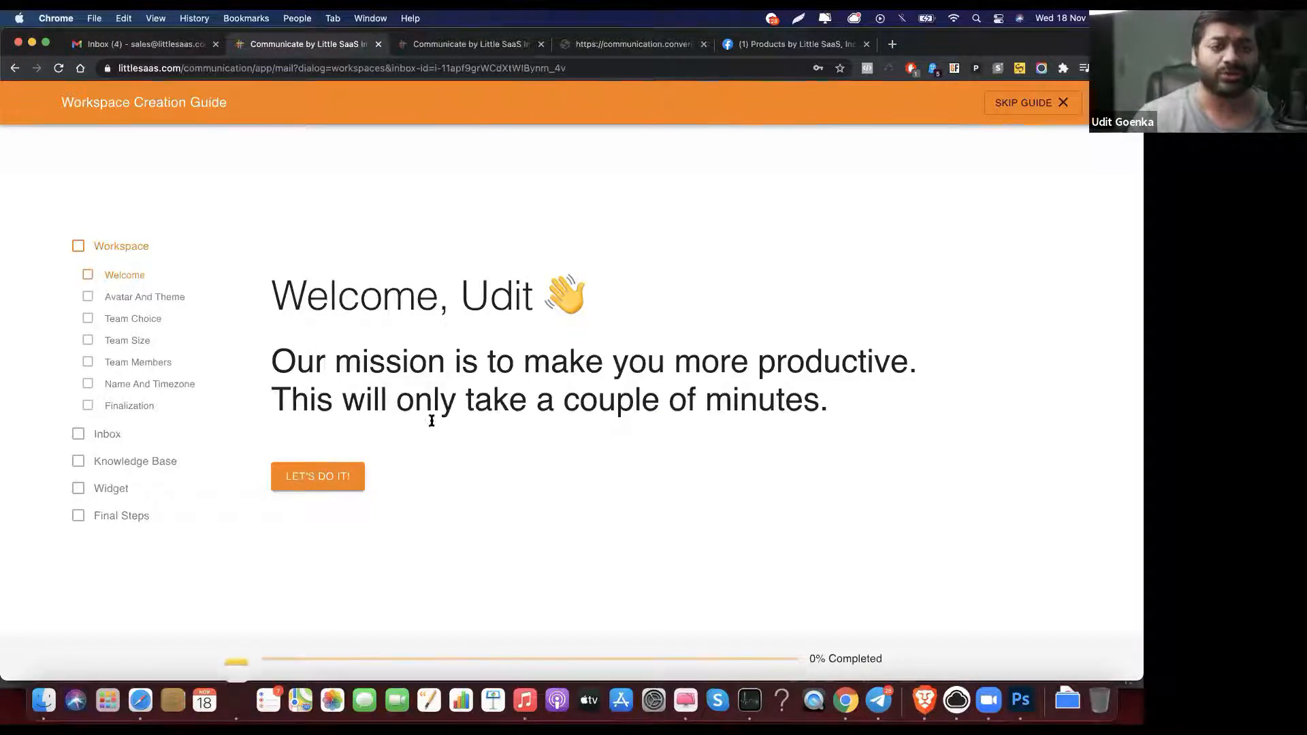
Step: Start the workspace guide, choose the Dark theme, and continue to the team choice
{"action": "left_click", "coordinate": [336, 479]}
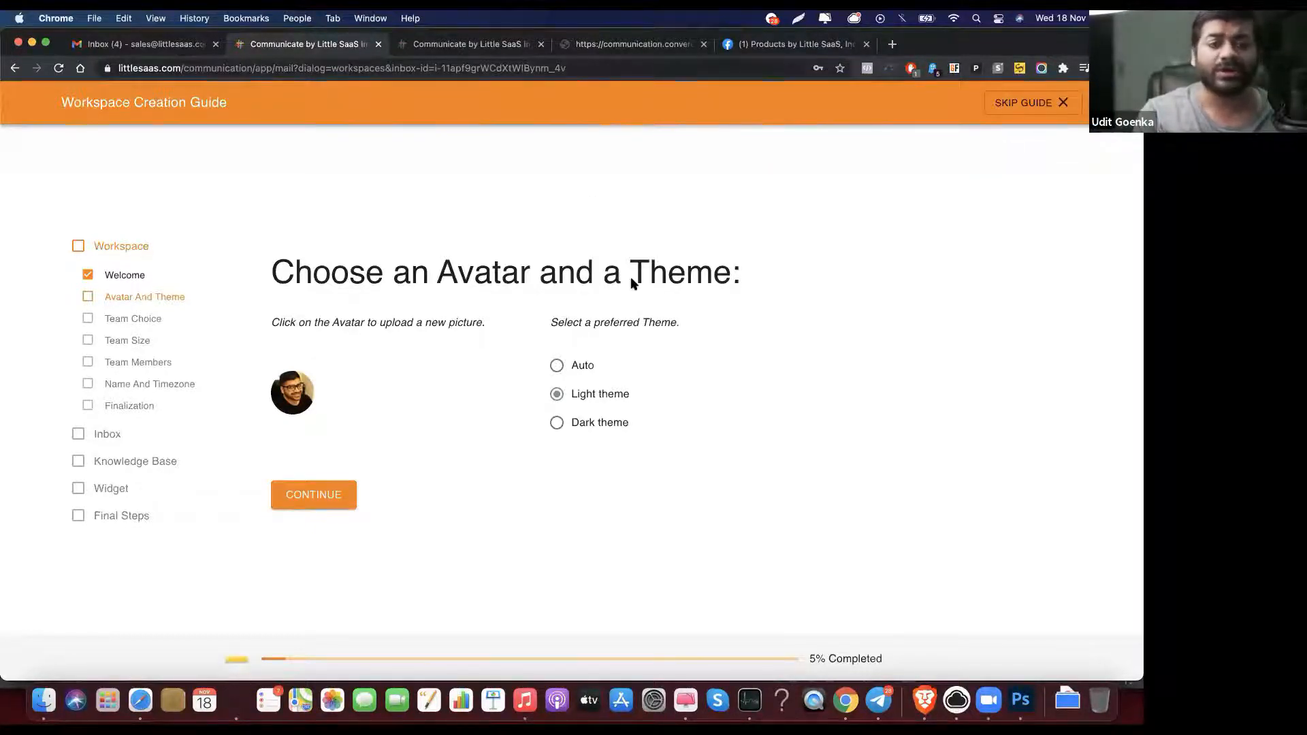
{"action": "left_click", "coordinate": [599, 427]}
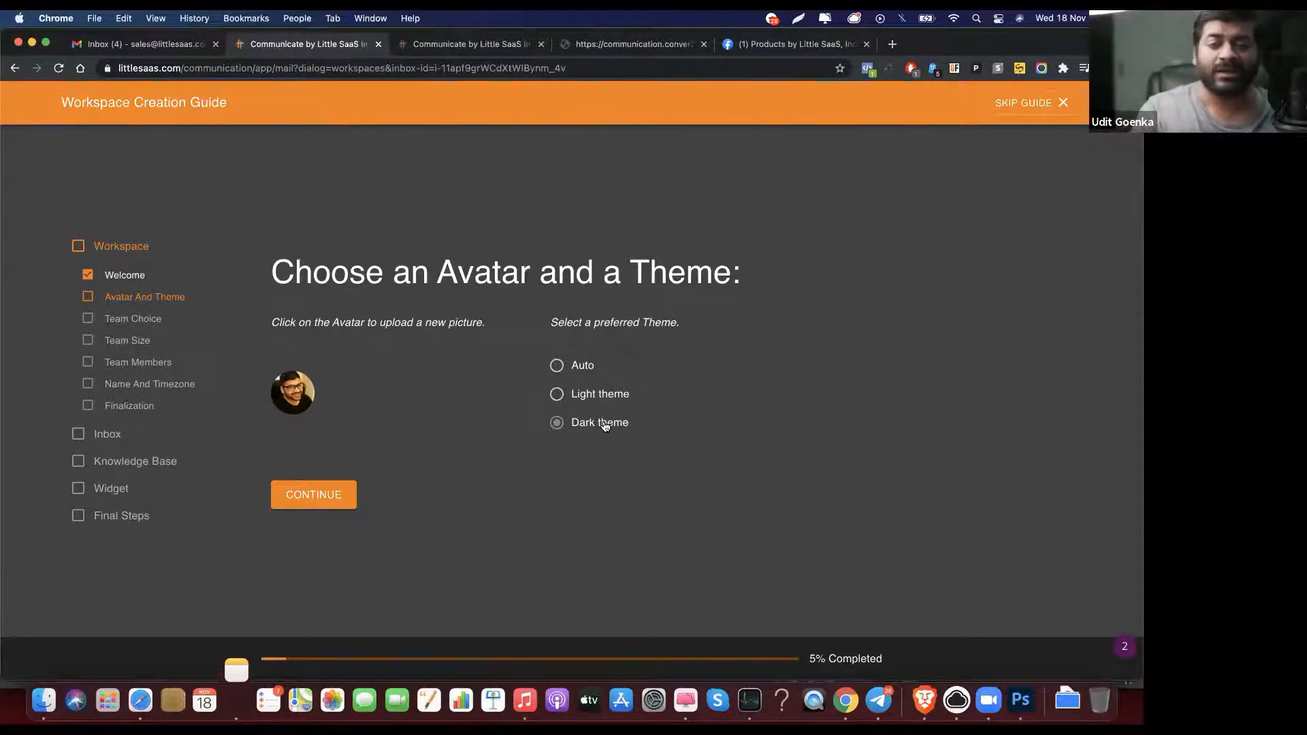
{"action": "left_click", "coordinate": [309, 488]}
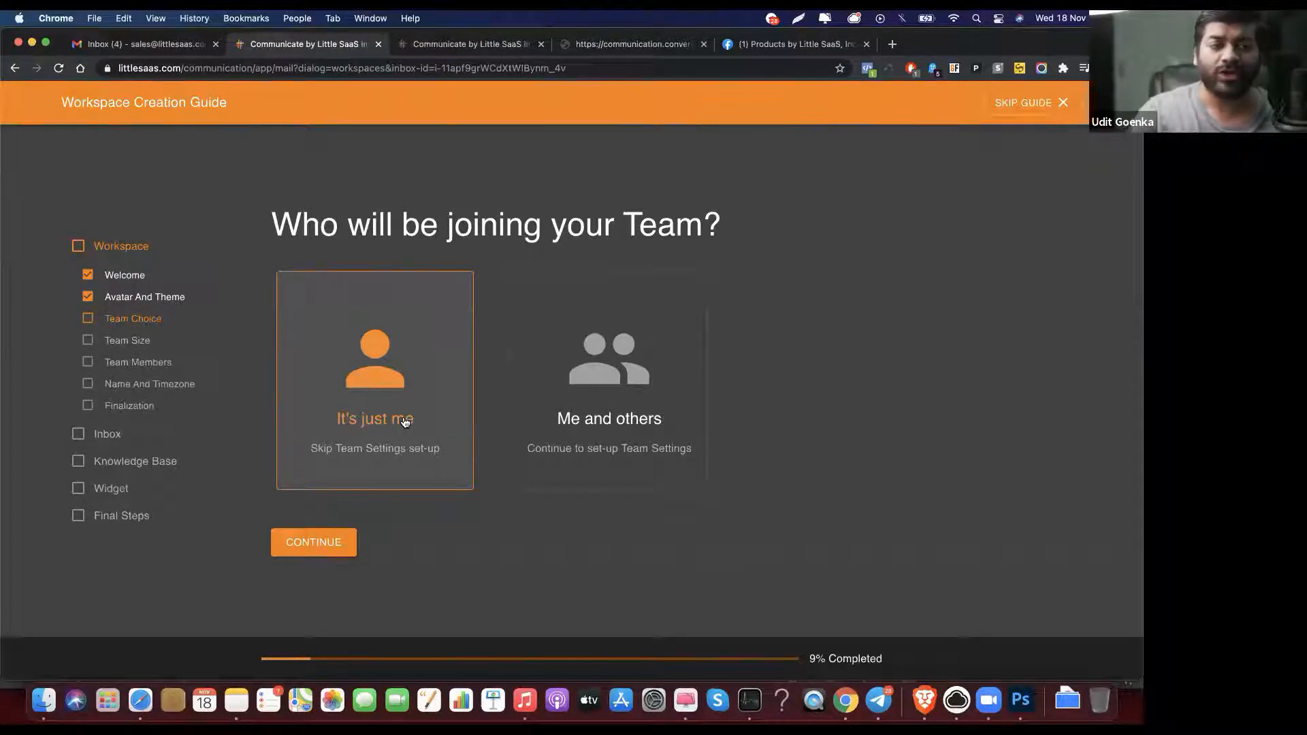
Step: Pick the 'It's just me' one-person team option and continue to workspace naming
{"action": "left_click", "coordinate": [531, 376]}
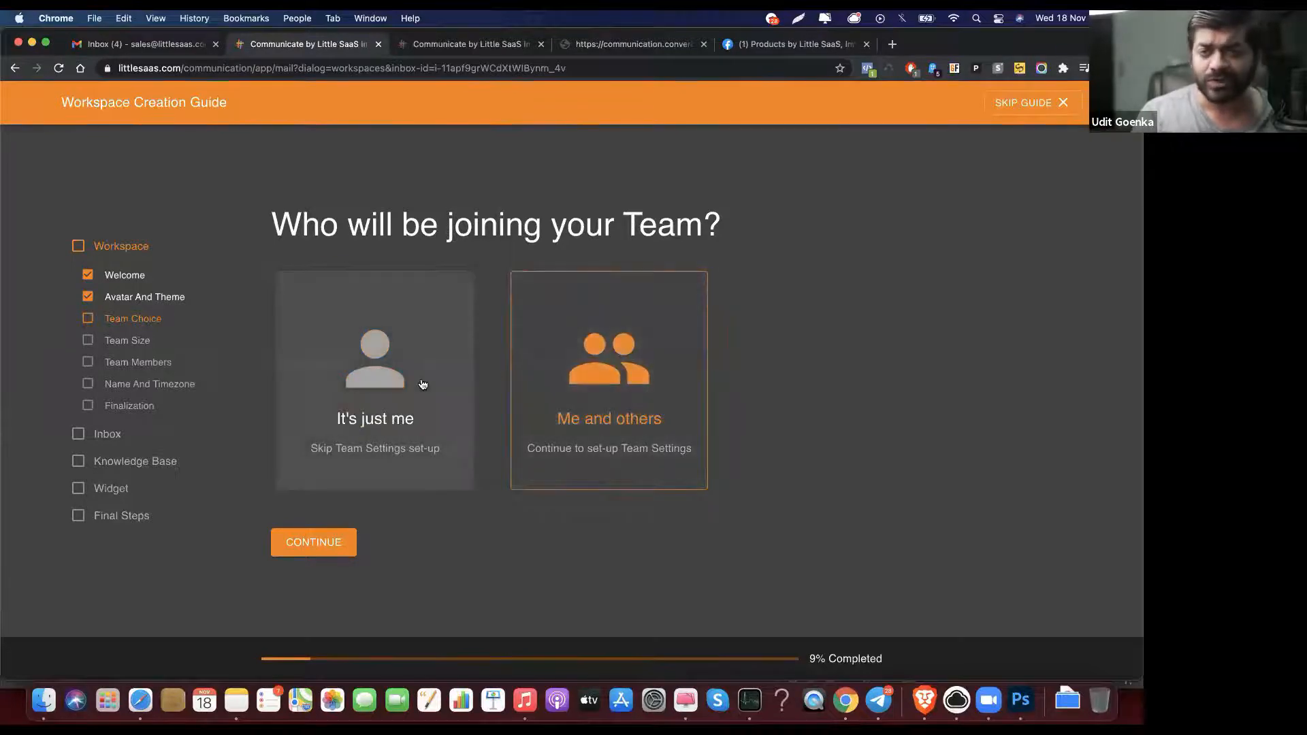
{"action": "left_click", "coordinate": [422, 384]}
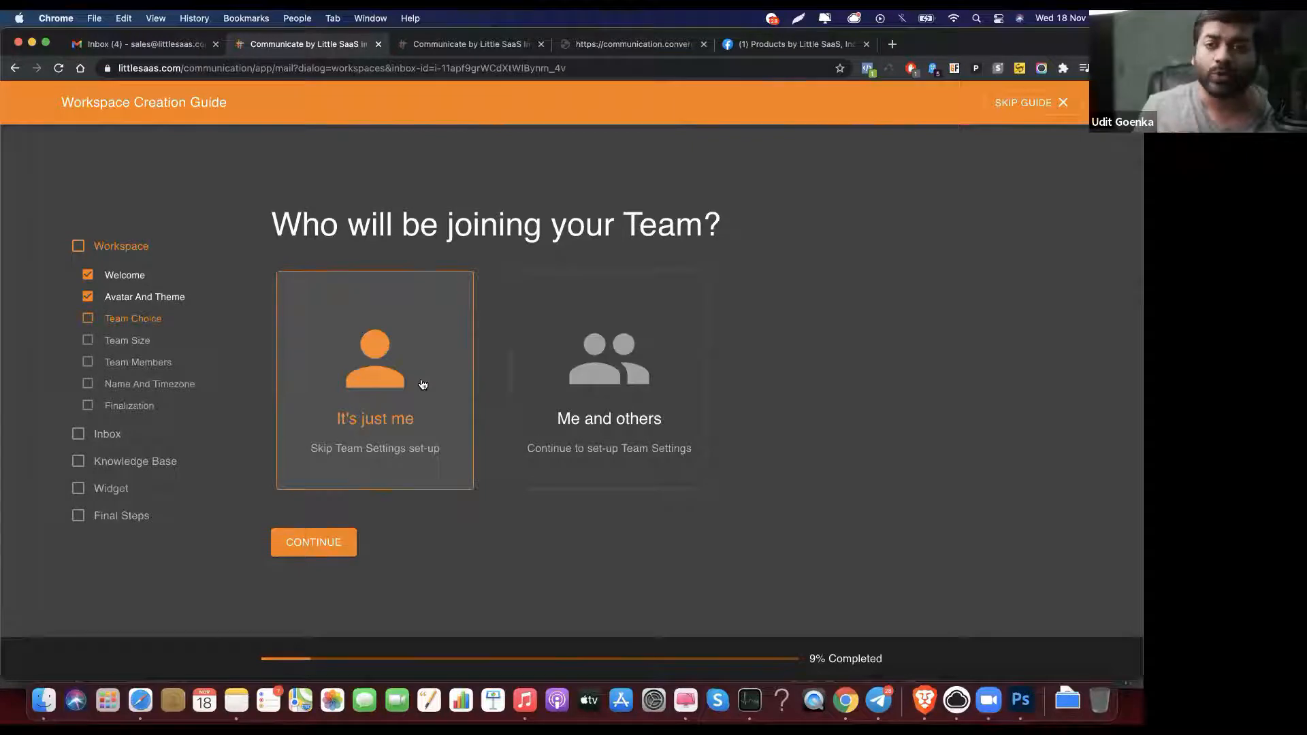
{"action": "left_click", "coordinate": [324, 543]}
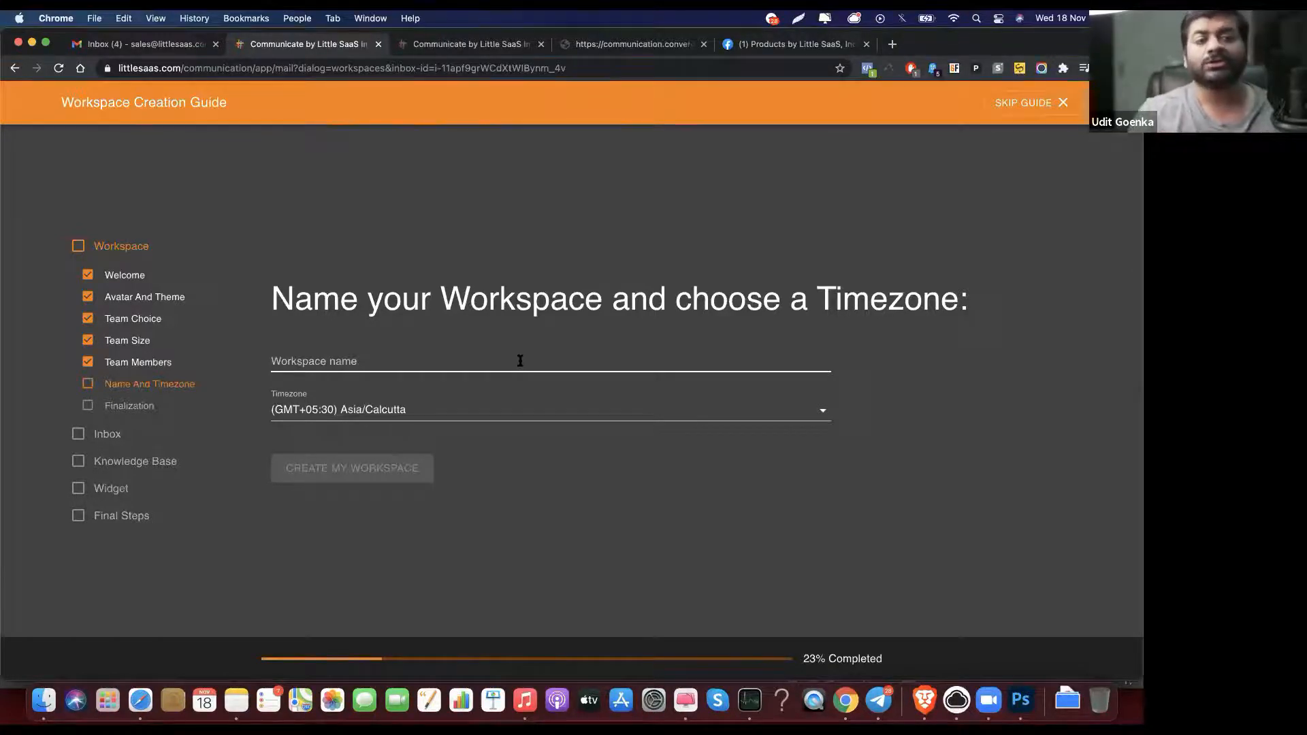
{"action": "left_click", "coordinate": [520, 361]}
Step: Name the workspace 'Demo' and create it with the Asia/Calcutta timezone
{"action": "type", "text": "Demo"}
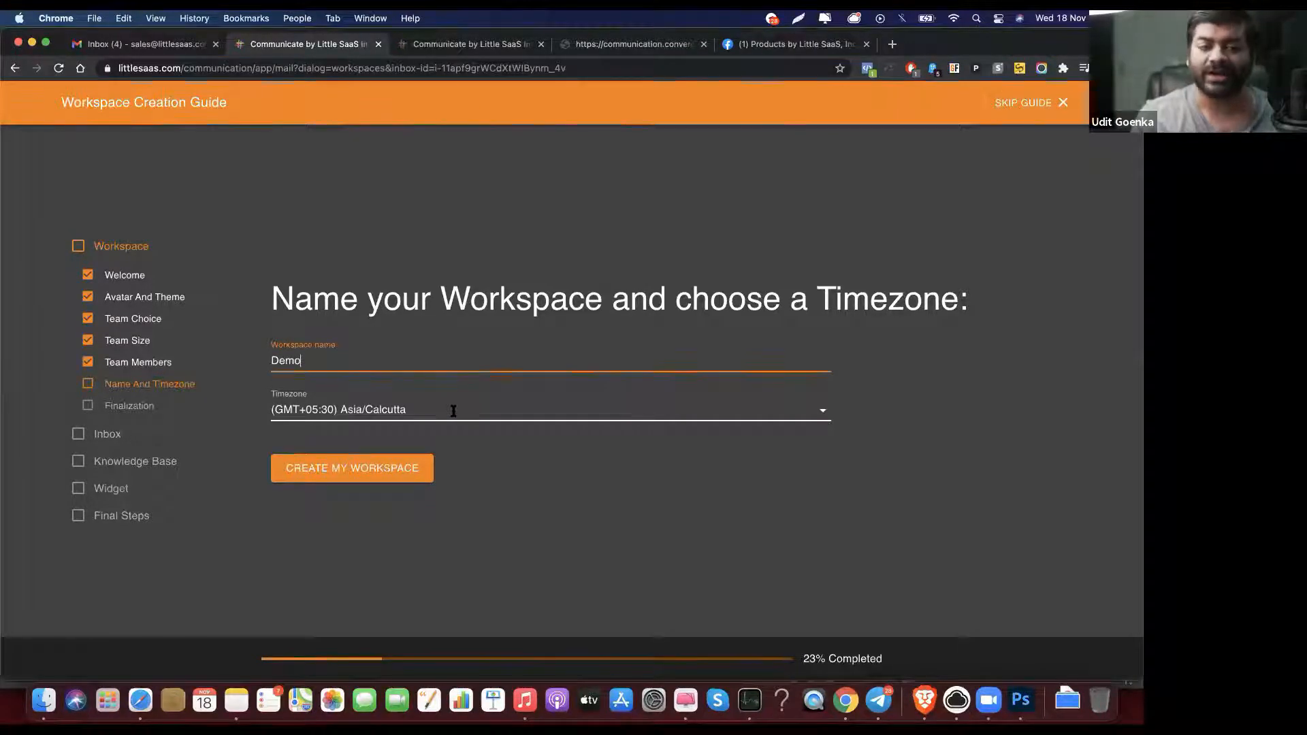
{"action": "left_click", "coordinate": [405, 480]}
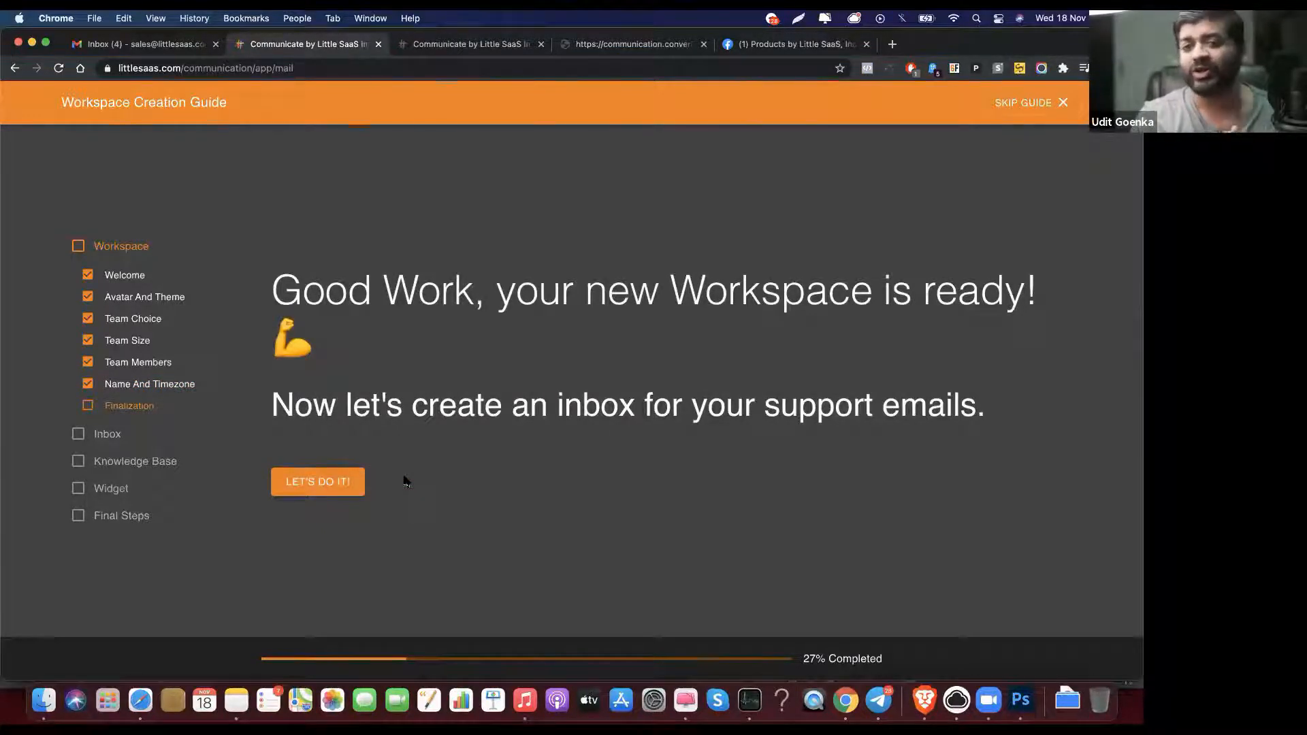
Step: Begin inbox setup and name the inbox 'Demo Support'
{"action": "left_click", "coordinate": [332, 482]}
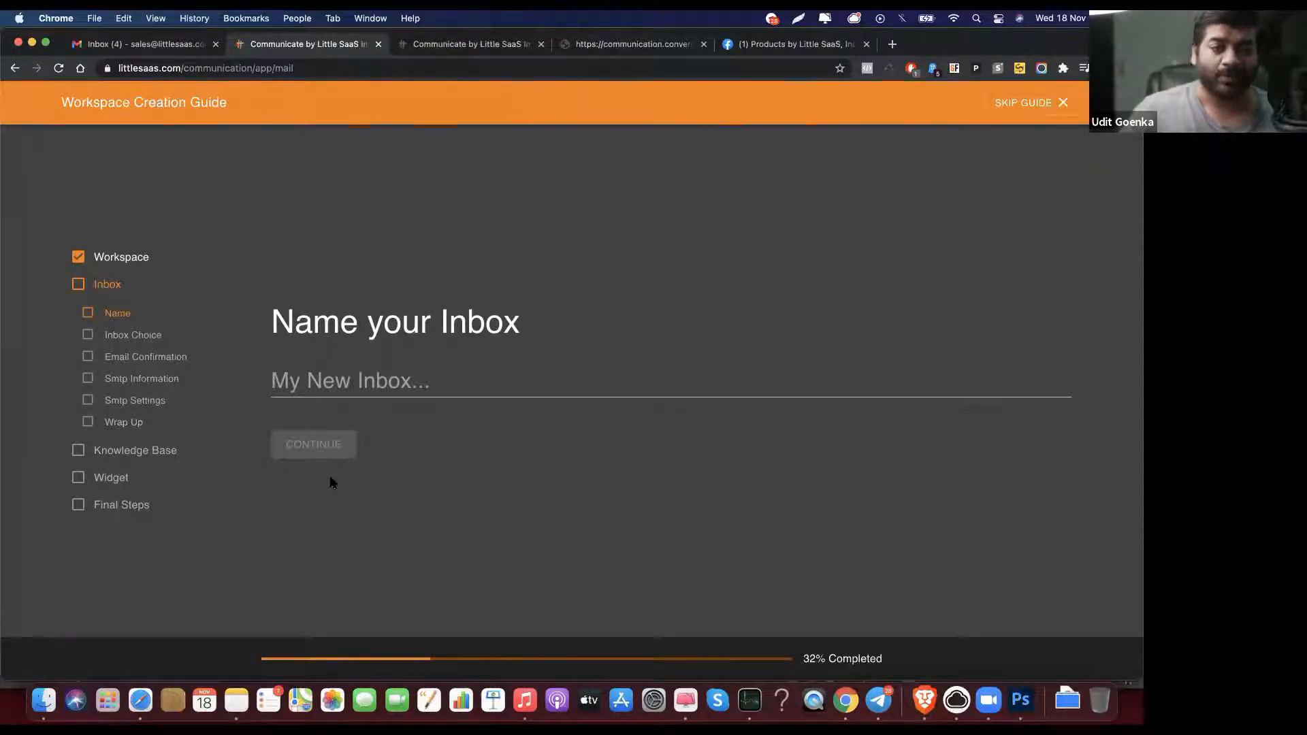
{"action": "left_click", "coordinate": [396, 381]}
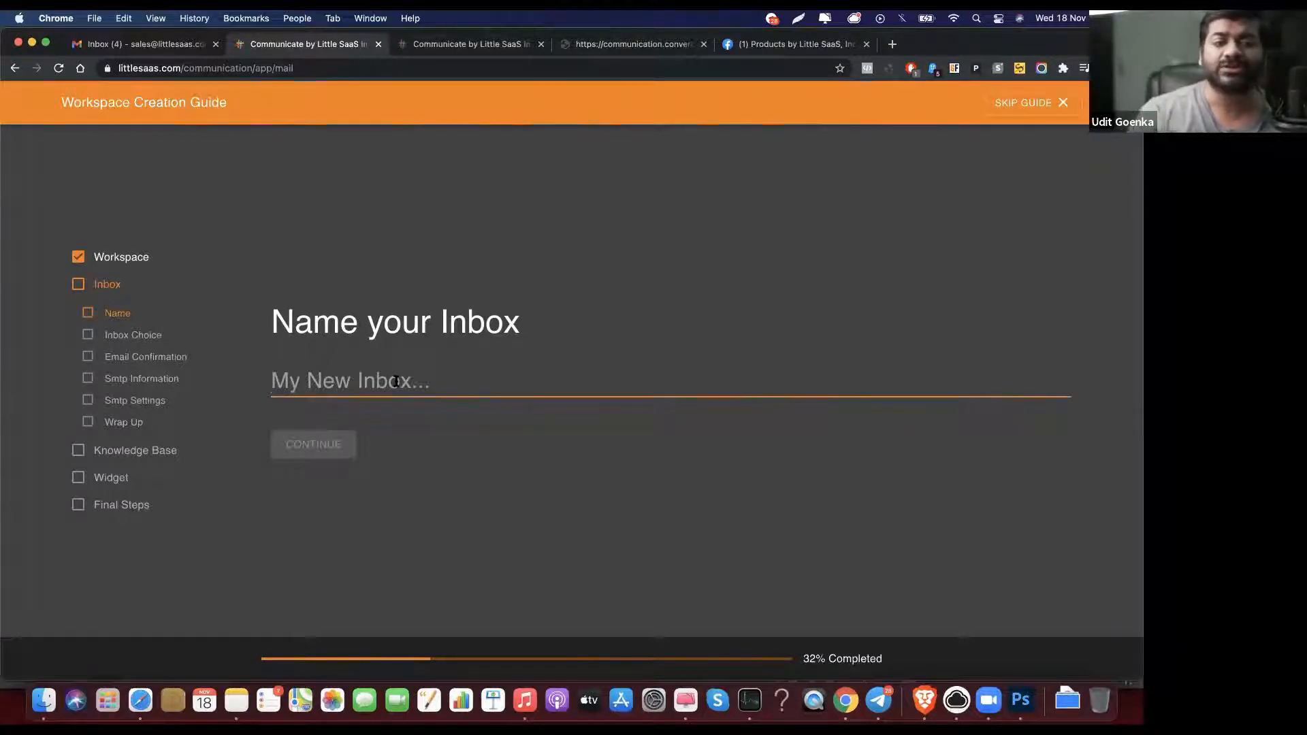
{"action": "type", "text": "Dem"}
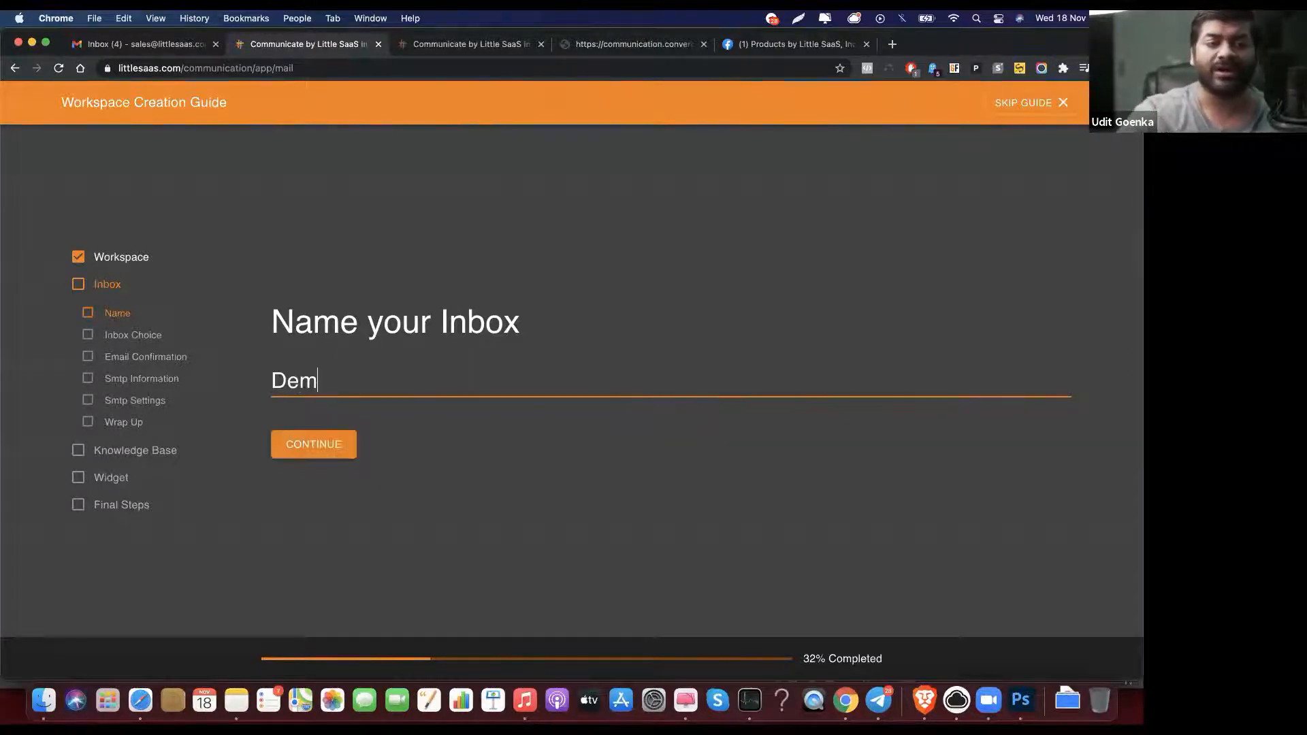
{"action": "type", "text": "o Support"}
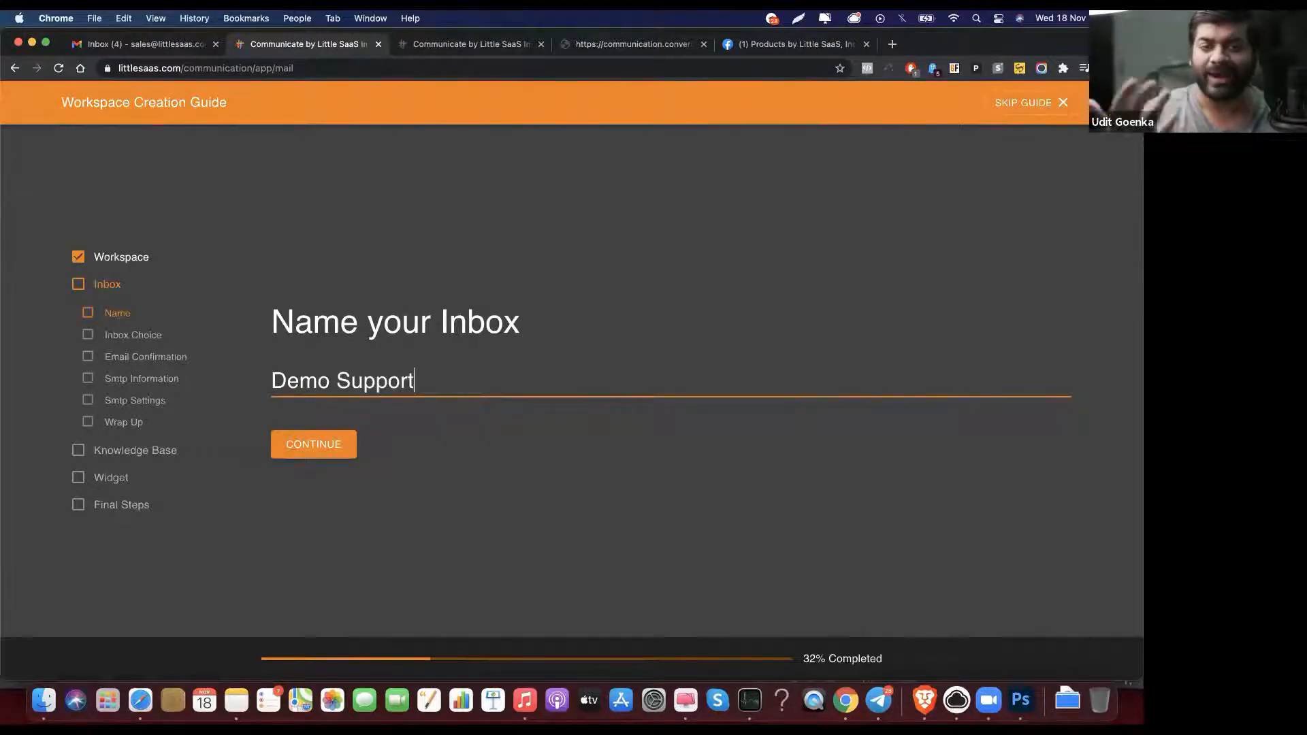
{"action": "left_click", "coordinate": [333, 452]}
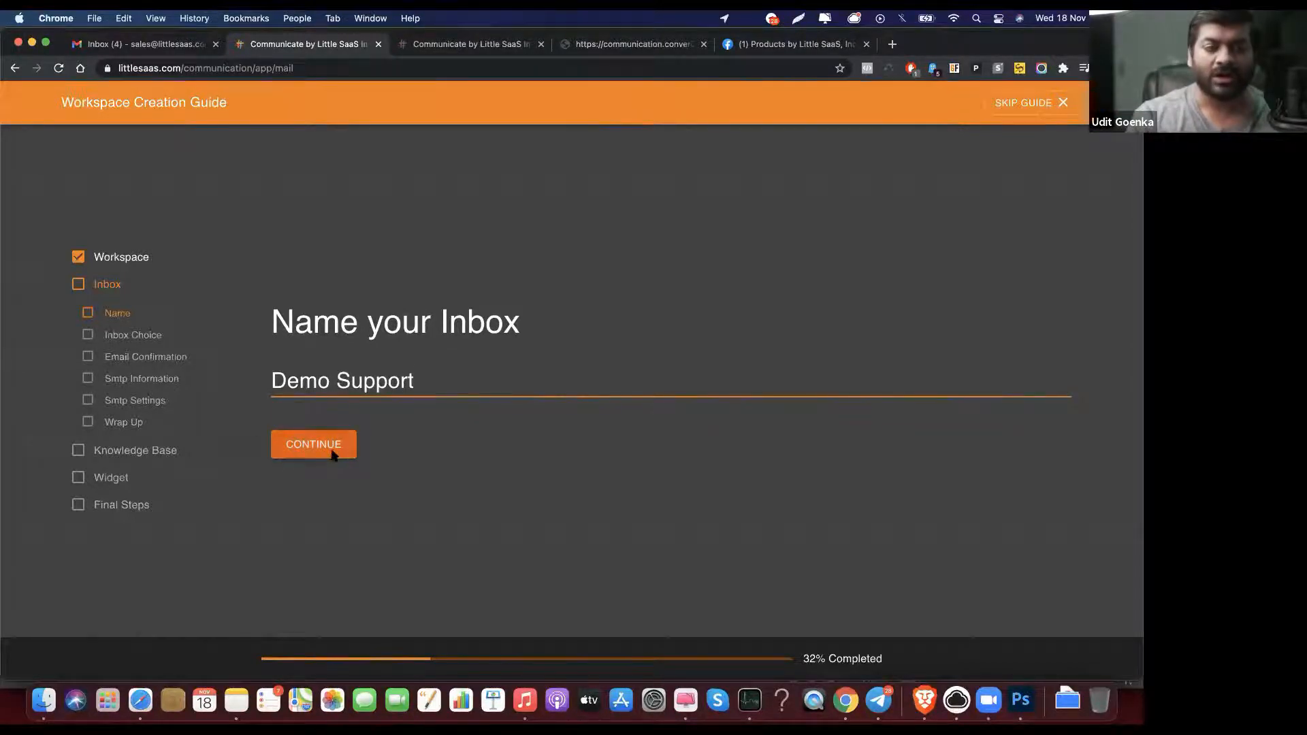
Step: Keep the Default demo.support address for the inbox rather than a custom email, then continue
{"action": "left_click", "coordinate": [392, 414]}
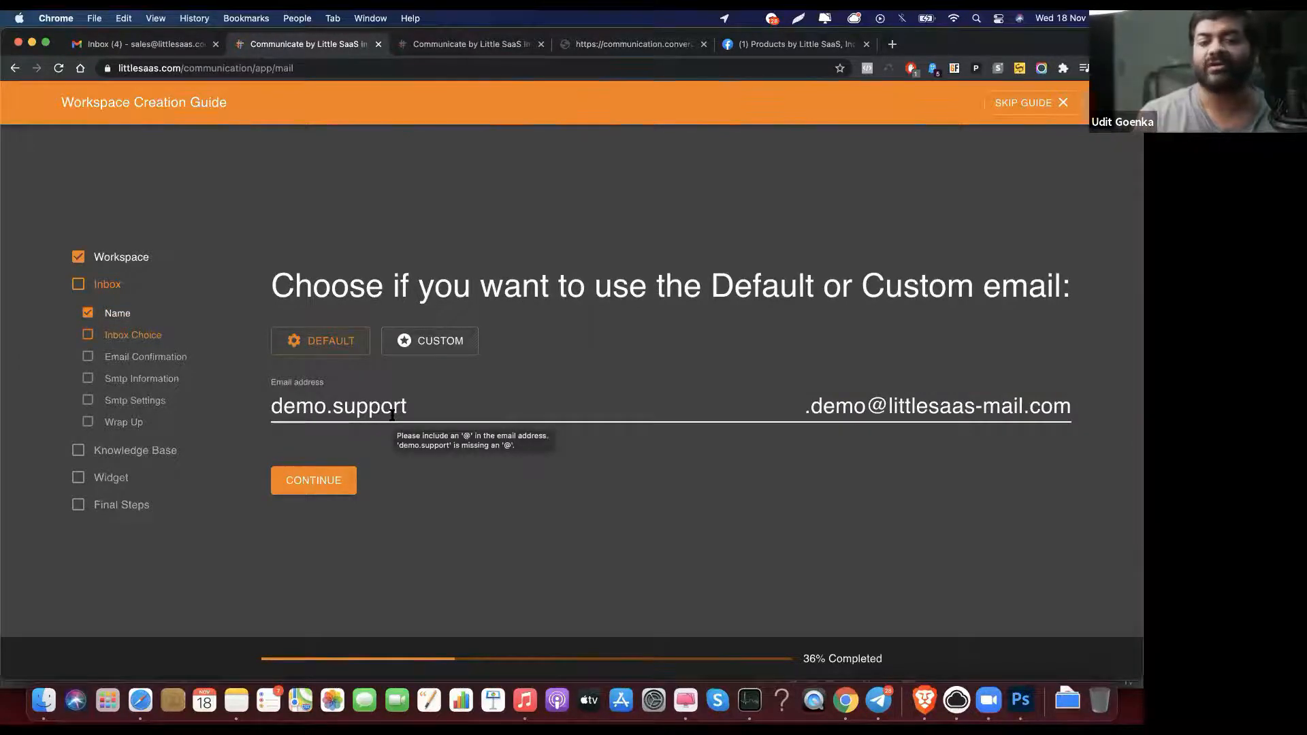
{"action": "triple_click", "coordinate": [418, 402]}
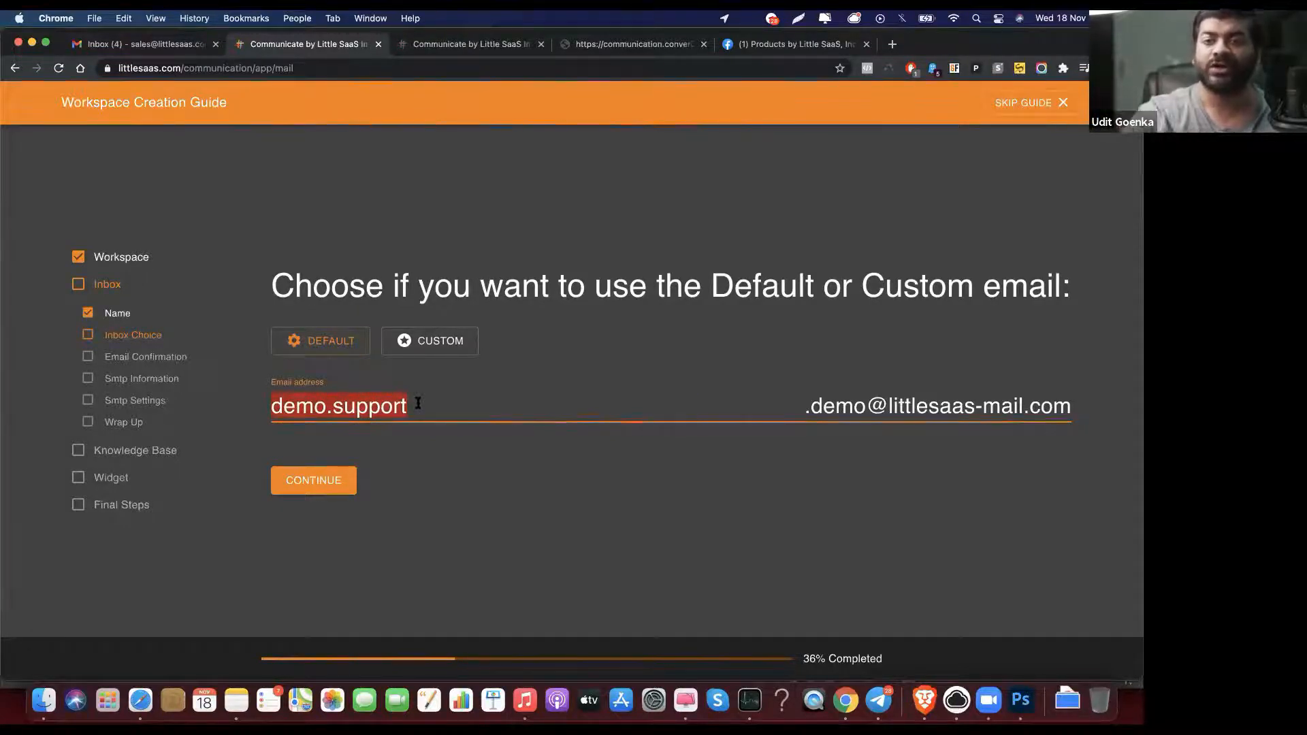
{"action": "type", "text": "suppor"}
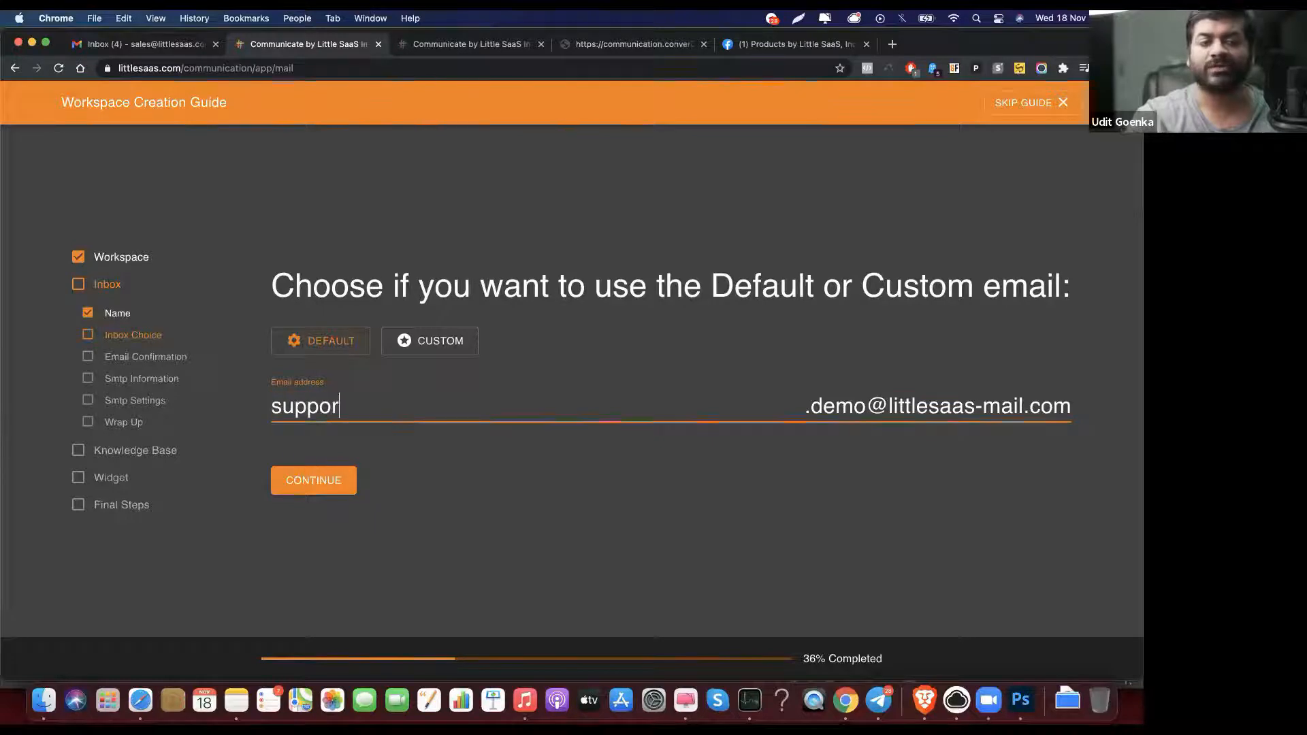
{"action": "type", "text": "t"}
{"action": "double_click", "coordinate": [832, 403]}
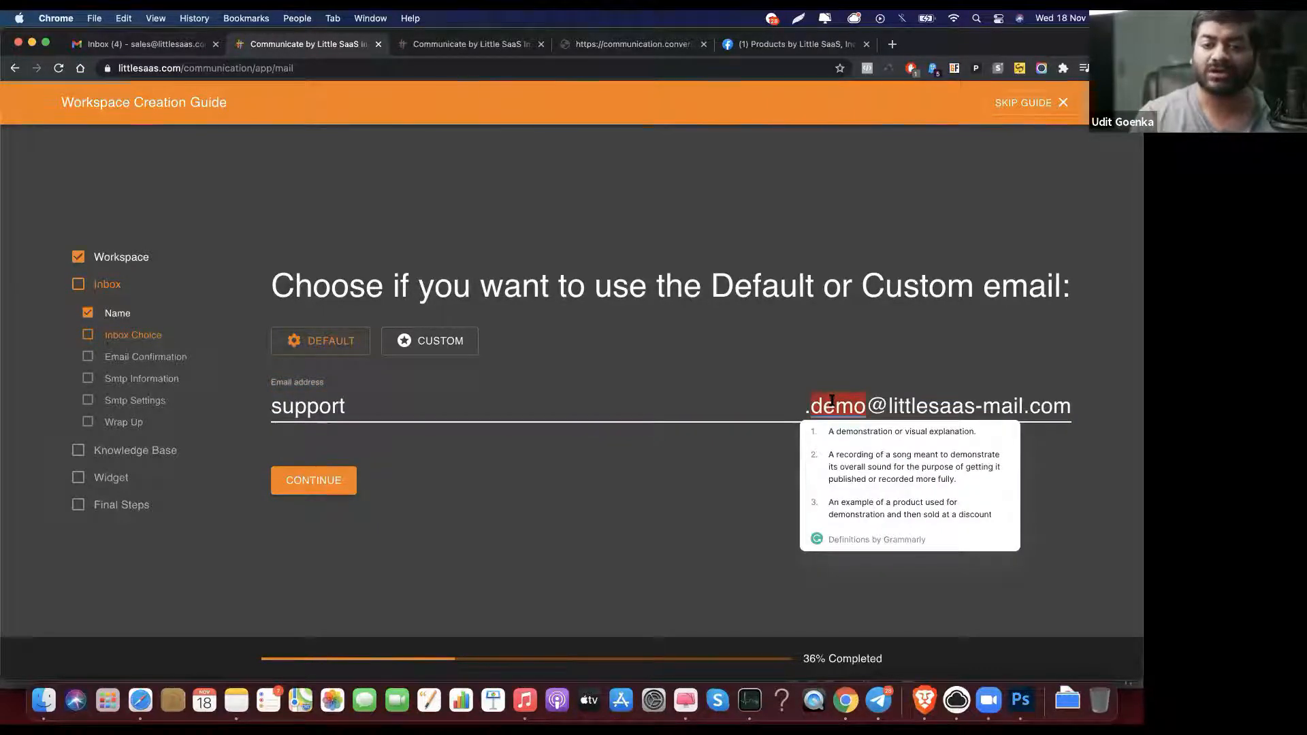
{"action": "left_click", "coordinate": [830, 403]}
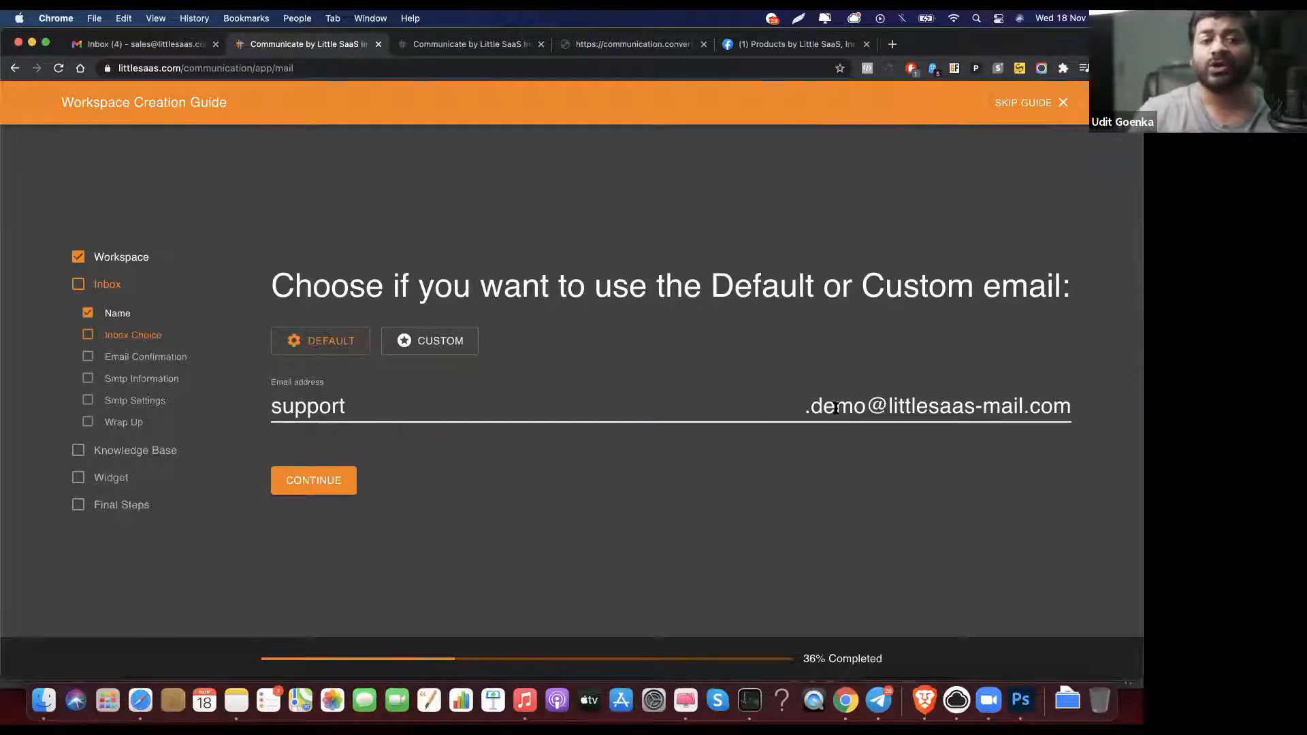
{"action": "left_click", "coordinate": [453, 341]}
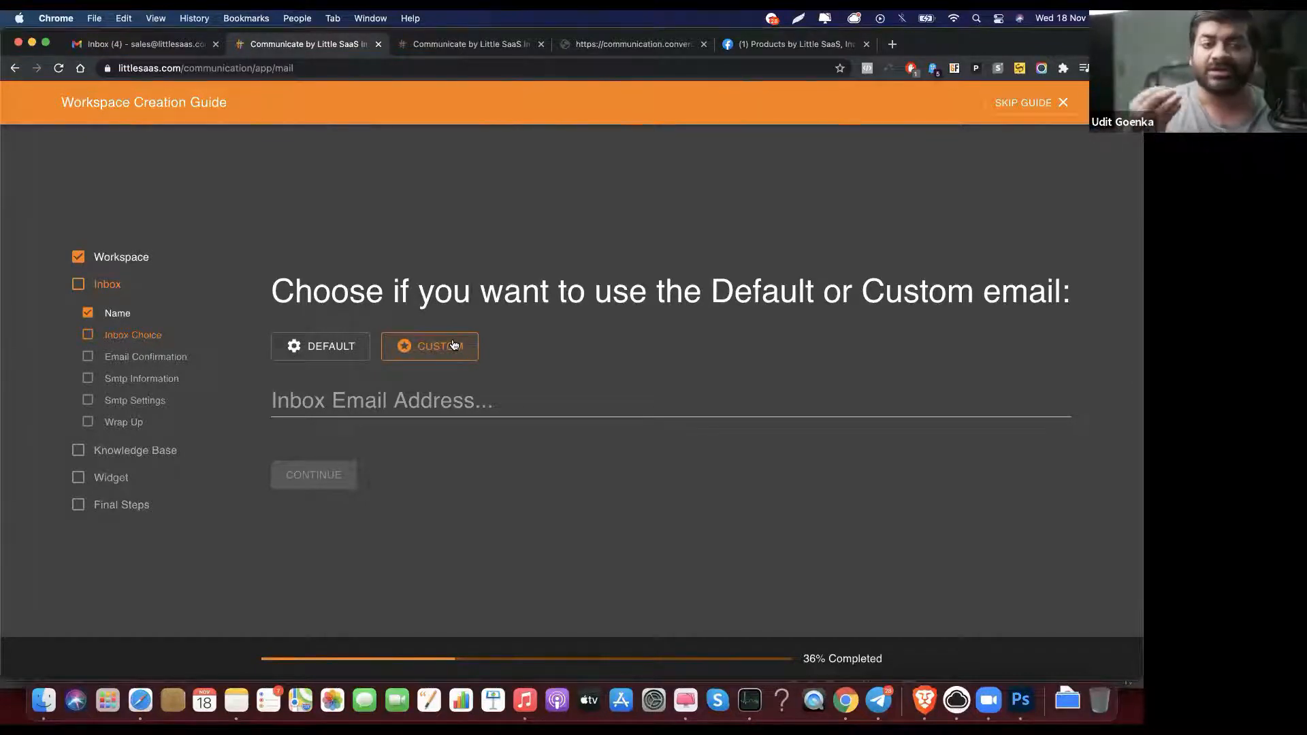
{"action": "left_click", "coordinate": [349, 344]}
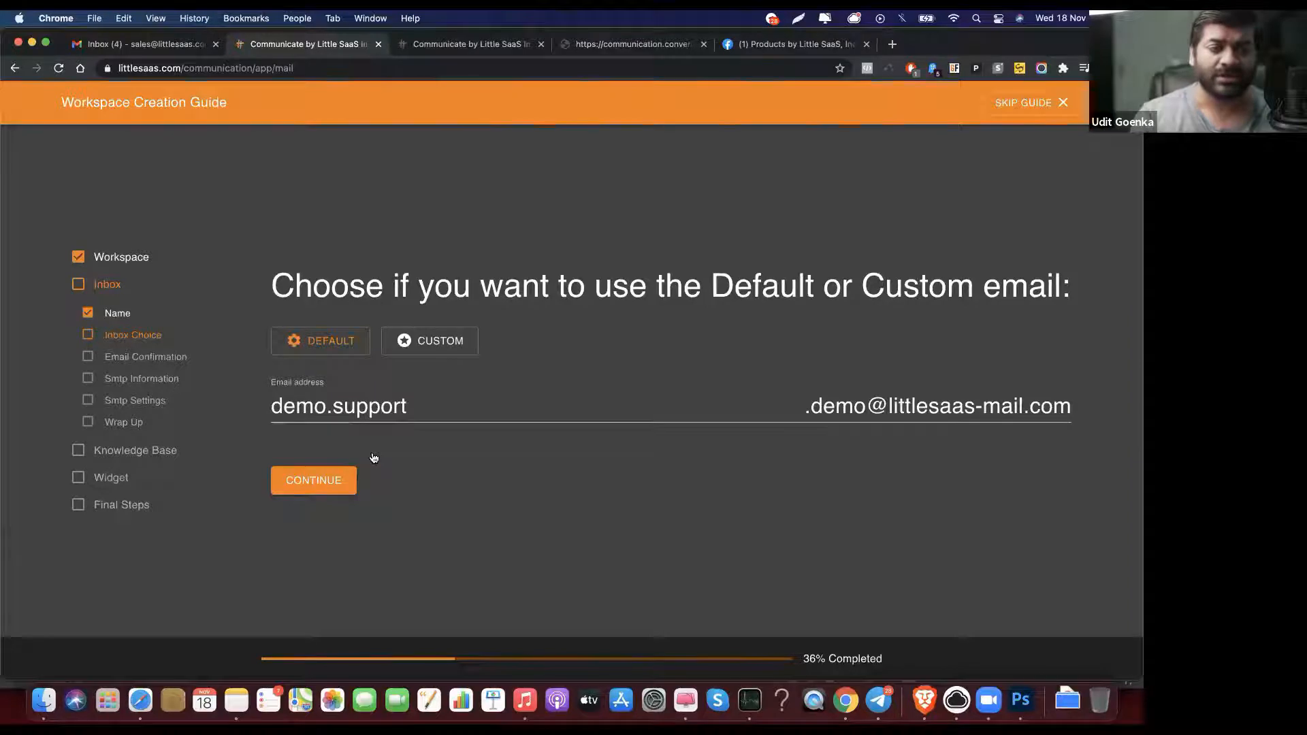
{"action": "left_click", "coordinate": [329, 482]}
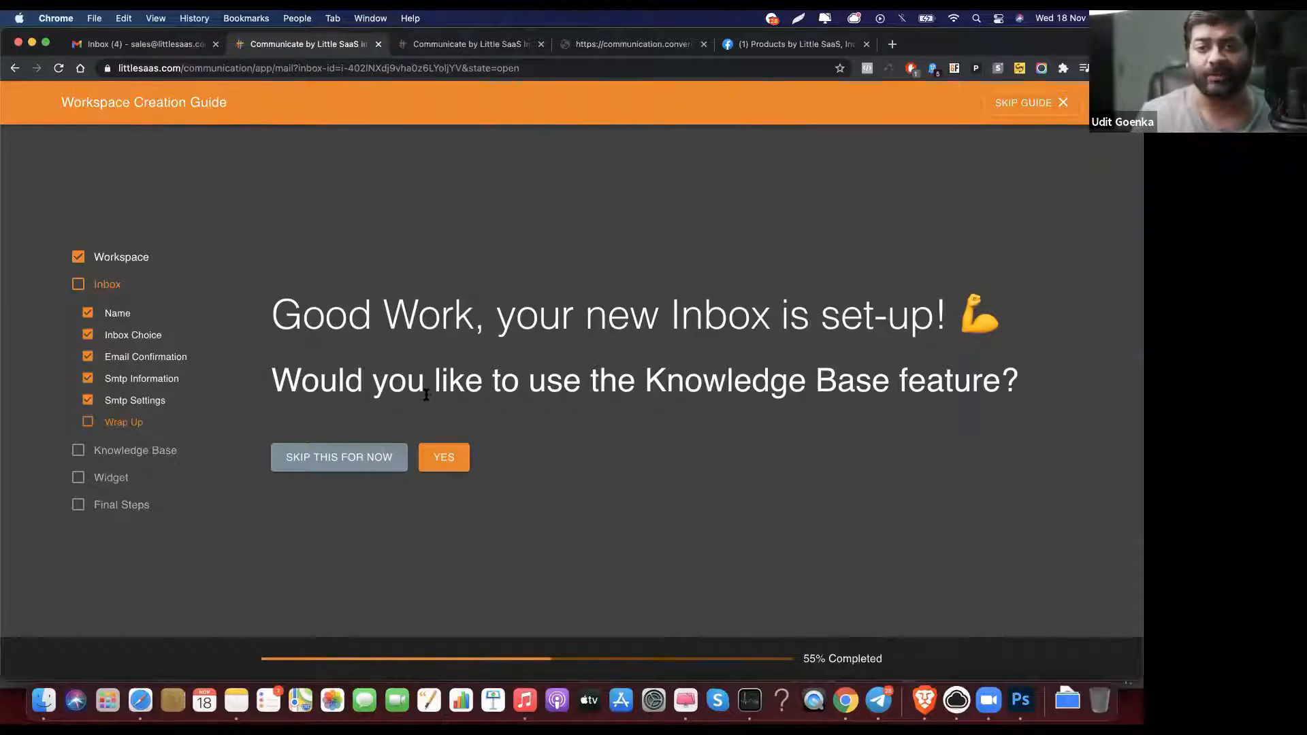
Step: Skip the knowledge base and support widget steps, then open the empty Demo Support inbox
{"action": "left_click", "coordinate": [375, 460]}
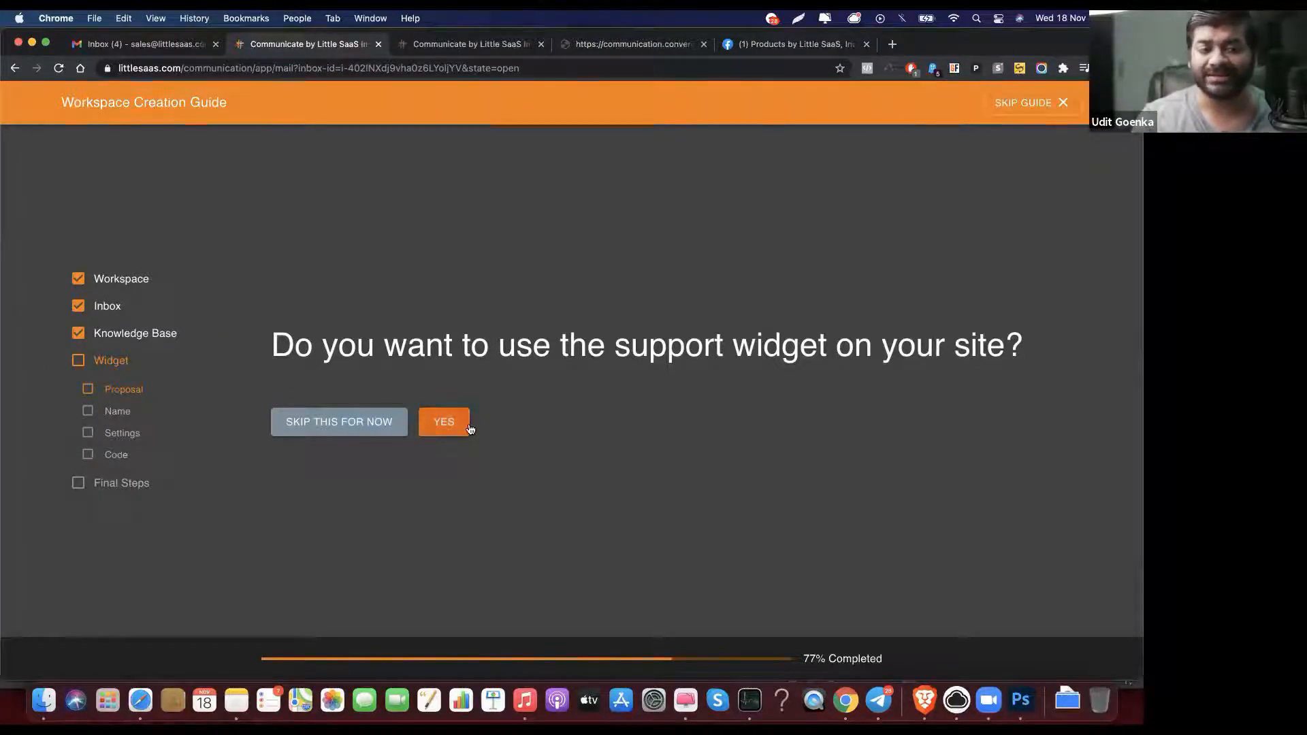
{"action": "left_click", "coordinate": [401, 430]}
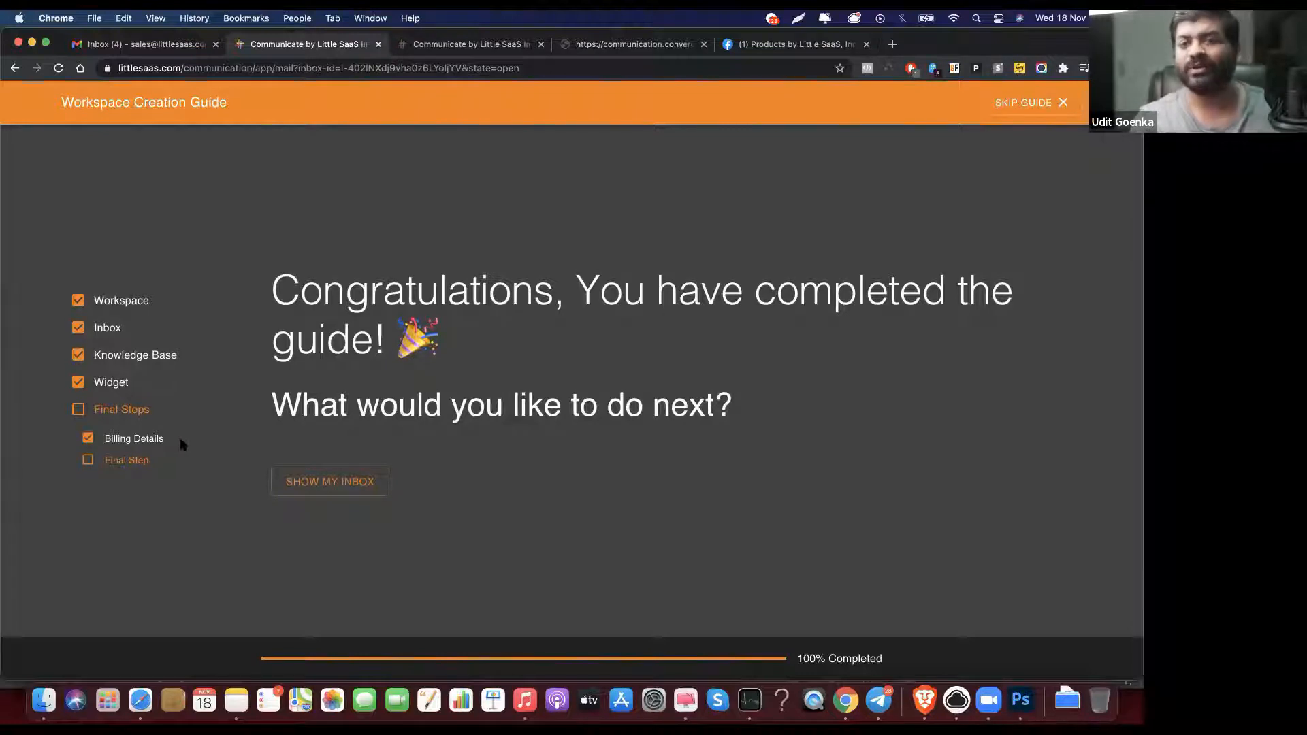
{"action": "left_click", "coordinate": [328, 489]}
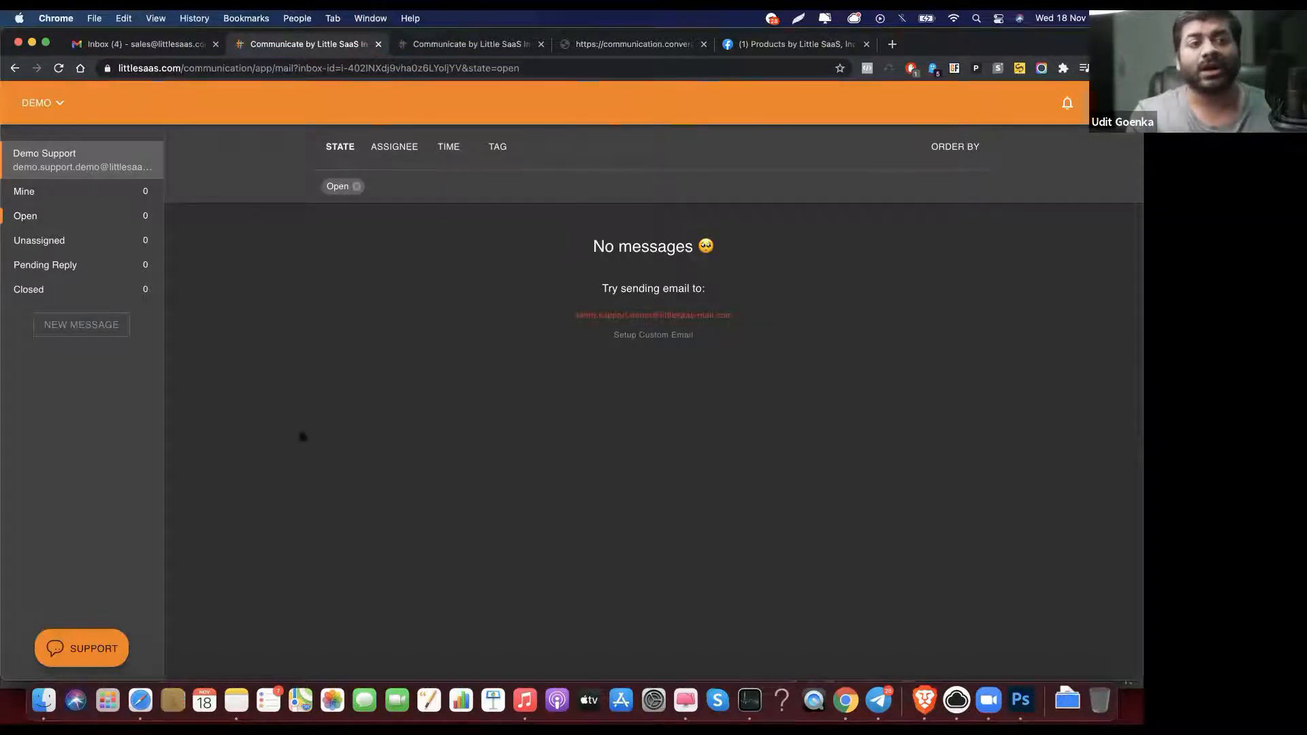
Step: Switch from Demo to the Little SaaS workspace and open its Support inbox
{"action": "left_click", "coordinate": [53, 107]}
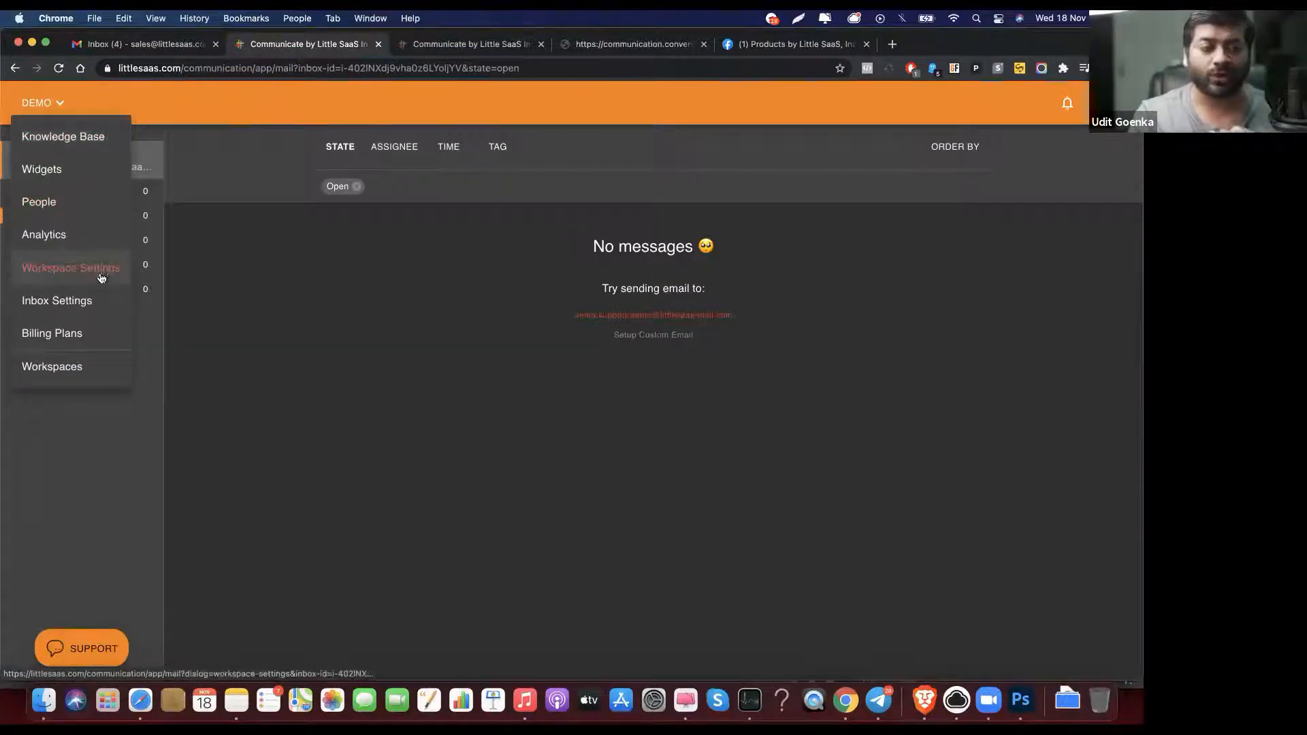
{"action": "left_click", "coordinate": [102, 361]}
{"action": "left_click", "coordinate": [538, 374]}
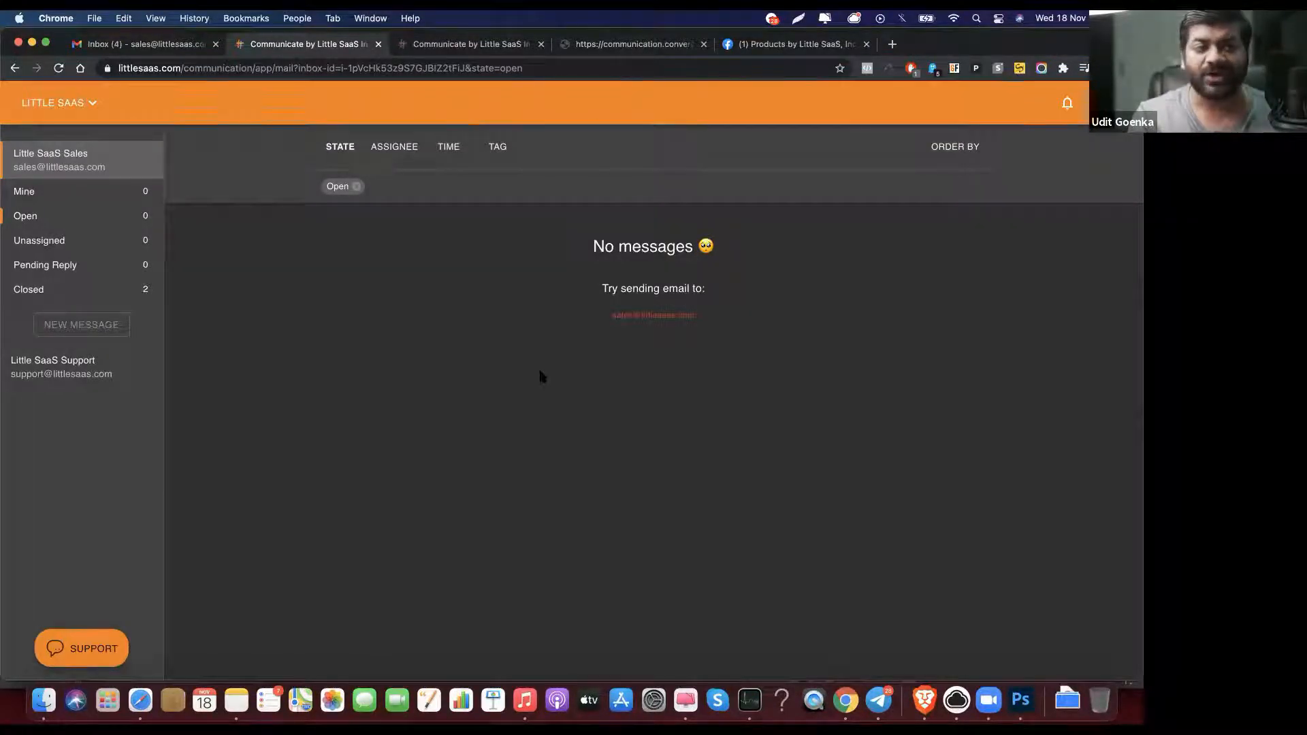
{"action": "left_click", "coordinate": [144, 379]}
{"action": "scroll", "coordinate": [271, 222], "scroll_direction": "down", "scroll_amount": 10}
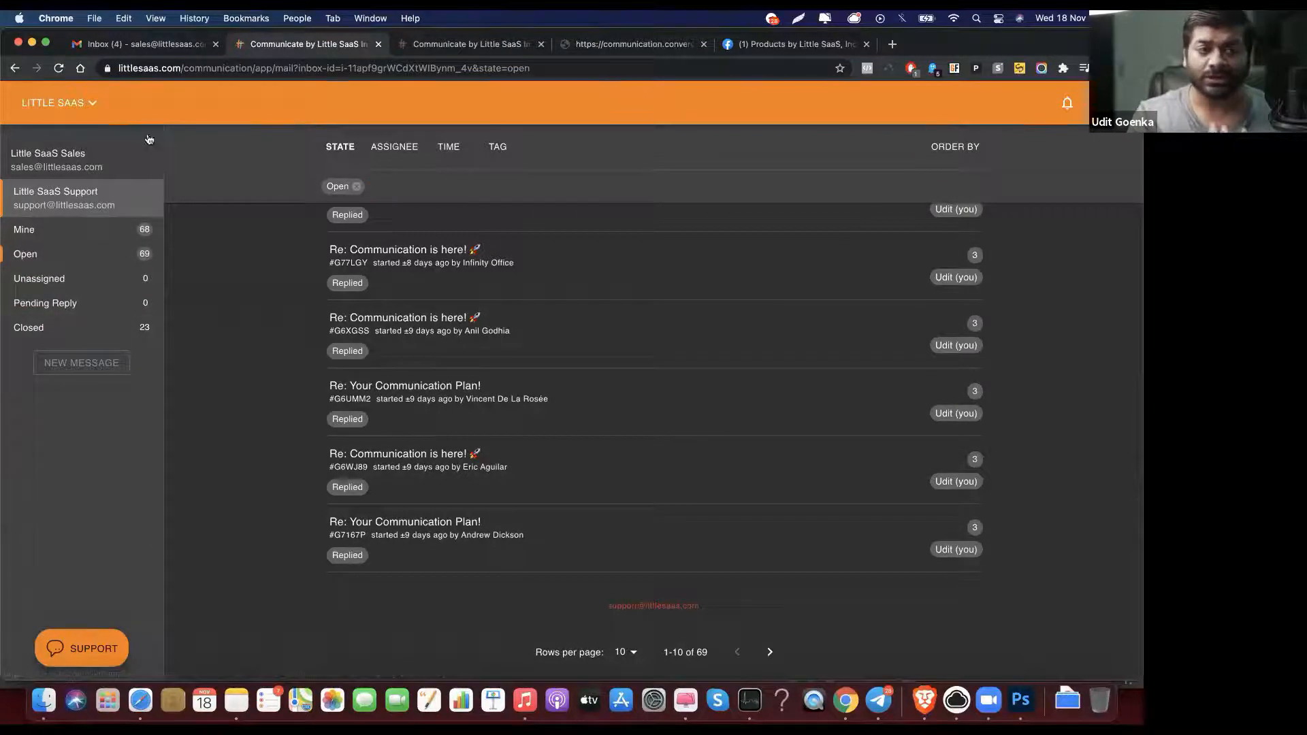
Step: From the knowledge base page, open the Communication Helpdesk site's custom-domain setup article
{"action": "left_click", "coordinate": [91, 107]}
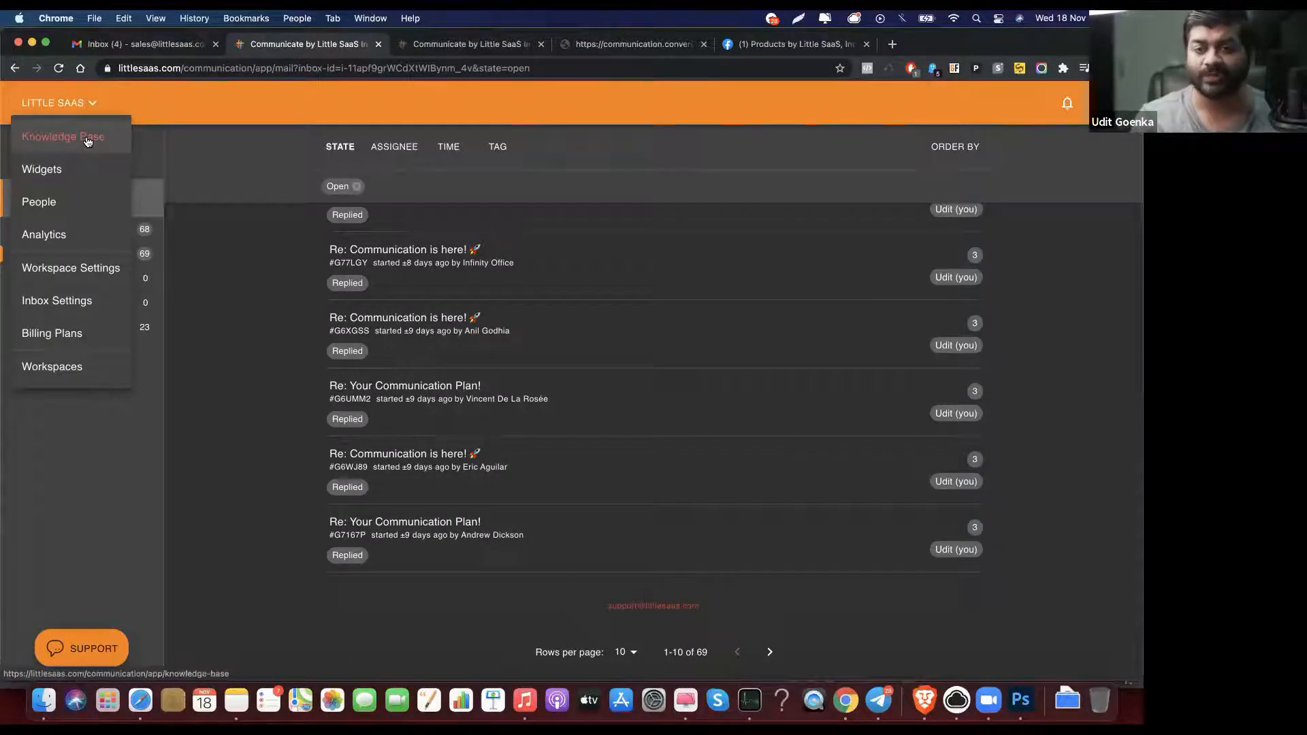
{"action": "left_click", "coordinate": [87, 138]}
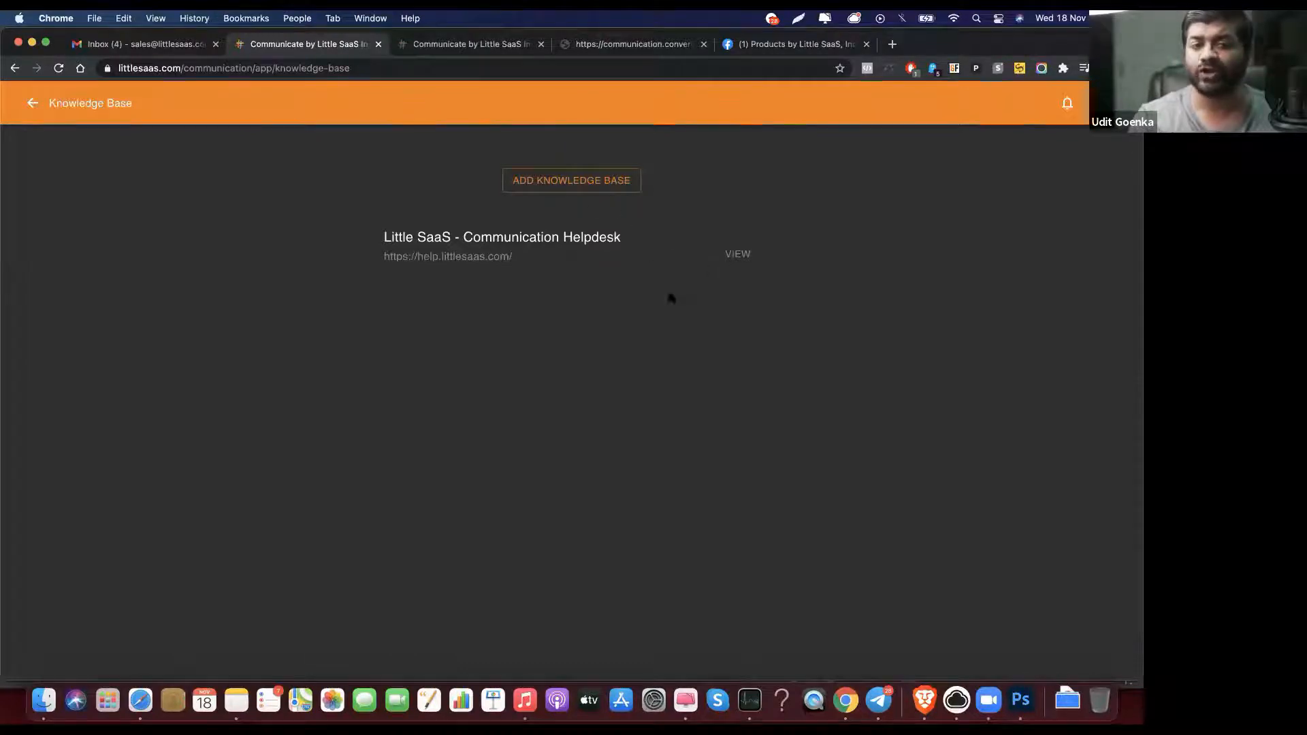
{"action": "left_click", "coordinate": [484, 256]}
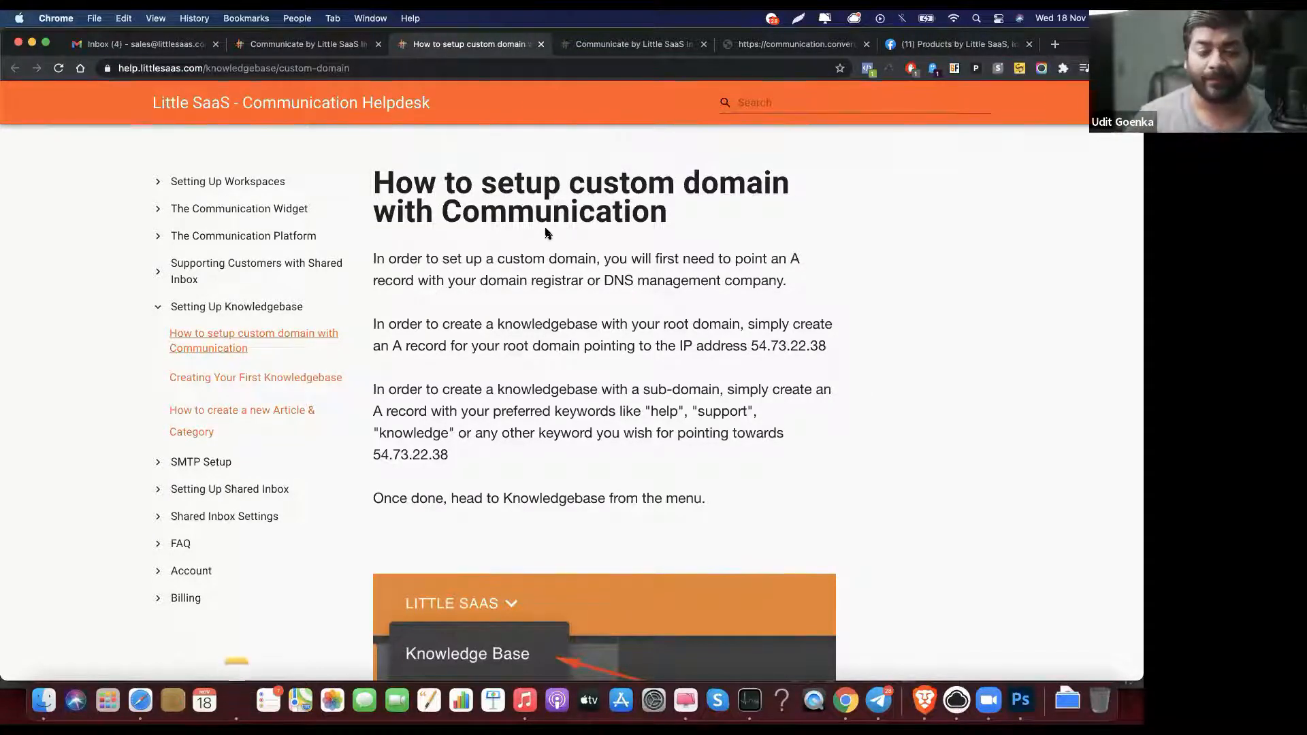
{"action": "key", "text": "super+r"}
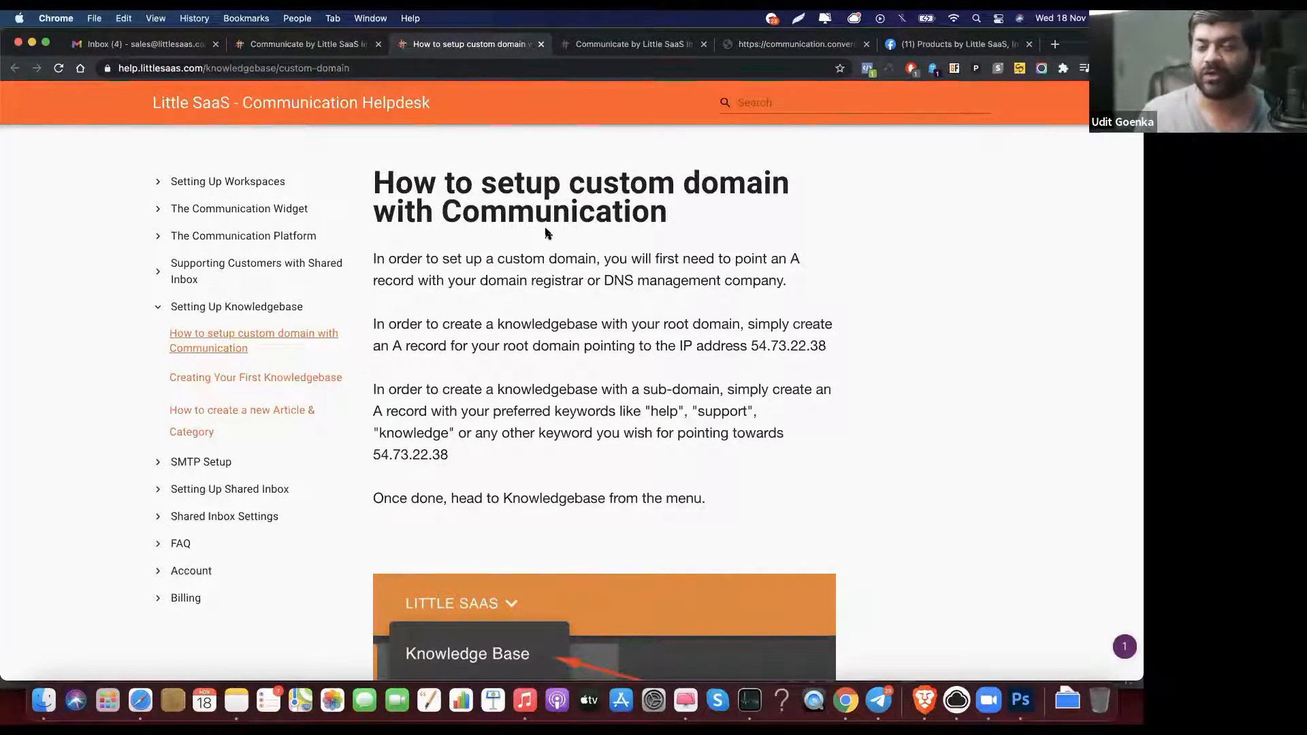
{"action": "key", "text": "super+r"}
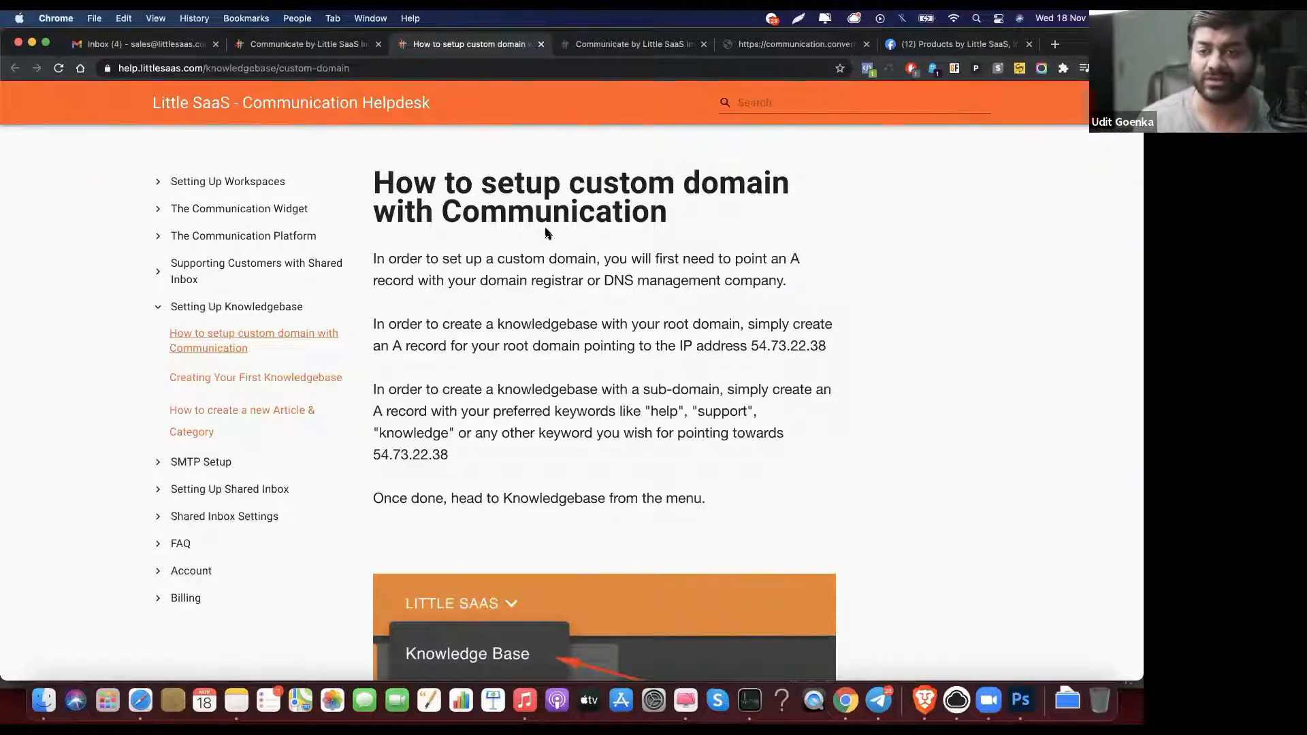
{"action": "left_click", "coordinate": [789, 94]}
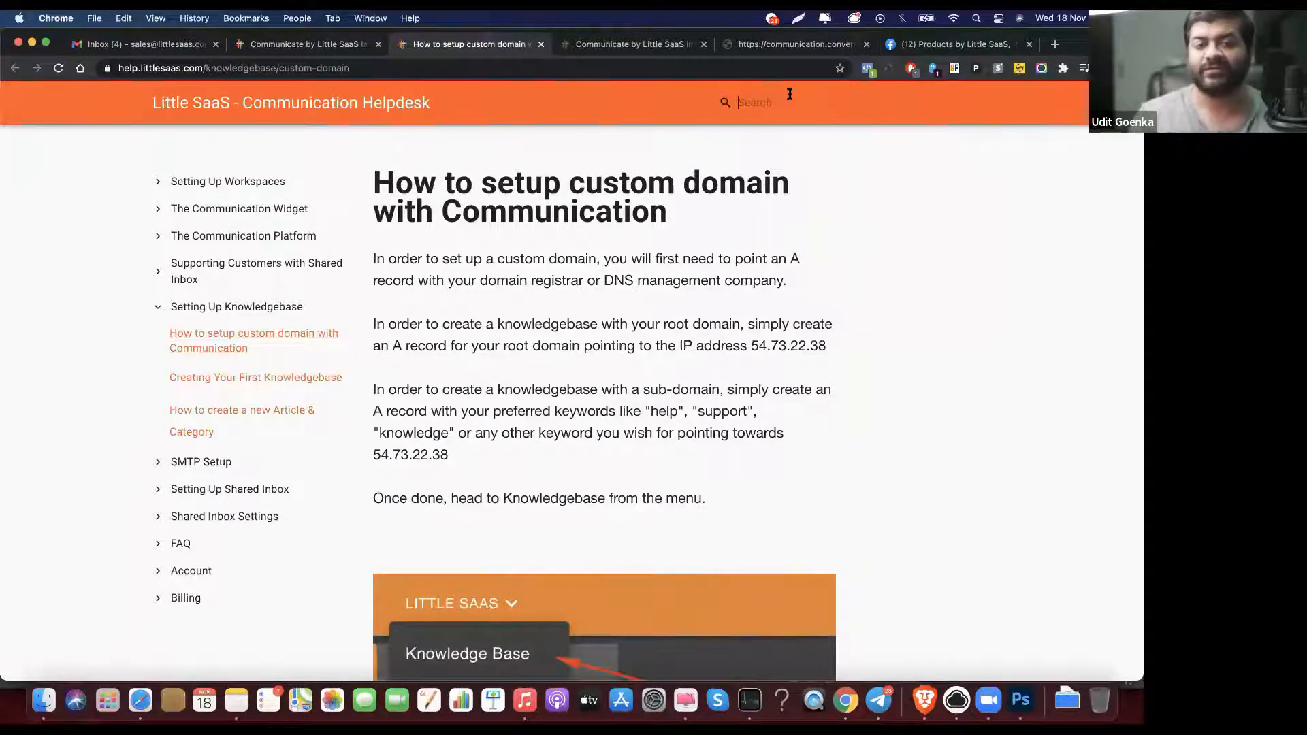
{"action": "double_click", "coordinate": [602, 352]}
{"action": "key", "text": "super+c"}
{"action": "left_click", "coordinate": [800, 102]}
{"action": "key", "text": "super+v"}
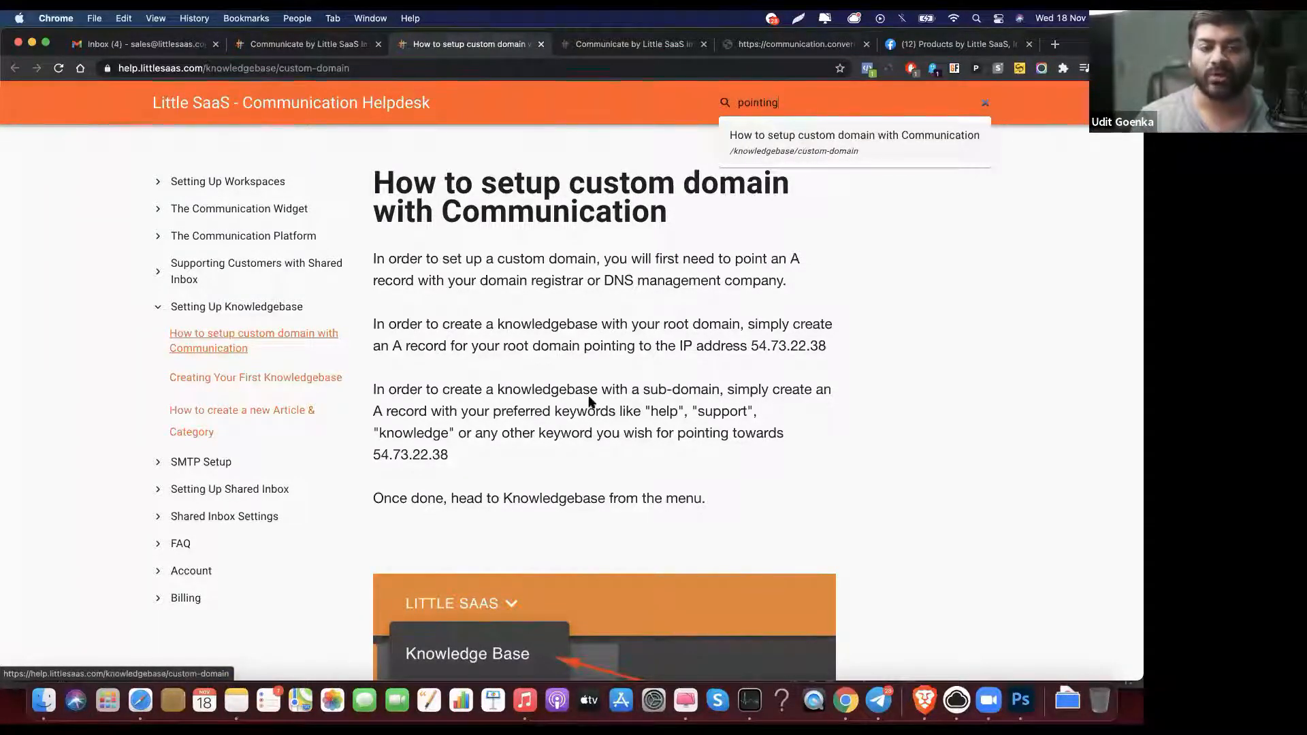
{"action": "double_click", "coordinate": [562, 498]}
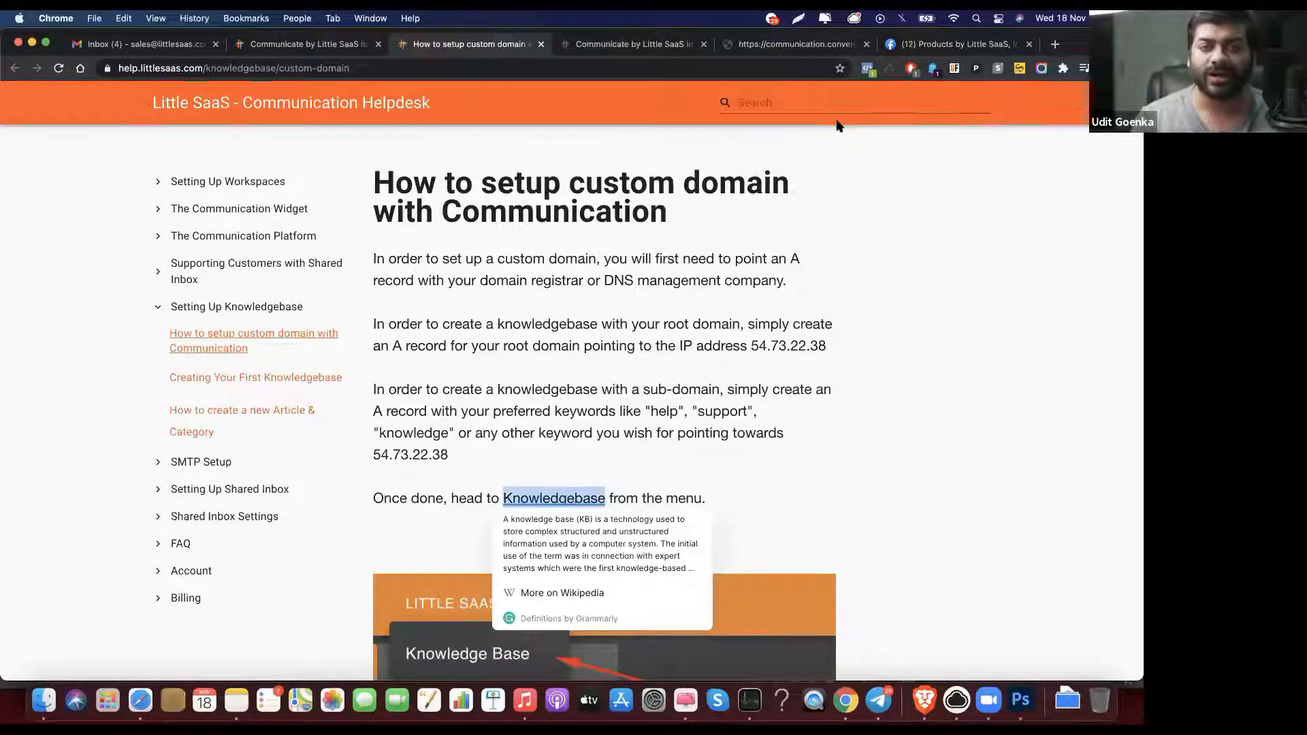
{"action": "left_click", "coordinate": [759, 103]}
{"action": "key", "text": "super+v"}
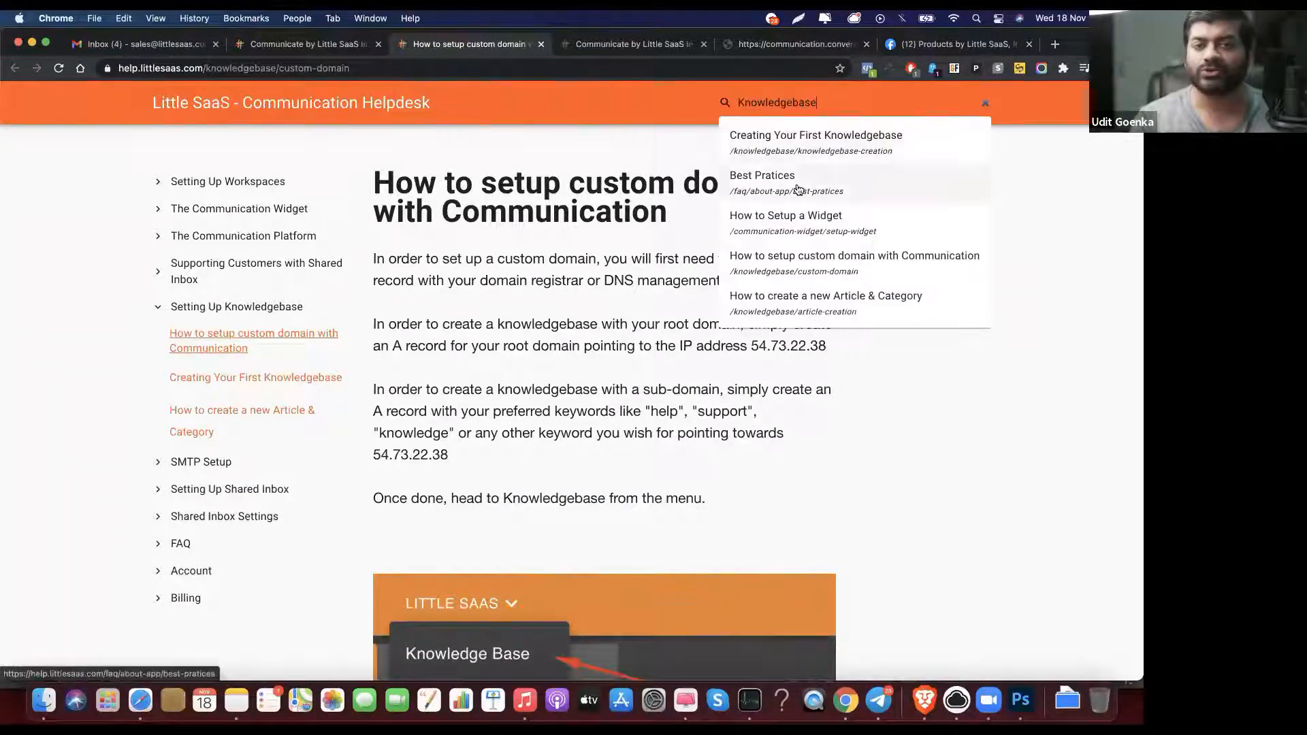
{"action": "scroll", "coordinate": [807, 303], "scroll_direction": "down", "scroll_amount": 1}
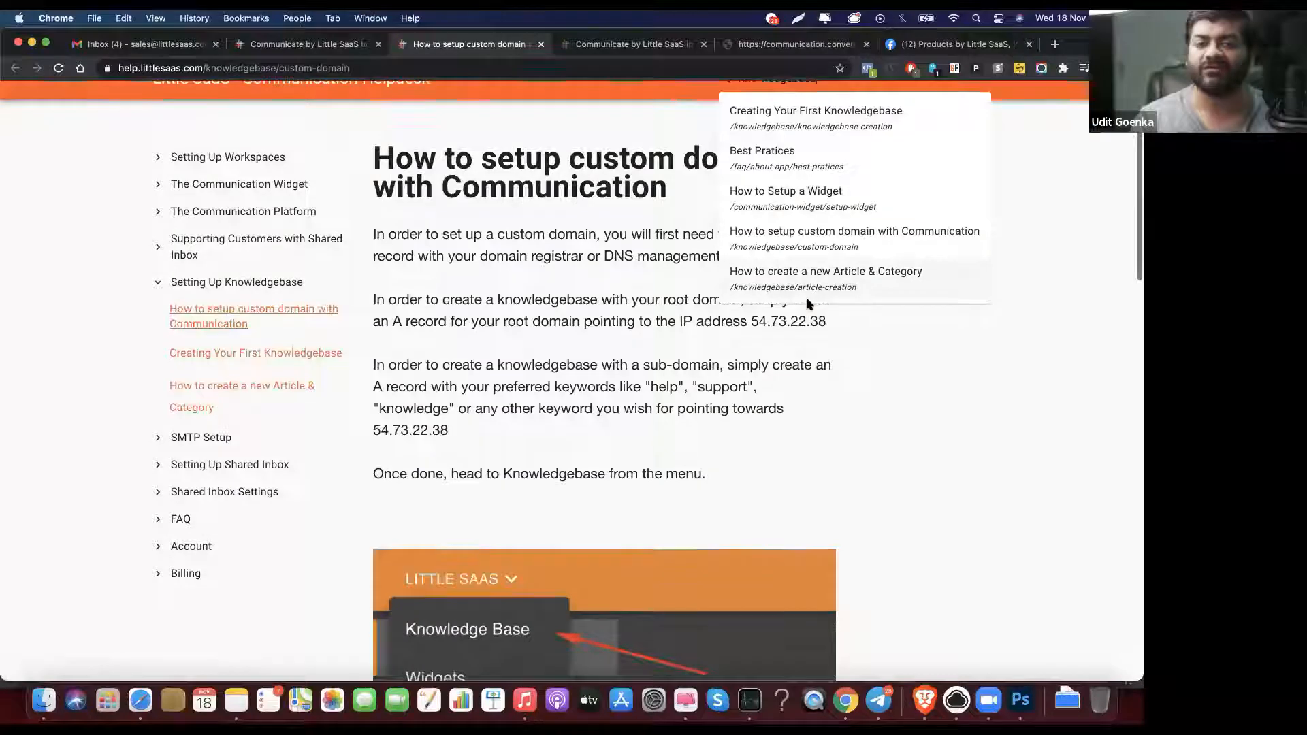
{"action": "scroll", "coordinate": [809, 300], "scroll_direction": "up", "scroll_amount": 1}
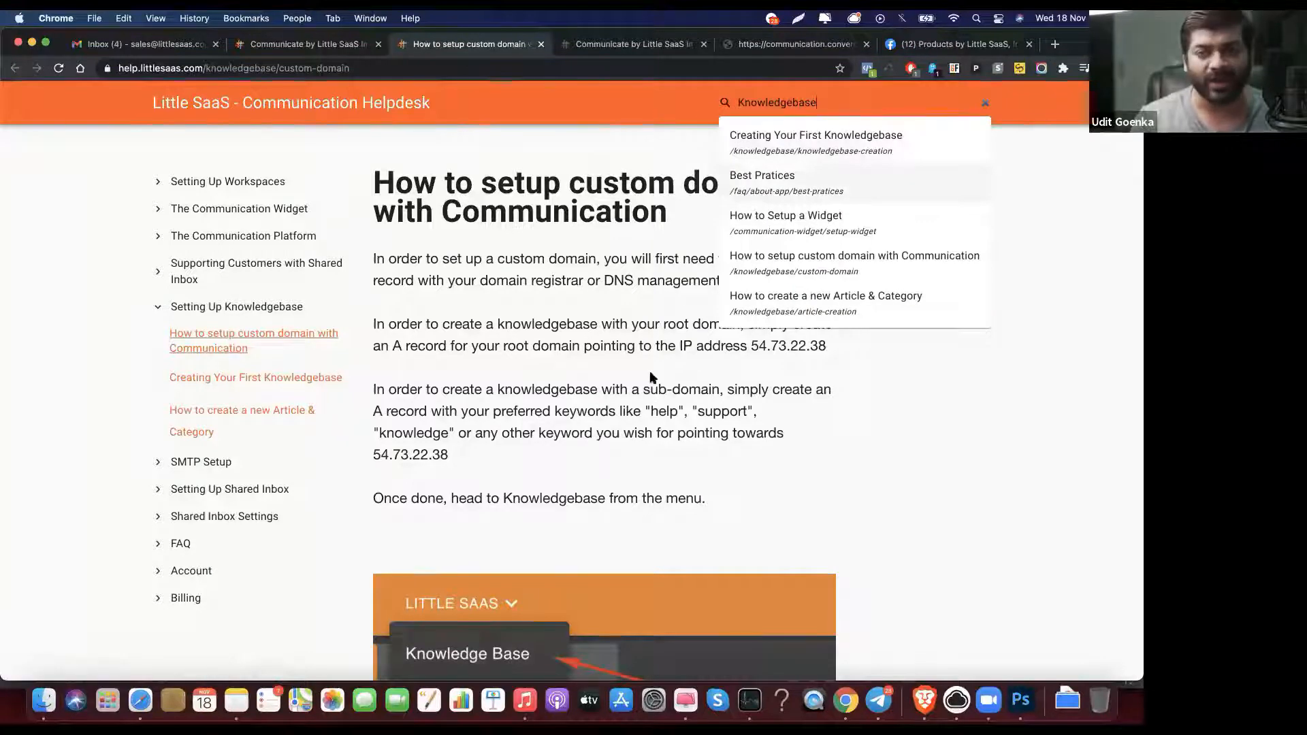
{"action": "left_click", "coordinate": [677, 426]}
{"action": "double_click", "coordinate": [688, 488]}
{"action": "key", "text": "super+c"}
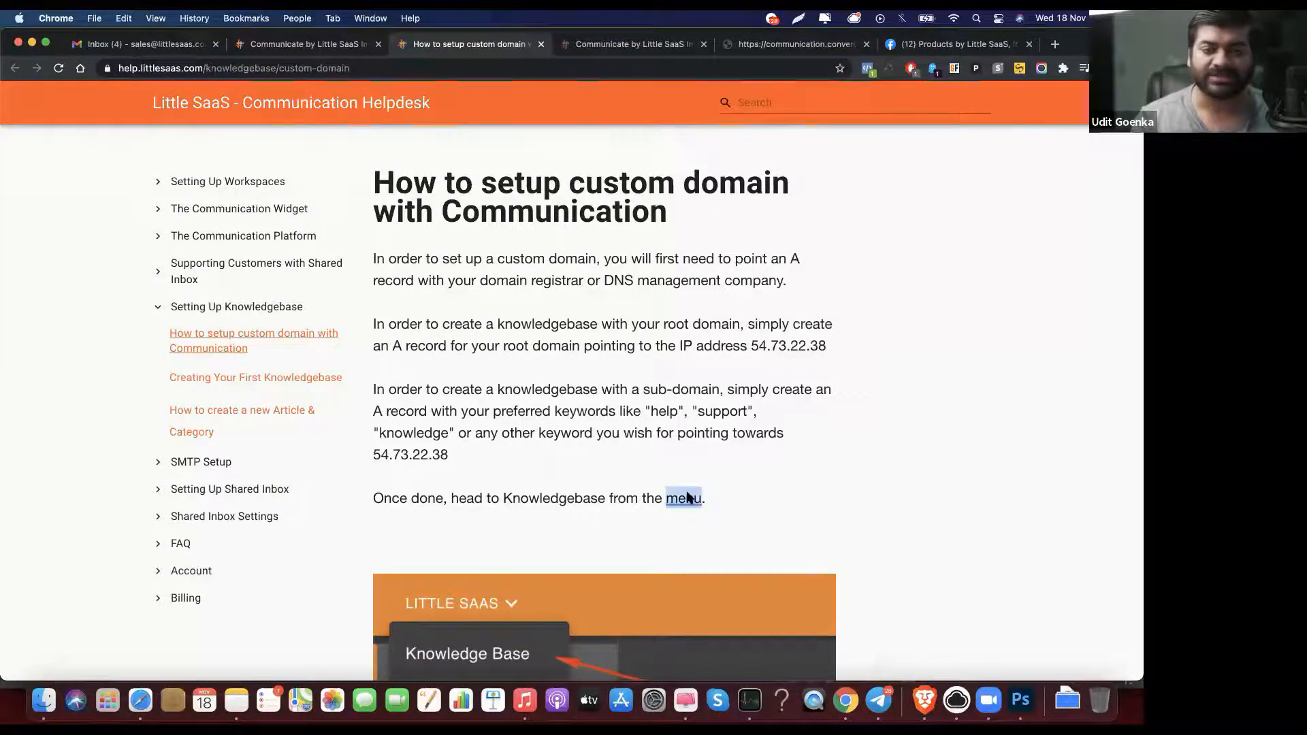
{"action": "left_click", "coordinate": [786, 100]}
{"action": "key", "text": "super+v"}
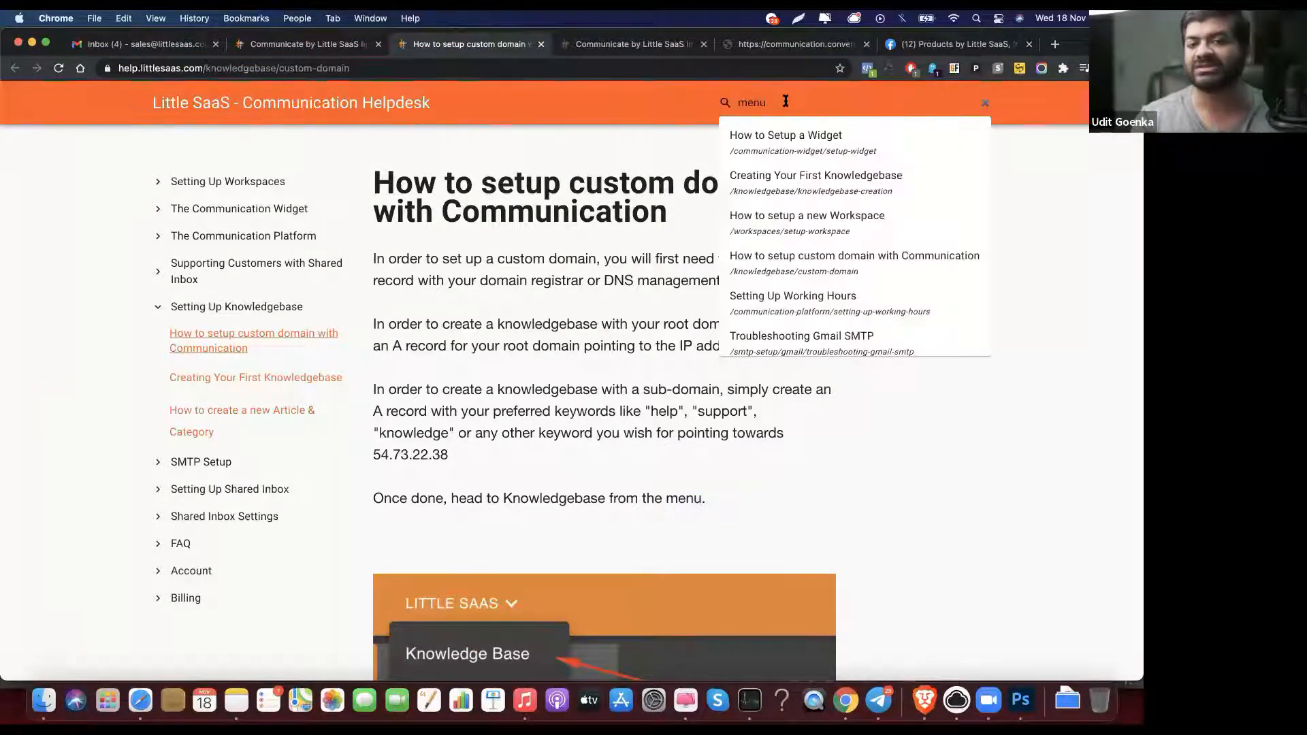
{"action": "key", "text": "super+a"}
{"action": "type", "text": "wid"}
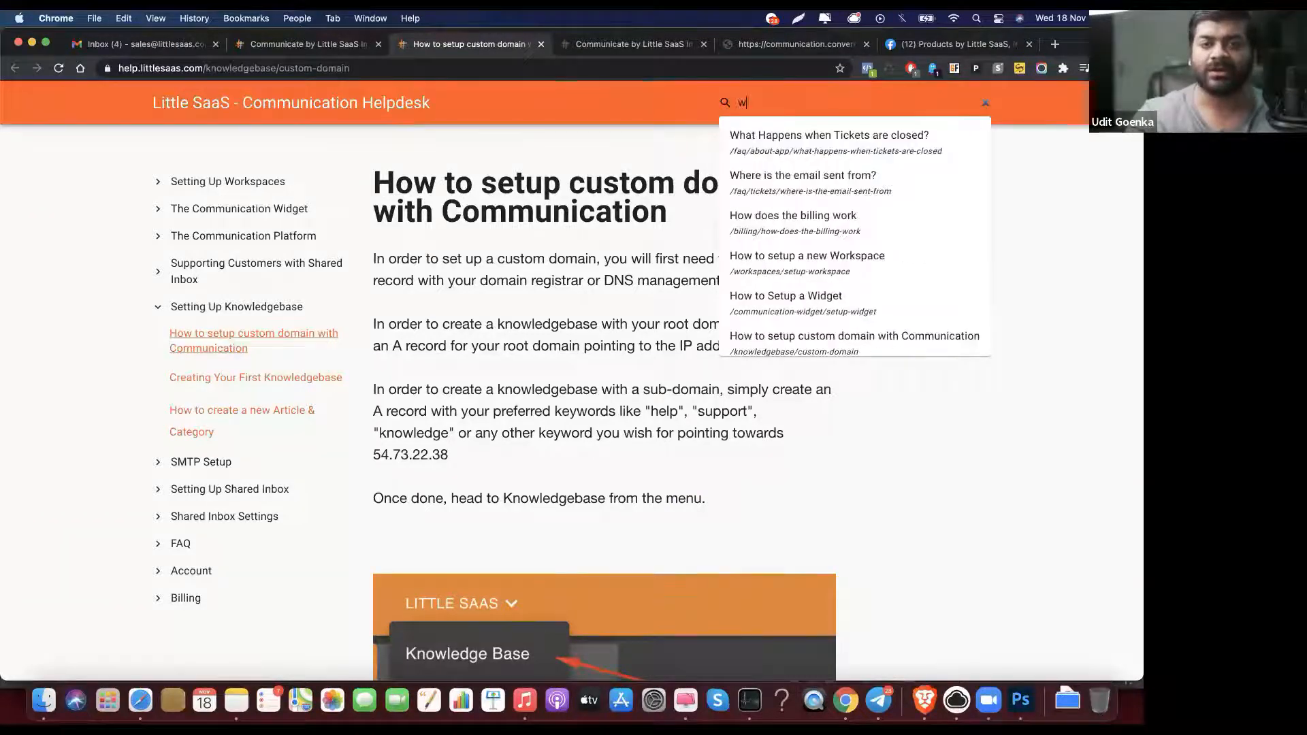
{"action": "key", "text": "BackSpace"}
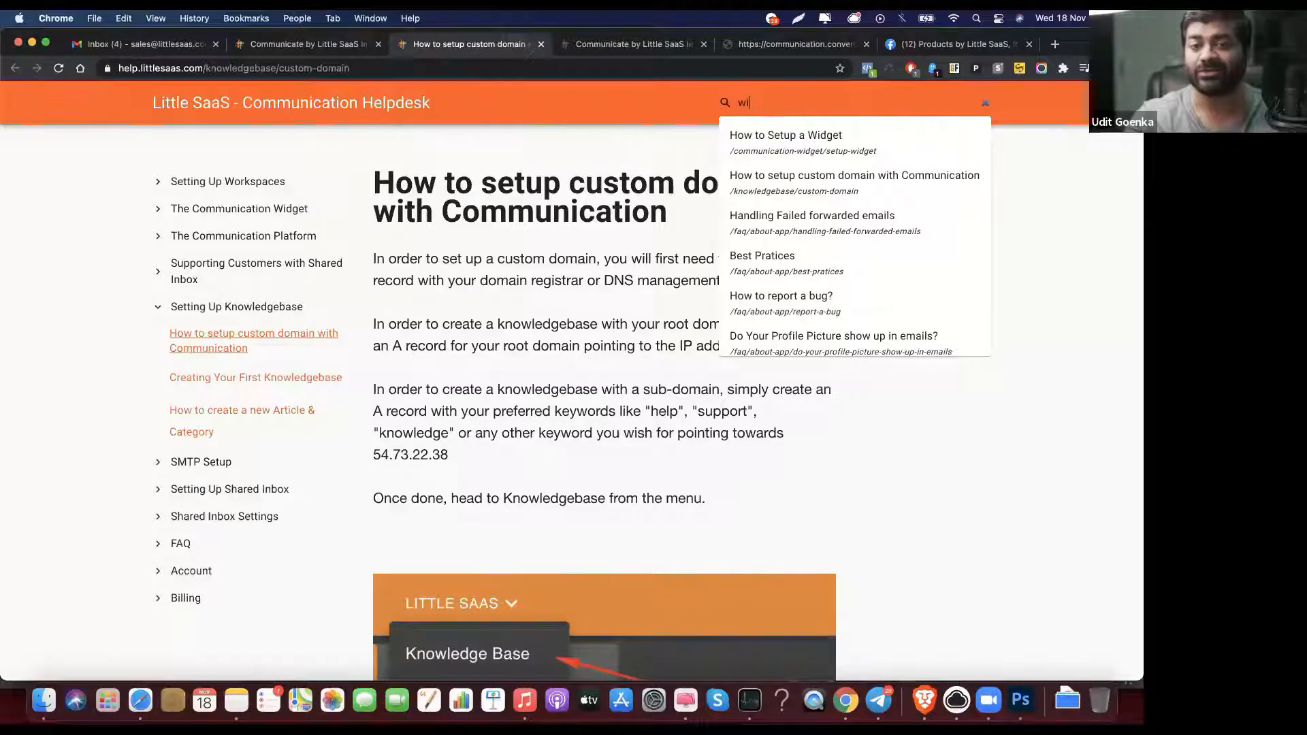
{"action": "key", "text": "BackSpace"}
{"action": "key", "text": "BackSpace"}
{"action": "type", "text": "bug"}
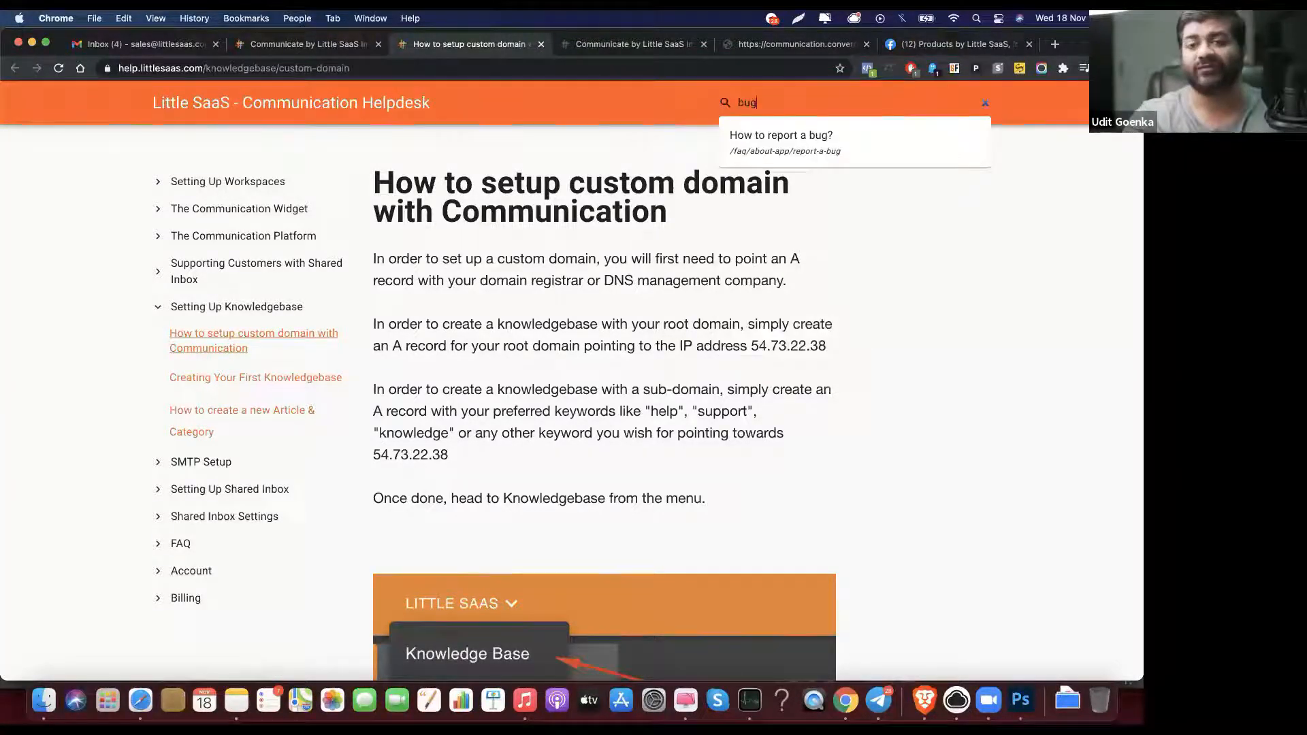
{"action": "key", "text": "super+a"}
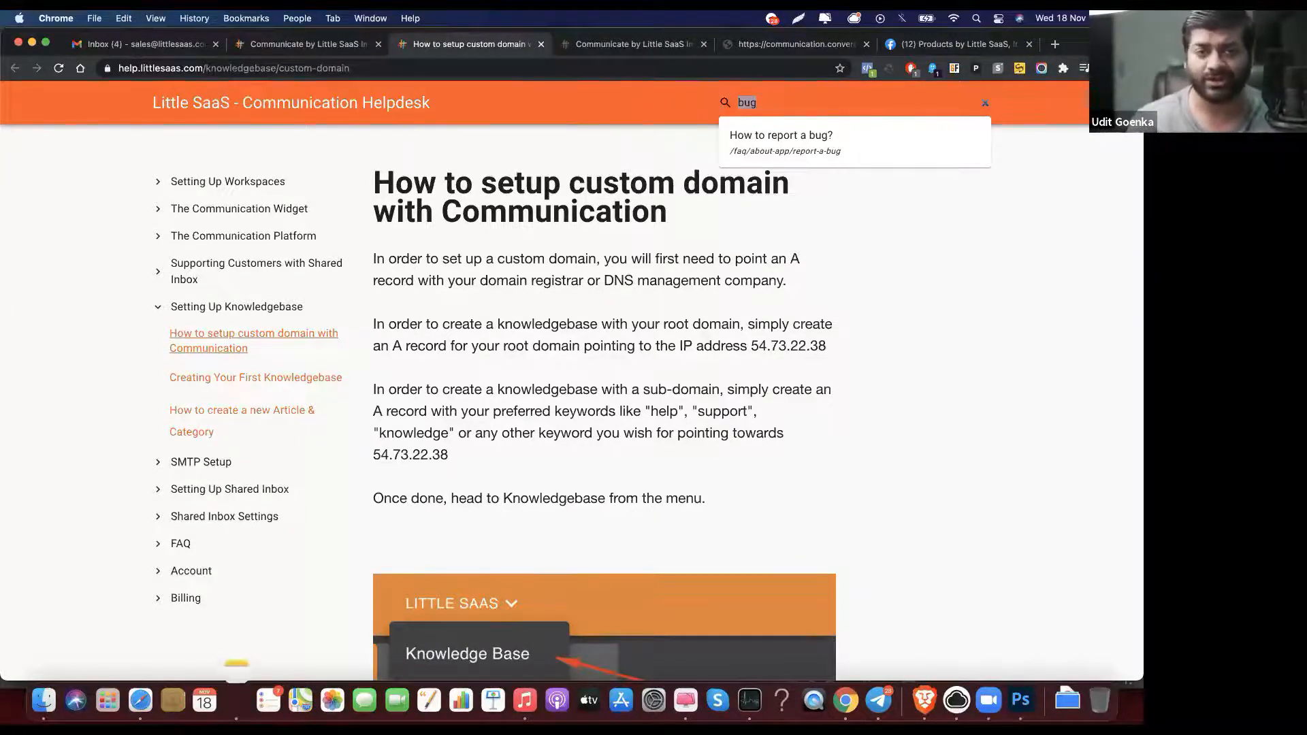
{"action": "key", "text": "BackSpace"}
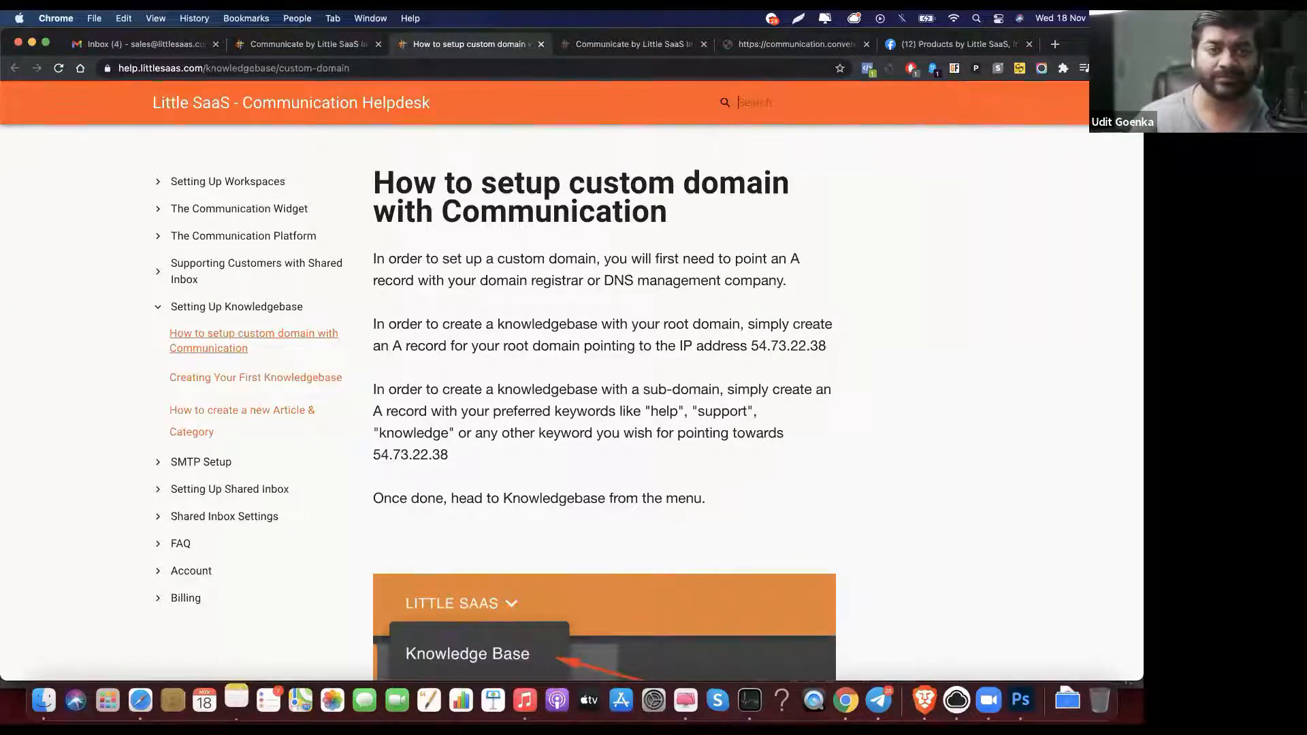
{"action": "left_click", "coordinate": [202, 184]}
Step: Read through the custom-domain help article, dismissing a stray context menu and word selection
{"action": "scroll", "coordinate": [538, 259], "scroll_direction": "down", "scroll_amount": 15}
{"action": "scroll", "coordinate": [530, 269], "scroll_direction": "up", "scroll_amount": 15}
{"action": "right_click", "coordinate": [469, 242]}
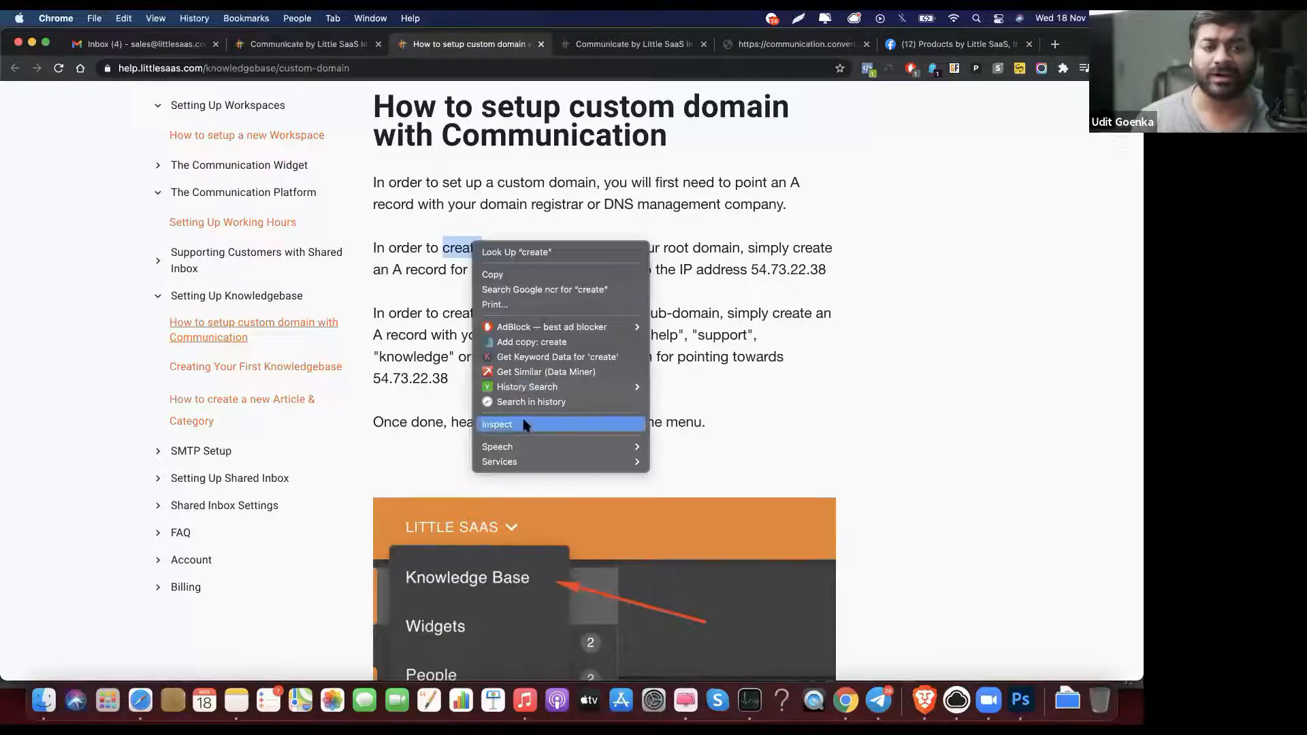
{"action": "left_click", "coordinate": [524, 192]}
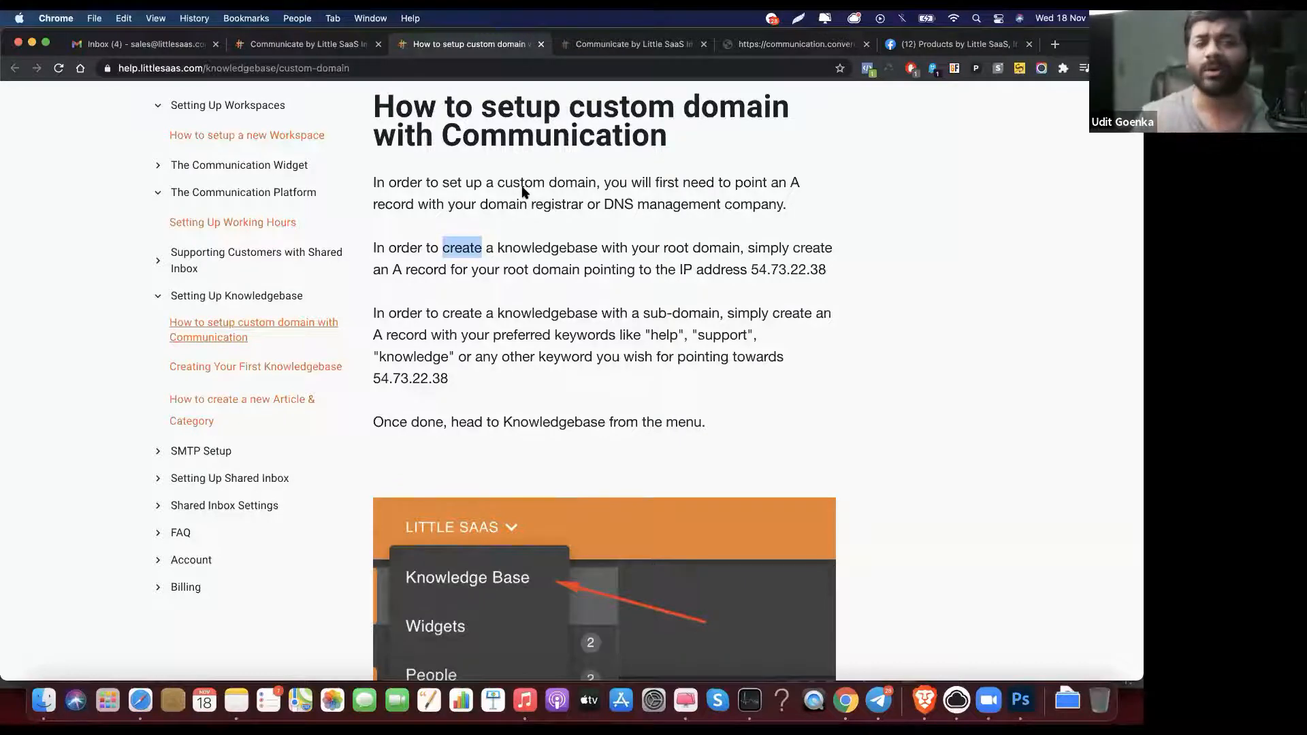
{"action": "scroll", "coordinate": [524, 193], "scroll_direction": "up", "scroll_amount": 2}
{"action": "left_click", "coordinate": [531, 240]}
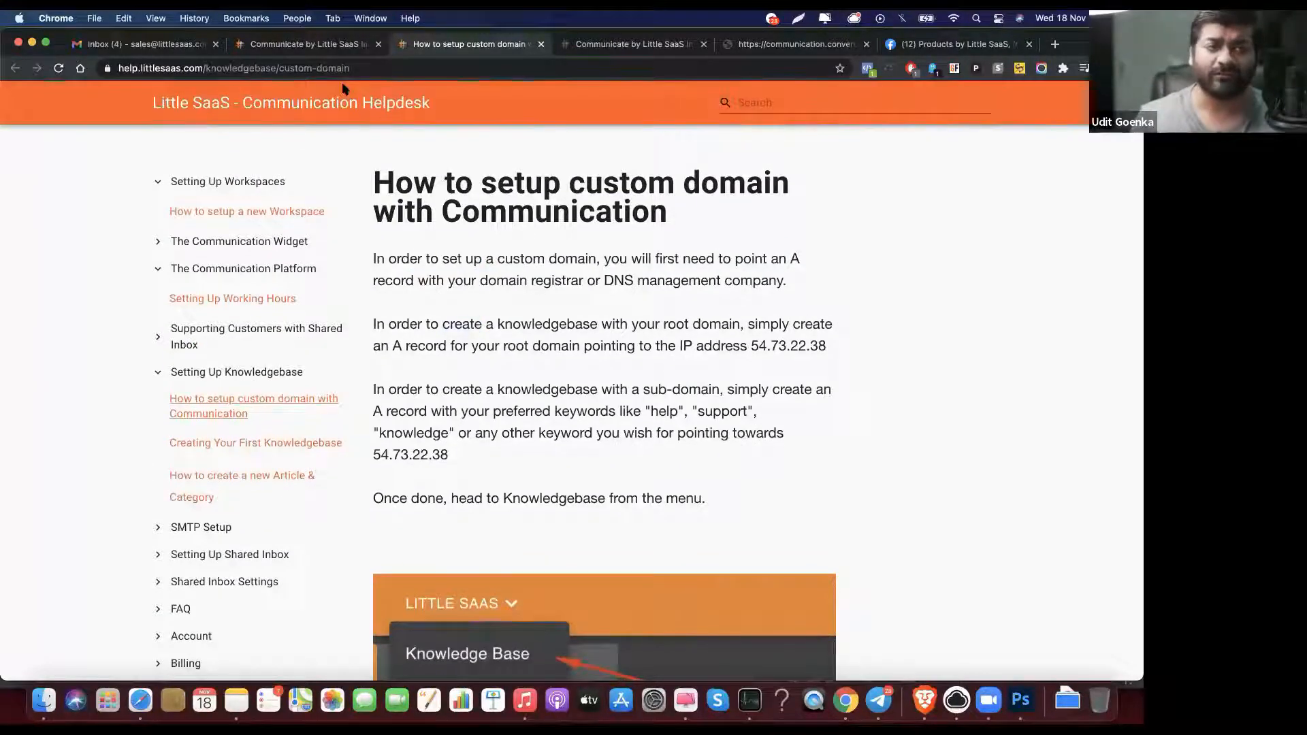
Step: View the Communication Helpdesk knowledge base settings with custom domain help.littlesaas.com
{"action": "left_click", "coordinate": [335, 45]}
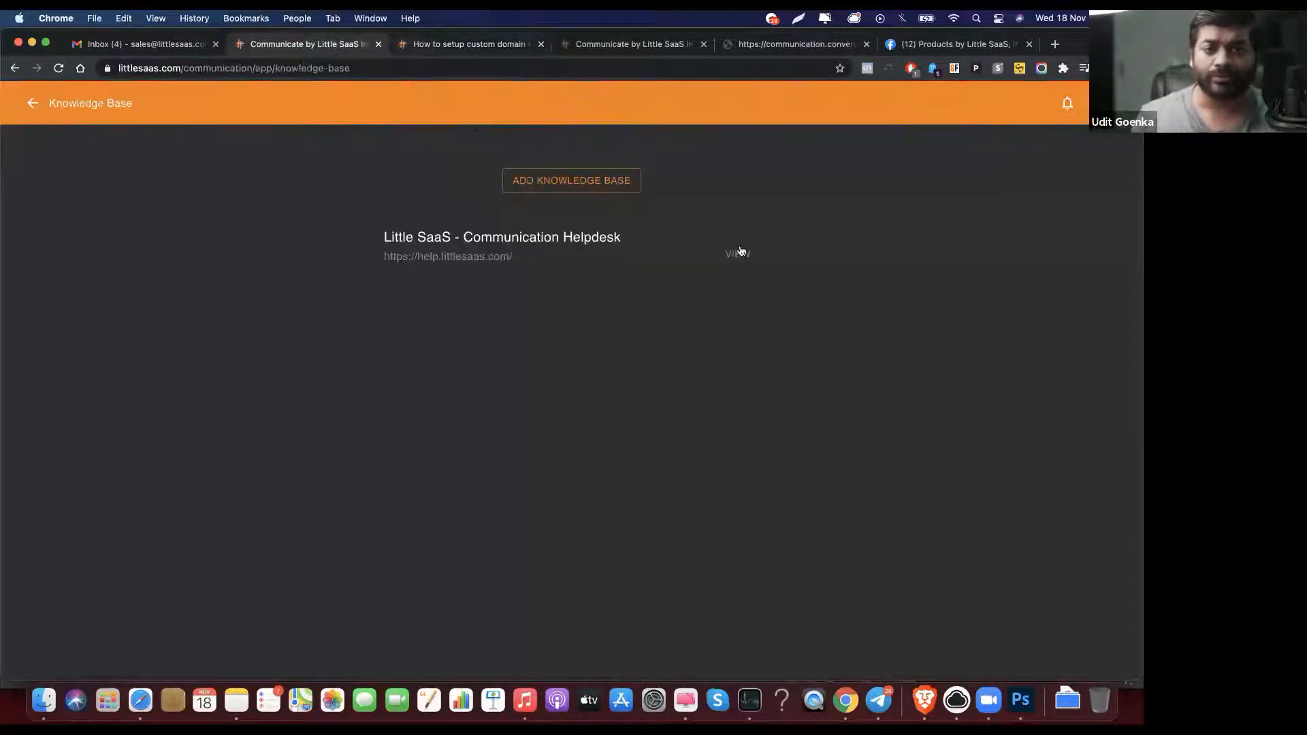
{"action": "left_click", "coordinate": [735, 255]}
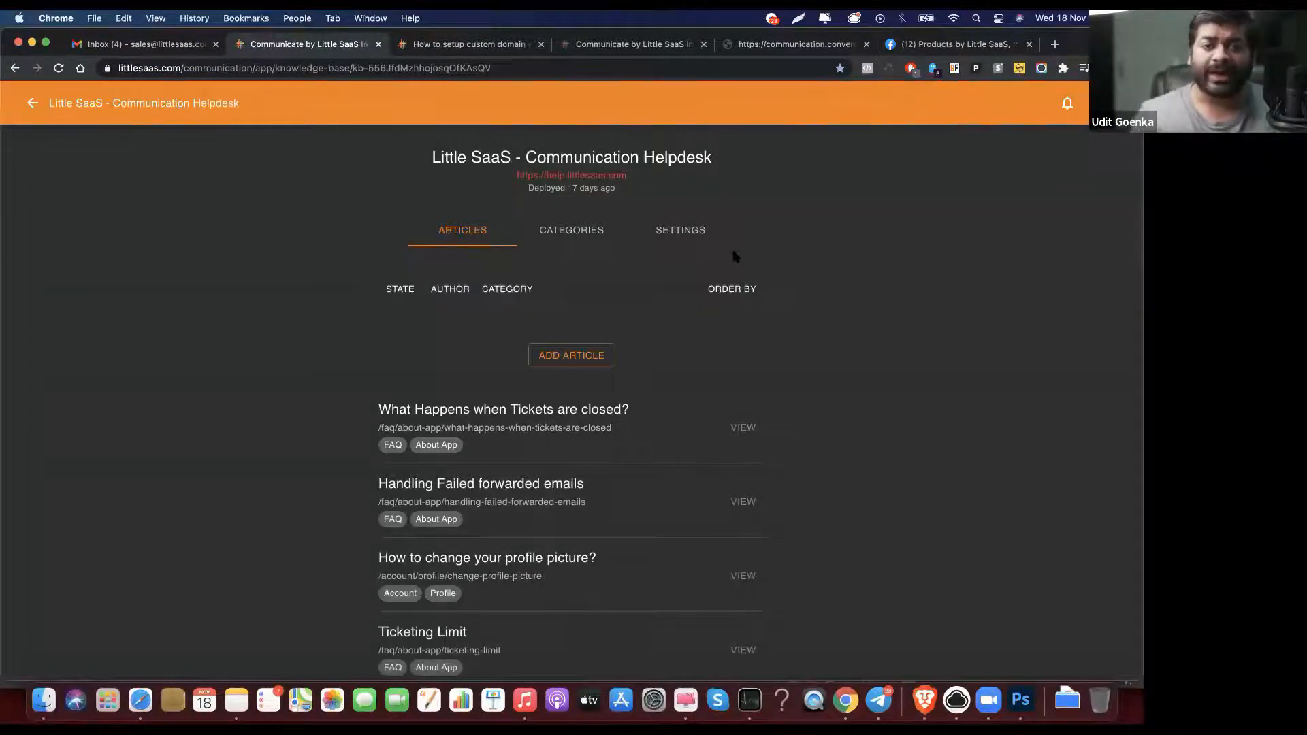
{"action": "left_click", "coordinate": [689, 234]}
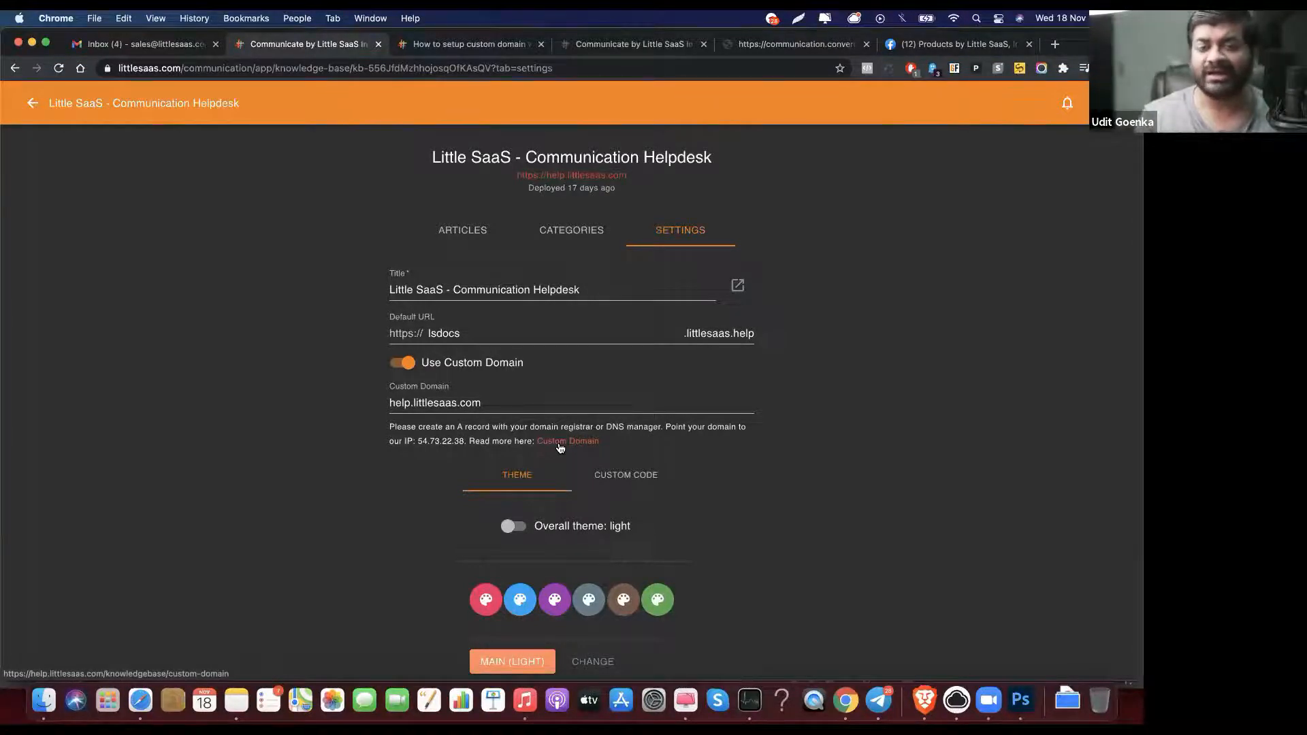
{"action": "left_click", "coordinate": [407, 402]}
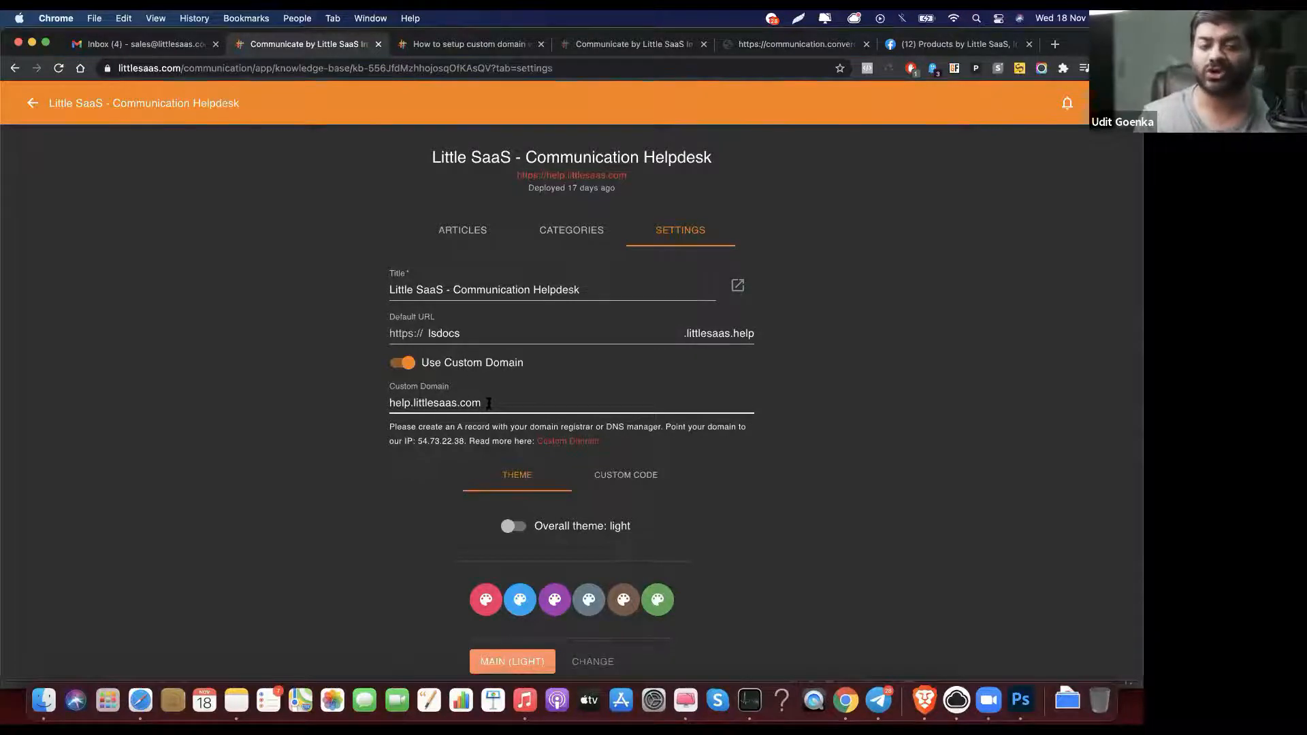
{"action": "scroll", "coordinate": [704, 587], "scroll_direction": "down", "scroll_amount": 5}
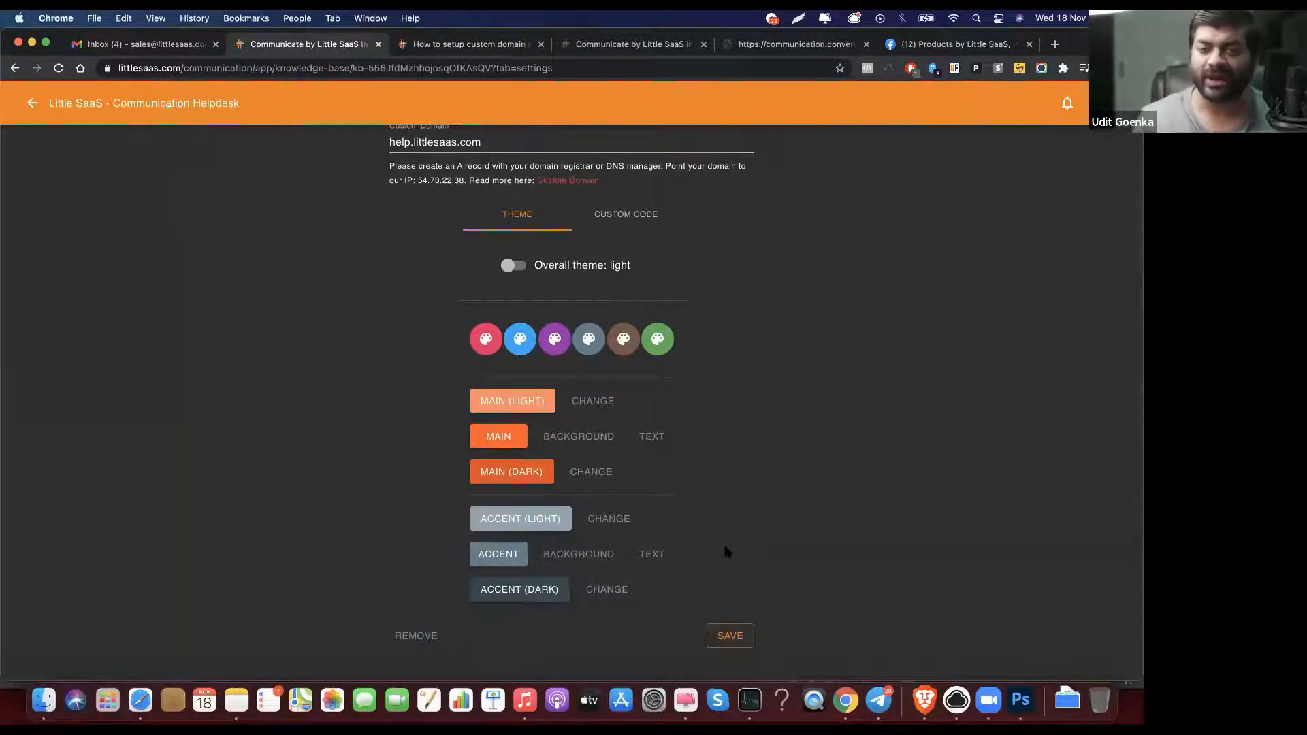
{"action": "scroll", "coordinate": [725, 548], "scroll_direction": "up", "scroll_amount": 5}
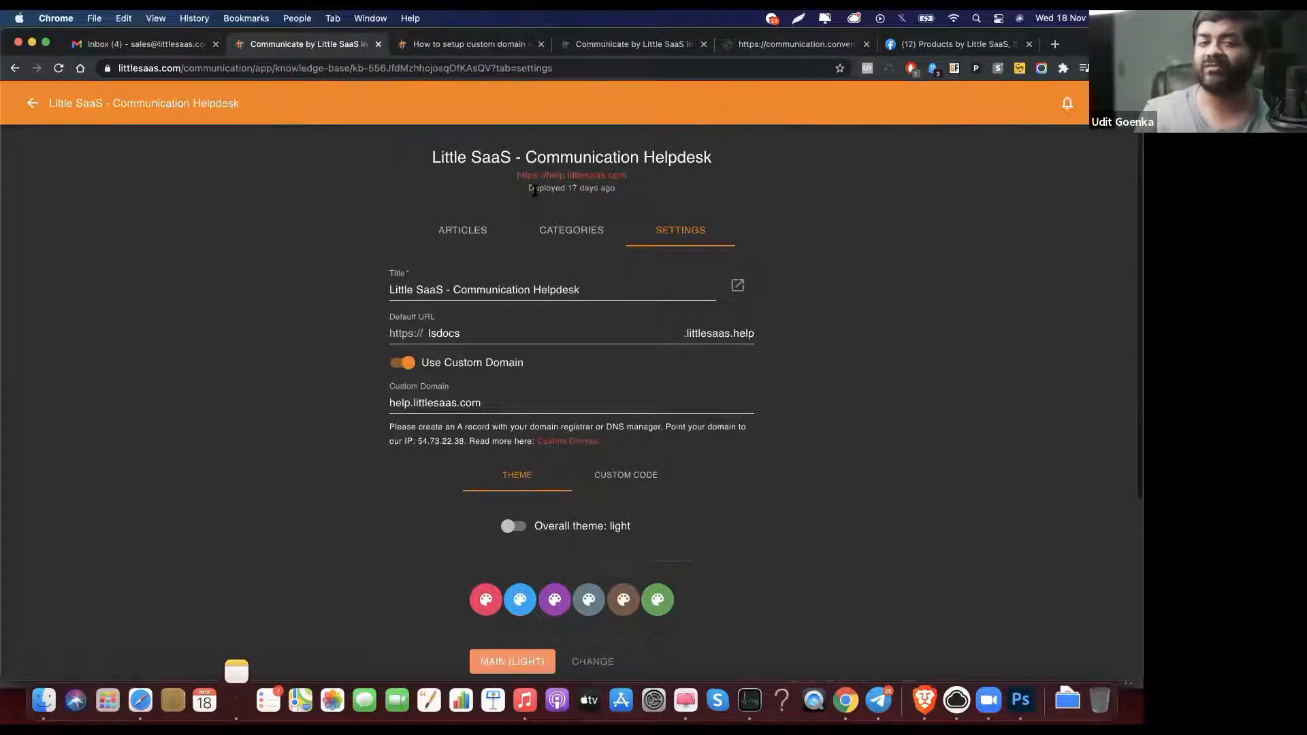
Step: Return to the 'How to setup custom domain' article, briefly checking its site security info and page menu
{"action": "left_click", "coordinate": [487, 44]}
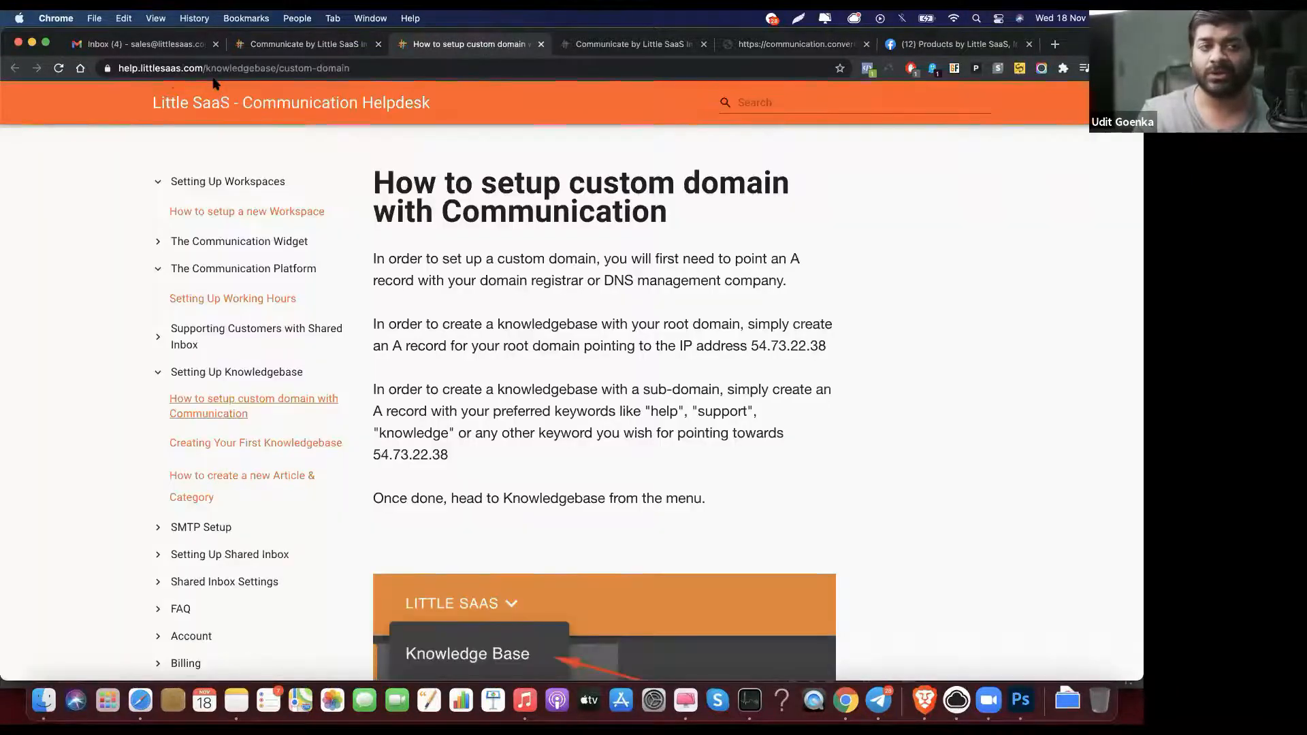
{"action": "left_click", "coordinate": [107, 68]}
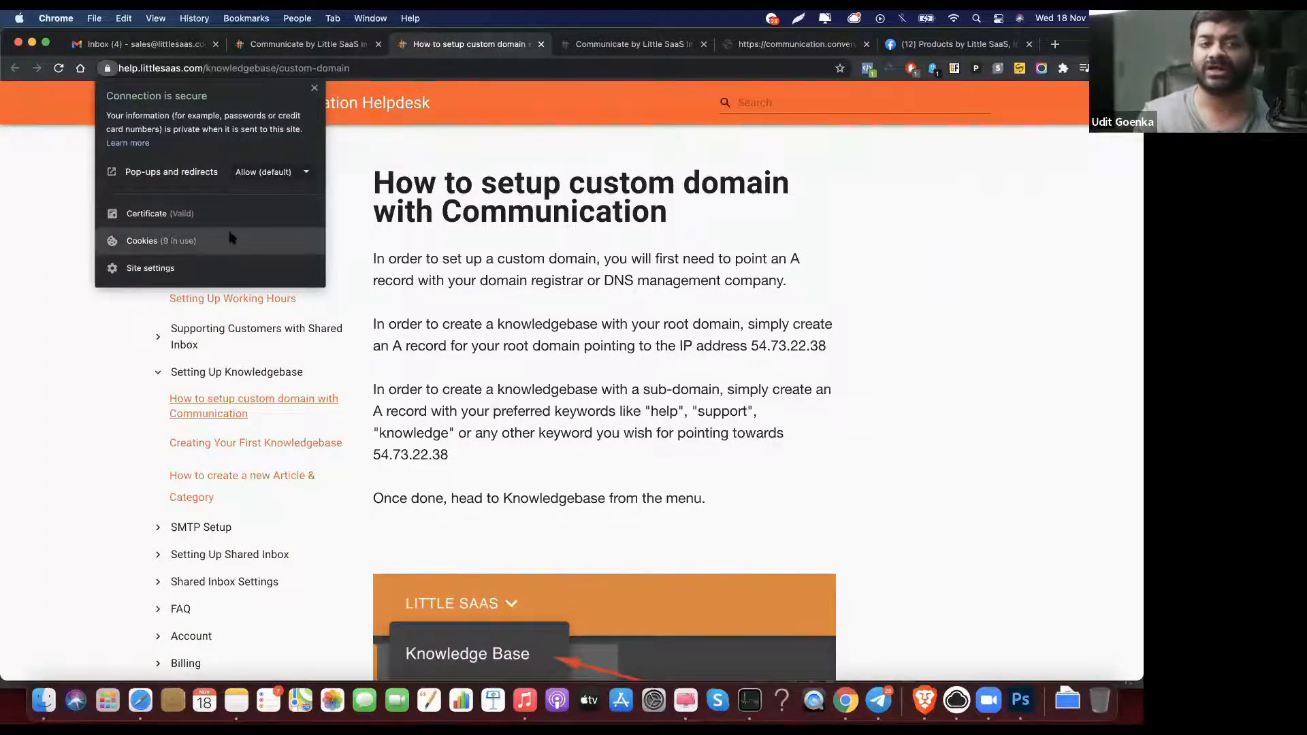
{"action": "left_click", "coordinate": [476, 239]}
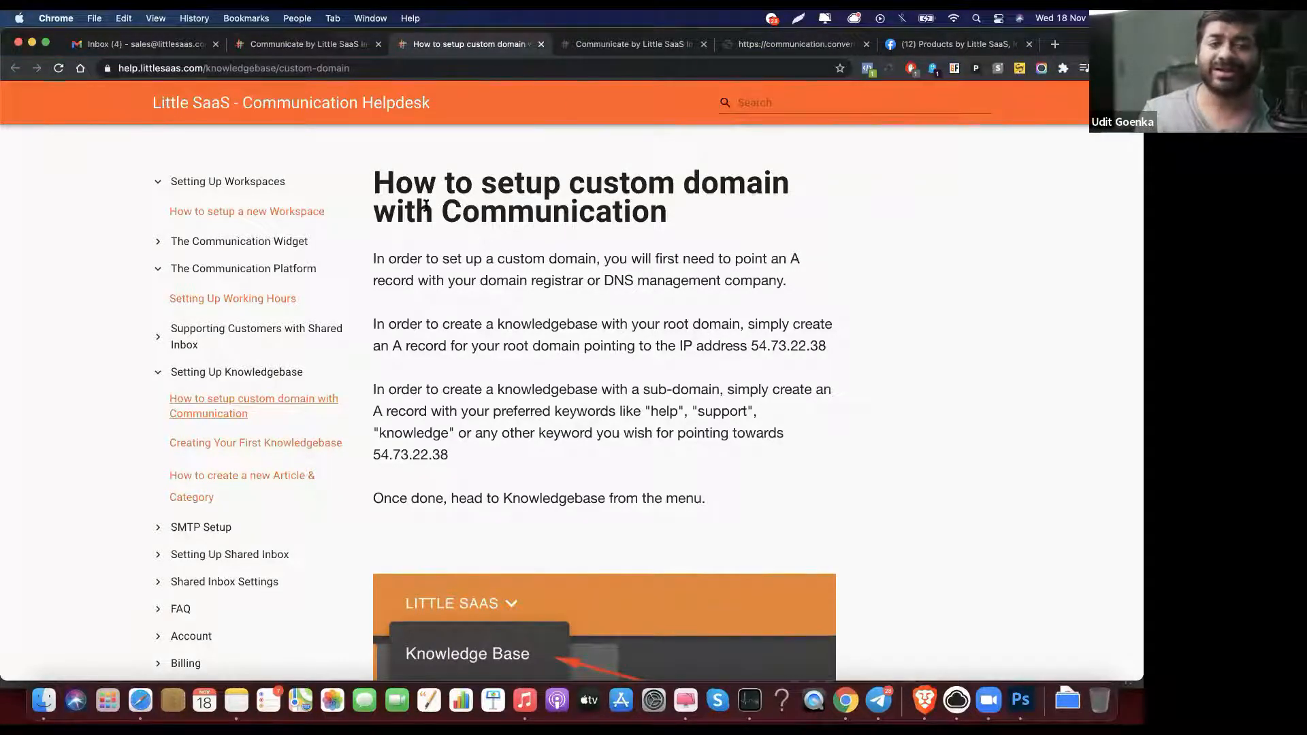
{"action": "right_click", "coordinate": [511, 307]}
{"action": "left_click", "coordinate": [347, 49]}
{"action": "left_click", "coordinate": [347, 49]}
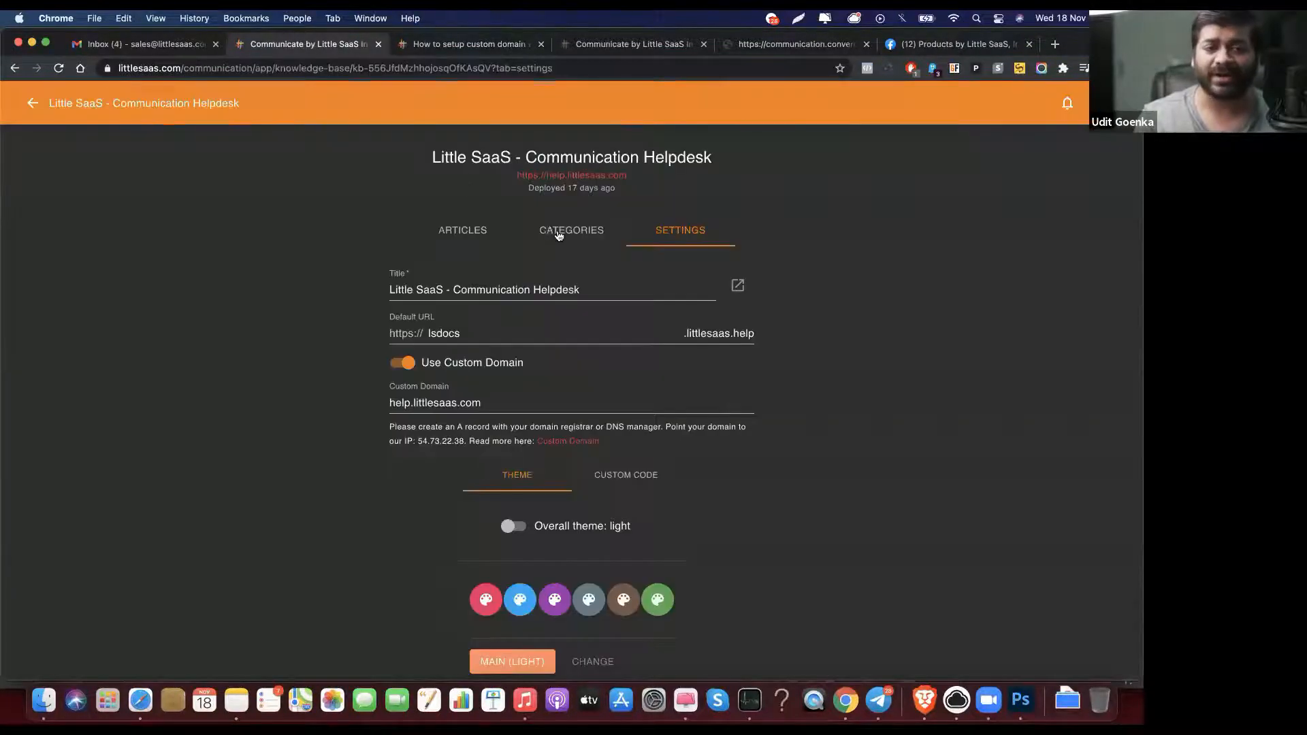
{"action": "left_click", "coordinate": [558, 233]}
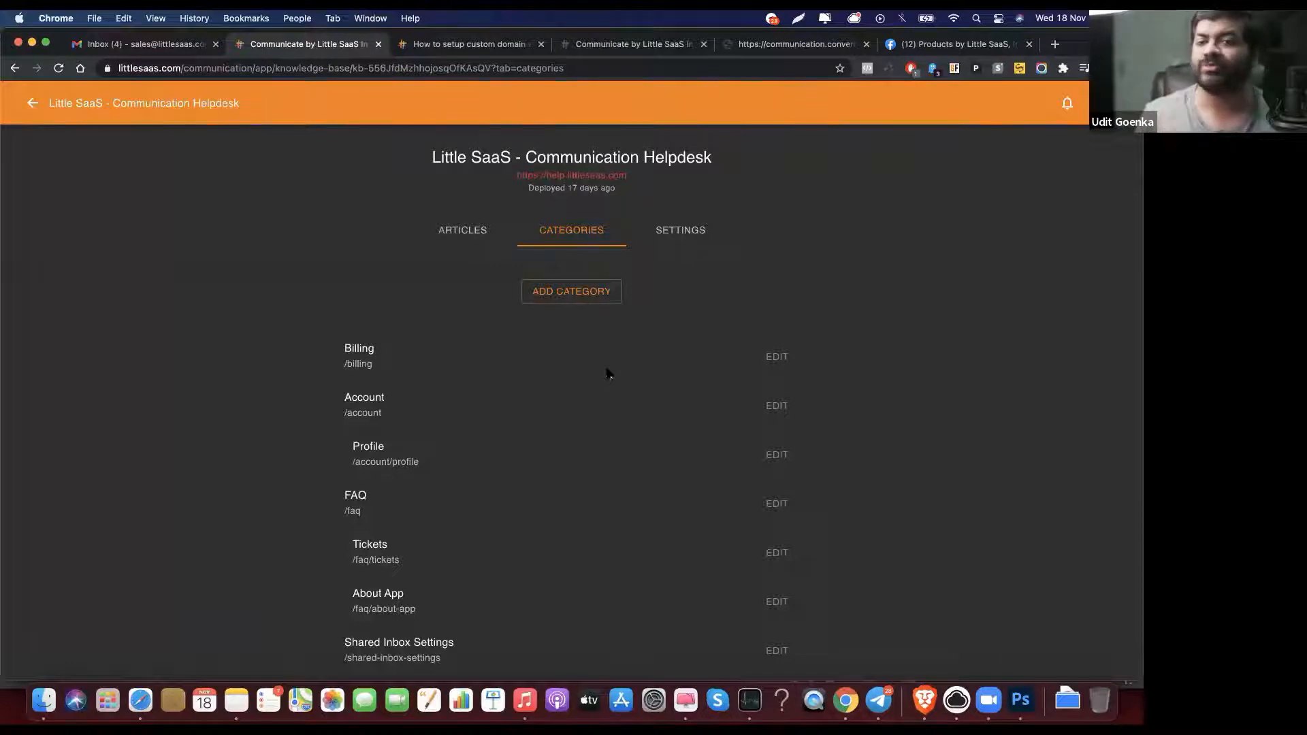
{"action": "left_click", "coordinate": [485, 53]}
{"action": "scroll", "coordinate": [187, 539], "scroll_direction": "down", "scroll_amount": 3}
{"action": "left_click", "coordinate": [187, 538]}
{"action": "left_click", "coordinate": [199, 565]}
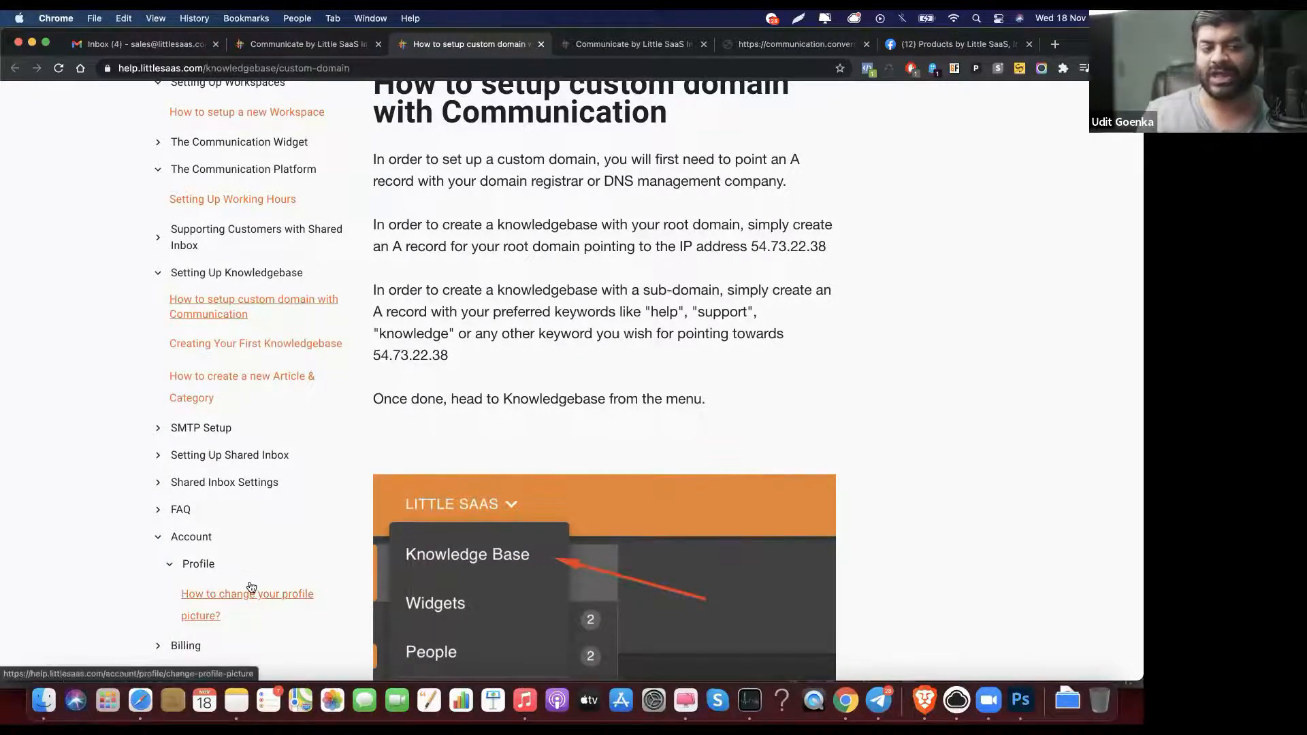
Step: Browse the Billing, FAQ and About App help topics, then return to the knowledge base categories
{"action": "left_click", "coordinate": [193, 647]}
{"action": "left_click", "coordinate": [181, 511]}
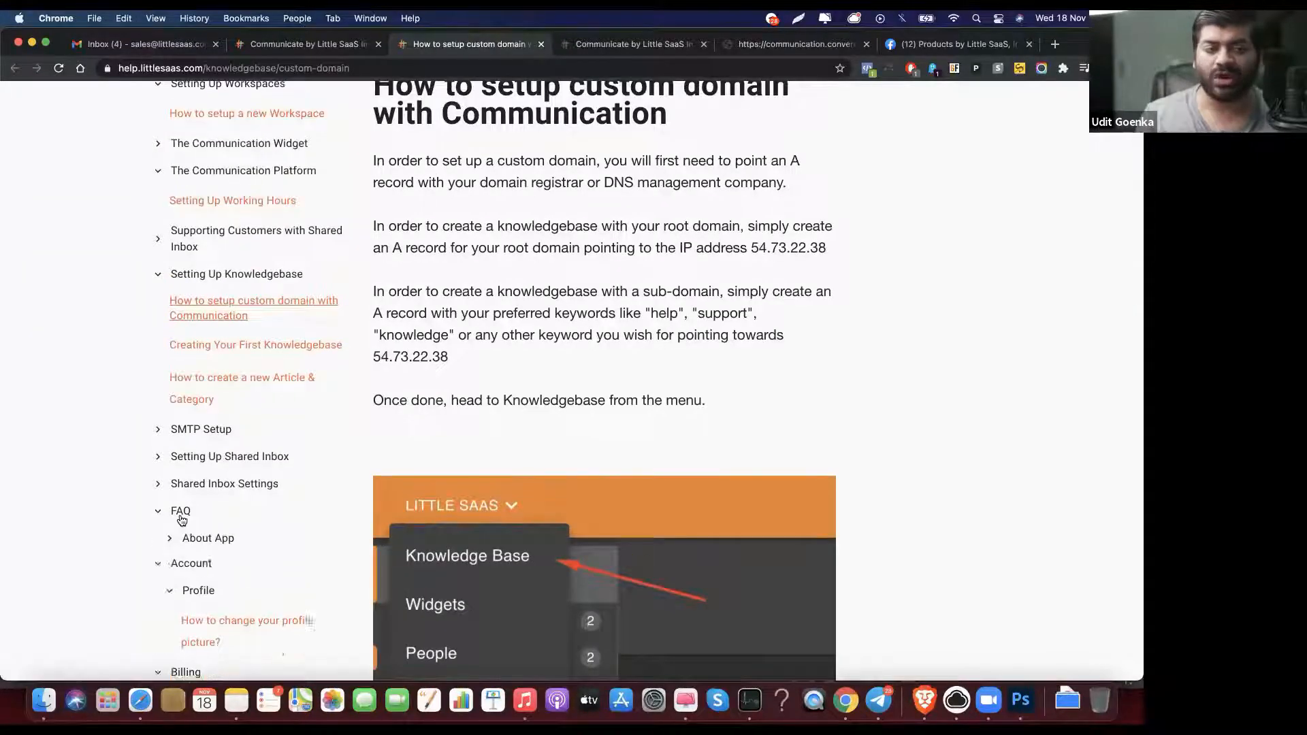
{"action": "left_click", "coordinate": [203, 539]}
{"action": "left_click", "coordinate": [203, 539]}
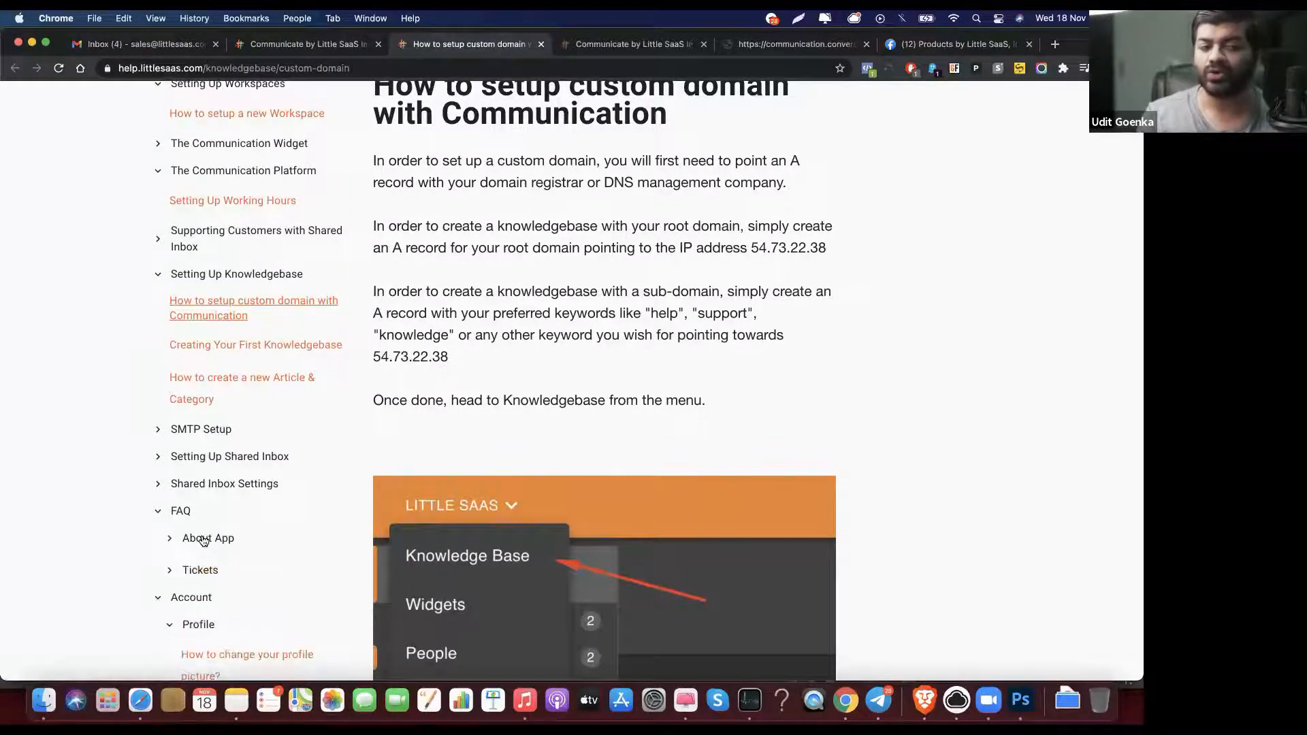
{"action": "left_click", "coordinate": [342, 45]}
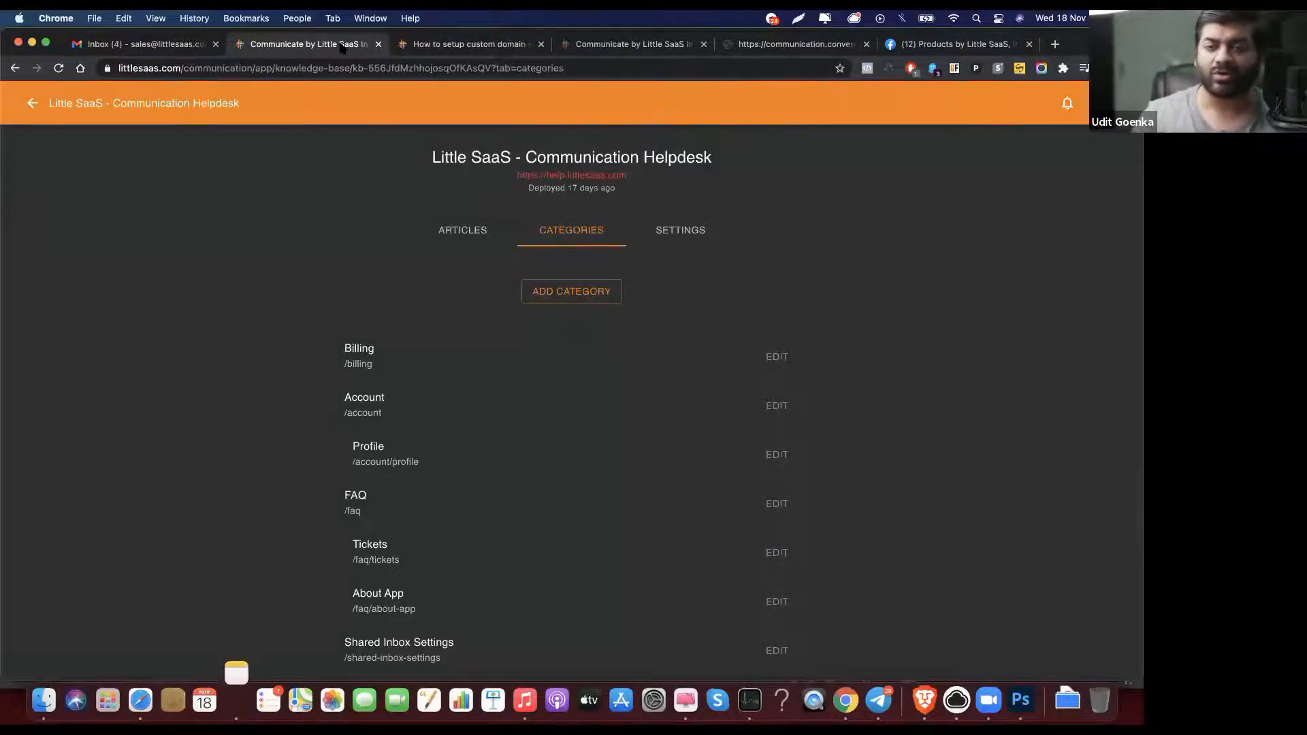
{"action": "left_click", "coordinate": [583, 294]}
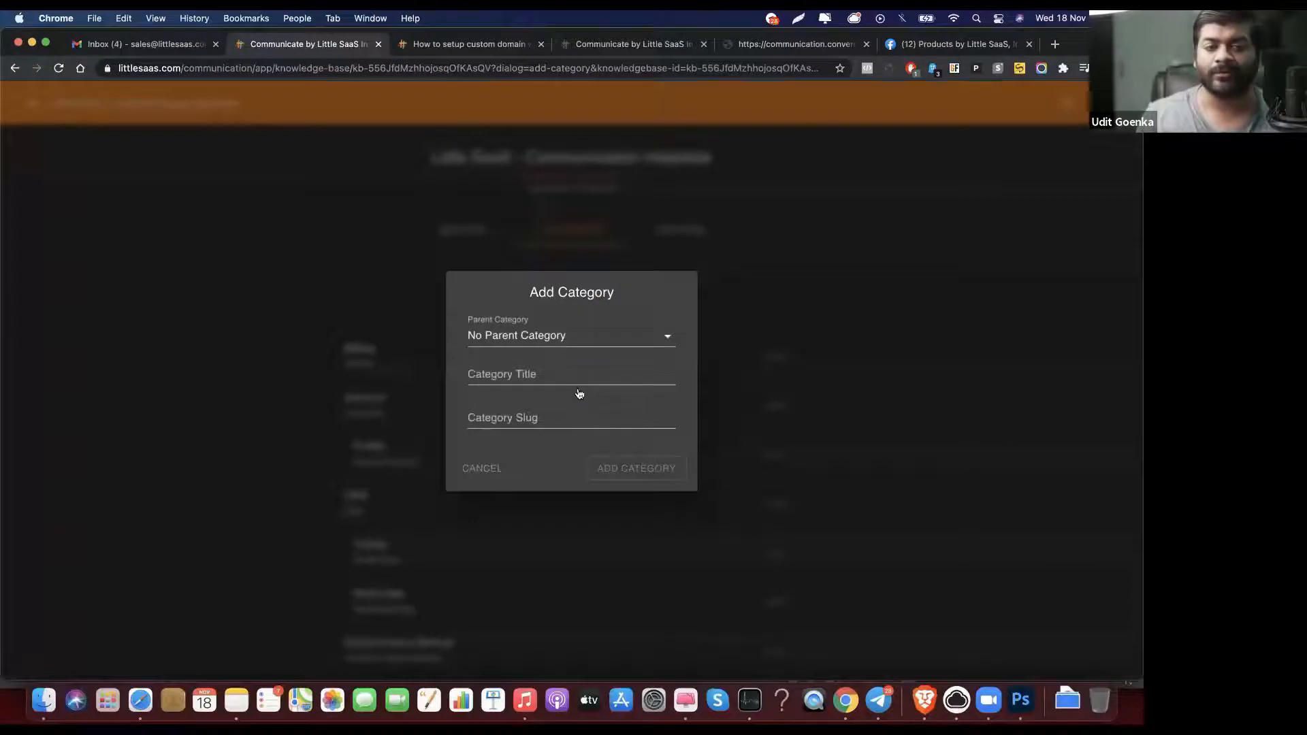
Step: Cancel the new category form, leaving No Parent Category, and go back to the custom domain article
{"action": "left_click", "coordinate": [583, 350]}
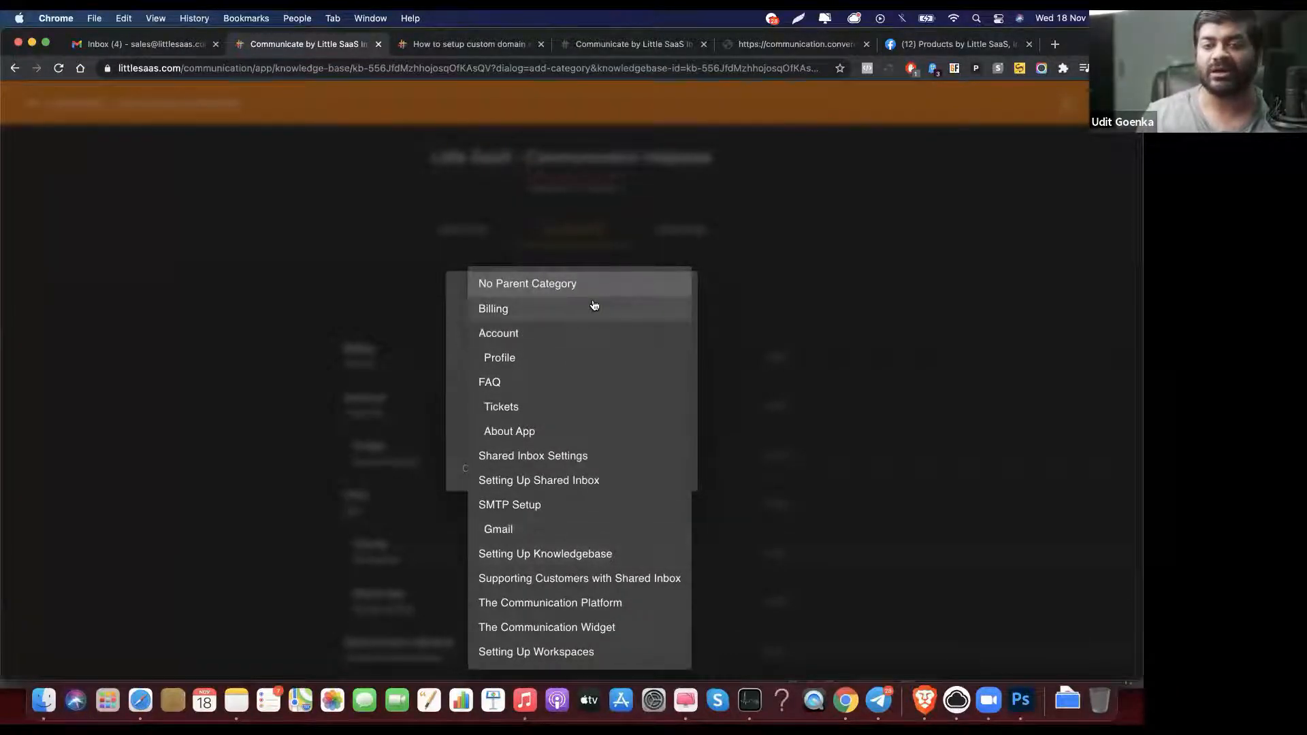
{"action": "left_click", "coordinate": [458, 342]}
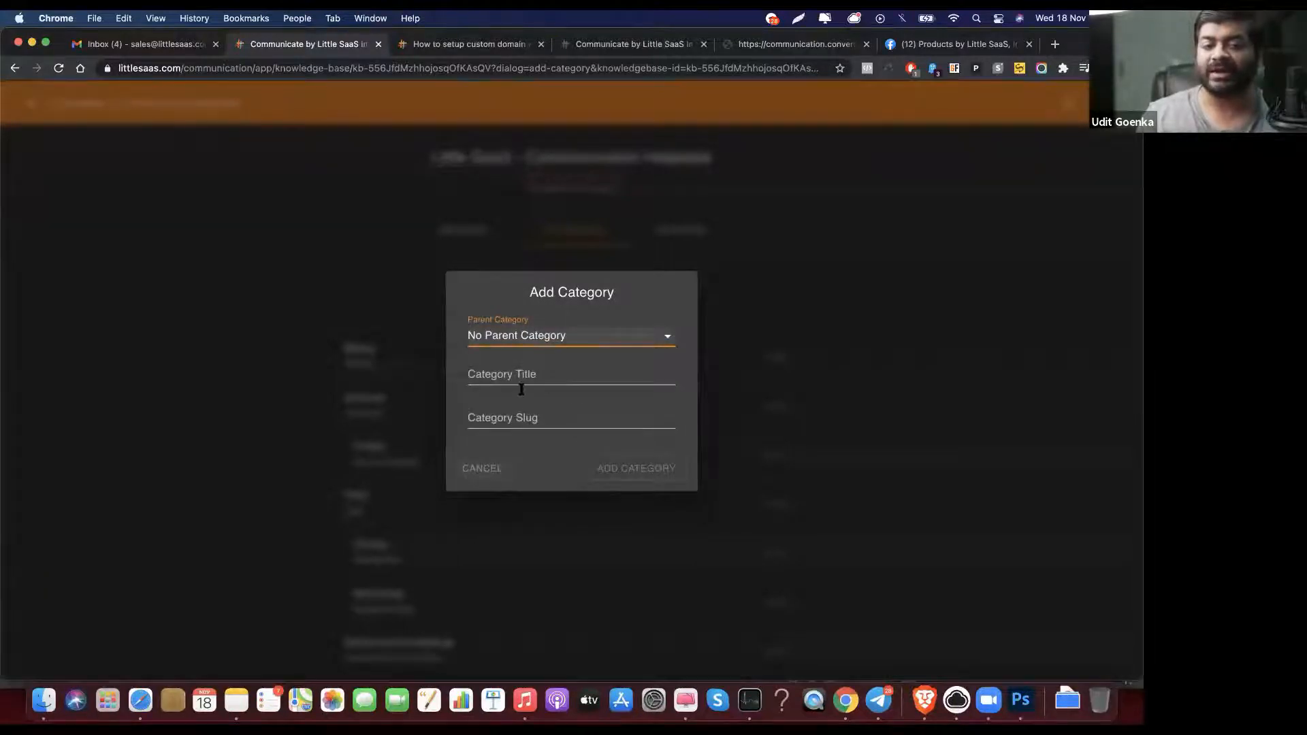
{"action": "left_click", "coordinate": [509, 418]}
{"action": "left_click", "coordinate": [493, 465]}
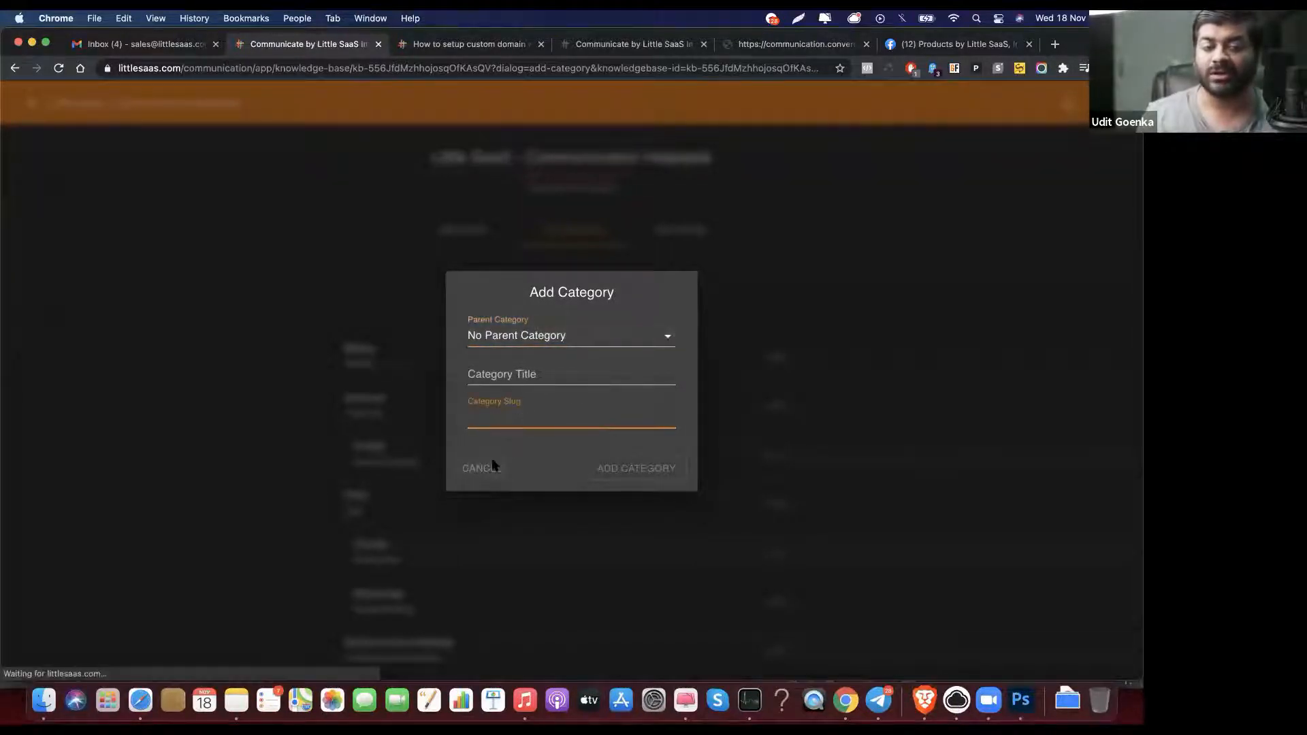
{"action": "left_click", "coordinate": [439, 46]}
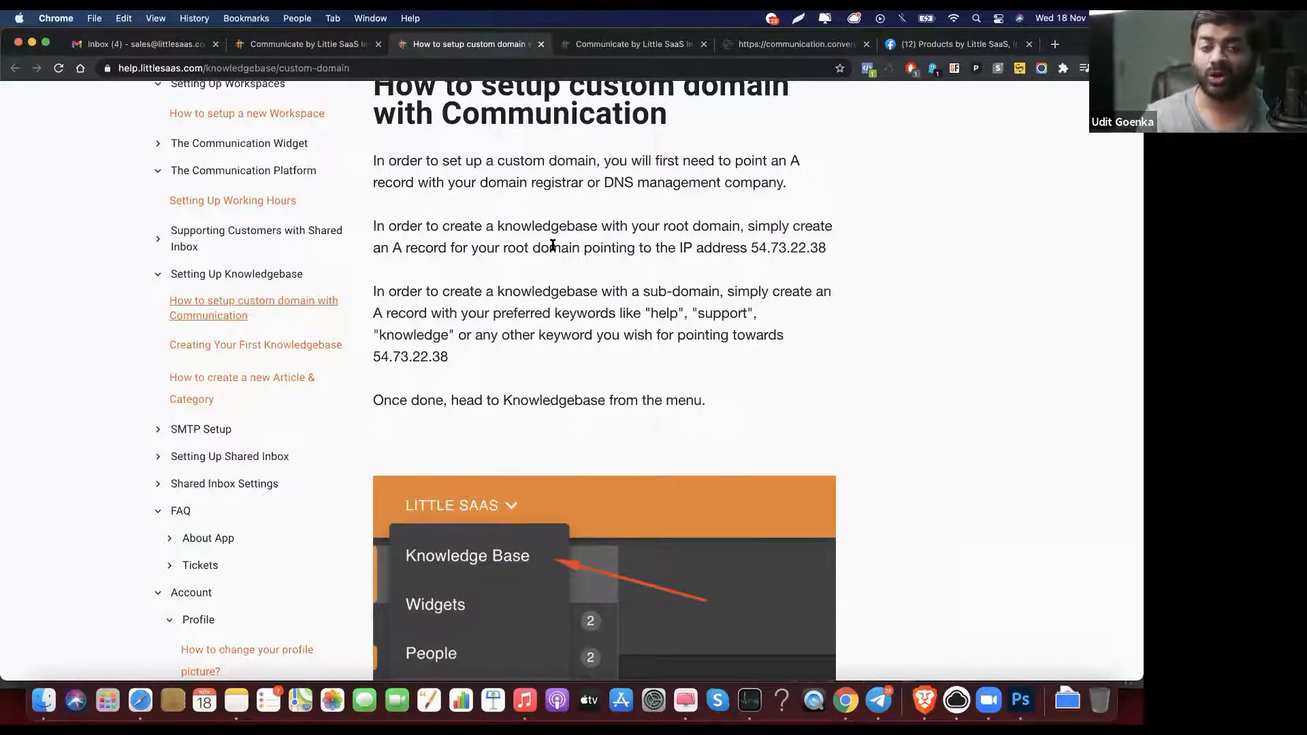
{"action": "scroll", "coordinate": [552, 247], "scroll_direction": "down", "scroll_amount": 1}
{"action": "scroll", "coordinate": [549, 204], "scroll_direction": "up", "scroll_amount": 3}
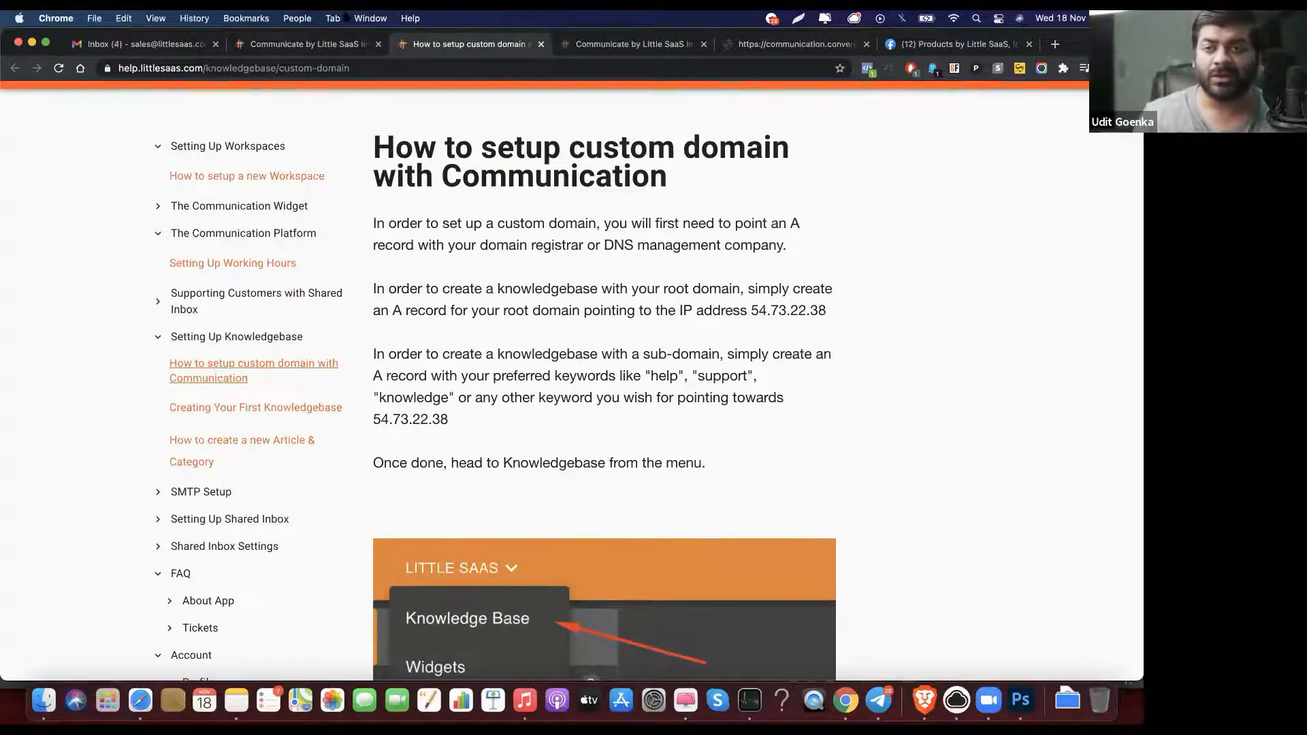
Step: Show the knowledge base's article list and cancel a new article form without choosing a category
{"action": "left_click", "coordinate": [308, 53]}
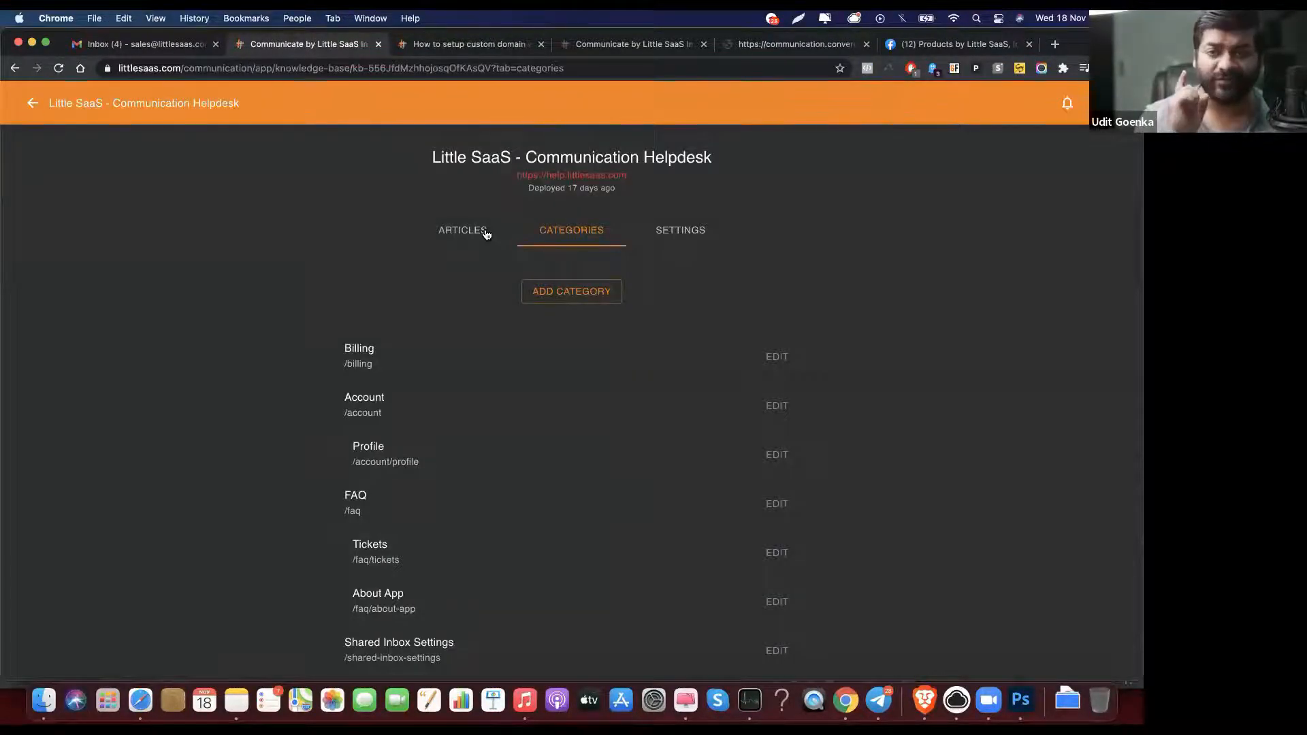
{"action": "left_click", "coordinate": [486, 235]}
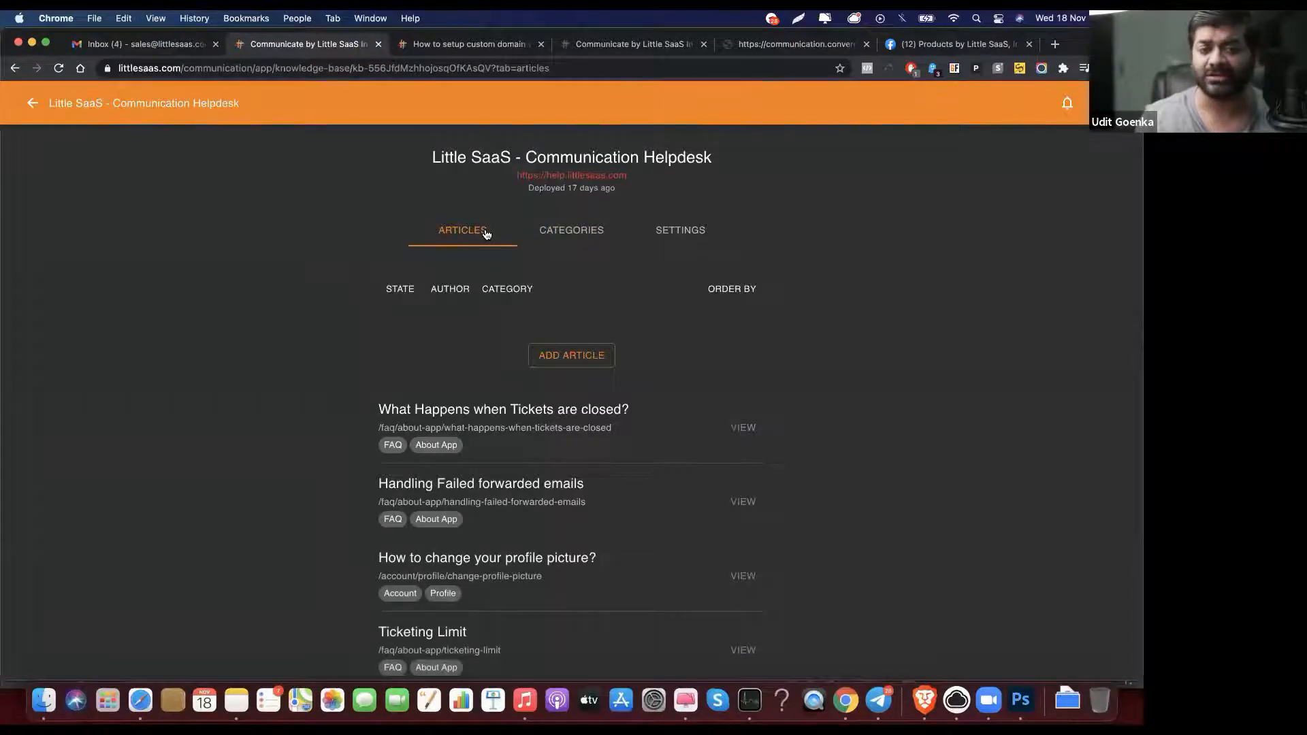
{"action": "scroll", "coordinate": [486, 234], "scroll_direction": "down", "scroll_amount": 4}
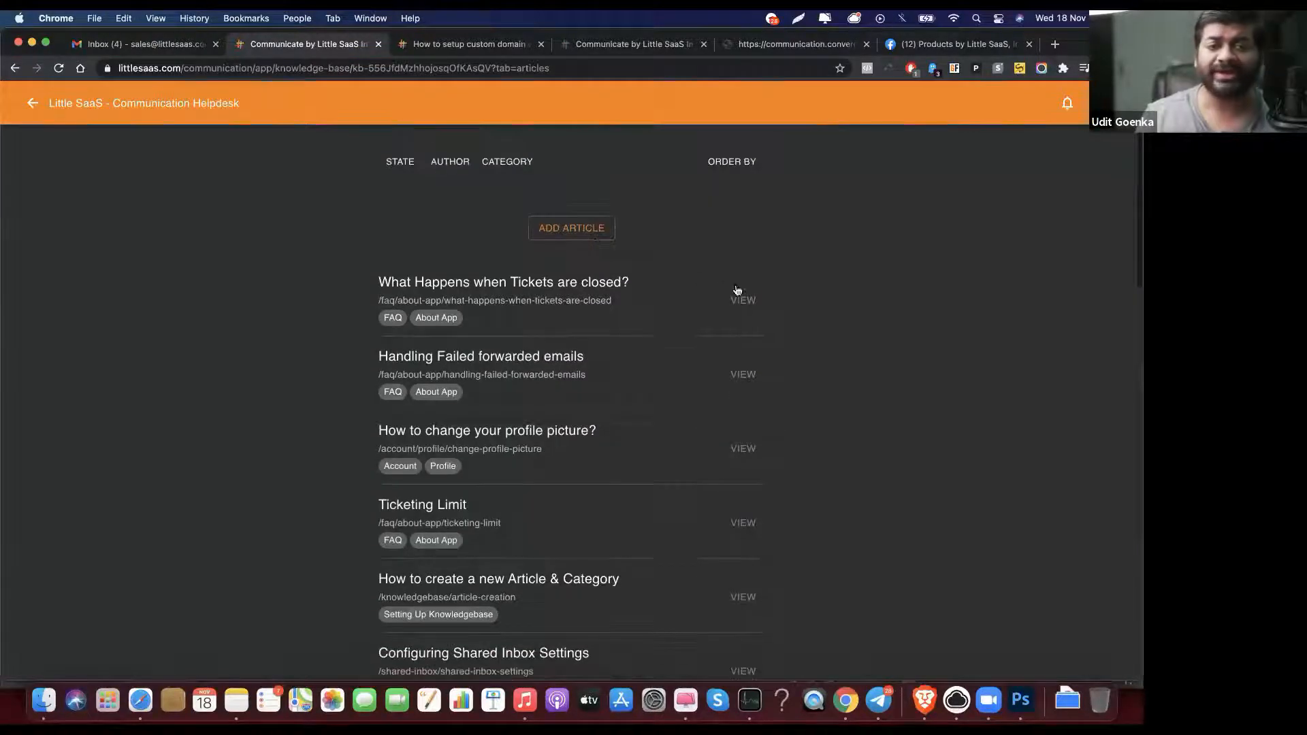
{"action": "left_click", "coordinate": [568, 228]}
{"action": "left_click", "coordinate": [526, 342]}
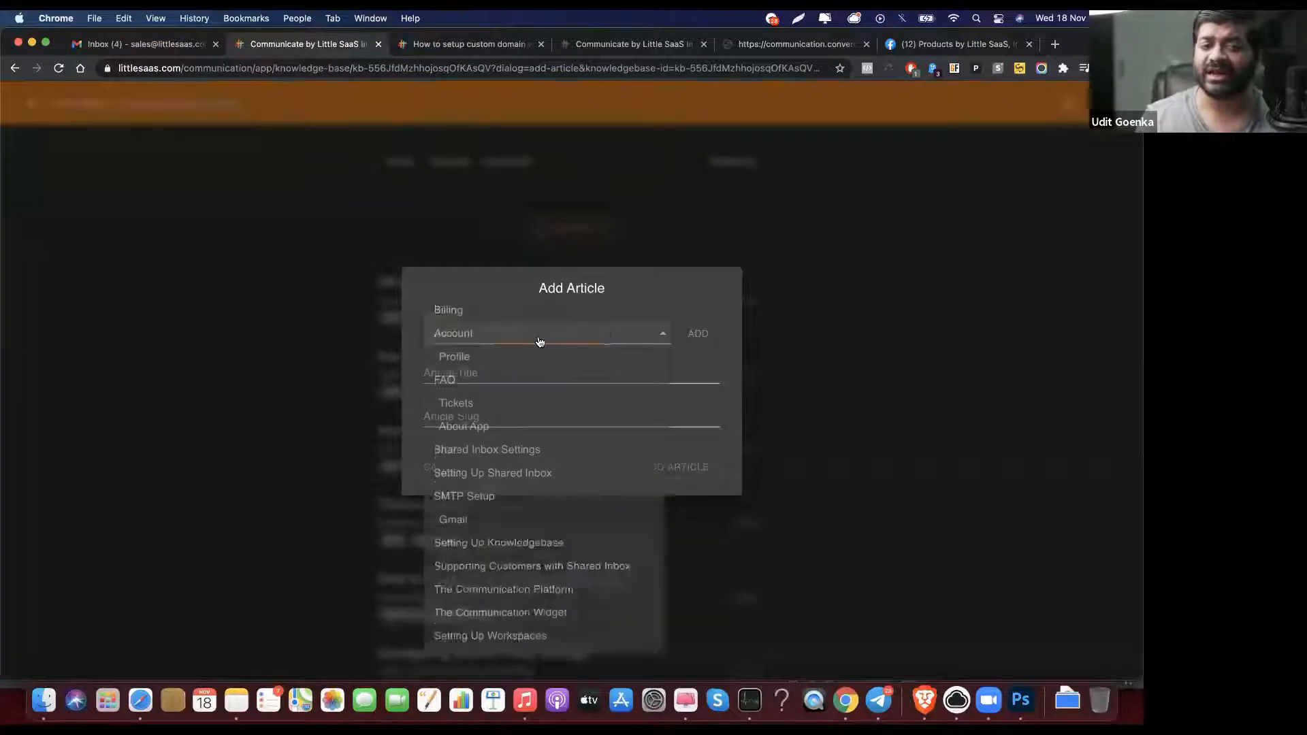
{"action": "left_click", "coordinate": [726, 370]}
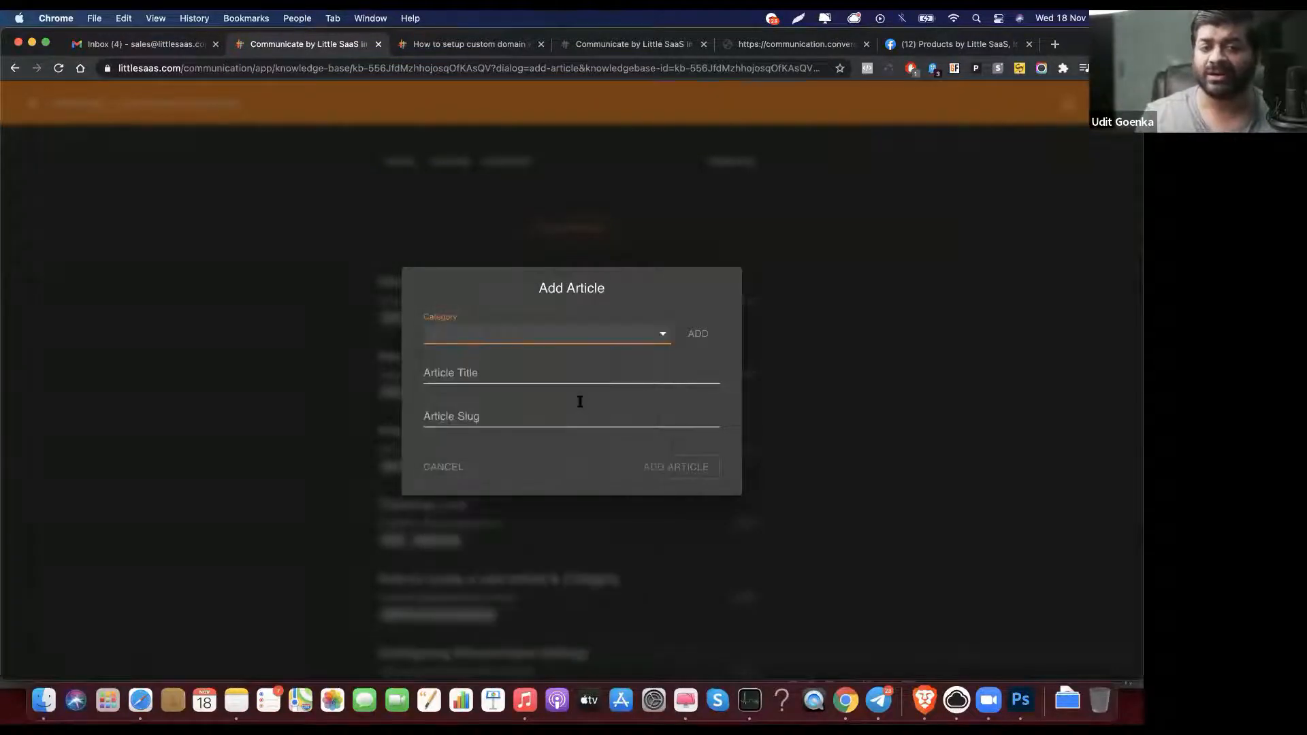
{"action": "left_click", "coordinate": [441, 467]}
Step: Edit 'What Happens when Tickets are closed?' and show the media insert options below its last image
{"action": "left_click", "coordinate": [749, 300]}
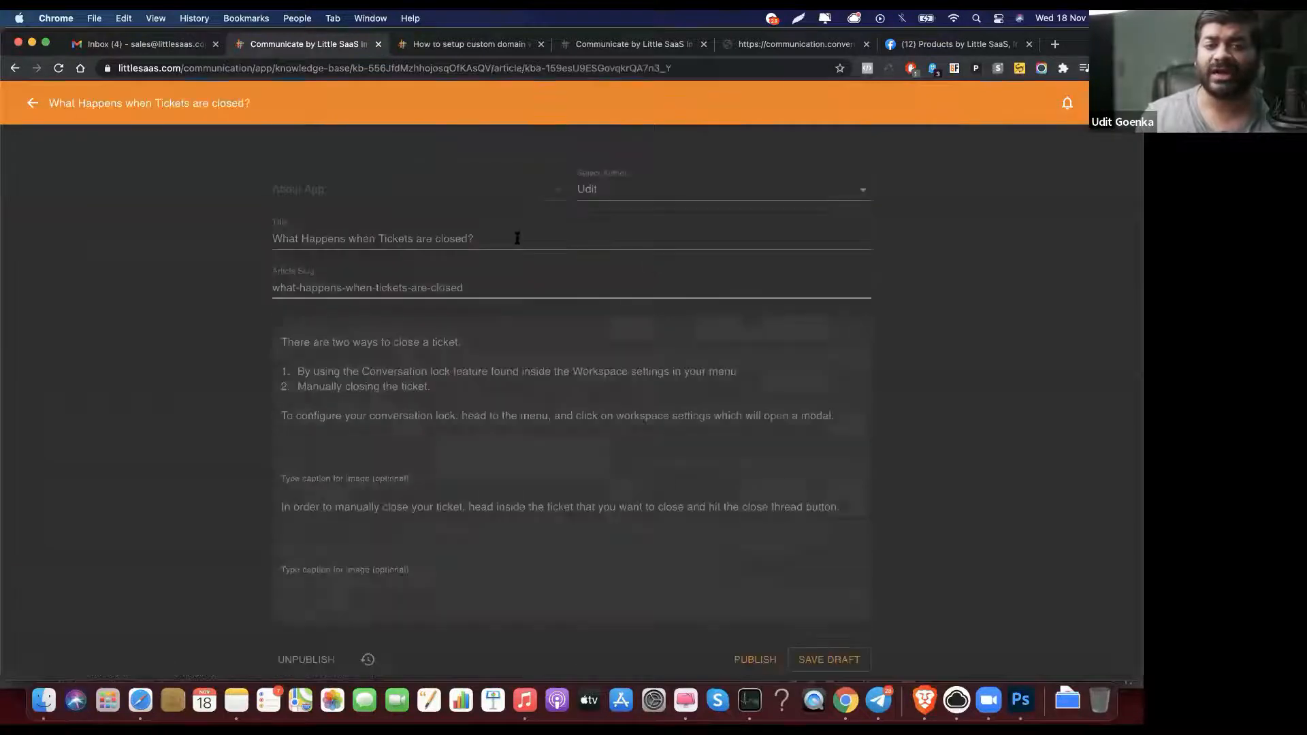
{"action": "scroll", "coordinate": [505, 237], "scroll_direction": "down", "scroll_amount": 2}
{"action": "scroll", "coordinate": [505, 237], "scroll_direction": "down", "scroll_amount": 10}
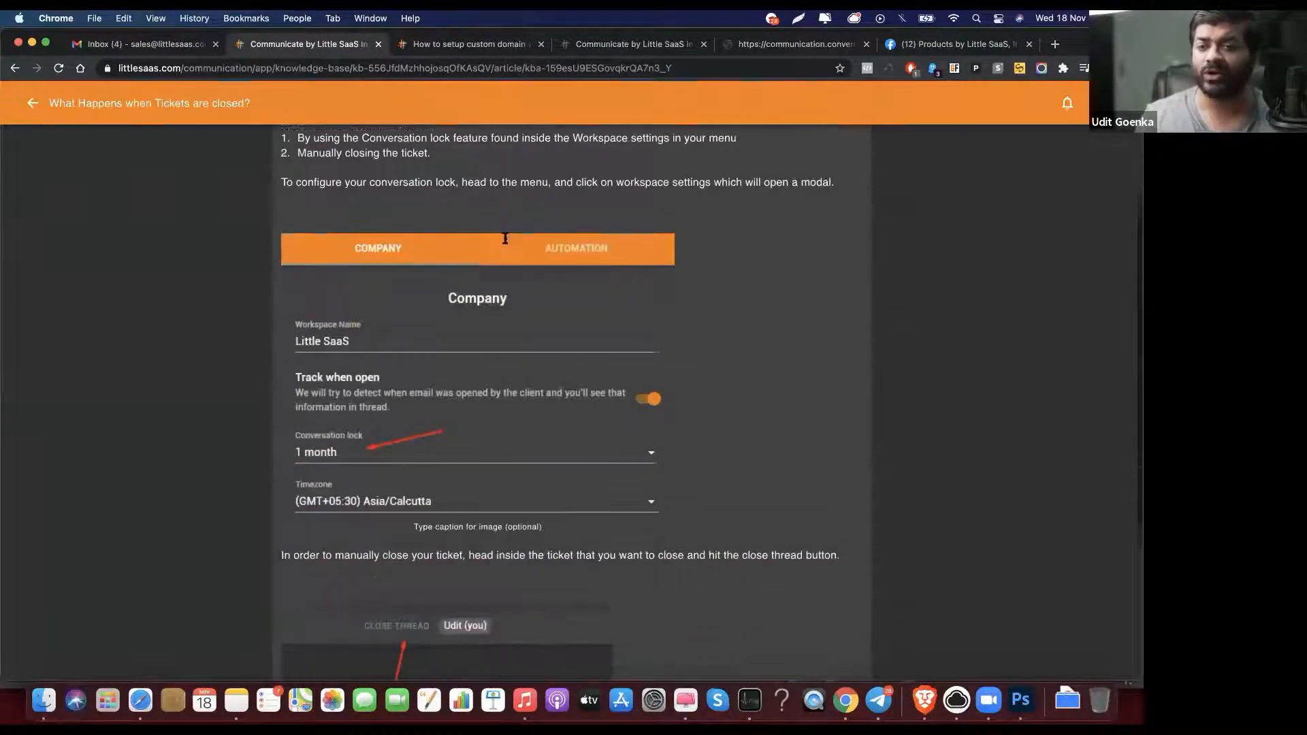
{"action": "scroll", "coordinate": [506, 243], "scroll_direction": "up", "scroll_amount": 10}
{"action": "scroll", "coordinate": [506, 243], "scroll_direction": "down", "scroll_amount": 10}
{"action": "left_click", "coordinate": [609, 597]}
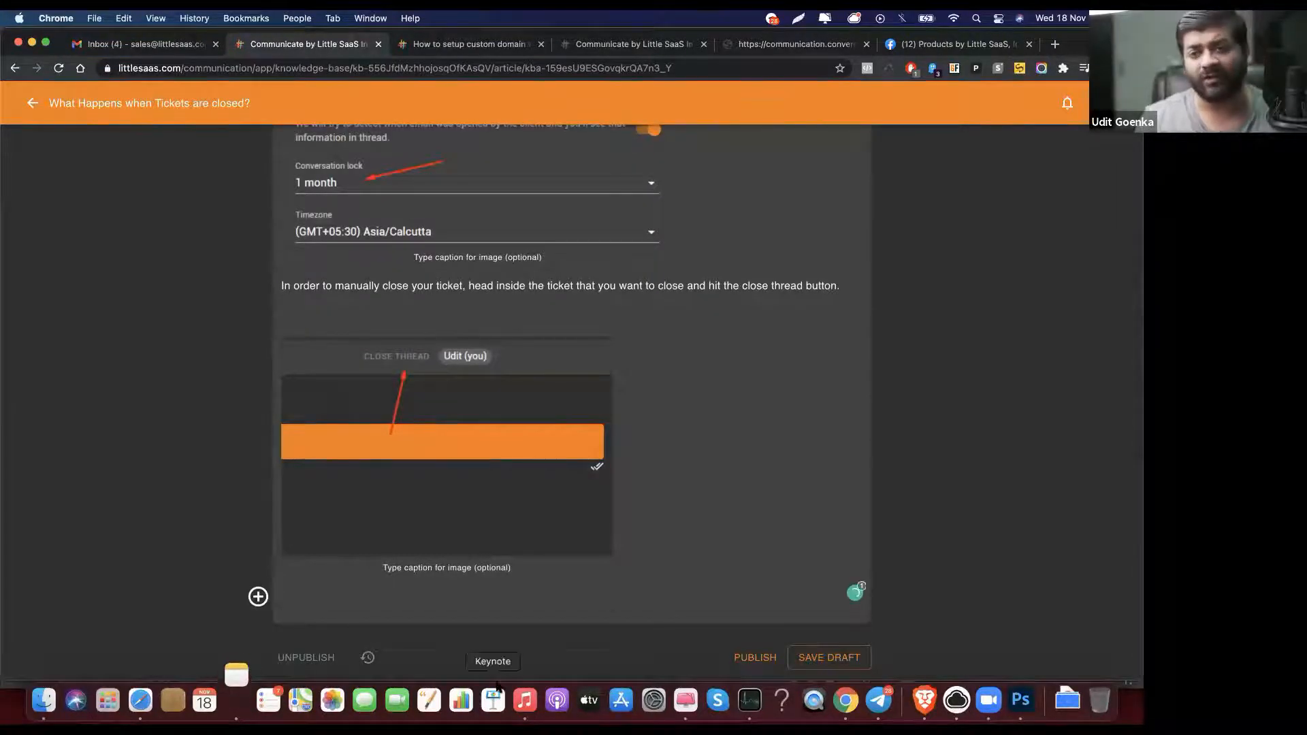
{"action": "left_click", "coordinate": [258, 597]}
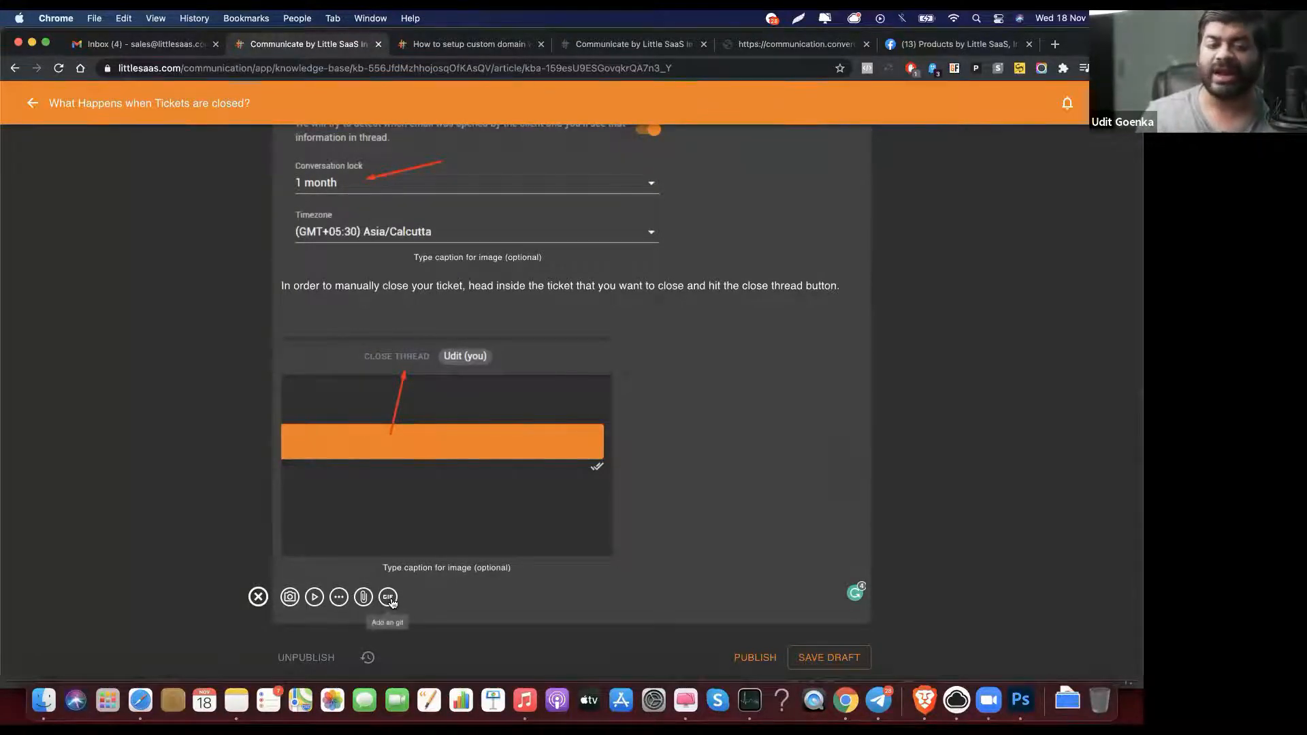
{"action": "left_click", "coordinate": [388, 597]}
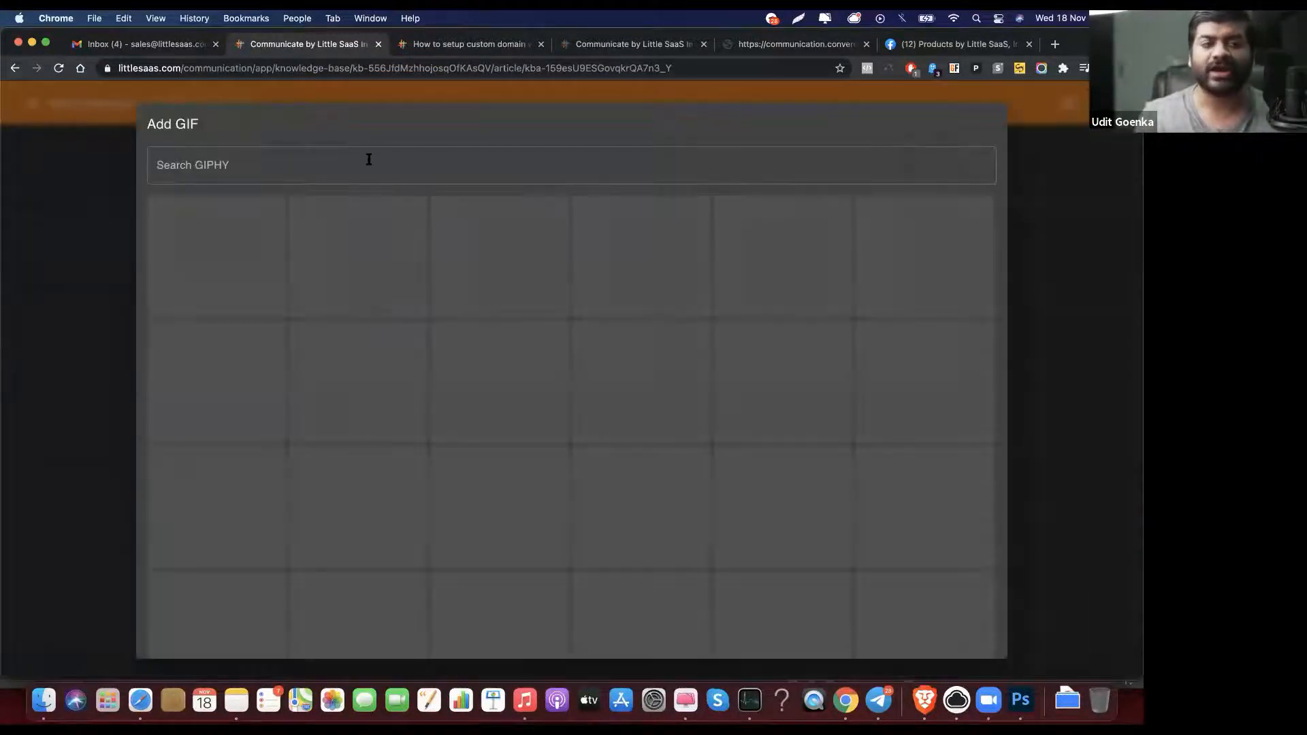
{"action": "left_click", "coordinate": [367, 165]}
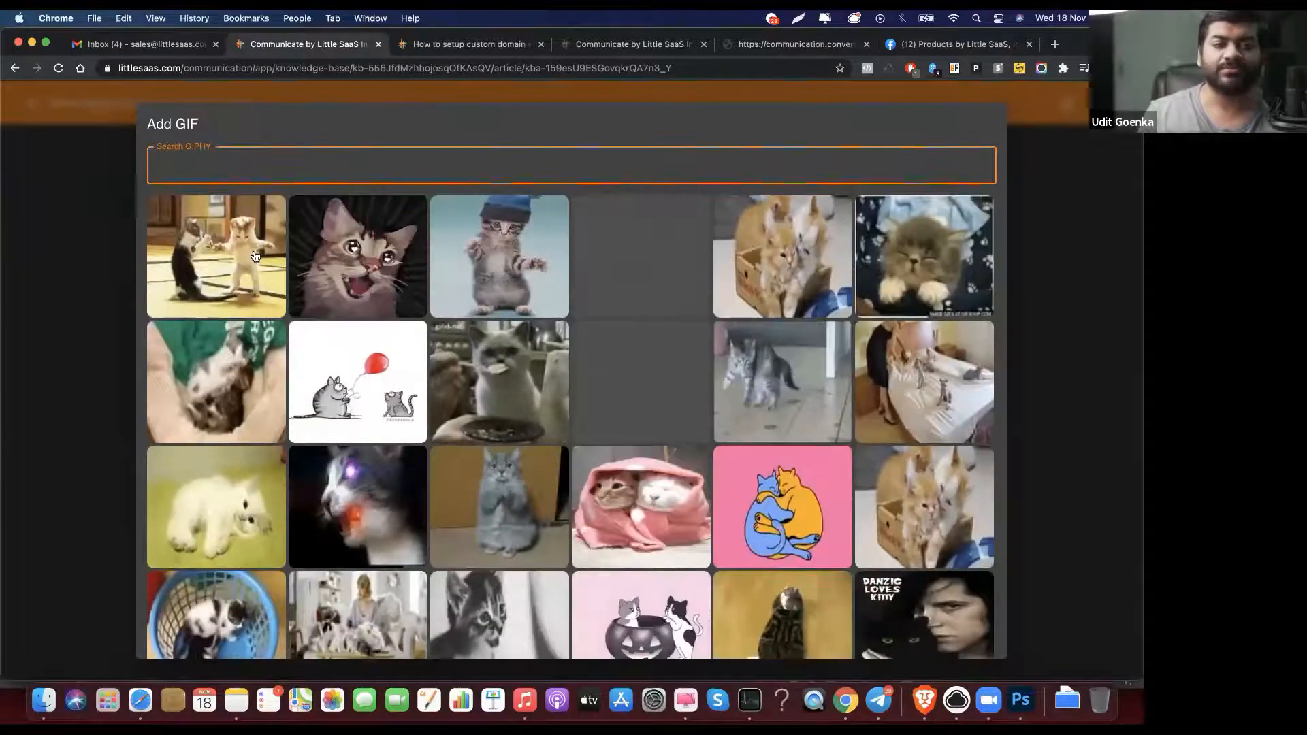
{"action": "left_click", "coordinate": [254, 255]}
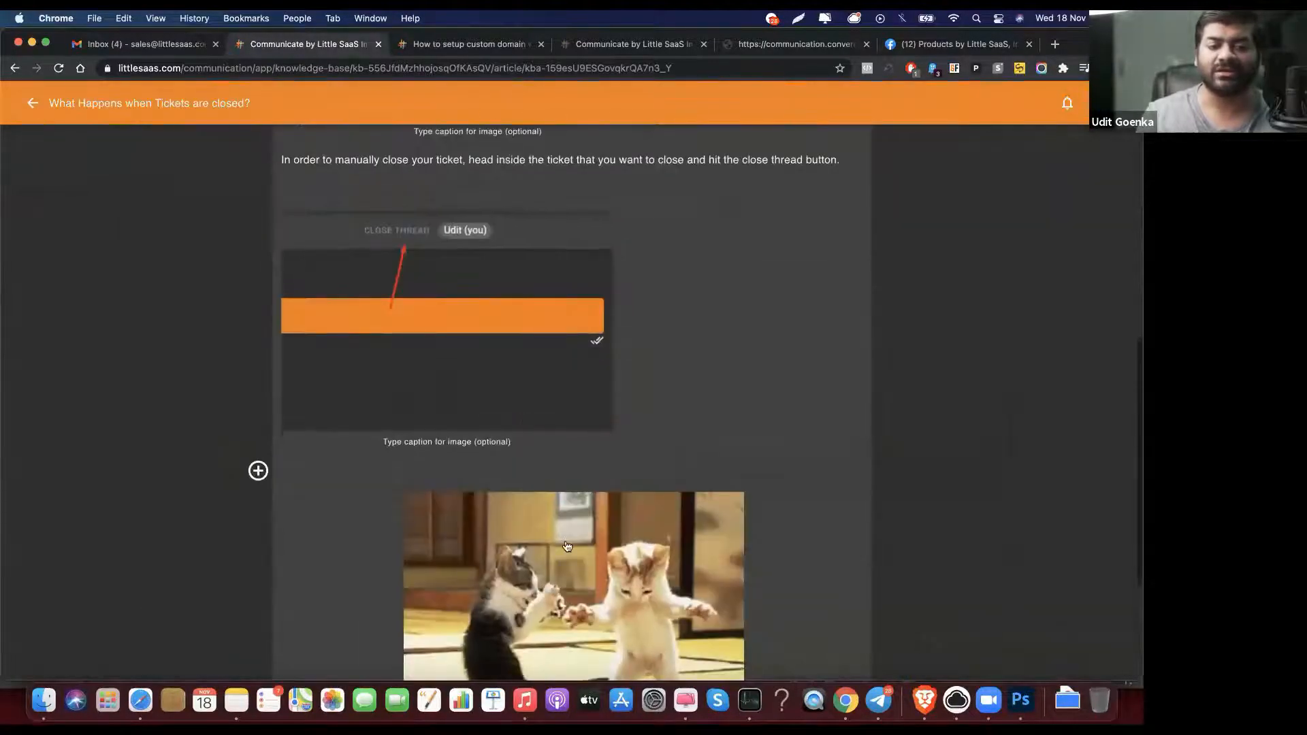
{"action": "left_click", "coordinate": [553, 470]}
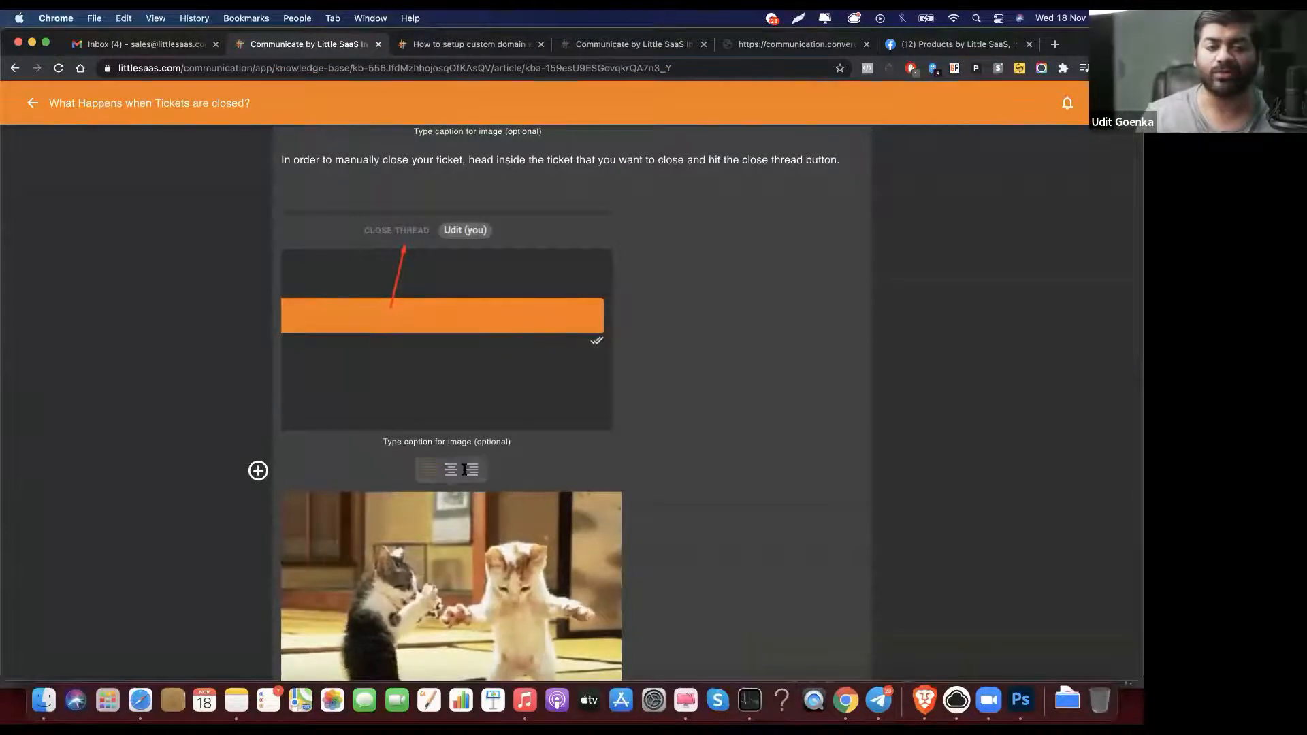
{"action": "left_click", "coordinate": [450, 469]}
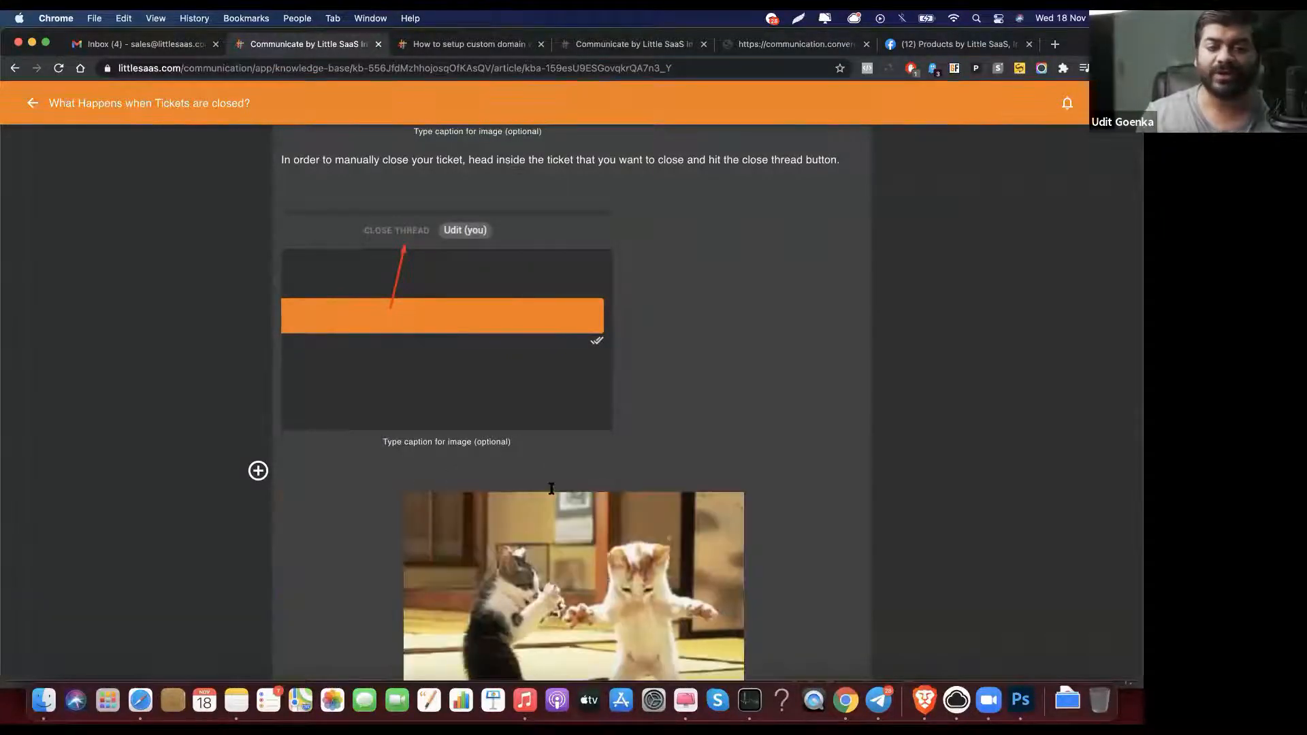
{"action": "scroll", "coordinate": [608, 565], "scroll_direction": "down", "scroll_amount": 3}
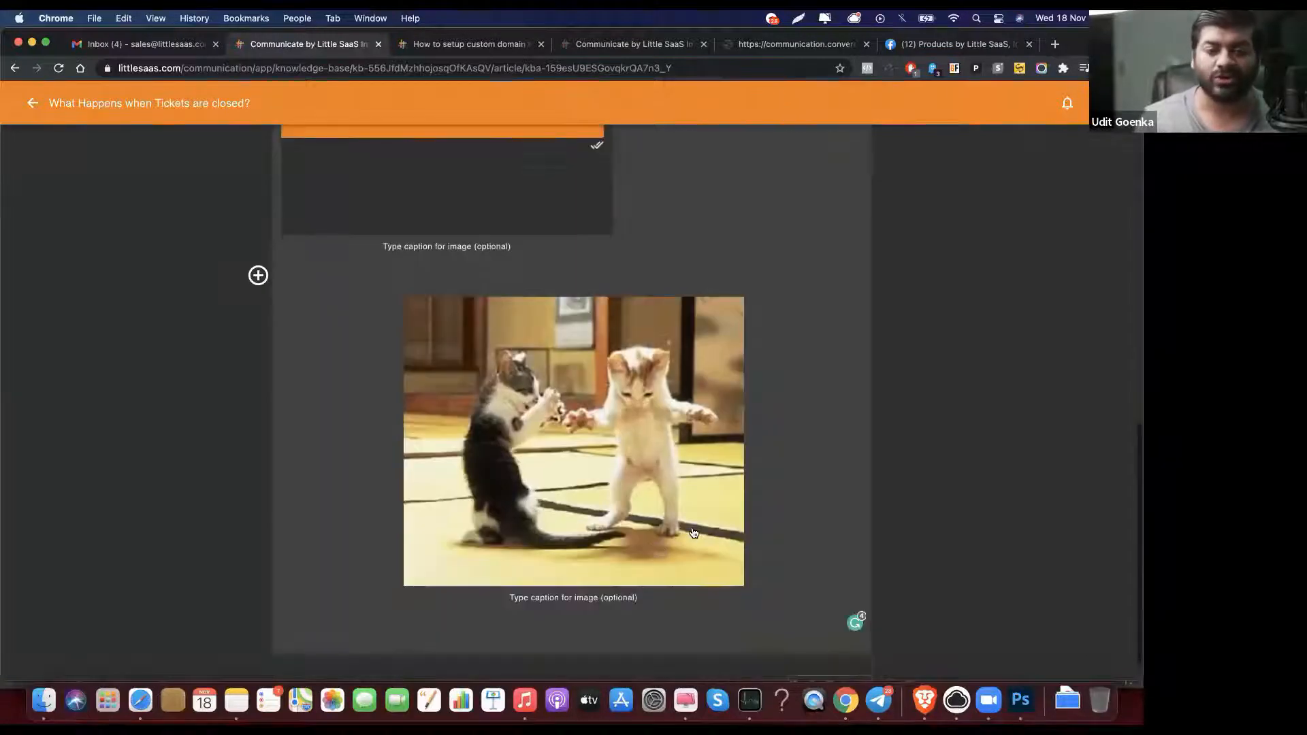
{"action": "left_click", "coordinate": [703, 603]}
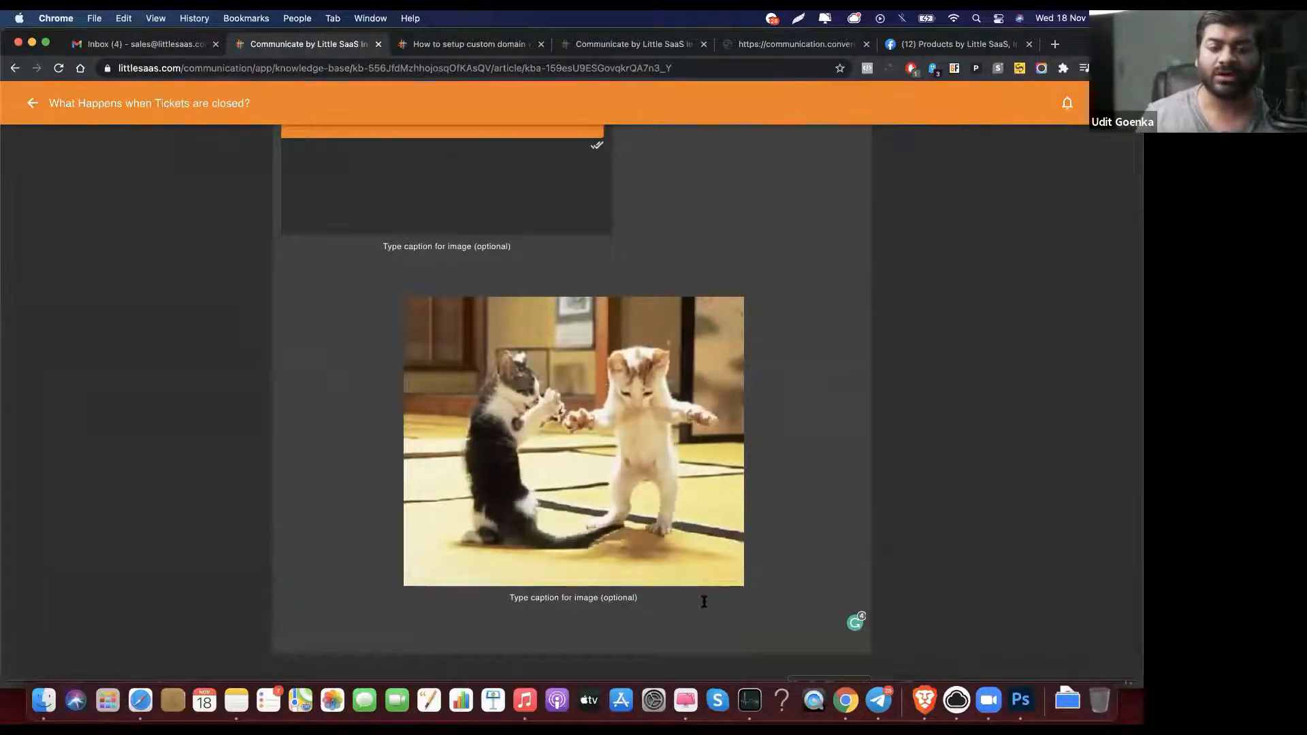
{"action": "key", "text": "BackSpace"}
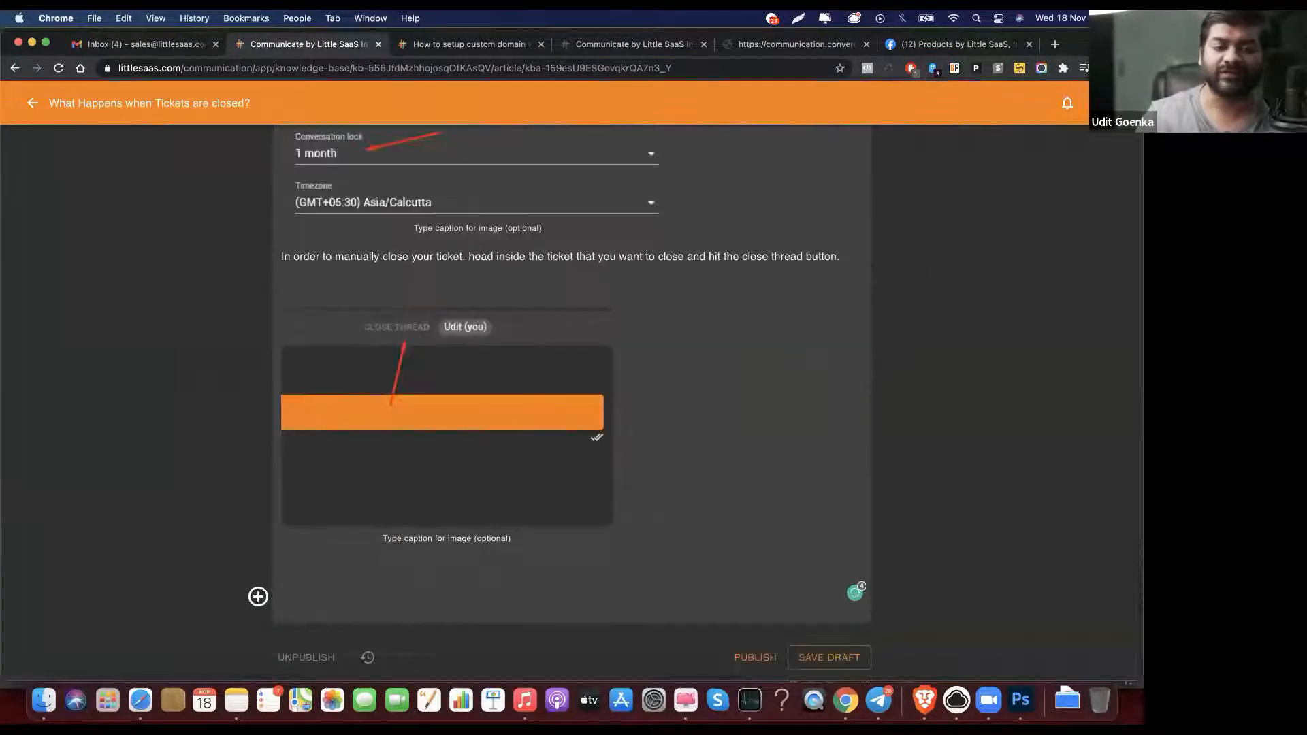
{"action": "key", "text": "BackSpace"}
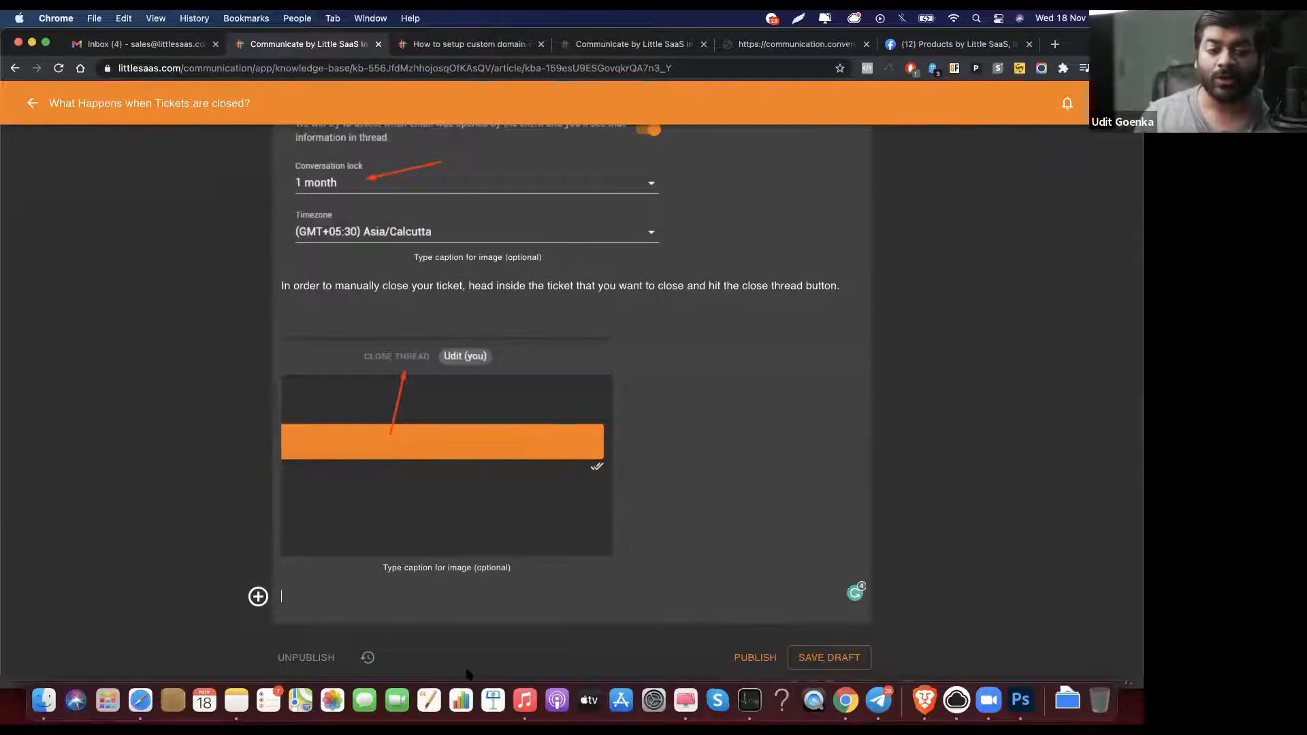
{"action": "left_click", "coordinate": [368, 658]}
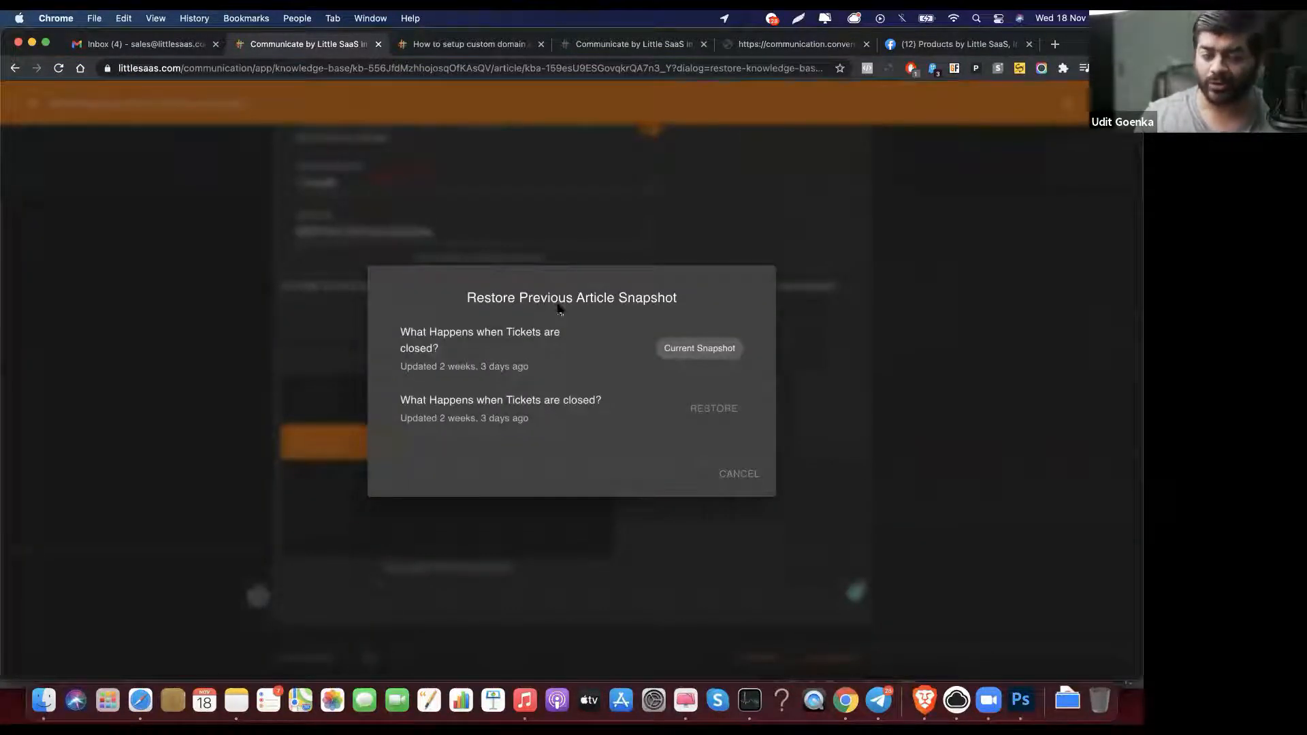
Step: Close the snapshot history without restoring anything and scroll back up in the article editor
{"action": "mouse_move", "coordinate": [485, 418]}
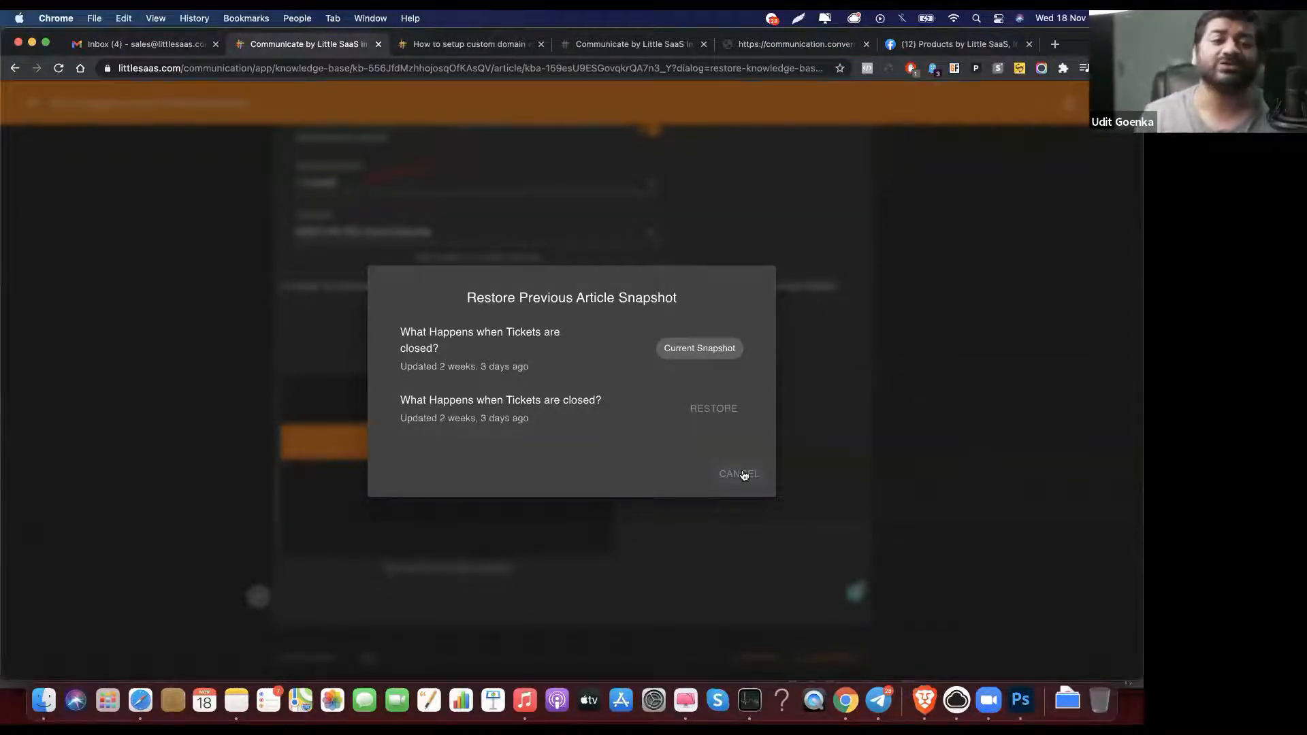
{"action": "left_click", "coordinate": [739, 474]}
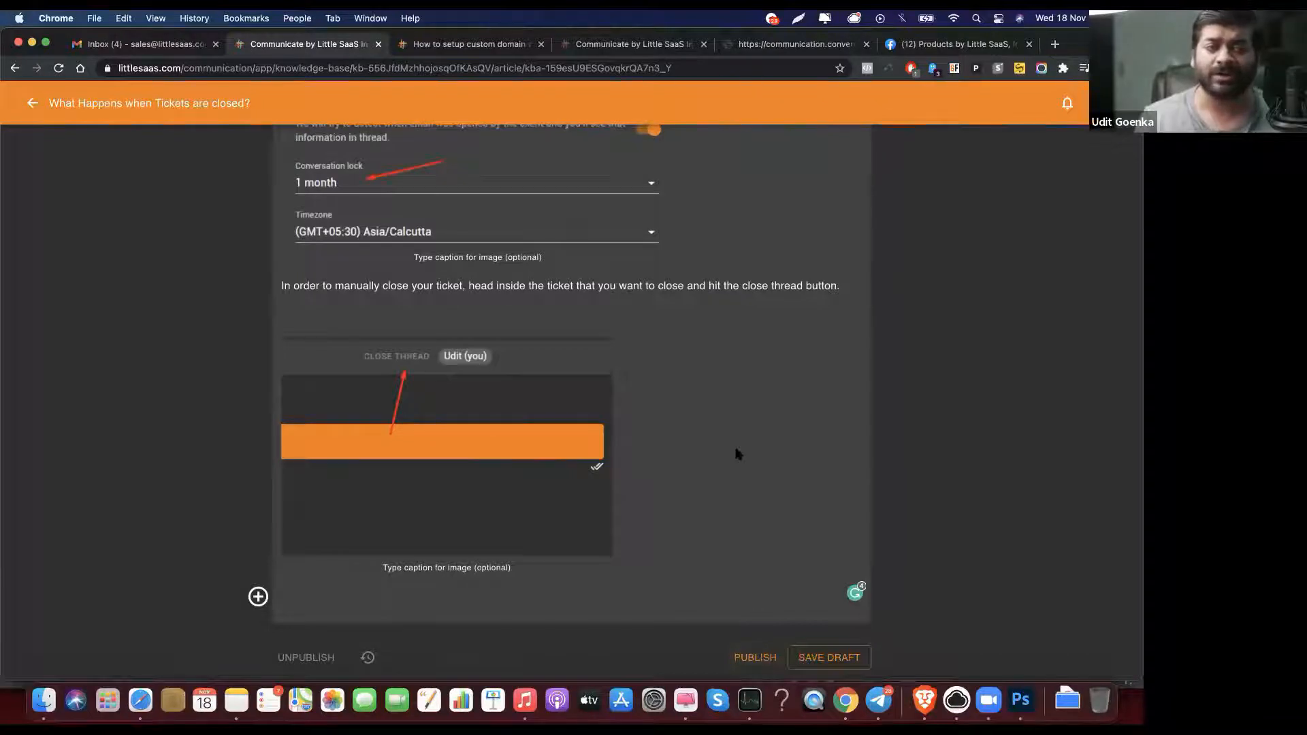
{"action": "scroll", "coordinate": [735, 454], "scroll_direction": "up", "scroll_amount": 7}
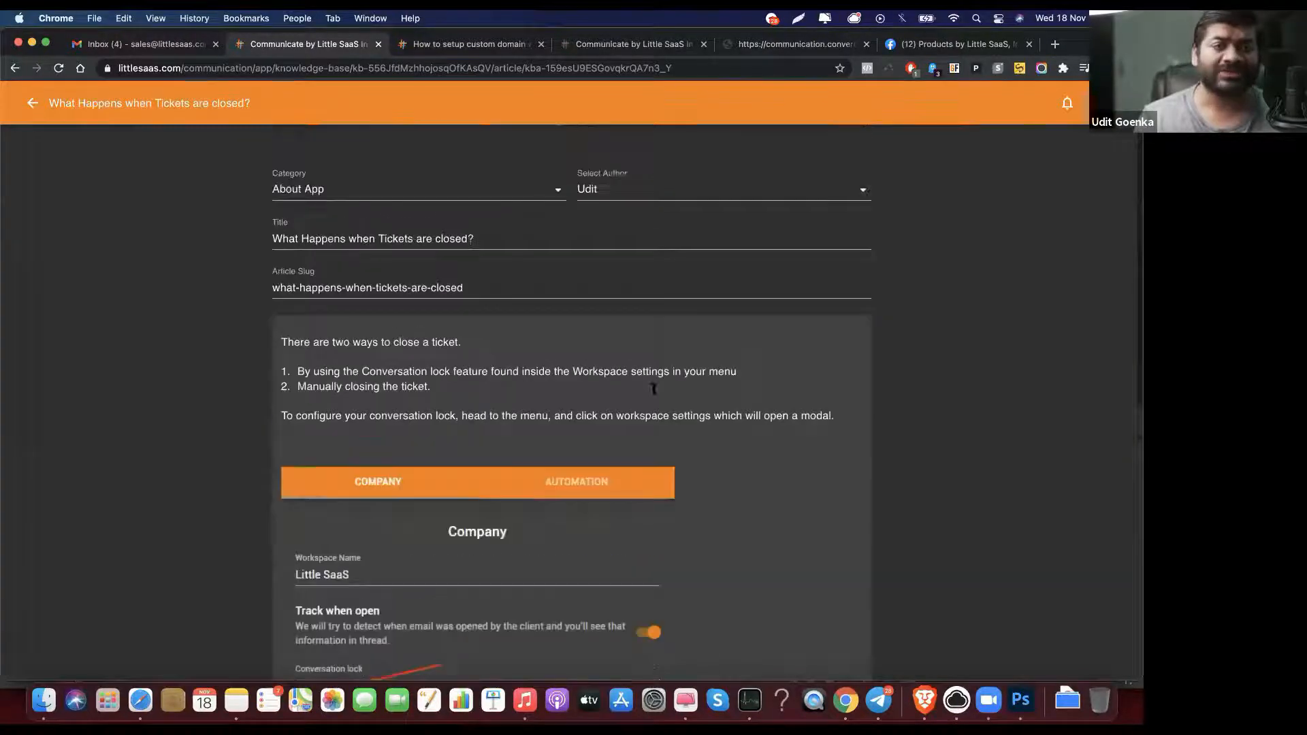
Step: Go back from the article editor through the article list to the Knowledge Base list
{"action": "left_click", "coordinate": [32, 111]}
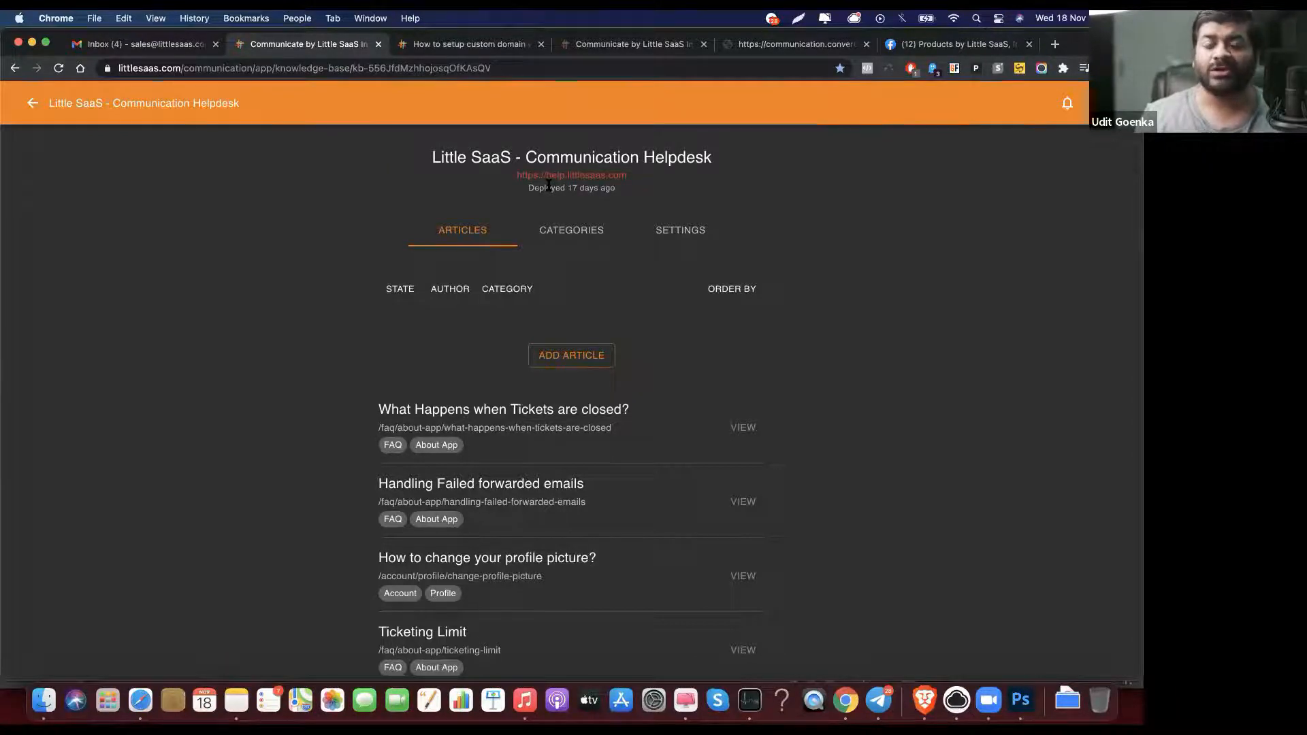
{"action": "left_click", "coordinate": [33, 104]}
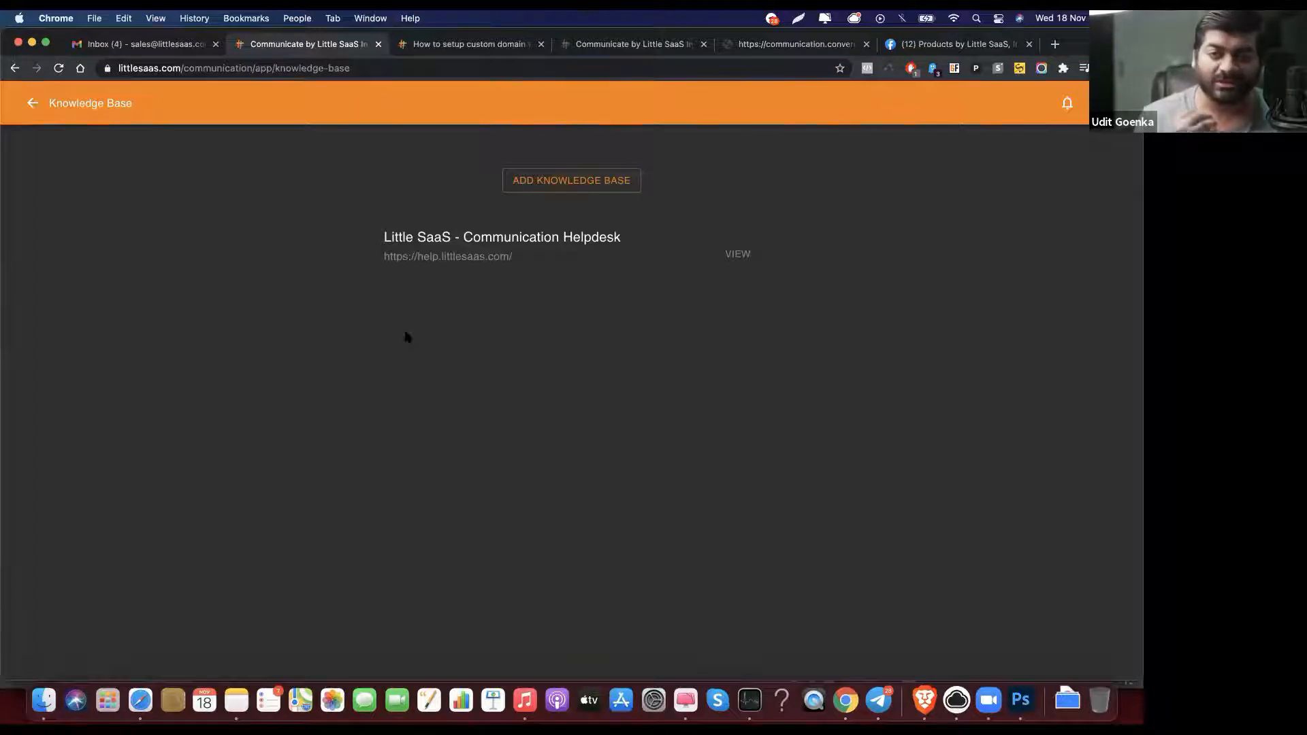
Step: Create a knowledge base titled 'Demo' and open its page from the knowledge base list
{"action": "left_click", "coordinate": [564, 182]}
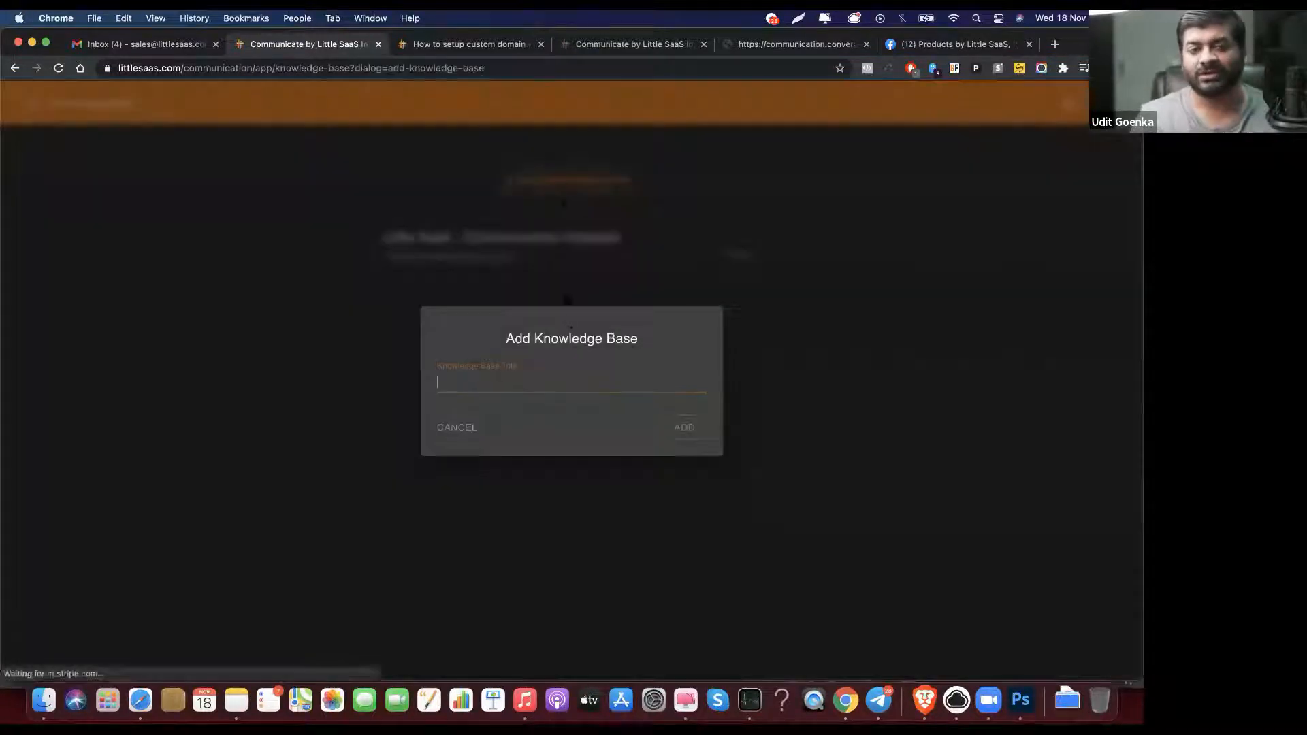
{"action": "type", "text": "Demo"}
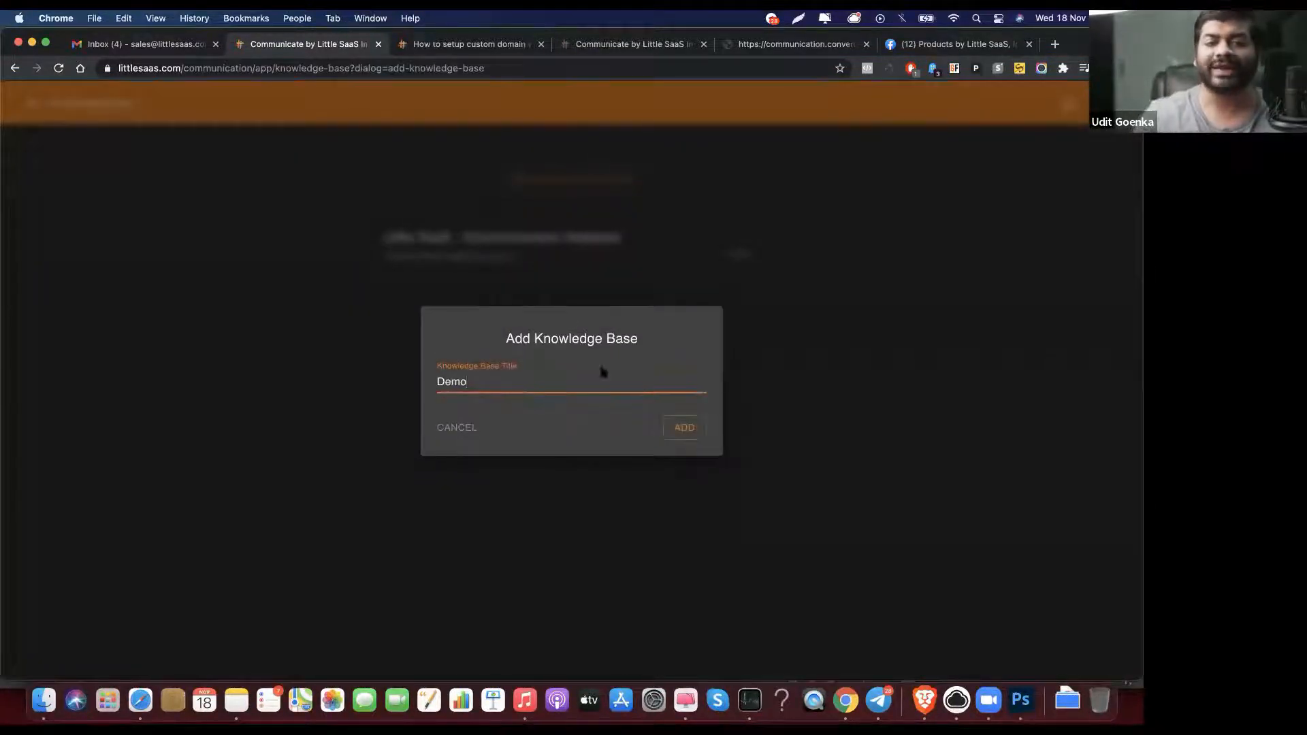
{"action": "left_click", "coordinate": [682, 428]}
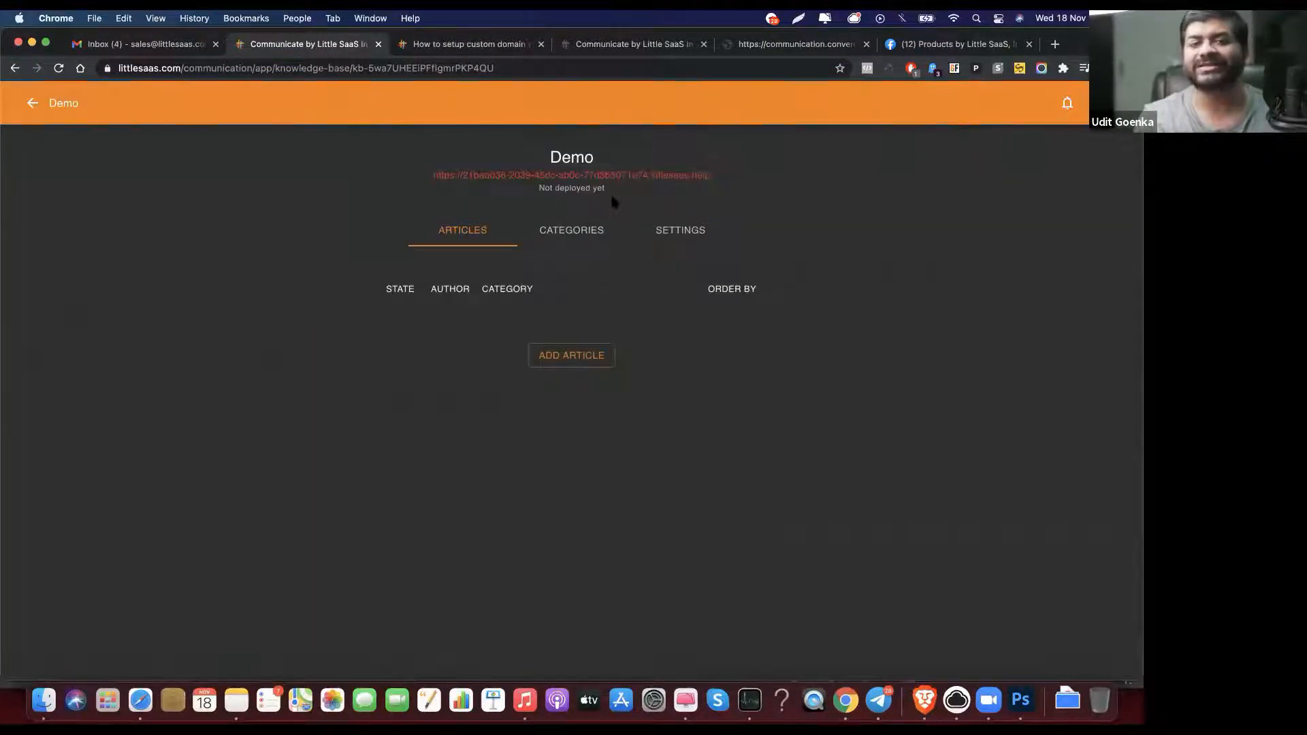
{"action": "left_click", "coordinate": [36, 105]}
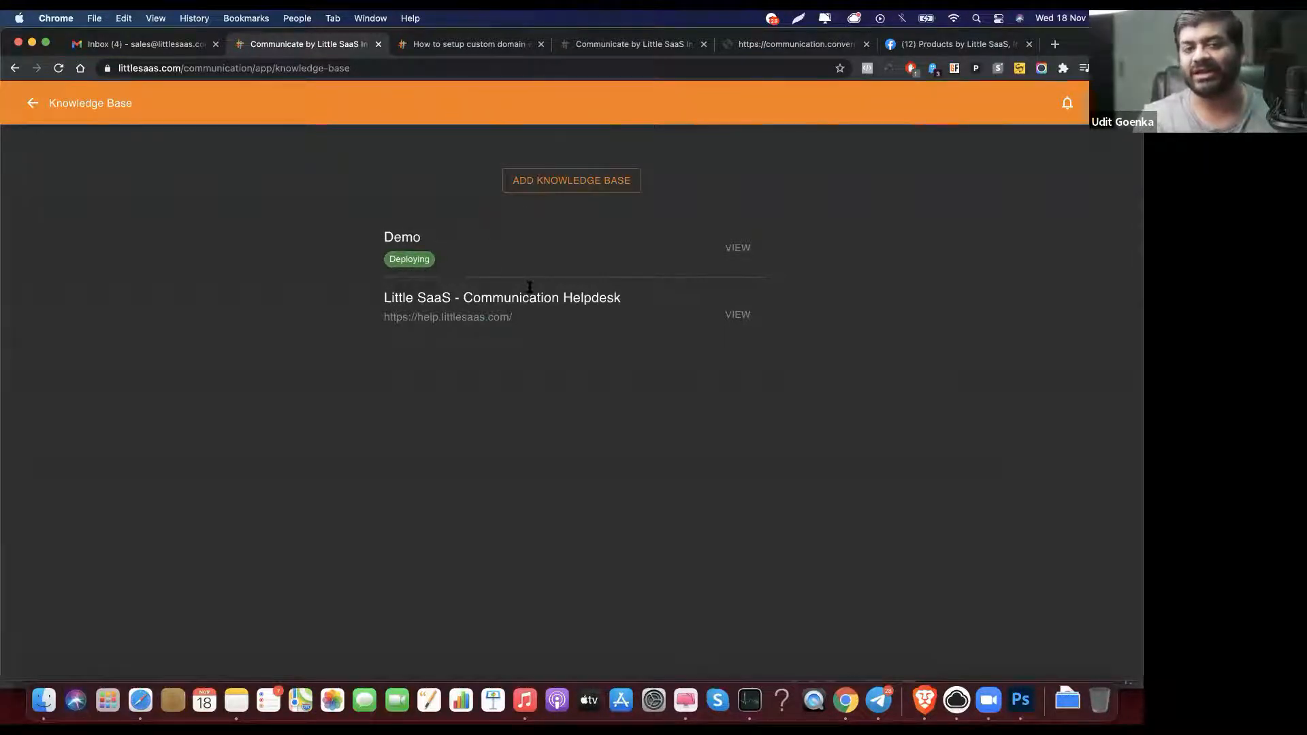
{"action": "left_click", "coordinate": [746, 249]}
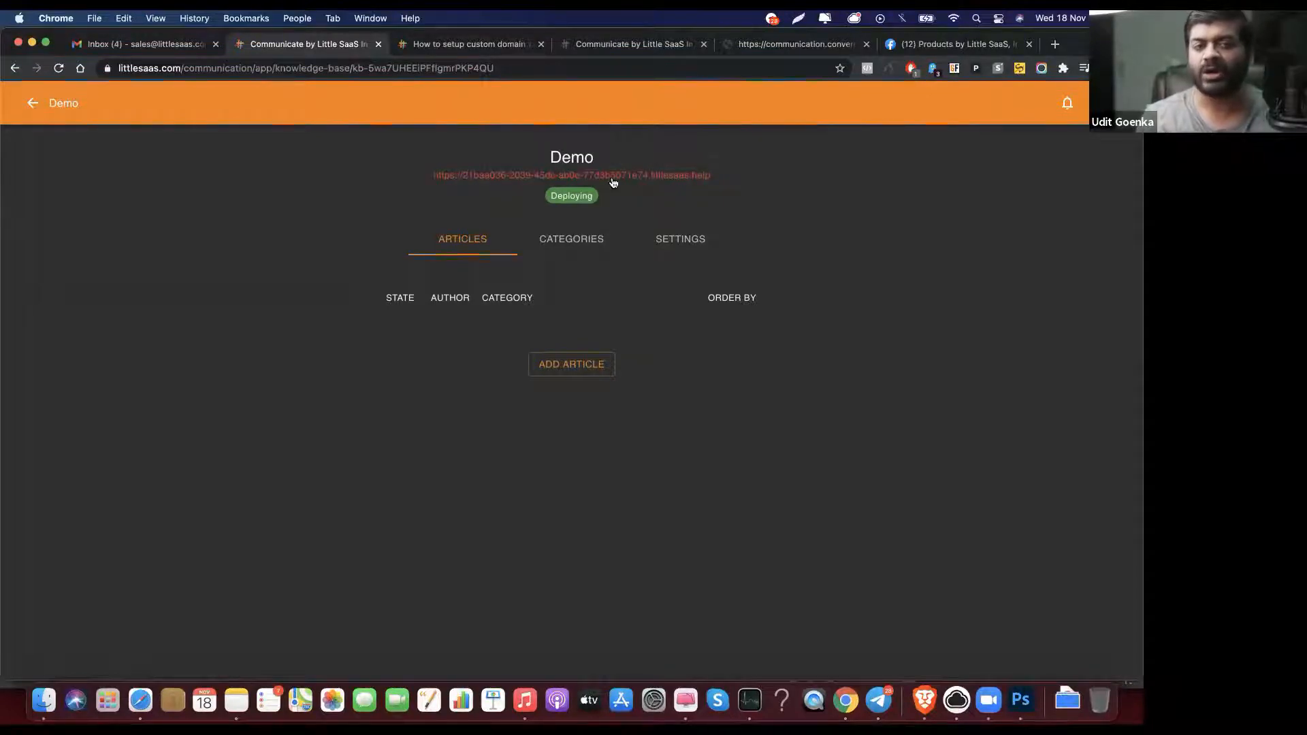
Step: Open the Demo knowledge base's site address from its Settings in a new browser tab
{"action": "left_click", "coordinate": [705, 245]}
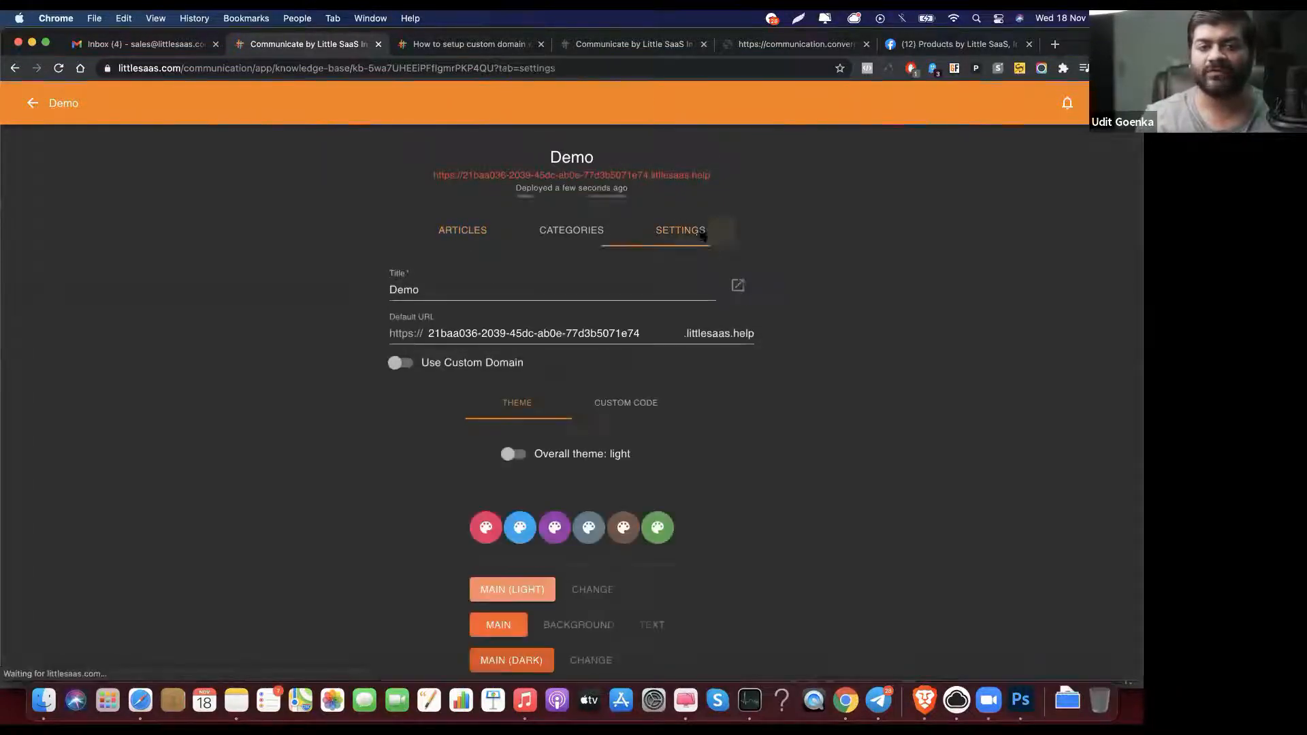
{"action": "right_click", "coordinate": [600, 174]}
{"action": "left_click", "coordinate": [633, 178]}
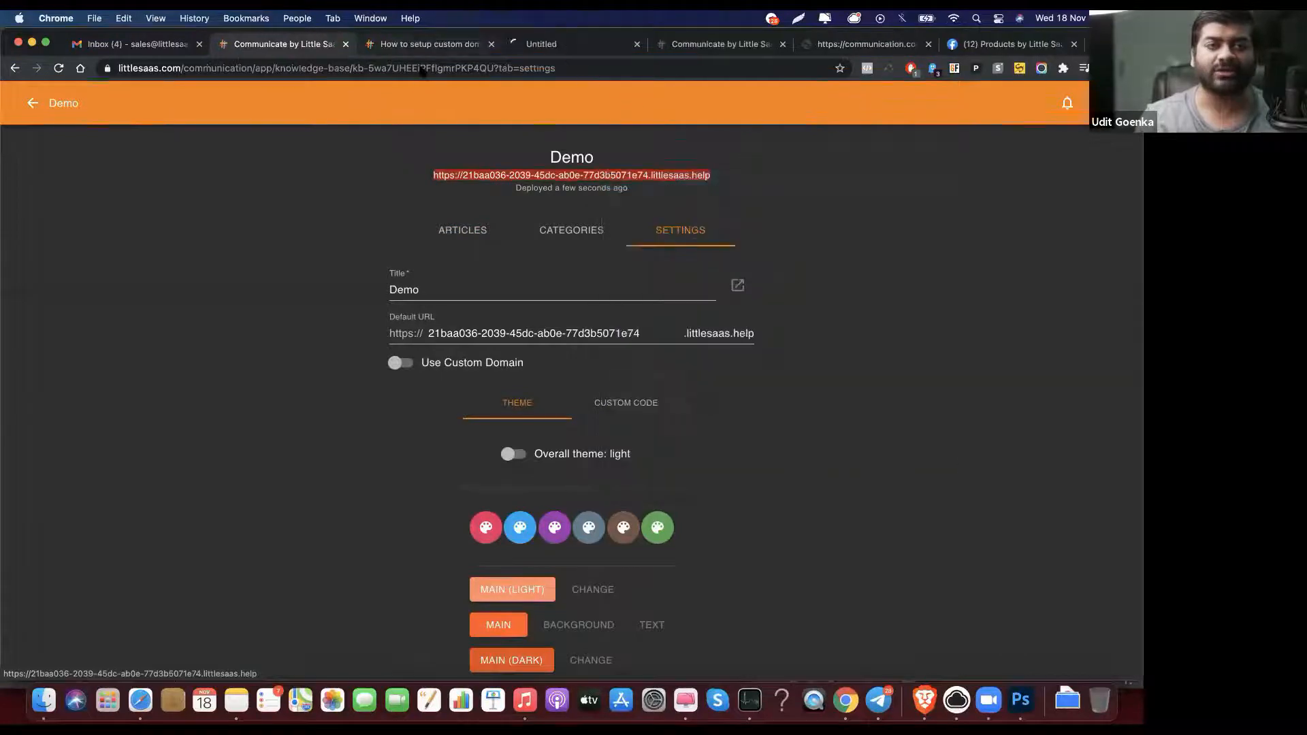
{"action": "left_click", "coordinate": [503, 50]}
{"action": "left_click_drag", "start_coordinate": [459, 51], "coordinate": [411, 49]}
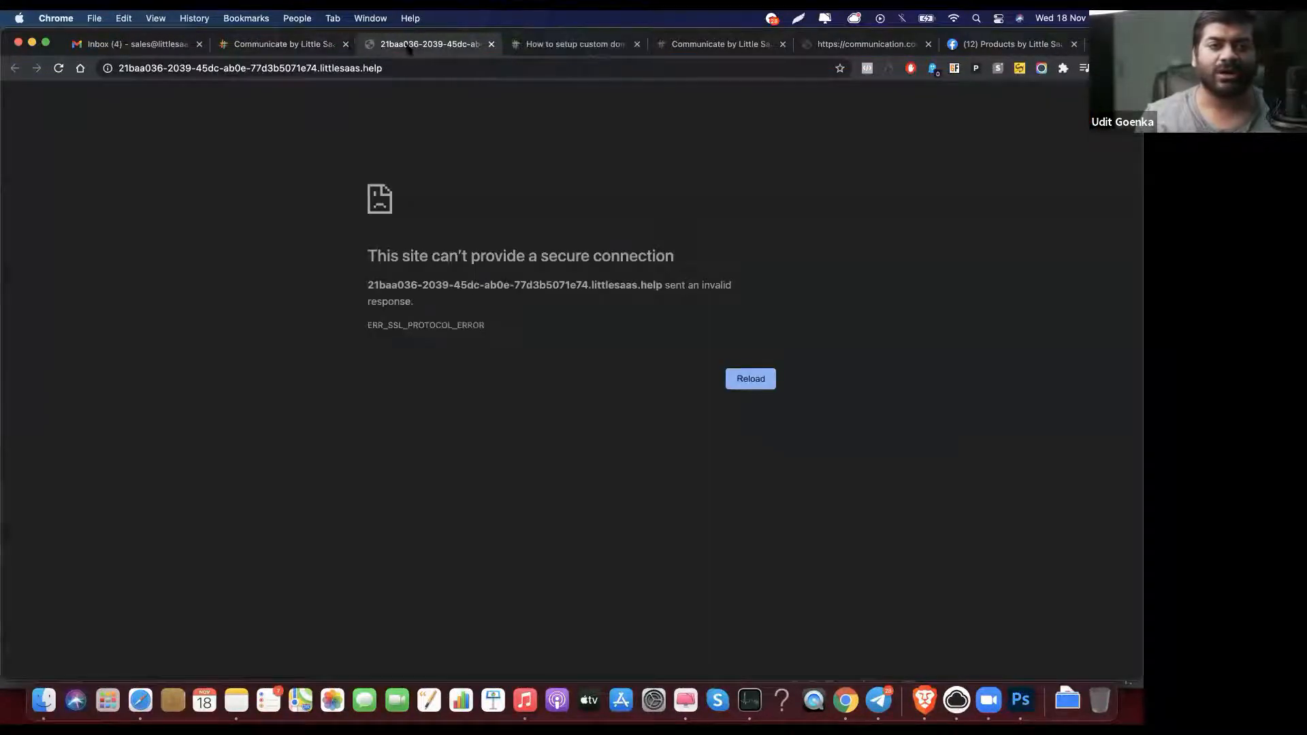
{"action": "left_click", "coordinate": [307, 47]}
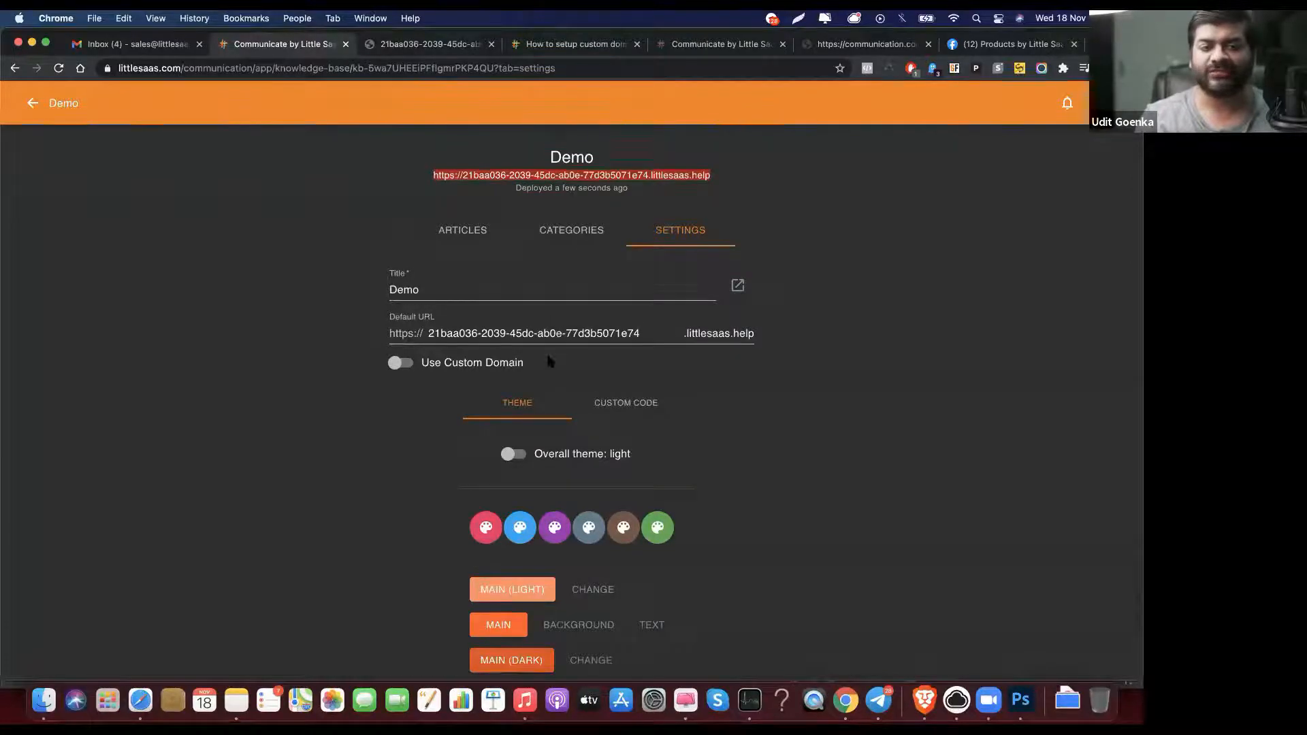
Step: Show Demo's empty category list and recheck the live Demo site
{"action": "left_click", "coordinate": [559, 230]}
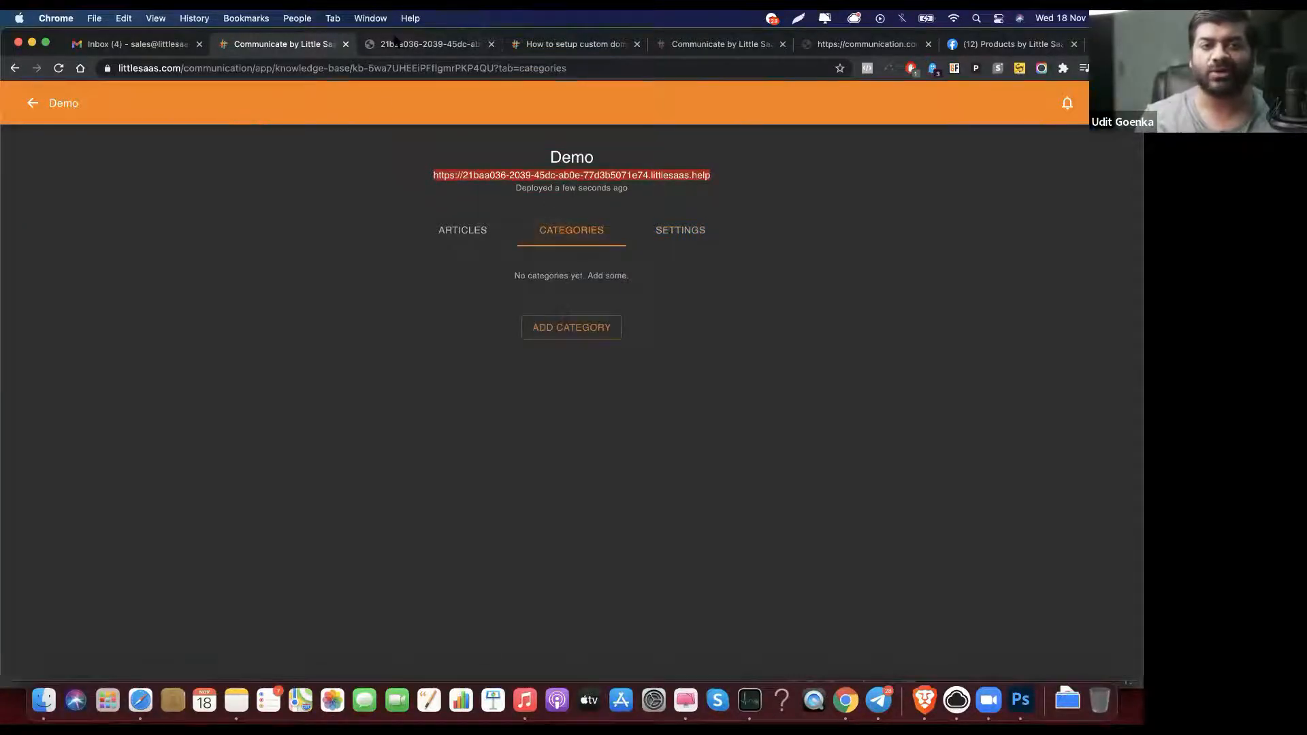
{"action": "left_click", "coordinate": [396, 42]}
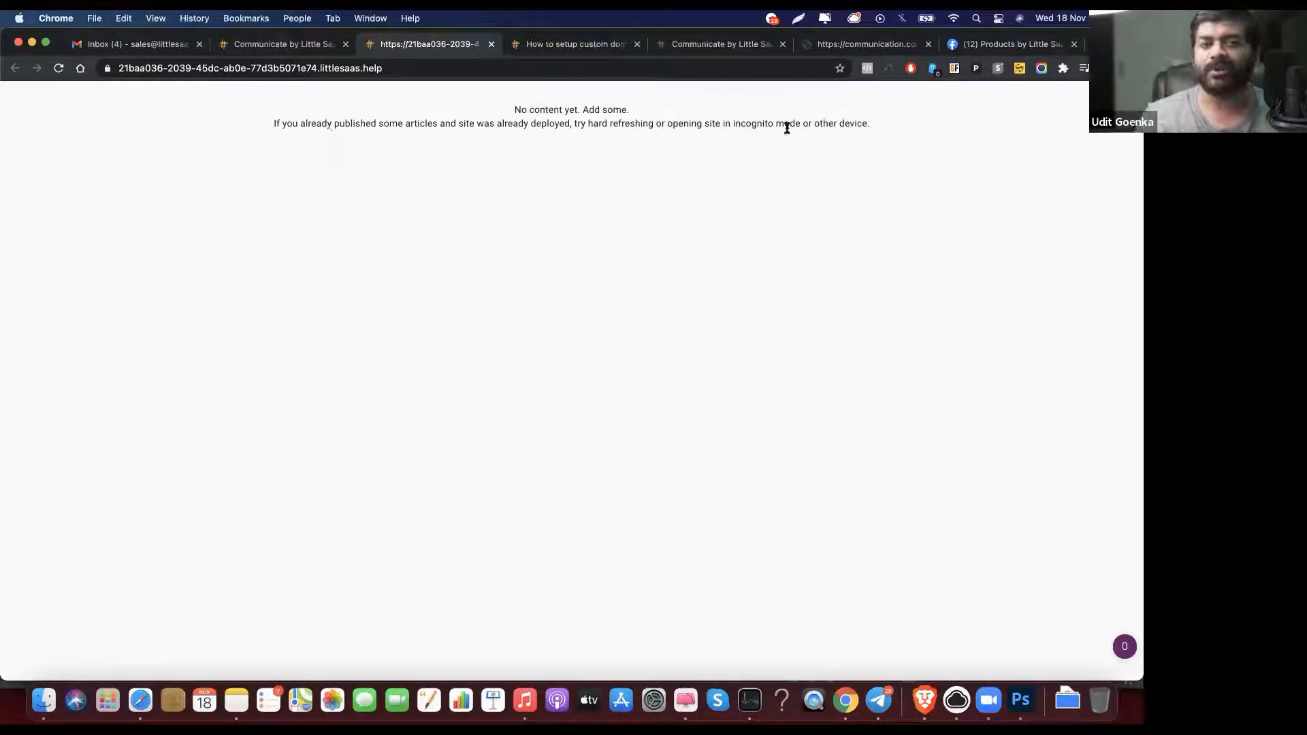
{"action": "left_click", "coordinate": [305, 45]}
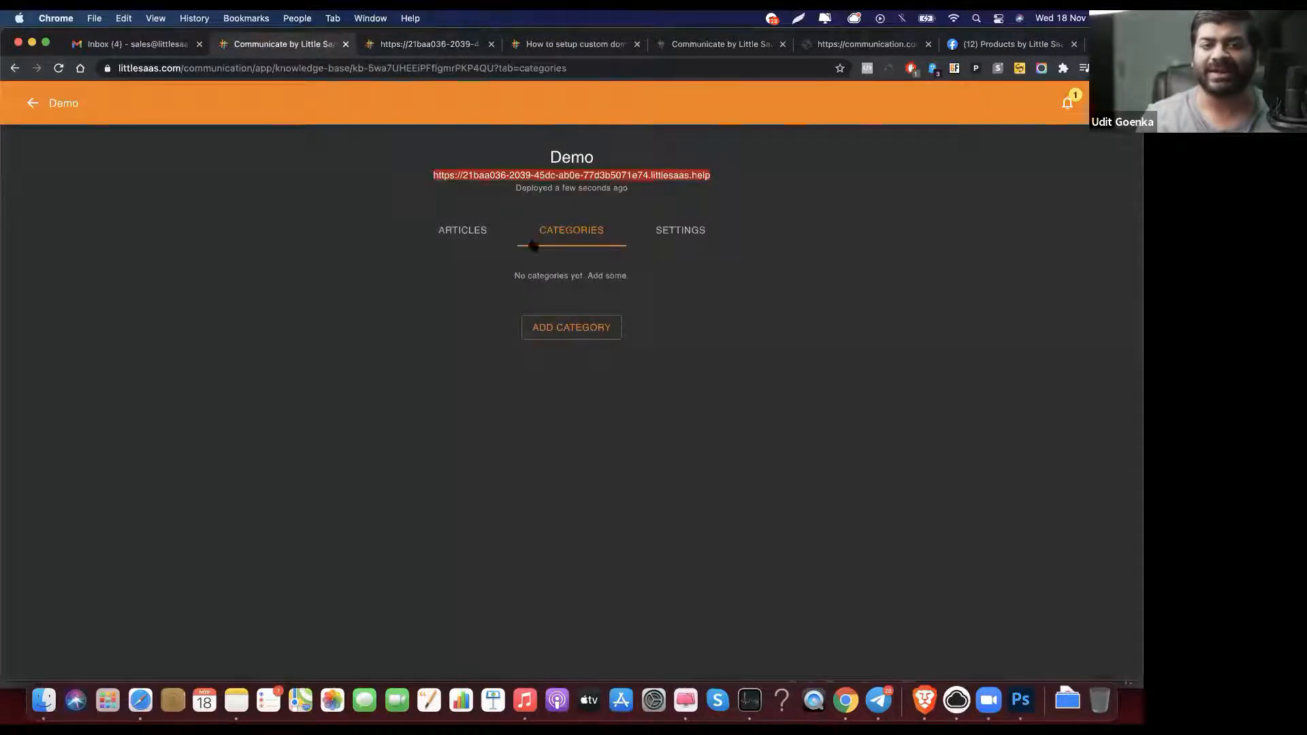
Step: Add a category named 'demo' to the Demo knowledge base
{"action": "left_click", "coordinate": [589, 330]}
{"action": "left_click", "coordinate": [560, 356]}
{"action": "type", "text": "demo"}
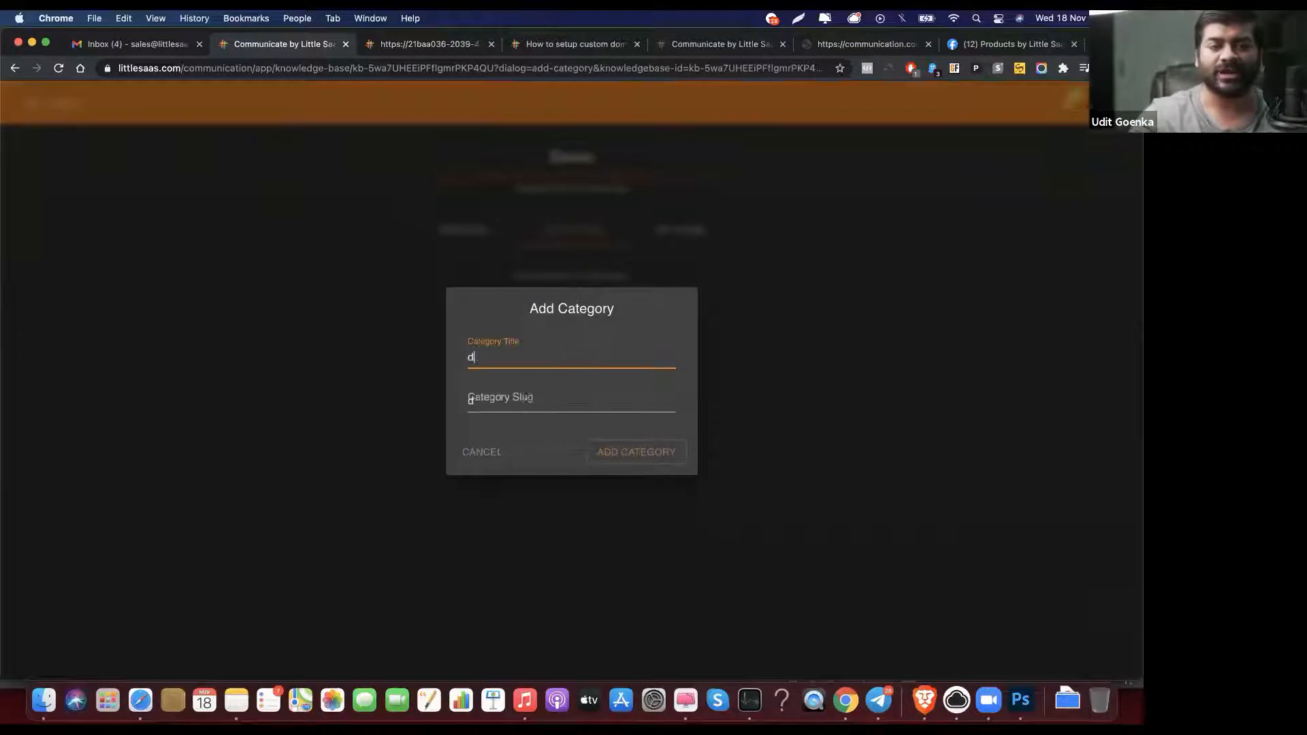
{"action": "left_click", "coordinate": [665, 454]}
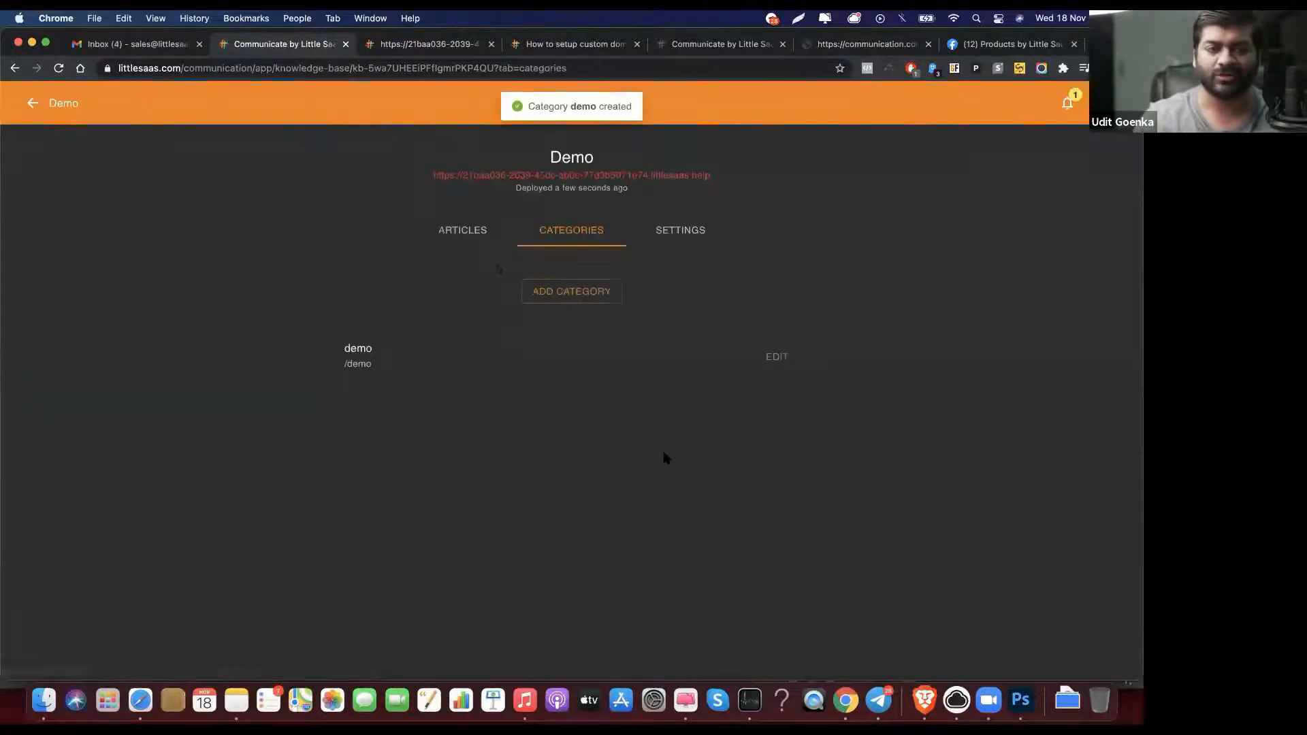
Step: Create an article titled 'Lorem Ipsum' in the Demo knowledge base
{"action": "left_click", "coordinate": [463, 238]}
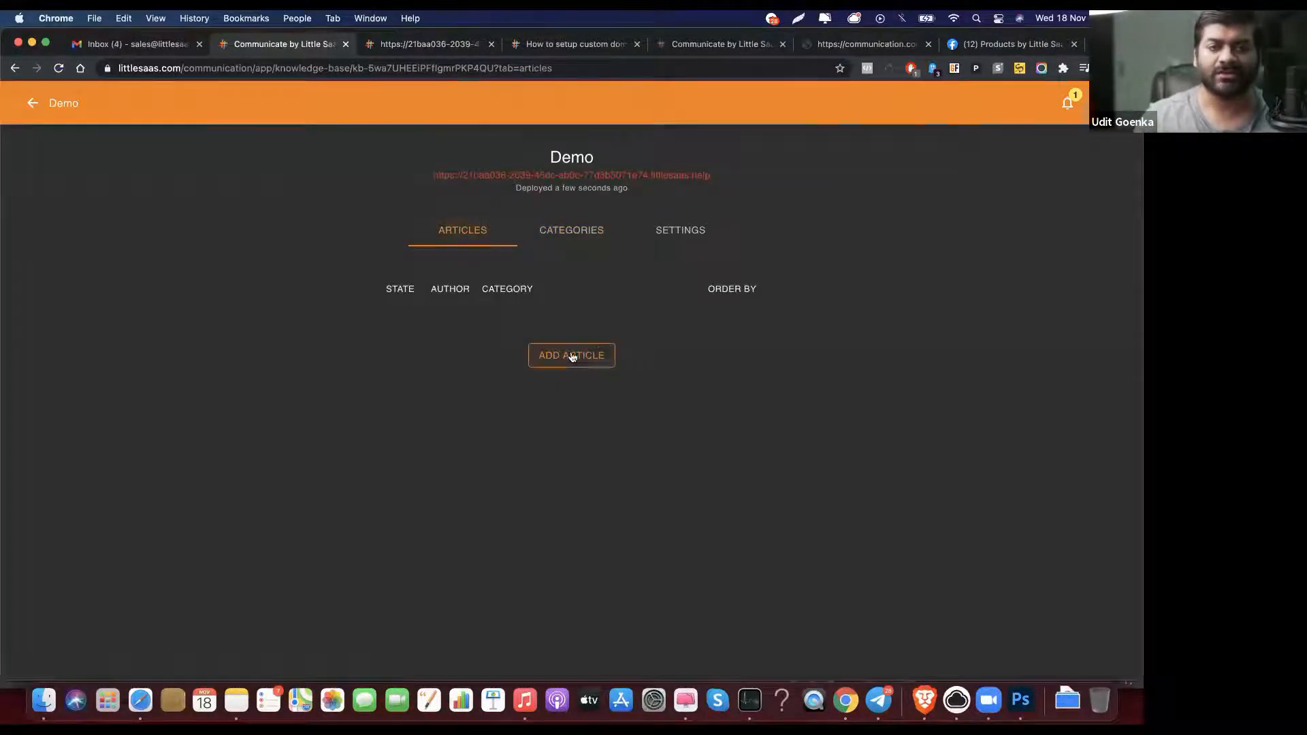
{"action": "left_click", "coordinate": [593, 353]}
{"action": "left_click", "coordinate": [533, 353]}
{"action": "type", "text": "Loreum"}
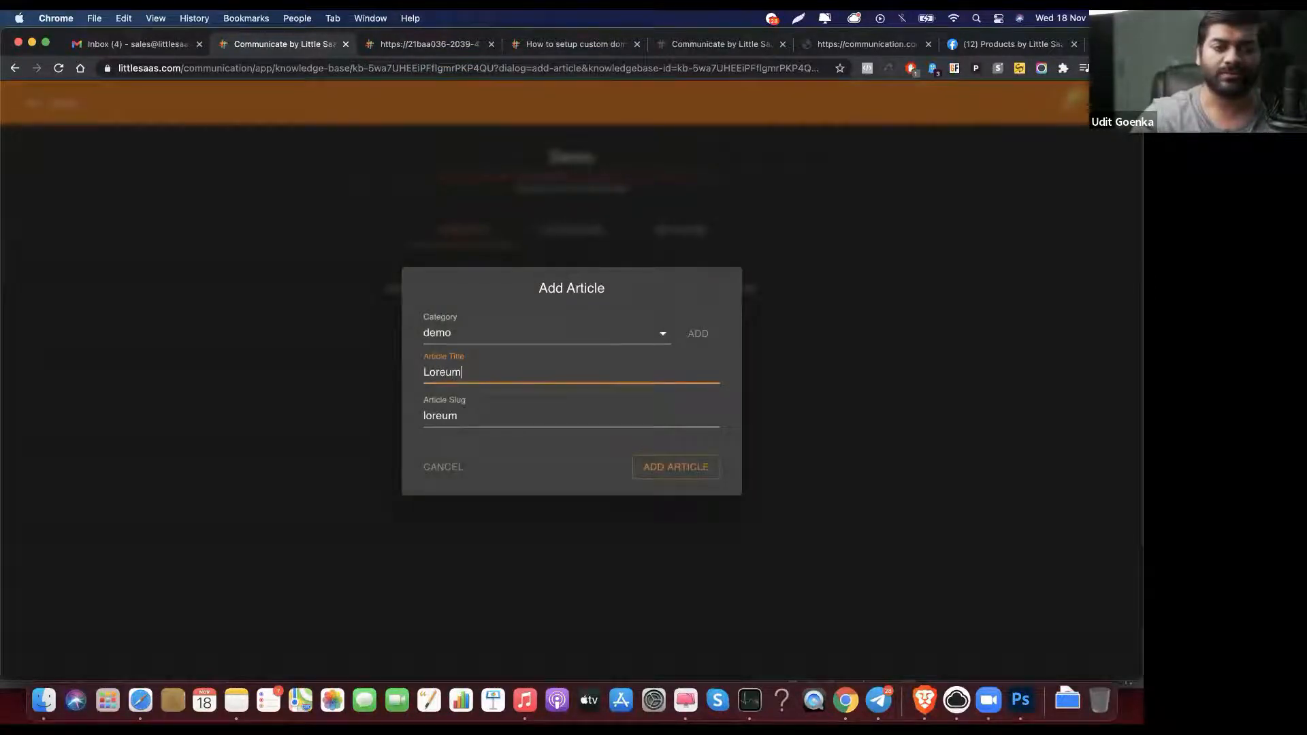
{"action": "key", "text": "BackSpace"}
{"action": "key", "text": "BackSpace"}
{"action": "key", "text": "BackSpace"}
{"action": "type", "text": "em Ipsum"}
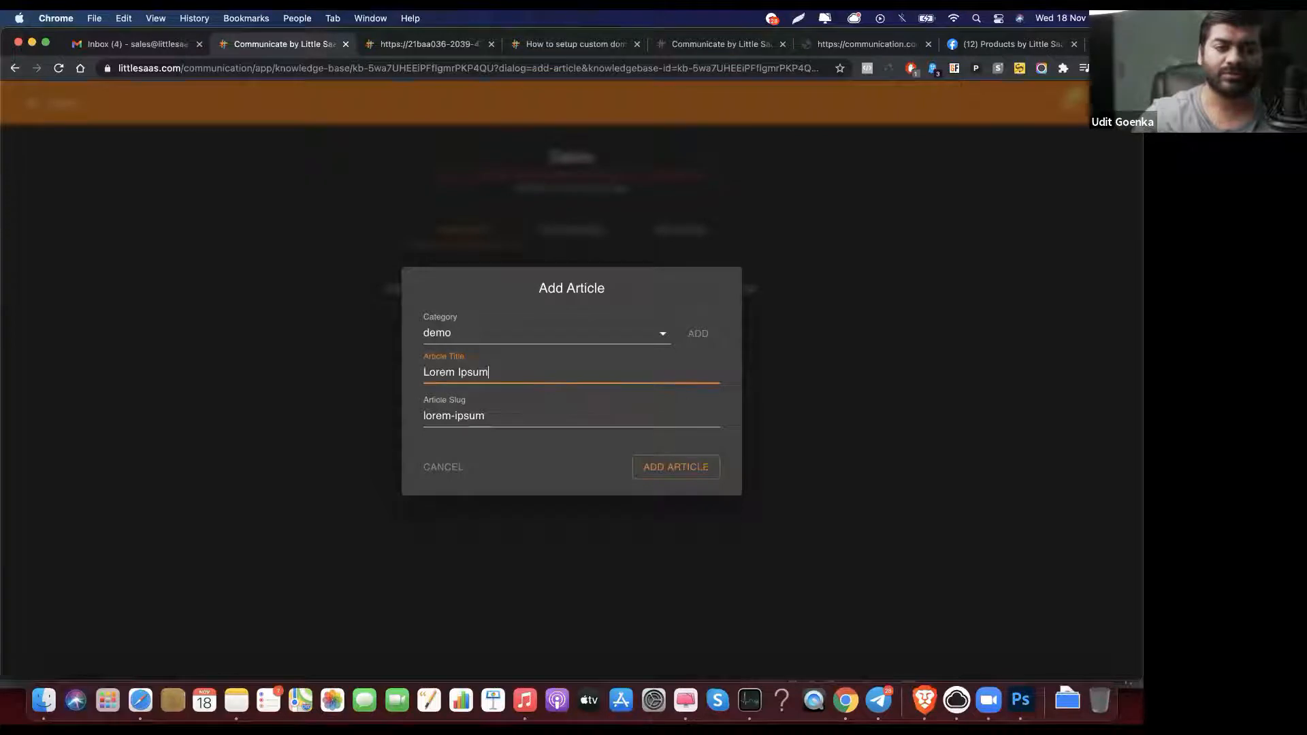
{"action": "left_click", "coordinate": [662, 470]}
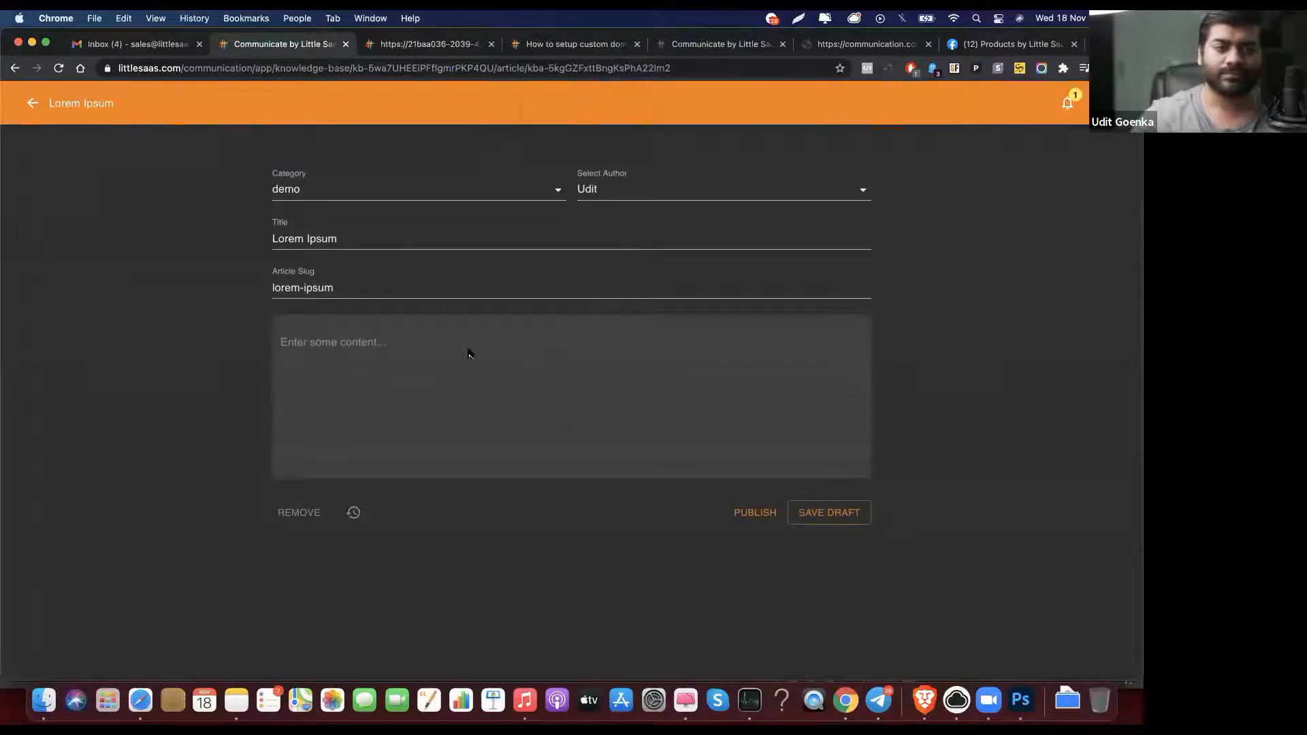
Step: Write the article body 'Communication customers are the best in the world. Thank you for supporting u'
{"action": "left_click", "coordinate": [443, 339]}
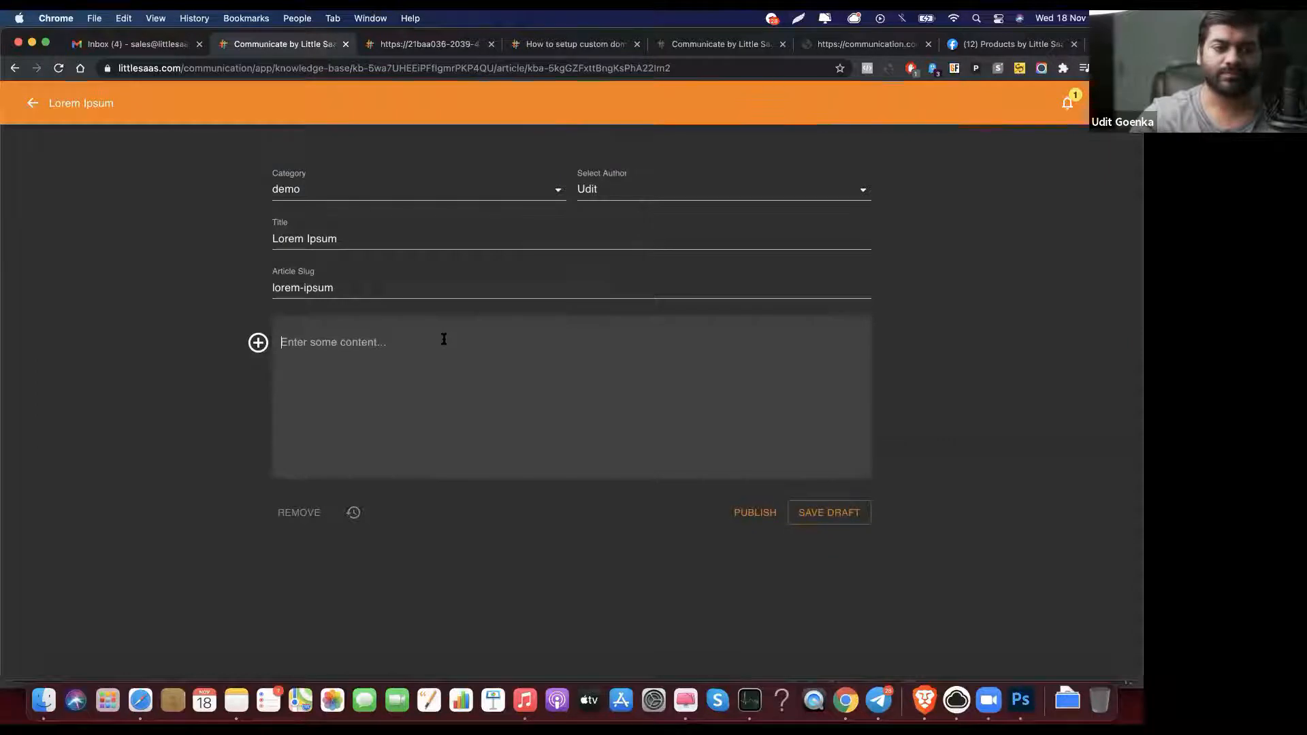
{"action": "type", "text": "Communication cusotmers are"}
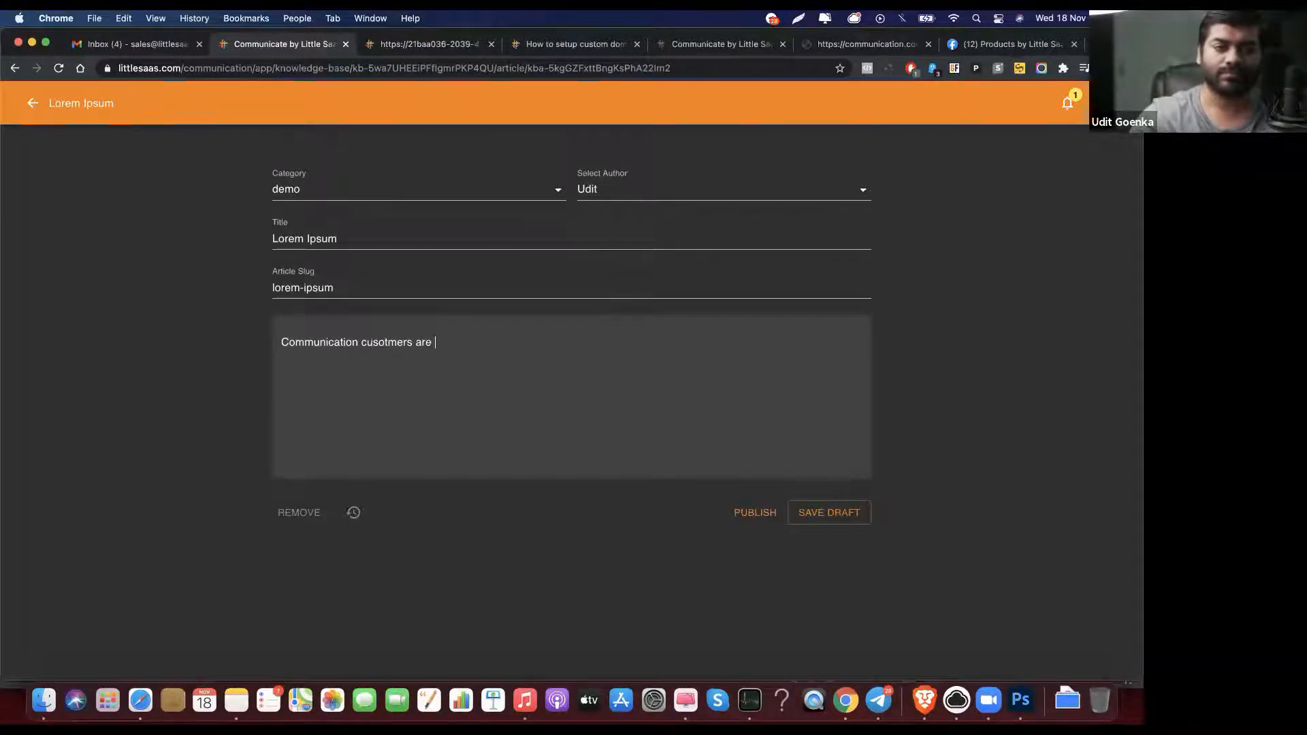
{"action": "key", "text": "BackSpace"}
{"action": "key", "text": "BackSpace"}
{"action": "key", "text": "BackSpace"}
{"action": "key", "text": "BackSpace"}
{"action": "key", "text": "BackSpace"}
{"action": "key", "text": "BackSpace"}
{"action": "type", "text": "tom"}
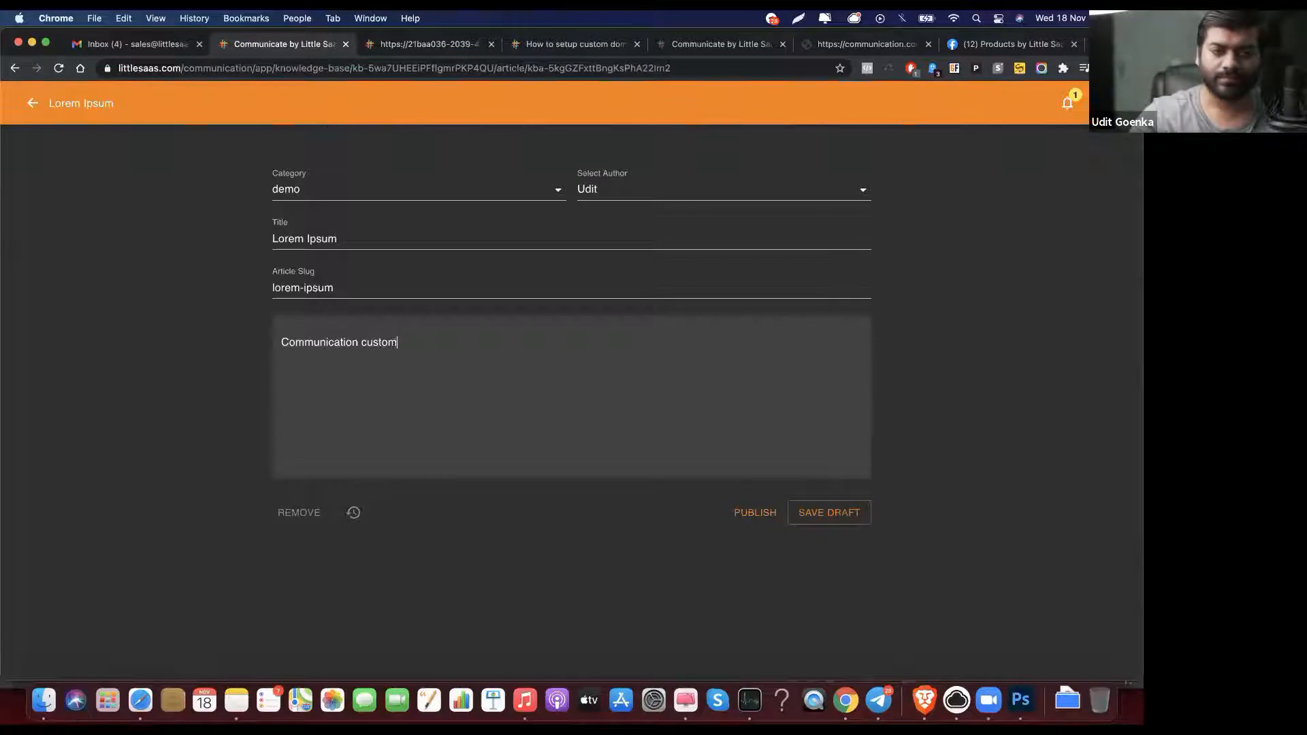
{"action": "type", "text": "ers are the best in the world"}
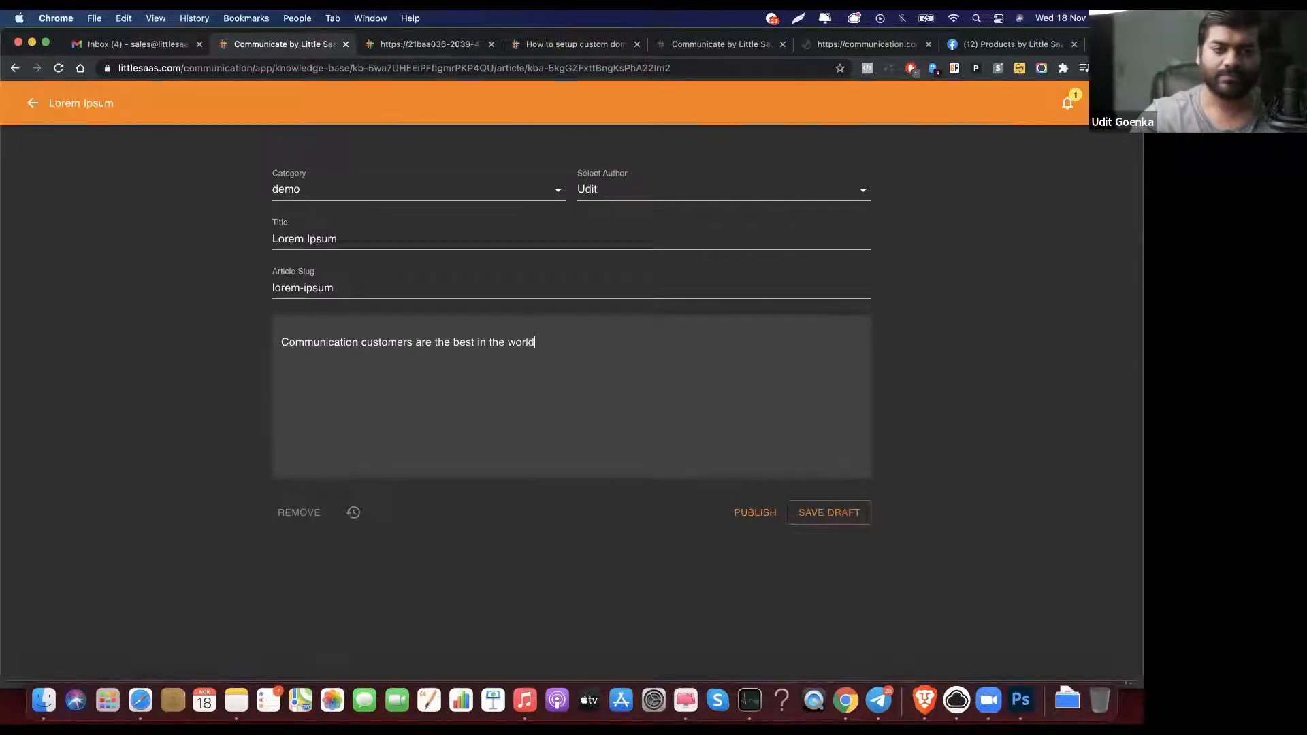
{"action": "type", "text": ". Thank you for supporting us!"}
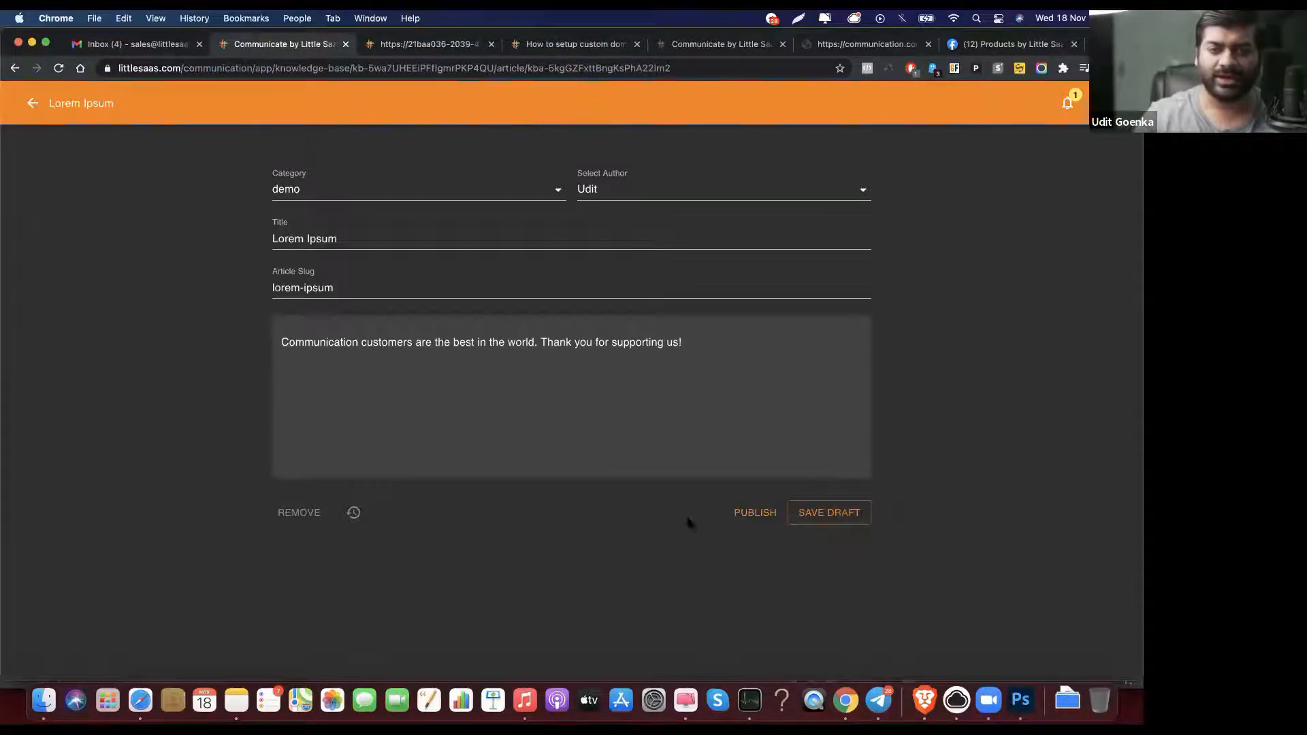
Step: Keep the current author, publish the Lorem Ipsum article, and return to the Demo knowledge base
{"action": "left_click", "coordinate": [632, 203]}
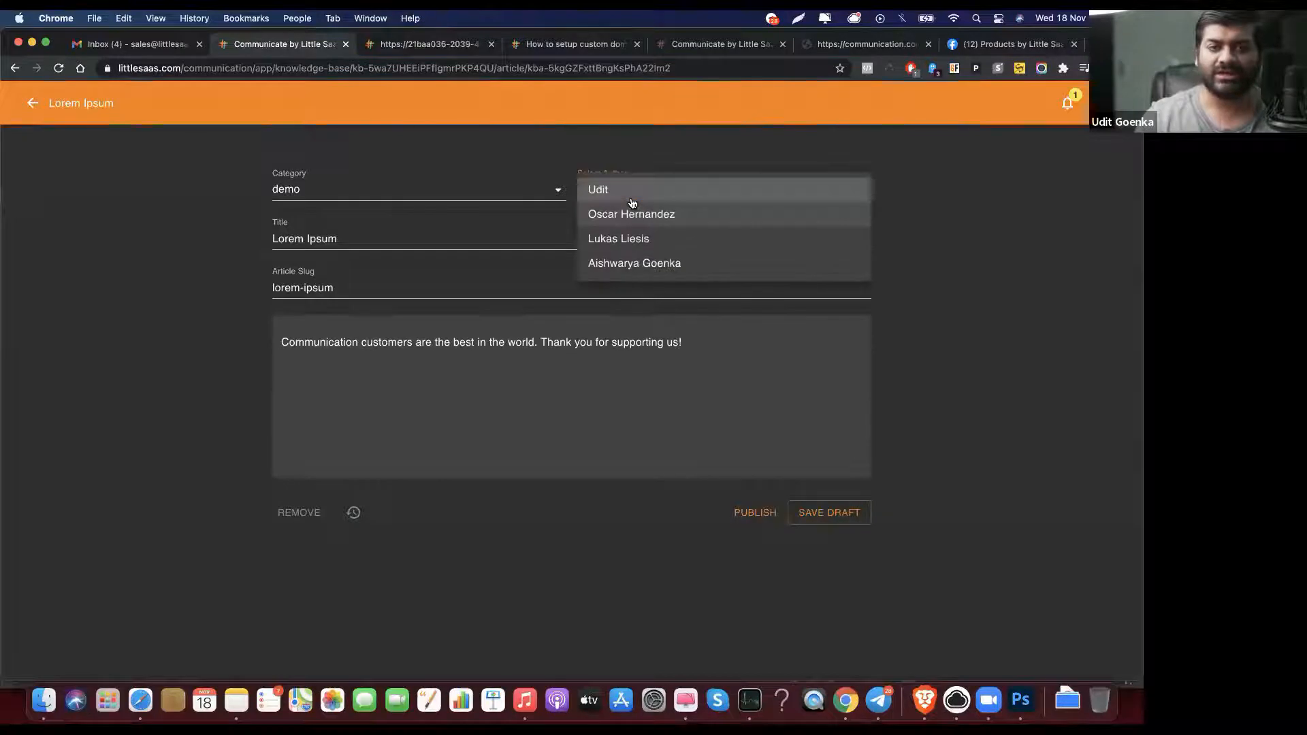
{"action": "left_click", "coordinate": [638, 196]}
{"action": "left_click", "coordinate": [755, 513]}
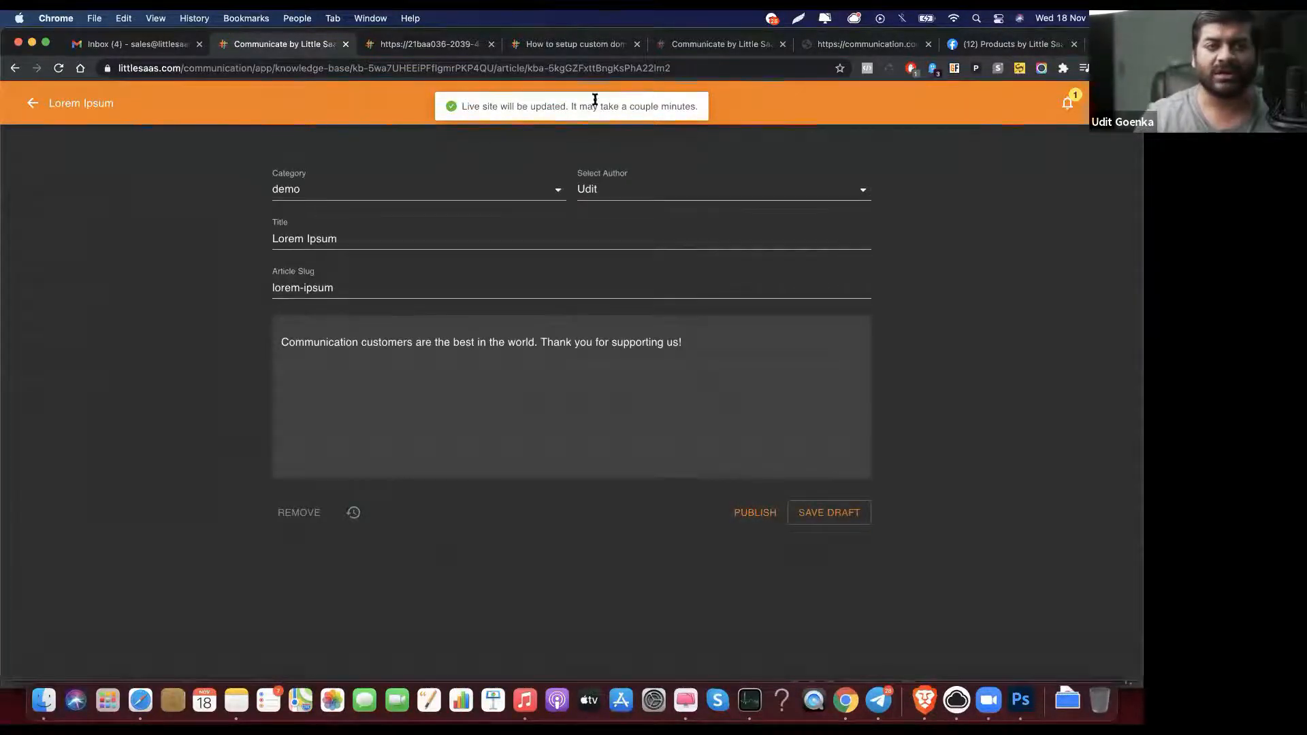
{"action": "left_click", "coordinate": [42, 107]}
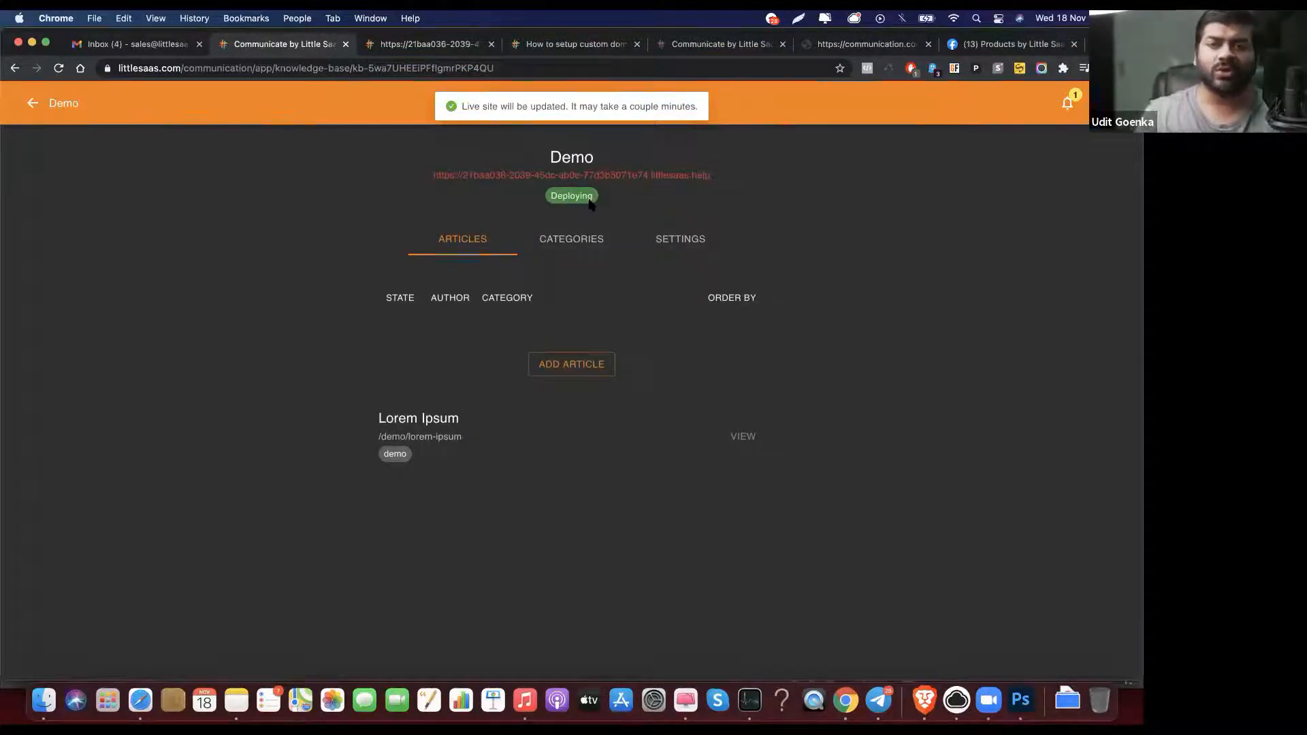
Step: Look over the Demo knowledge base's categories, settings and articles, and check the live help site
{"action": "left_click", "coordinate": [593, 246]}
{"action": "left_click", "coordinate": [687, 241]}
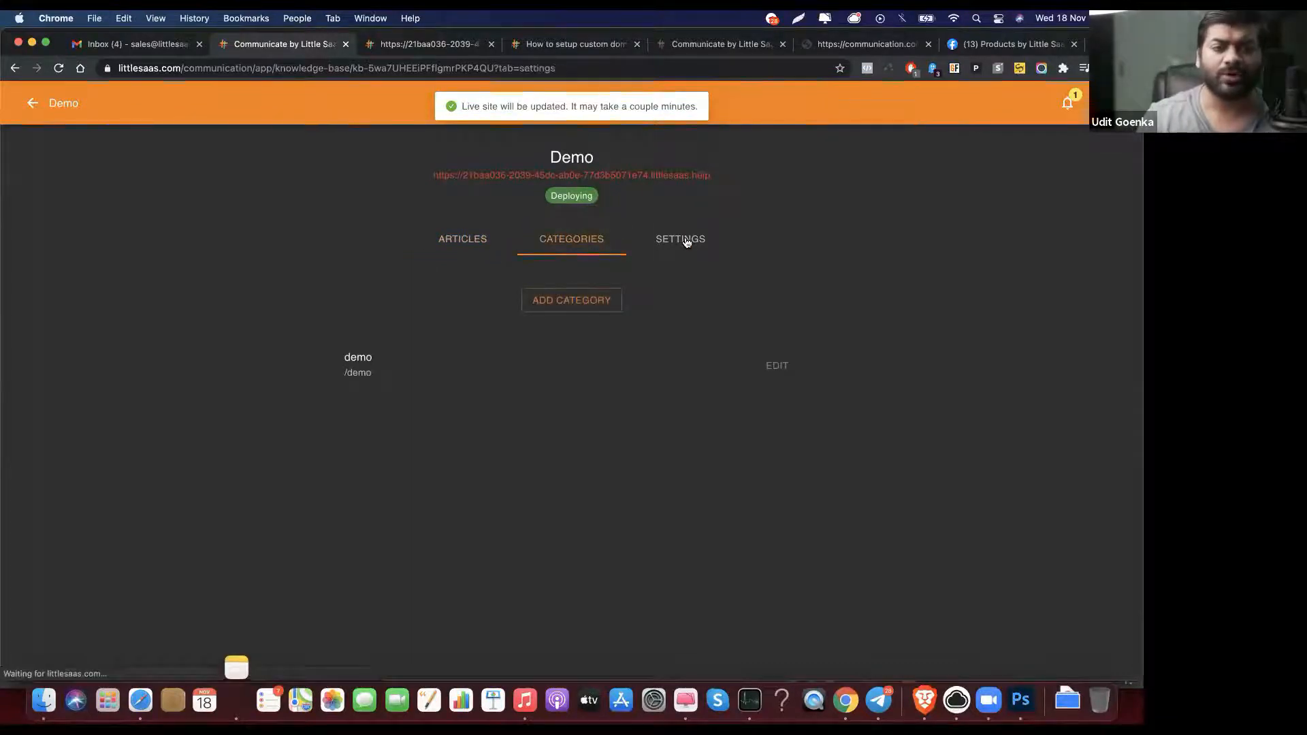
{"action": "left_click", "coordinate": [579, 239]}
{"action": "left_click", "coordinate": [459, 239]}
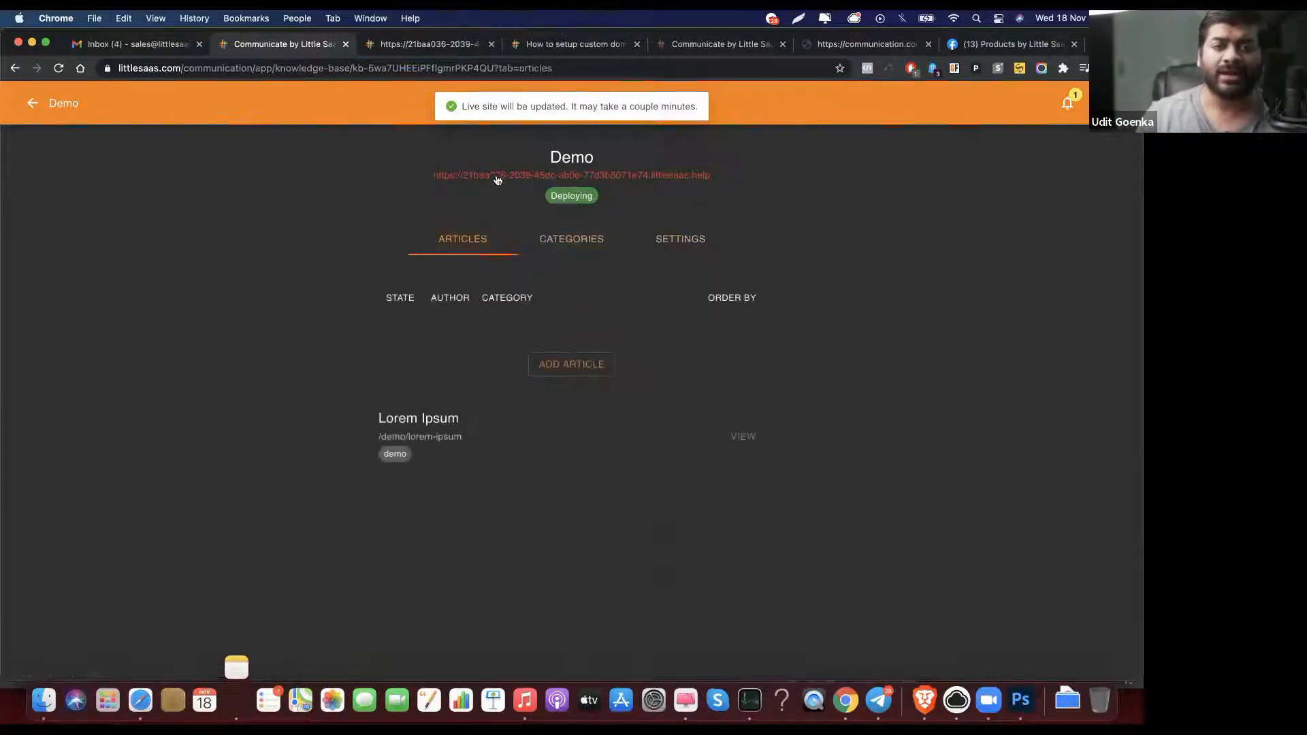
{"action": "left_click", "coordinate": [421, 42]}
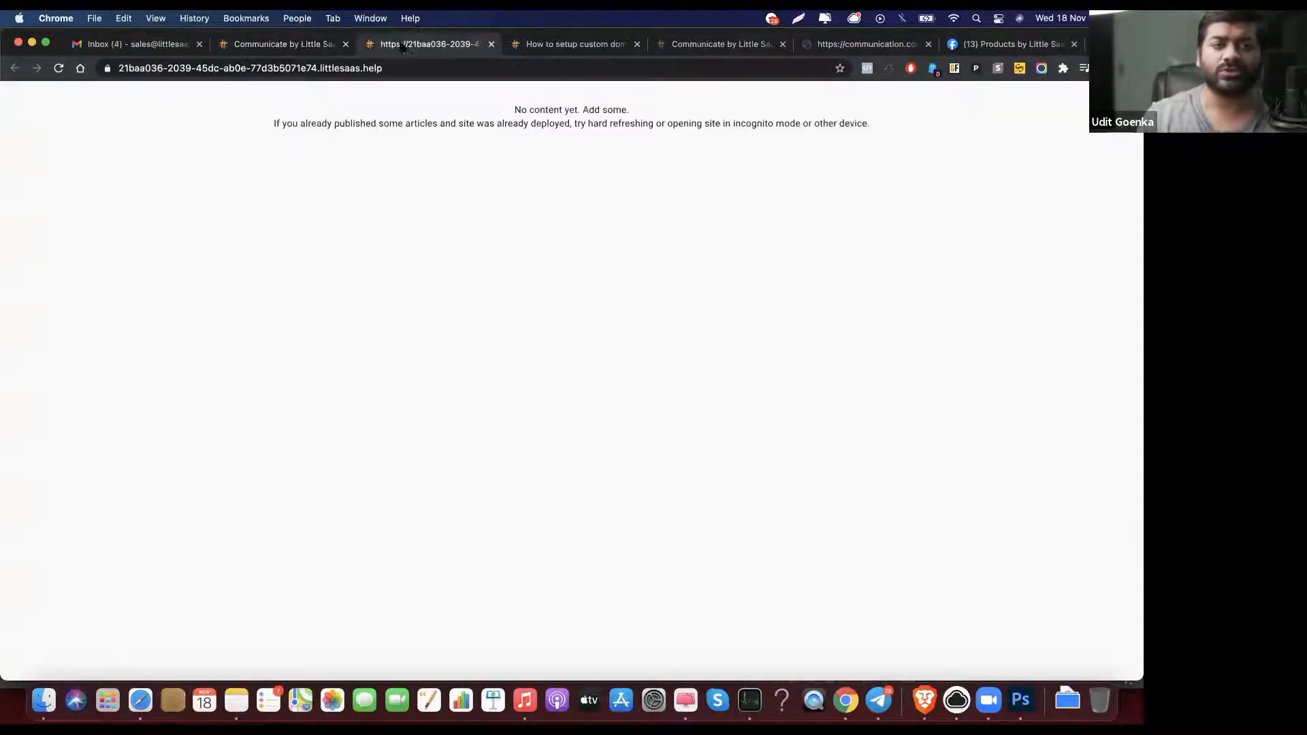
{"action": "left_click", "coordinate": [294, 45]}
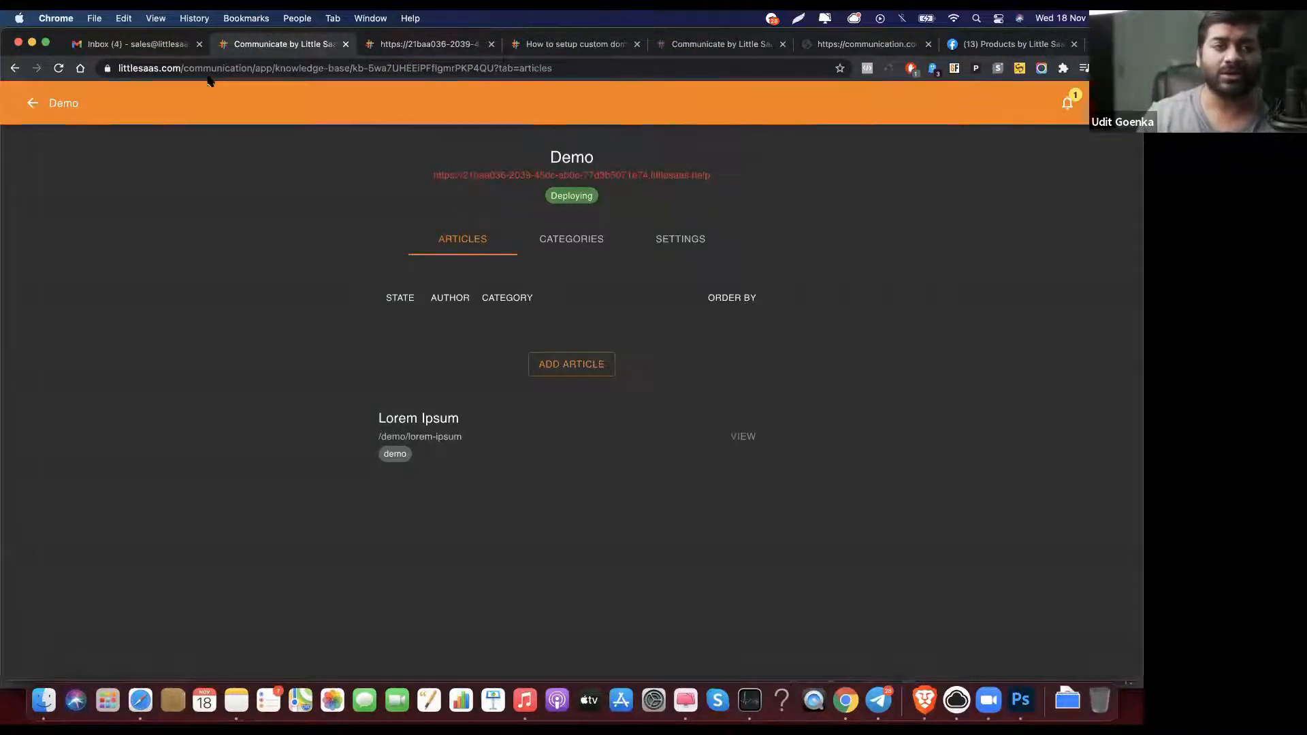
{"action": "left_click", "coordinate": [386, 48]}
{"action": "left_click", "coordinate": [283, 45]}
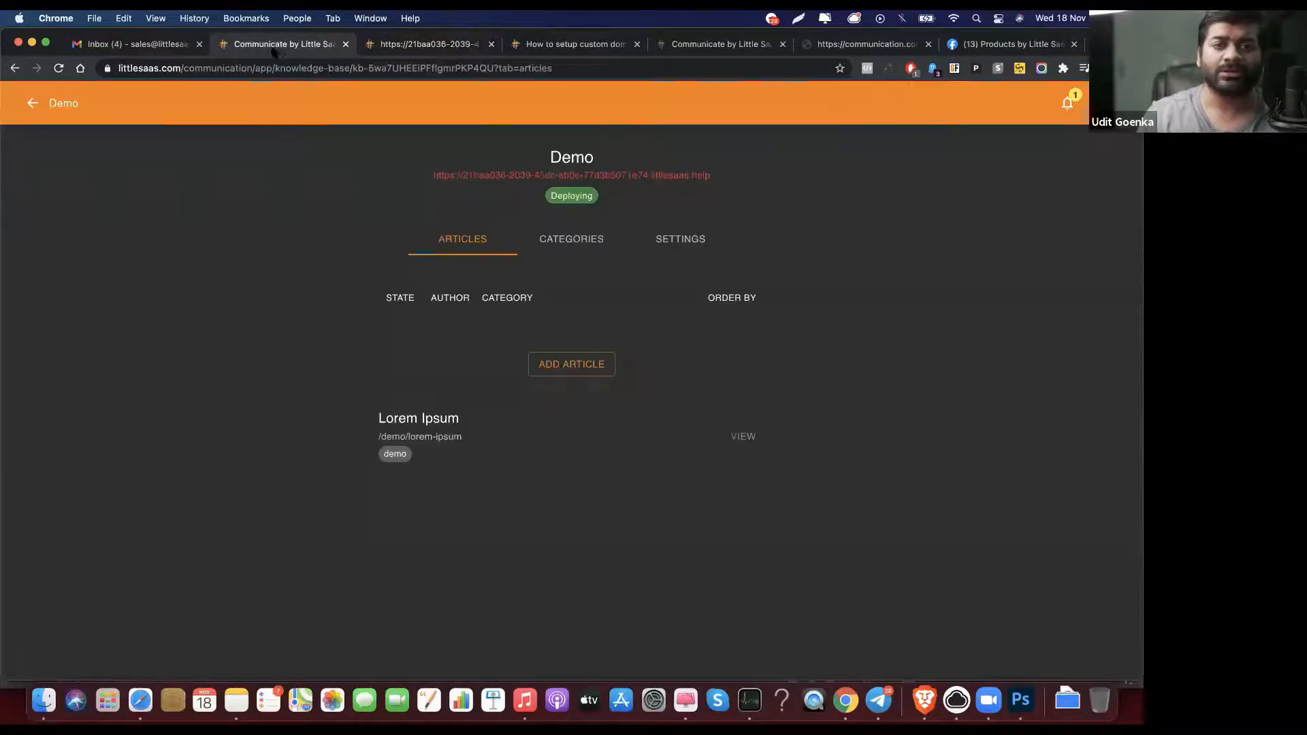
Step: Go back to the inbox, reopen Knowledge Base > Demo, and view its live help site
{"action": "left_click", "coordinate": [42, 109]}
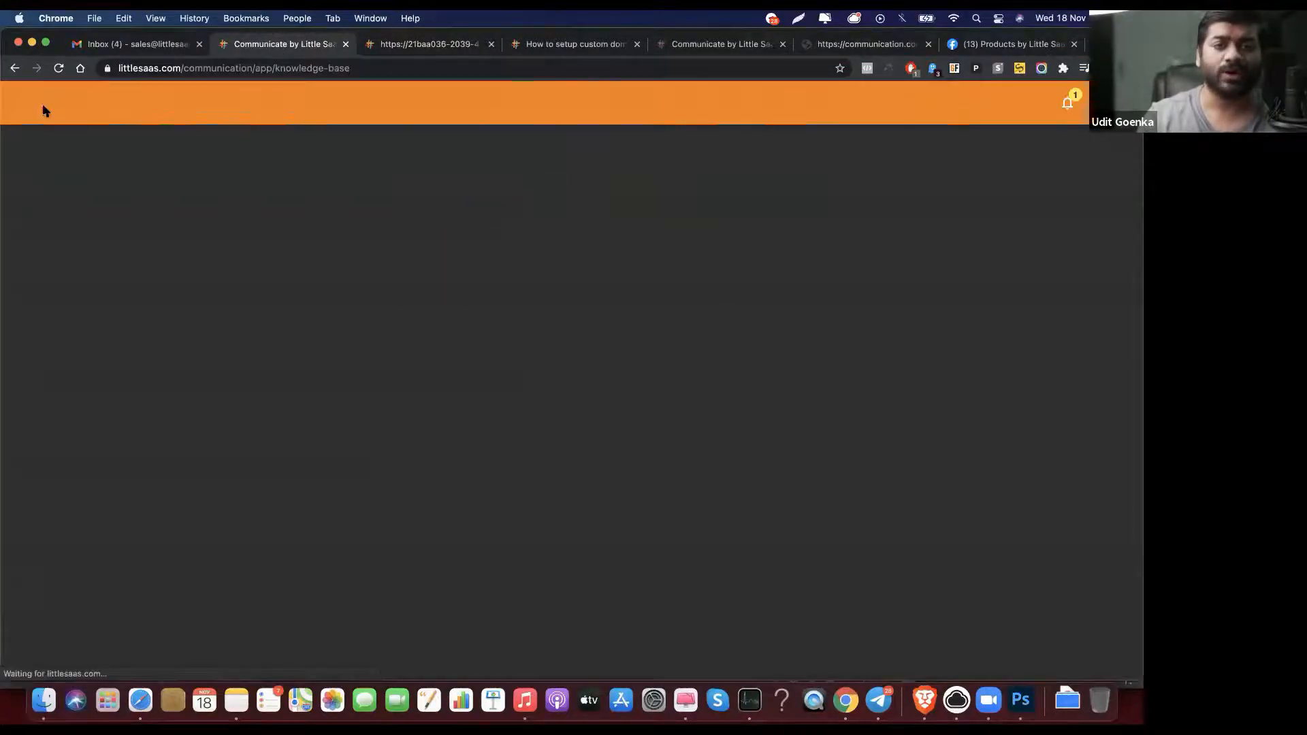
{"action": "right_click", "coordinate": [43, 111]}
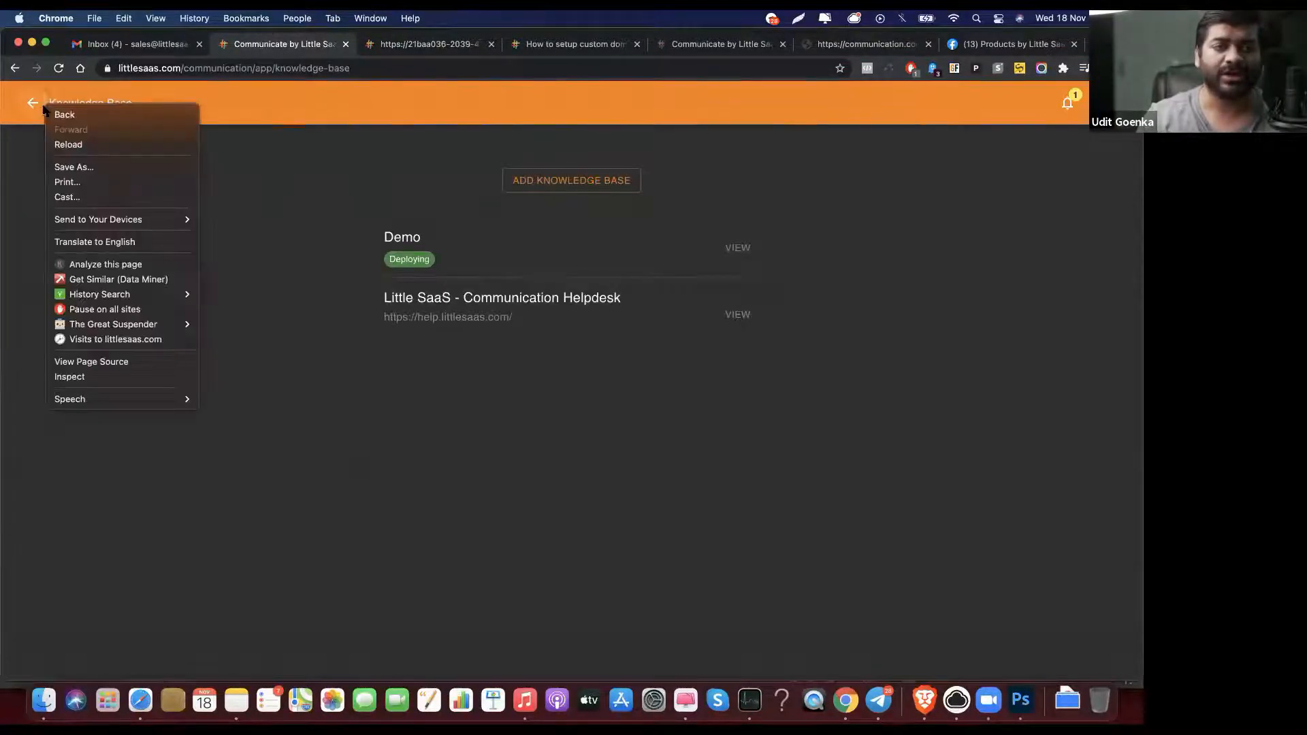
{"action": "left_click", "coordinate": [38, 111]}
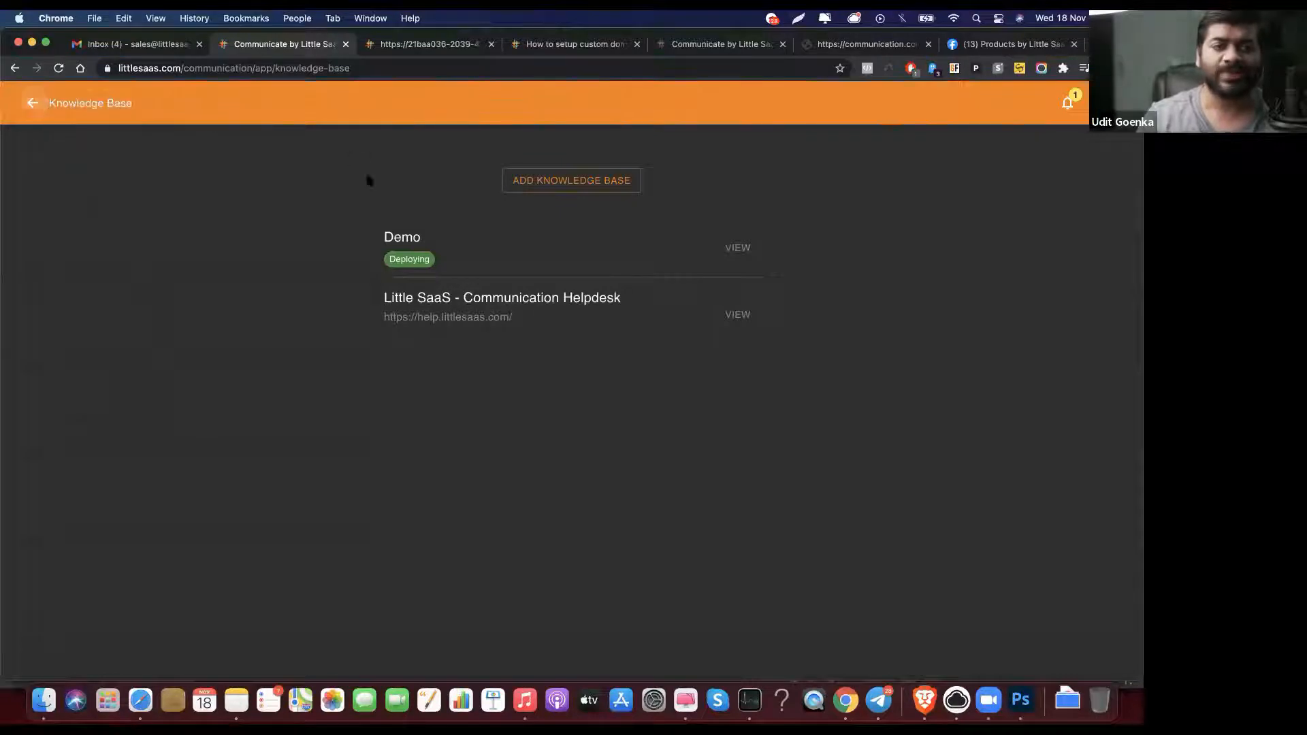
{"action": "left_click", "coordinate": [33, 103]}
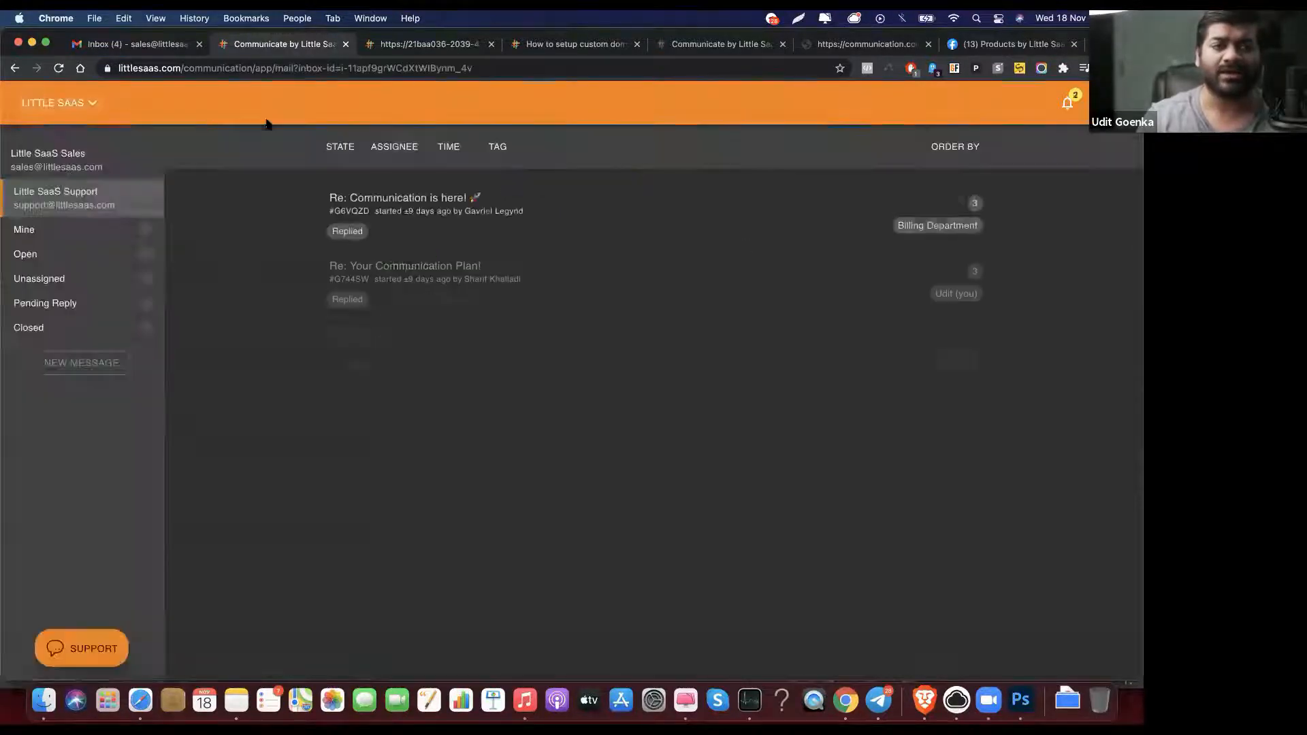
{"action": "left_click", "coordinate": [87, 102]}
{"action": "left_click", "coordinate": [87, 134]}
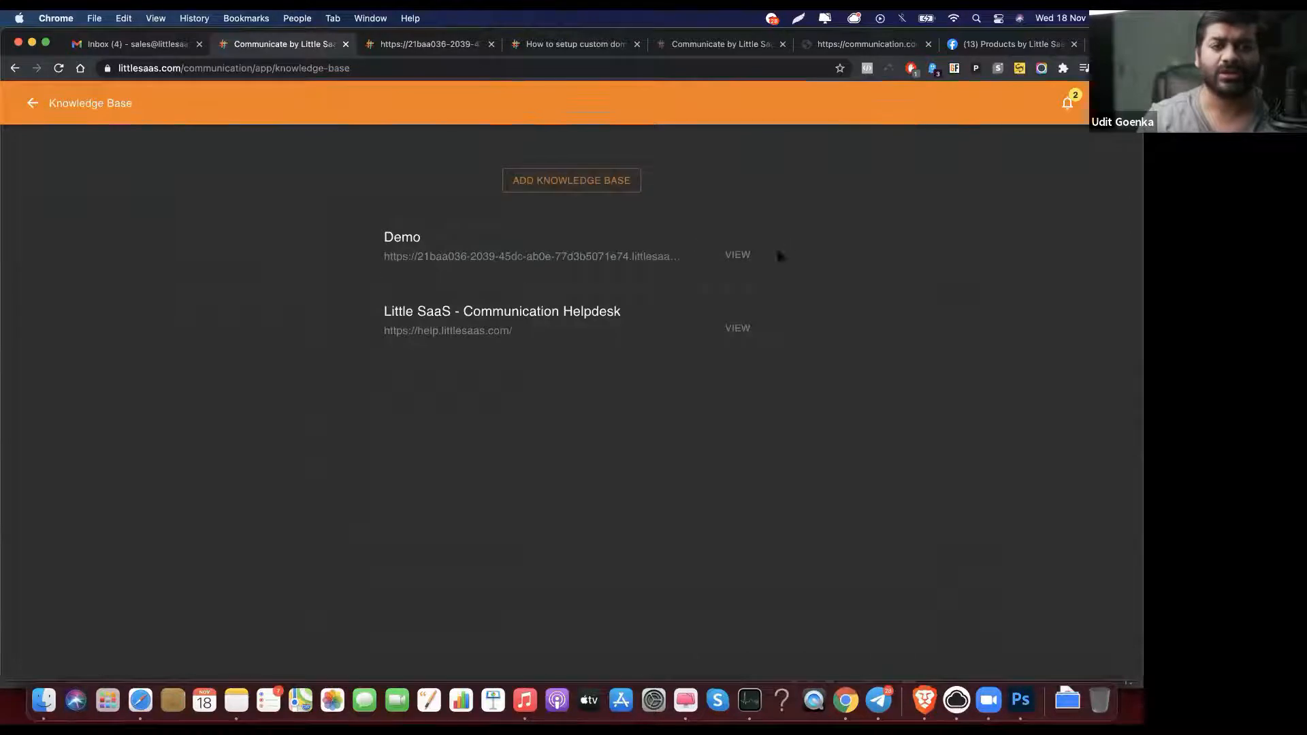
{"action": "left_click", "coordinate": [737, 253]}
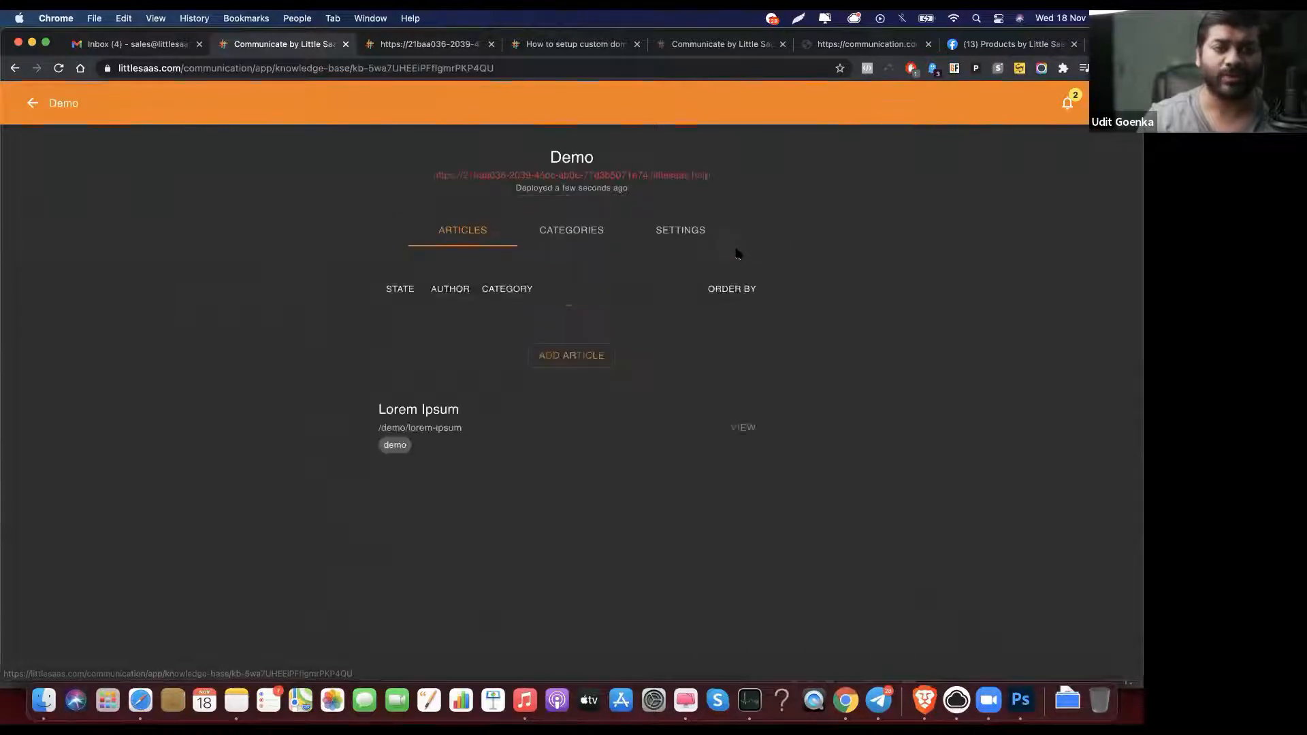
{"action": "left_click", "coordinate": [408, 45]}
Step: Reload the live Demo help site to show Lorem Ipsum, then go back to the Communicate dashboard
{"action": "left_click", "coordinate": [57, 69]}
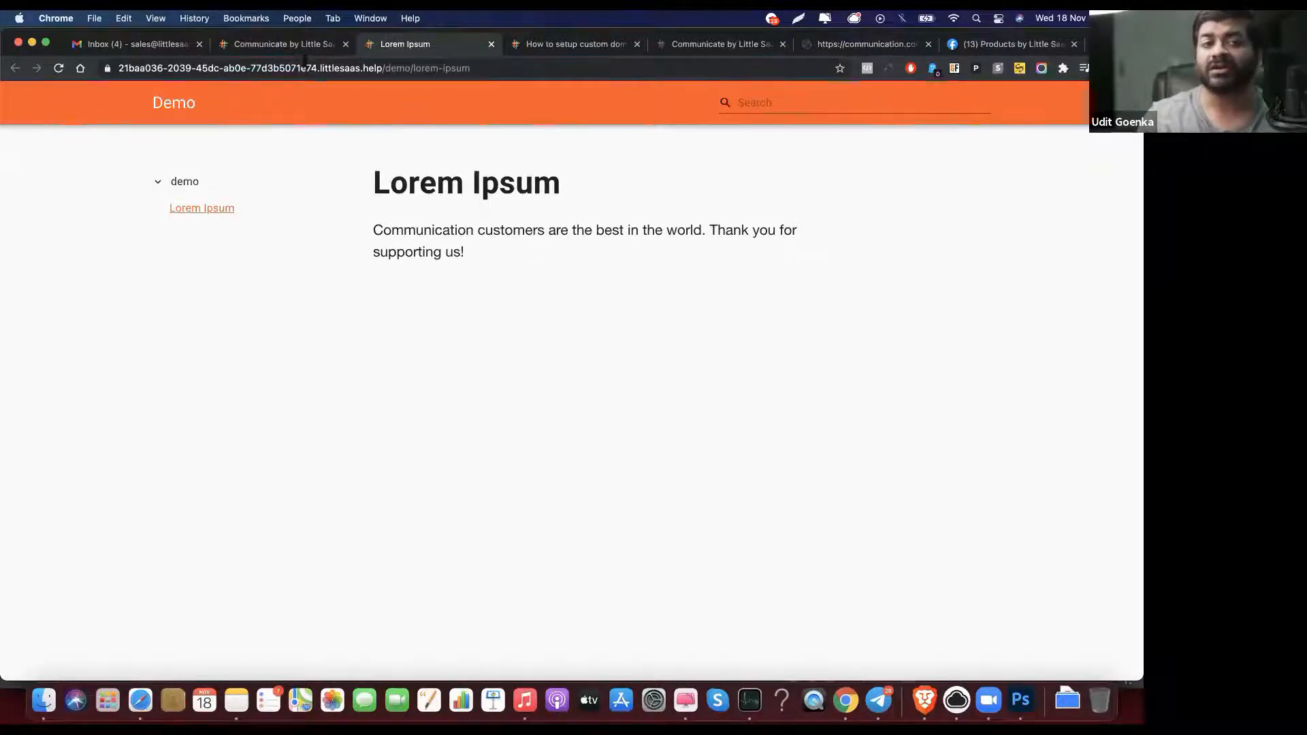
{"action": "left_click", "coordinate": [315, 45]}
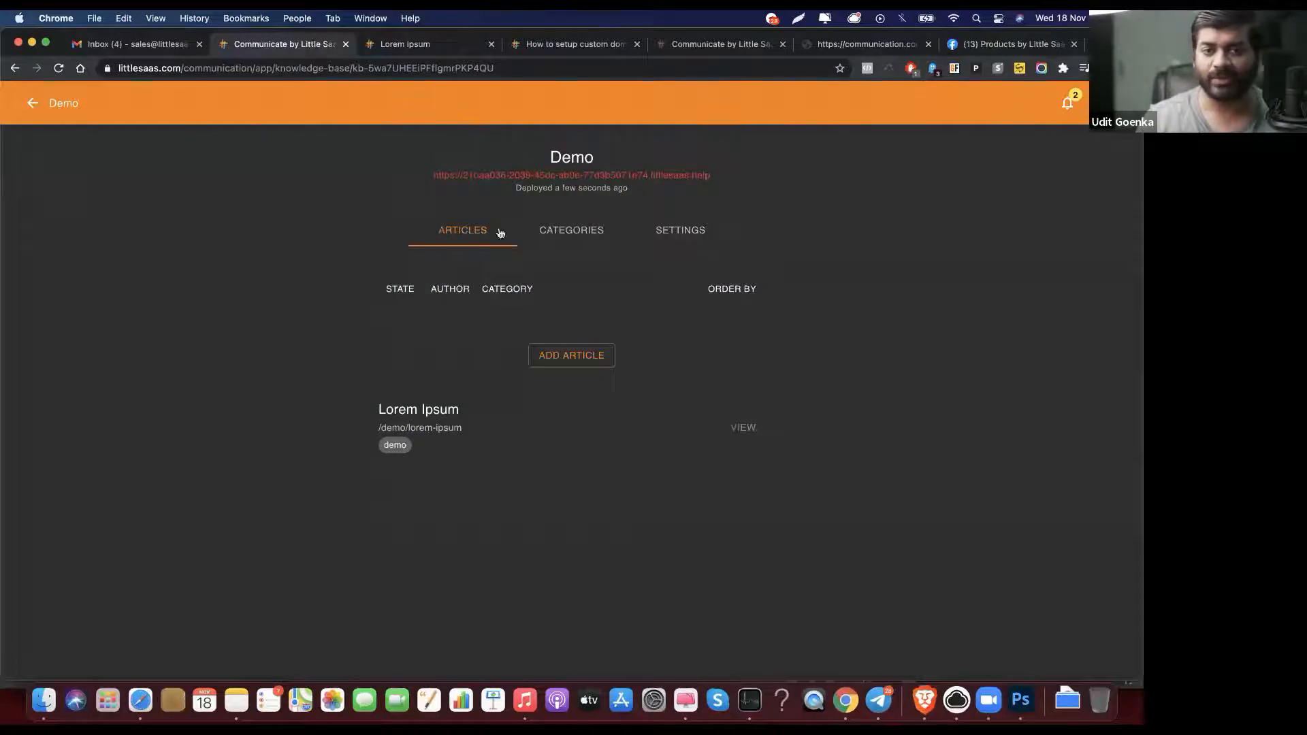
{"action": "left_click", "coordinate": [683, 231]}
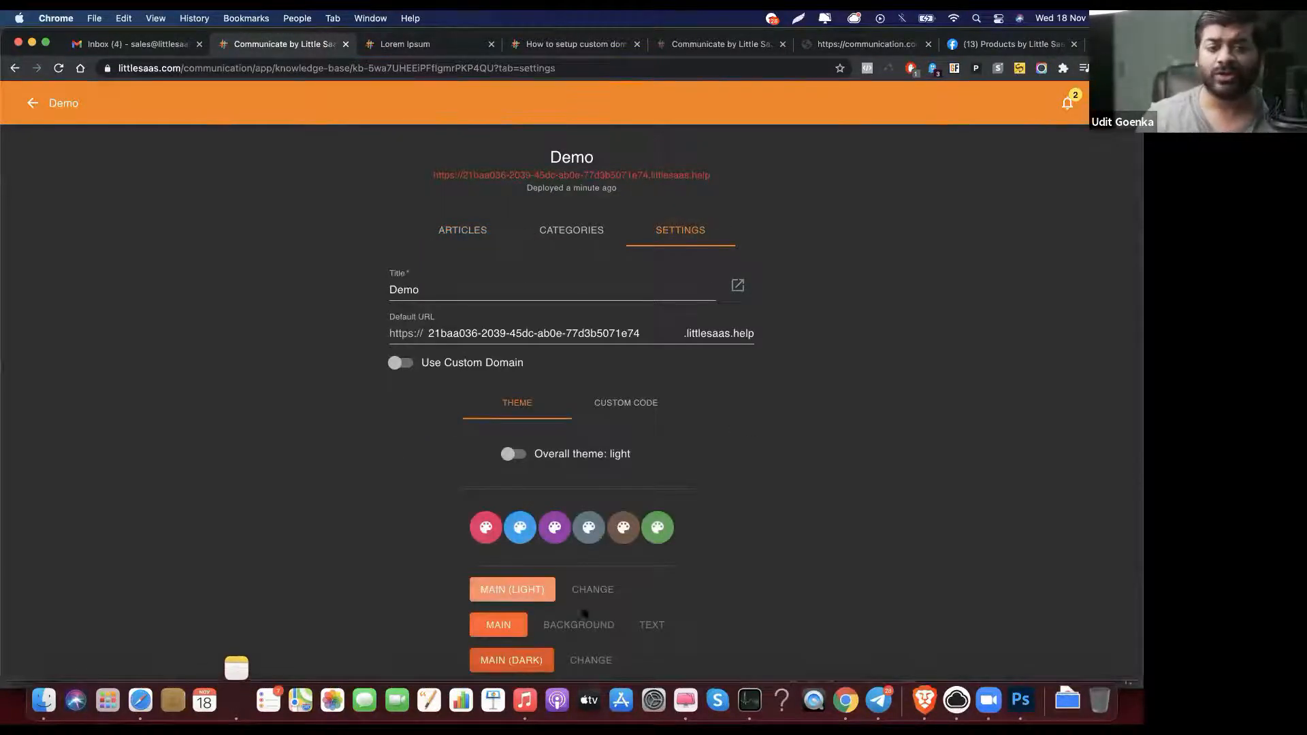
{"action": "left_click", "coordinate": [631, 417]}
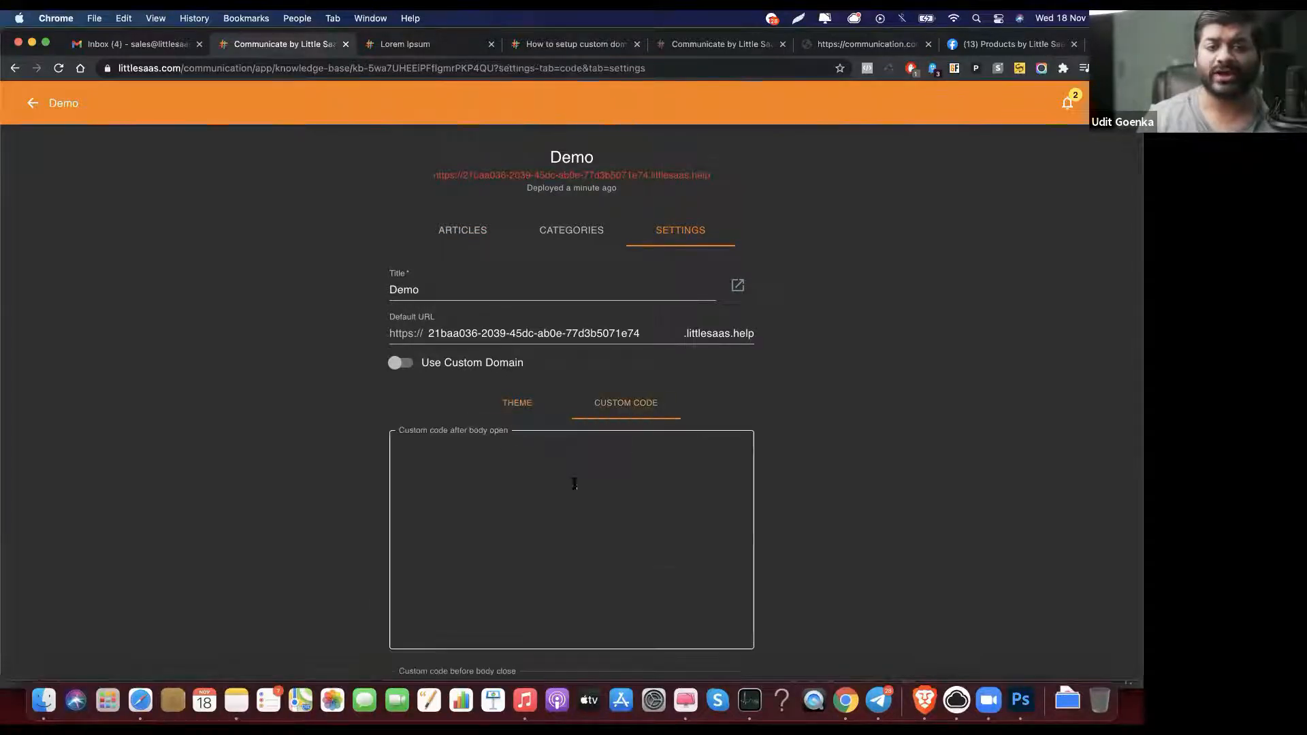
{"action": "left_click", "coordinate": [466, 230]}
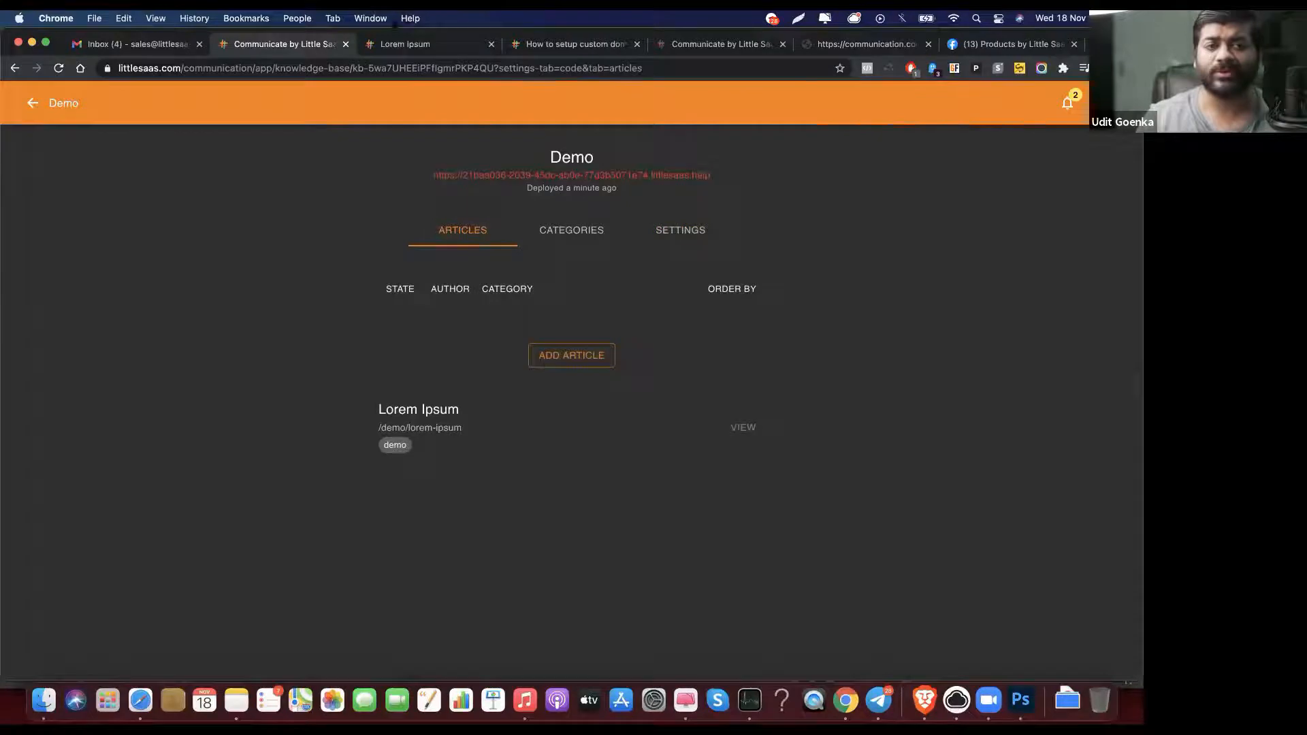
{"action": "left_click", "coordinate": [415, 47]}
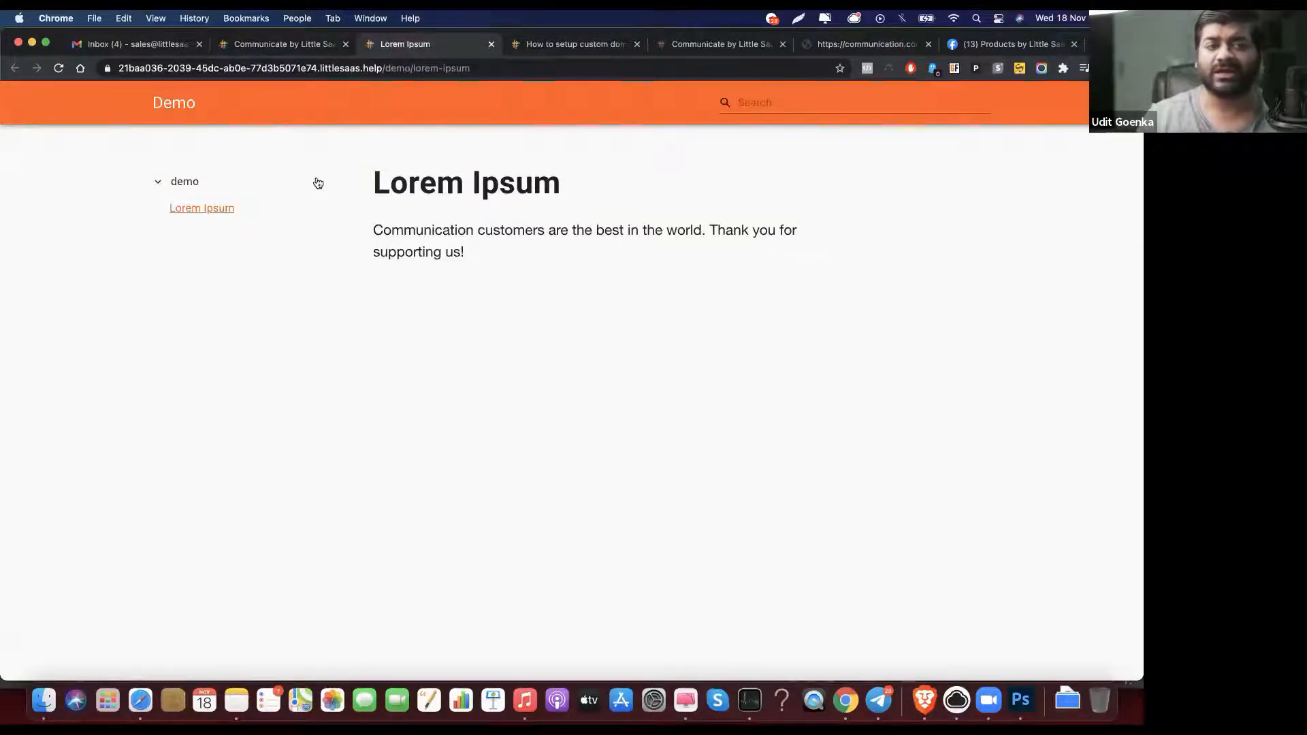
Step: Reload the live help site and search its articles for 'comm'
{"action": "left_click", "coordinate": [58, 68]}
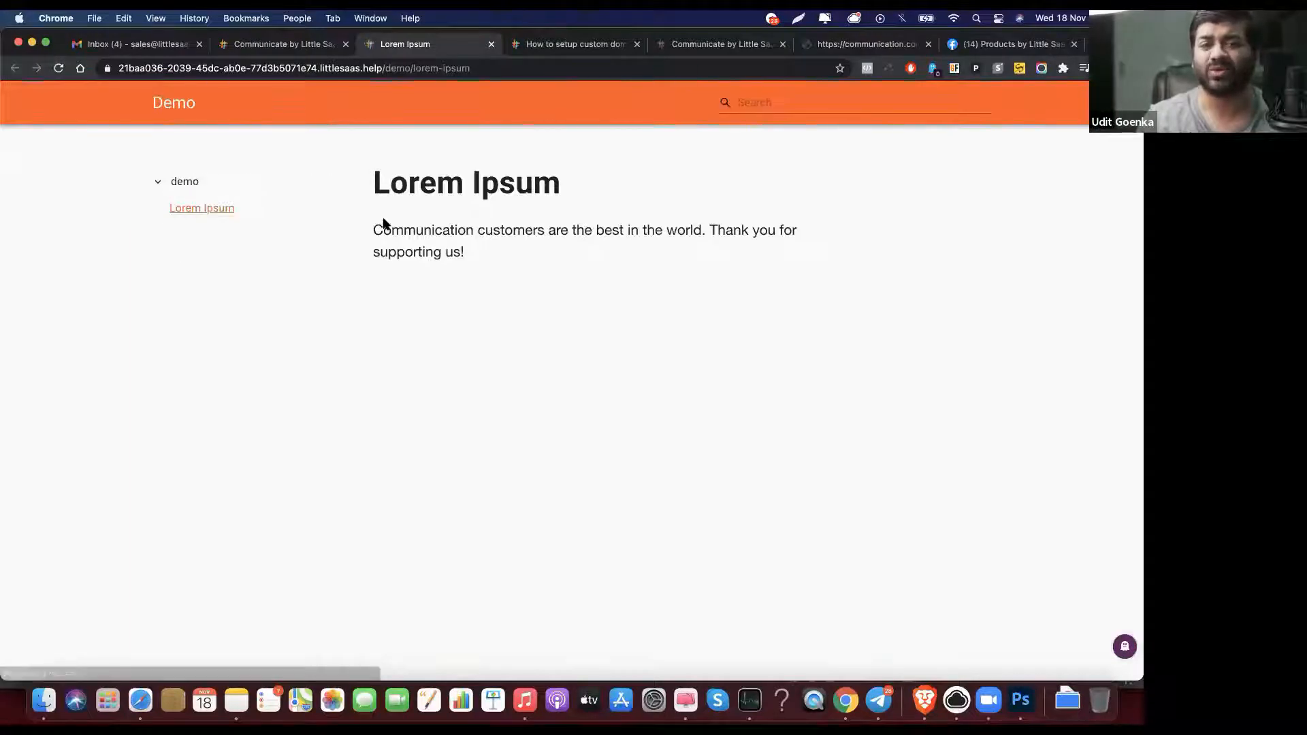
{"action": "left_click", "coordinate": [58, 68]}
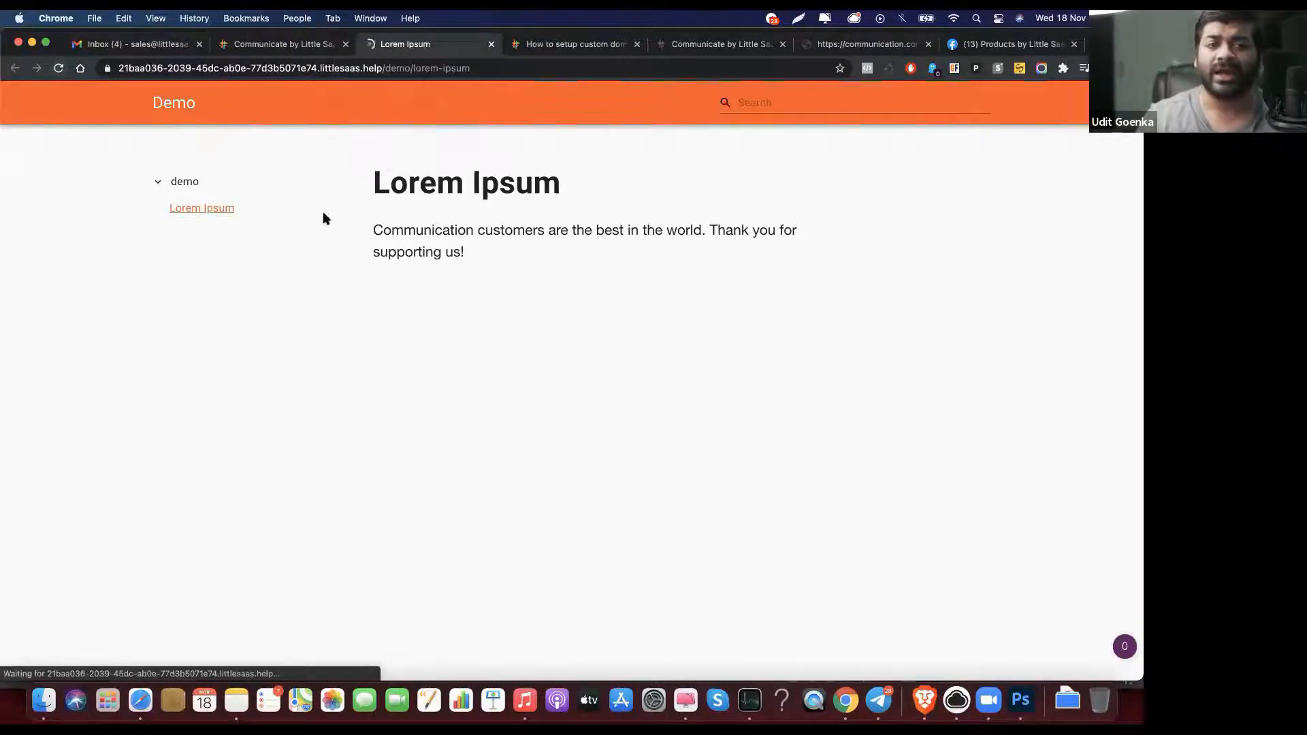
{"action": "left_click", "coordinate": [768, 104]}
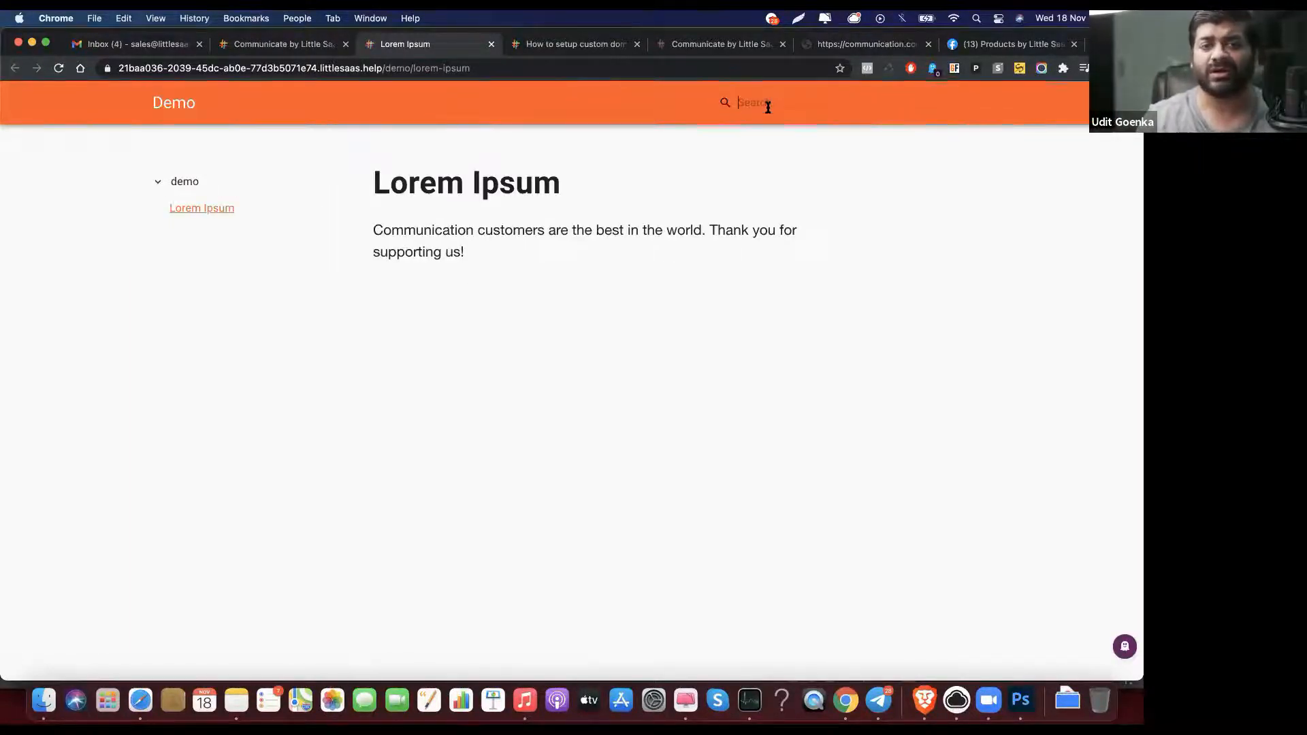
{"action": "type", "text": "lo"}
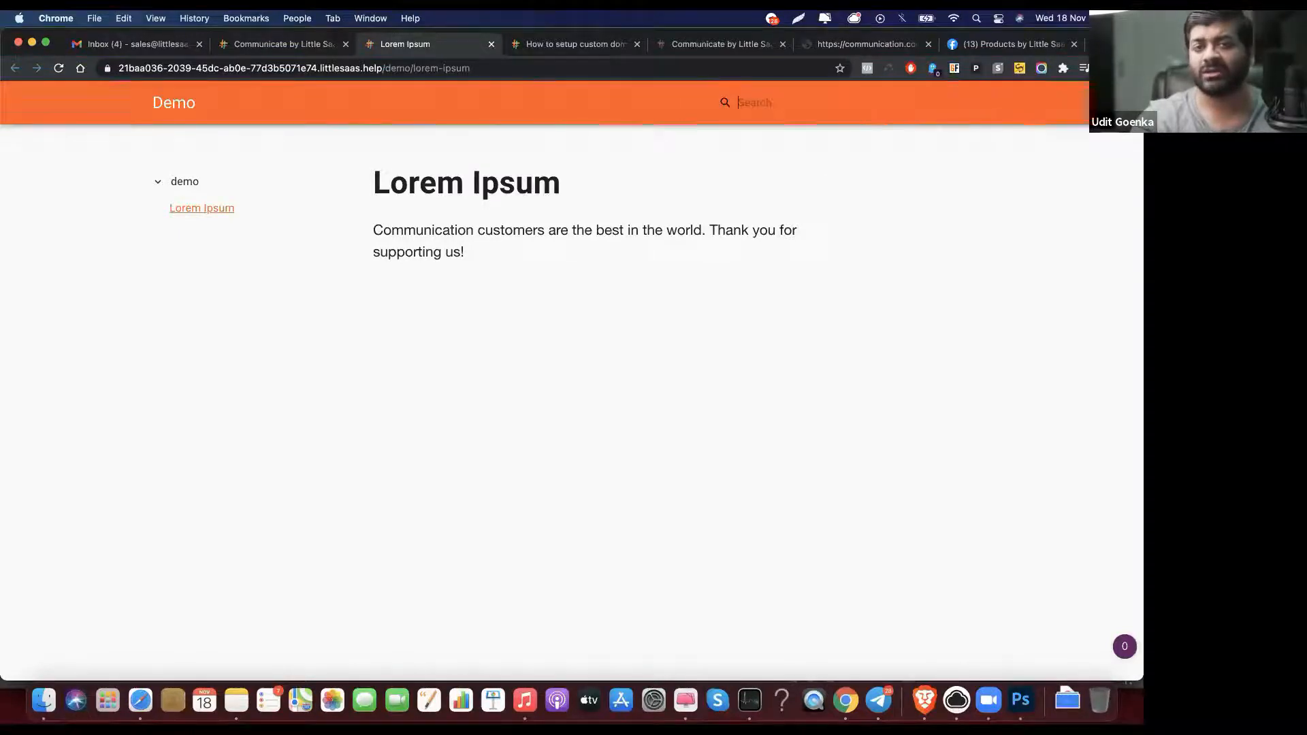
{"action": "key", "text": "BackSpace"}
{"action": "key", "text": "BackSpace"}
{"action": "key", "text": "BackSpace"}
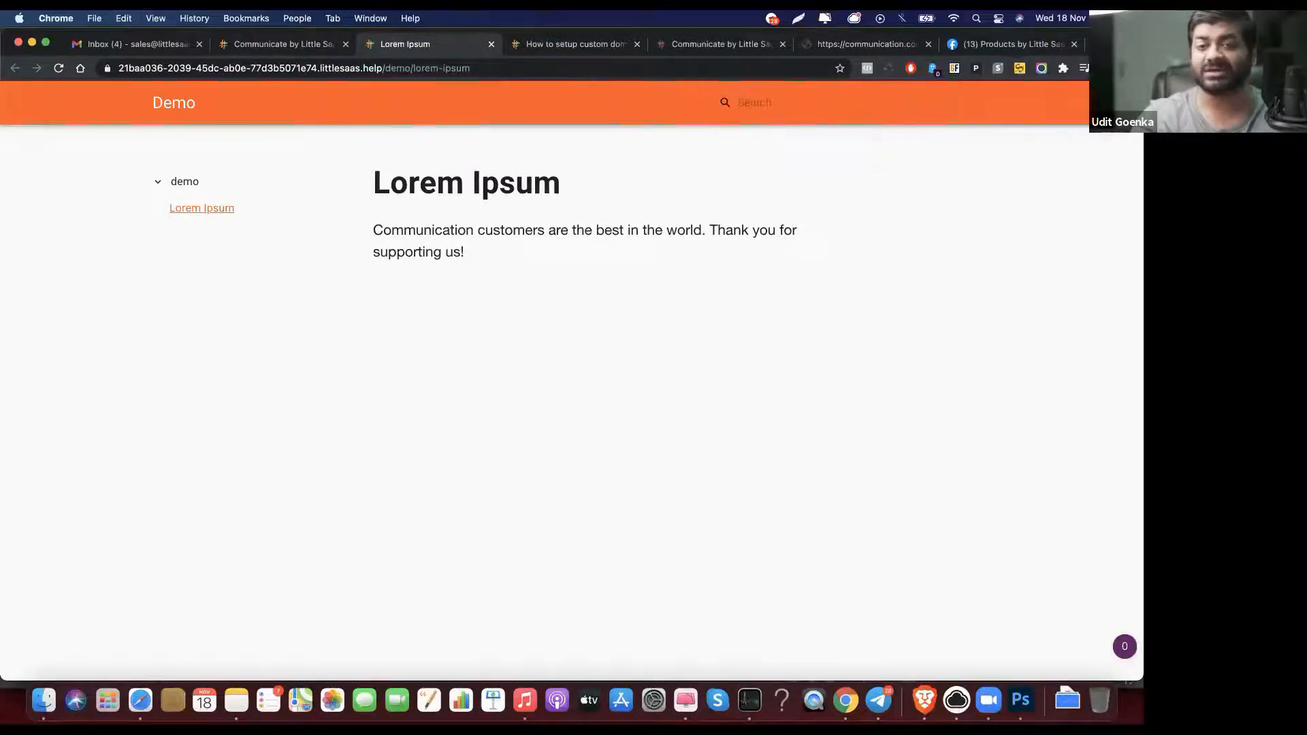
{"action": "type", "text": "lo"}
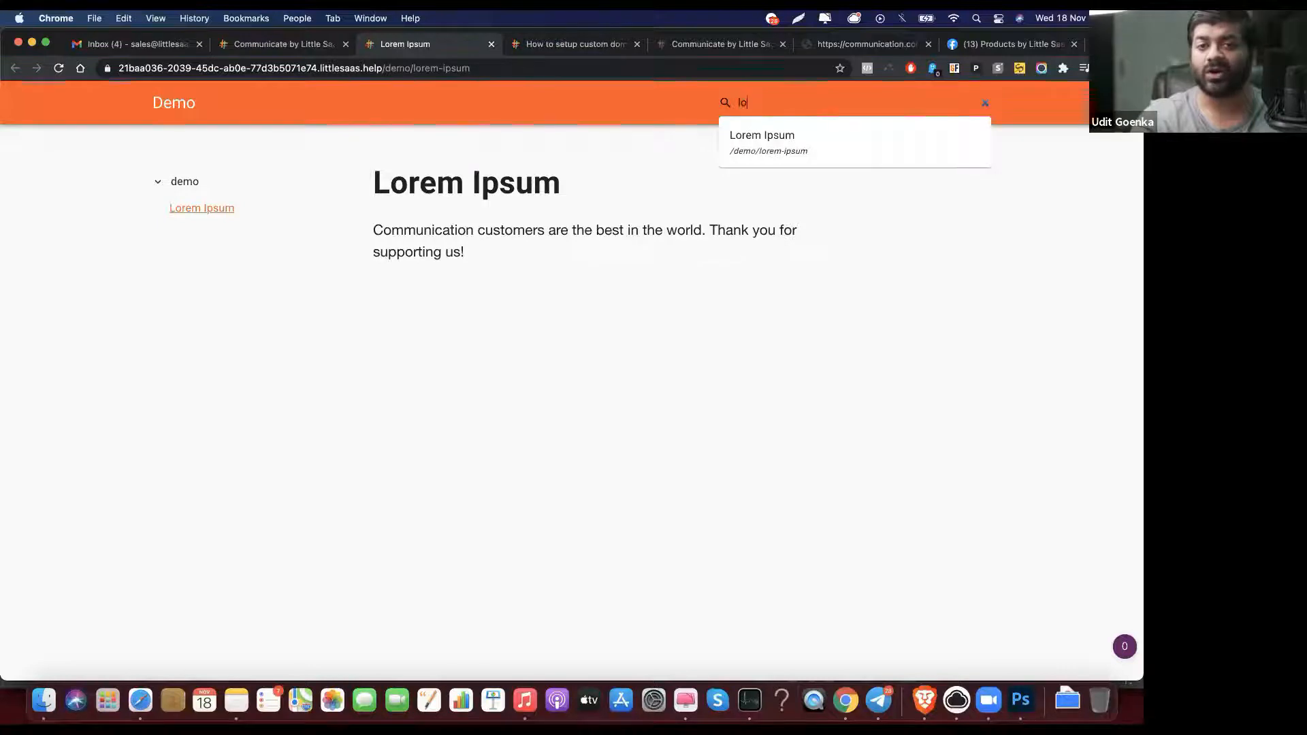
{"action": "key", "text": "BackSpace"}
{"action": "key", "text": "BackSpace"}
{"action": "key", "text": "BackSpace"}
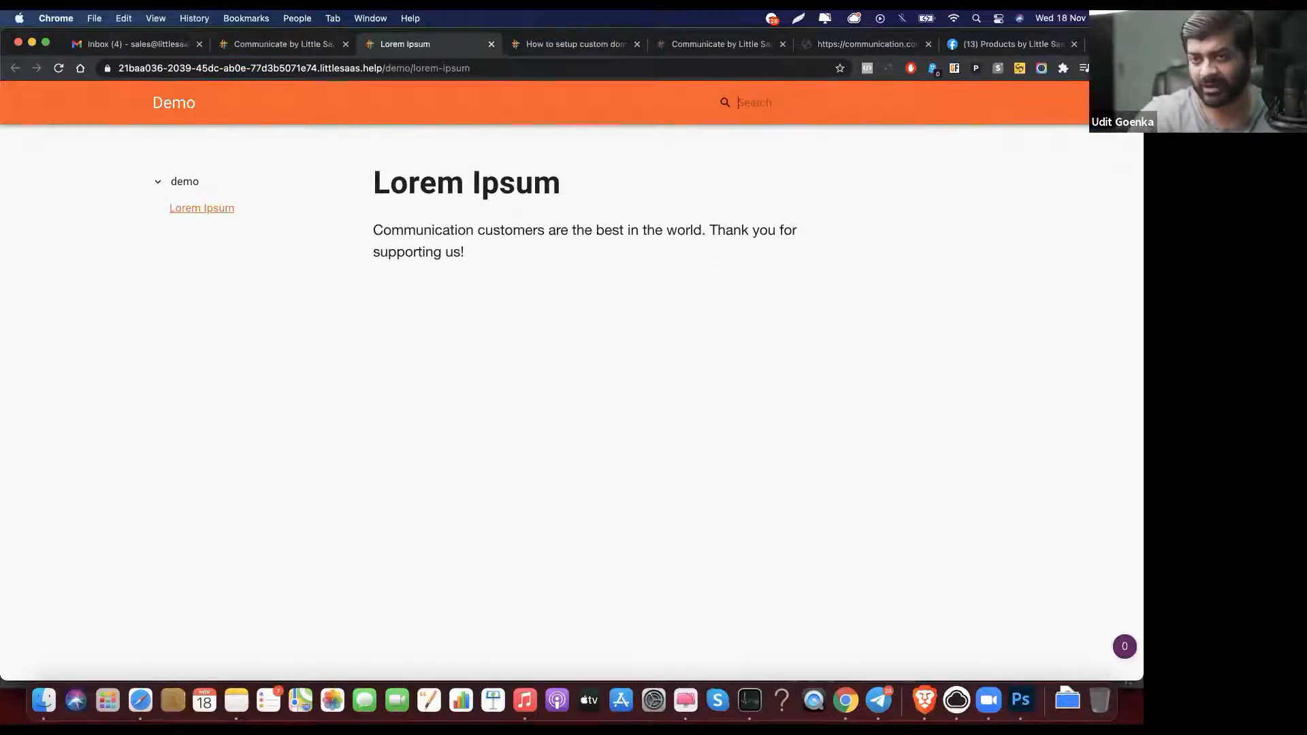
{"action": "type", "text": "comm"}
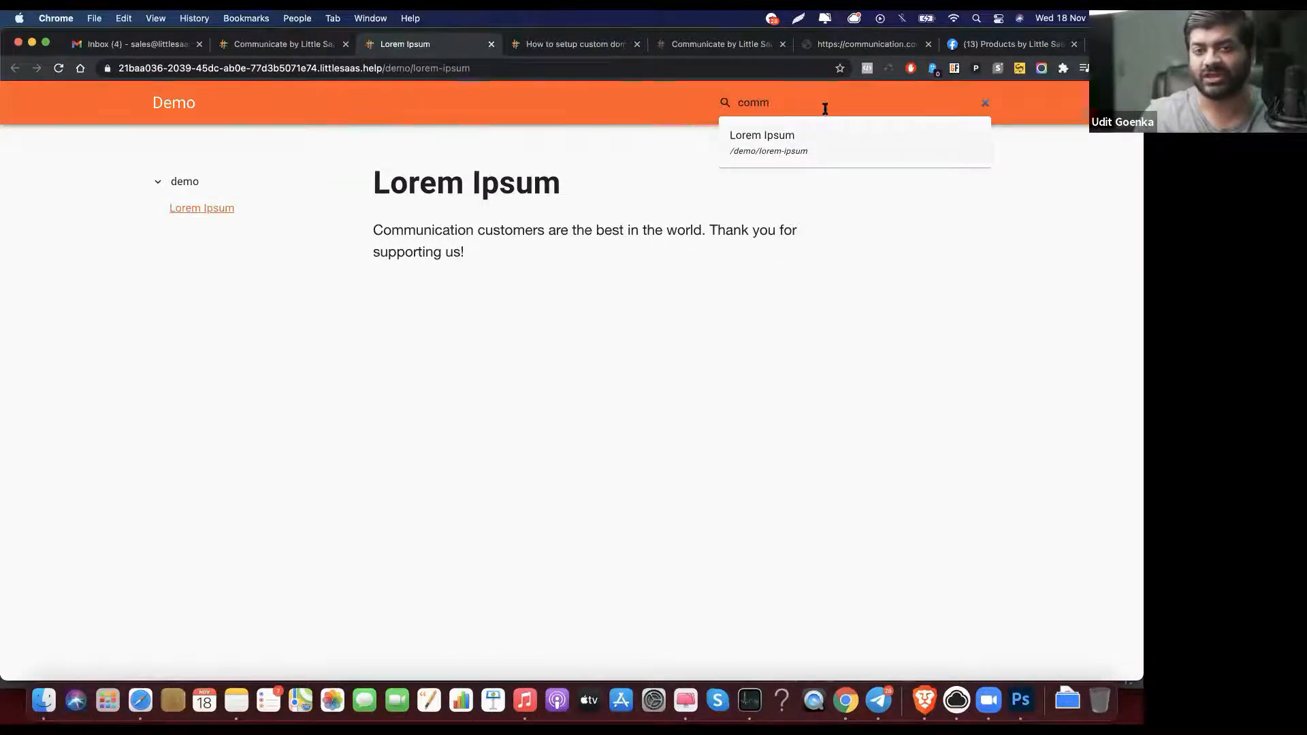
Step: Open the Lorem Ipsum search result, then close the live site and return to the dashboard
{"action": "left_click", "coordinate": [810, 133]}
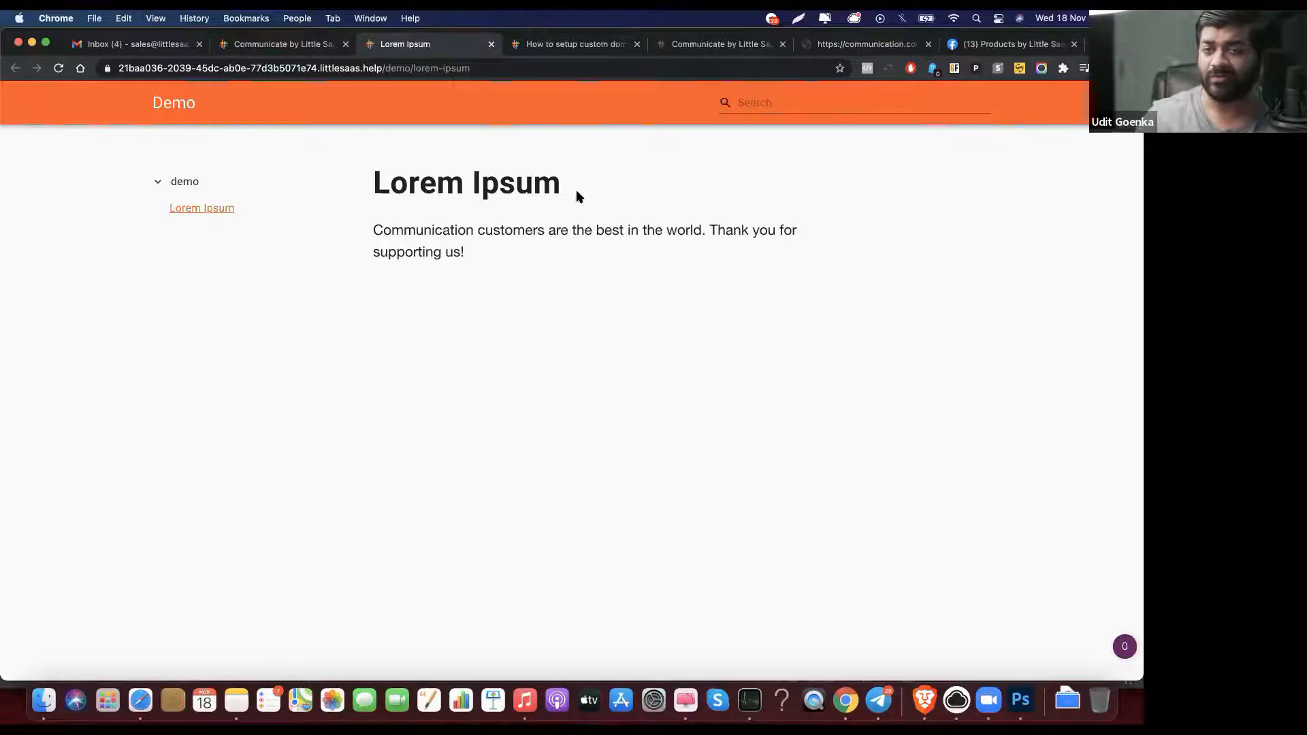
{"action": "left_click", "coordinate": [491, 45]}
{"action": "left_click", "coordinate": [305, 48]}
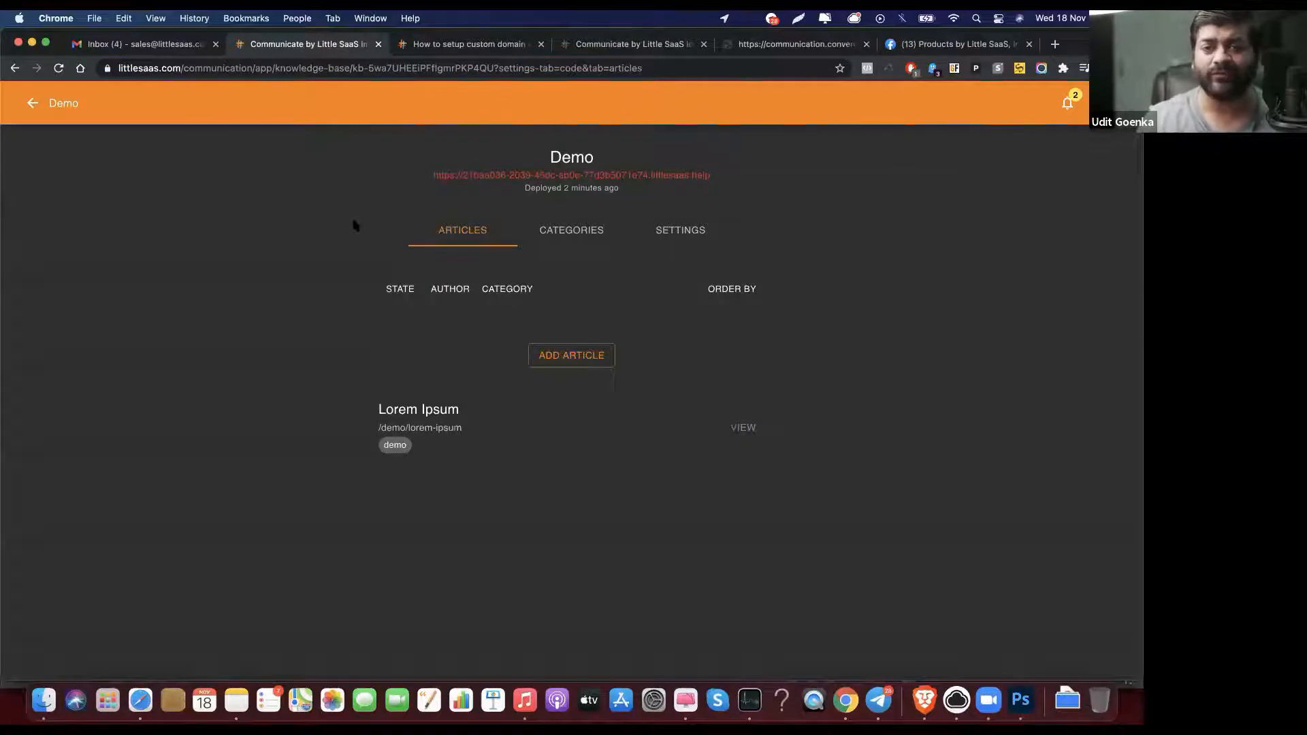
Step: View the Little SaaS Website widget's settings in the Widgets section, then revisit the custom-domain help article
{"action": "left_click", "coordinate": [33, 104]}
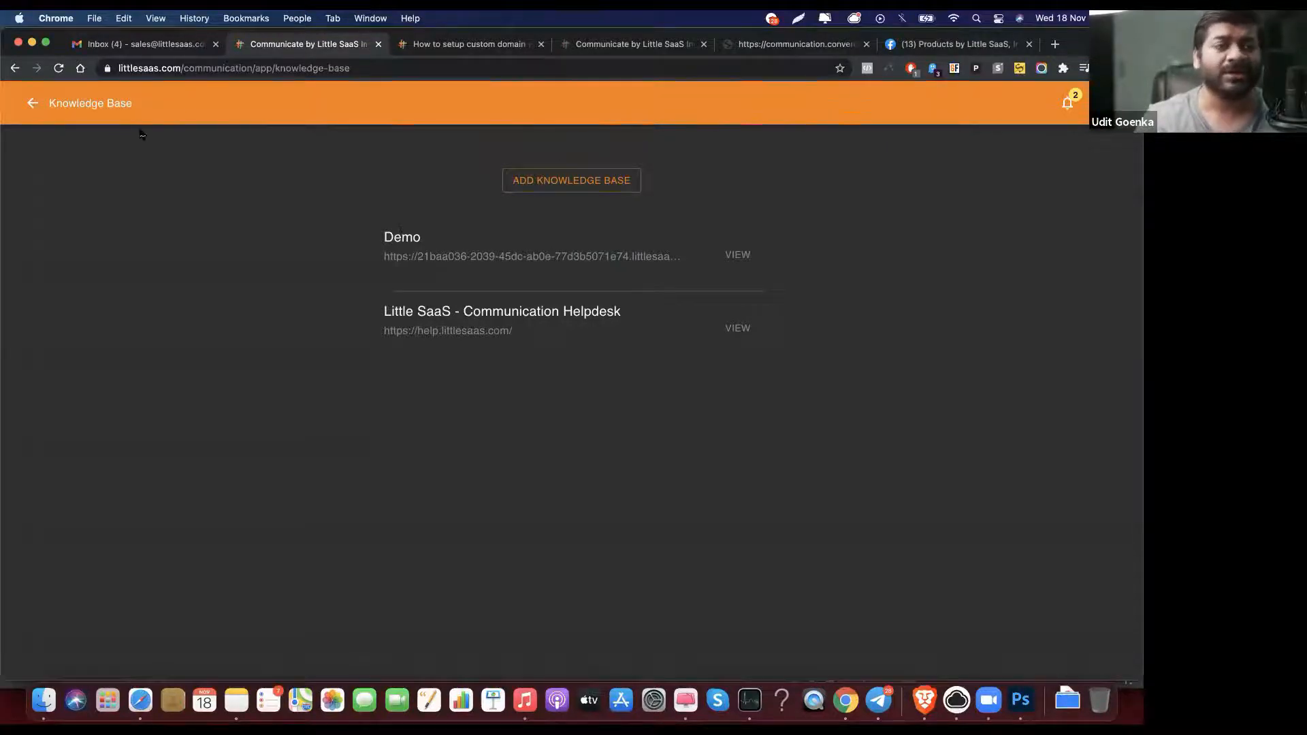
{"action": "left_click", "coordinate": [28, 102]}
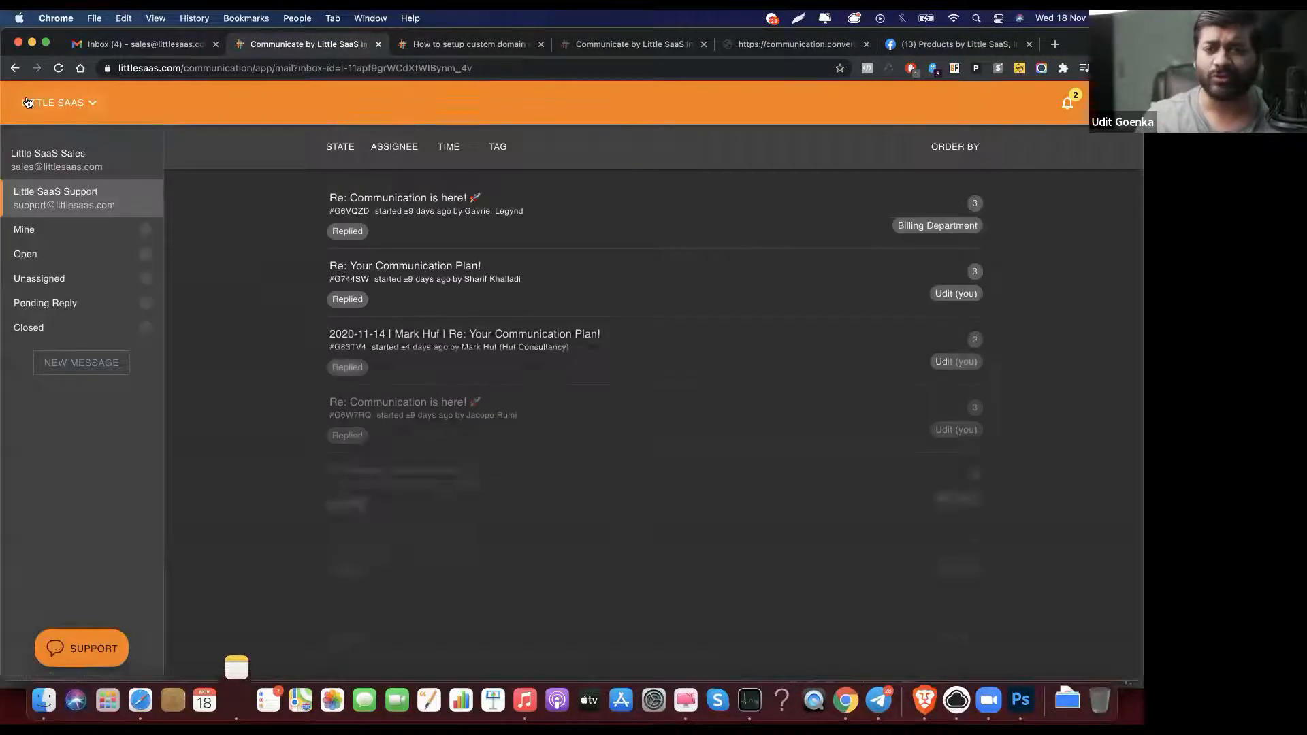
{"action": "left_click", "coordinate": [30, 102]}
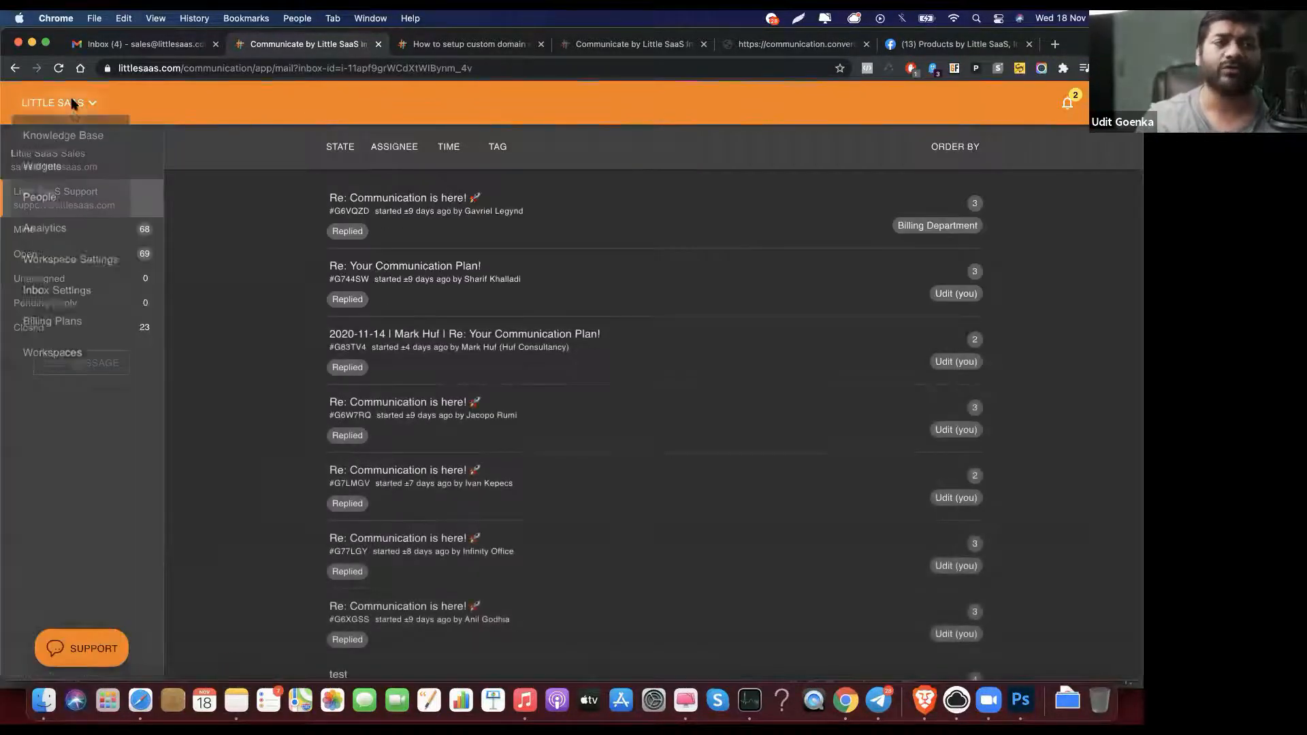
{"action": "left_click", "coordinate": [91, 175]}
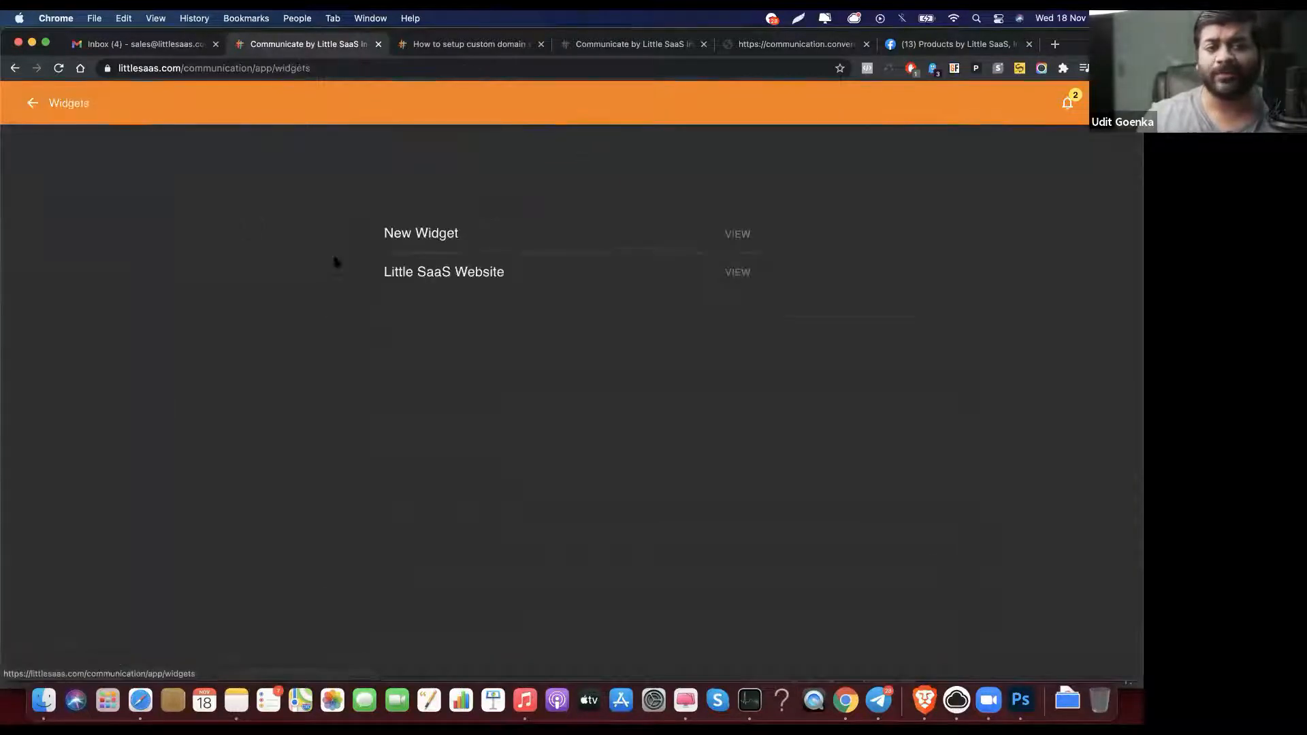
{"action": "left_click", "coordinate": [738, 271]}
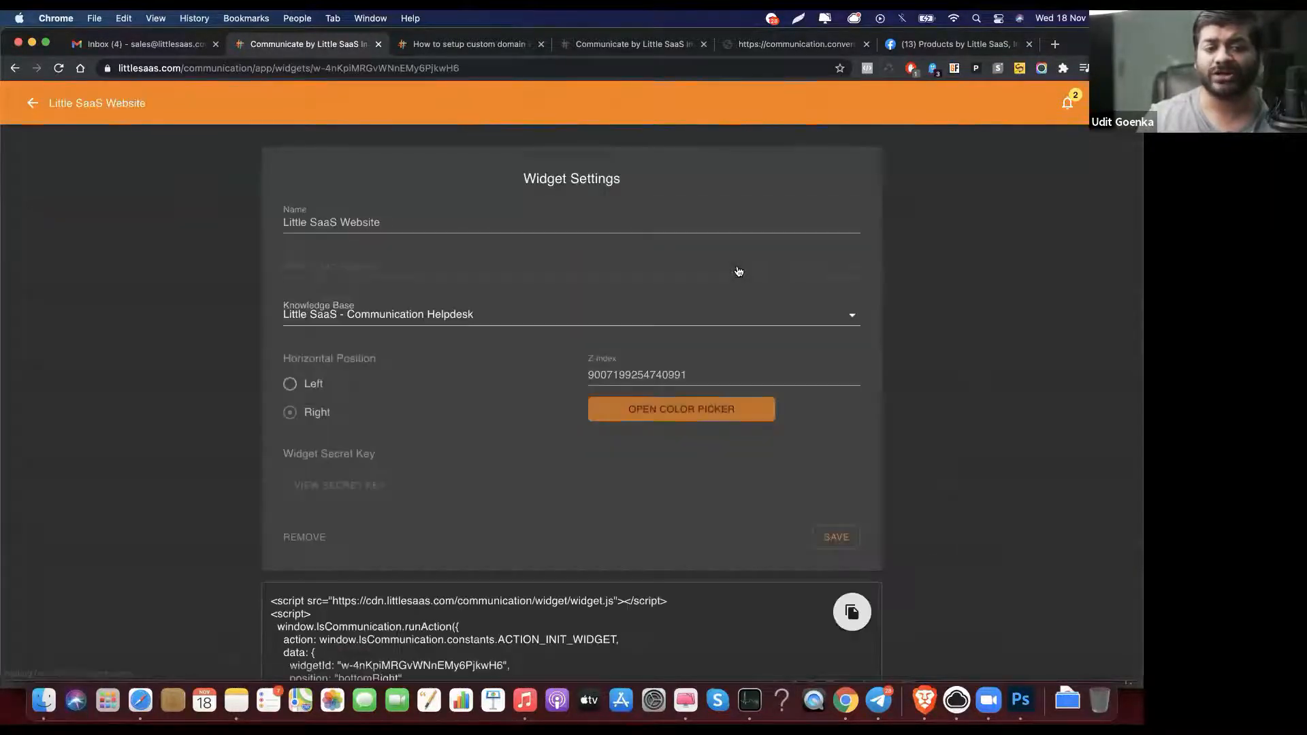
{"action": "left_click", "coordinate": [483, 50]}
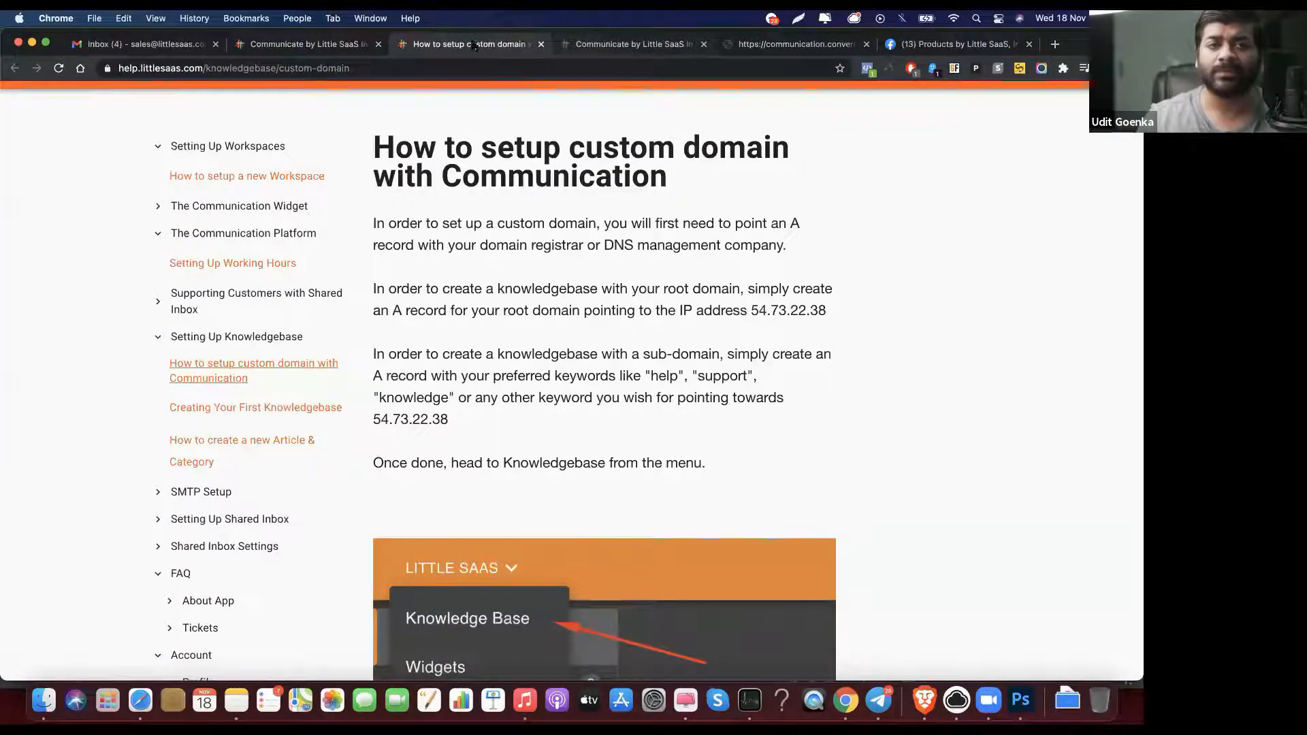
{"action": "left_click", "coordinate": [605, 46]}
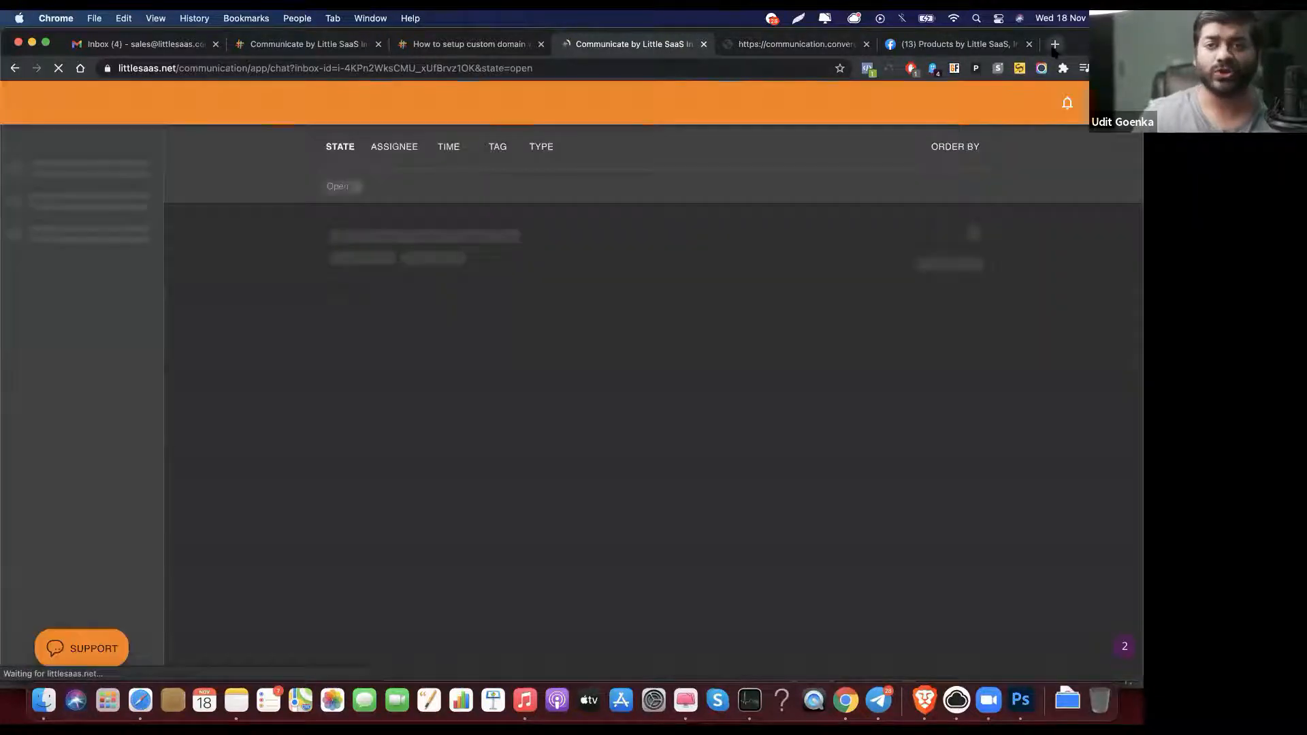
Step: Load help.pitchground.com in a new browser tab
{"action": "left_click", "coordinate": [1054, 45]}
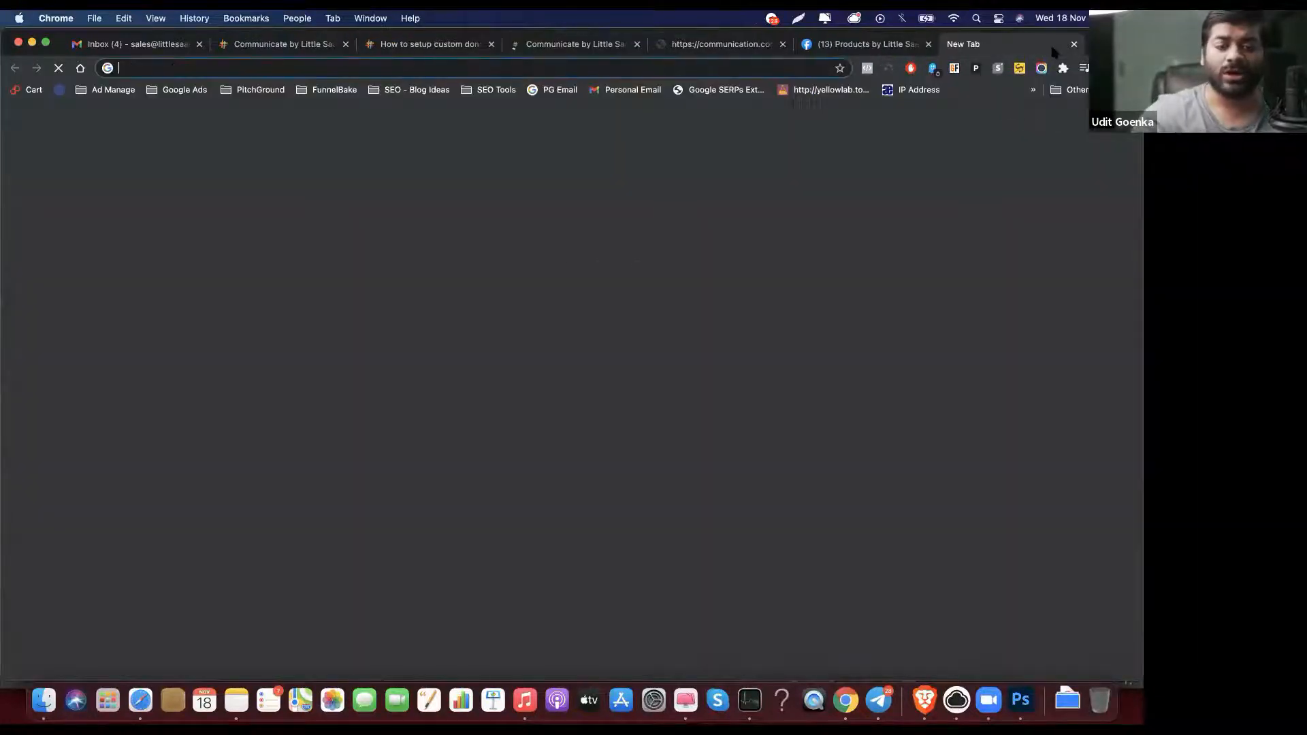
{"action": "type", "text": "help.l"}
{"action": "key", "text": "BackSpace"}
{"action": "key", "text": "BackSpace"}
{"action": "type", "text": "p"}
{"action": "key", "text": "Return"}
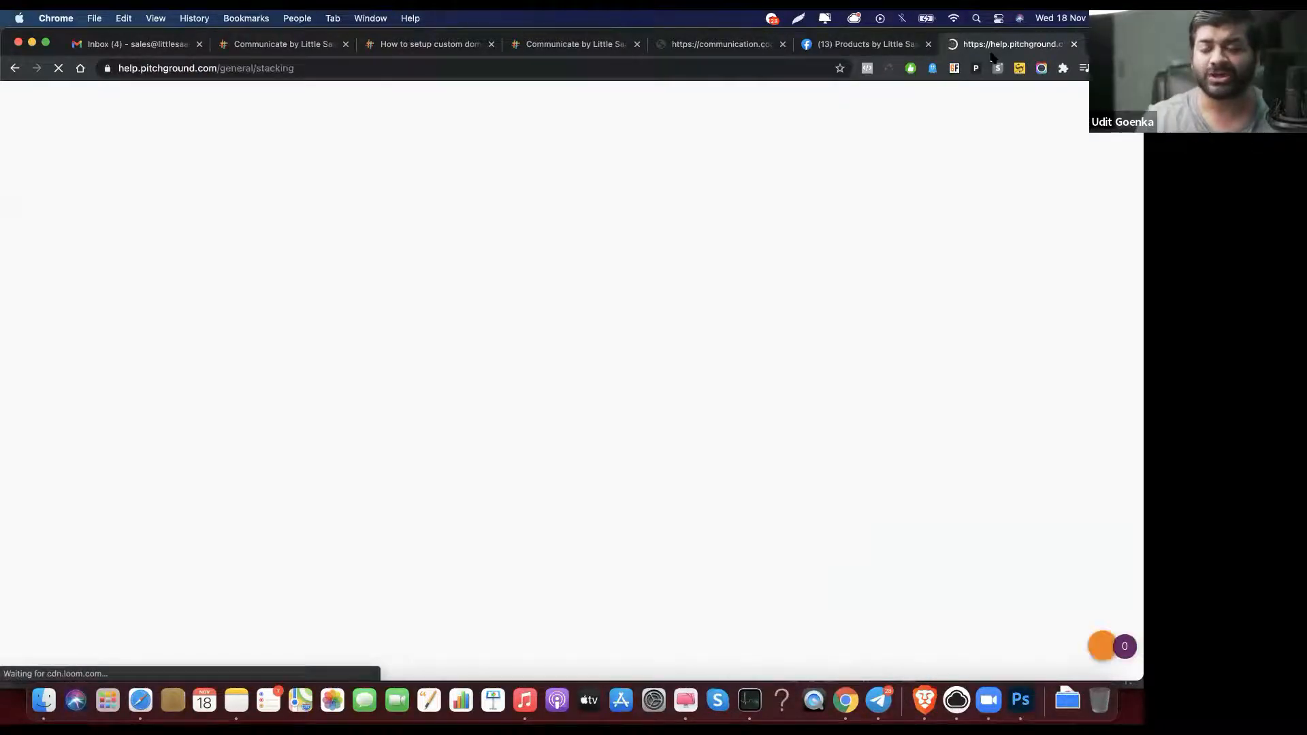
Step: Open the support widget, browse the Charge back article, search 'purchase' and 'supp', and open the redeeming article
{"action": "left_click", "coordinate": [1065, 655]}
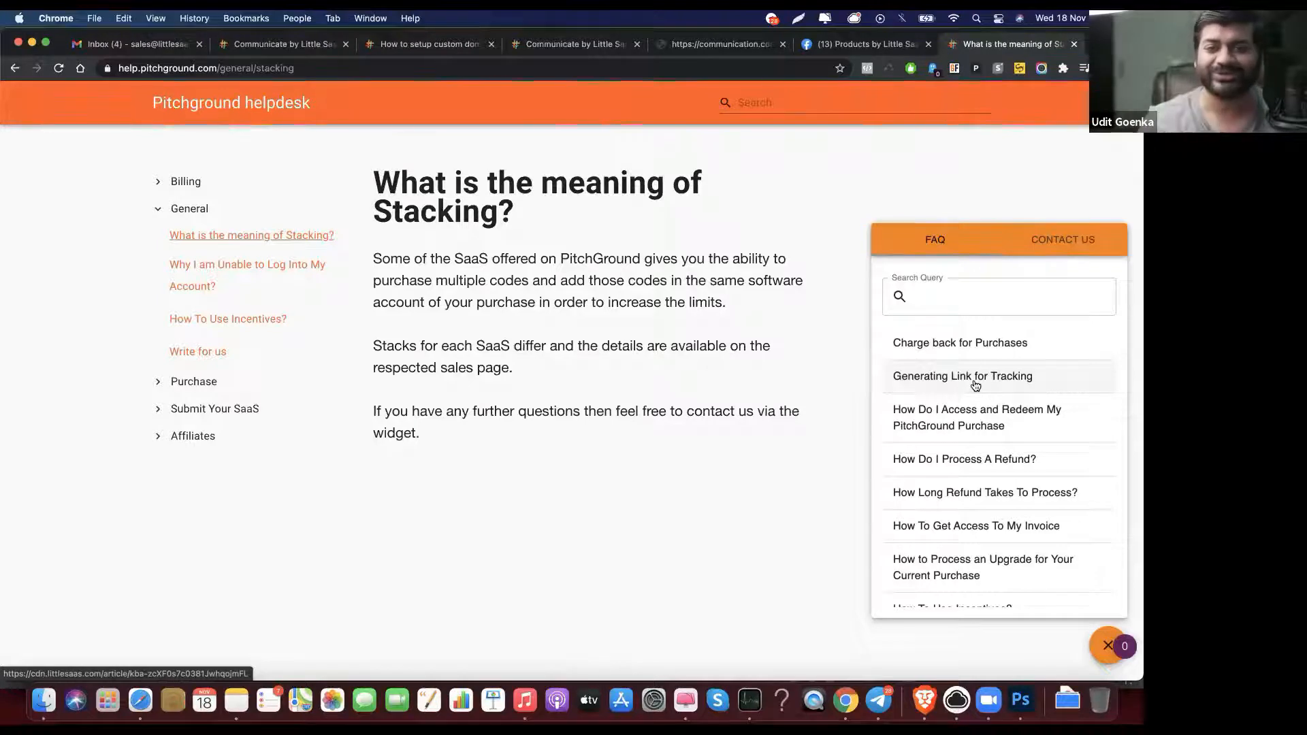
{"action": "left_click", "coordinate": [989, 344]}
{"action": "left_click", "coordinate": [939, 281]}
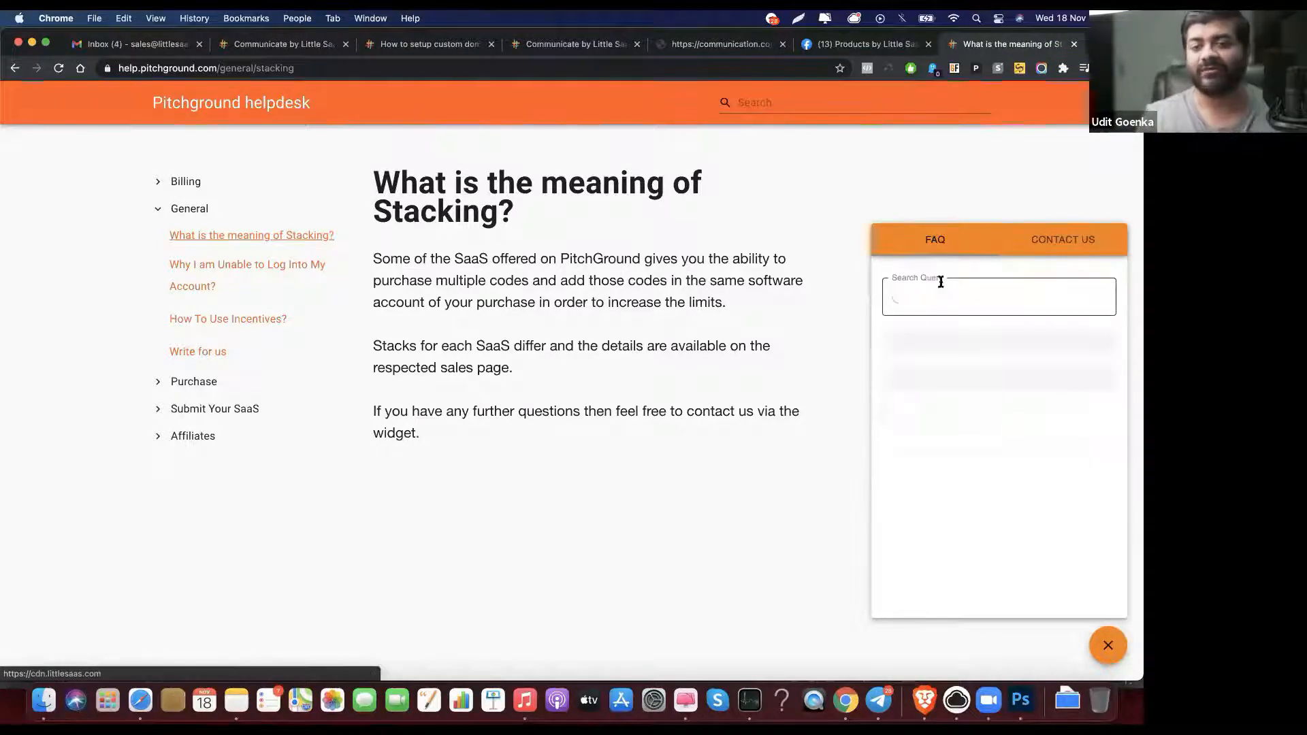
{"action": "type", "text": "purchase"}
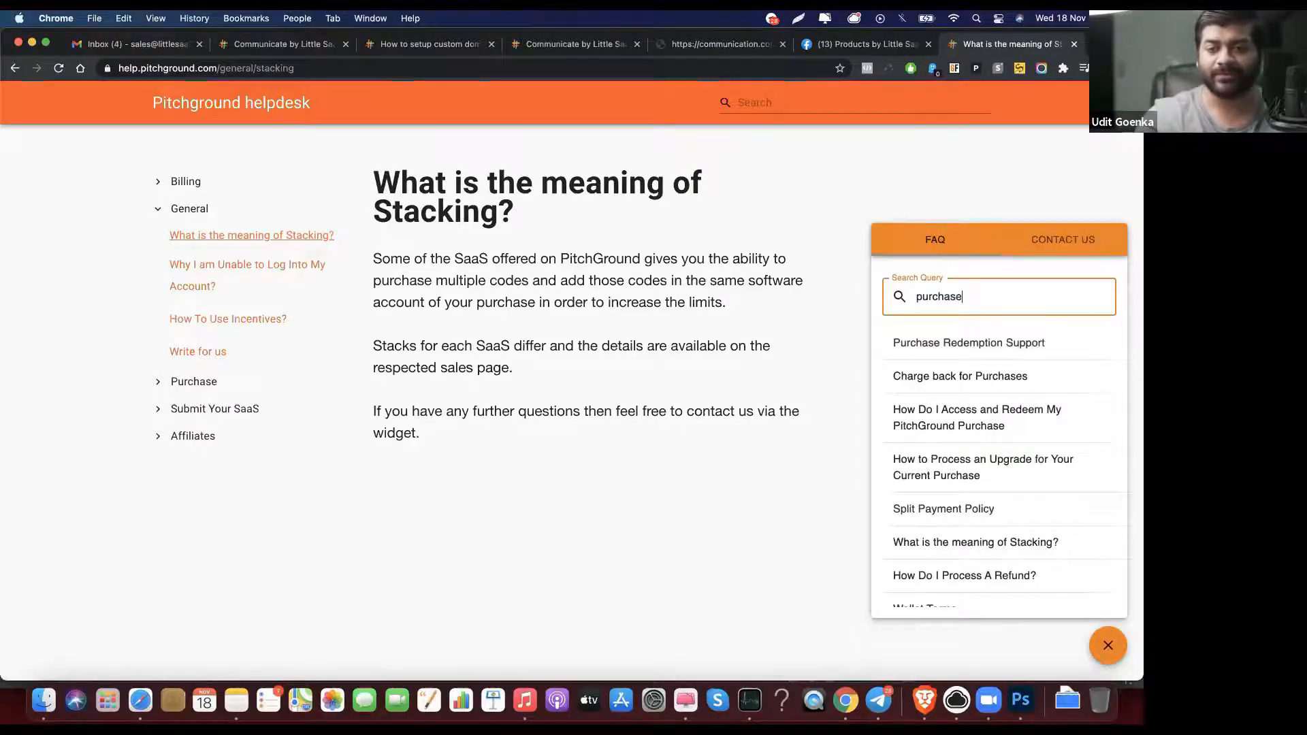
{"action": "key", "text": "super+a"}
{"action": "key", "text": "BackSpace"}
{"action": "type", "text": "supp"}
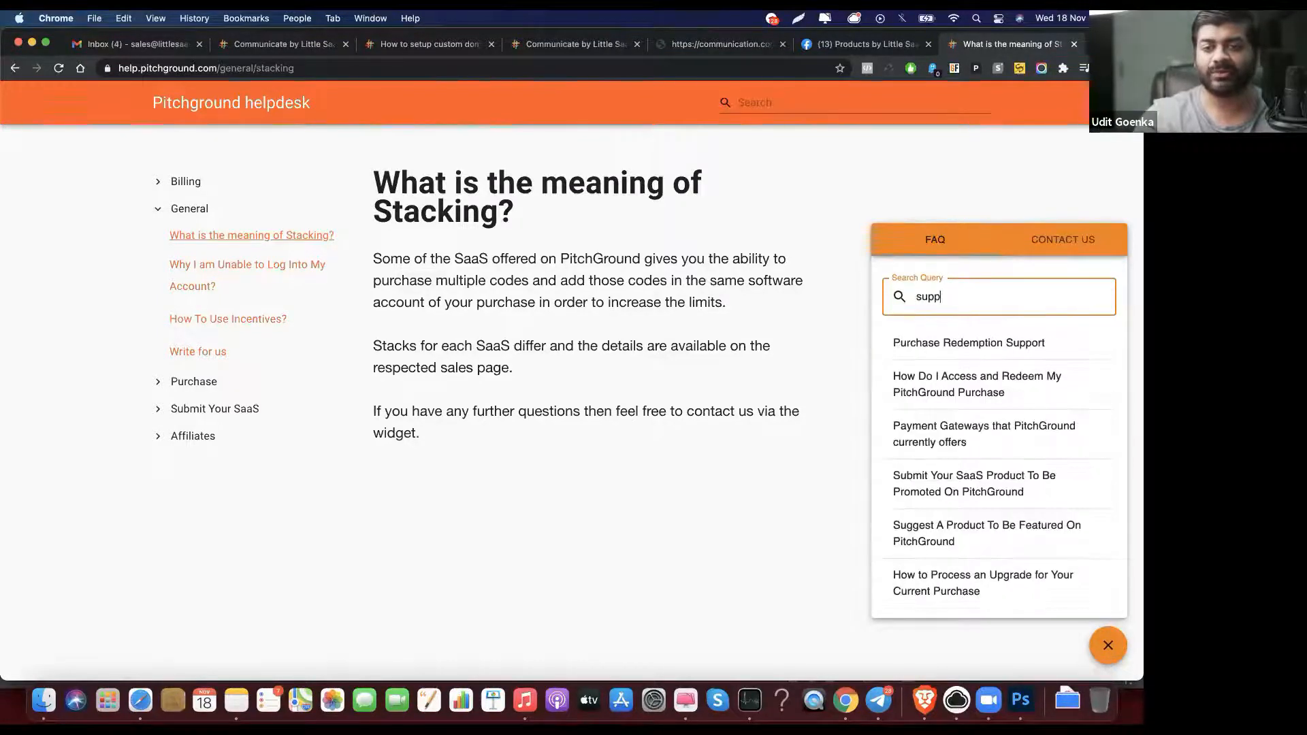
{"action": "key", "text": "super+a"}
{"action": "key", "text": "BackSpace"}
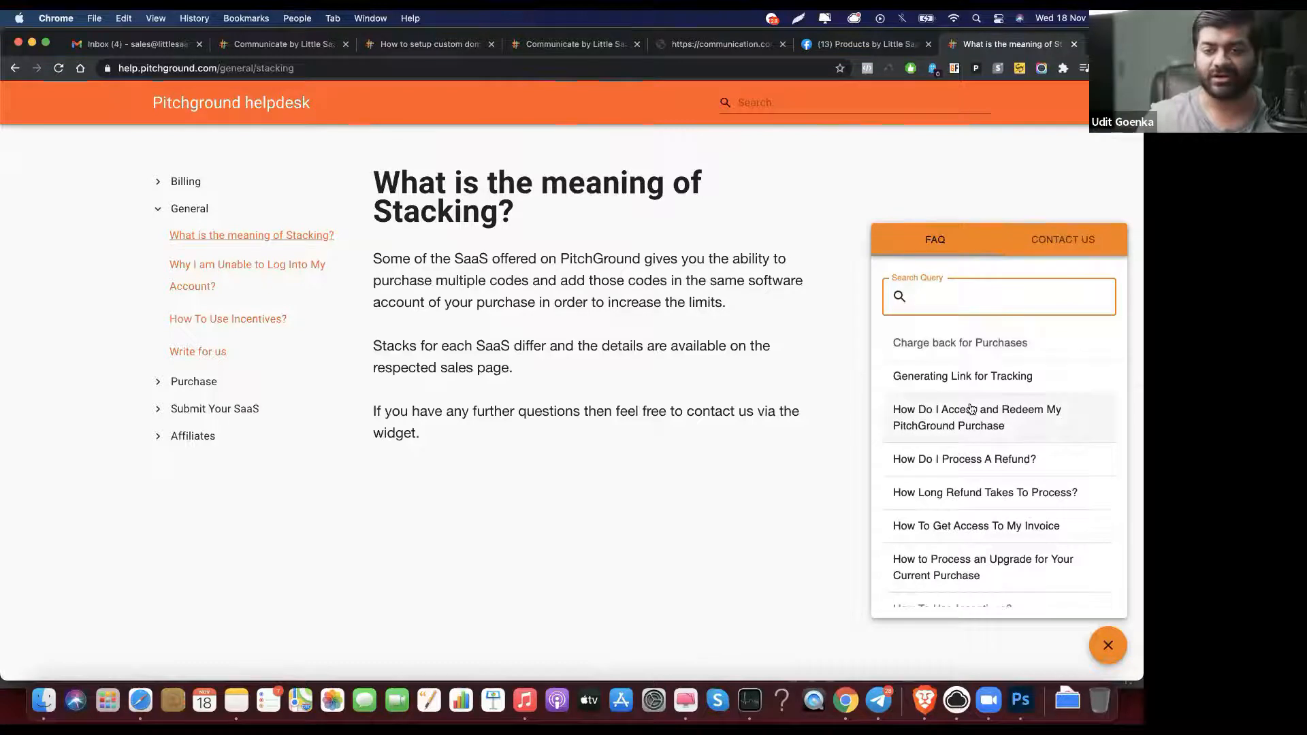
{"action": "left_click", "coordinate": [970, 407]}
Step: Look at the widget's Contact Us form, close the widget, and return to the website widget settings
{"action": "left_click", "coordinate": [1051, 239]}
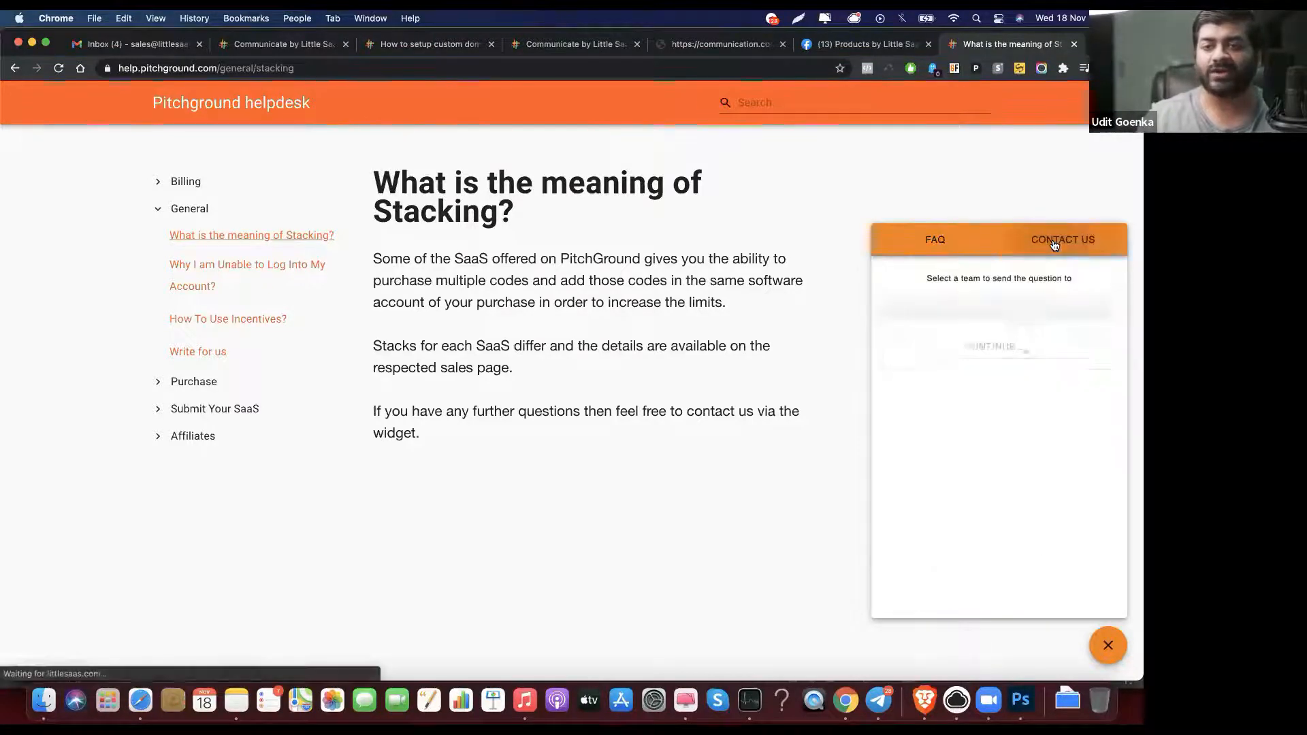
{"action": "left_click", "coordinate": [930, 253]}
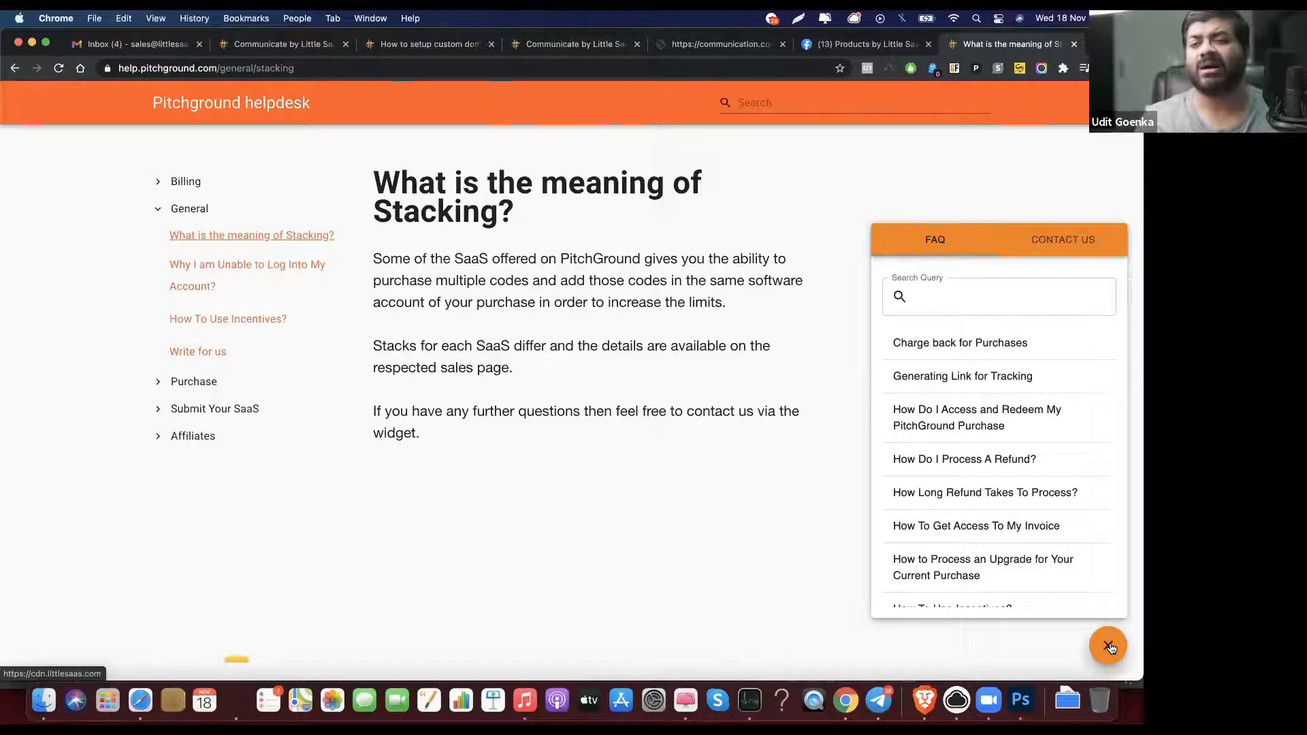
{"action": "left_click", "coordinate": [1109, 648]}
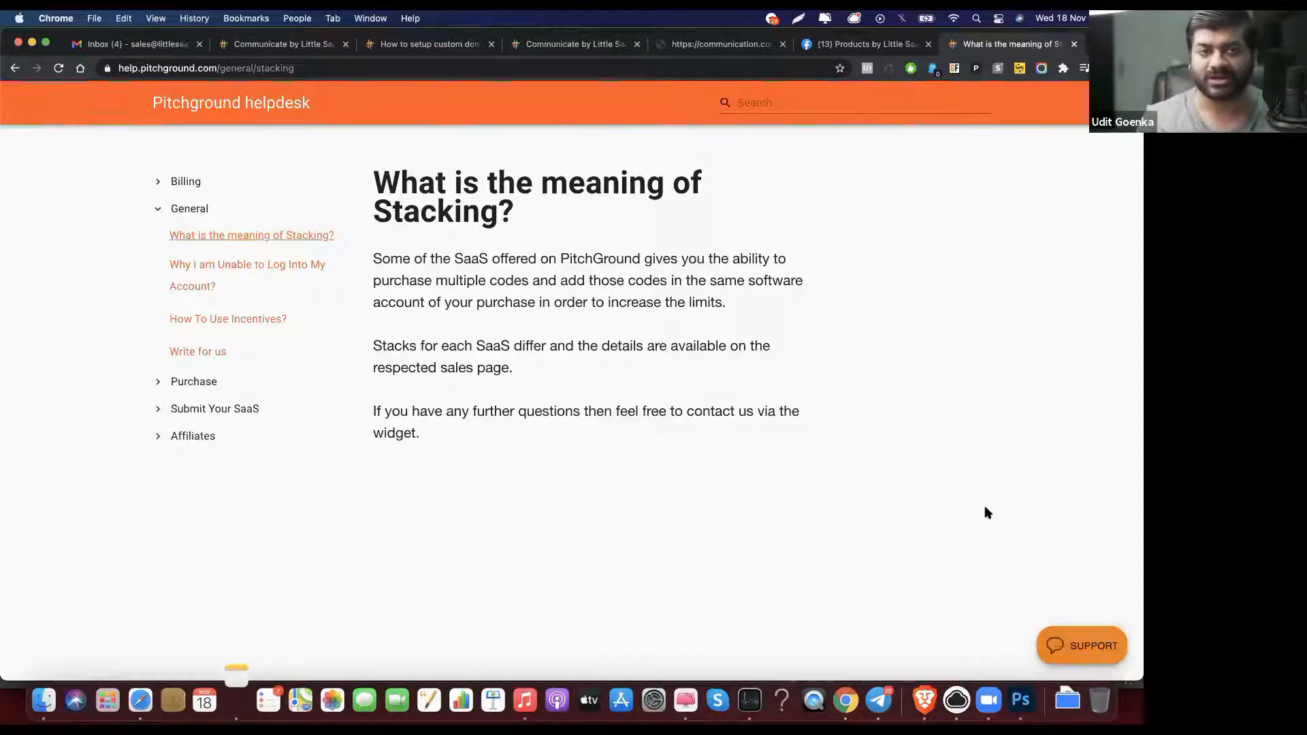
{"action": "left_click", "coordinate": [248, 44]}
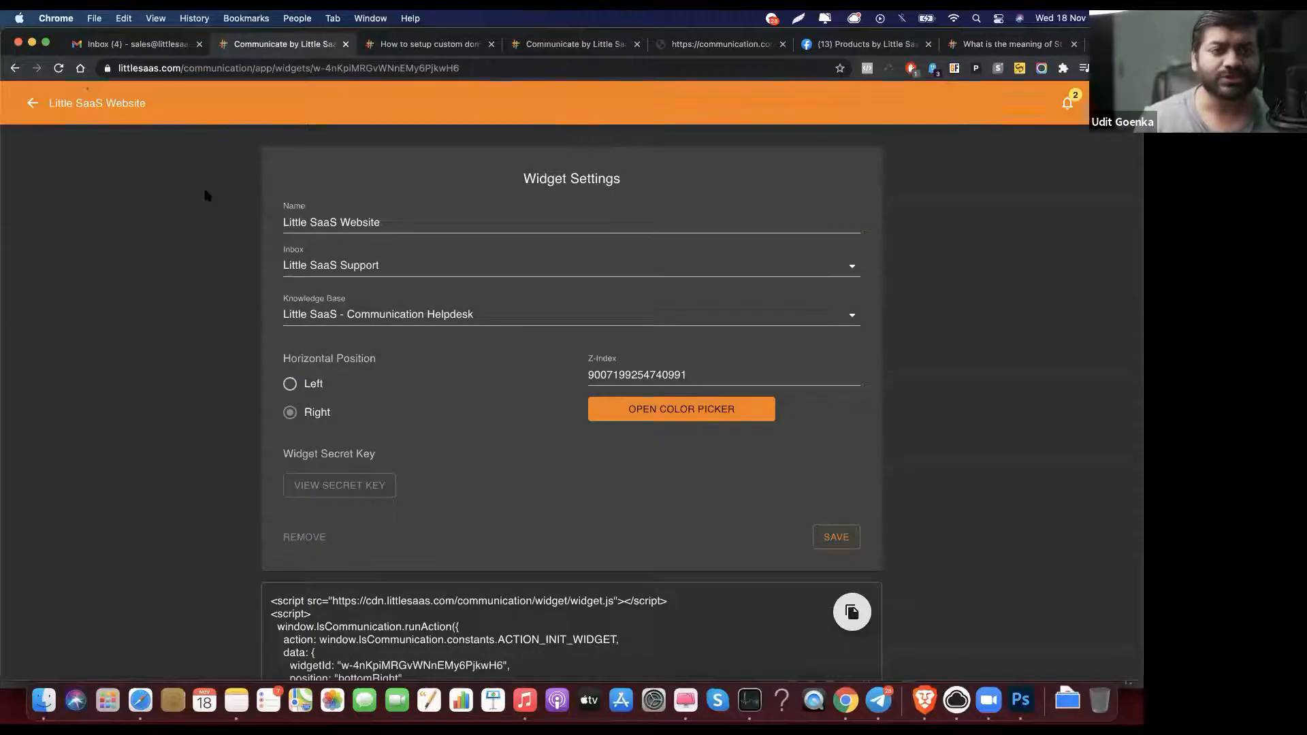
{"action": "scroll", "coordinate": [571, 300], "scroll_direction": "down", "scroll_amount": 2}
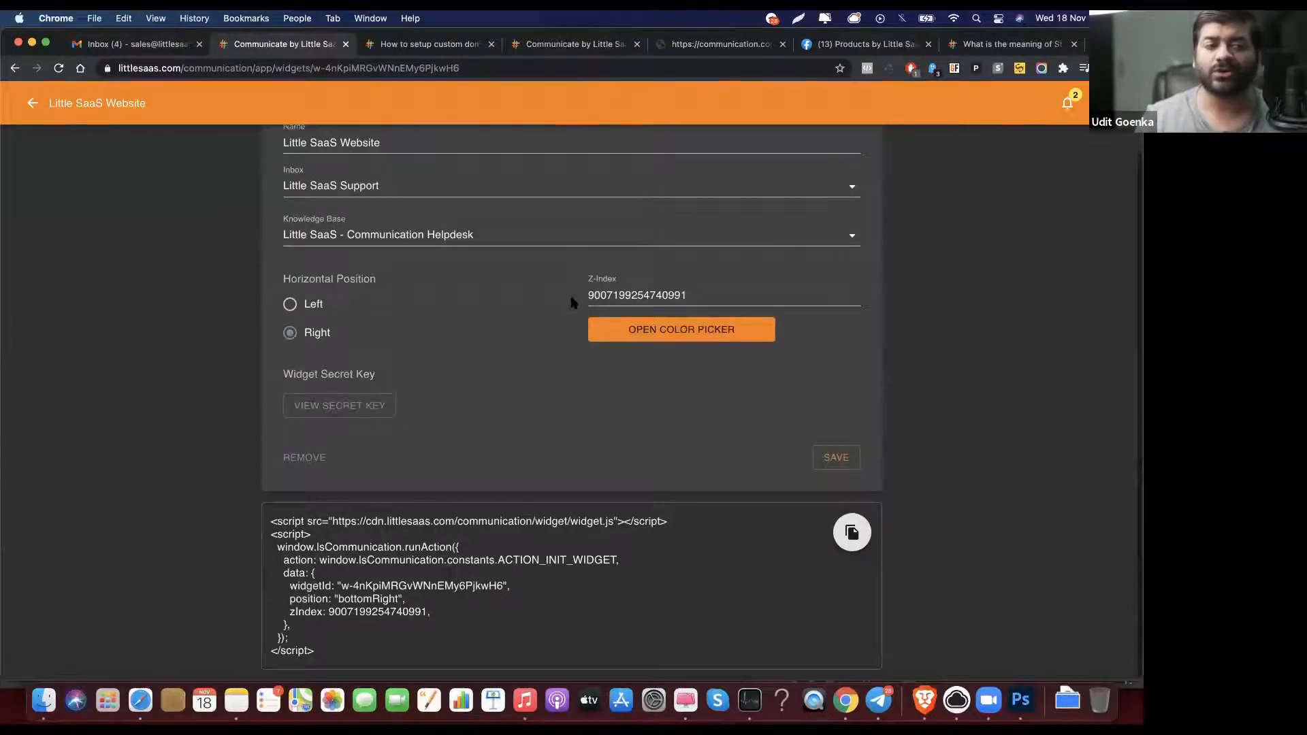
{"action": "scroll", "coordinate": [393, 259], "scroll_direction": "up", "scroll_amount": 2}
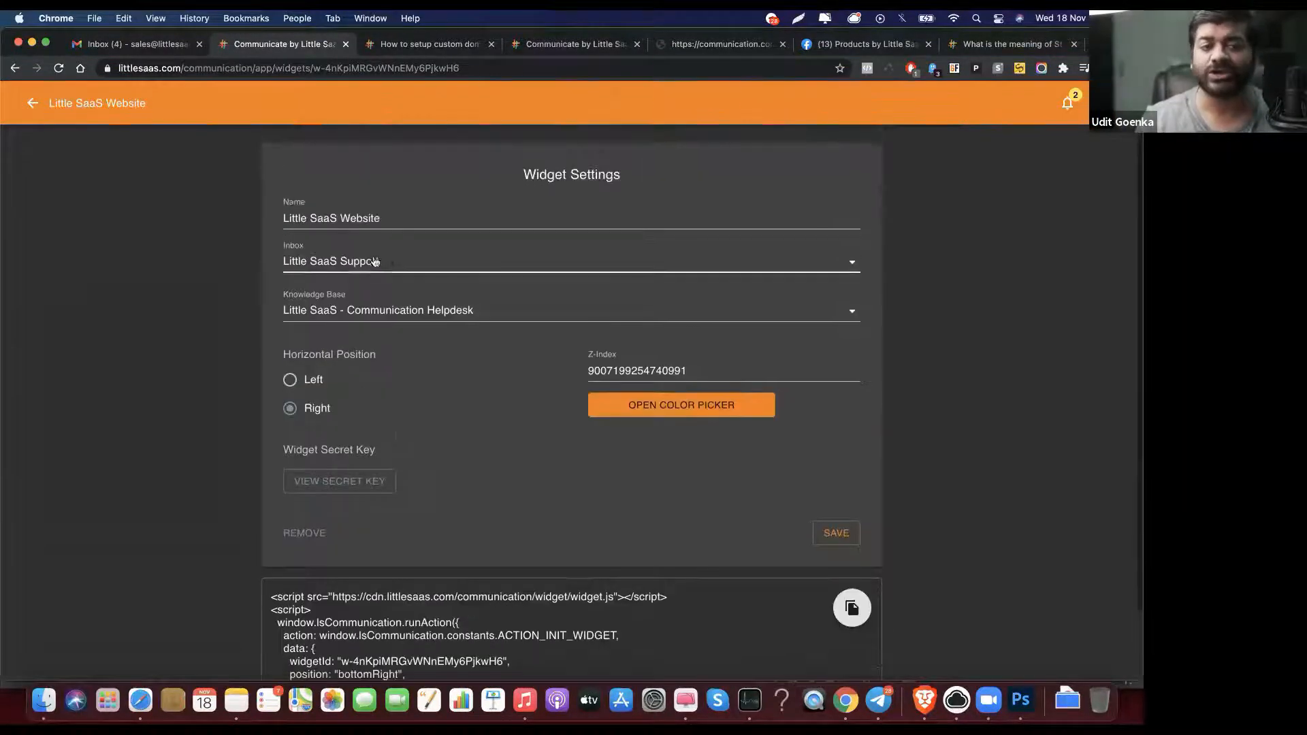
{"action": "left_click", "coordinate": [393, 260]}
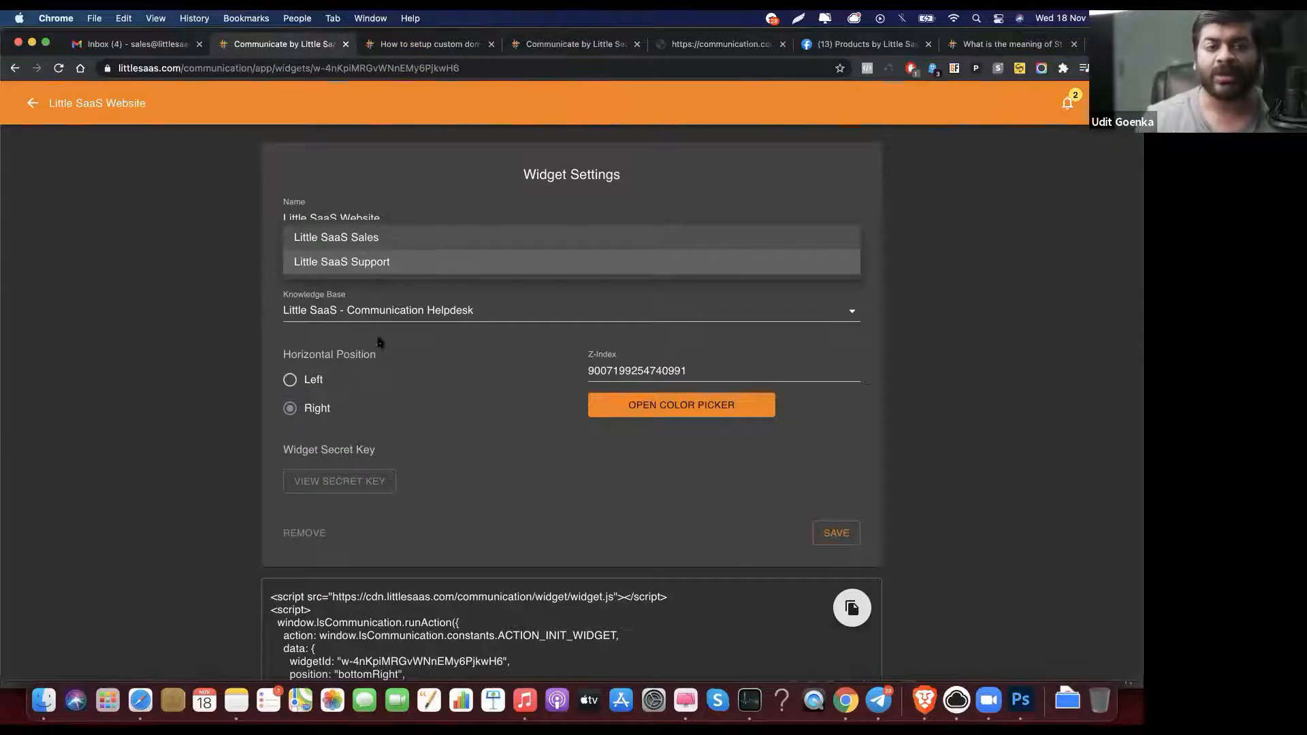
{"action": "left_click", "coordinate": [383, 317]}
{"action": "left_click", "coordinate": [403, 311]}
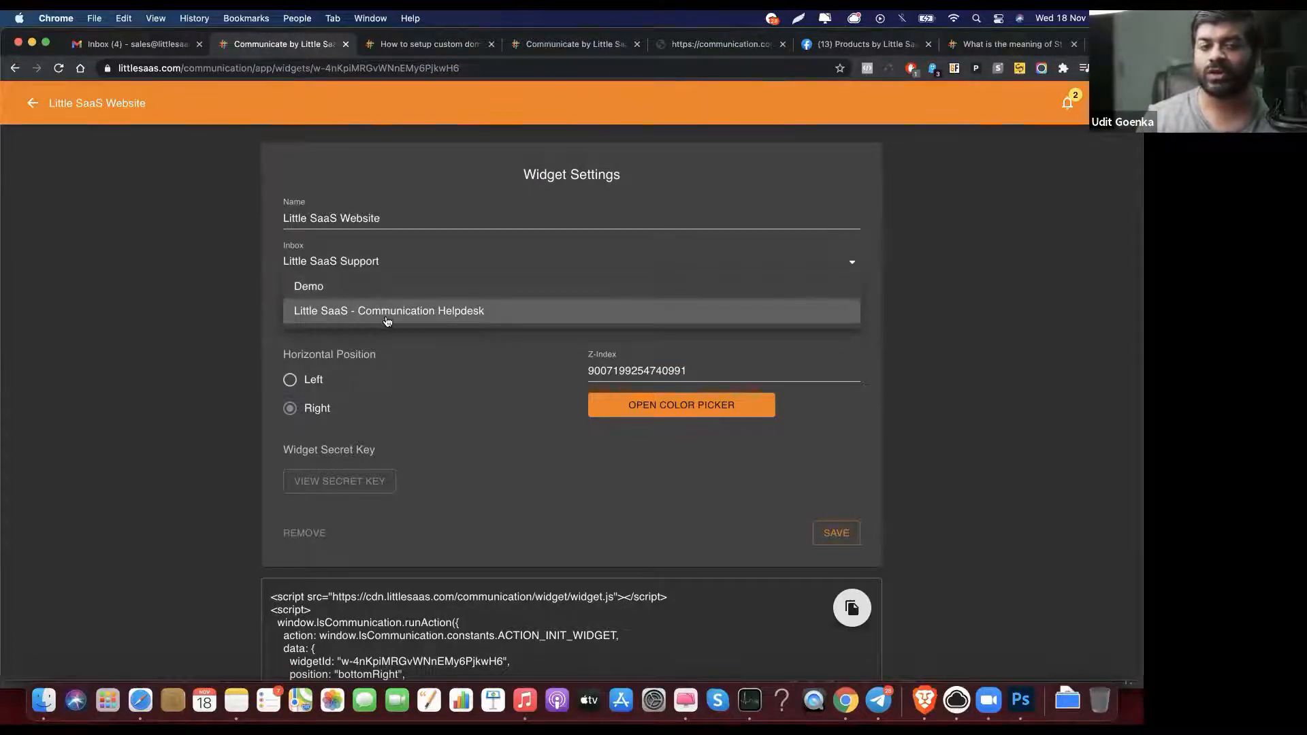
{"action": "left_click", "coordinate": [316, 303]}
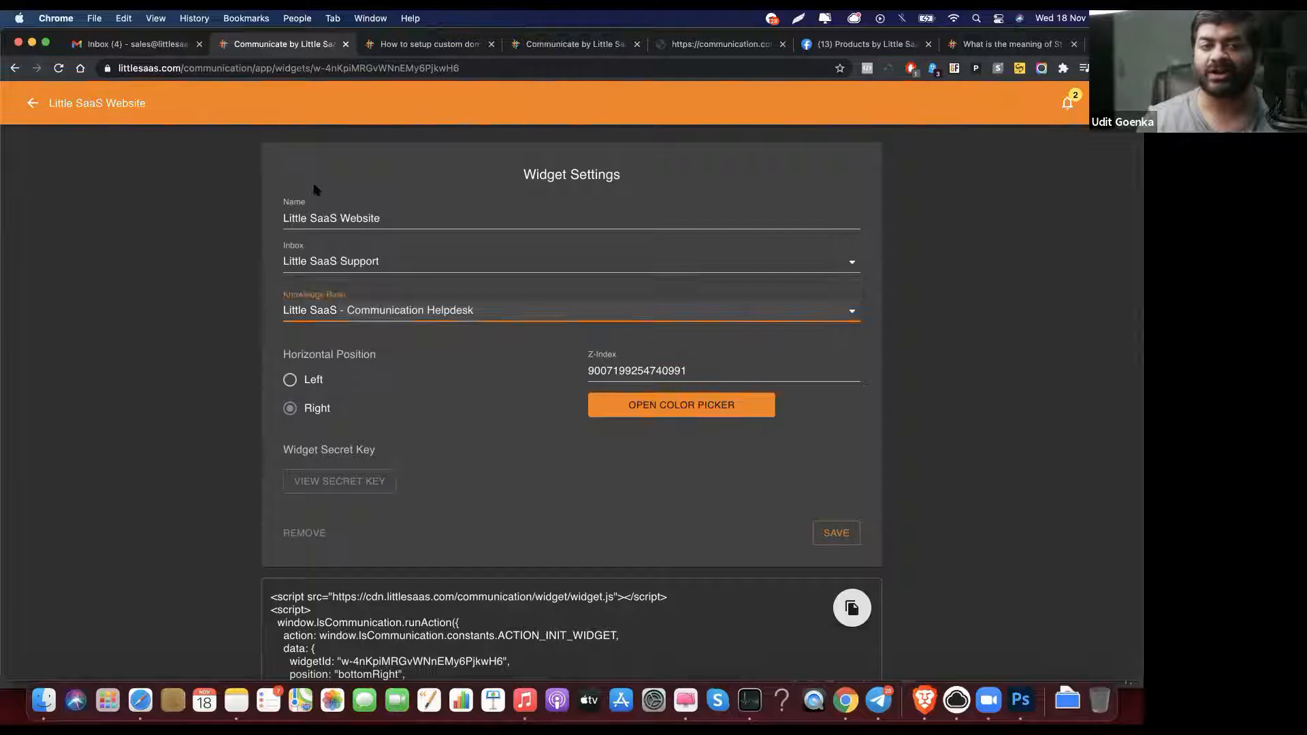
{"action": "left_click", "coordinate": [961, 45]}
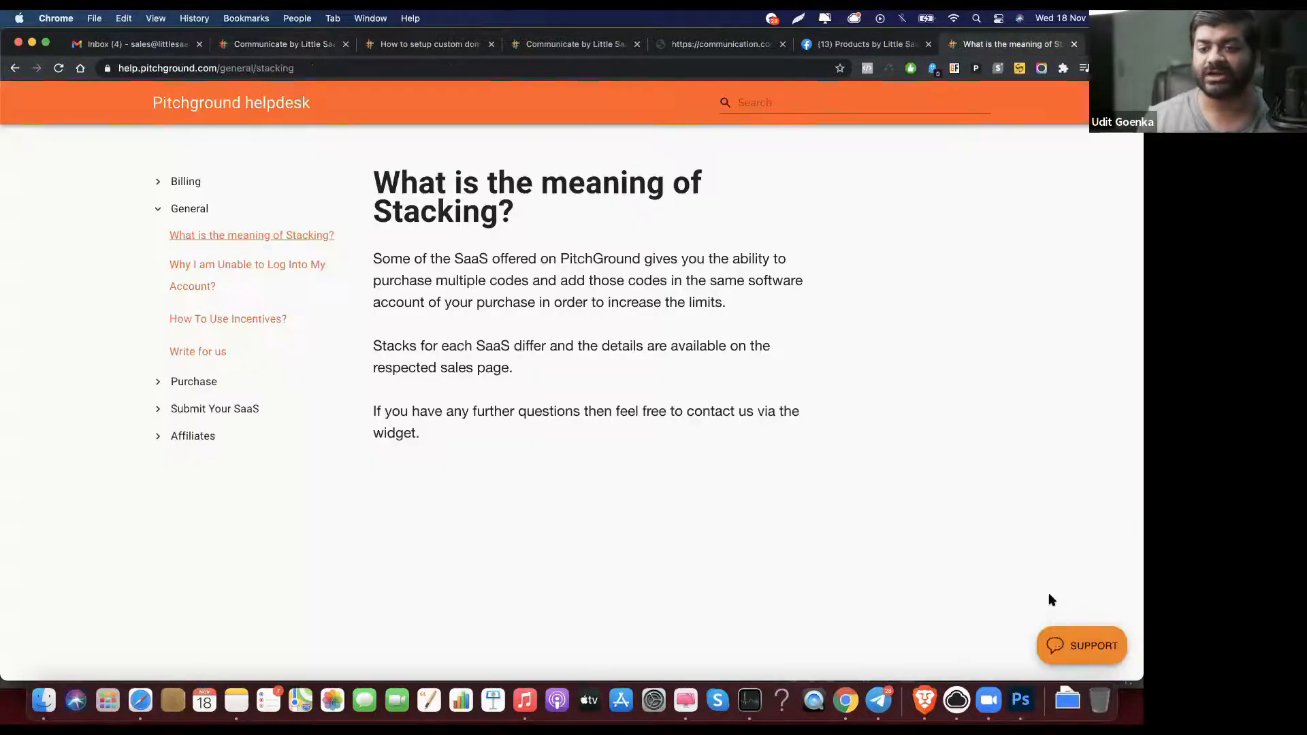
{"action": "left_click", "coordinate": [1064, 641]}
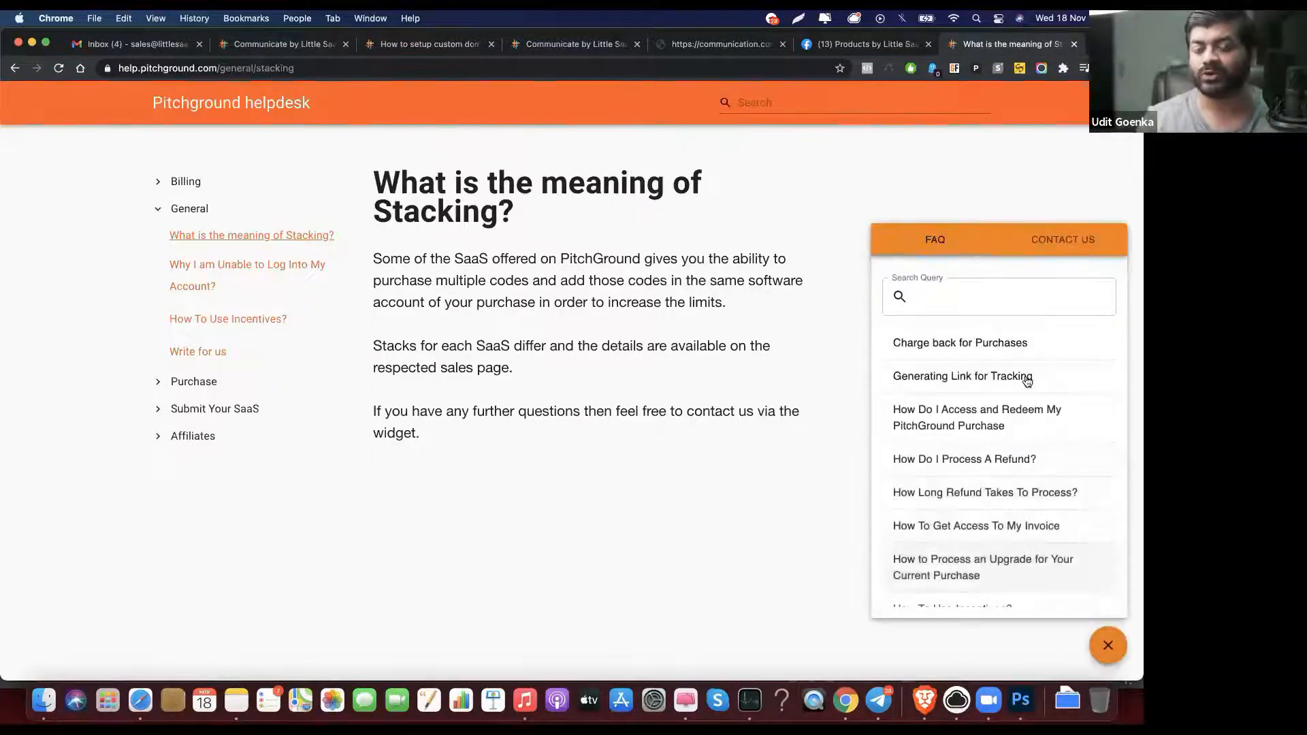
{"action": "left_click", "coordinate": [1107, 645]}
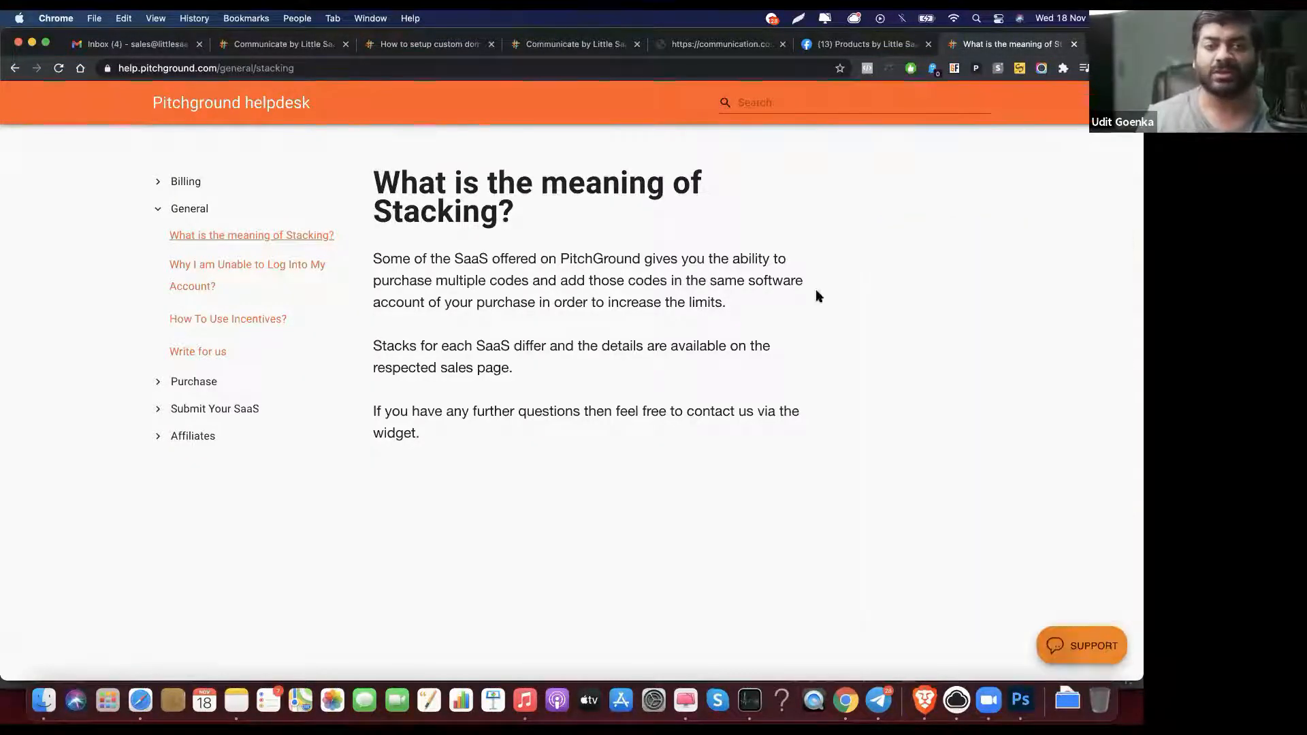
{"action": "left_click", "coordinate": [258, 44]}
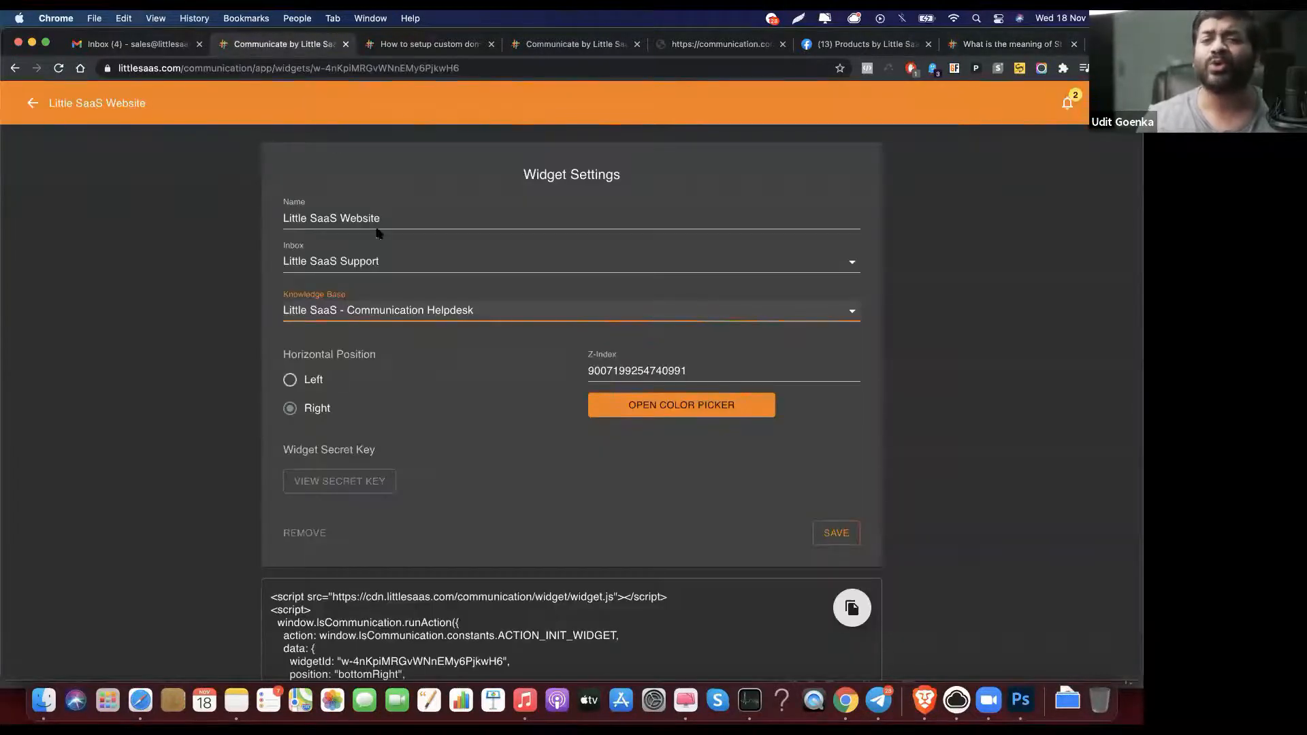
{"action": "scroll", "coordinate": [378, 232], "scroll_direction": "down", "scroll_amount": 2}
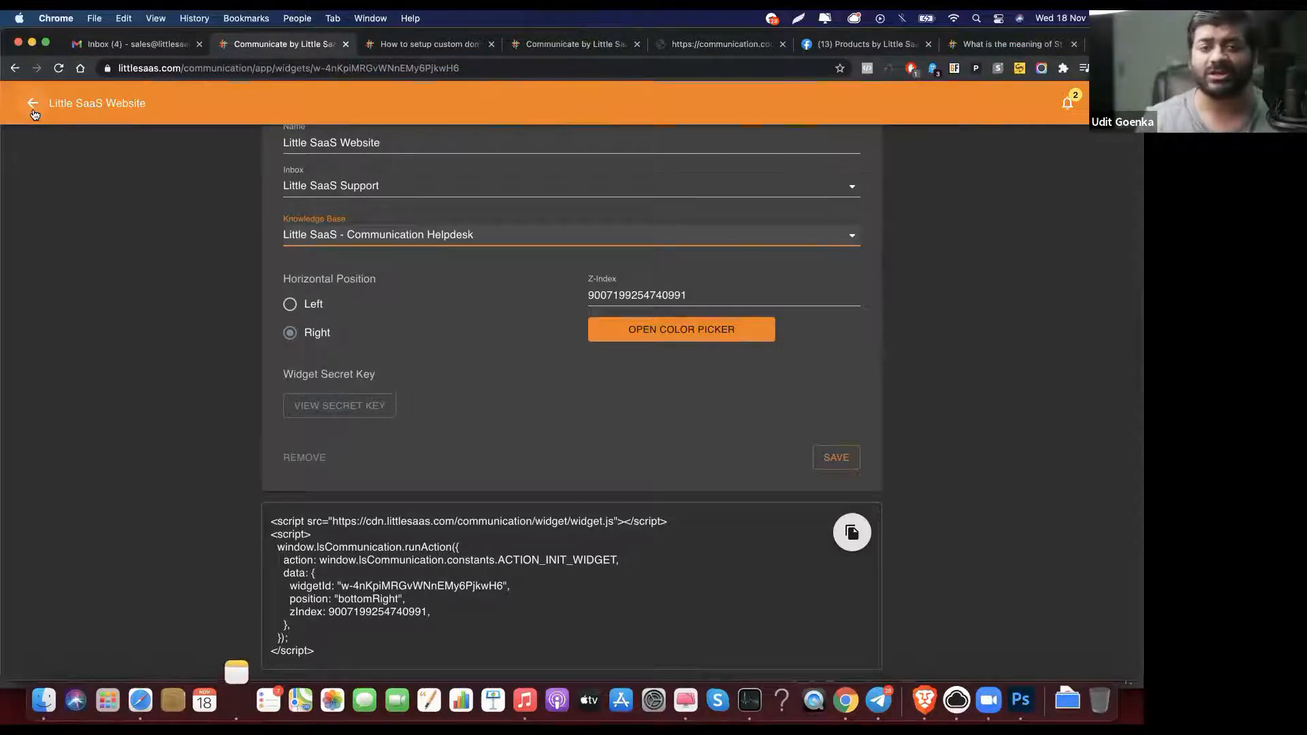
{"action": "left_click", "coordinate": [33, 109]}
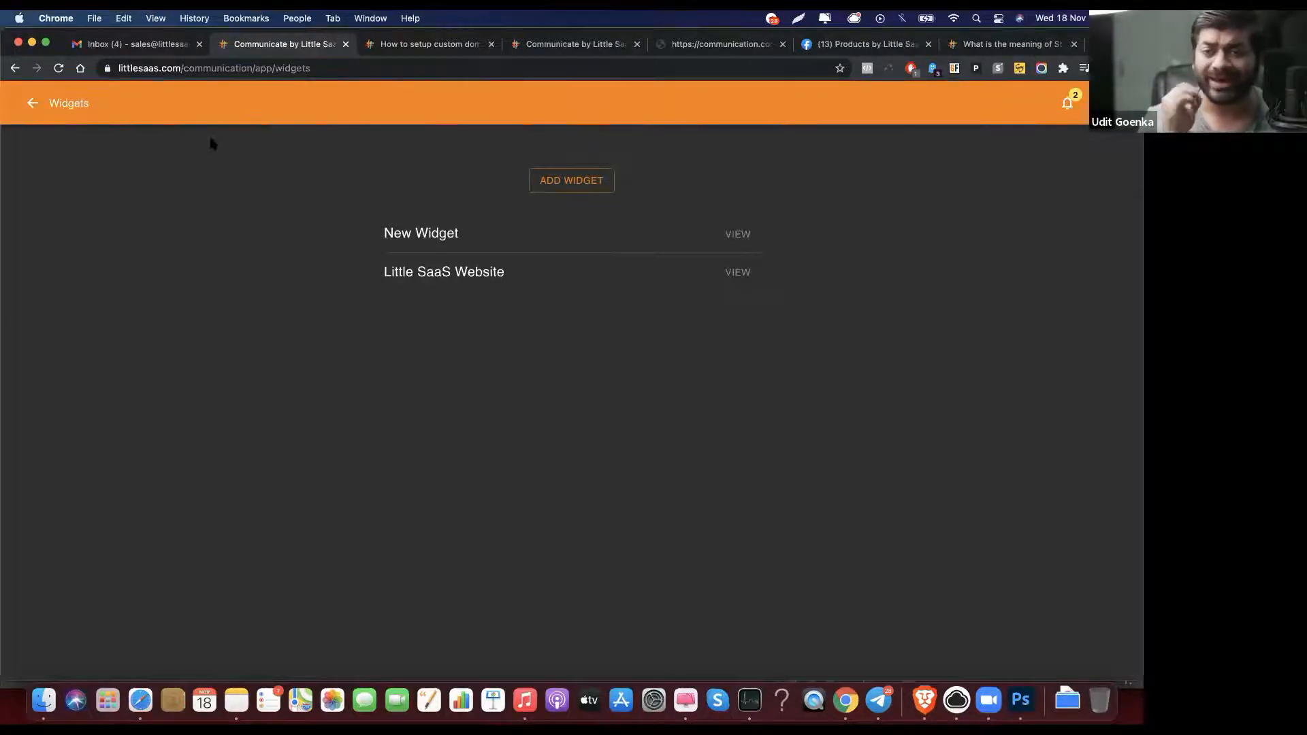
Step: Return to the inbox and open the People page from the workspace menu
{"action": "left_click", "coordinate": [37, 110]}
{"action": "left_click", "coordinate": [59, 99]}
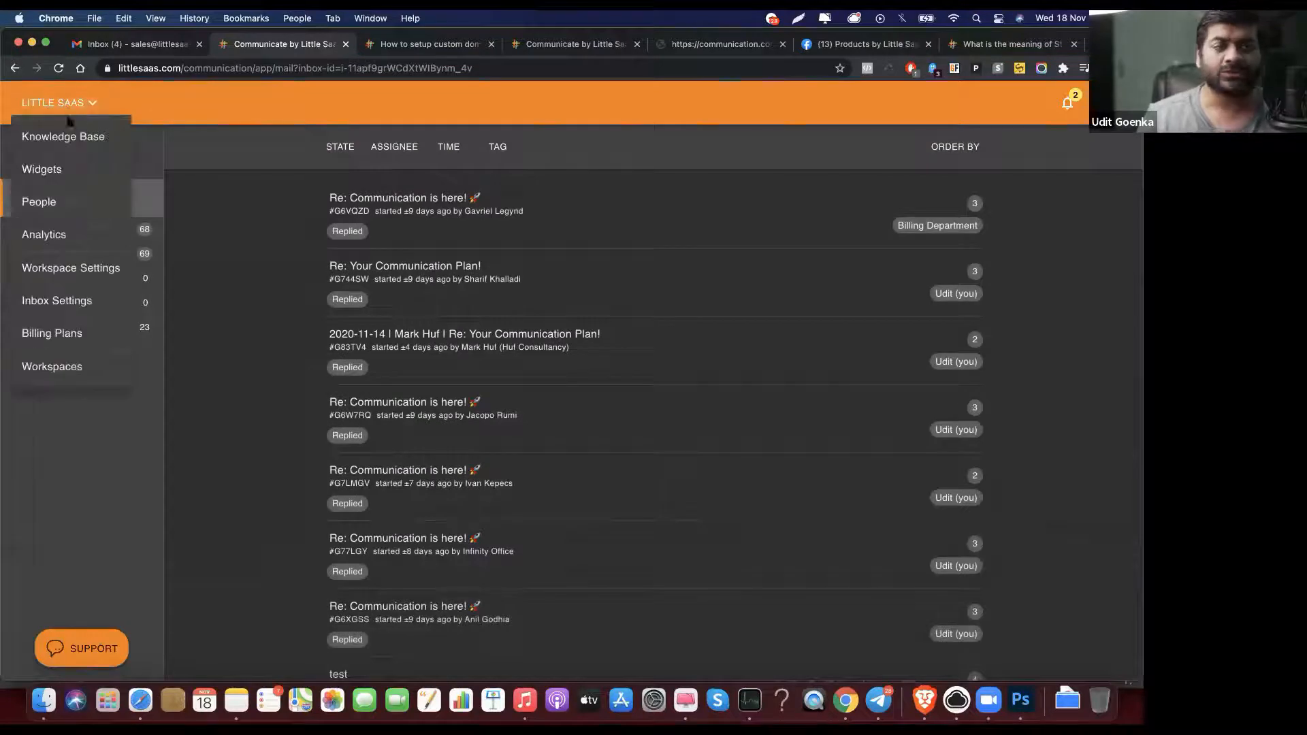
{"action": "left_click", "coordinate": [76, 200]}
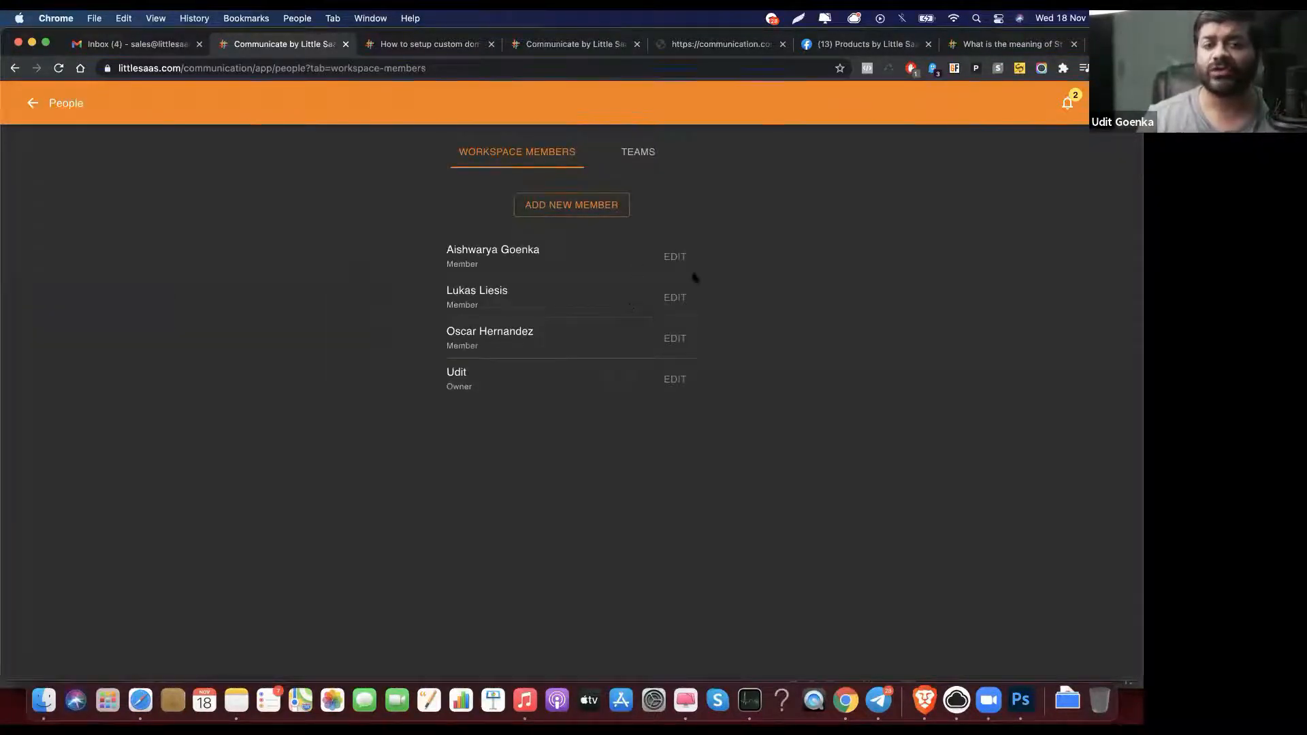
Step: Show the Teams list and inspect the Billing Department team without changes
{"action": "left_click", "coordinate": [638, 148]}
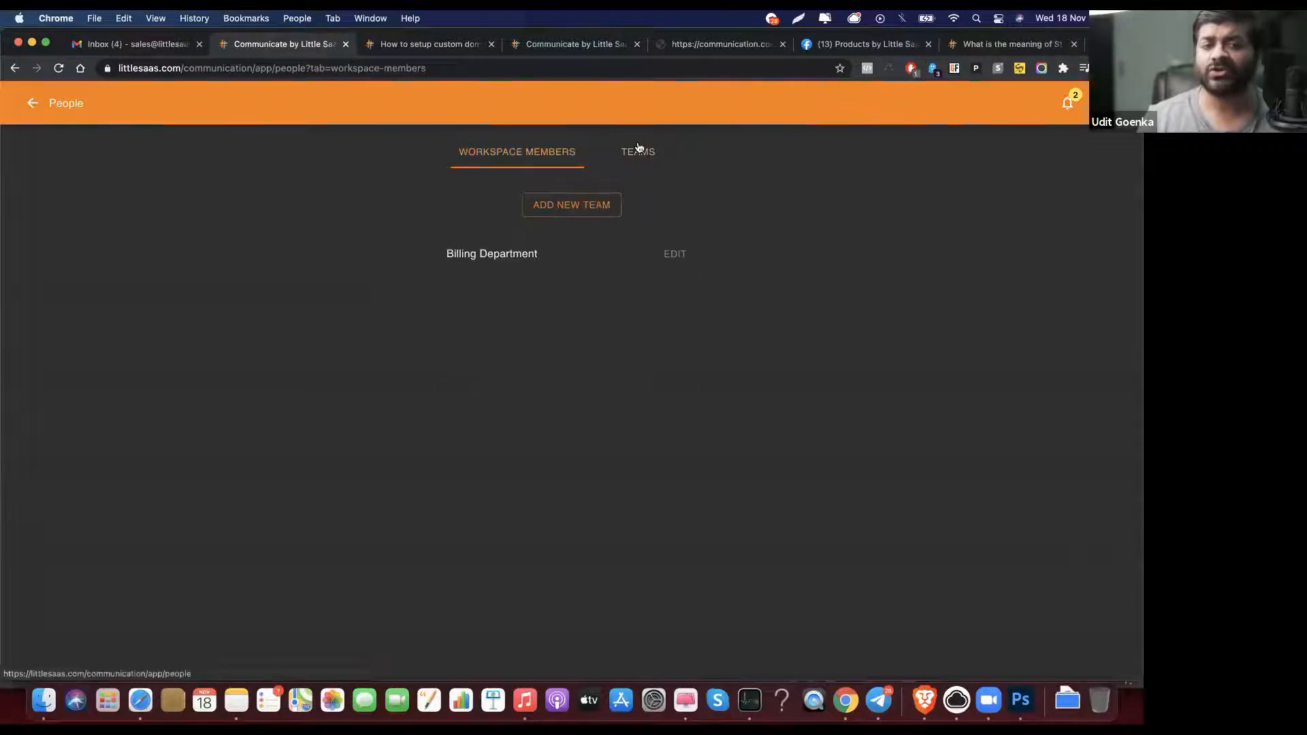
{"action": "left_click", "coordinate": [672, 259]}
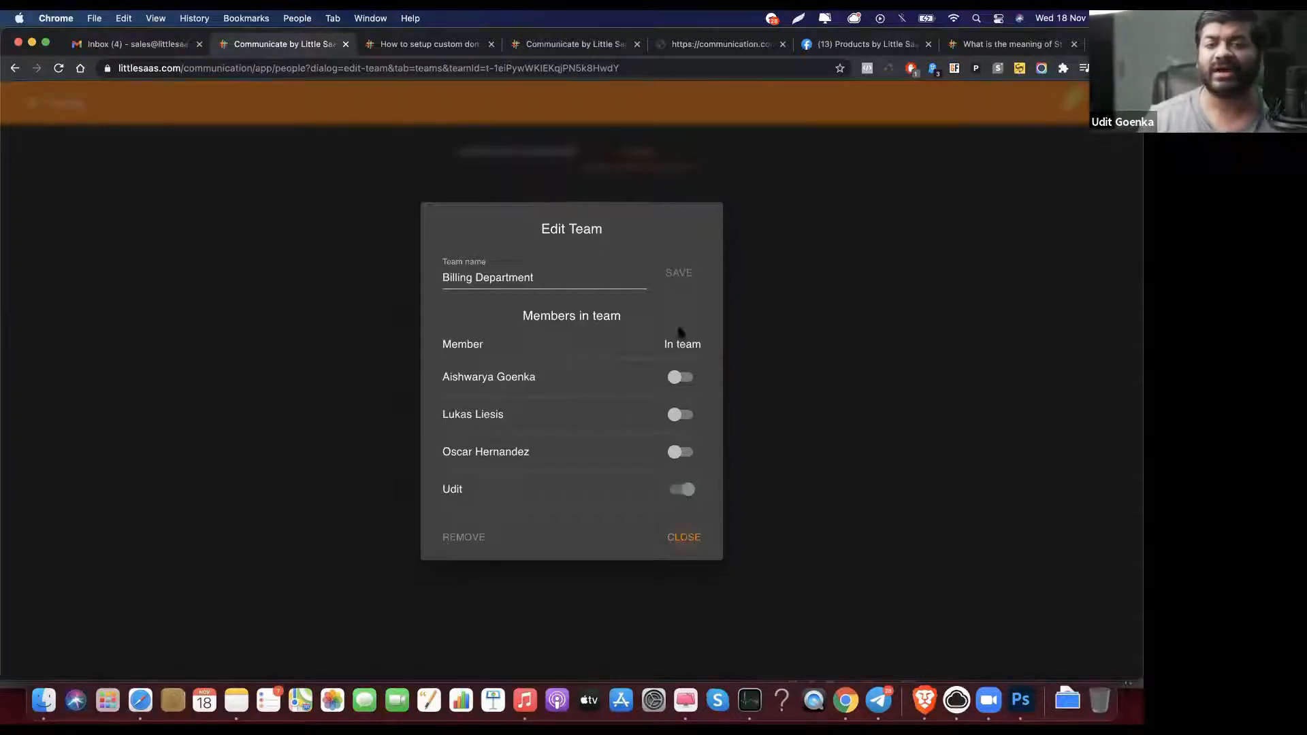
{"action": "left_click", "coordinate": [685, 537]}
Step: Add a 'Tech Department' team and switch on one member in its editor
{"action": "left_click", "coordinate": [593, 206]}
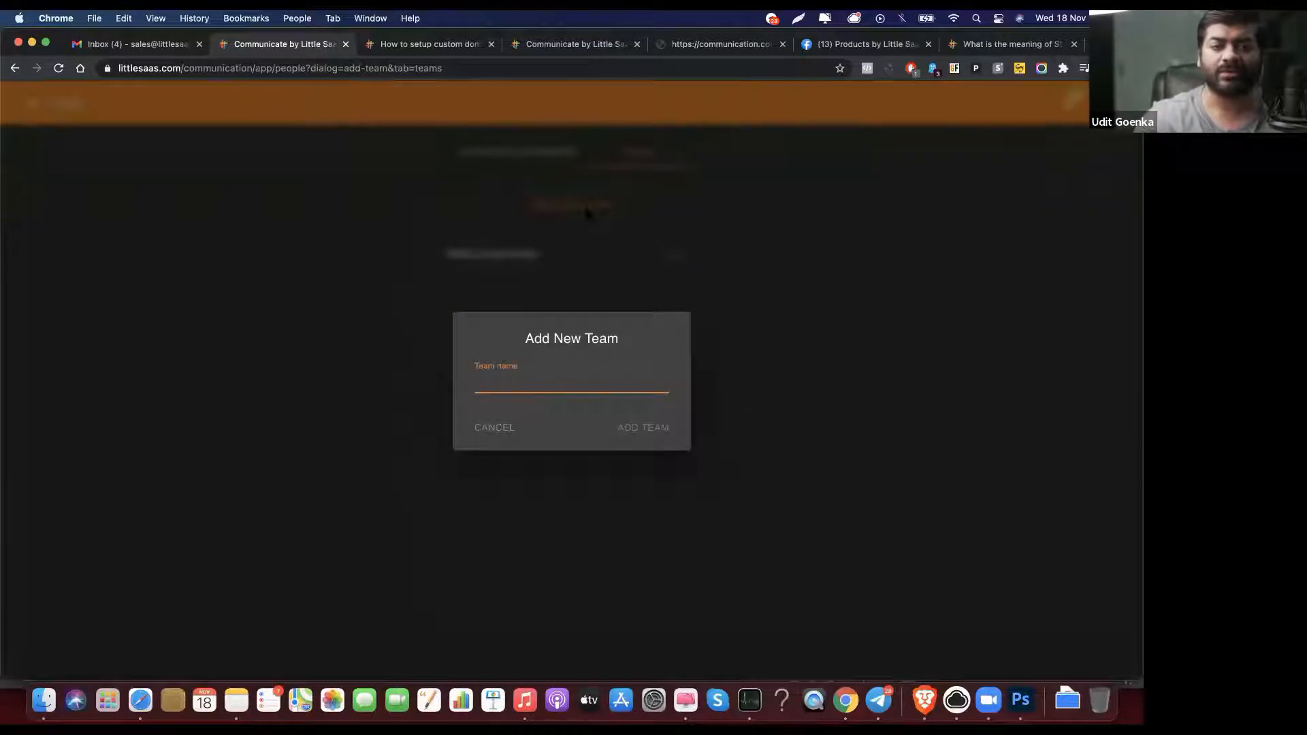
{"action": "left_click", "coordinate": [806, 390]}
{"action": "left_click", "coordinate": [569, 205]}
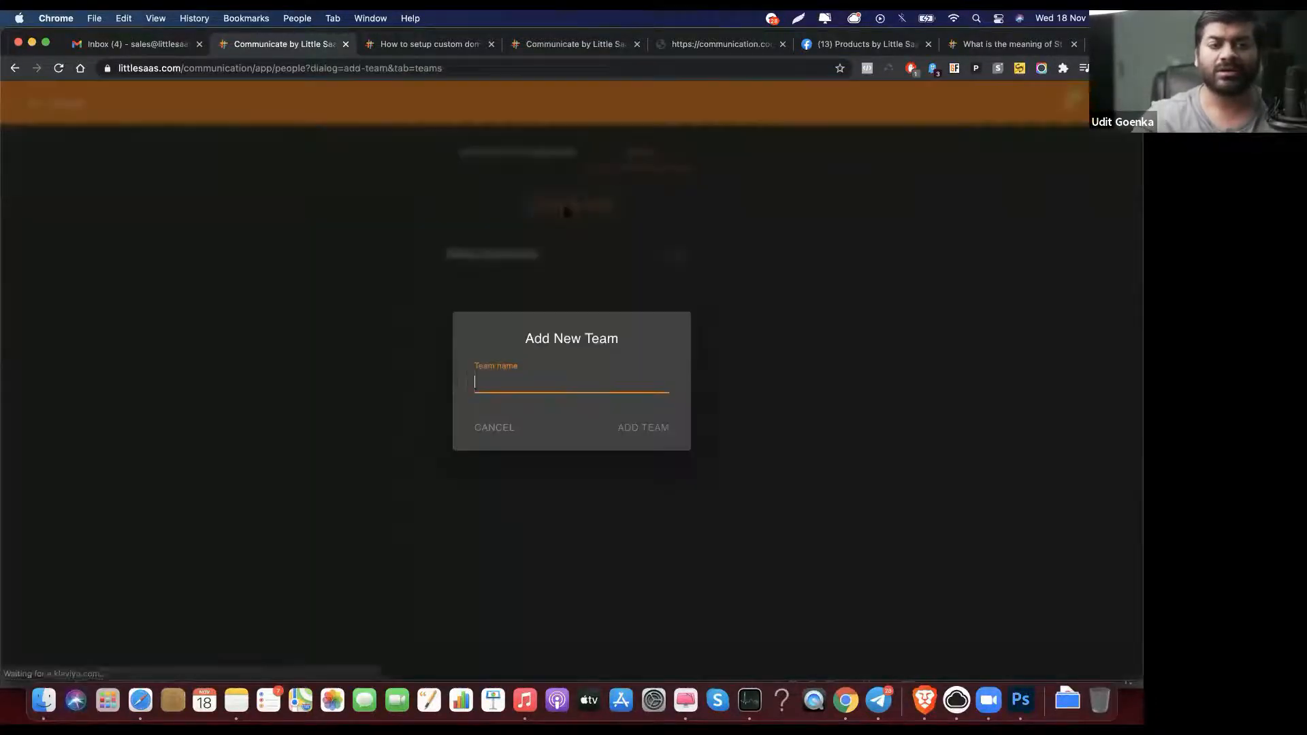
{"action": "type", "text": "Tech Department"}
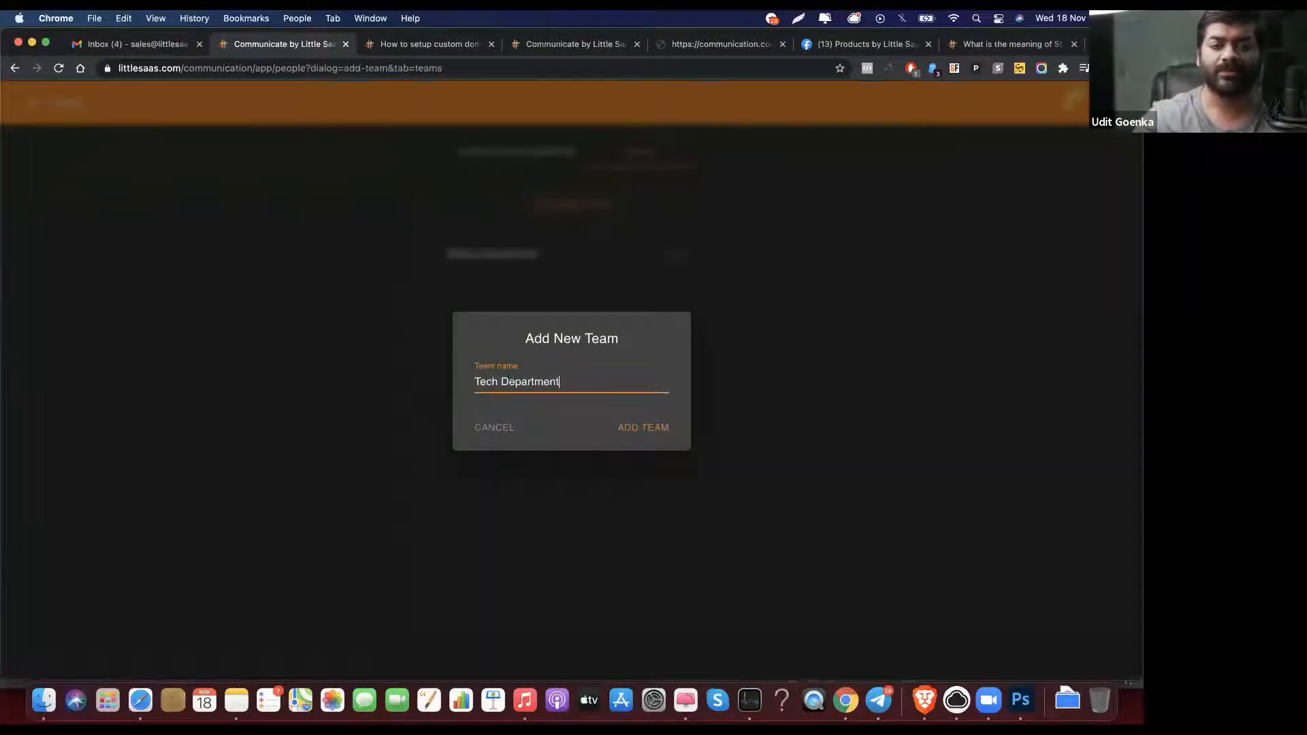
{"action": "left_click", "coordinate": [652, 427]}
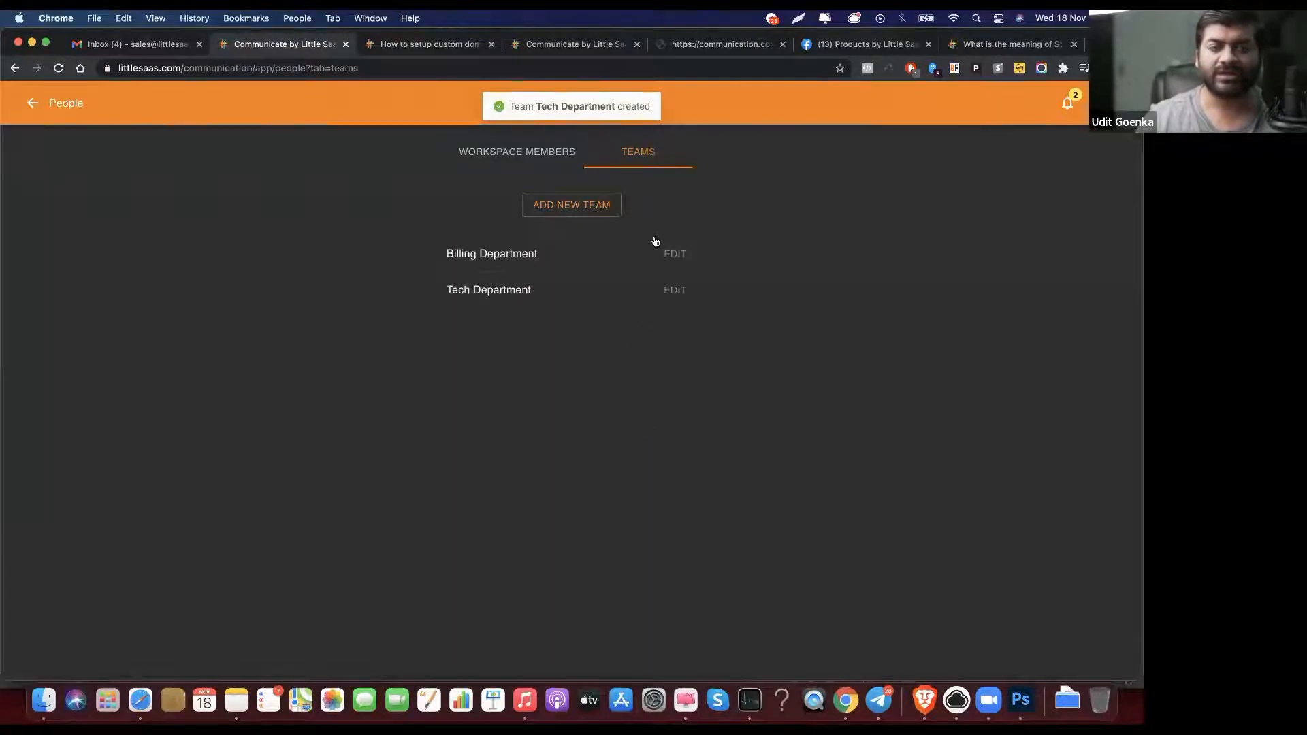
{"action": "left_click", "coordinate": [674, 300]}
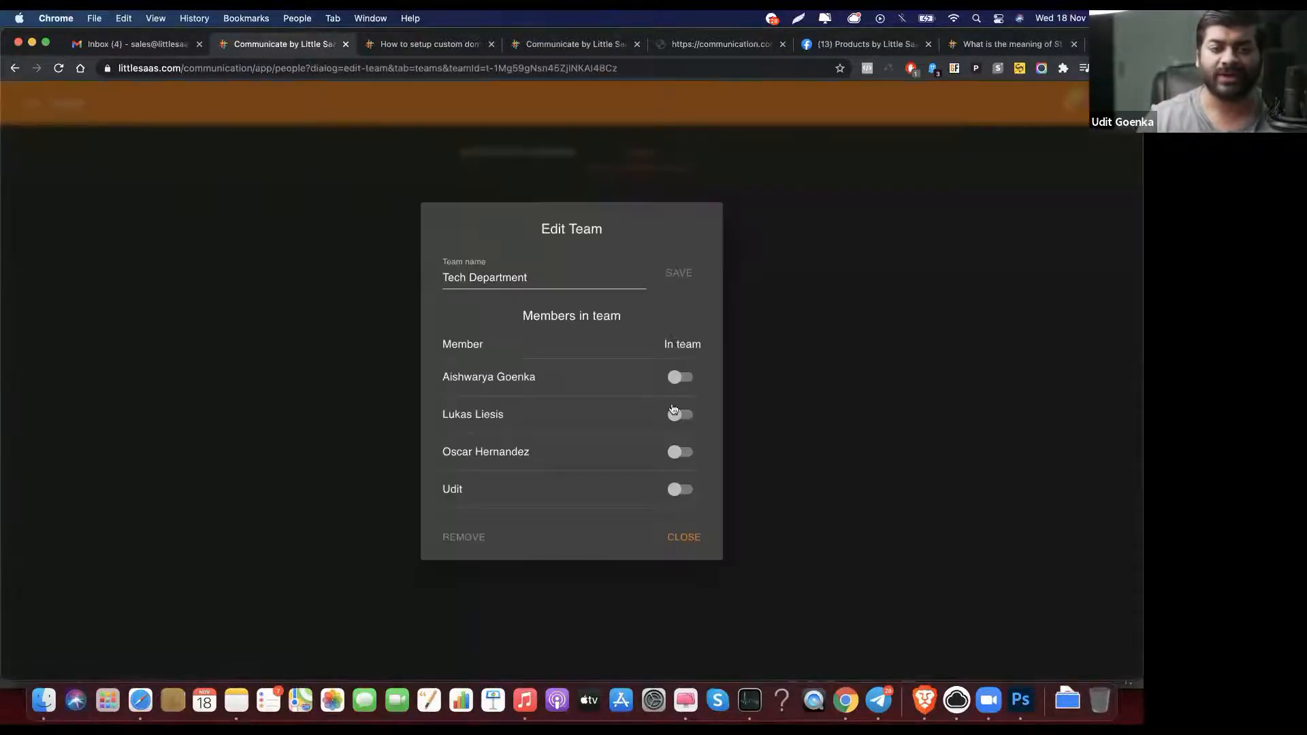
{"action": "left_click", "coordinate": [681, 415]}
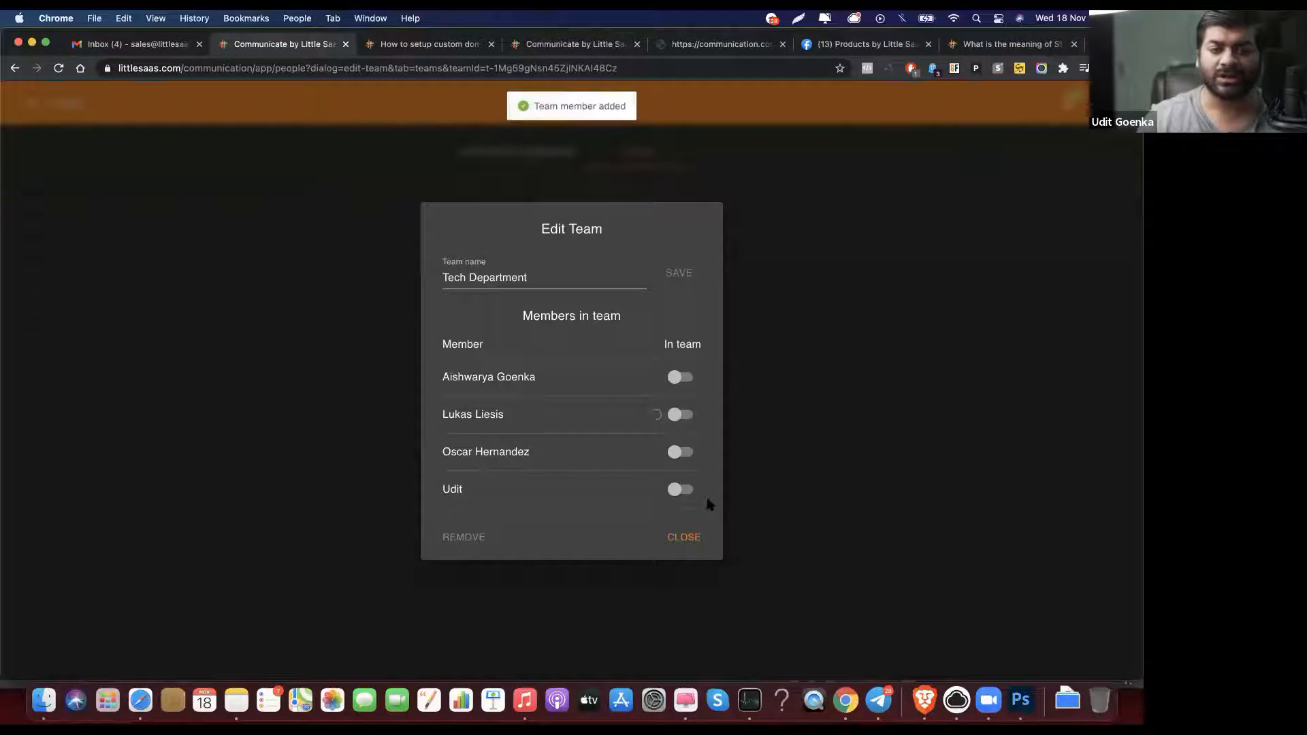
{"action": "left_click", "coordinate": [684, 537]}
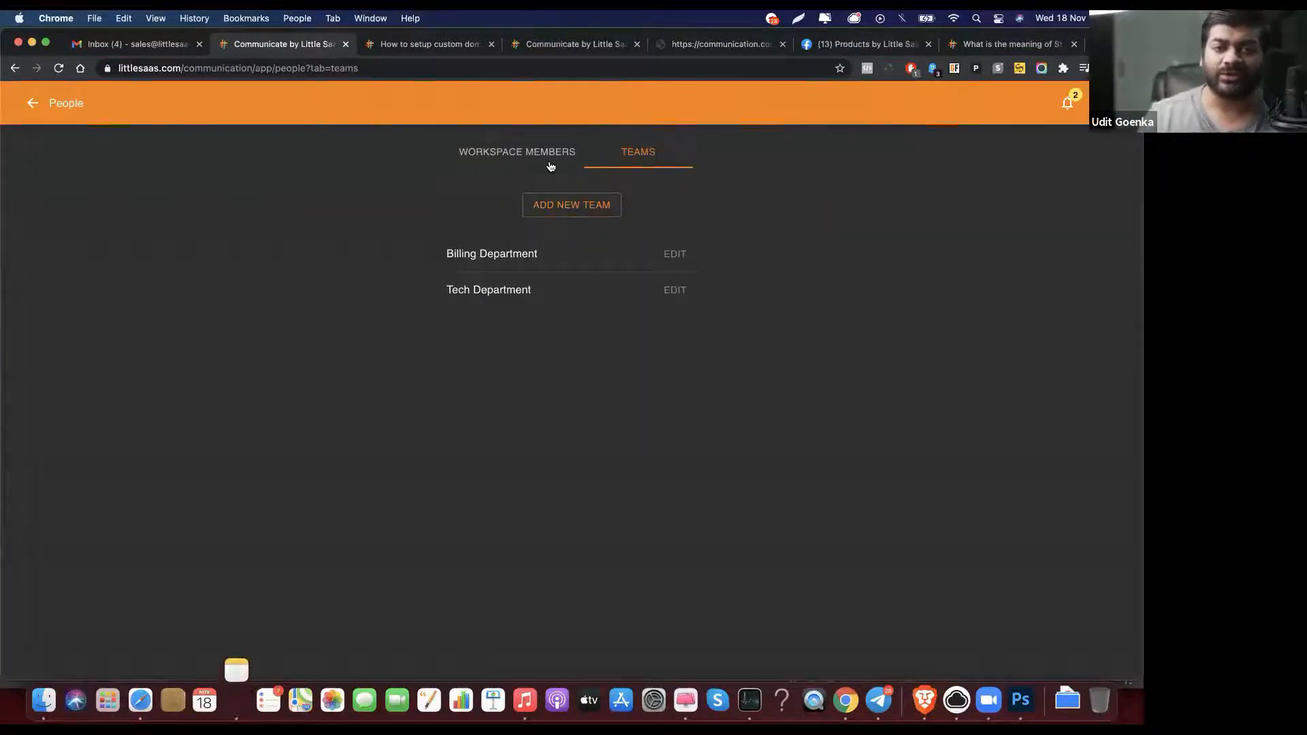
{"action": "left_click", "coordinate": [1066, 104]}
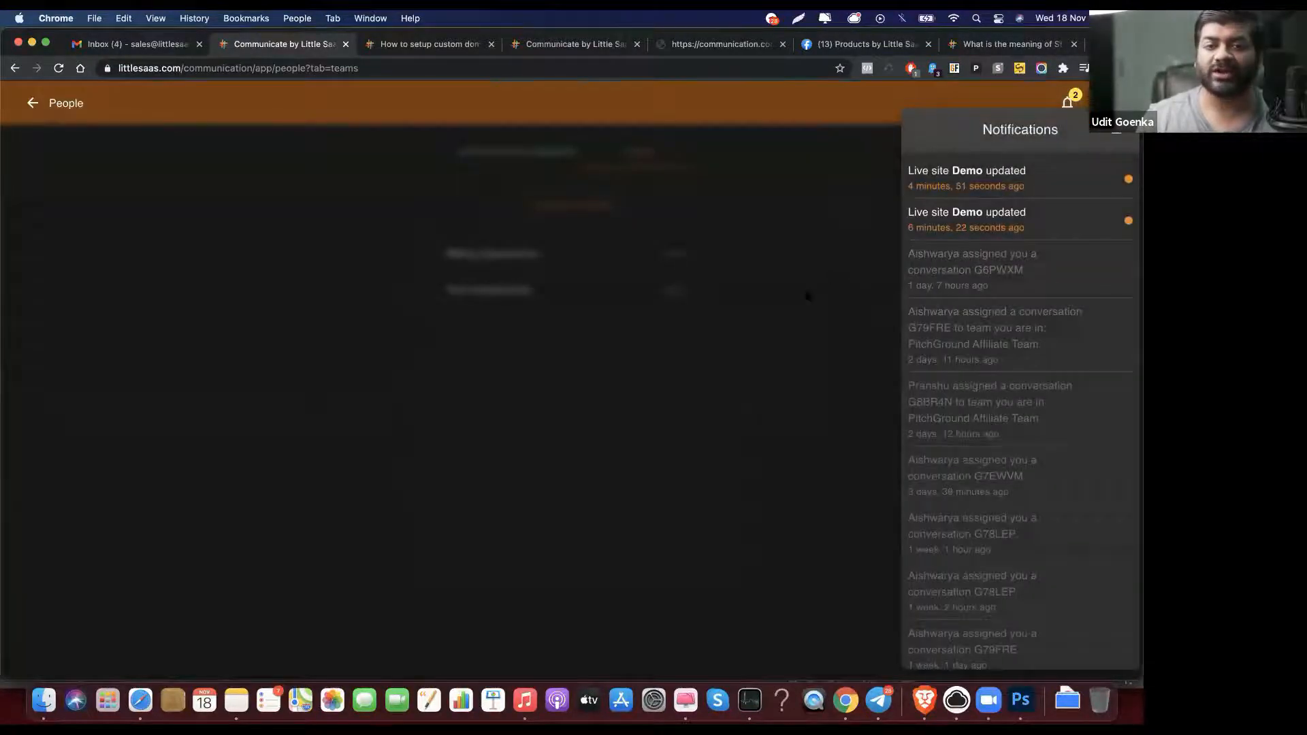
Step: Dismiss the notifications list and return from People to the Little SaaS Support inbox
{"action": "left_click", "coordinate": [799, 291]}
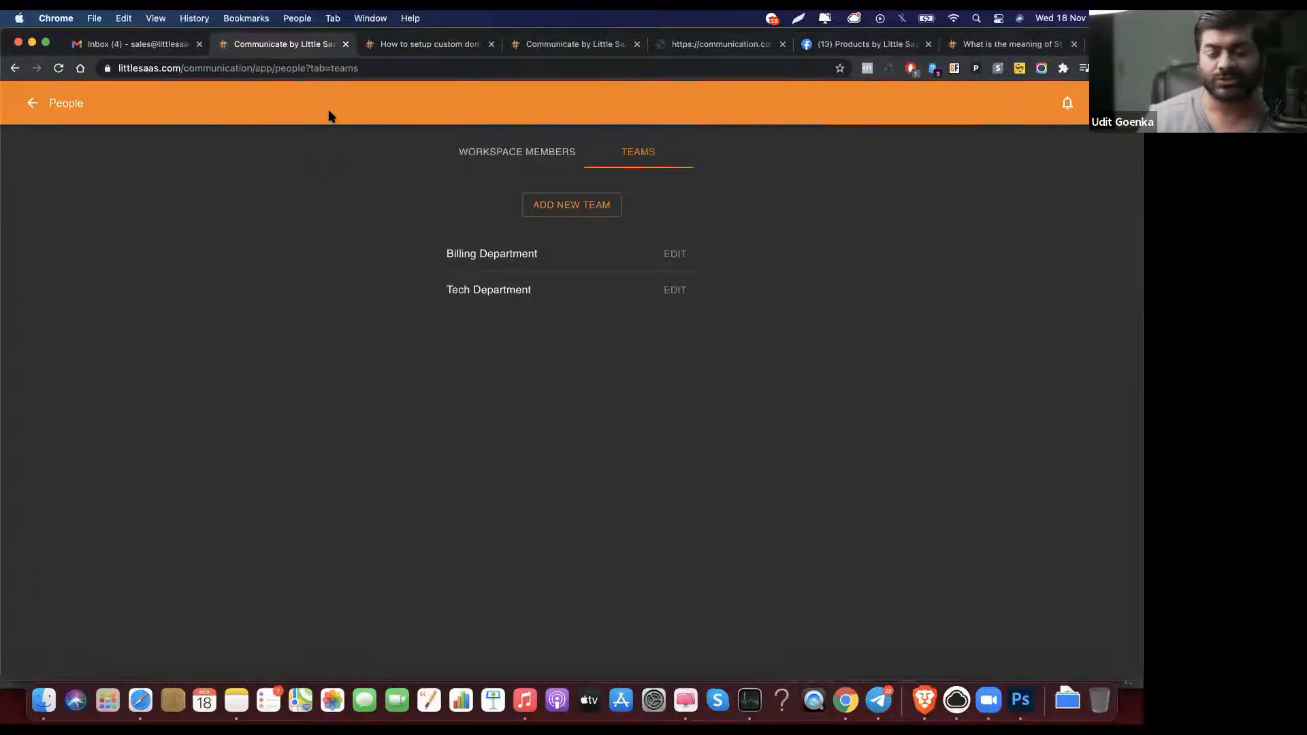
{"action": "left_click", "coordinate": [36, 105]}
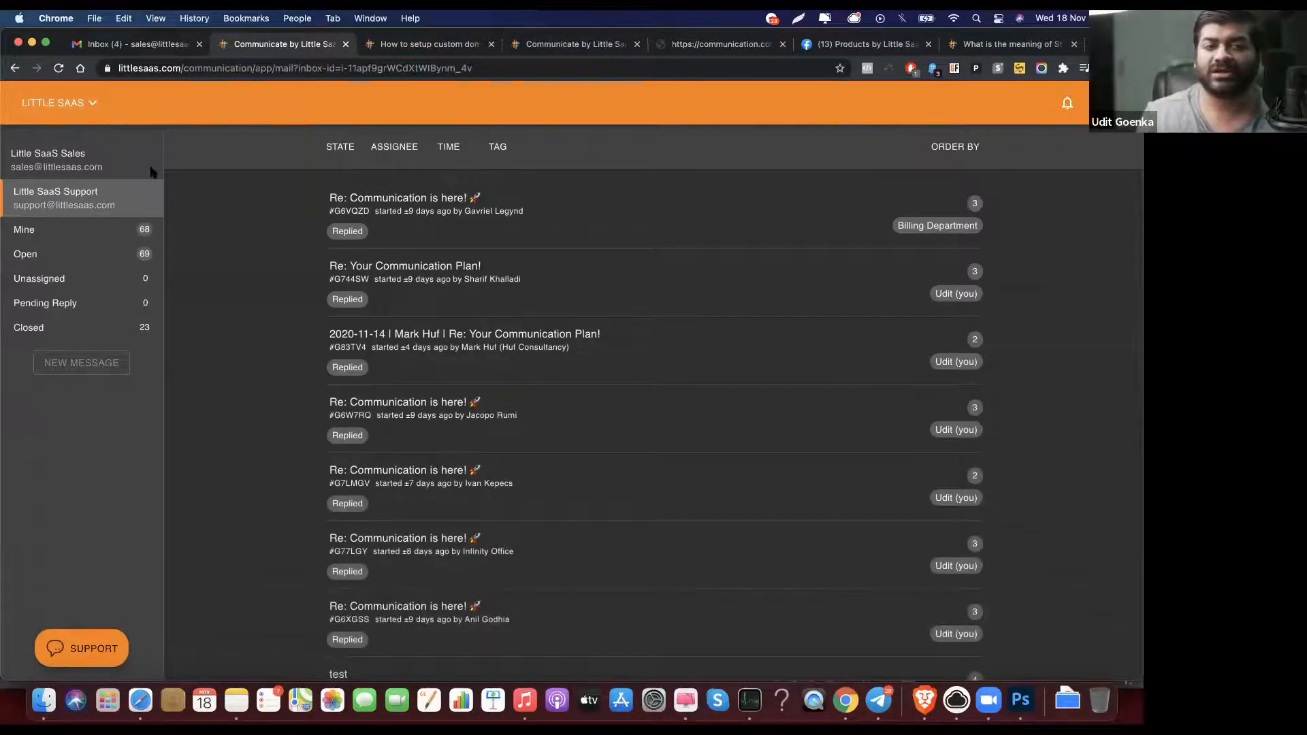
Step: View the workspace Analytics chart, then open Workspace Settings from the LITTLE SAAS menu
{"action": "left_click", "coordinate": [96, 106]}
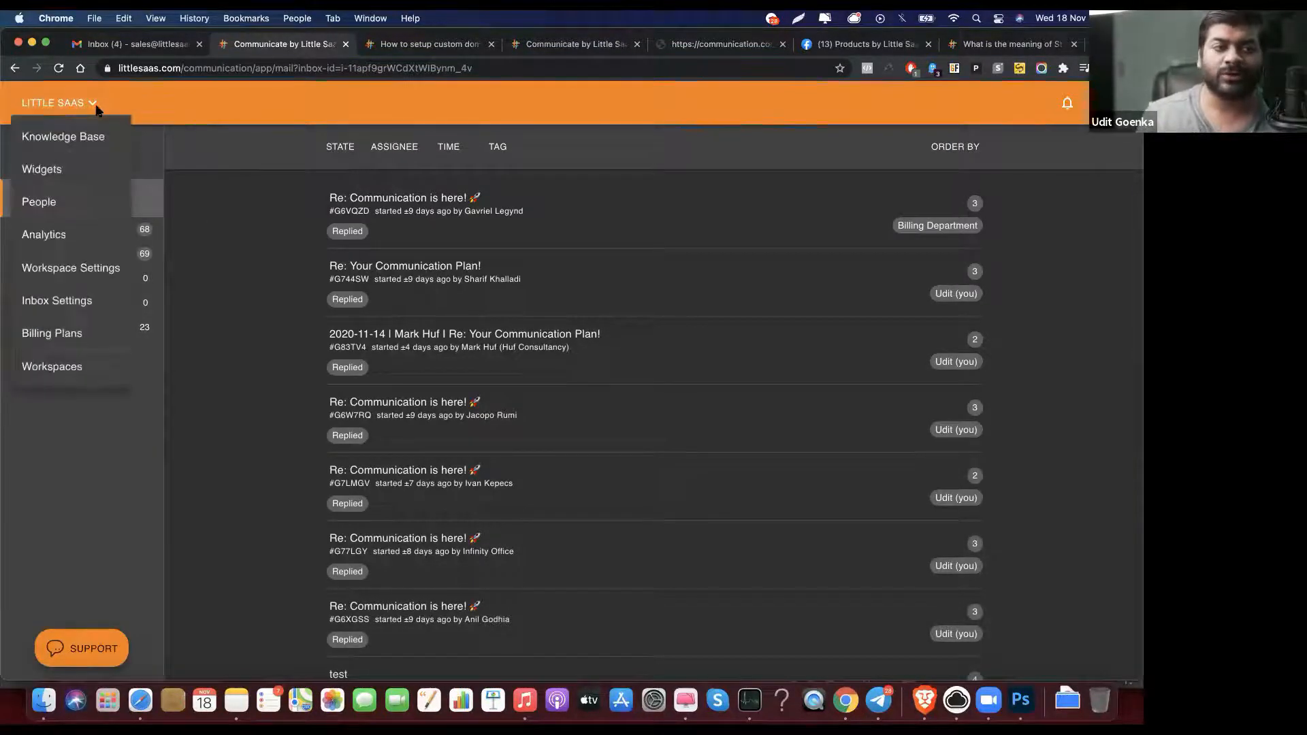
{"action": "left_click", "coordinate": [105, 233]}
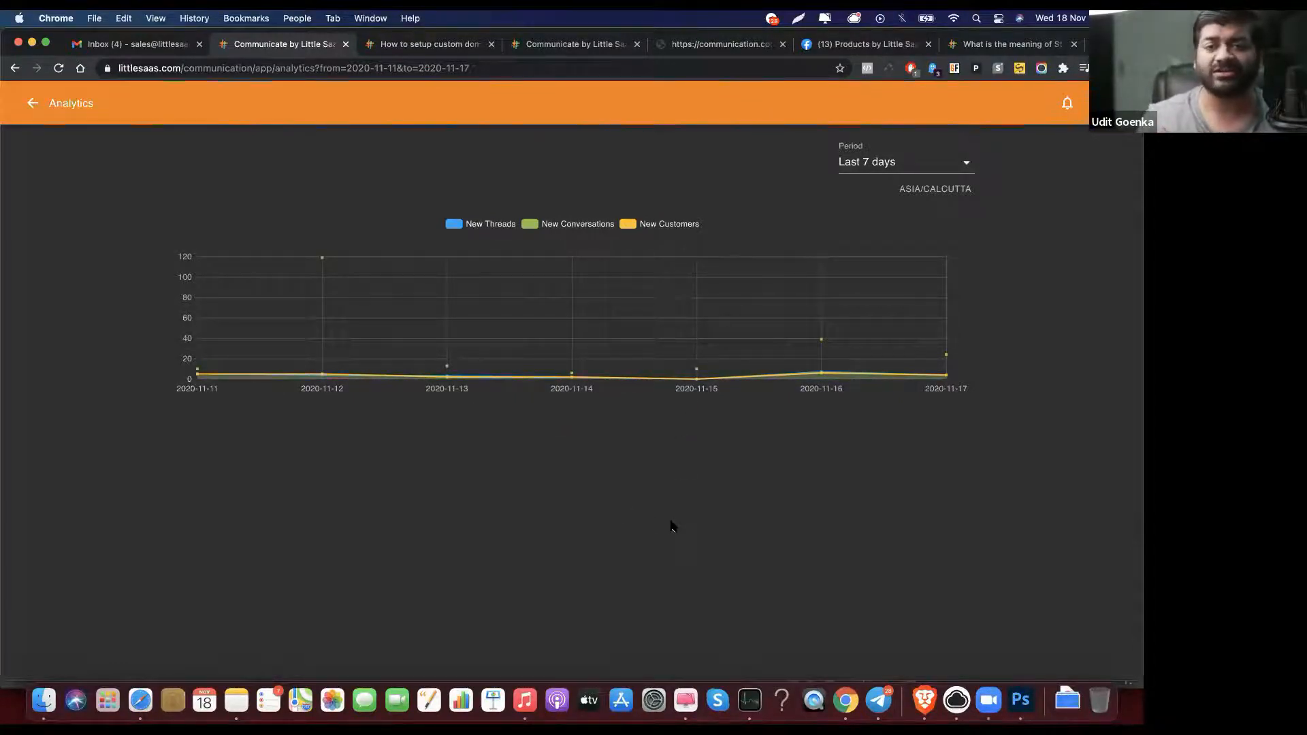
{"action": "left_click", "coordinate": [32, 104]}
{"action": "left_click", "coordinate": [35, 104]}
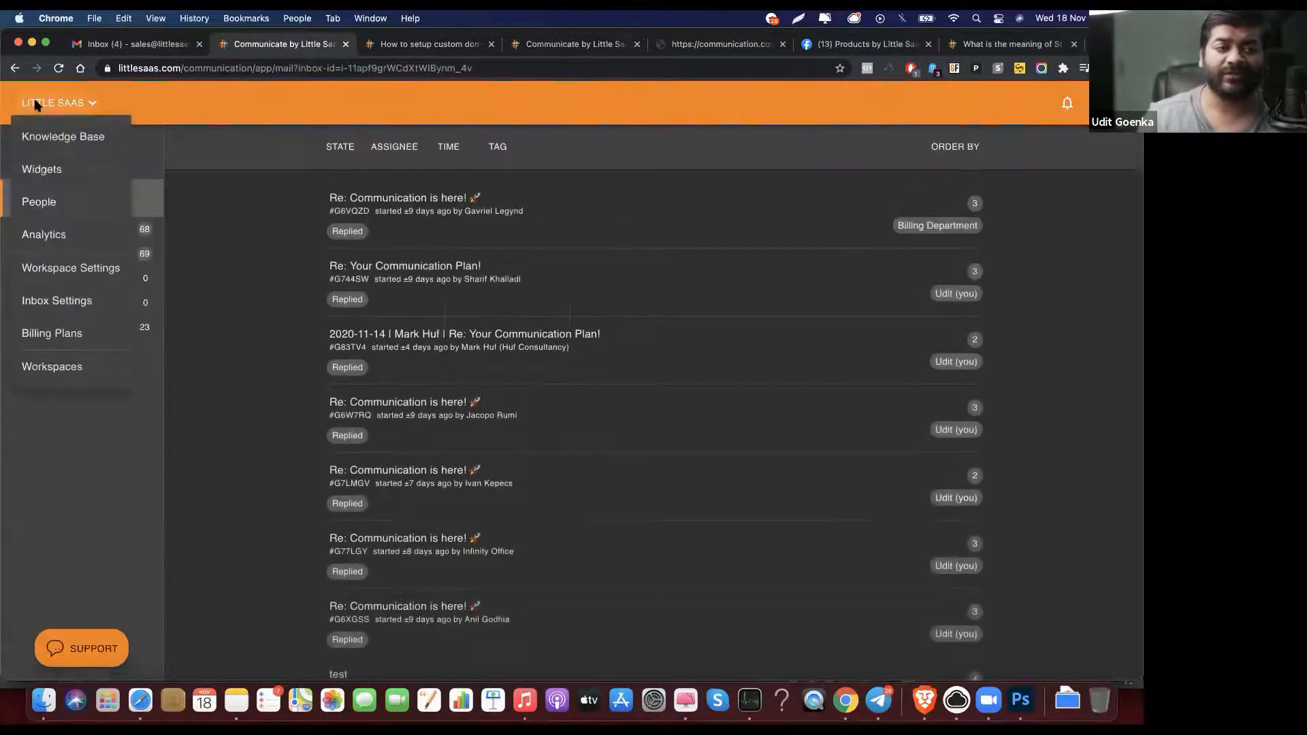
{"action": "left_click", "coordinate": [95, 268]}
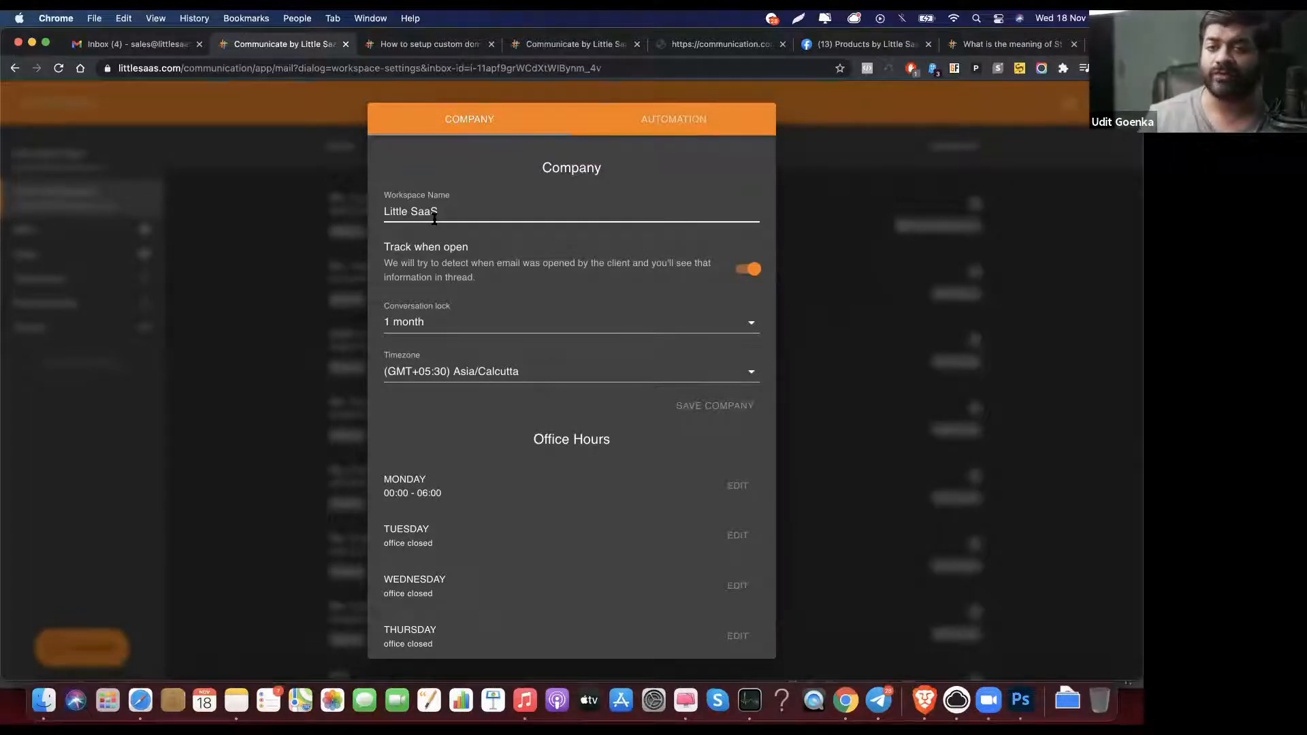
{"action": "left_click", "coordinate": [470, 214]}
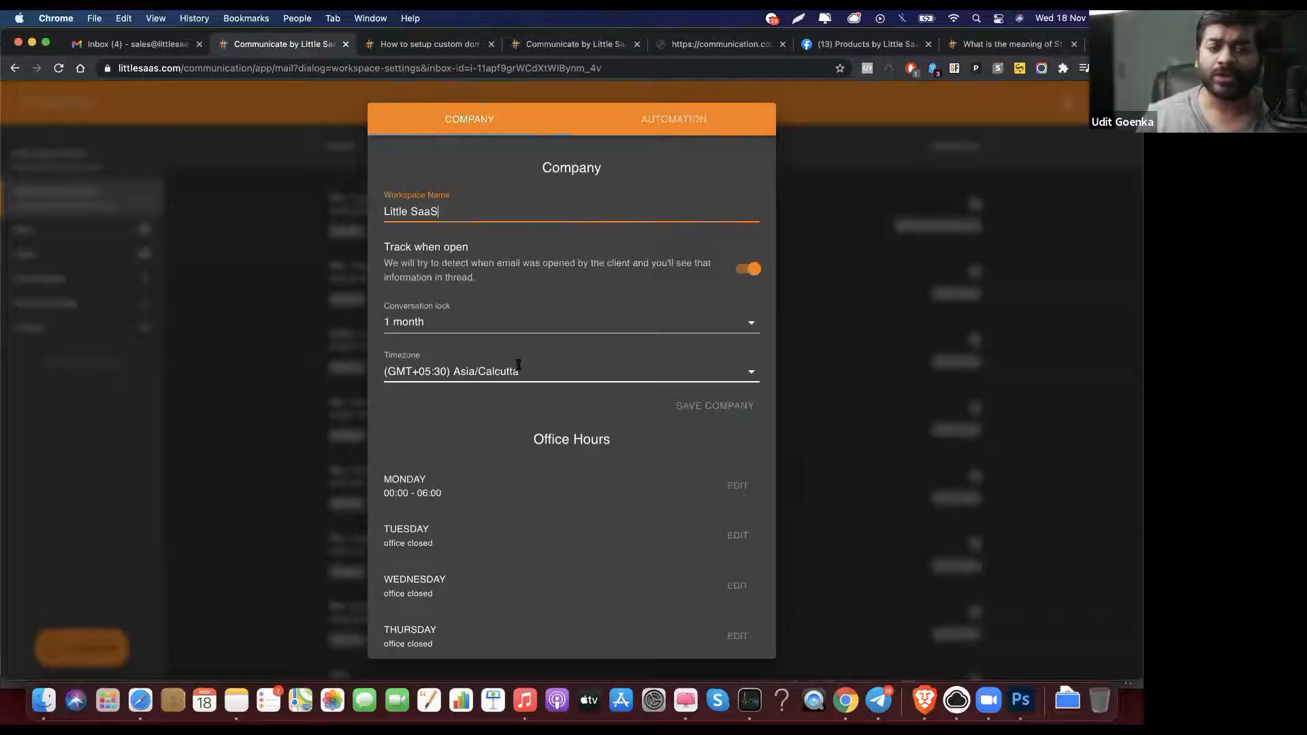
{"action": "left_click", "coordinate": [537, 409]}
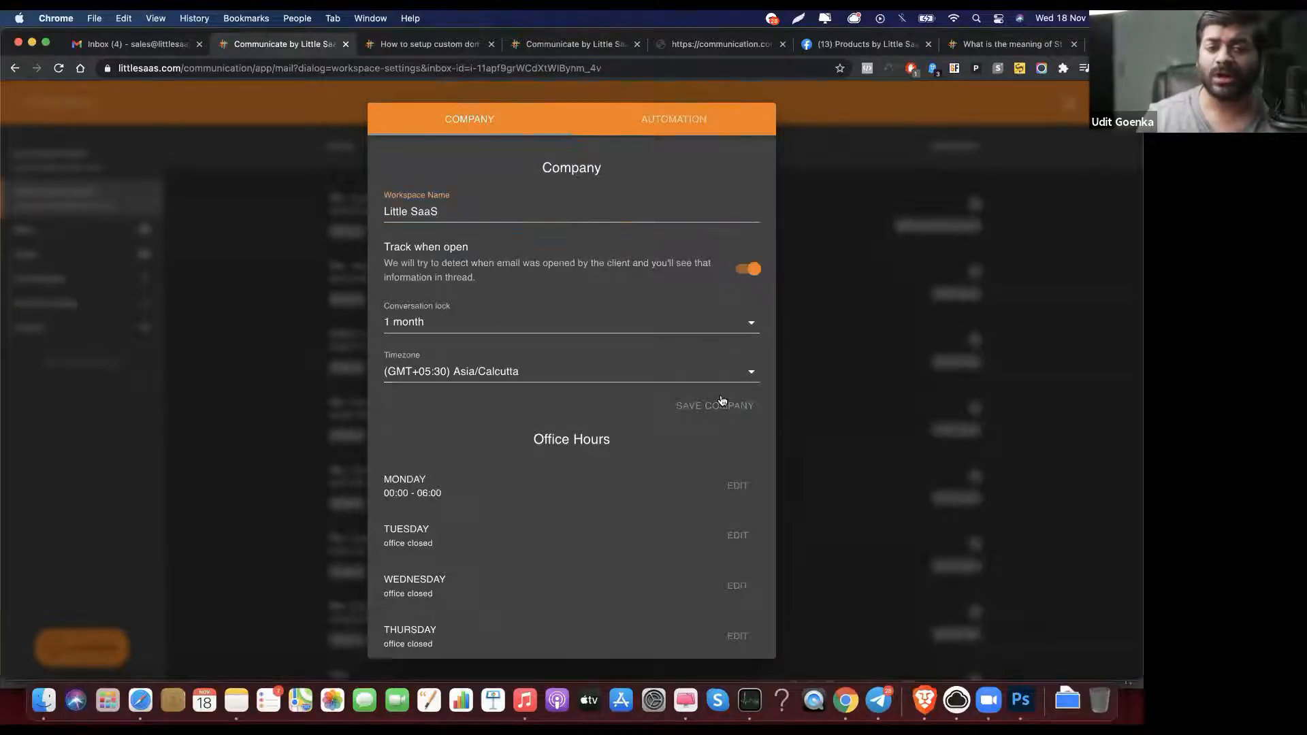
{"action": "scroll", "coordinate": [712, 435], "scroll_direction": "down", "scroll_amount": 3}
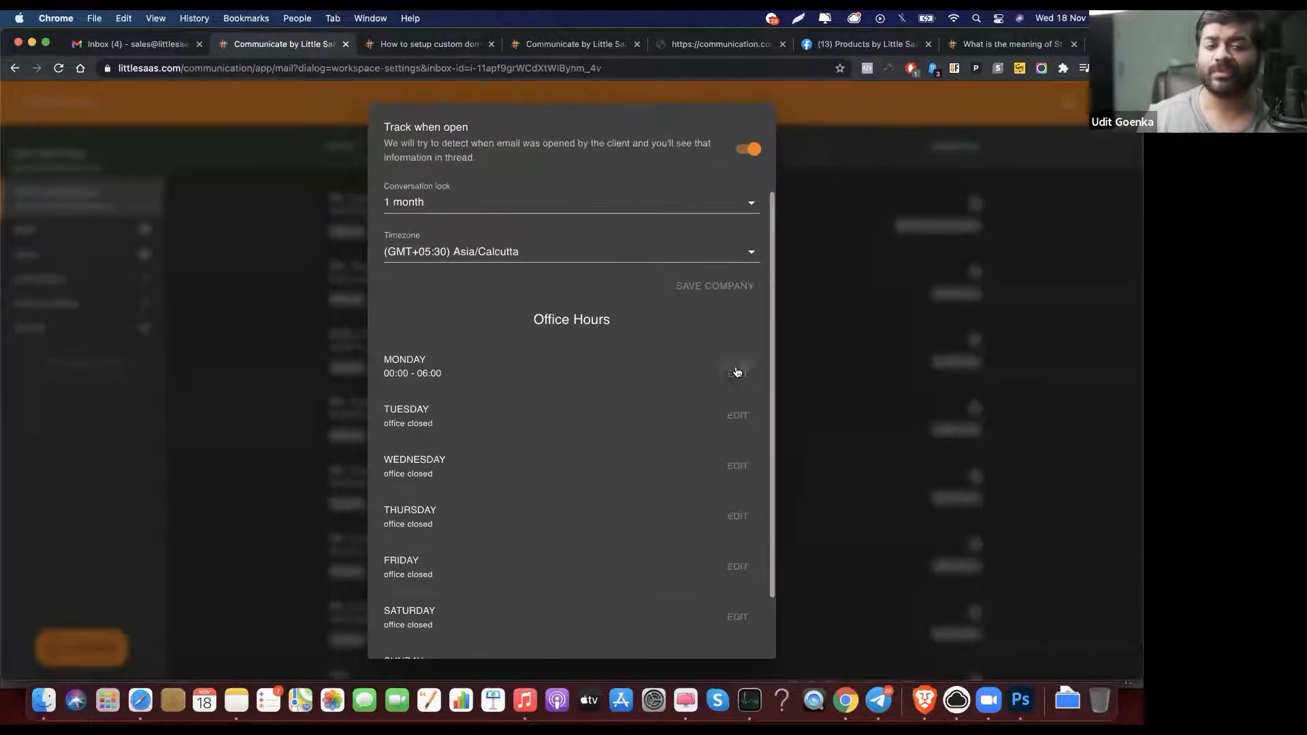
{"action": "scroll", "coordinate": [733, 539], "scroll_direction": "down", "scroll_amount": 2}
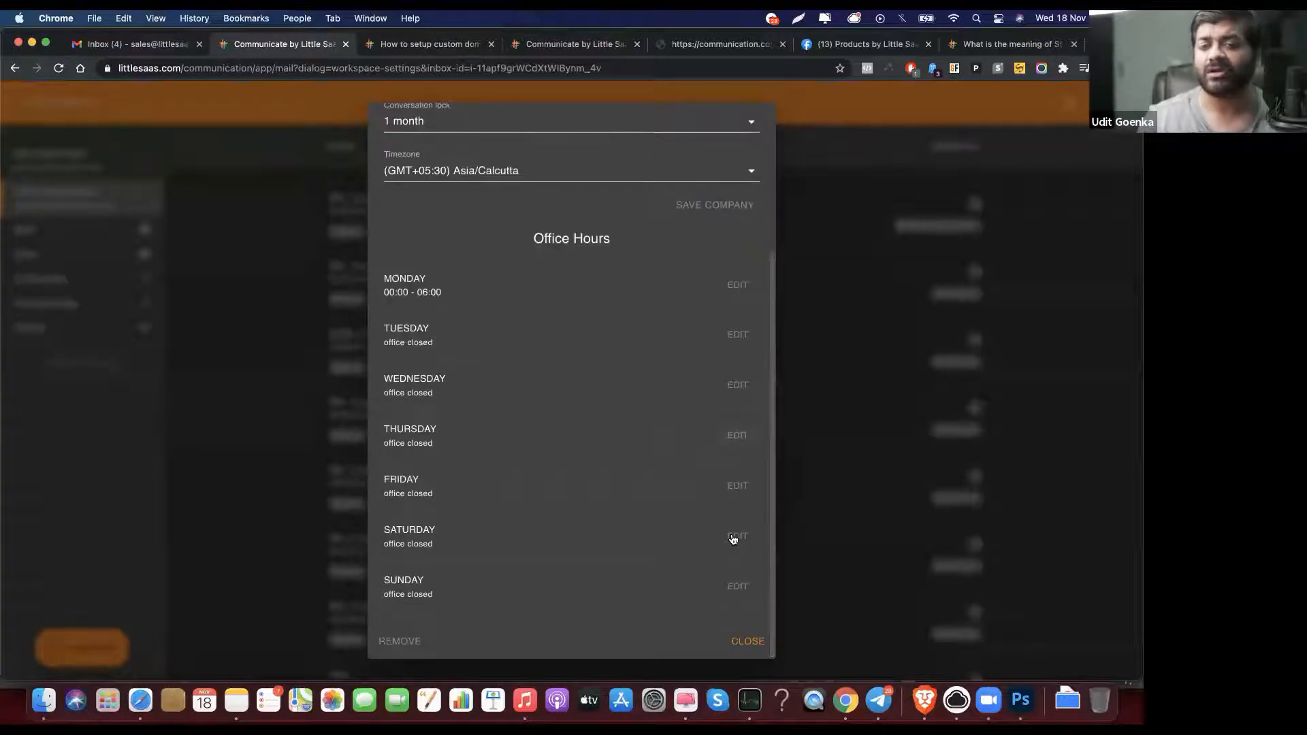
{"action": "scroll", "coordinate": [733, 539], "scroll_direction": "up", "scroll_amount": 5}
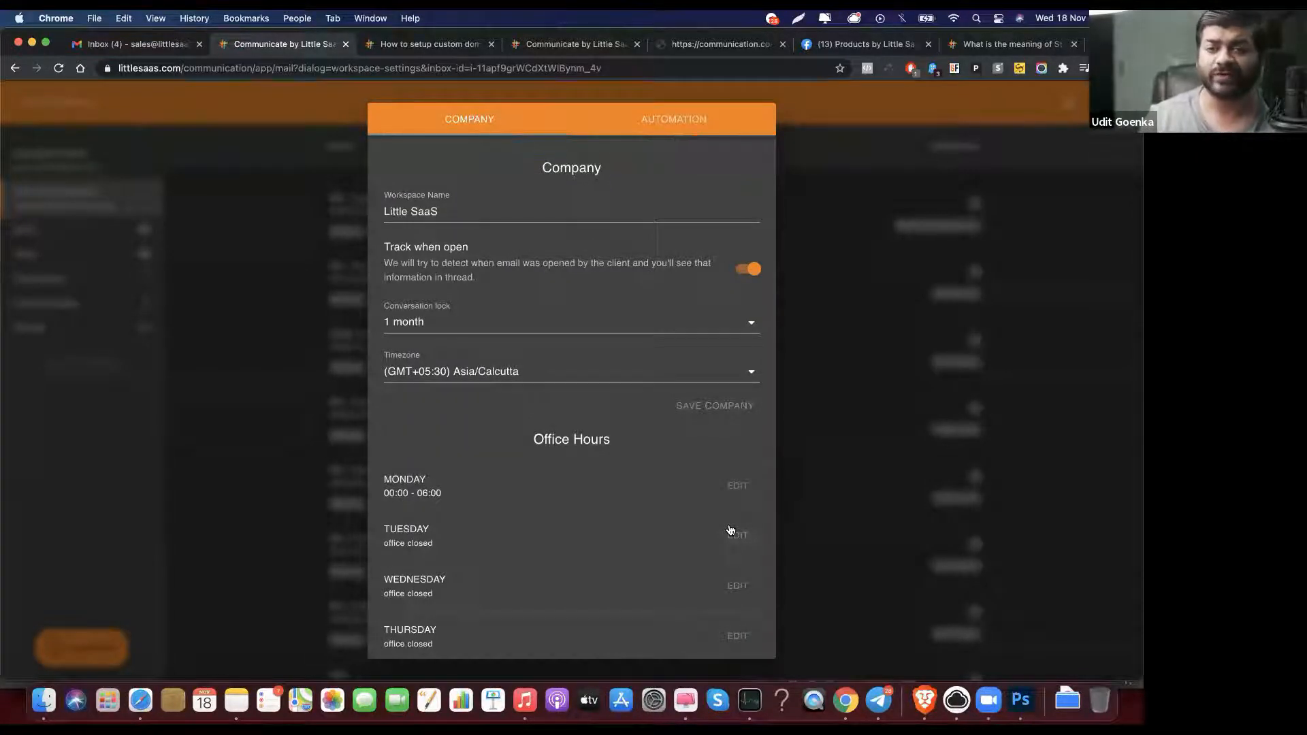
{"action": "scroll", "coordinate": [730, 531], "scroll_direction": "down", "scroll_amount": 5}
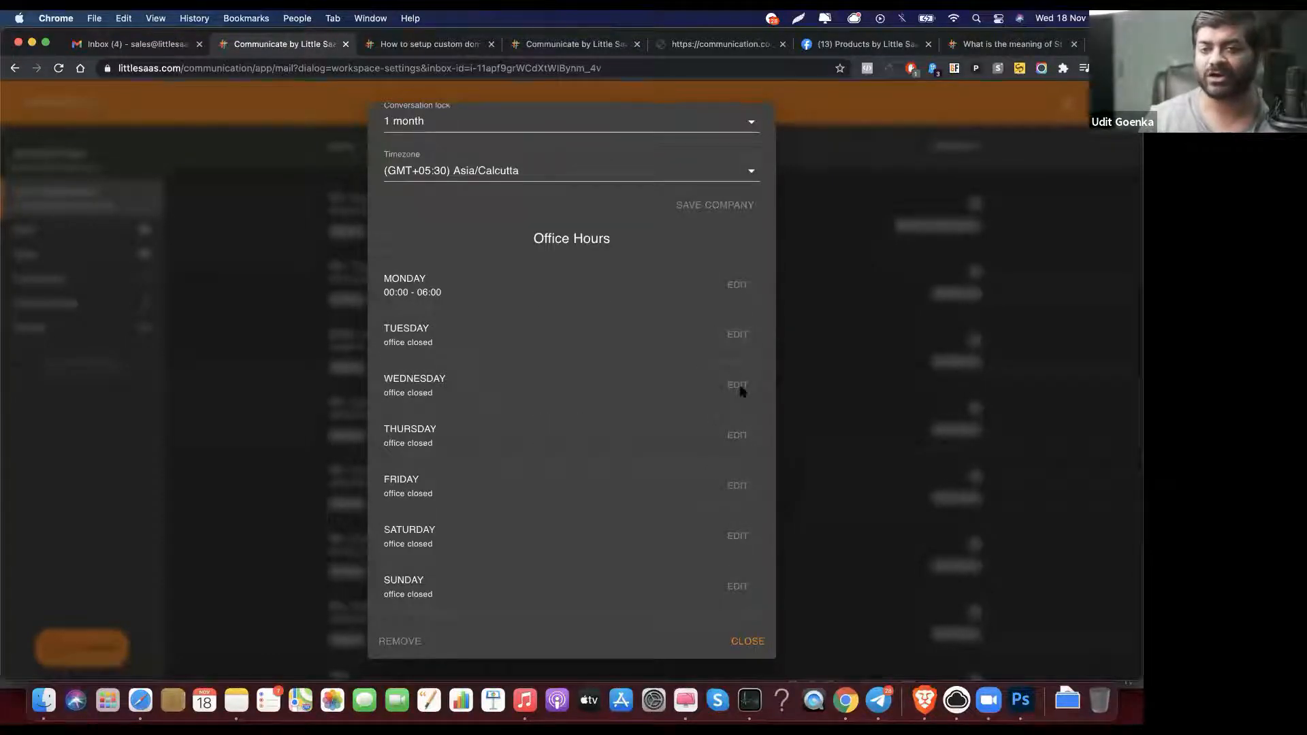
{"action": "scroll", "coordinate": [740, 388], "scroll_direction": "up", "scroll_amount": 5}
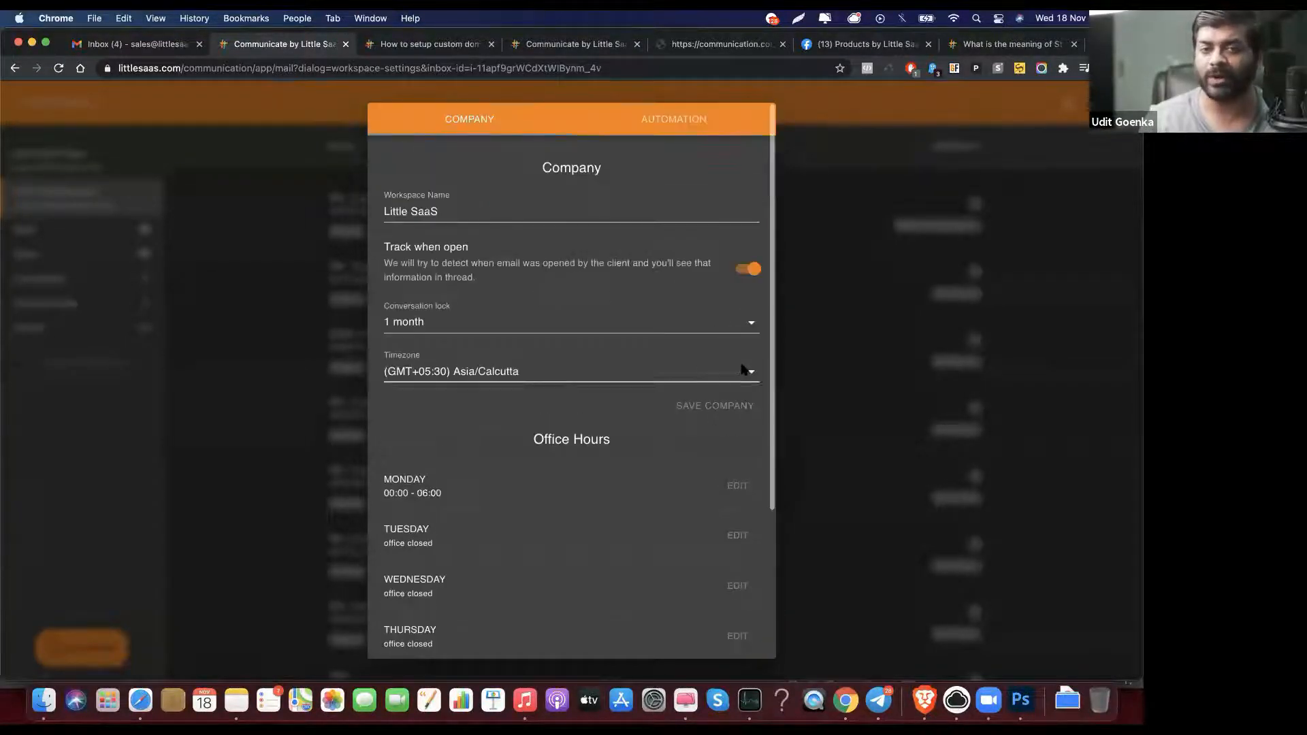
{"action": "left_click", "coordinate": [670, 123]}
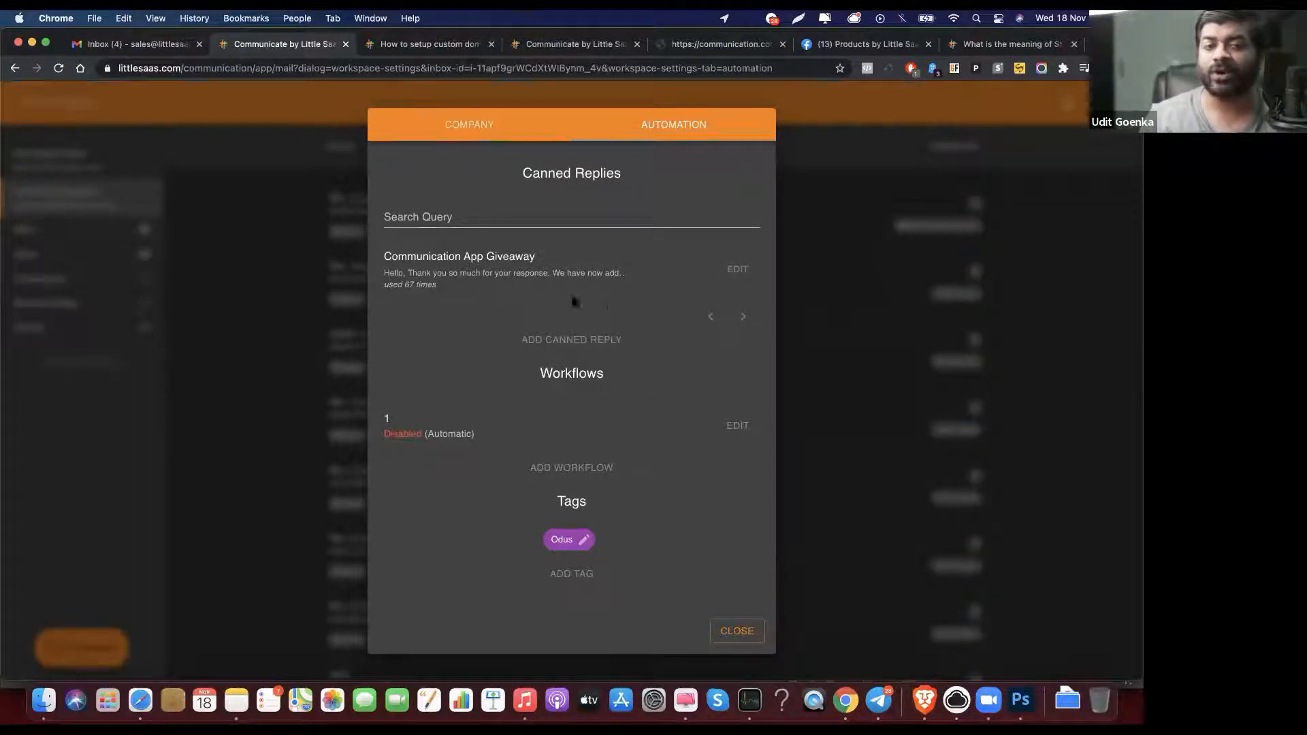
Step: Begin a new canned reply from the automation settings
{"action": "left_click", "coordinate": [584, 341]}
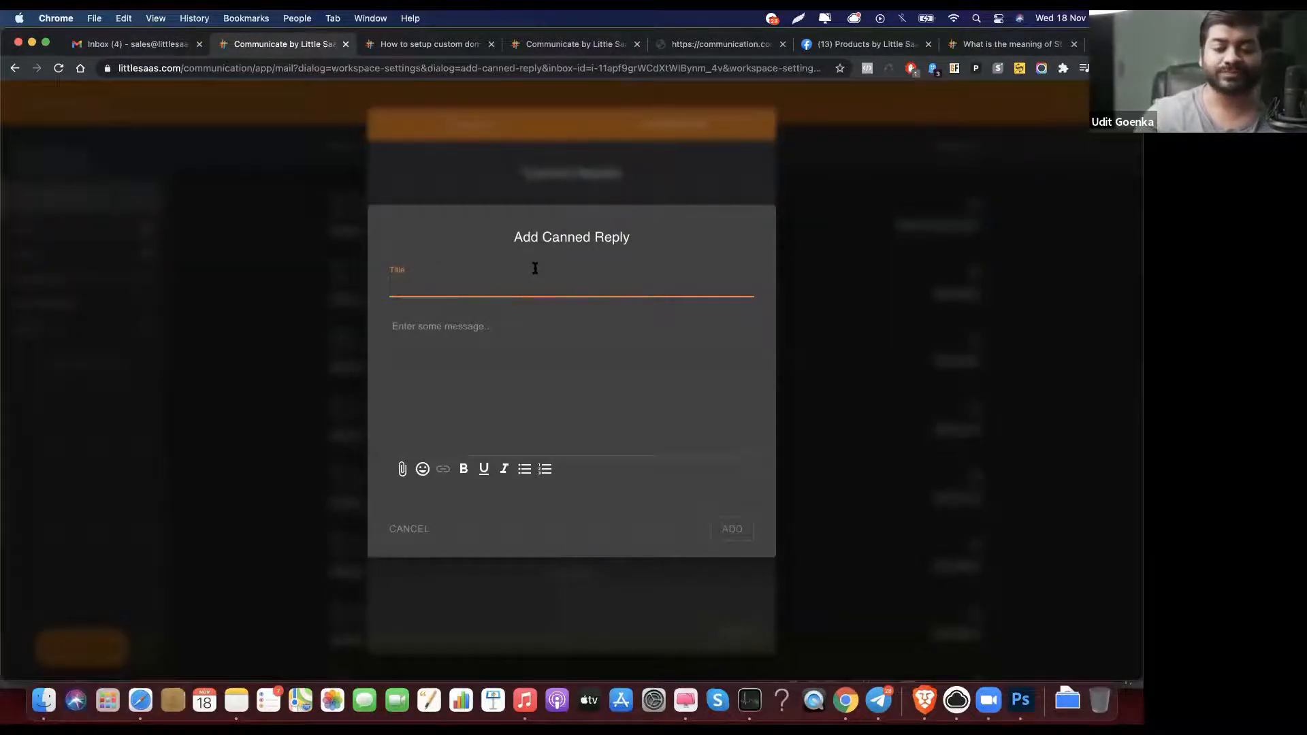
Step: Save a 'Saved Responses' canned reply reading 'Hello, This is a saved response!', then close settings
{"action": "type", "text": "Saved Responses"}
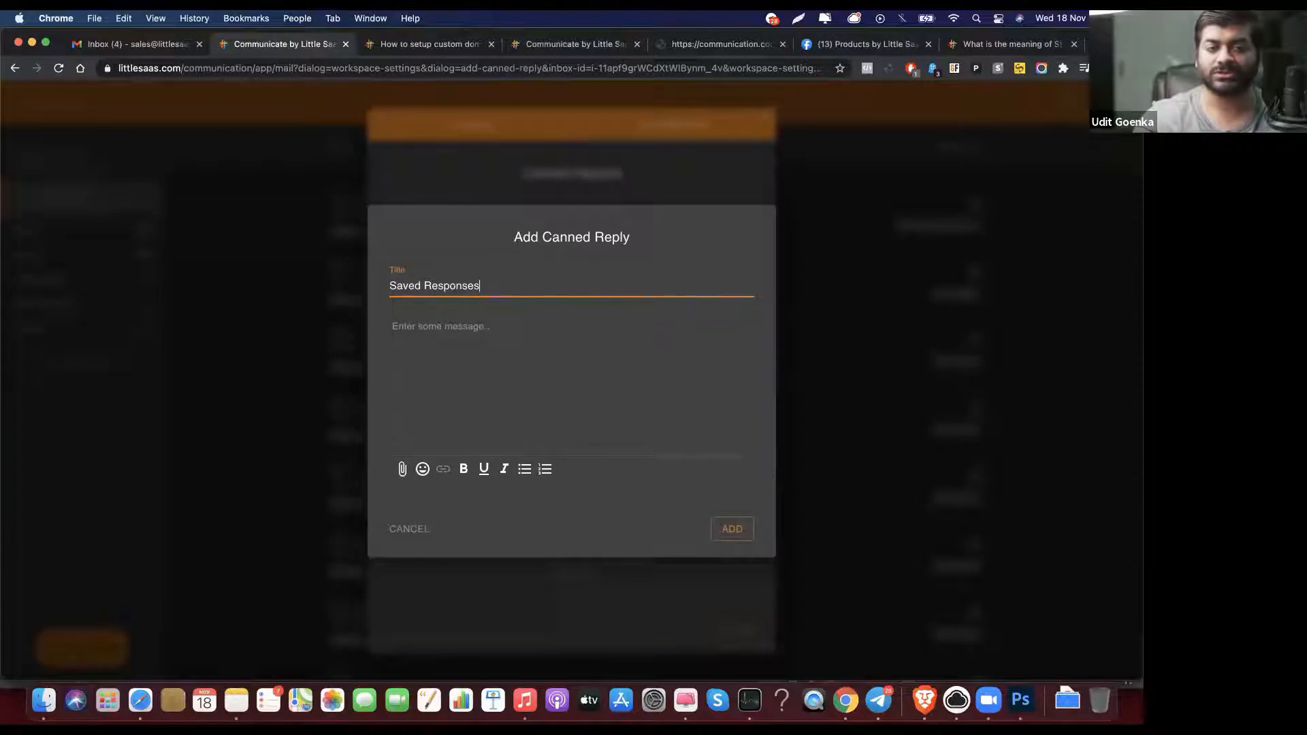
{"action": "left_click", "coordinate": [741, 445]}
{"action": "type", "text": "Hello,"}
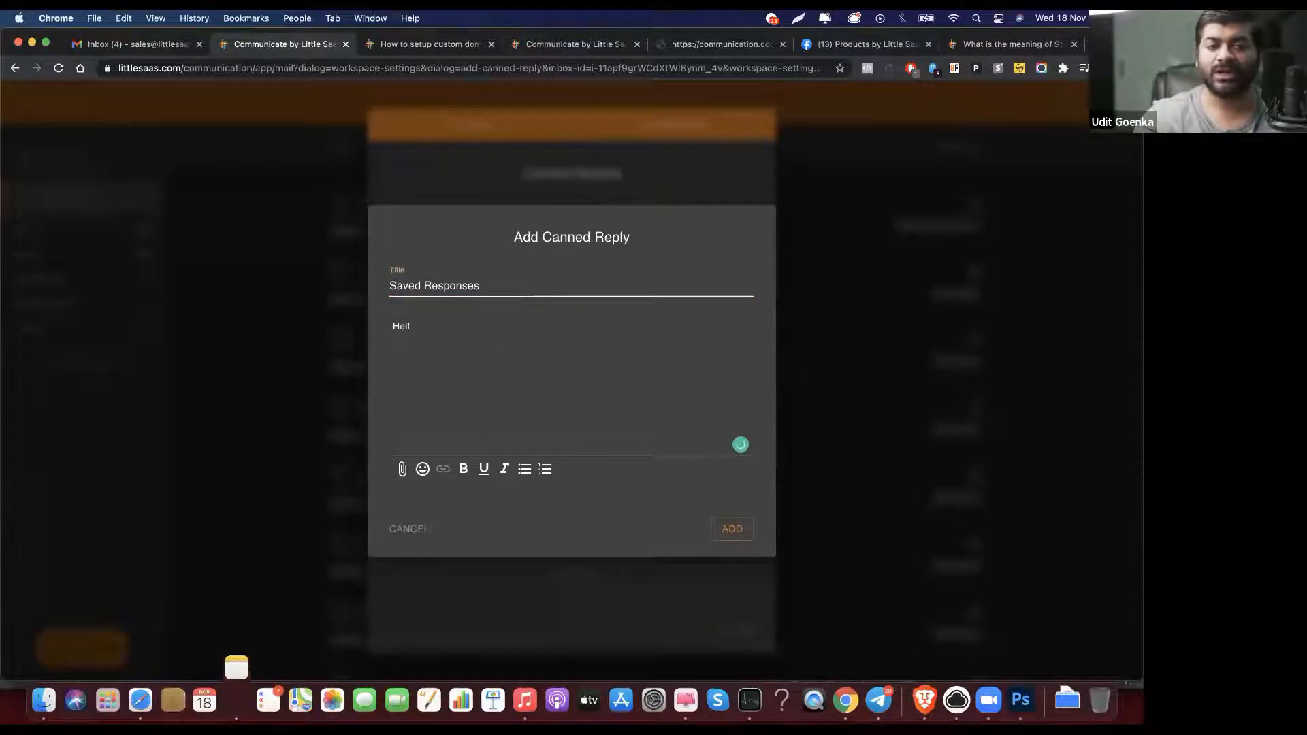
{"action": "key", "text": "Return"}
{"action": "key", "text": "Return"}
{"action": "type", "text": "This is a saved "}
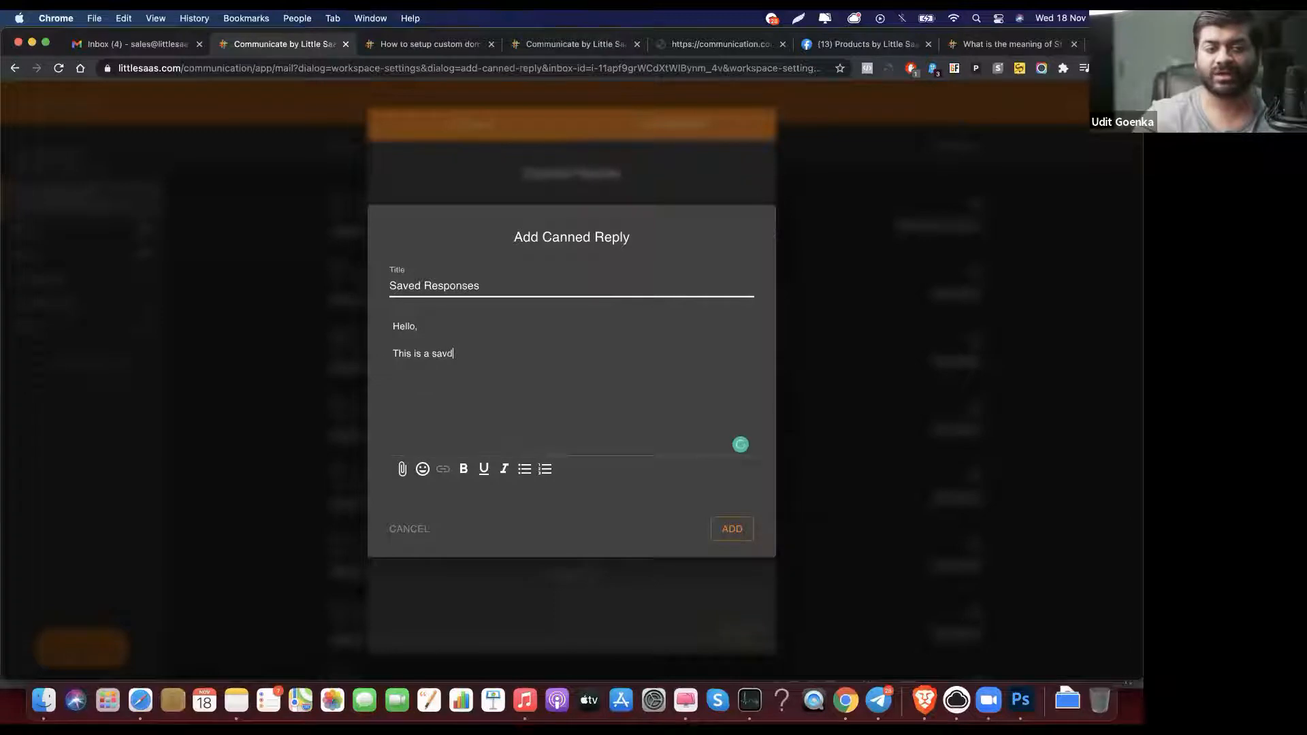
{"action": "type", "text": "response!"}
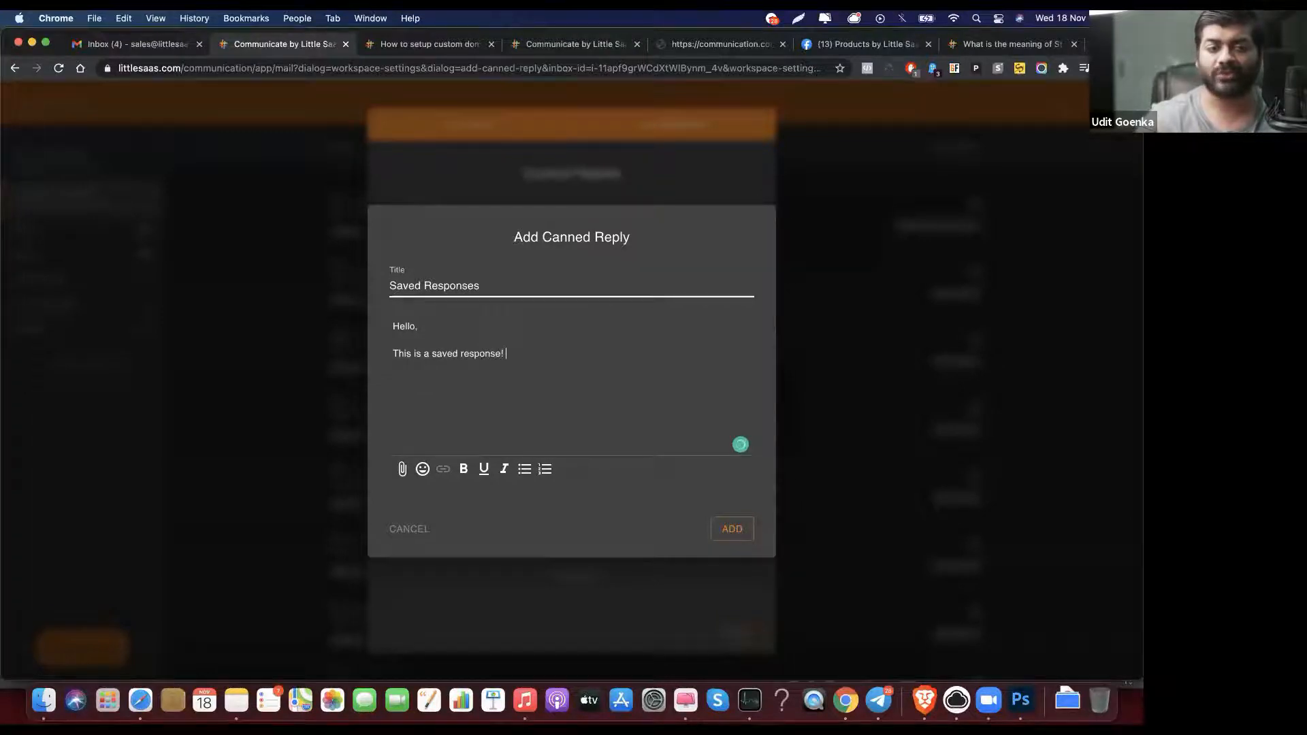
{"action": "left_click", "coordinate": [732, 529]}
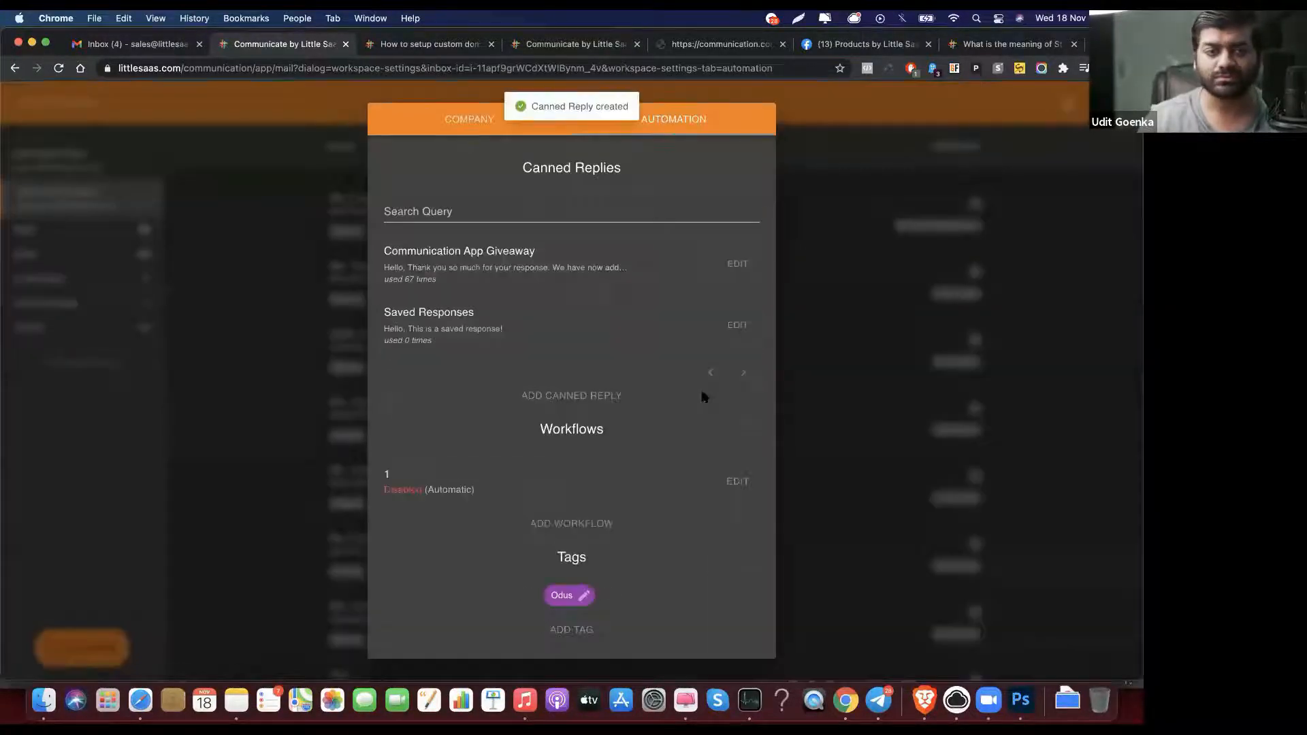
{"action": "scroll", "coordinate": [691, 425], "scroll_direction": "down", "scroll_amount": 1}
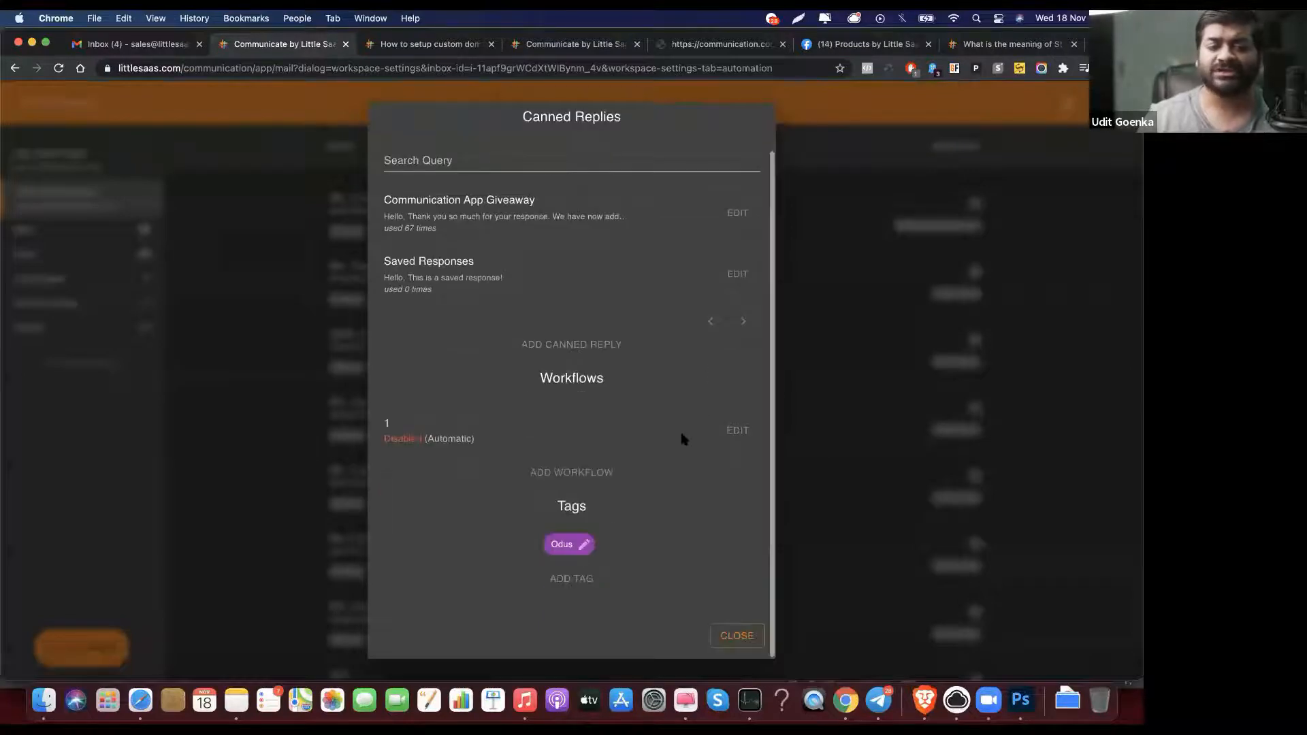
{"action": "left_click", "coordinate": [728, 635]}
Step: Open Inbox Settings from the LITTLE SAAS workspace menu
{"action": "scroll", "coordinate": [541, 313], "scroll_direction": "down", "scroll_amount": 1}
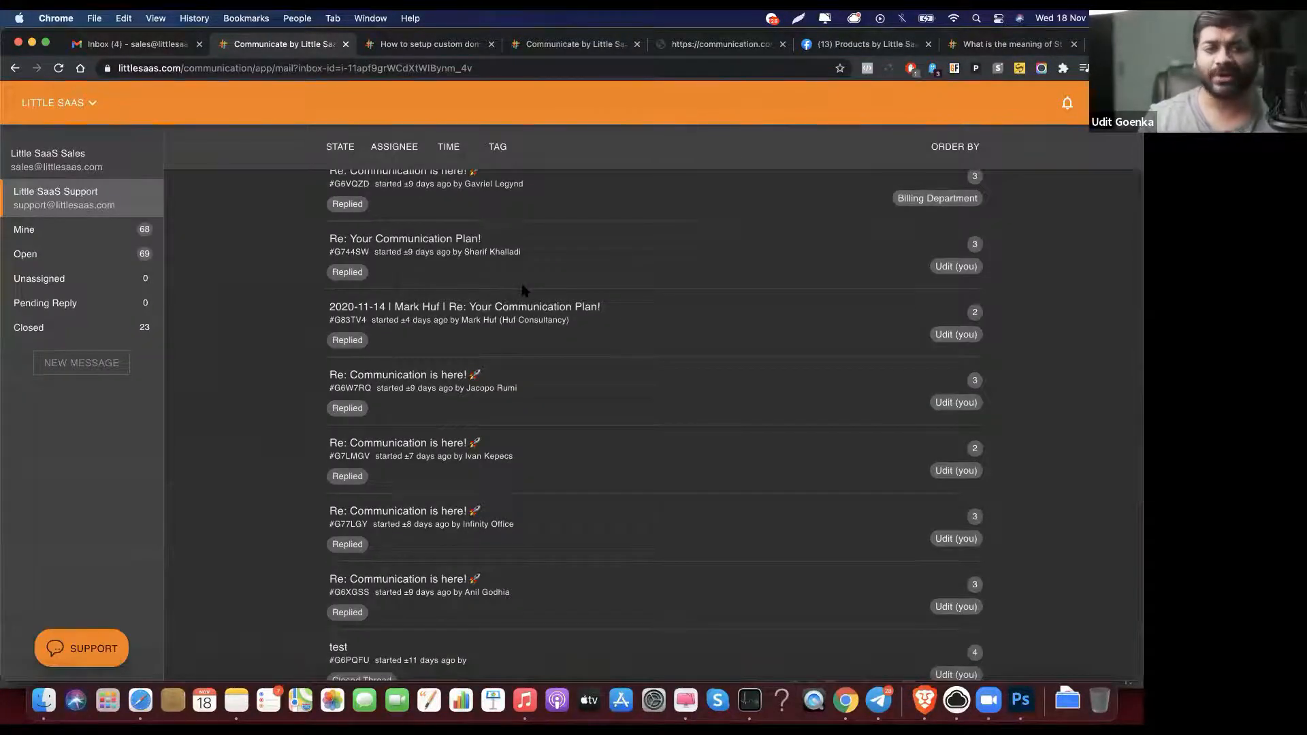
{"action": "left_click", "coordinate": [74, 104]}
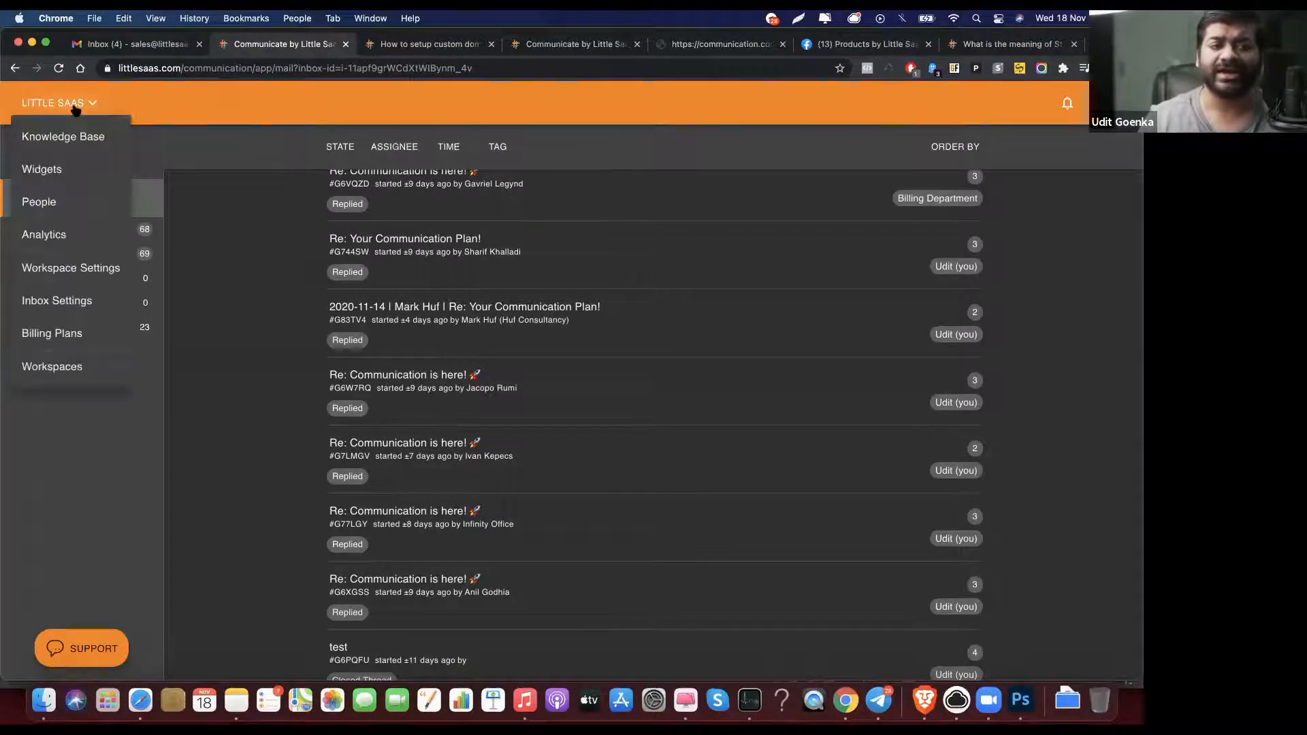
{"action": "left_click", "coordinate": [87, 312]}
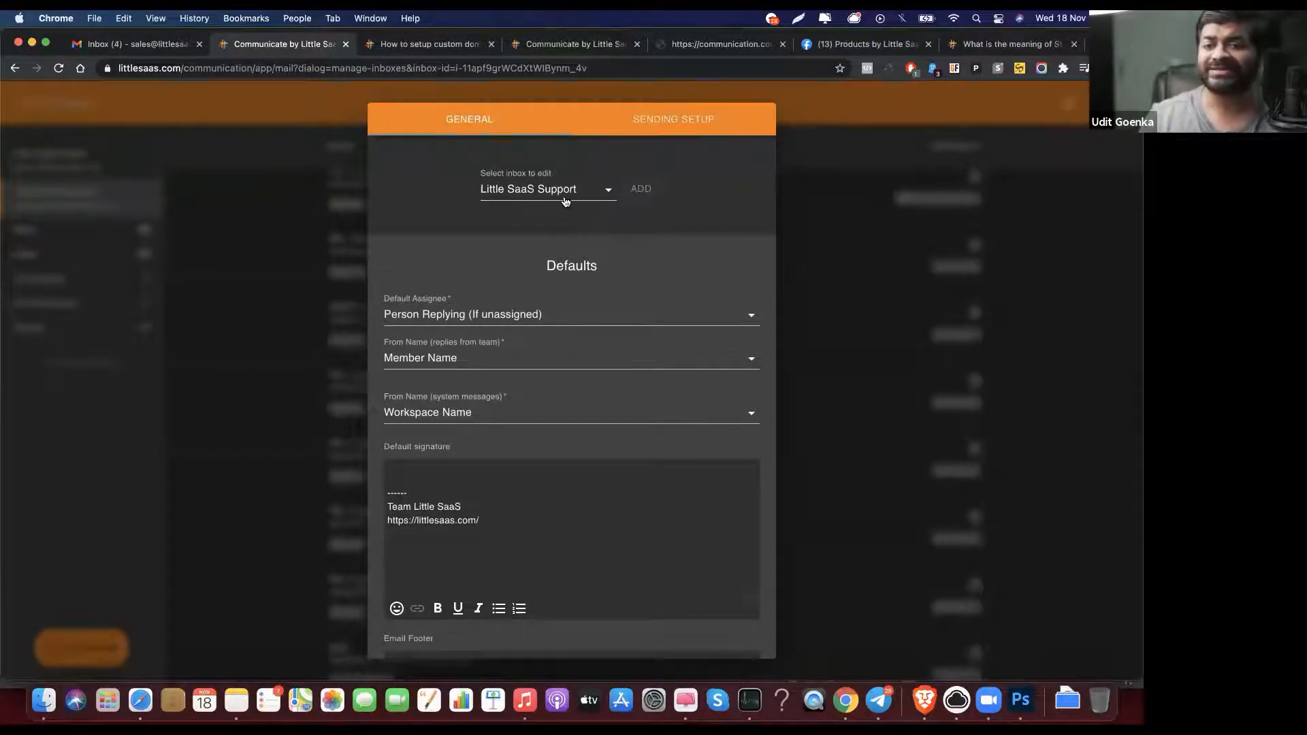
Step: Check the inbox list, keep Little SaaS Support selected, and begin adding a new inbox
{"action": "left_click", "coordinate": [592, 190]}
{"action": "left_click", "coordinate": [657, 197]}
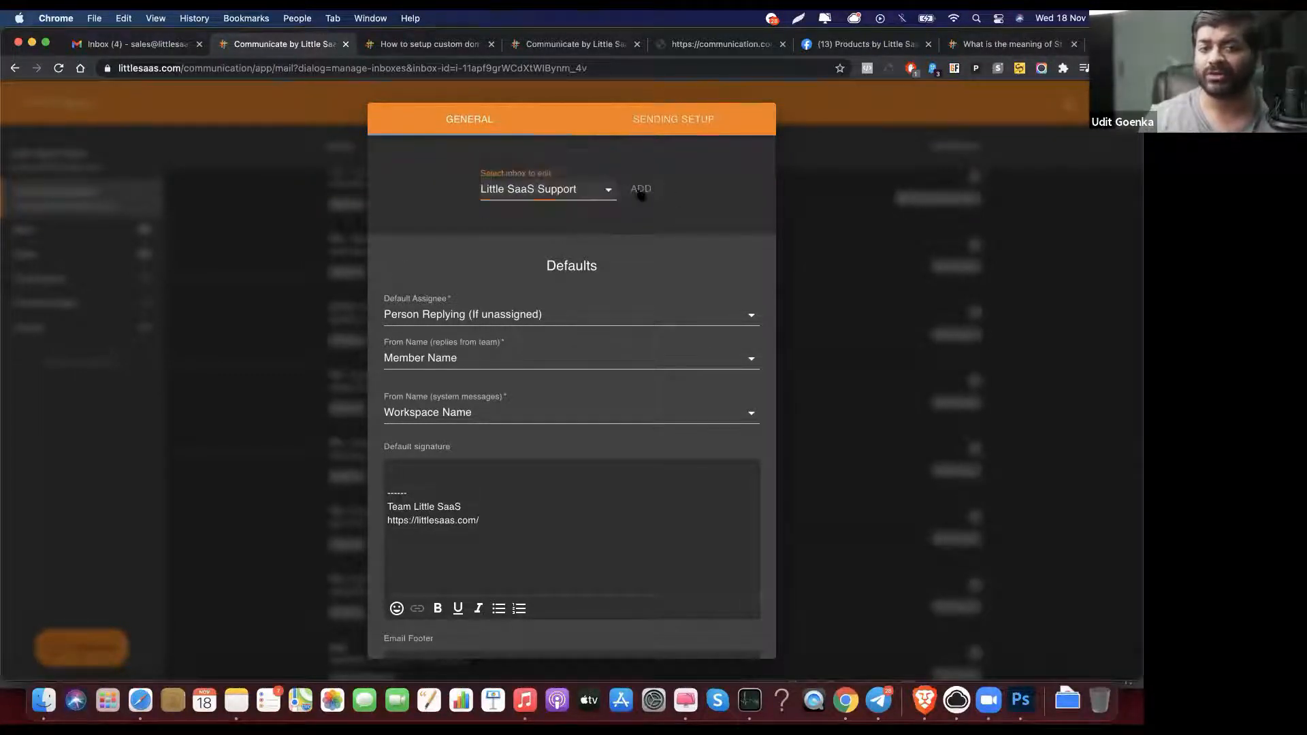
{"action": "left_click", "coordinate": [582, 193]}
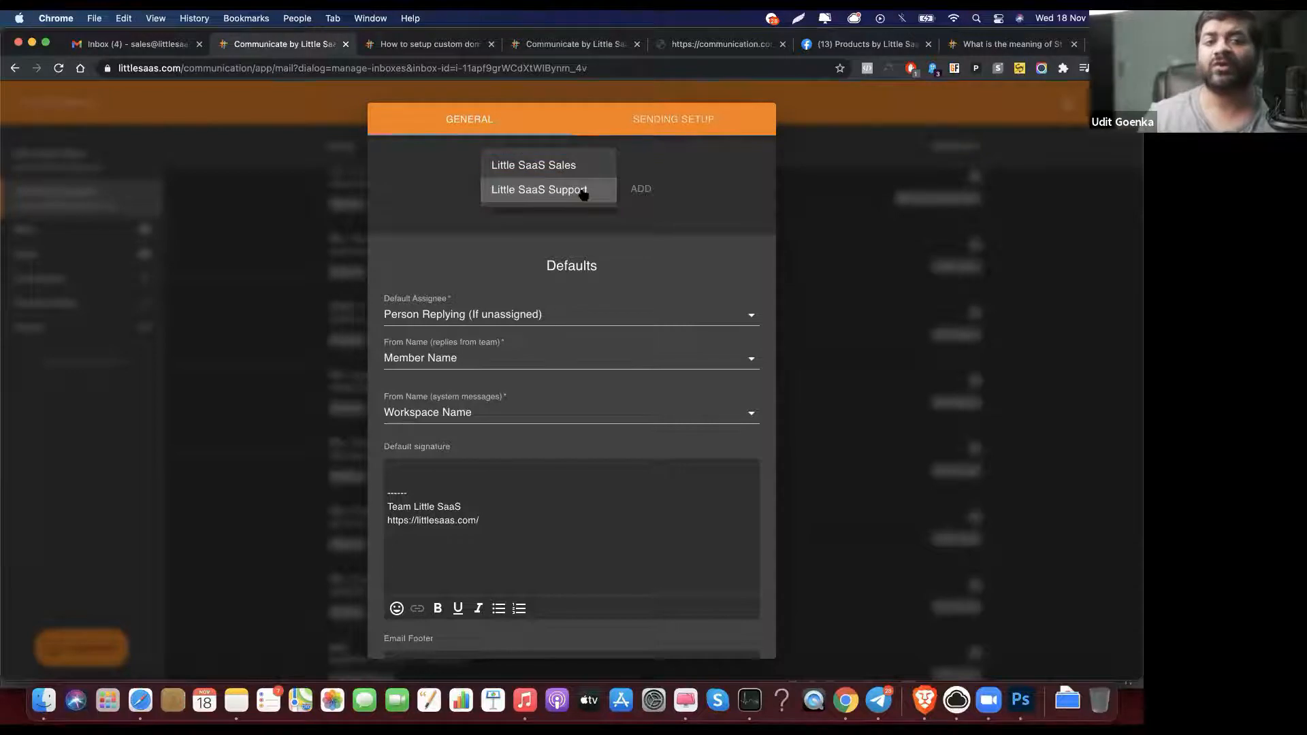
{"action": "left_click", "coordinate": [646, 189]}
{"action": "left_click", "coordinate": [646, 190]}
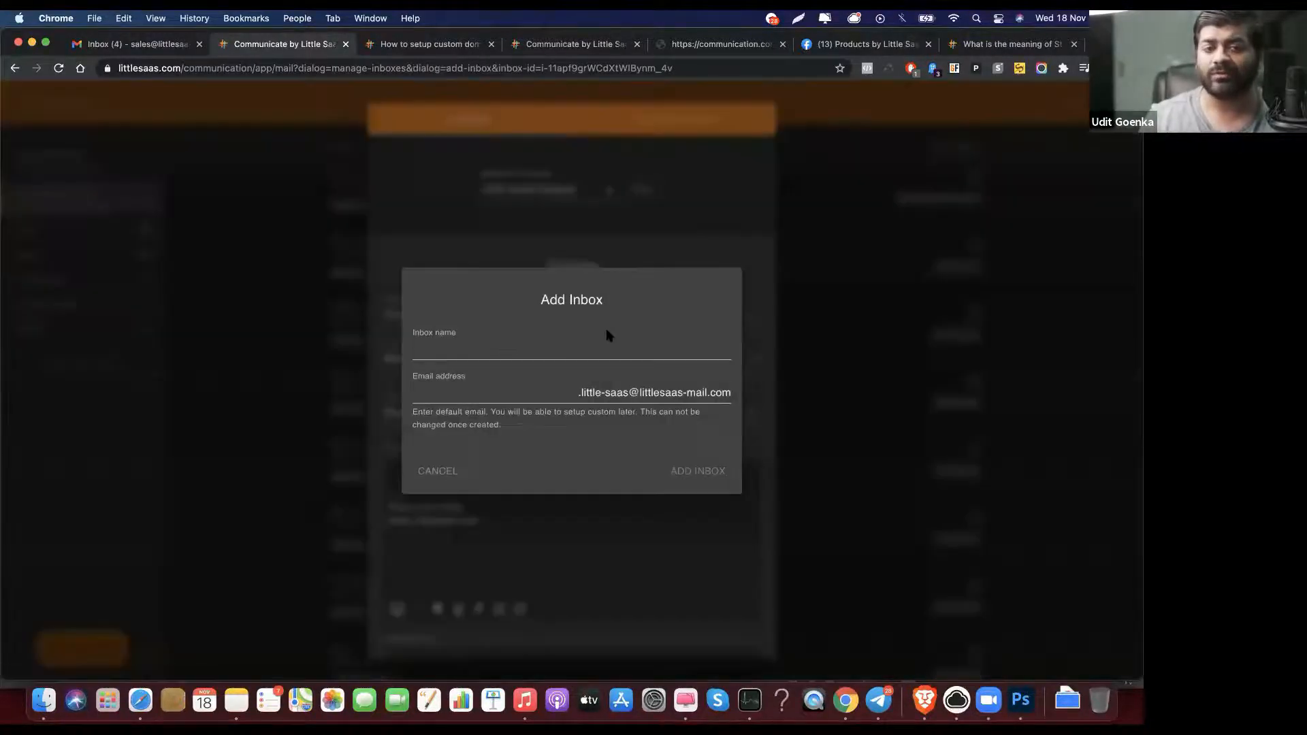
Step: Cancel the new inbox and review Little SaaS Support's Gmail SMTP sending setup
{"action": "left_click", "coordinate": [498, 392]}
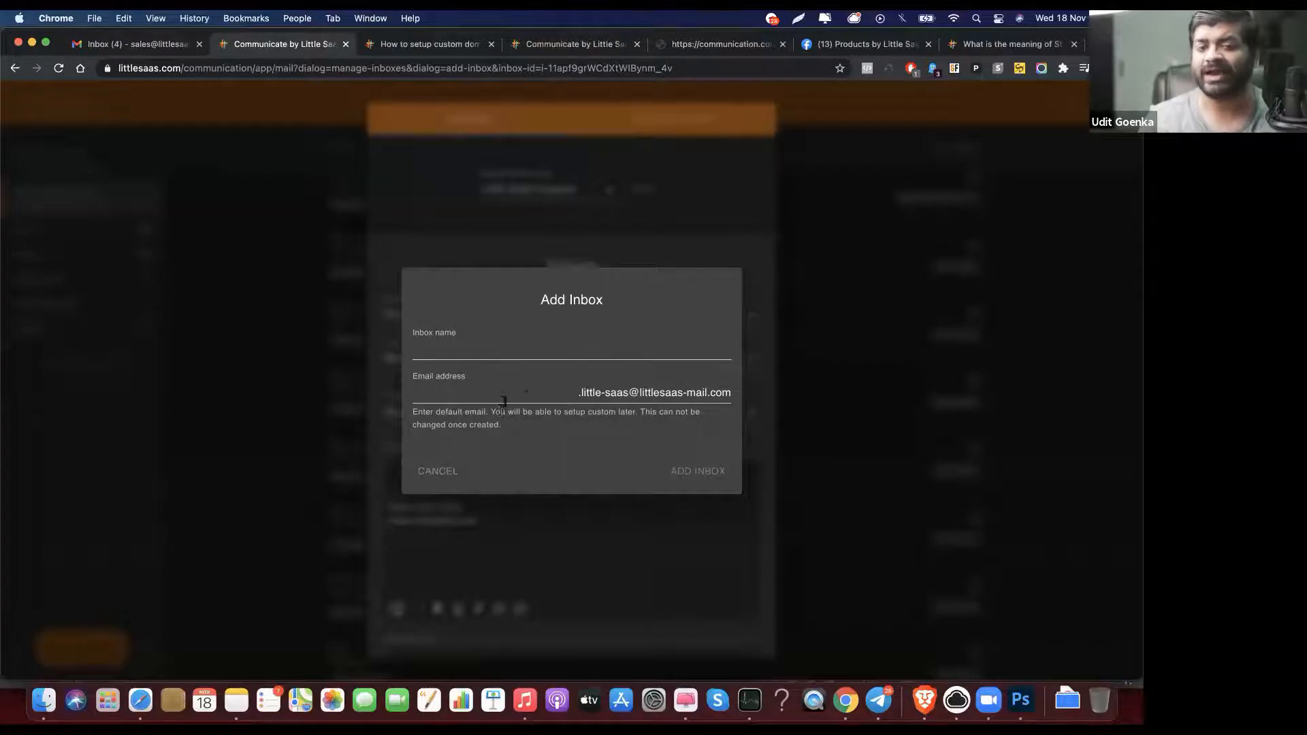
{"action": "left_click", "coordinate": [439, 478]}
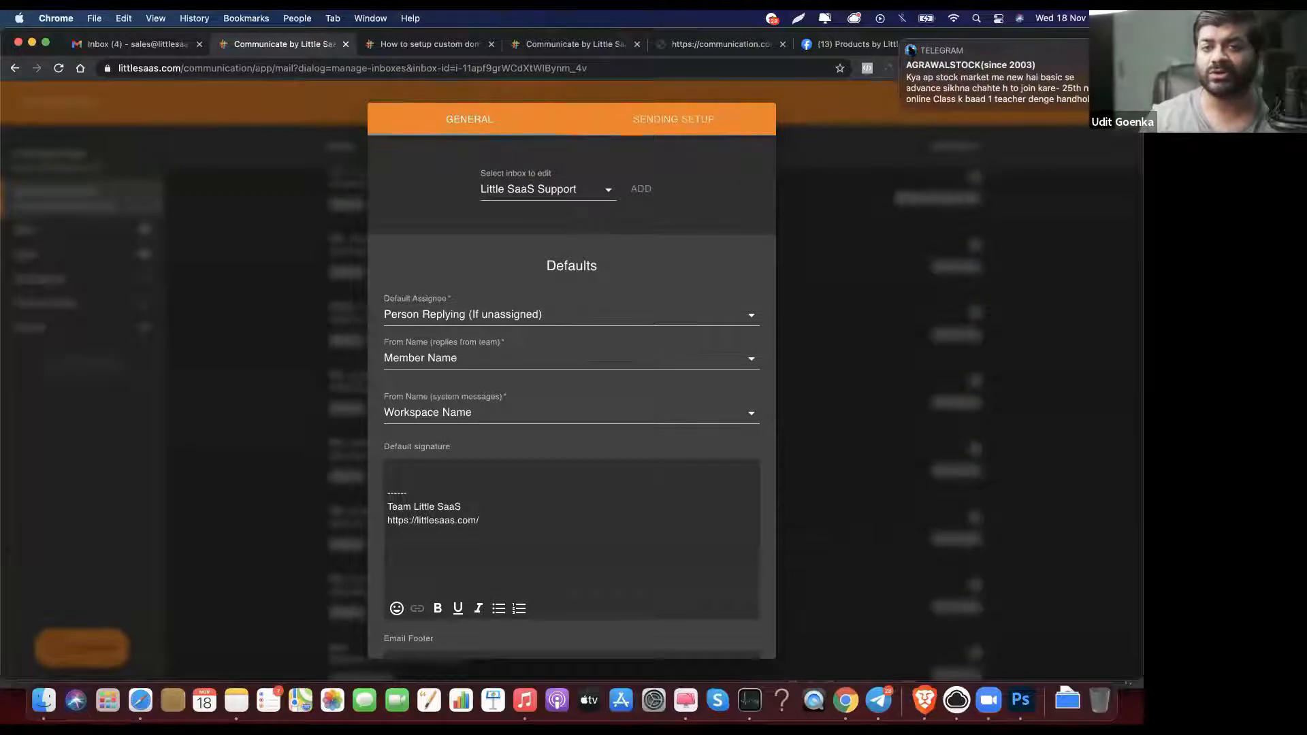
{"action": "left_click", "coordinate": [692, 123]}
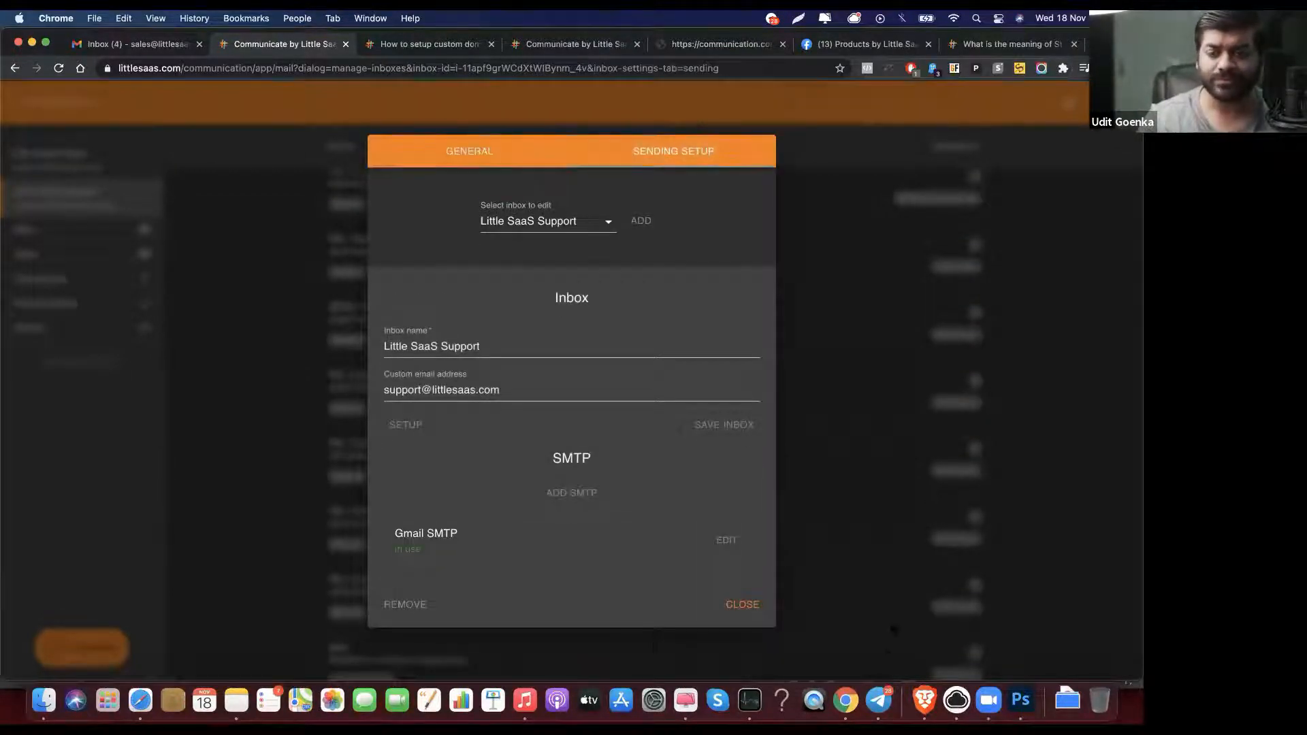
{"action": "right_click", "coordinate": [882, 690]}
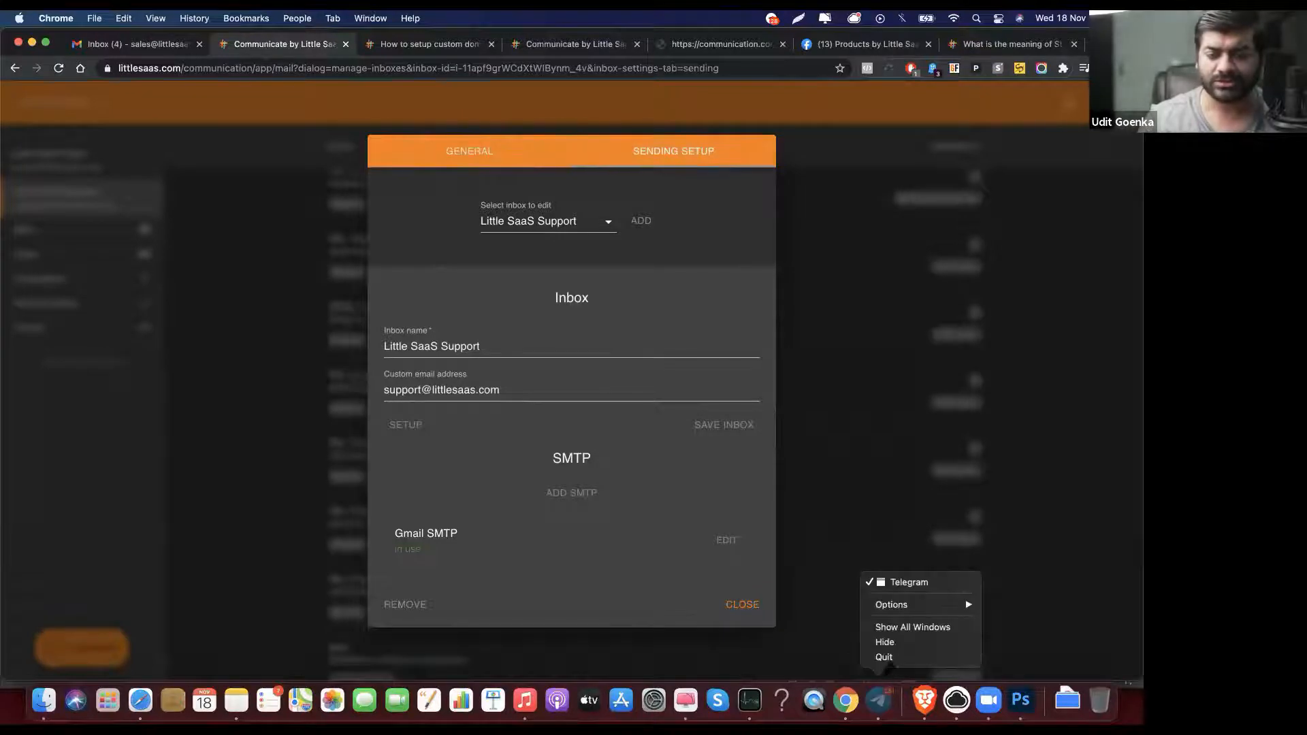
{"action": "left_click", "coordinate": [885, 657]}
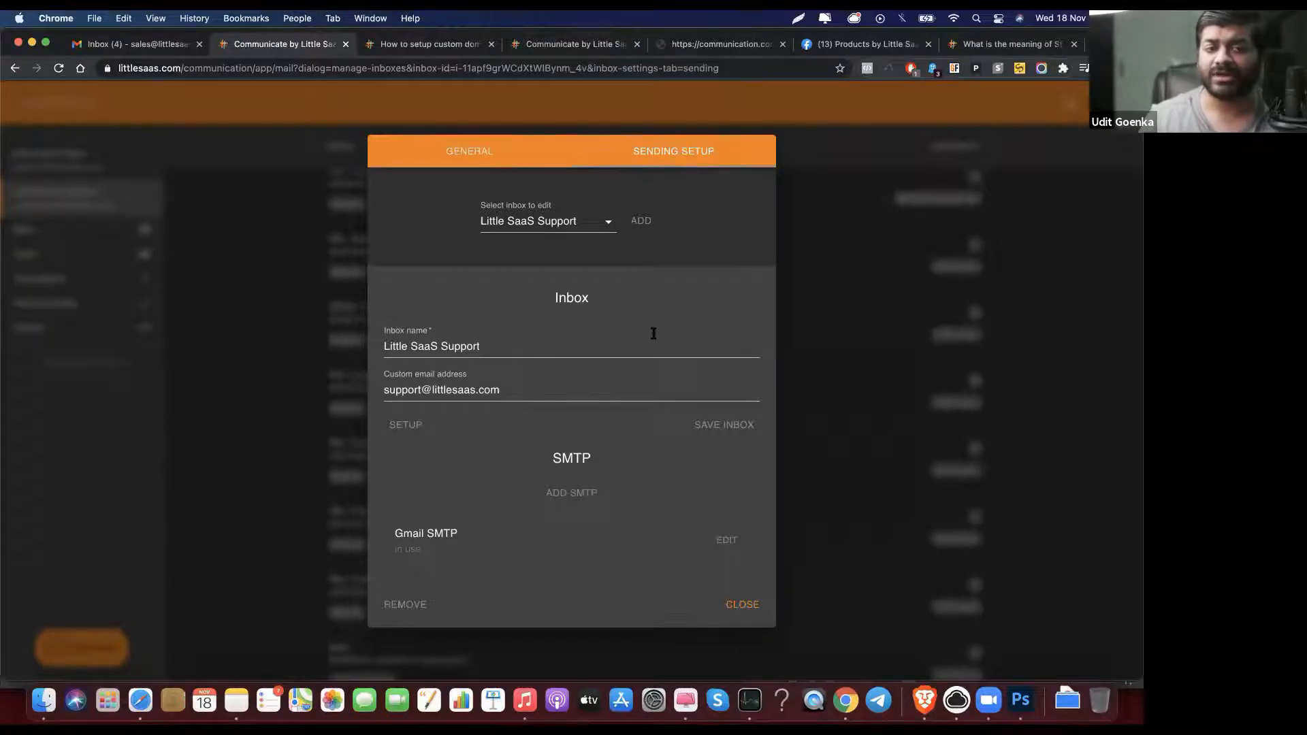
{"action": "left_click", "coordinate": [477, 160]}
{"action": "scroll", "coordinate": [524, 258], "scroll_direction": "down", "scroll_amount": 2}
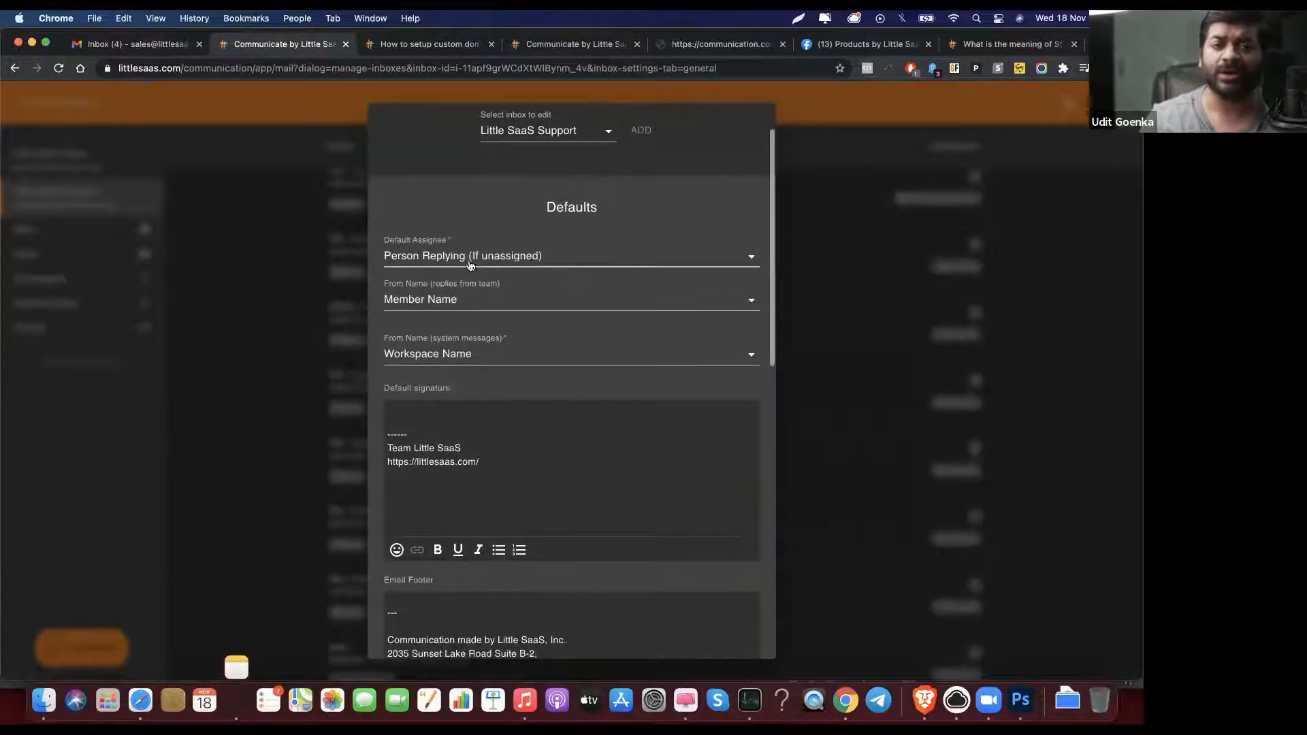
{"action": "left_click", "coordinate": [526, 262]}
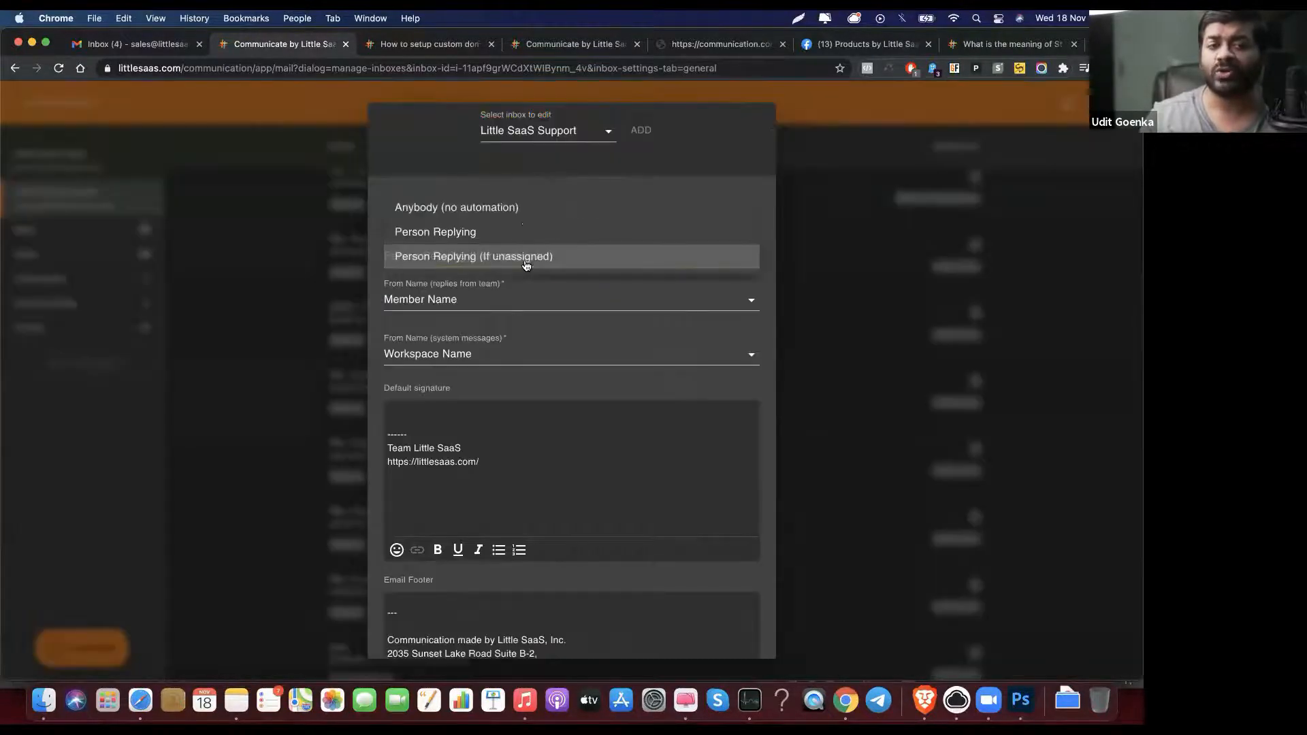
{"action": "left_click", "coordinate": [497, 179]}
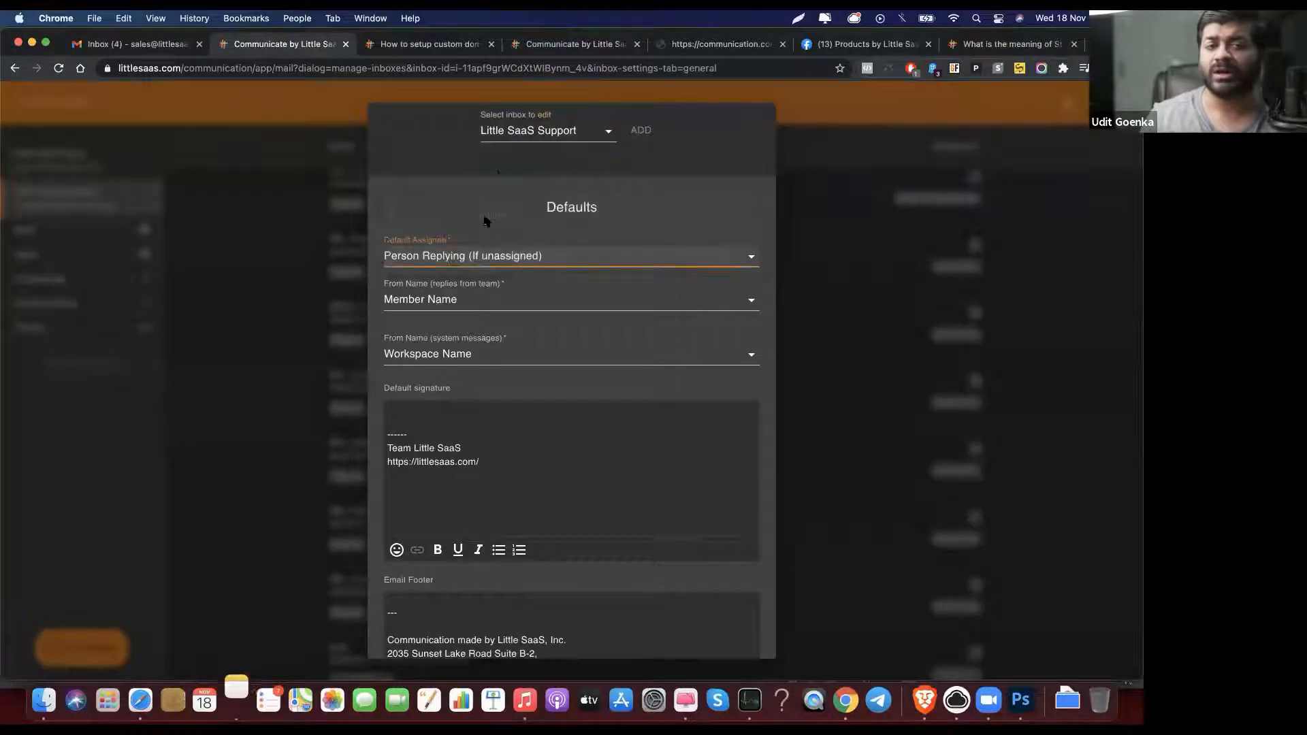
{"action": "left_click", "coordinate": [461, 264]}
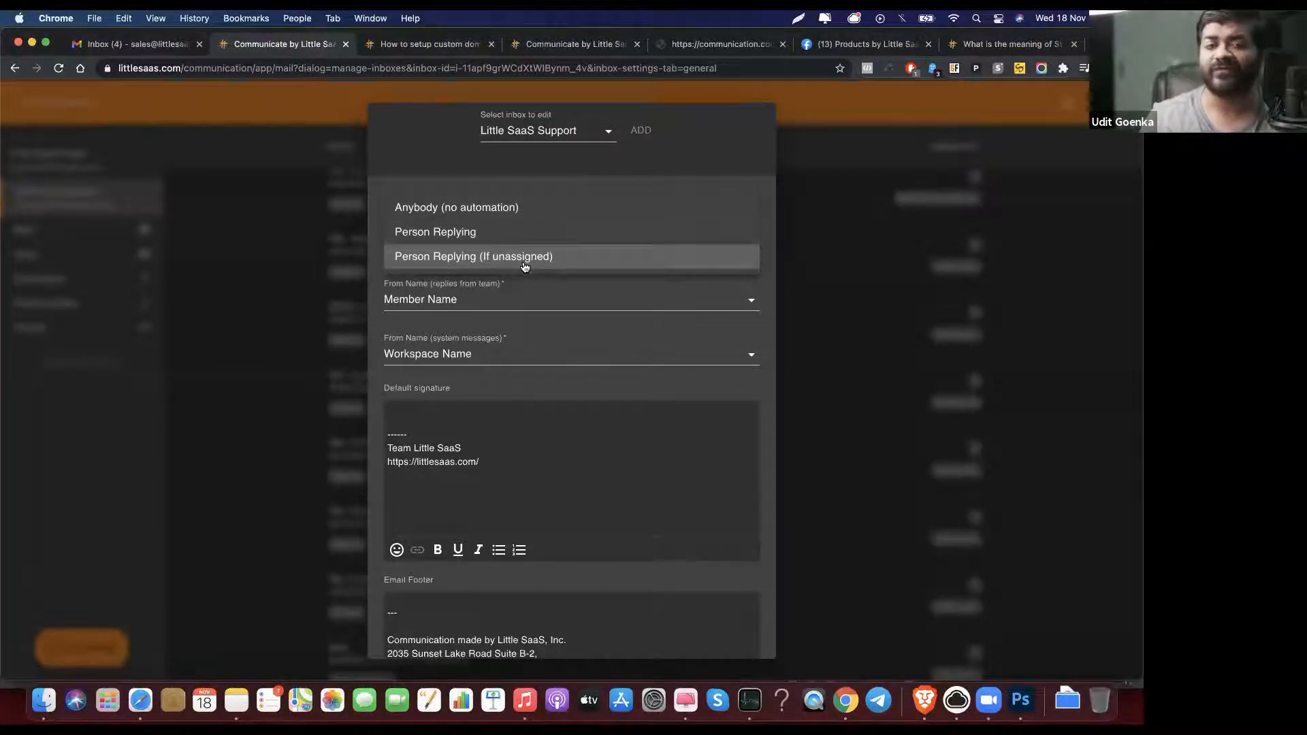
{"action": "left_click", "coordinate": [500, 170]}
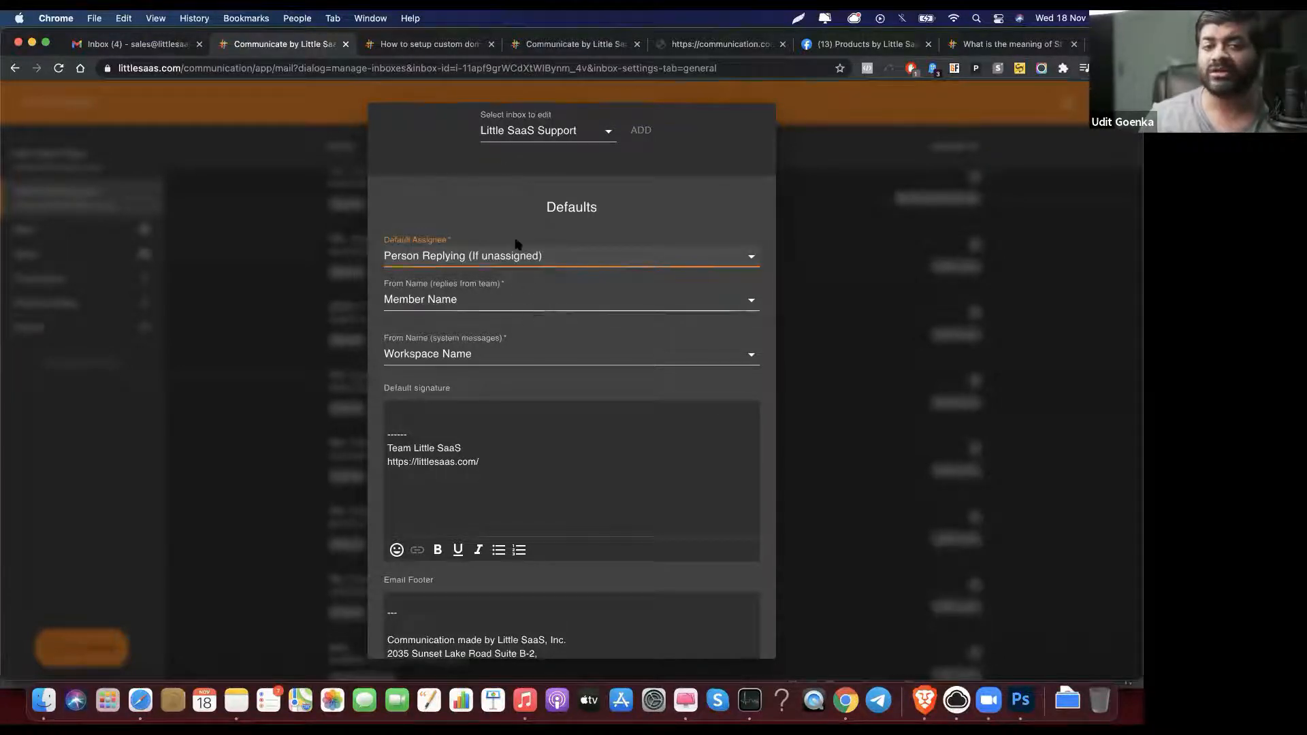
{"action": "left_click", "coordinate": [535, 302]}
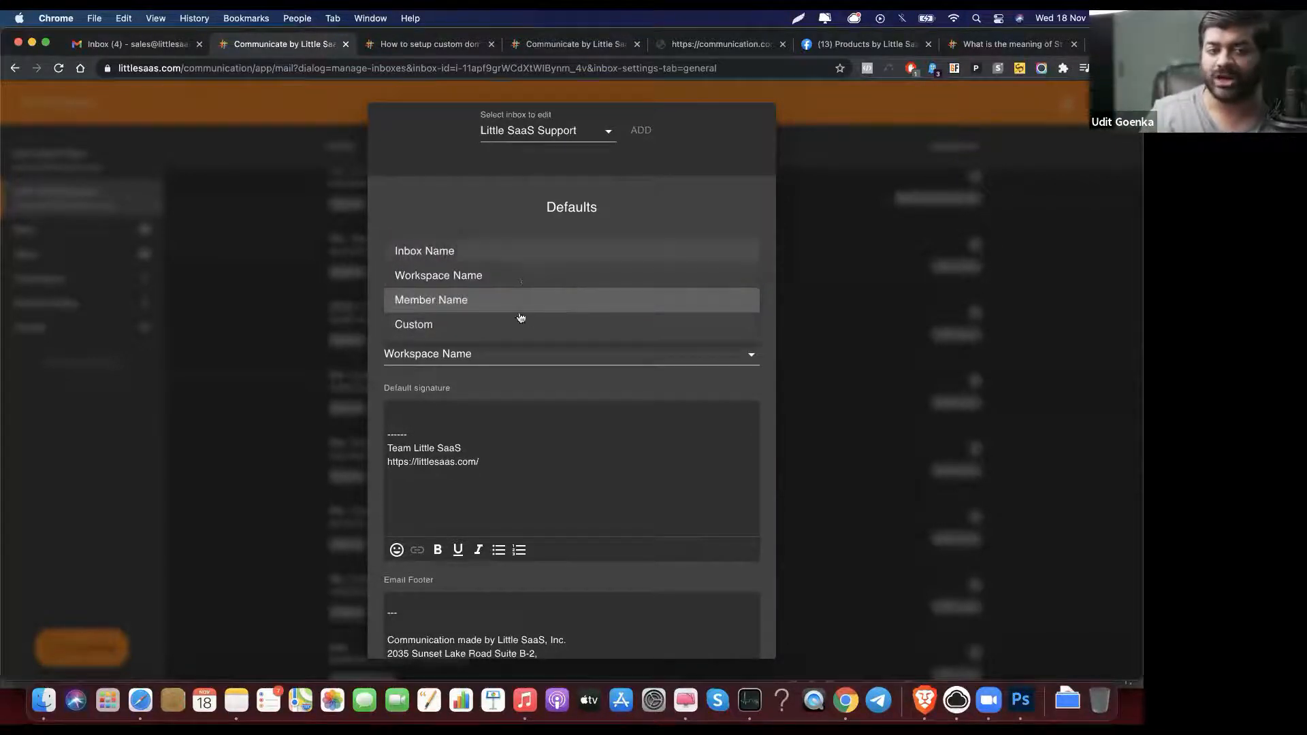
{"action": "left_click", "coordinate": [504, 193]}
{"action": "left_click", "coordinate": [519, 412]}
{"action": "scroll", "coordinate": [519, 414], "scroll_direction": "down", "scroll_amount": 2}
{"action": "scroll", "coordinate": [520, 413], "scroll_direction": "down", "scroll_amount": 1}
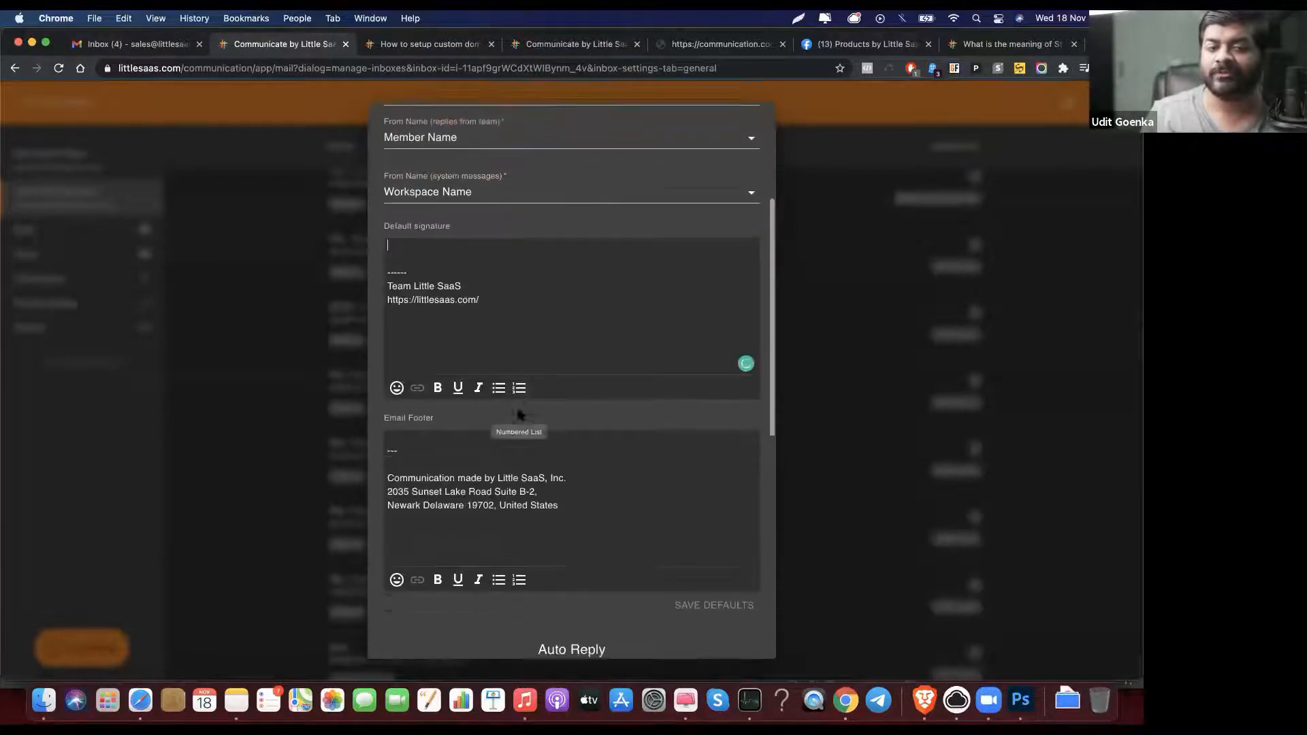
{"action": "left_click_drag", "start_coordinate": [583, 510], "coordinate": [526, 430]}
{"action": "left_click", "coordinate": [574, 497]}
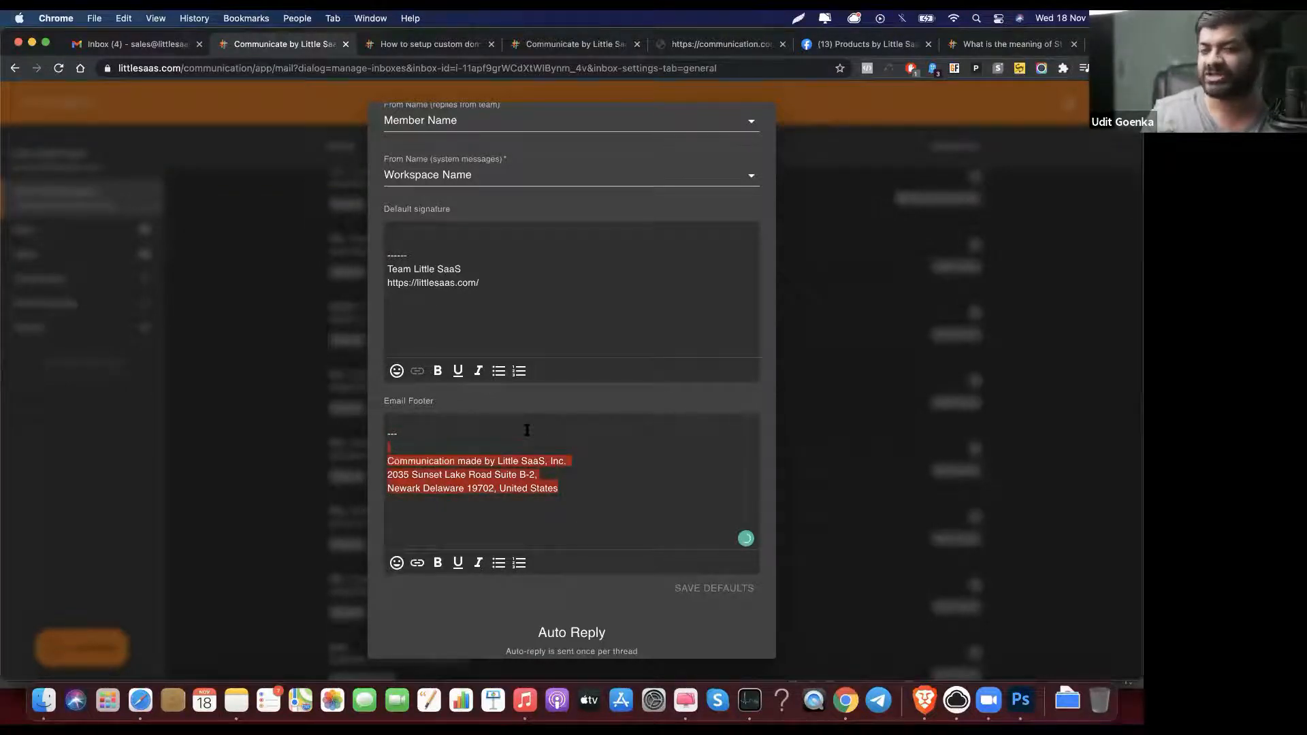
{"action": "left_click", "coordinate": [561, 485]}
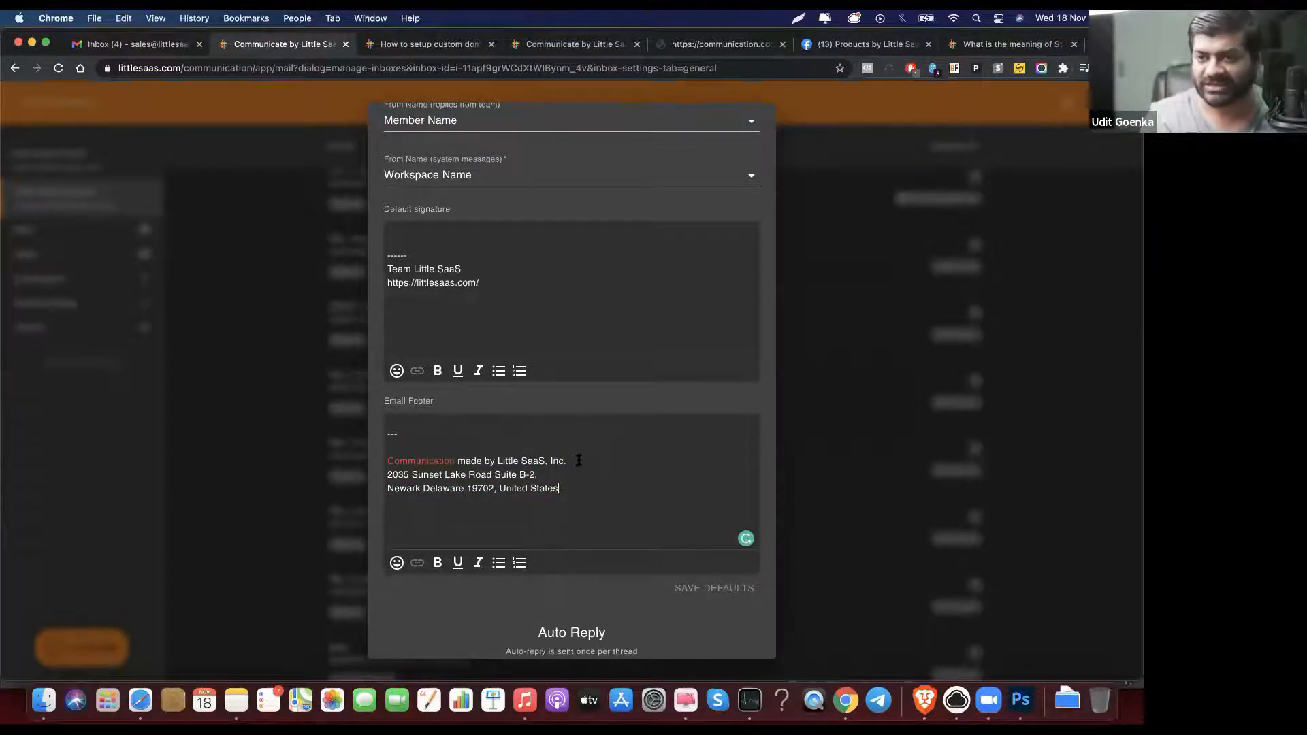
{"action": "scroll", "coordinate": [578, 461], "scroll_direction": "down", "scroll_amount": 3}
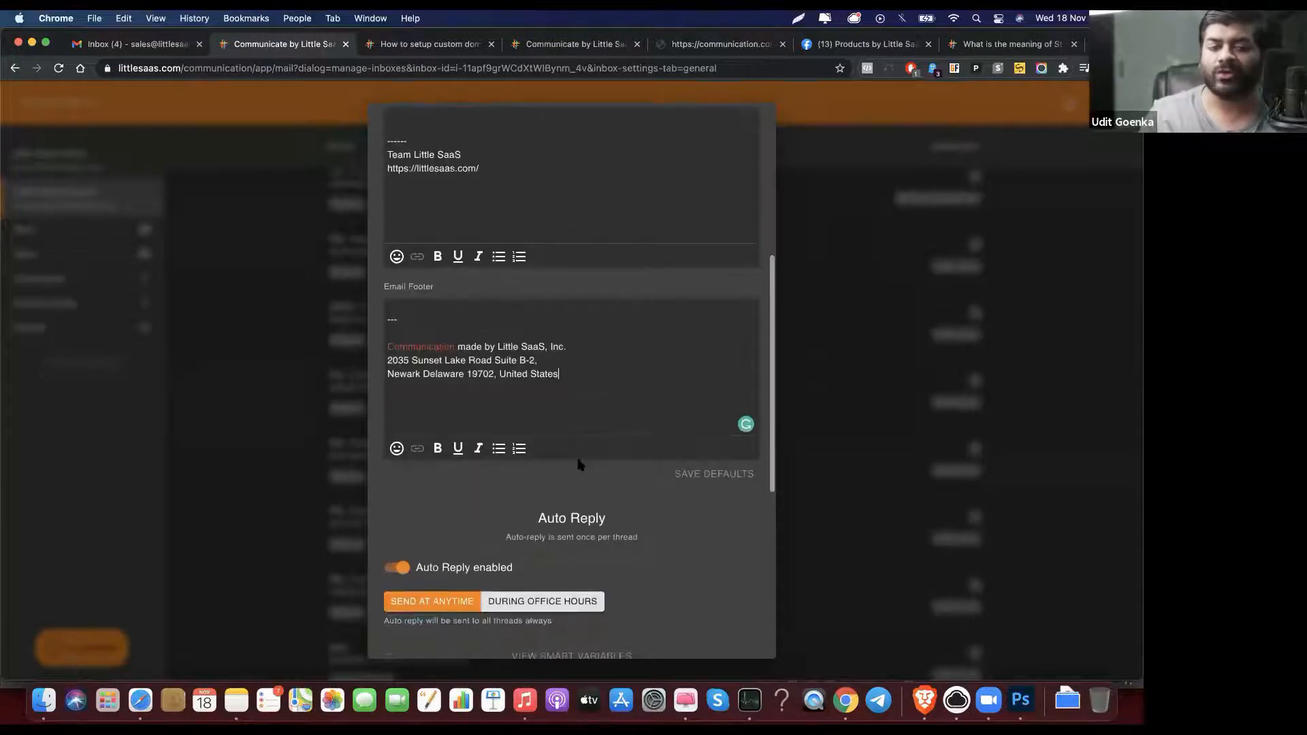
{"action": "scroll", "coordinate": [579, 465], "scroll_direction": "down", "scroll_amount": 6}
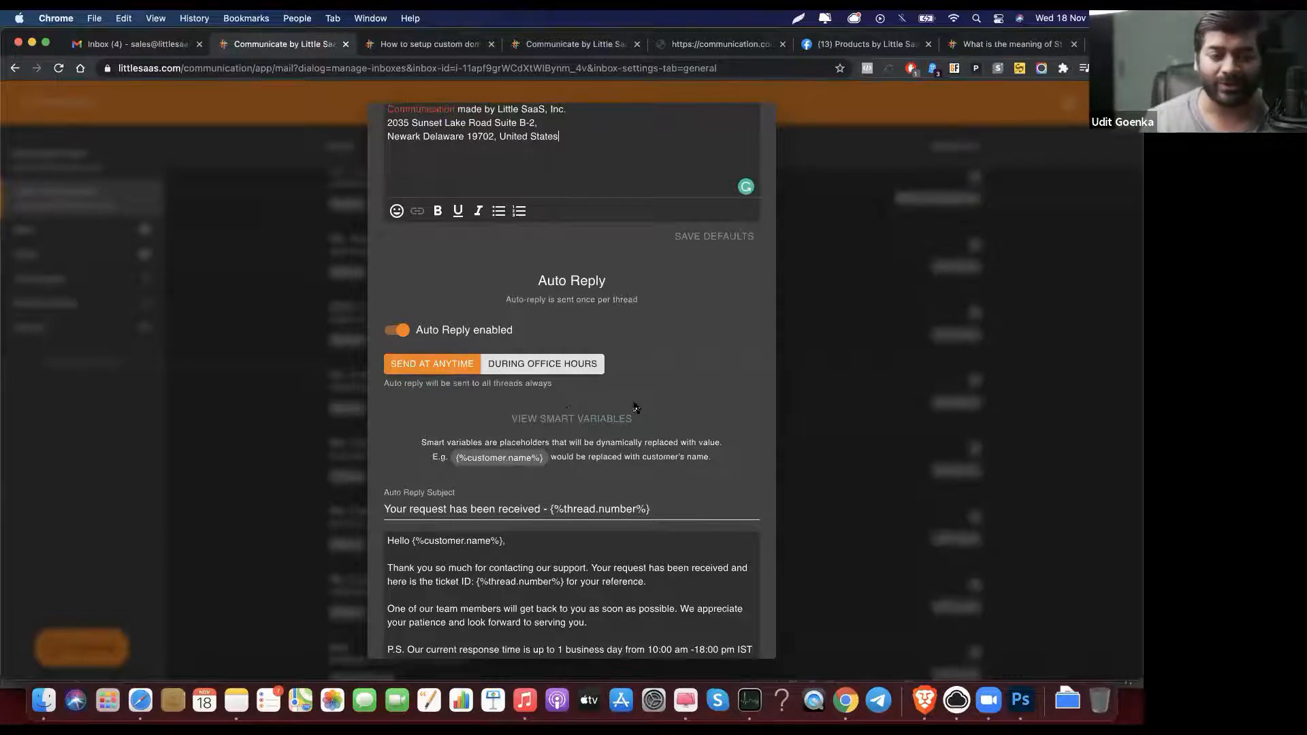
{"action": "scroll", "coordinate": [633, 405], "scroll_direction": "down", "scroll_amount": 4}
{"action": "scroll", "coordinate": [633, 404], "scroll_direction": "down", "scroll_amount": 3}
{"action": "scroll", "coordinate": [633, 404], "scroll_direction": "up", "scroll_amount": 3}
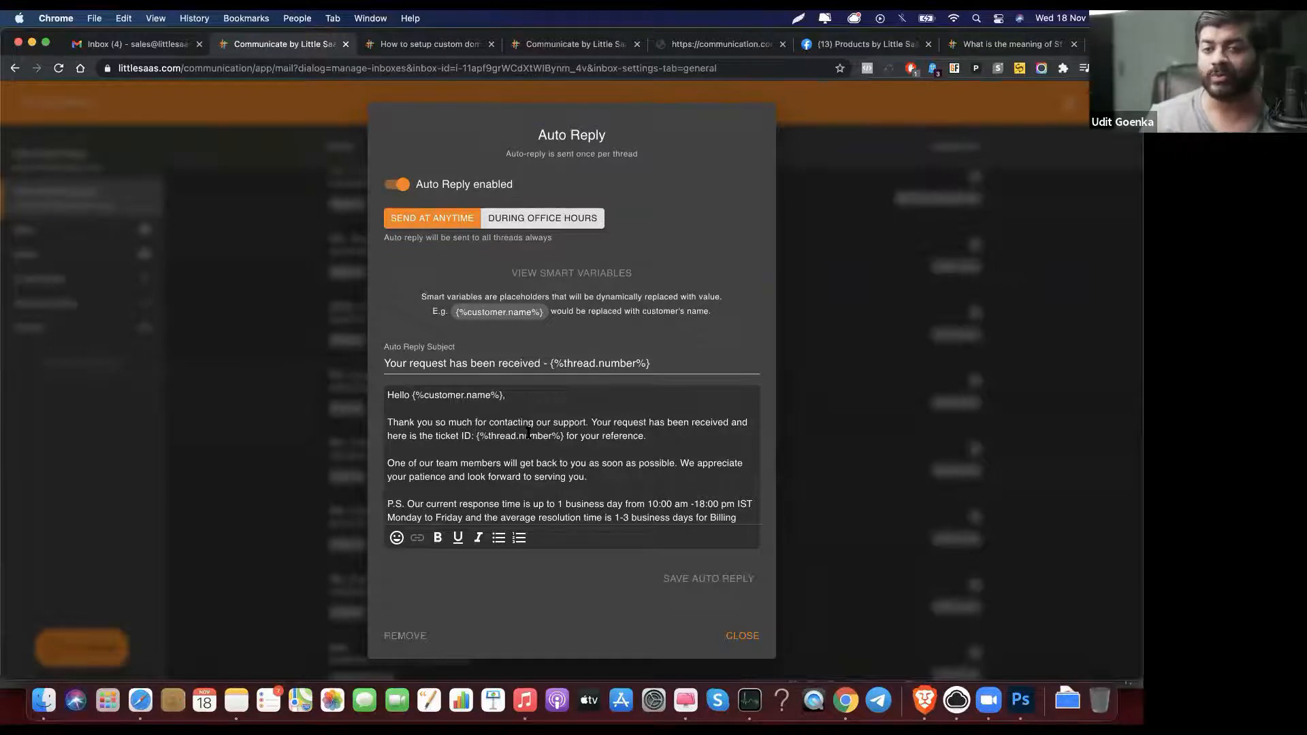
{"action": "scroll", "coordinate": [528, 433], "scroll_direction": "down", "scroll_amount": 2}
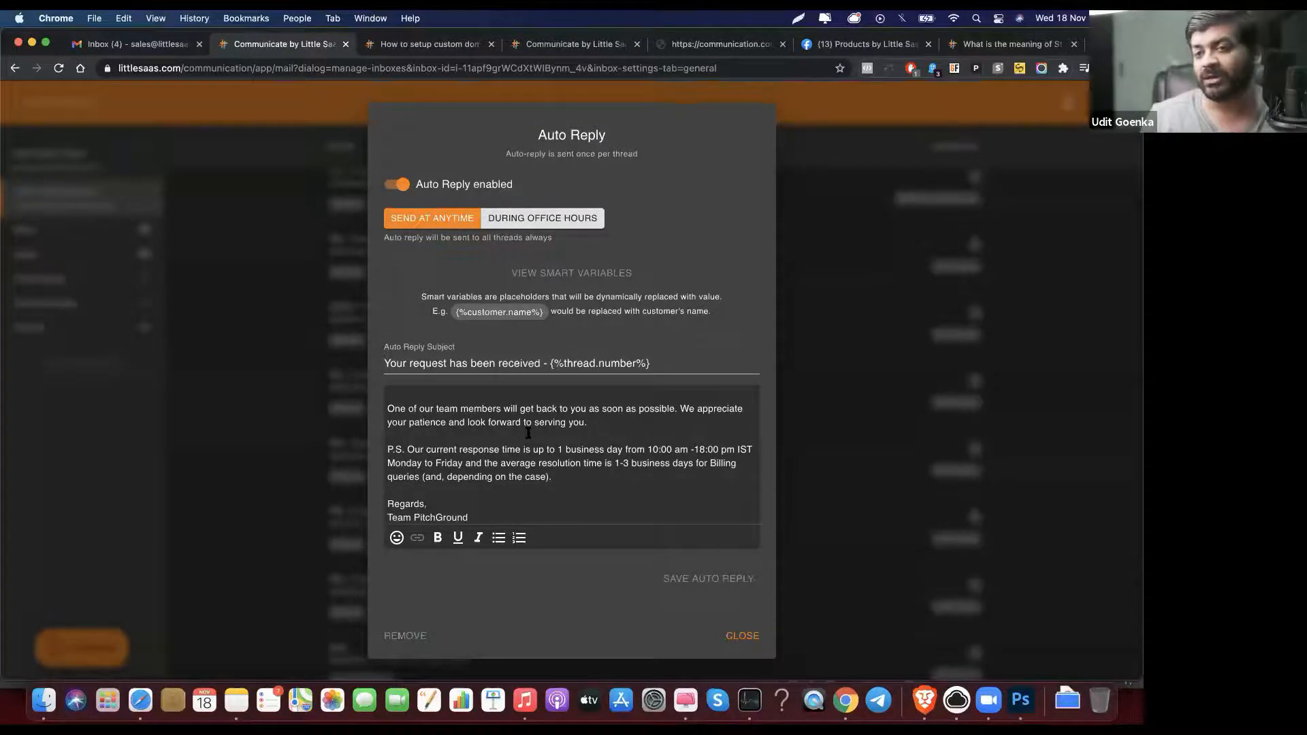
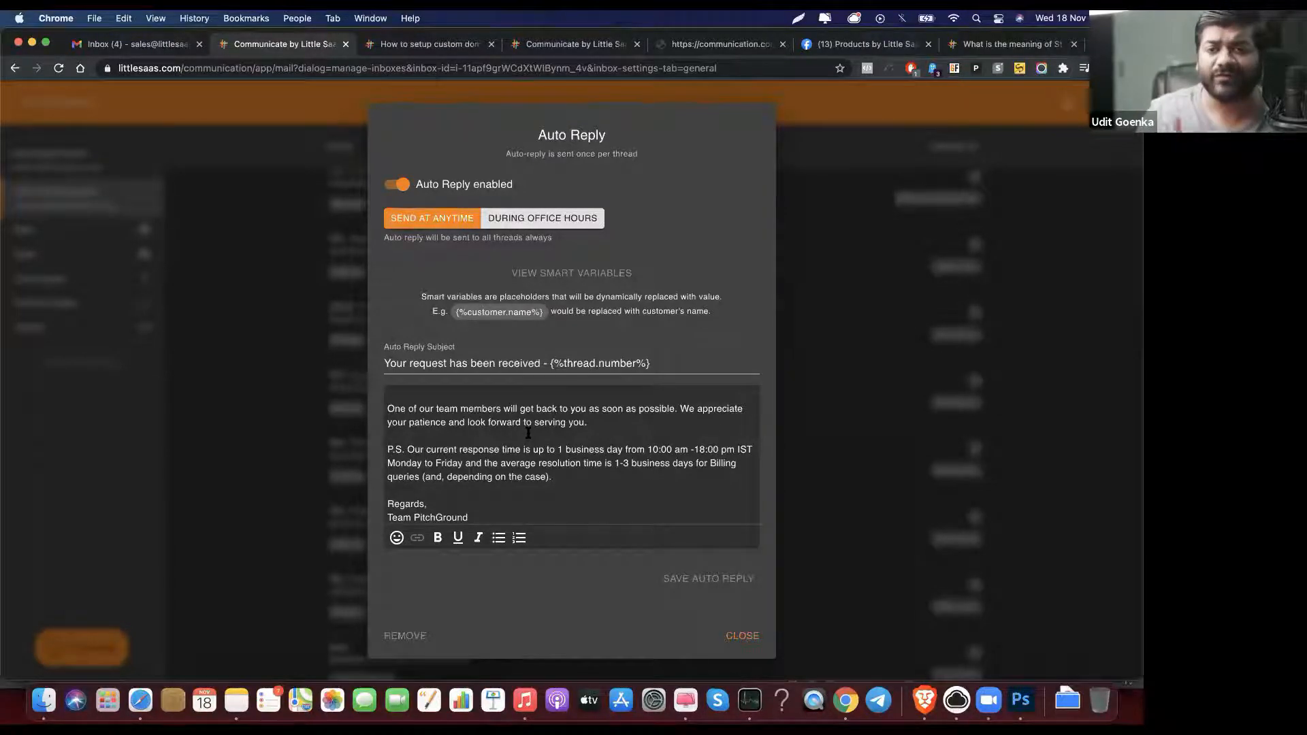
Step: On the Sending Setup tab, view and then close the custom email address setup details
{"action": "scroll", "coordinate": [529, 433], "scroll_direction": "up", "scroll_amount": 2}
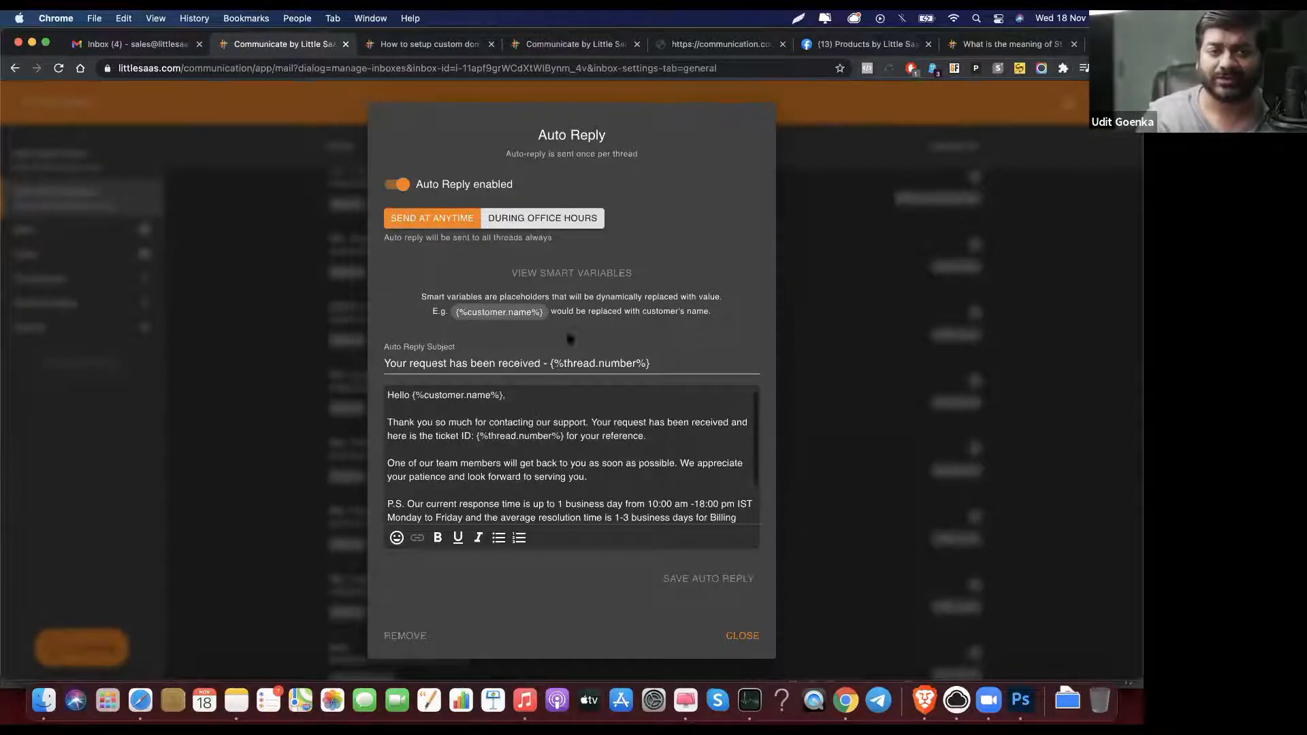
{"action": "key", "text": "Escape"}
{"action": "scroll", "coordinate": [584, 347], "scroll_direction": "down", "scroll_amount": 10}
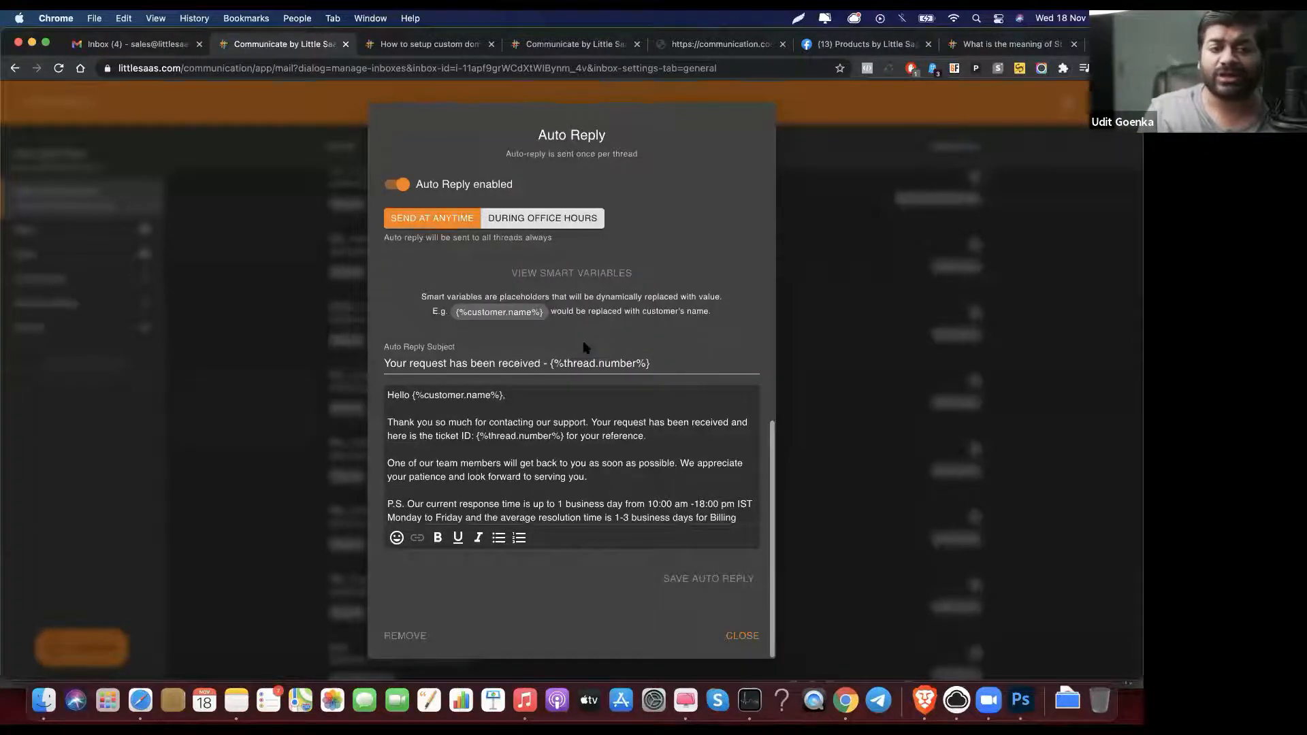
{"action": "scroll", "coordinate": [584, 348], "scroll_direction": "up", "scroll_amount": 2}
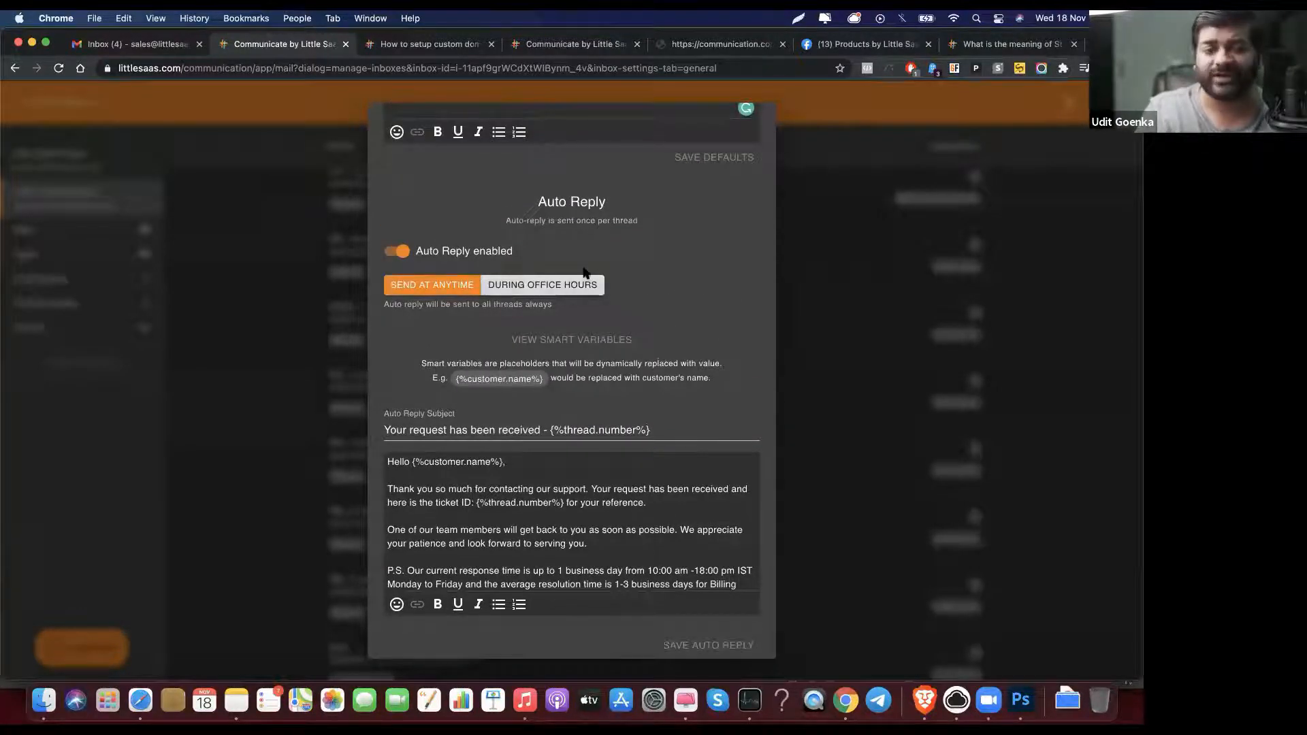
{"action": "scroll", "coordinate": [585, 272], "scroll_direction": "up", "scroll_amount": 10}
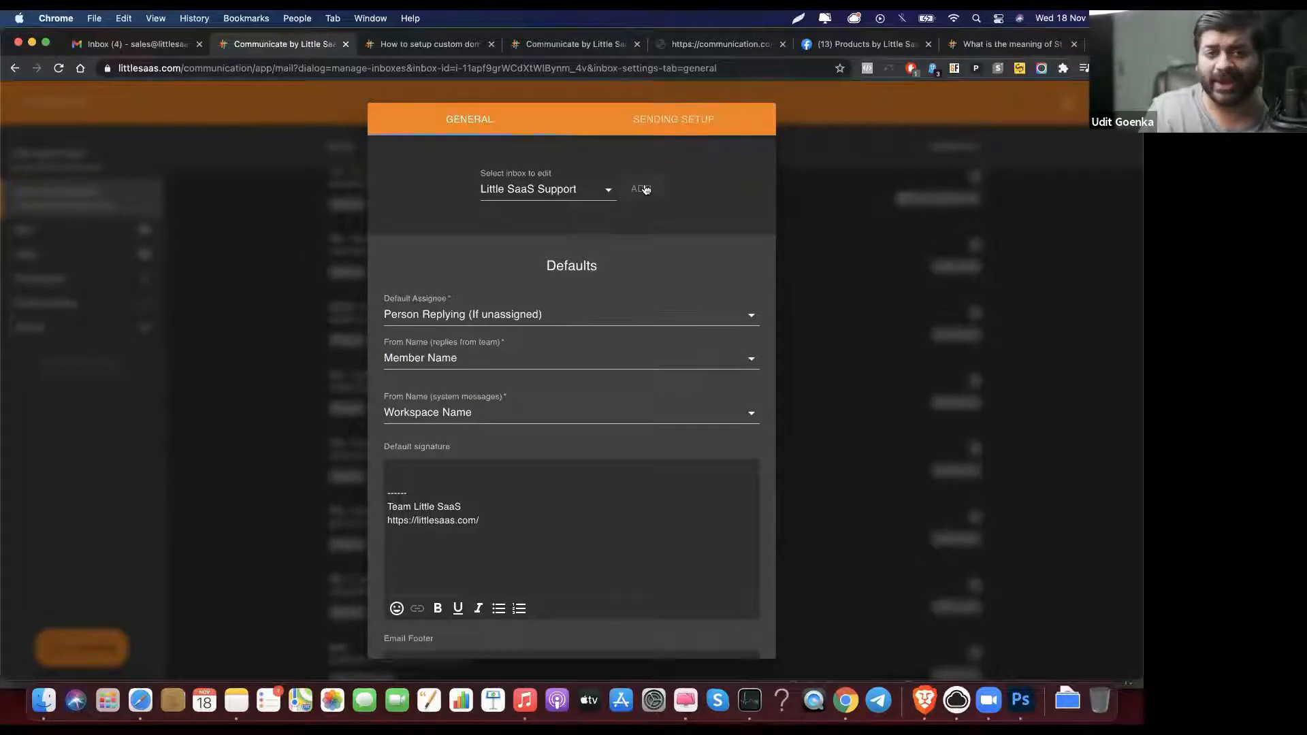
{"action": "left_click", "coordinate": [679, 120]}
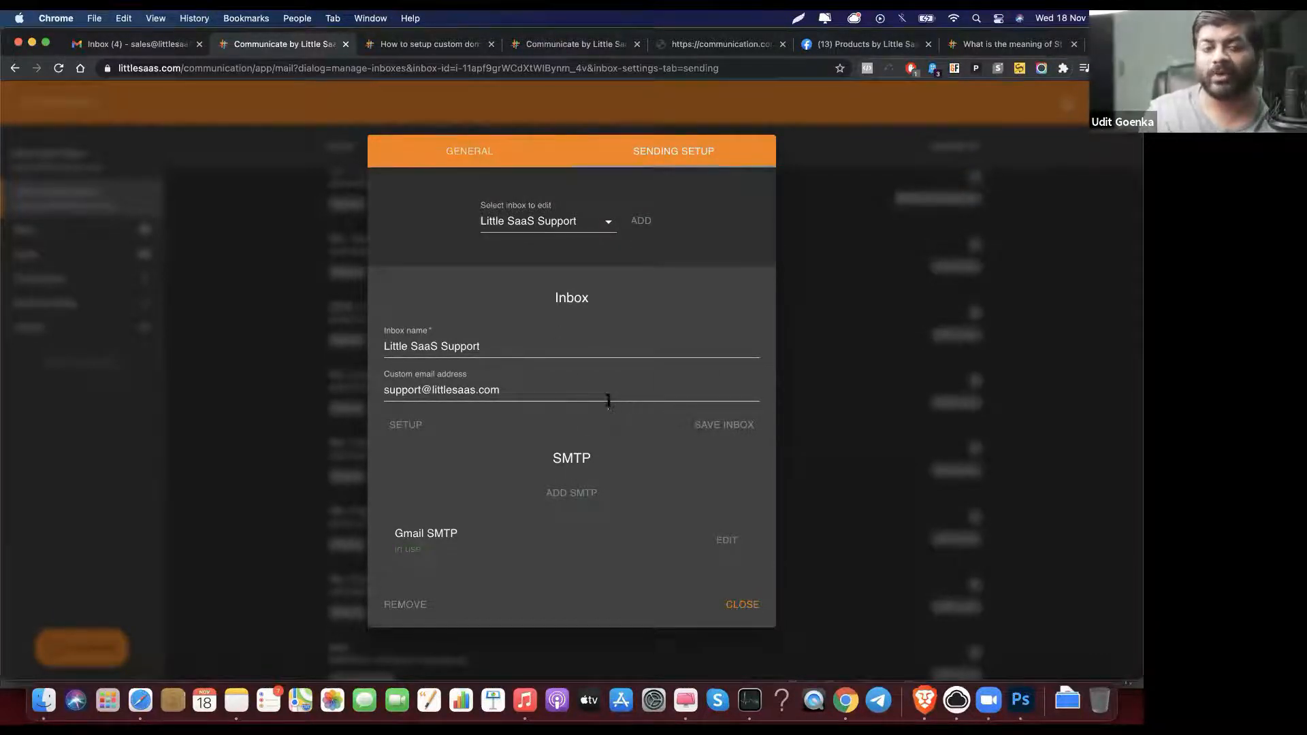
{"action": "left_click", "coordinate": [412, 426]}
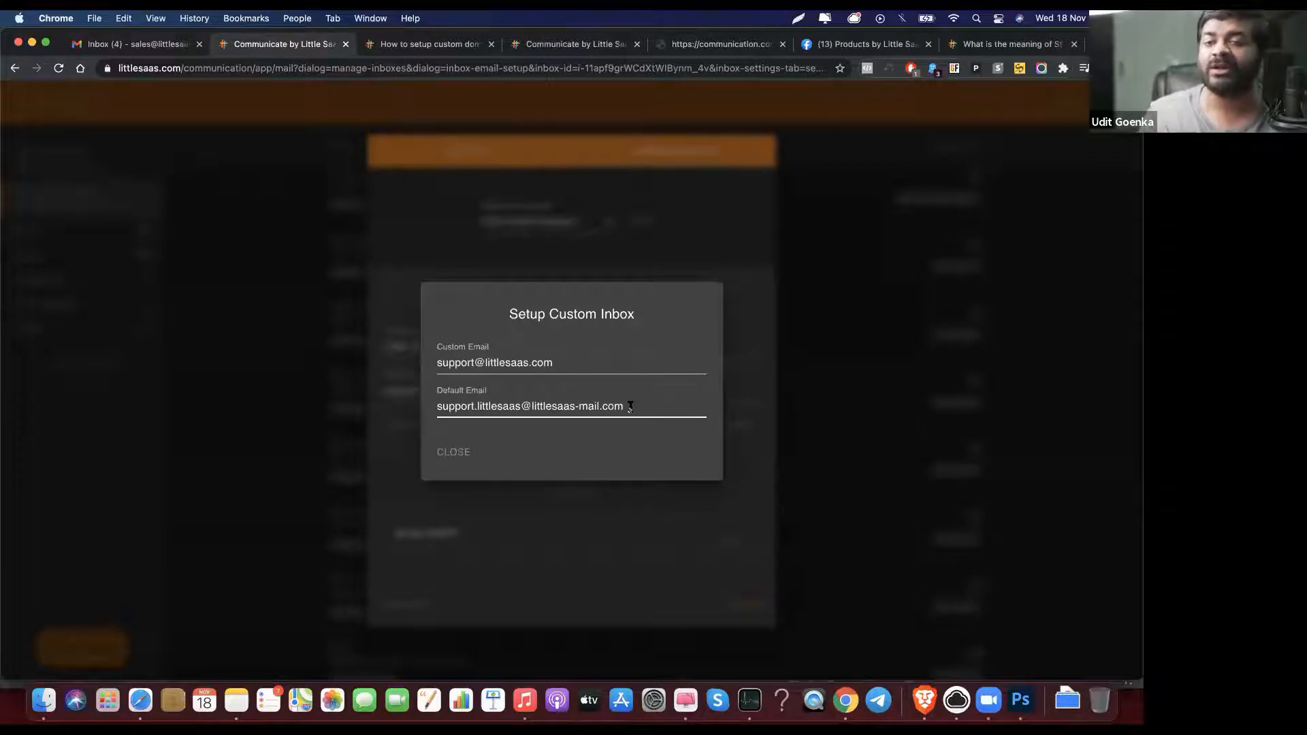
{"action": "left_click", "coordinate": [453, 453]}
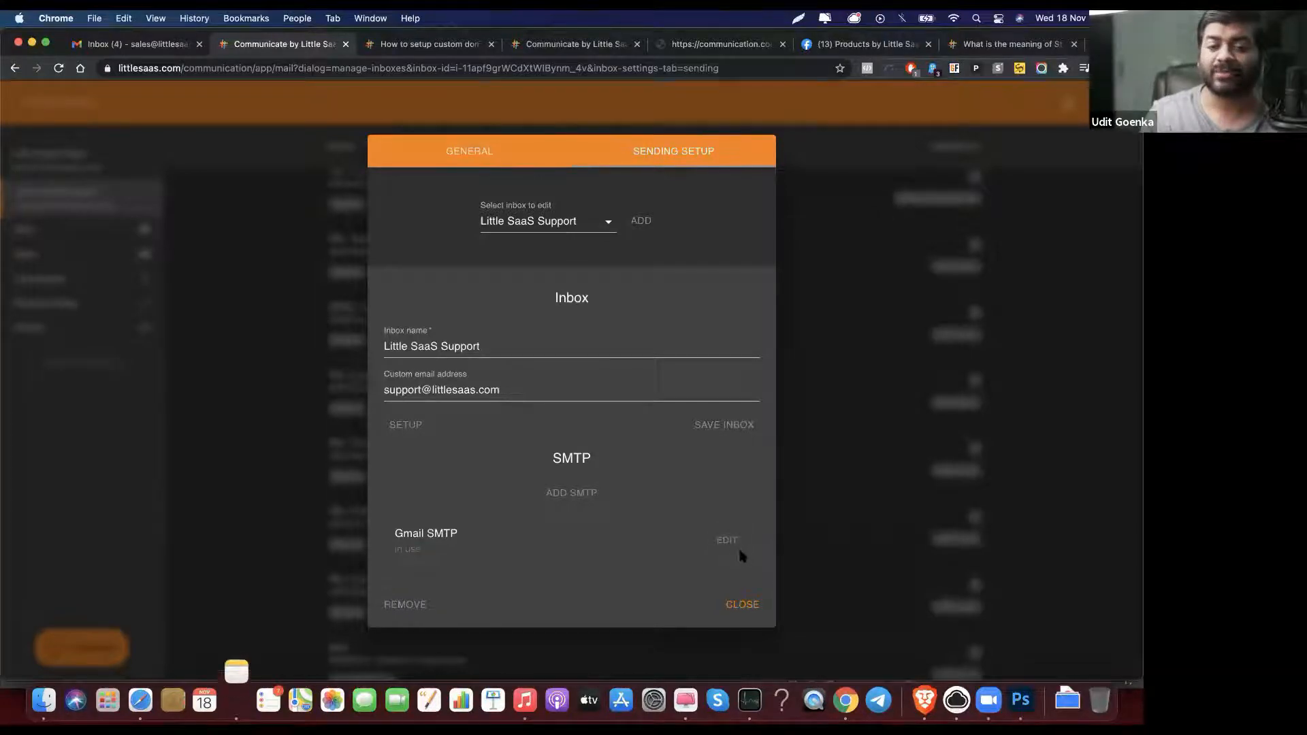
Step: Start adding a new SMTP server, toggling it off and back on
{"action": "left_click", "coordinate": [591, 491]}
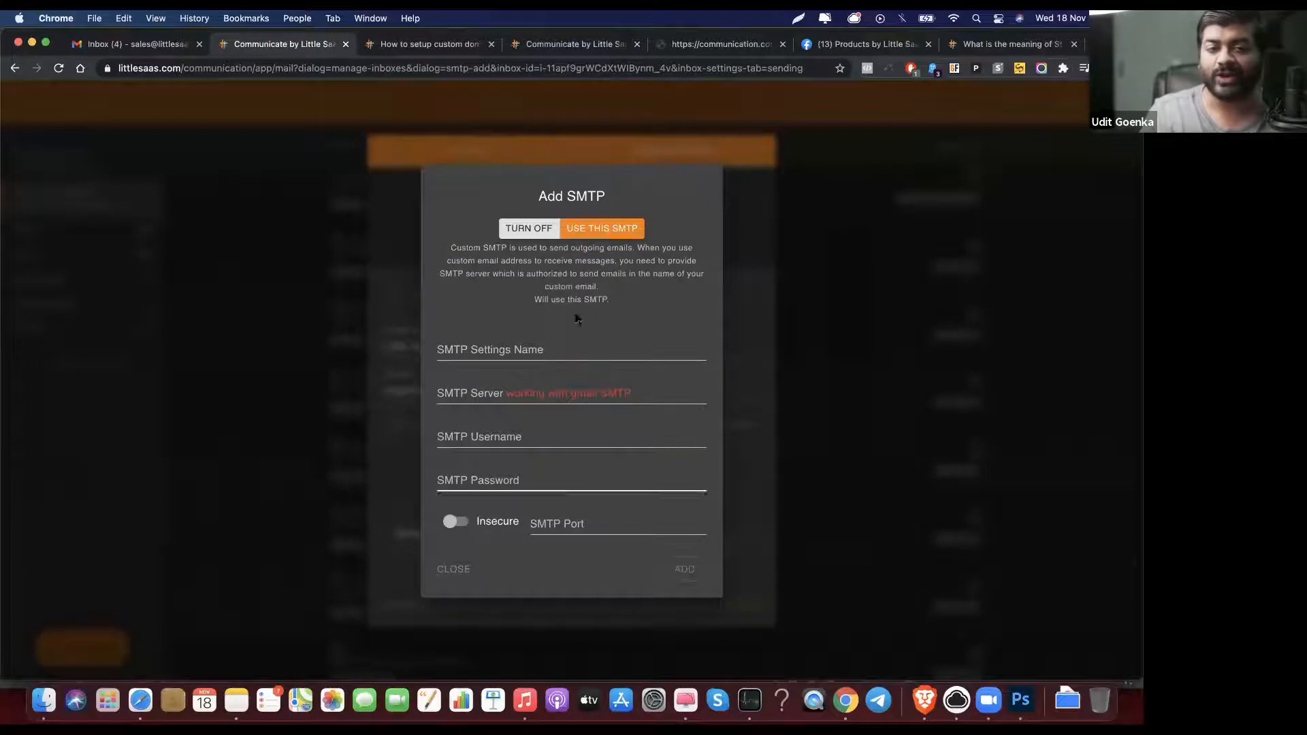
{"action": "left_click", "coordinate": [521, 232]}
{"action": "left_click", "coordinate": [584, 234]}
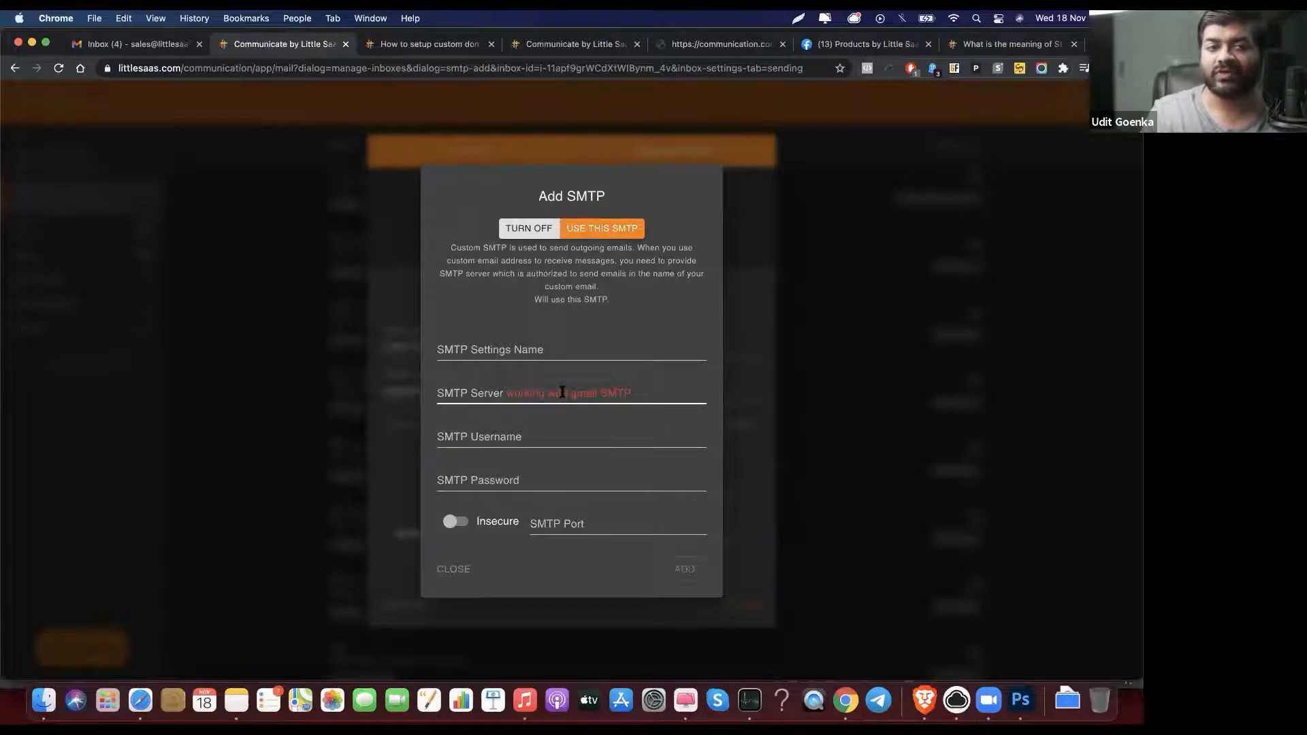
Step: Read the help center's SMTP Setup > Gmail article 'Use Gmail SMTP to send emails', then return
{"action": "left_click", "coordinate": [407, 47]}
{"action": "scroll", "coordinate": [227, 361], "scroll_direction": "down", "scroll_amount": 5}
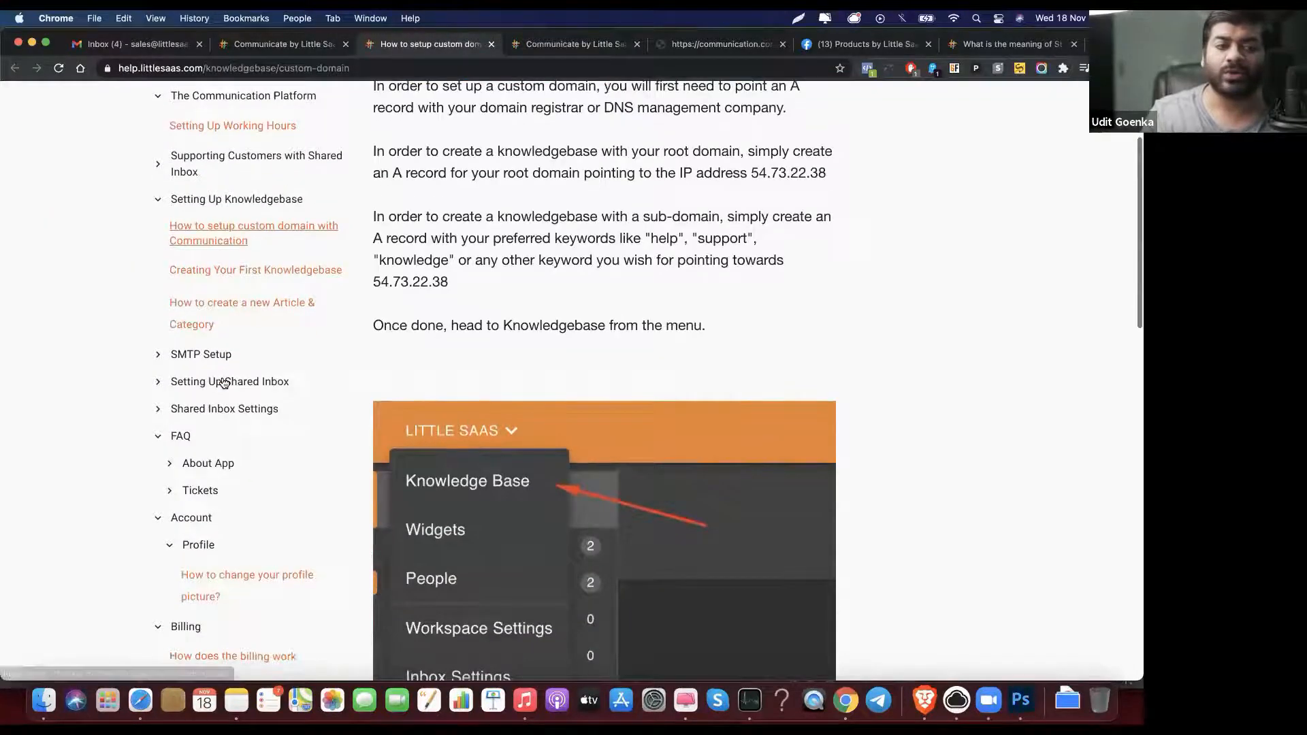
{"action": "left_click", "coordinate": [213, 226]}
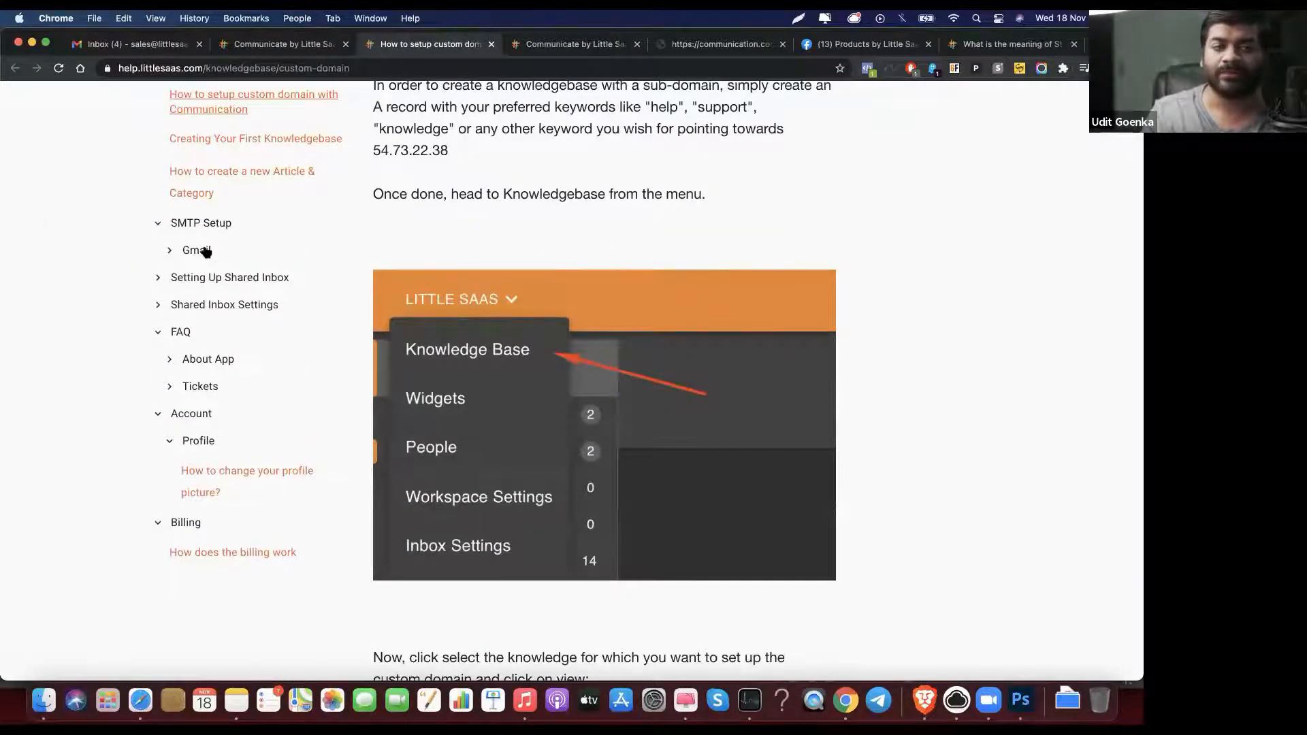
{"action": "left_click", "coordinate": [204, 251]}
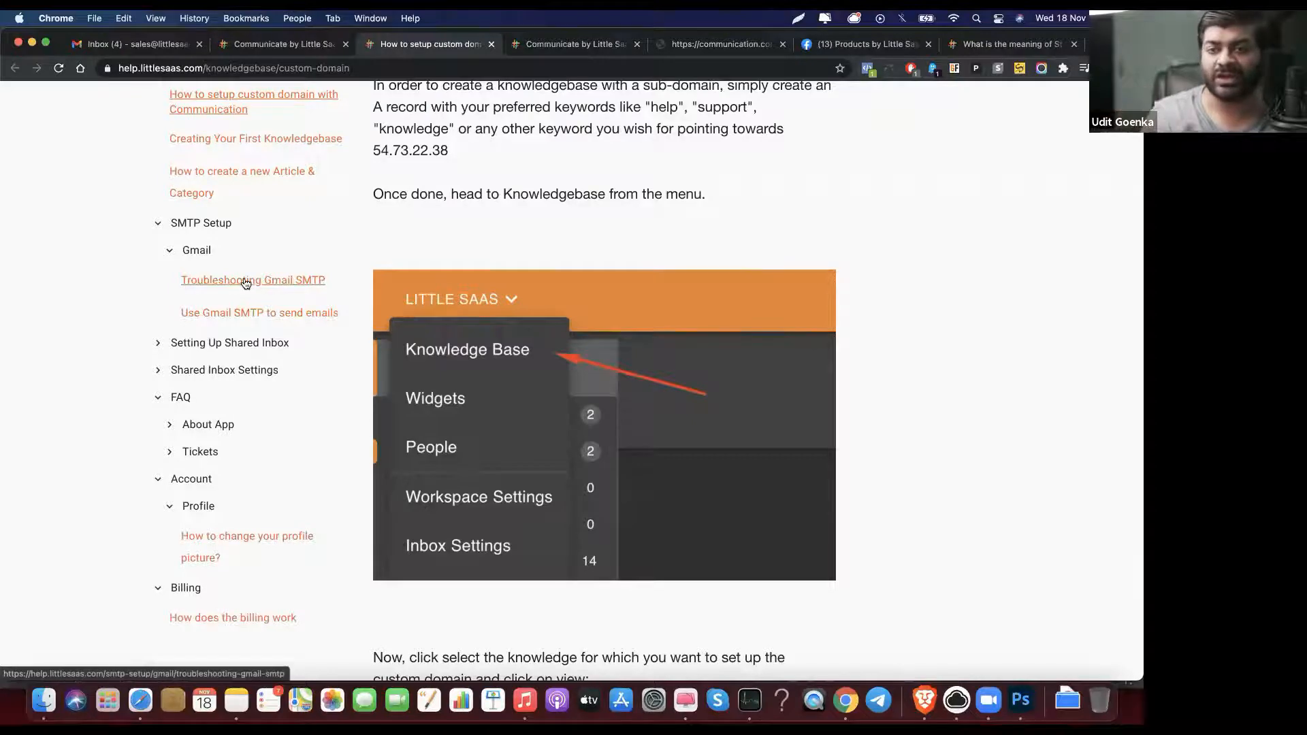
{"action": "left_click", "coordinate": [271, 311]}
{"action": "scroll", "coordinate": [351, 284], "scroll_direction": "down", "scroll_amount": 3}
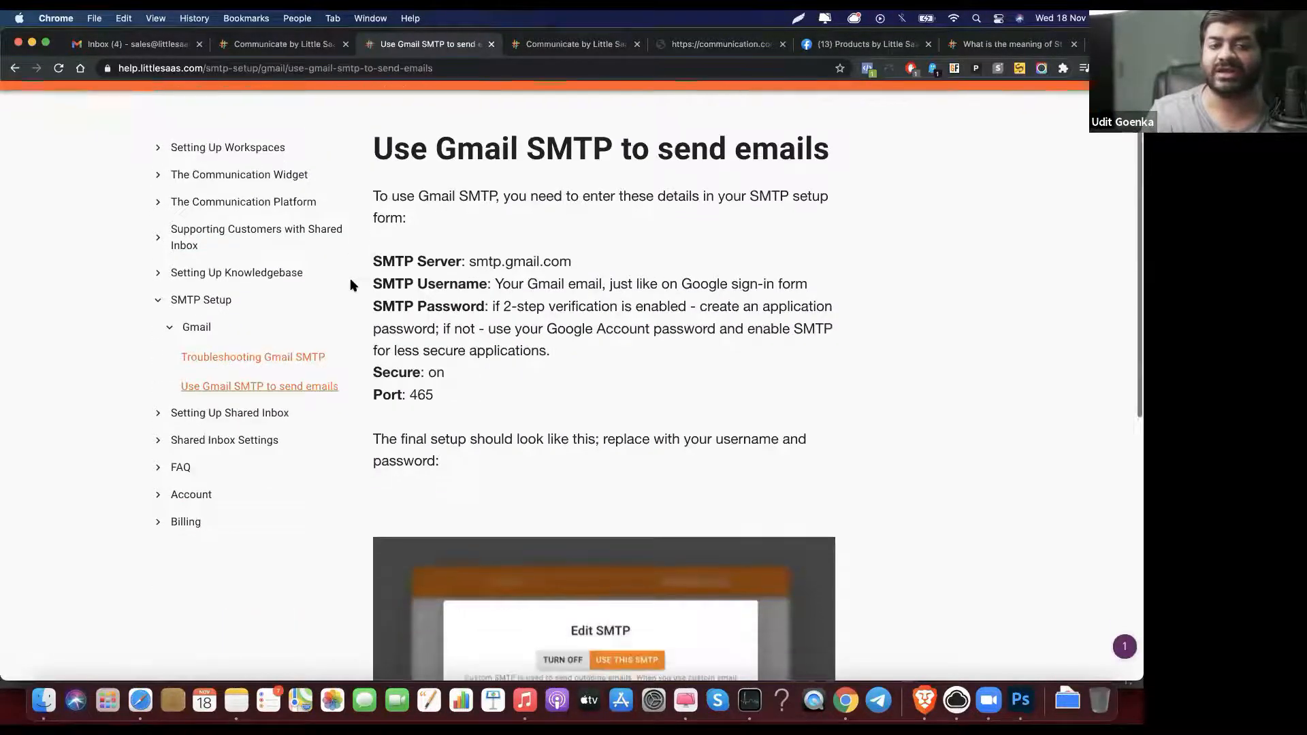
{"action": "scroll", "coordinate": [519, 227], "scroll_direction": "down", "scroll_amount": 1}
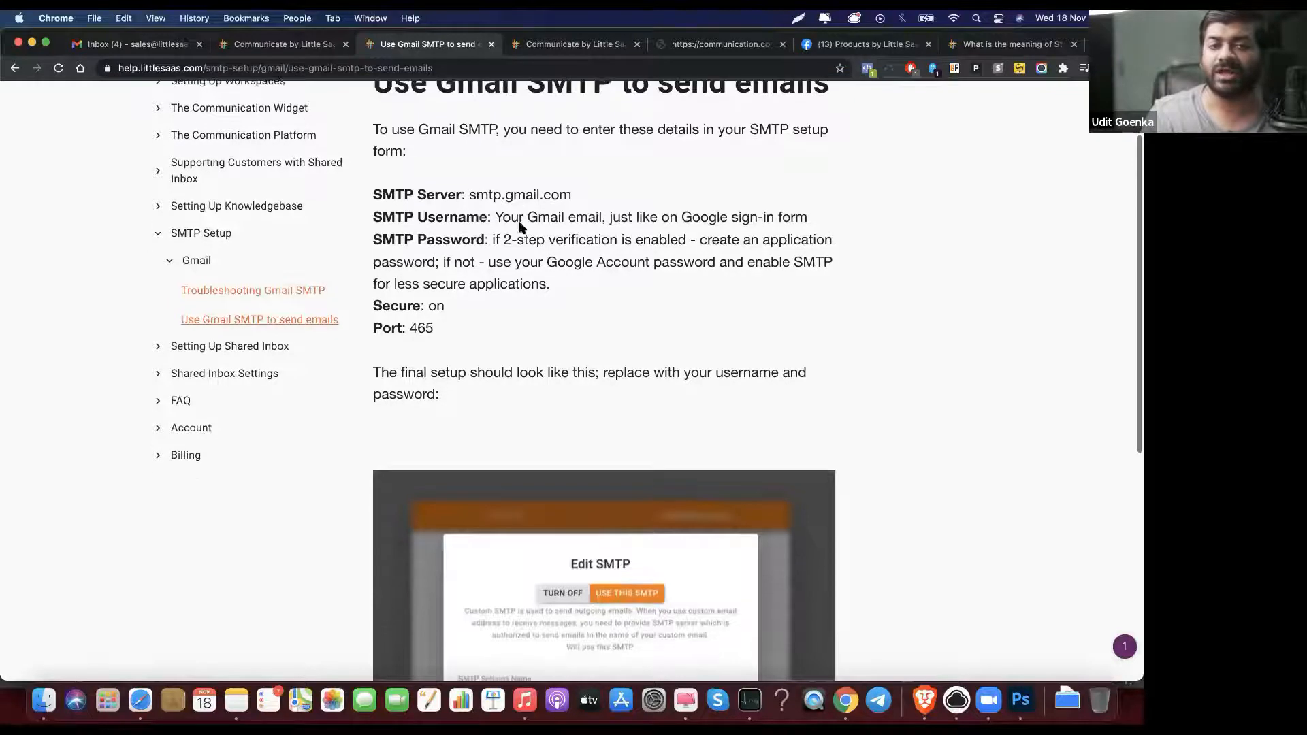
{"action": "scroll", "coordinate": [540, 275], "scroll_direction": "down", "scroll_amount": 1}
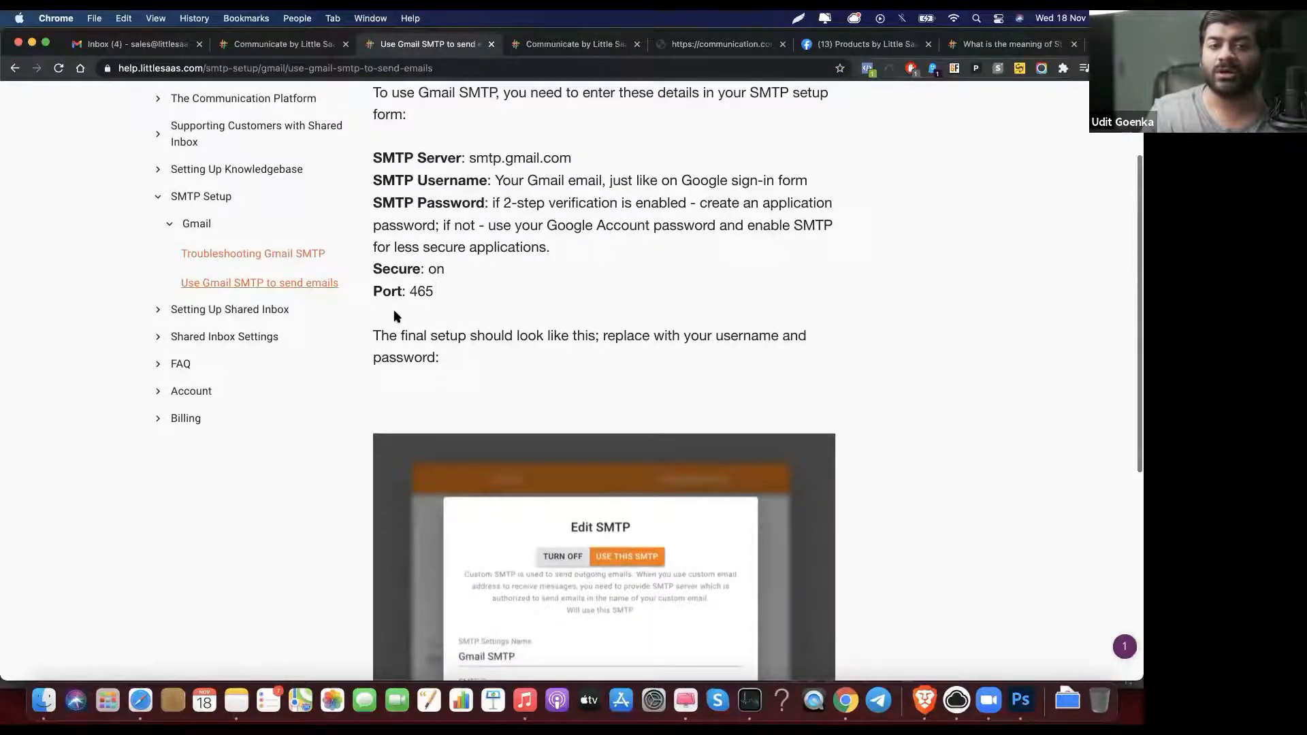
{"action": "scroll", "coordinate": [500, 347], "scroll_direction": "down", "scroll_amount": 2}
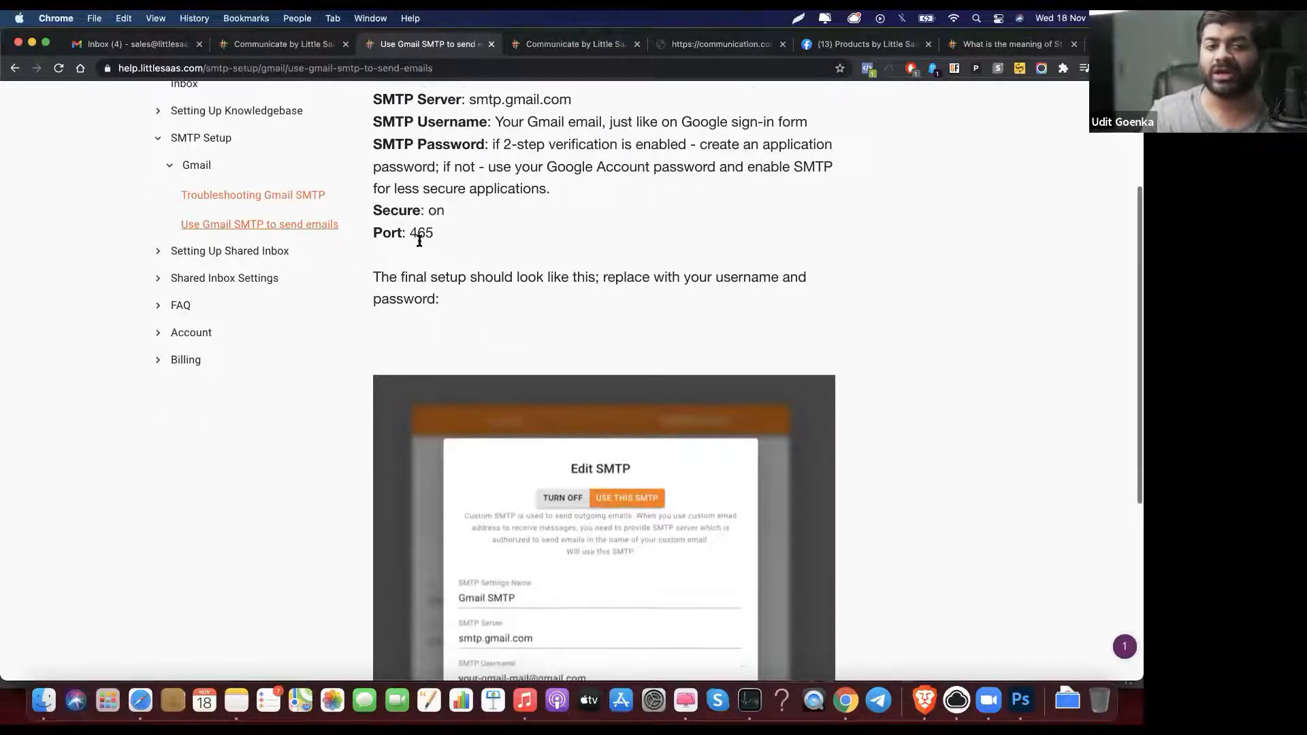
{"action": "left_click", "coordinate": [277, 45]}
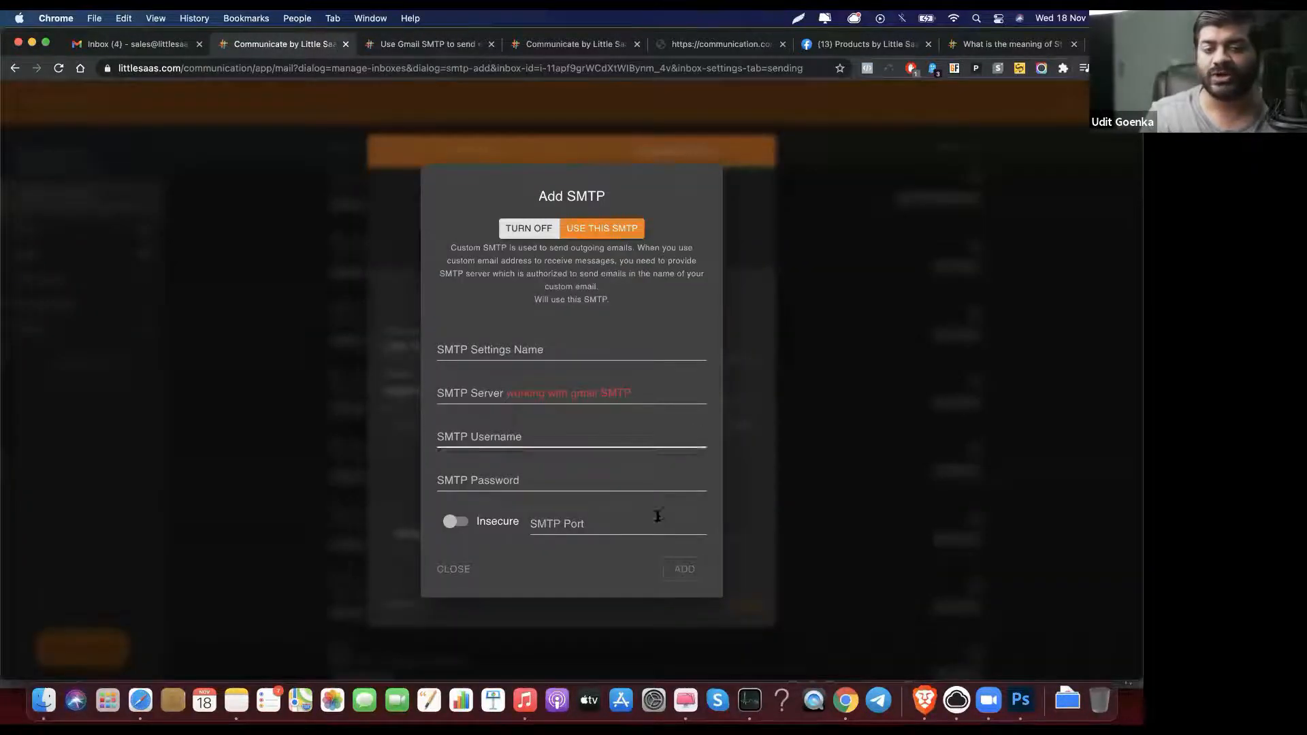
Step: Close the empty Add SMTP form and glance at the existing Gmail SMTP settings
{"action": "left_click", "coordinate": [742, 348]}
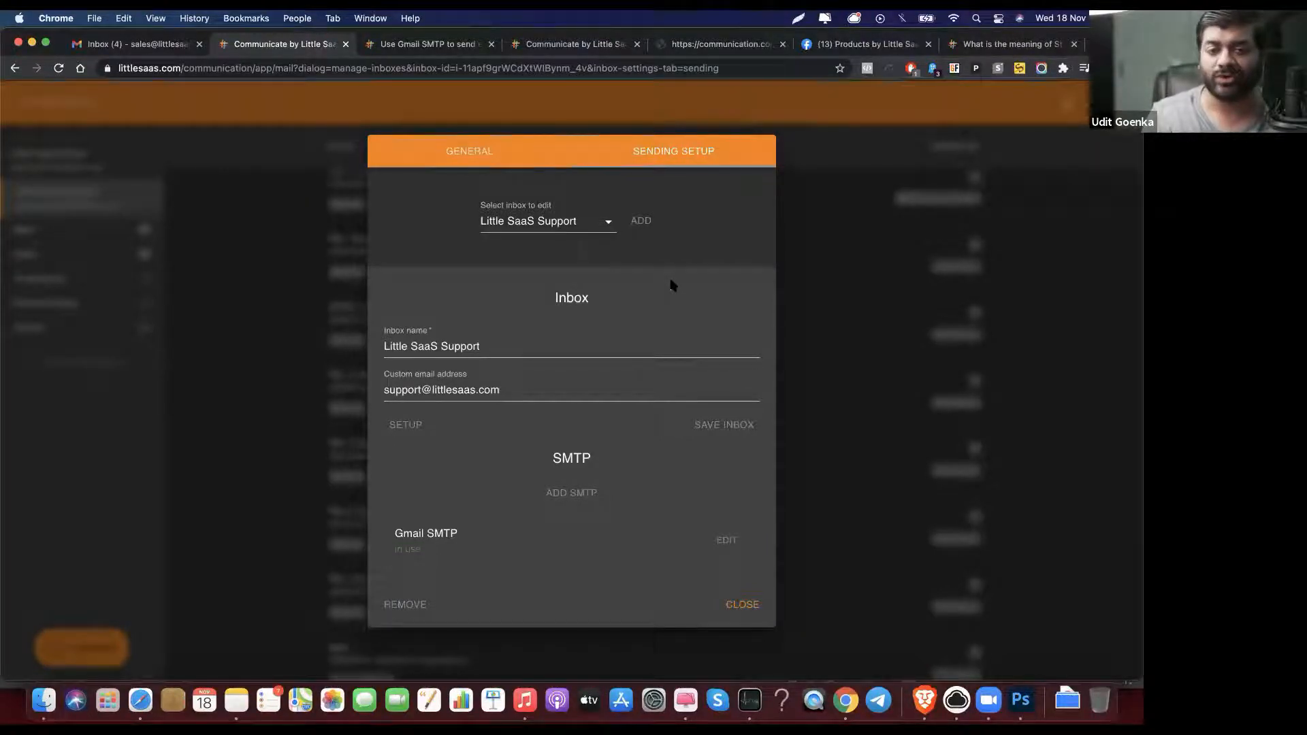
{"action": "left_click", "coordinate": [726, 543]}
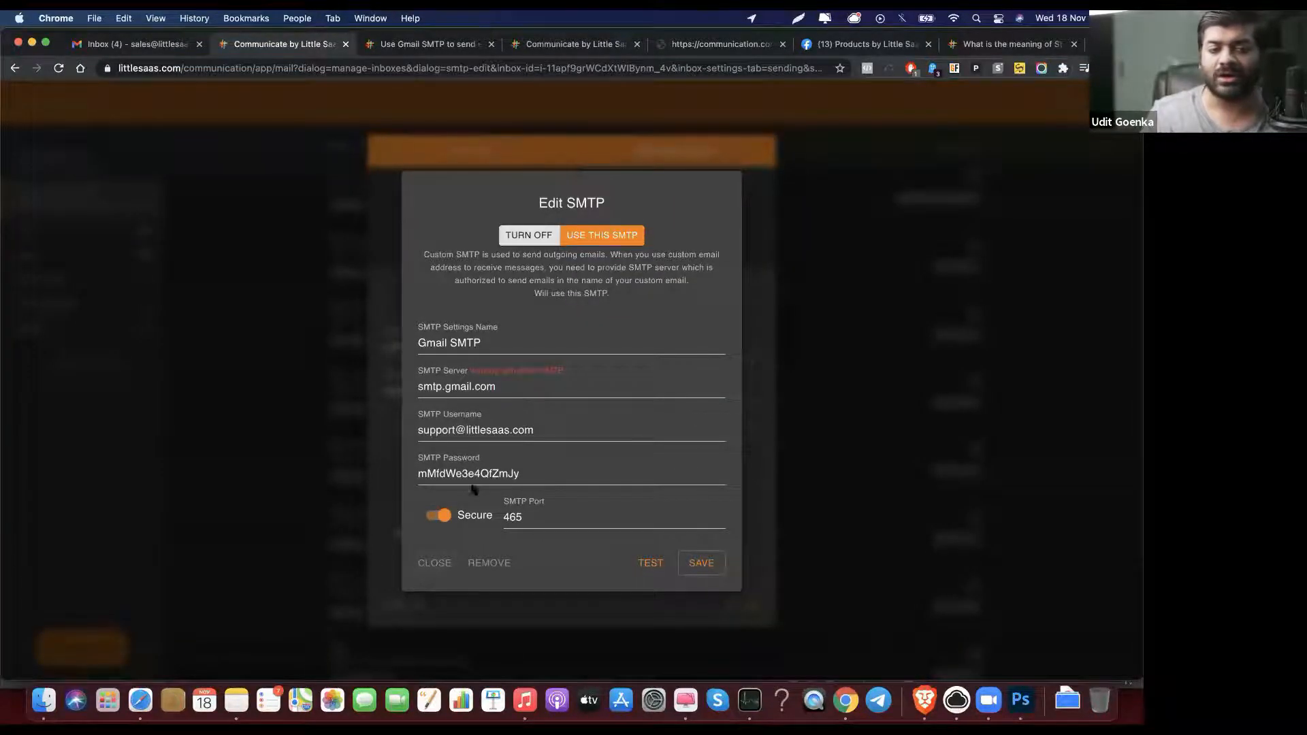
{"action": "left_click", "coordinate": [431, 565]}
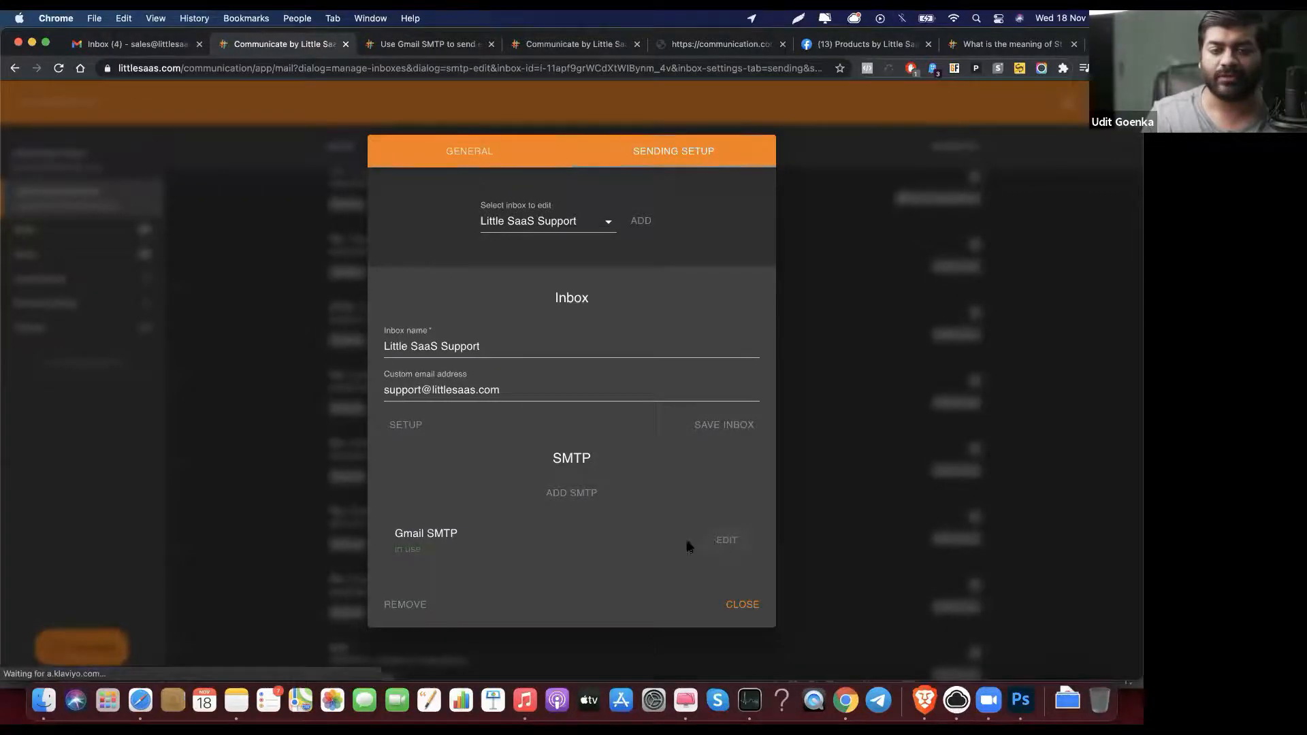
Step: Test the Gmail SMTP connection, then close the SMTP and inbox settings
{"action": "left_click", "coordinate": [724, 544]}
{"action": "left_click", "coordinate": [652, 564]}
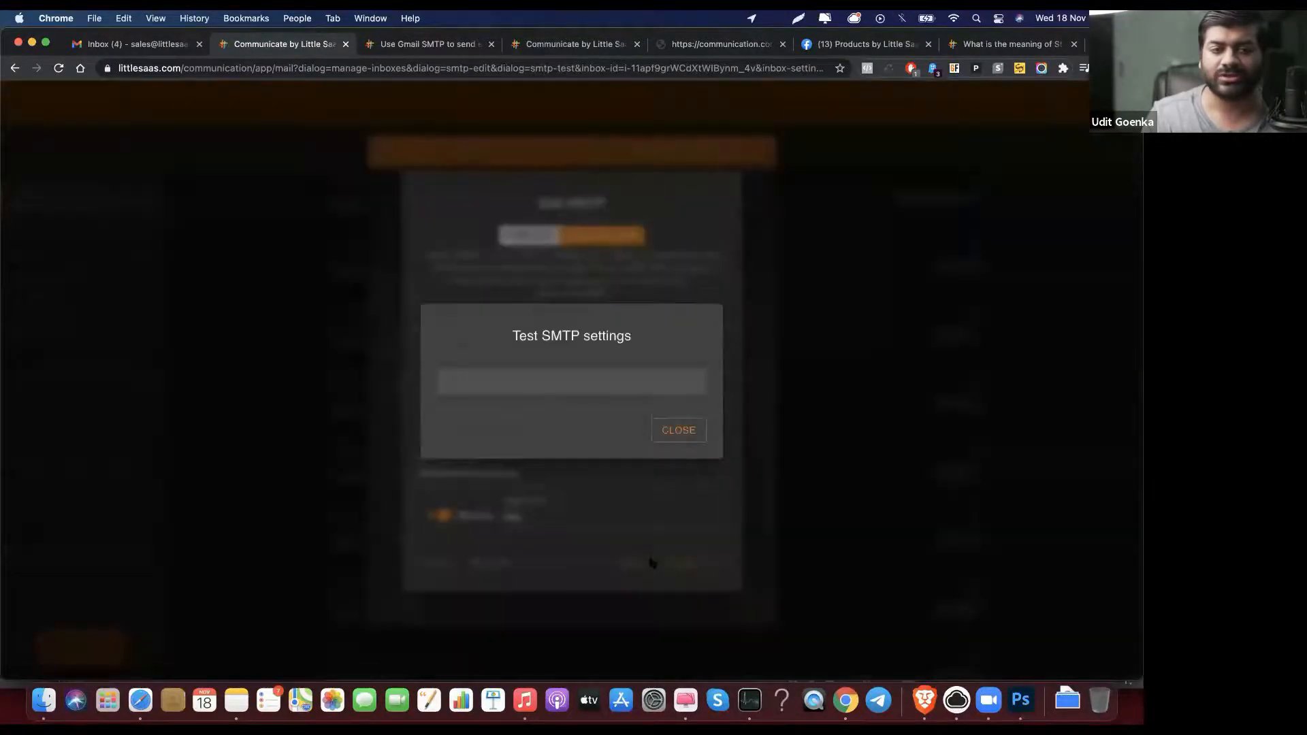
{"action": "left_click", "coordinate": [681, 438]}
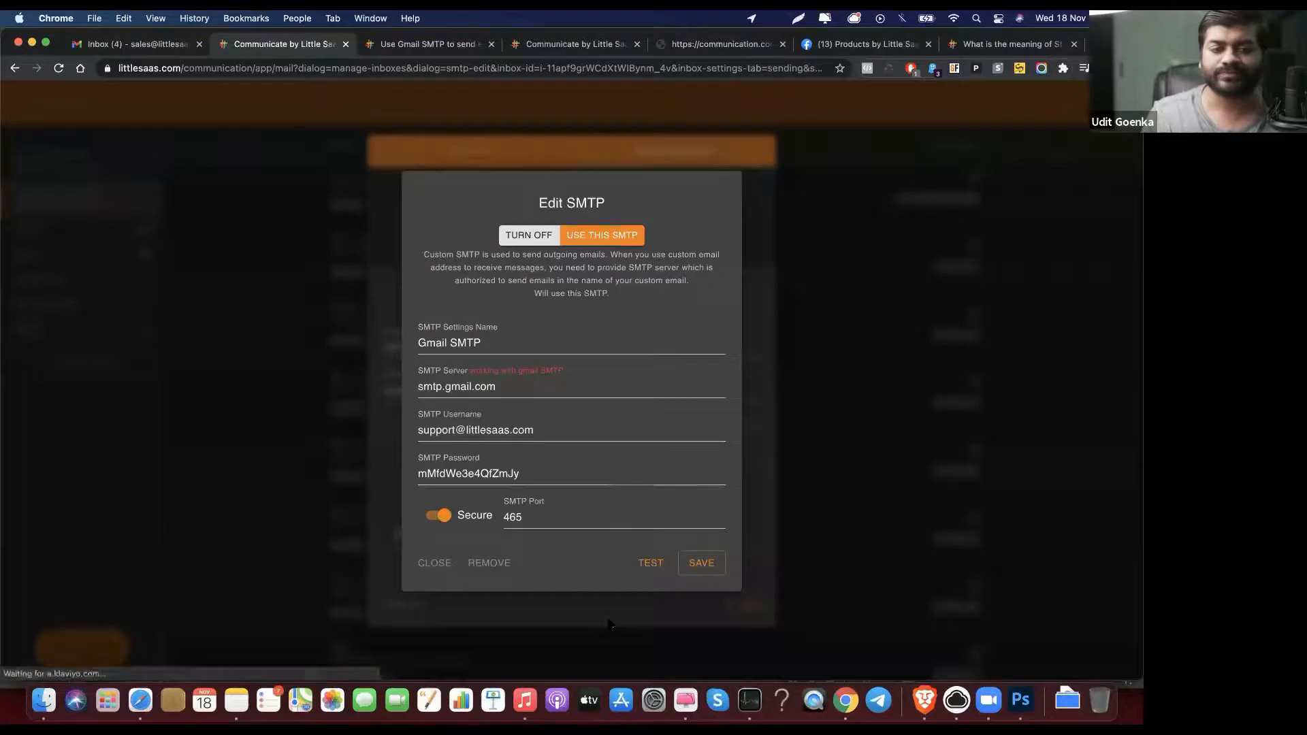
{"action": "left_click", "coordinate": [610, 620]}
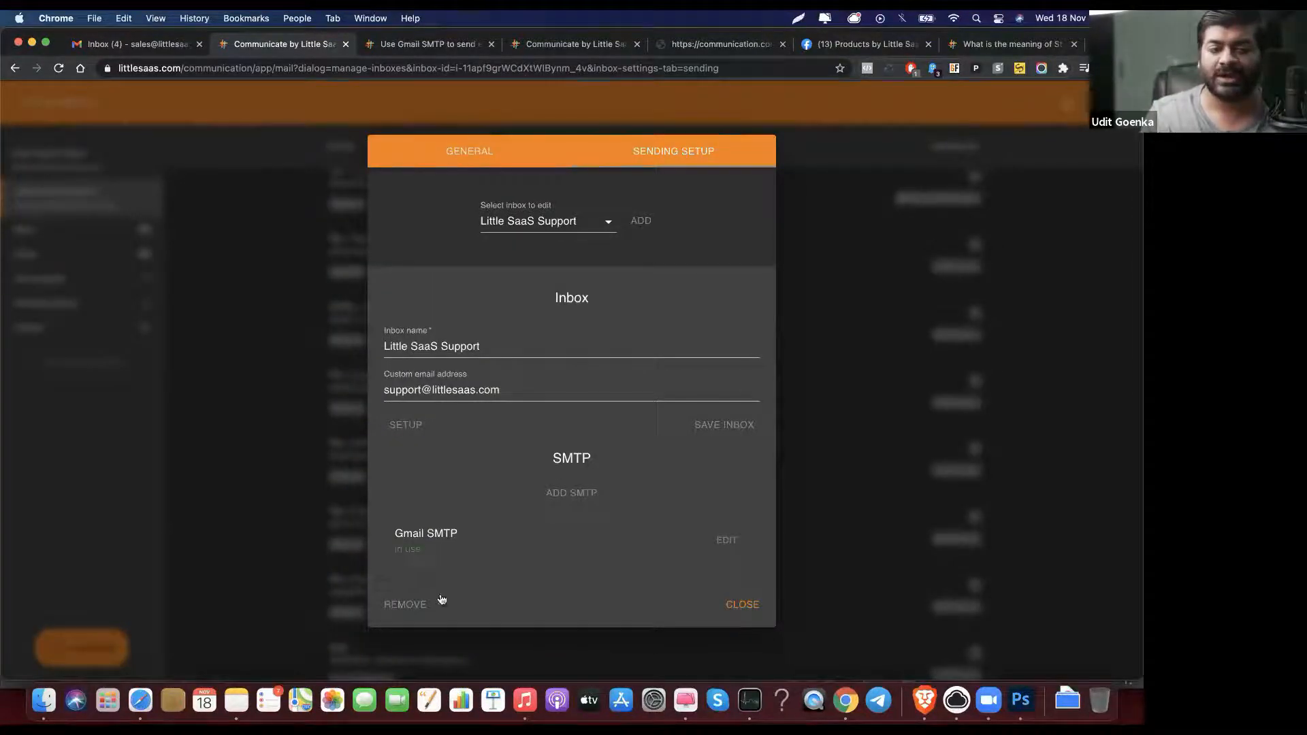
{"action": "left_click", "coordinate": [751, 609]}
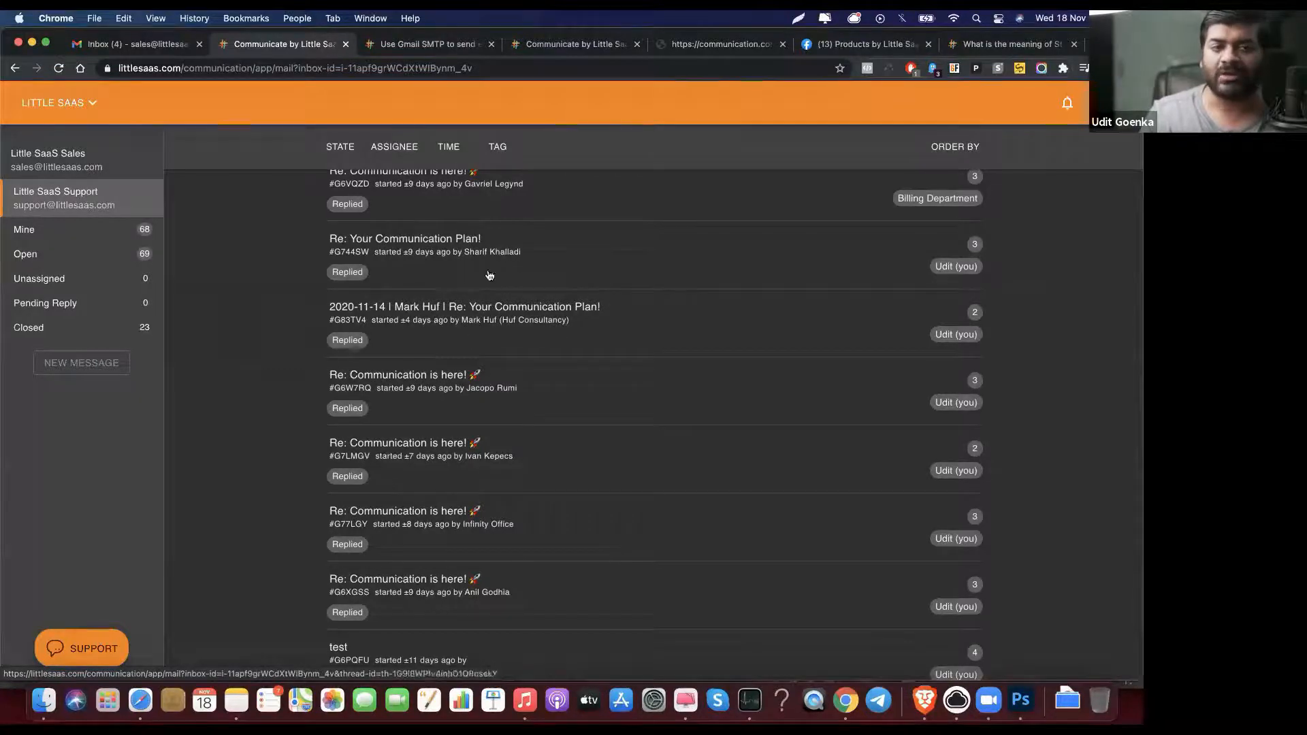
Step: Peek at the Gmail inbox, then go back to the Little SaaS conversation list
{"action": "scroll", "coordinate": [361, 320], "scroll_direction": "down", "scroll_amount": 3}
{"action": "scroll", "coordinate": [361, 316], "scroll_direction": "up", "scroll_amount": 5}
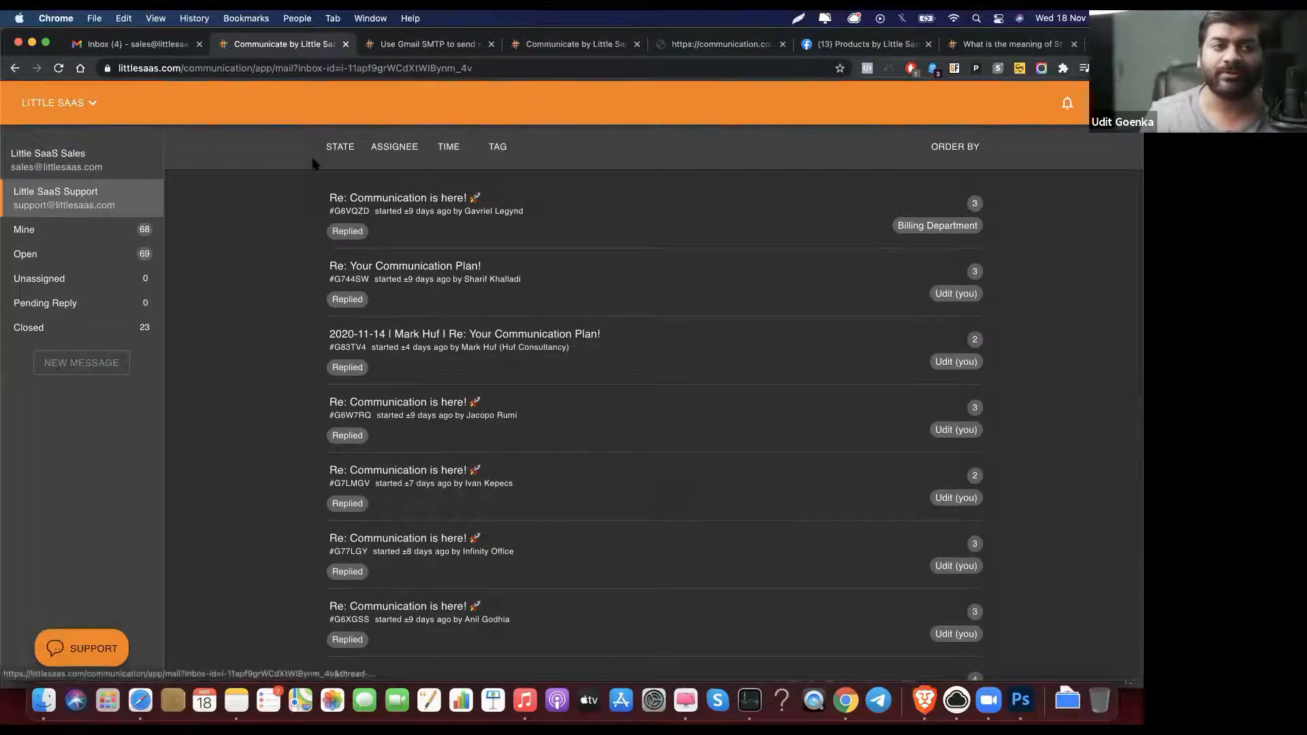
{"action": "left_click", "coordinate": [146, 48]}
{"action": "left_click", "coordinate": [234, 49]}
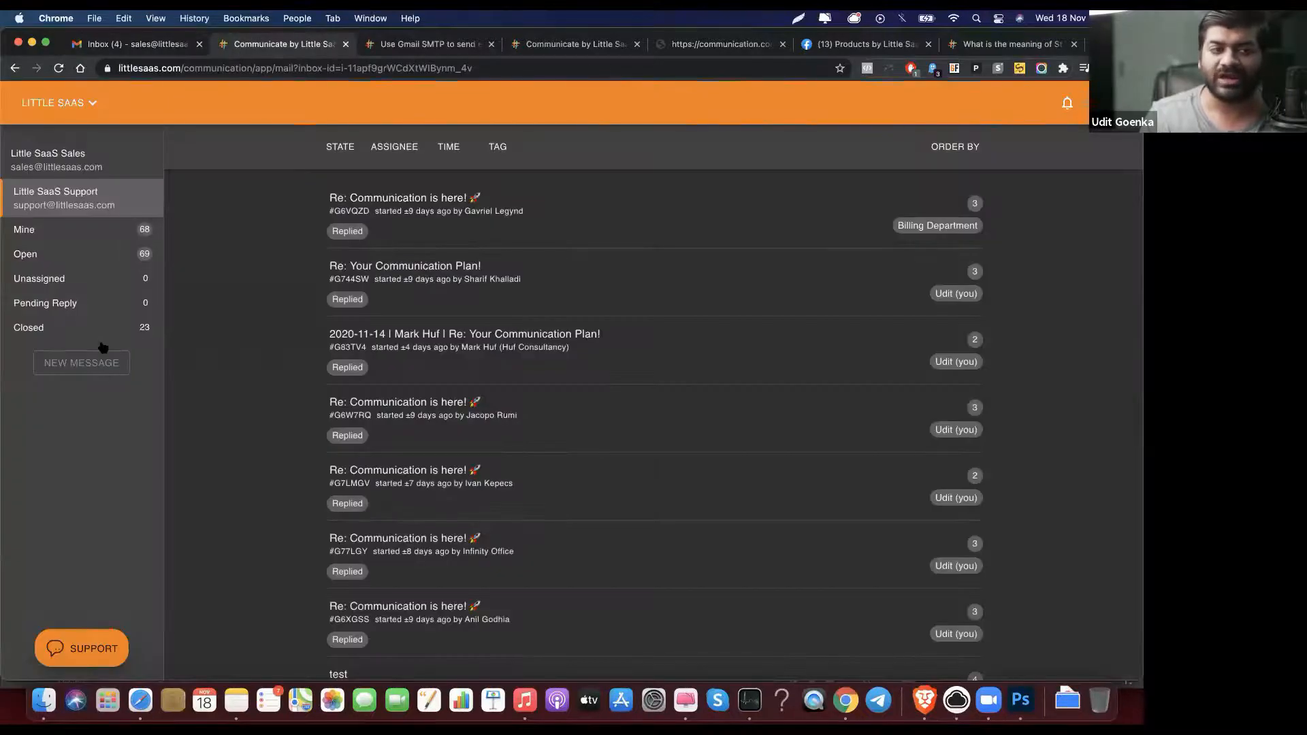
Step: Reopen the inbox's Sending Setup, view the custom email details, then go to the Gmail inbox
{"action": "left_click", "coordinate": [76, 103]}
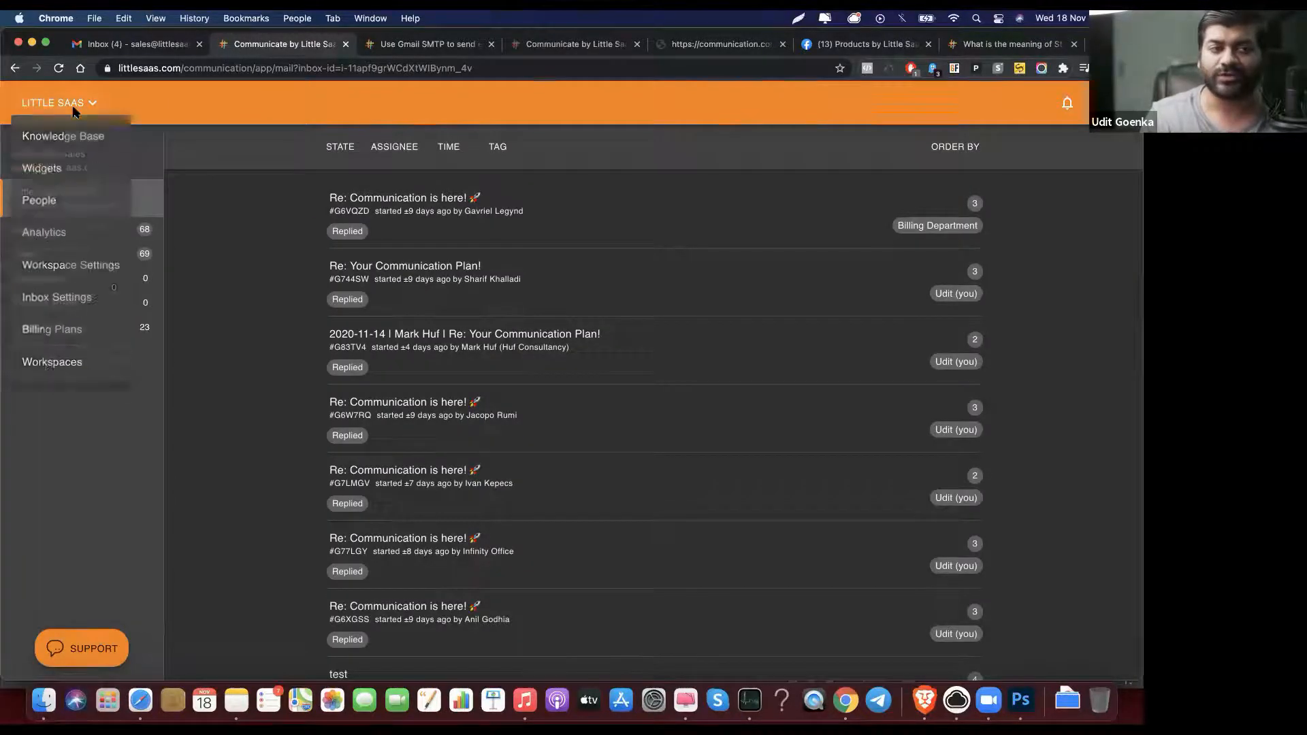
{"action": "left_click", "coordinate": [93, 298]}
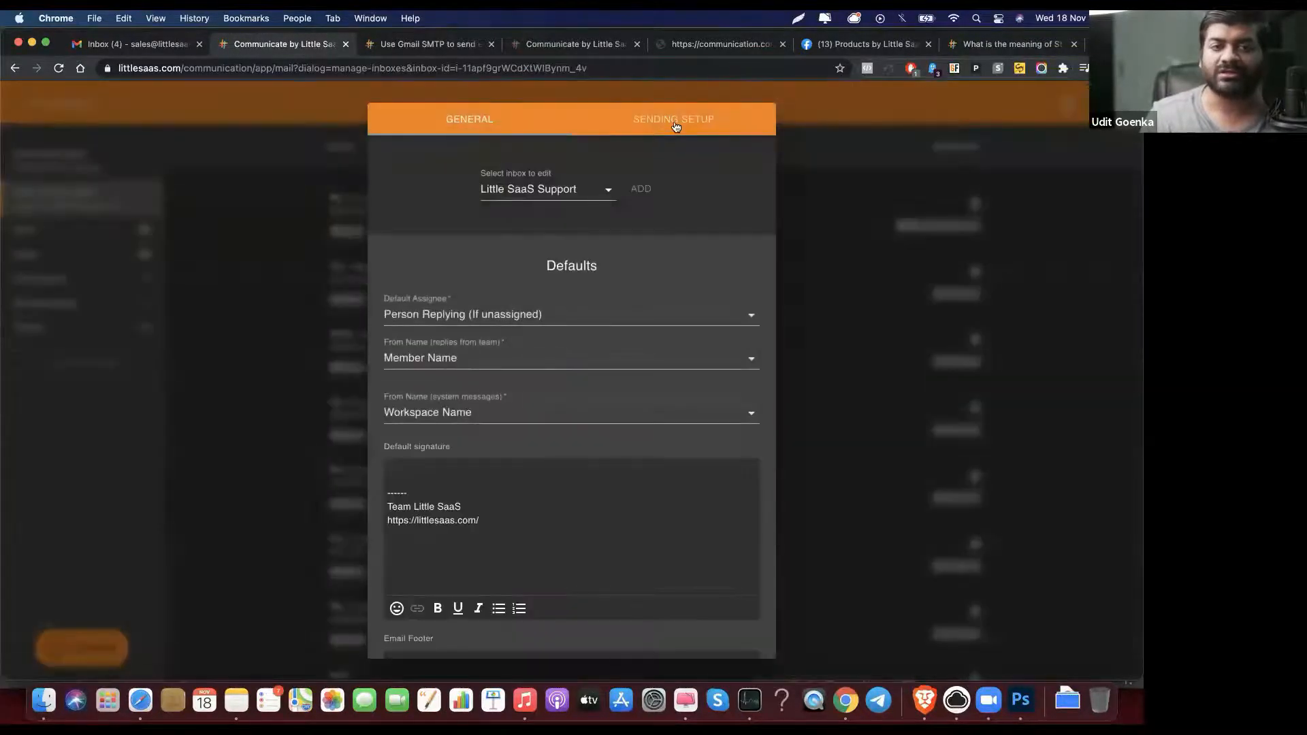
{"action": "left_click", "coordinate": [674, 126]}
{"action": "left_click", "coordinate": [416, 427]}
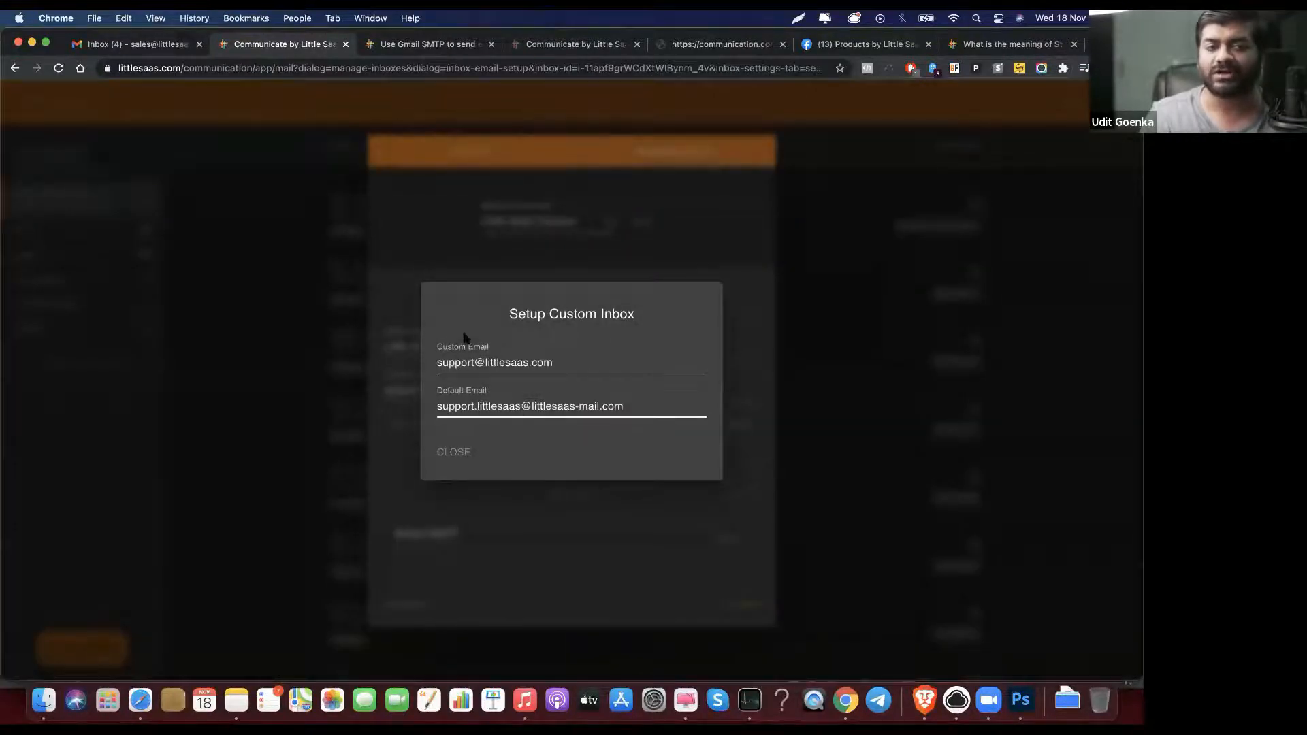
{"action": "left_click", "coordinate": [144, 46]}
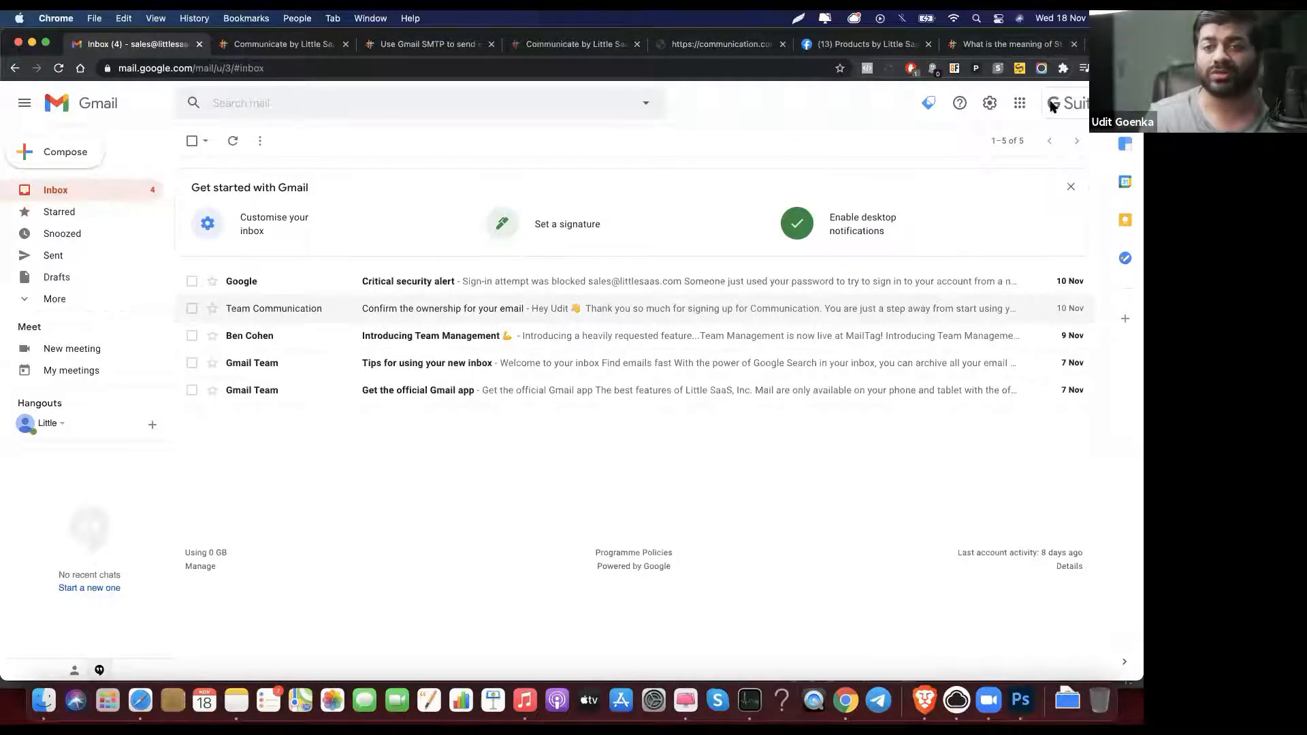
Step: Check Gmail's Forwarding and POP/IMAP settings, then return to Little SaaS
{"action": "left_click", "coordinate": [990, 104]}
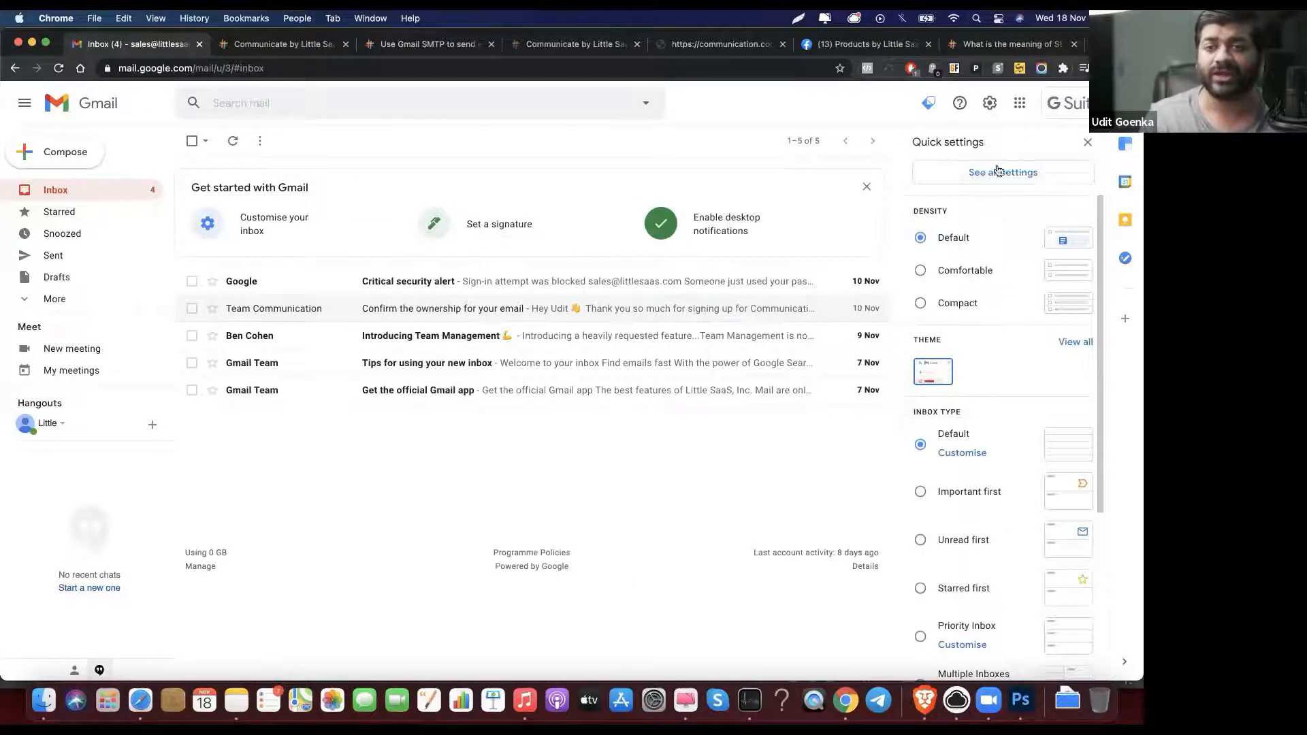
{"action": "left_click", "coordinate": [999, 173]}
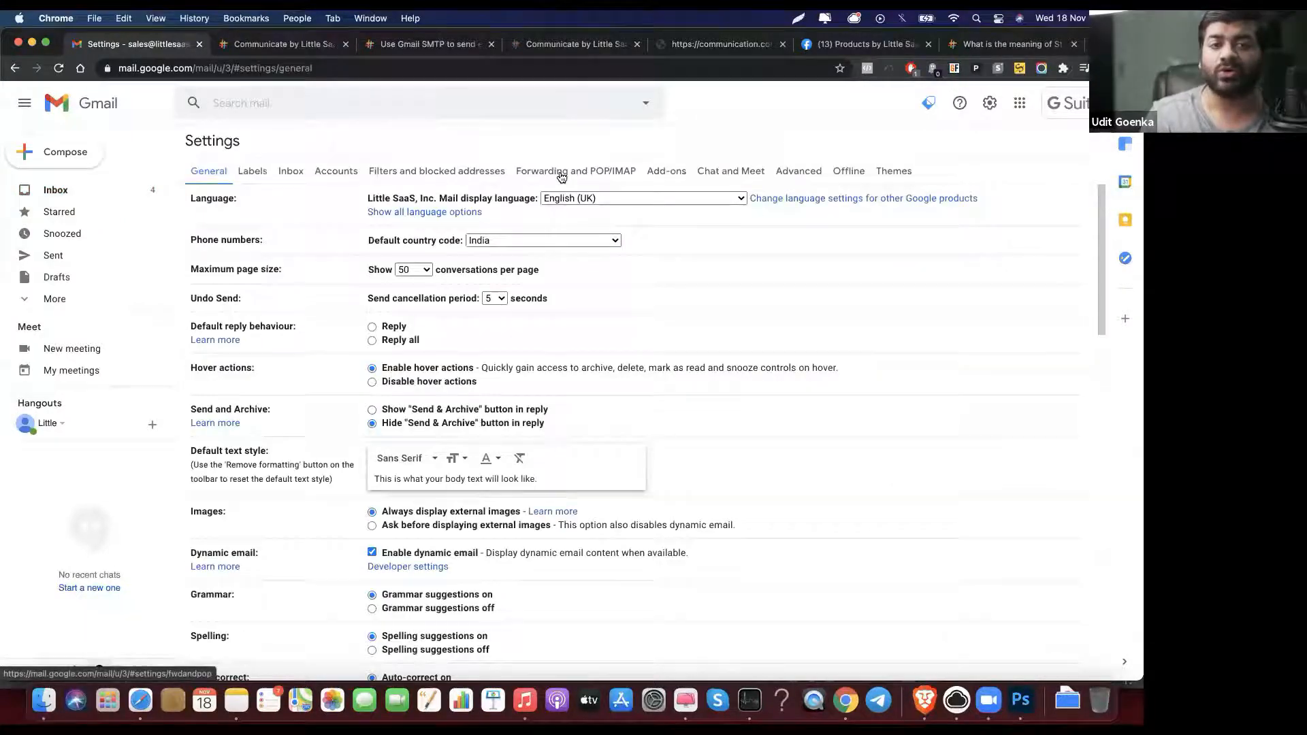
{"action": "left_click", "coordinate": [561, 173]}
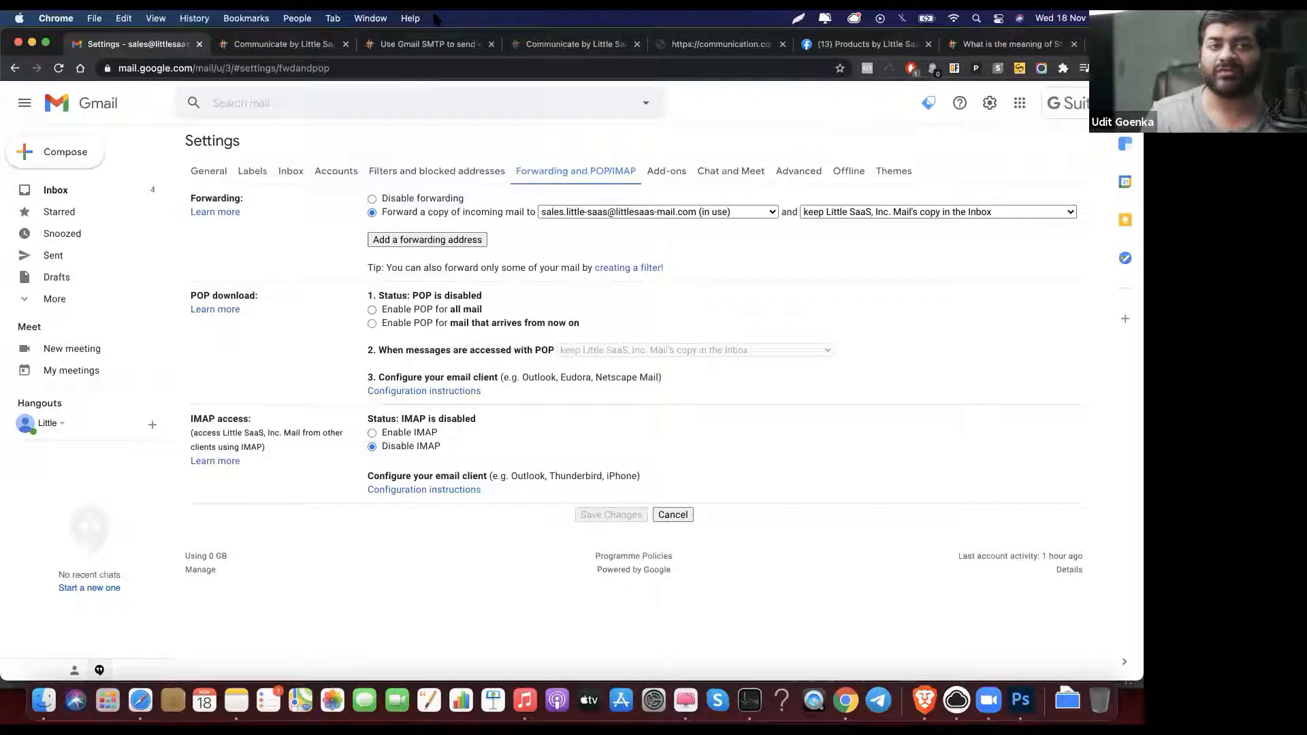
{"action": "left_click", "coordinate": [256, 46]}
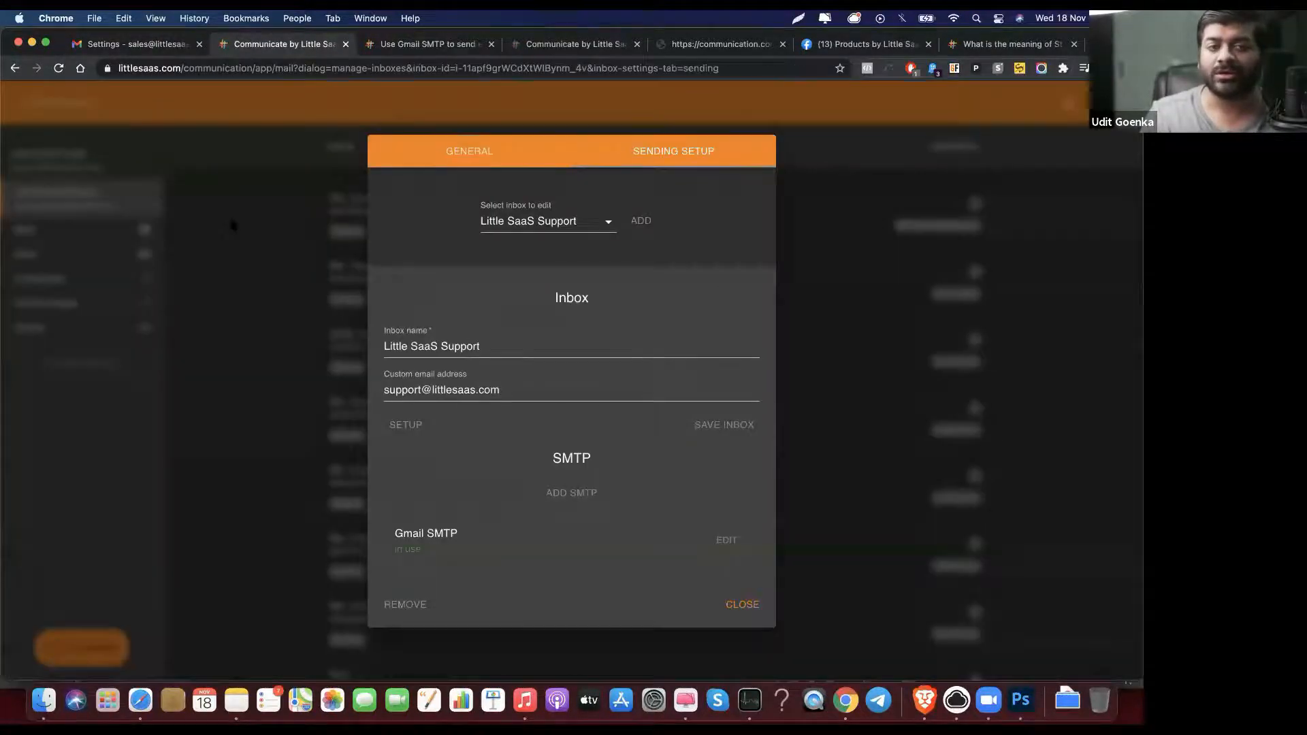
{"action": "left_click", "coordinate": [232, 226]}
Step: Check the Sales inbox and Gmail's forwarding again, then open the Little SaaS Support inbox
{"action": "left_click", "coordinate": [111, 169]}
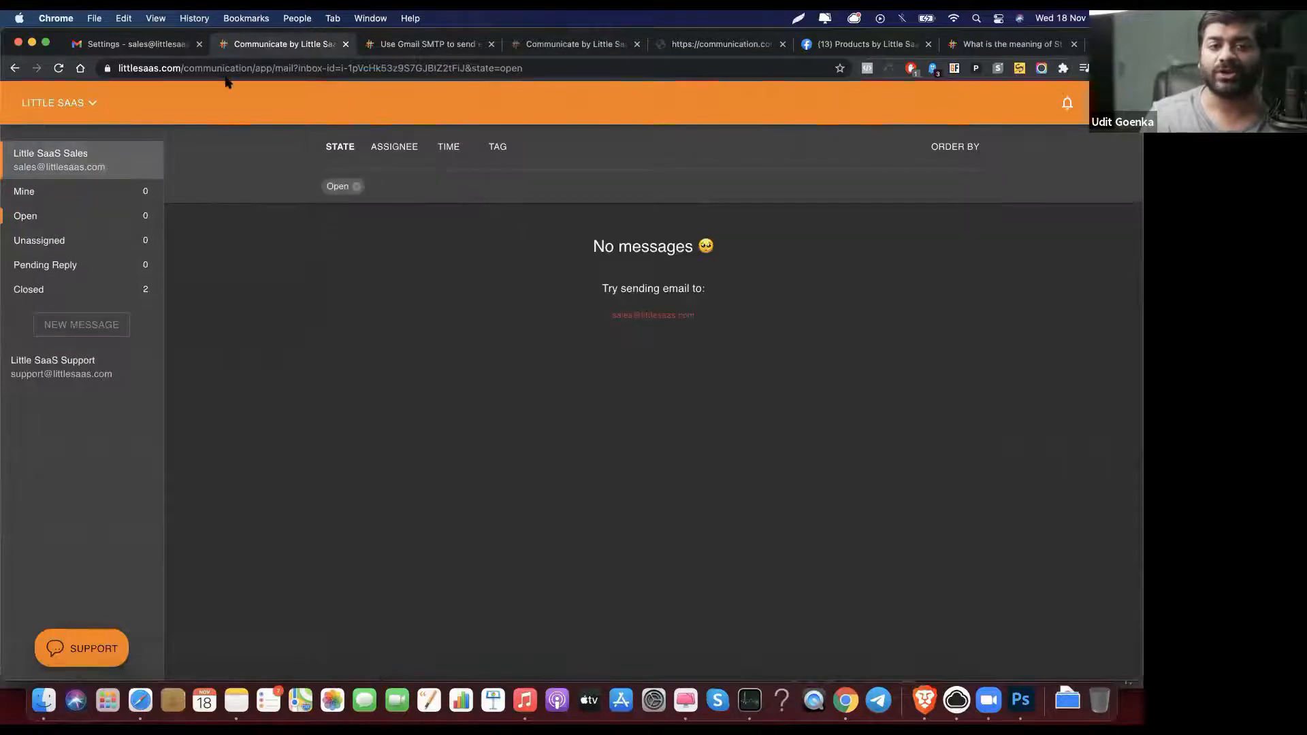
{"action": "left_click", "coordinate": [150, 49]}
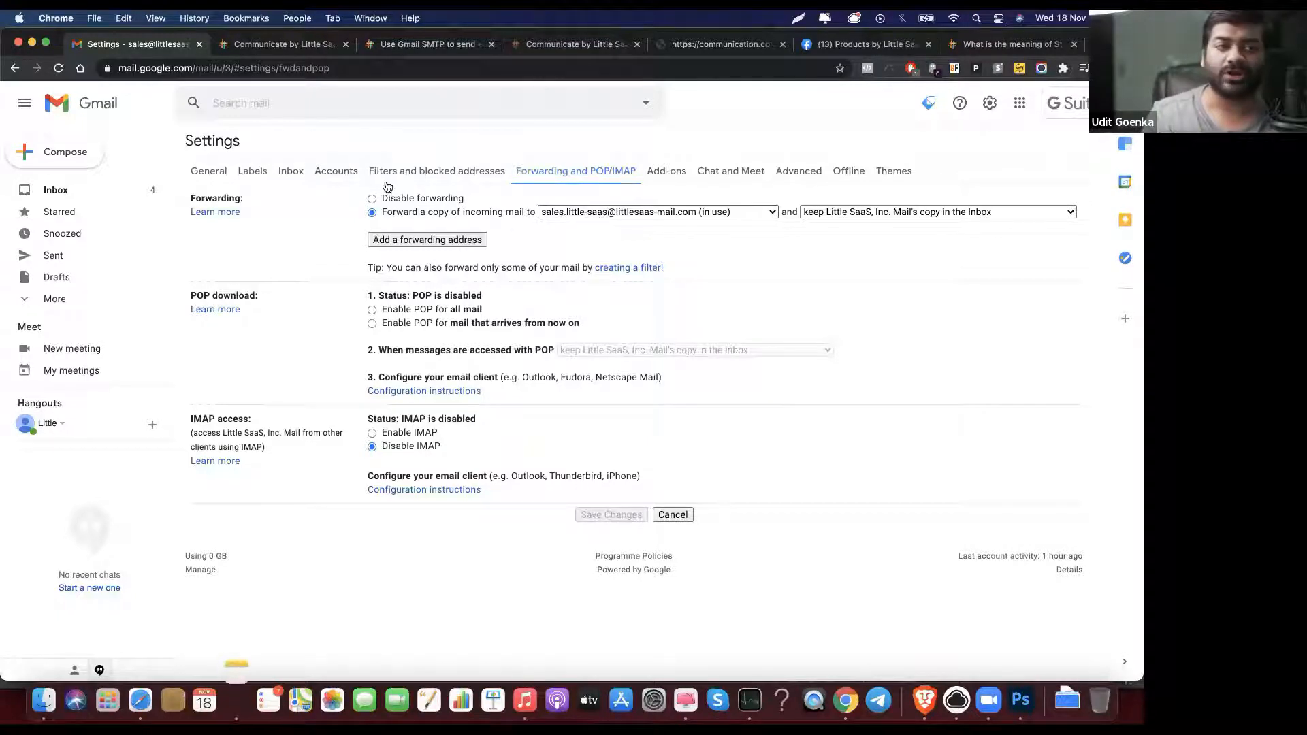
{"action": "left_click", "coordinate": [256, 48]}
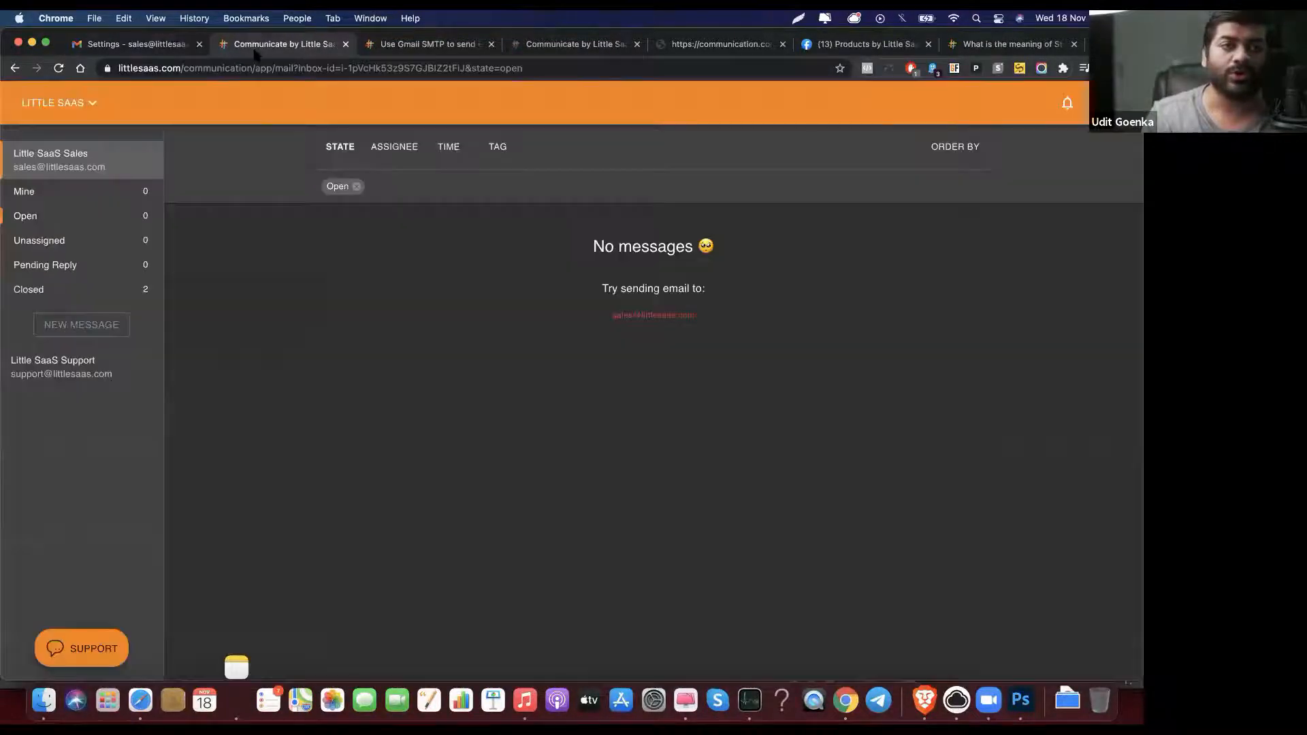
{"action": "left_click", "coordinate": [105, 386]}
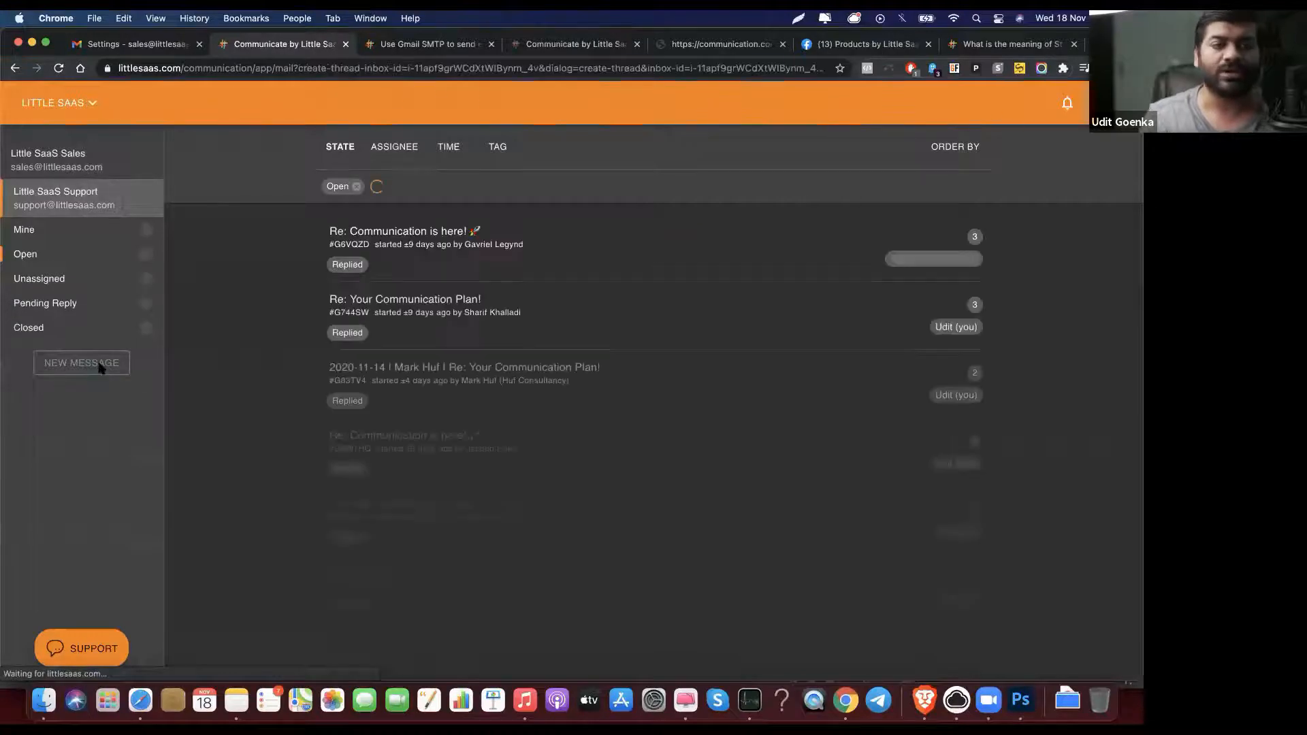
Step: Send 'This is a test email' from Support to the sales address with body 'Hello TeThis'
{"action": "left_click", "coordinate": [98, 364]}
{"action": "left_click", "coordinate": [484, 209]}
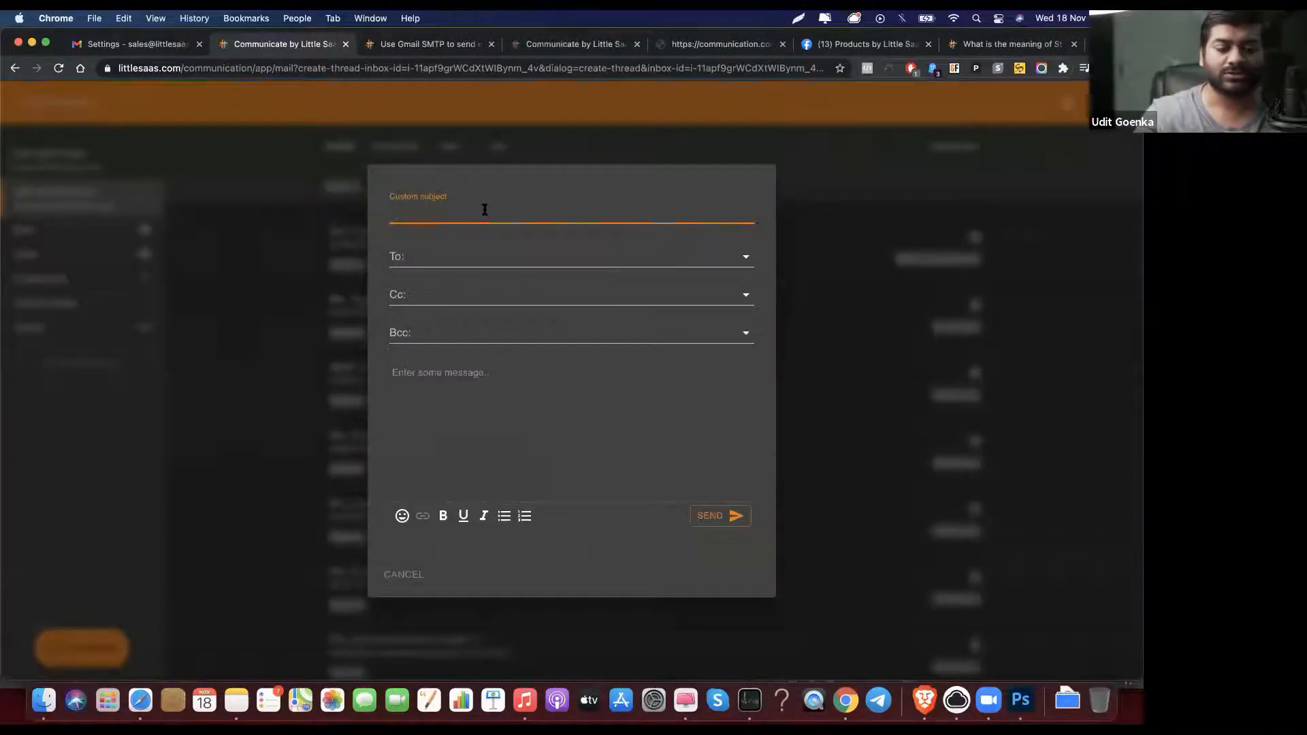
{"action": "type", "text": "This is a test email"}
{"action": "key", "text": "Tab"}
{"action": "type", "text": "su"}
{"action": "key", "text": "BackSpace"}
{"action": "key", "text": "BackSpace"}
{"action": "type", "text": "sales"}
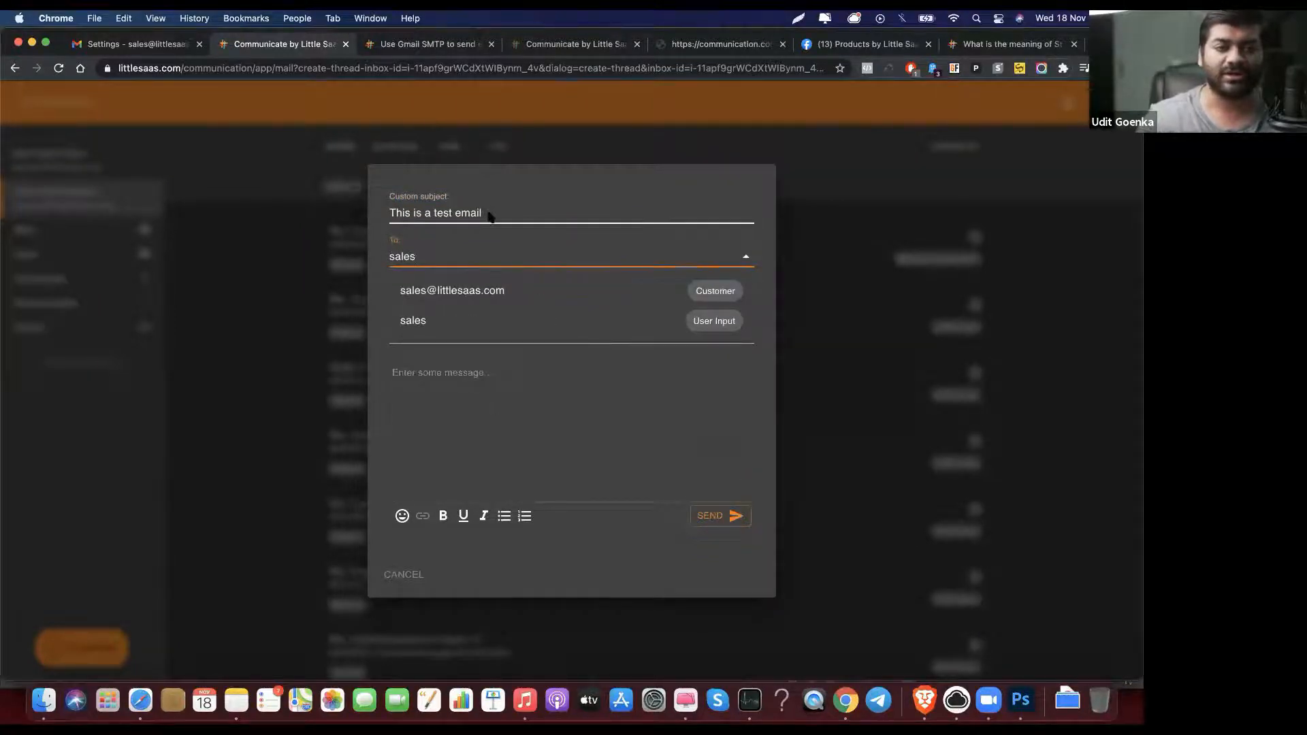
{"action": "left_click", "coordinate": [500, 289]}
{"action": "left_click", "coordinate": [491, 386]}
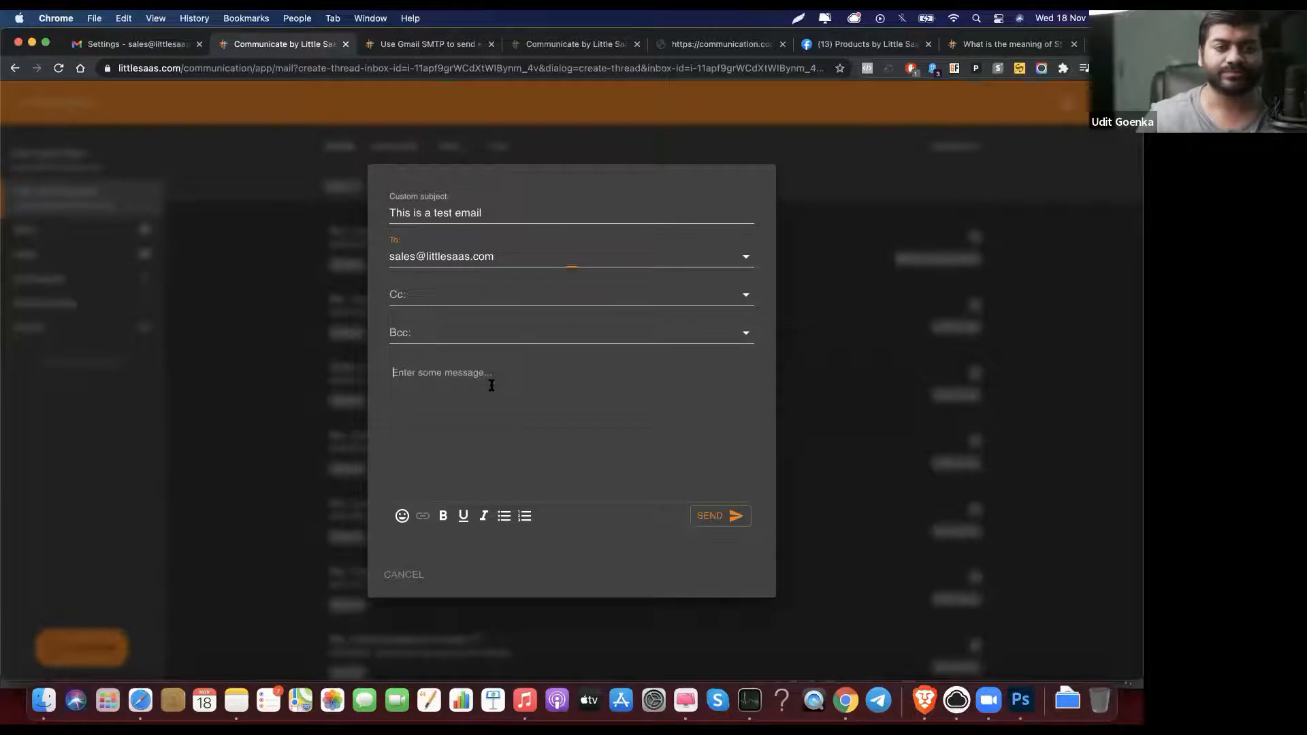
{"action": "type", "text": "Hello Tes"}
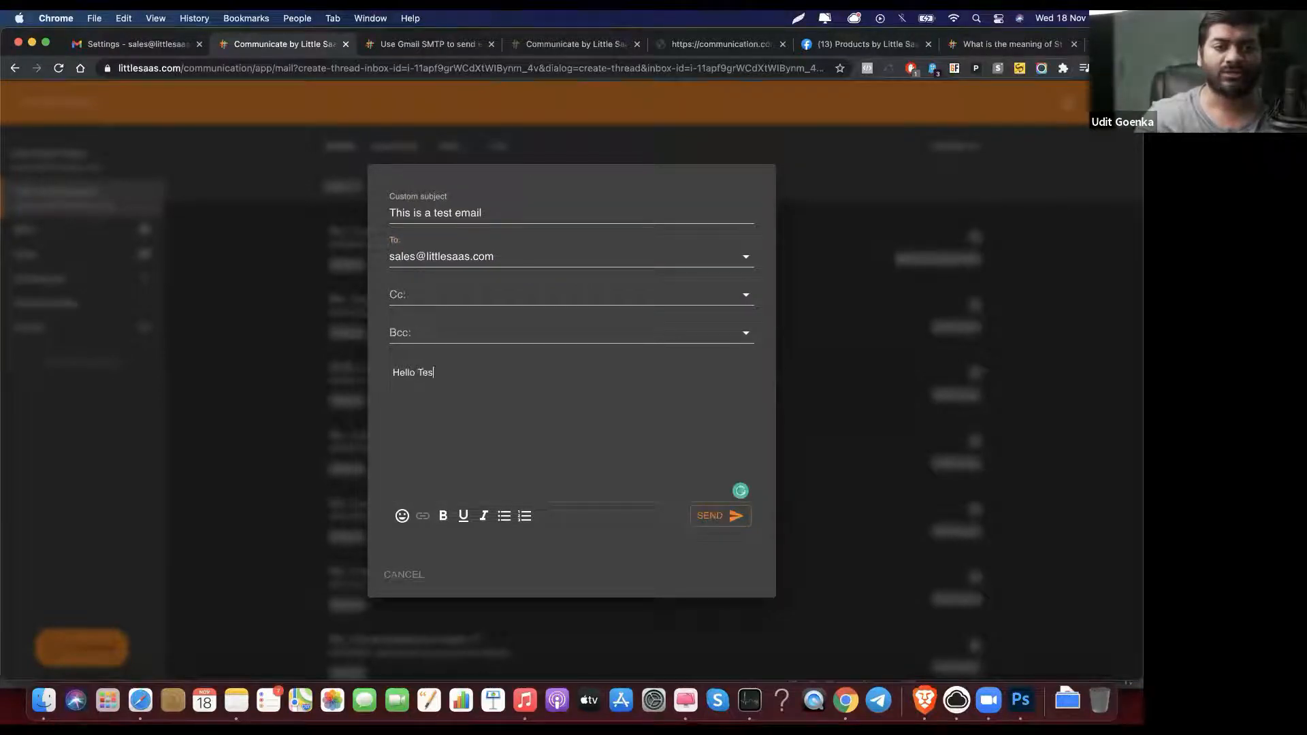
{"action": "type", "text": "This is a test"}
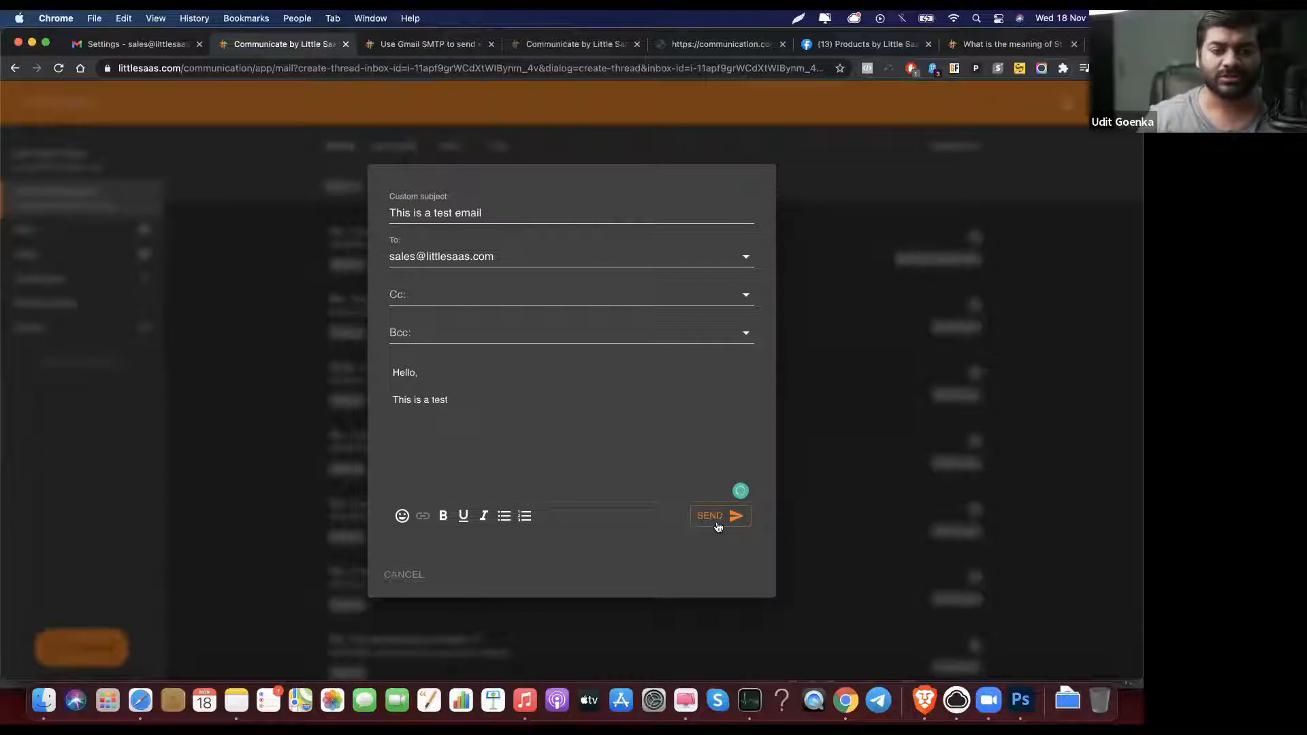
{"action": "left_click", "coordinate": [715, 521]}
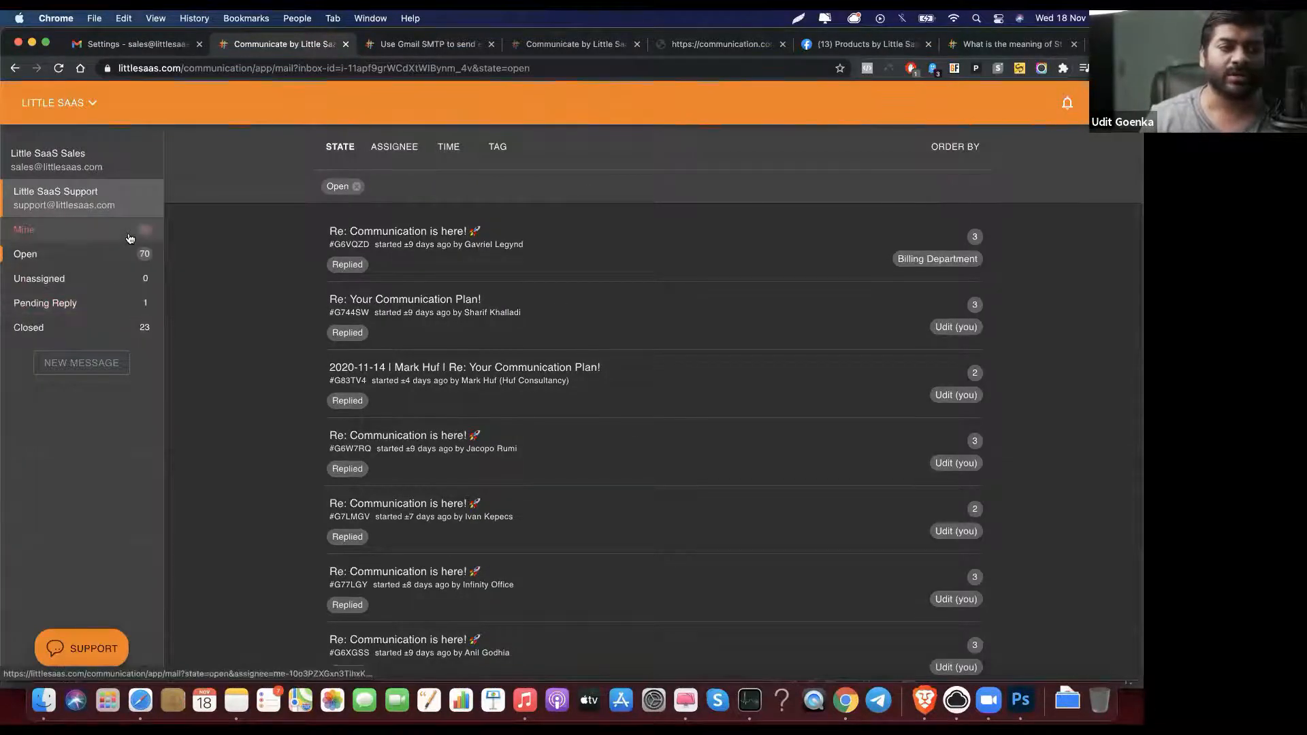
Step: Filter to threads assigned to you and show 100 rows per page
{"action": "left_click", "coordinate": [123, 303]}
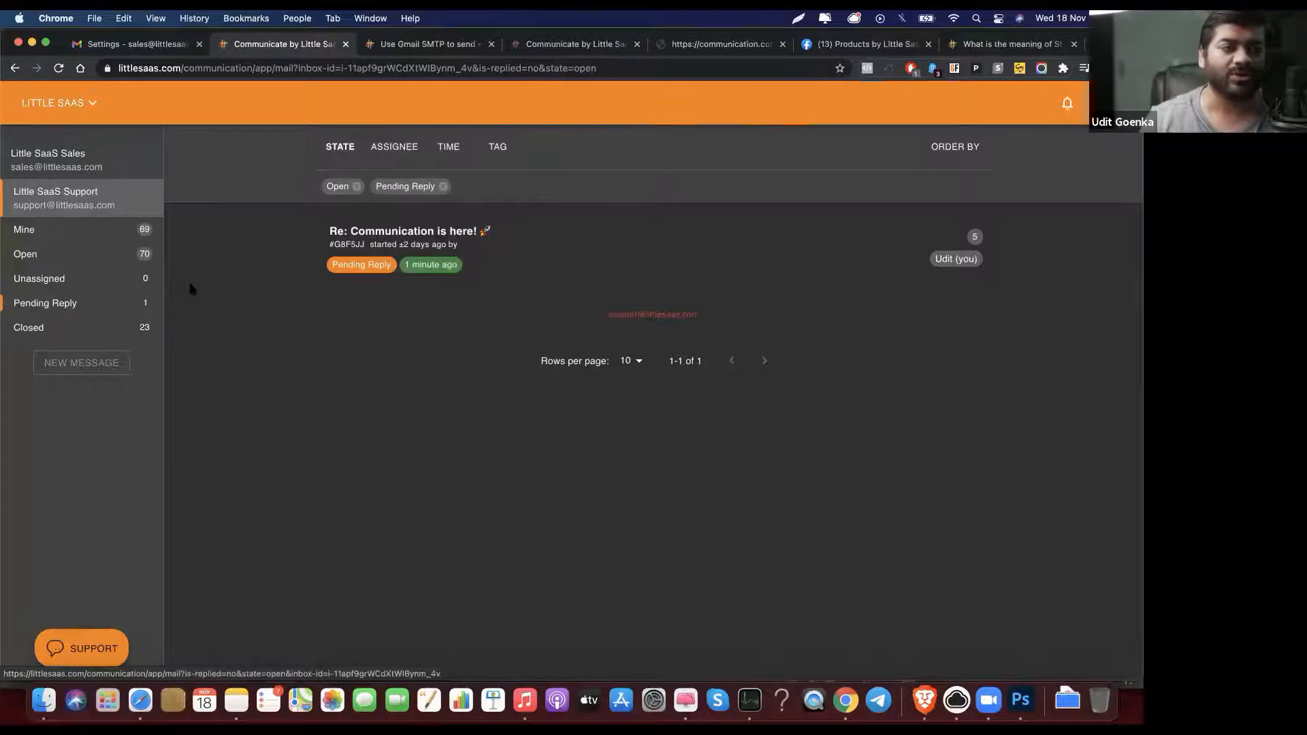
{"action": "left_click", "coordinate": [111, 236]}
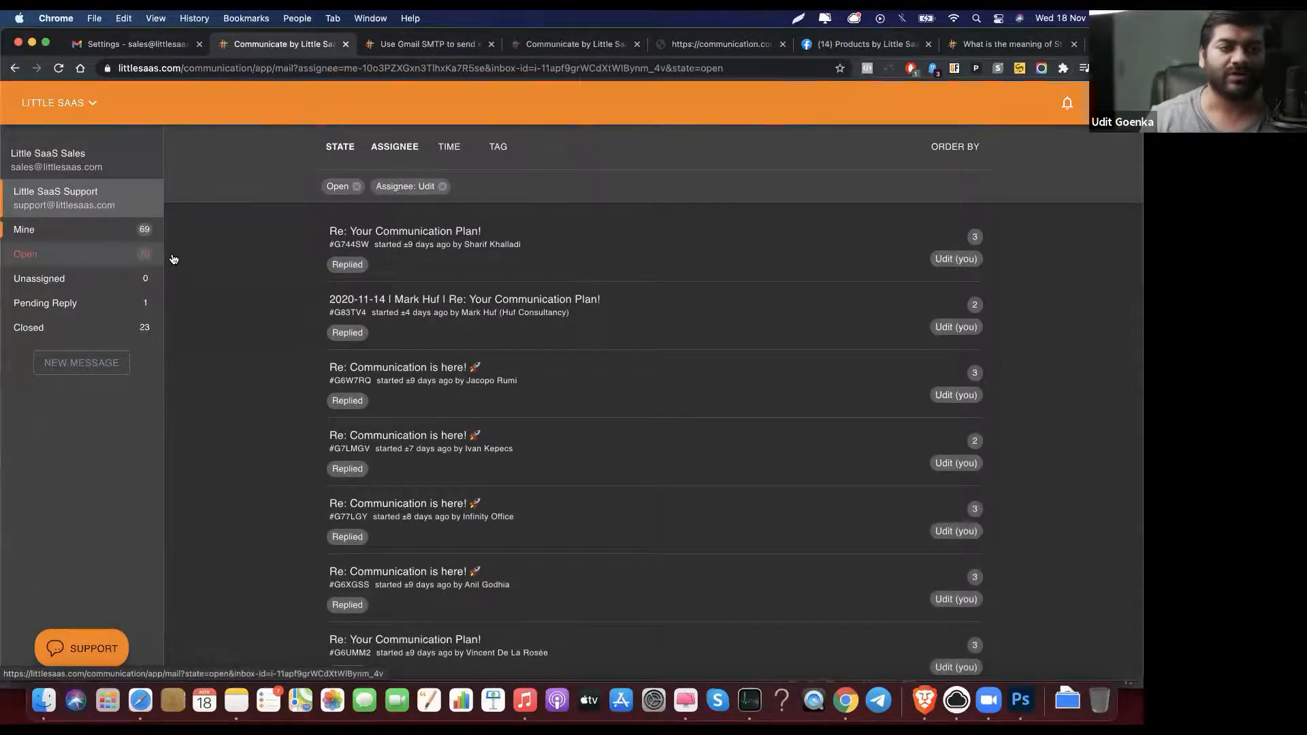
{"action": "left_click", "coordinate": [130, 255]}
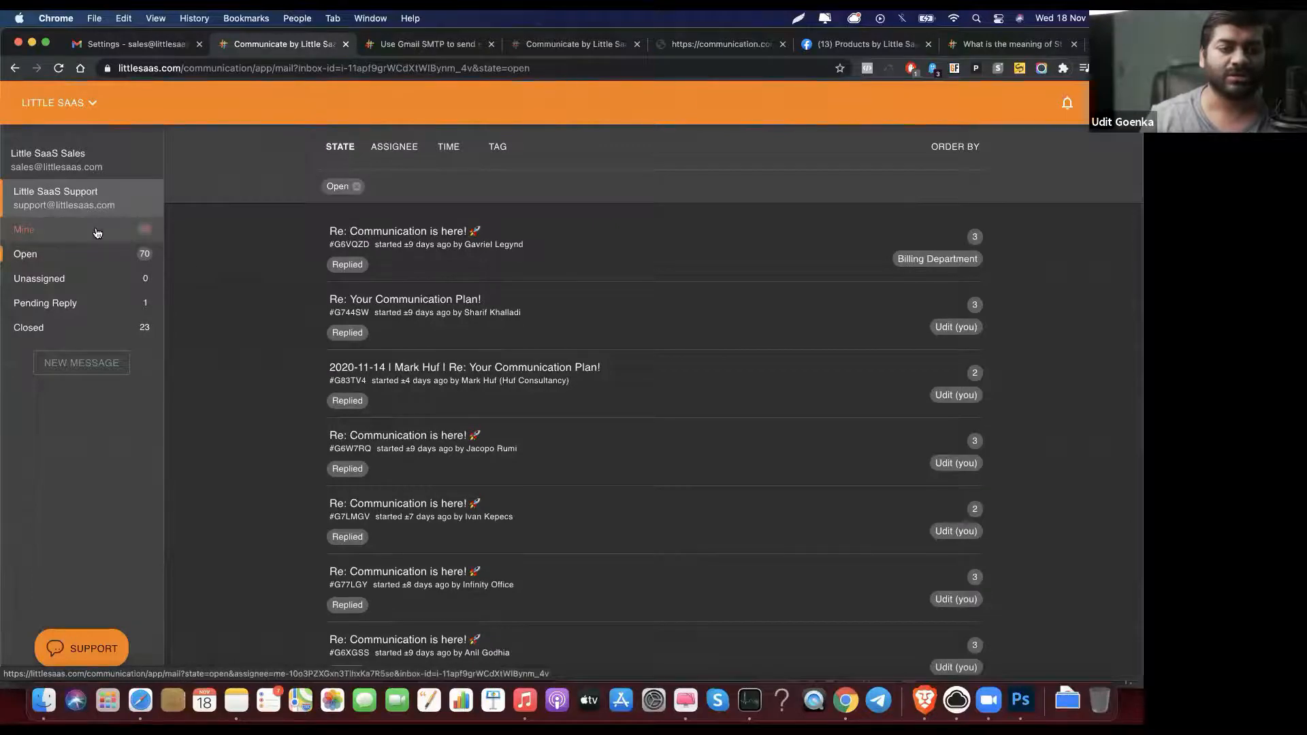
{"action": "left_click", "coordinate": [97, 233]}
{"action": "scroll", "coordinate": [299, 301], "scroll_direction": "down", "scroll_amount": 2}
{"action": "scroll", "coordinate": [299, 301], "scroll_direction": "down", "scroll_amount": 5}
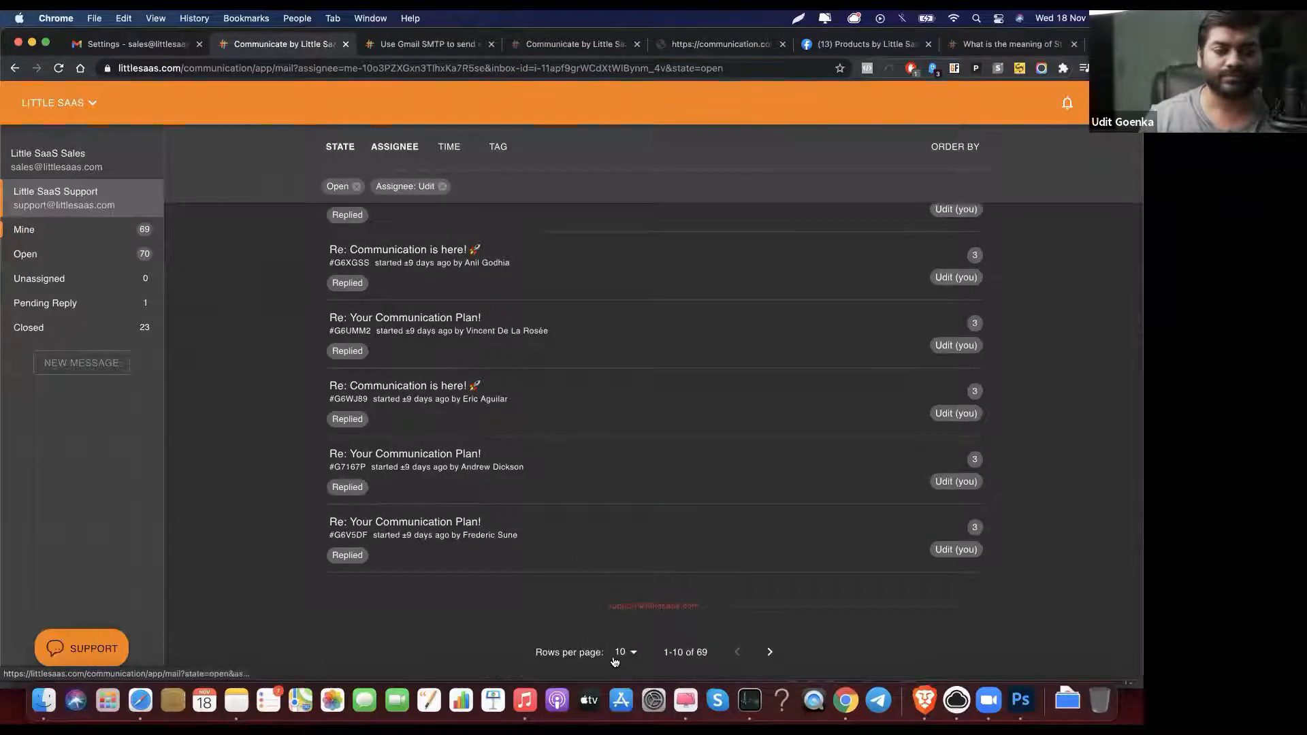
{"action": "left_click", "coordinate": [621, 653]}
{"action": "left_click", "coordinate": [620, 657]}
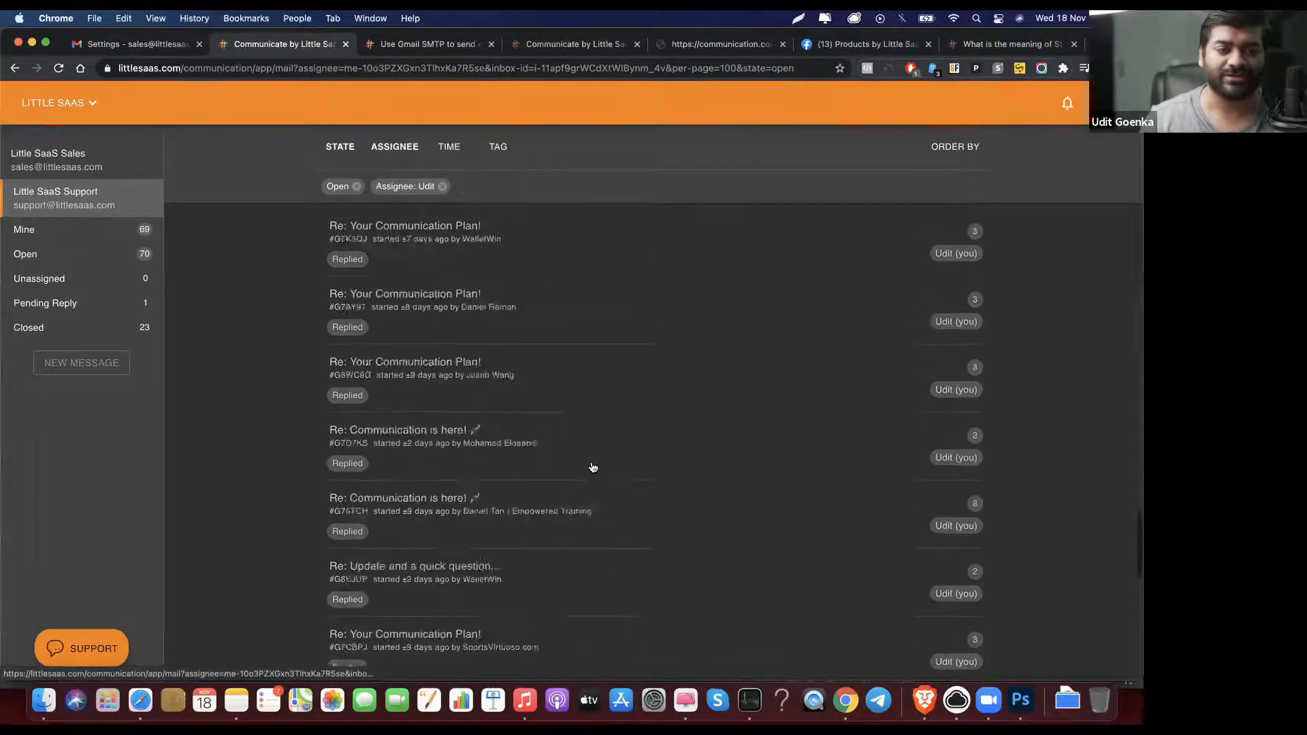
Step: Scroll the list and search the page for 'sale' to find the test thread
{"action": "scroll", "coordinate": [592, 470], "scroll_direction": "down", "scroll_amount": 1}
{"action": "scroll", "coordinate": [599, 512], "scroll_direction": "down", "scroll_amount": 4}
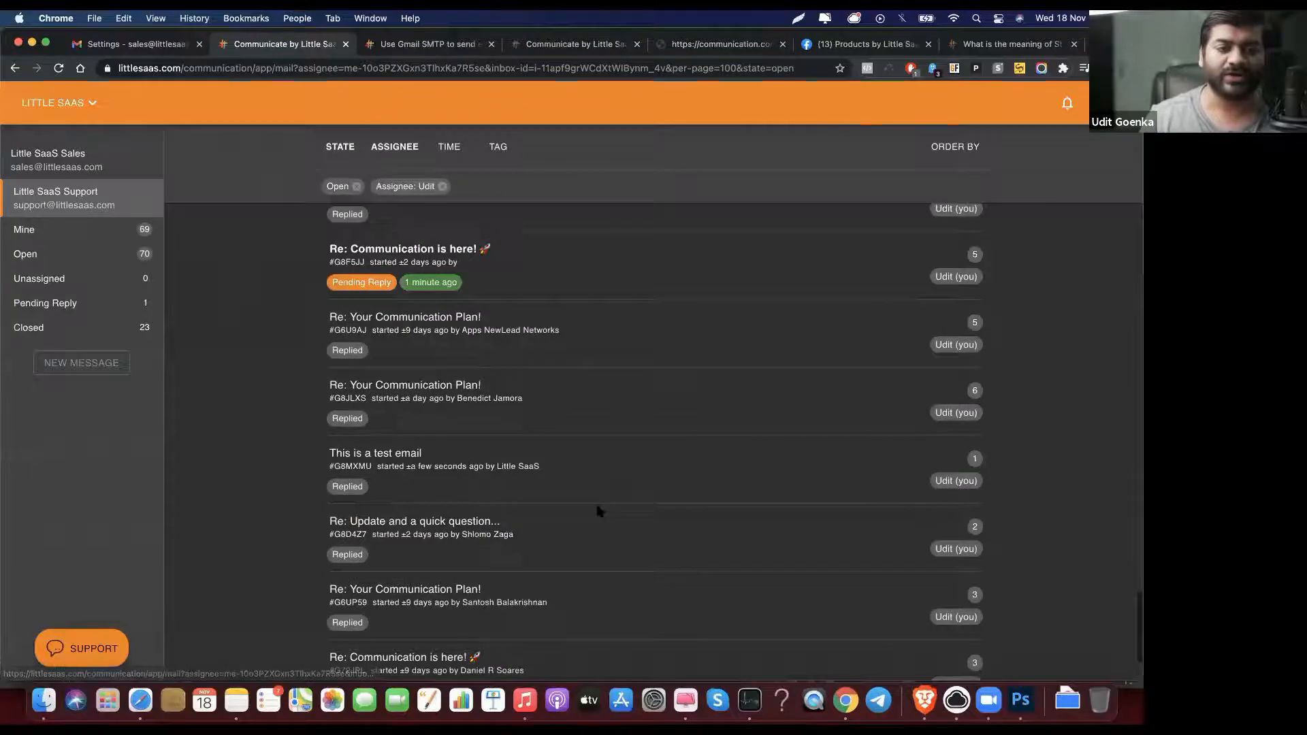
{"action": "scroll", "coordinate": [598, 511], "scroll_direction": "down", "scroll_amount": 3}
{"action": "scroll", "coordinate": [599, 512], "scroll_direction": "down", "scroll_amount": 3}
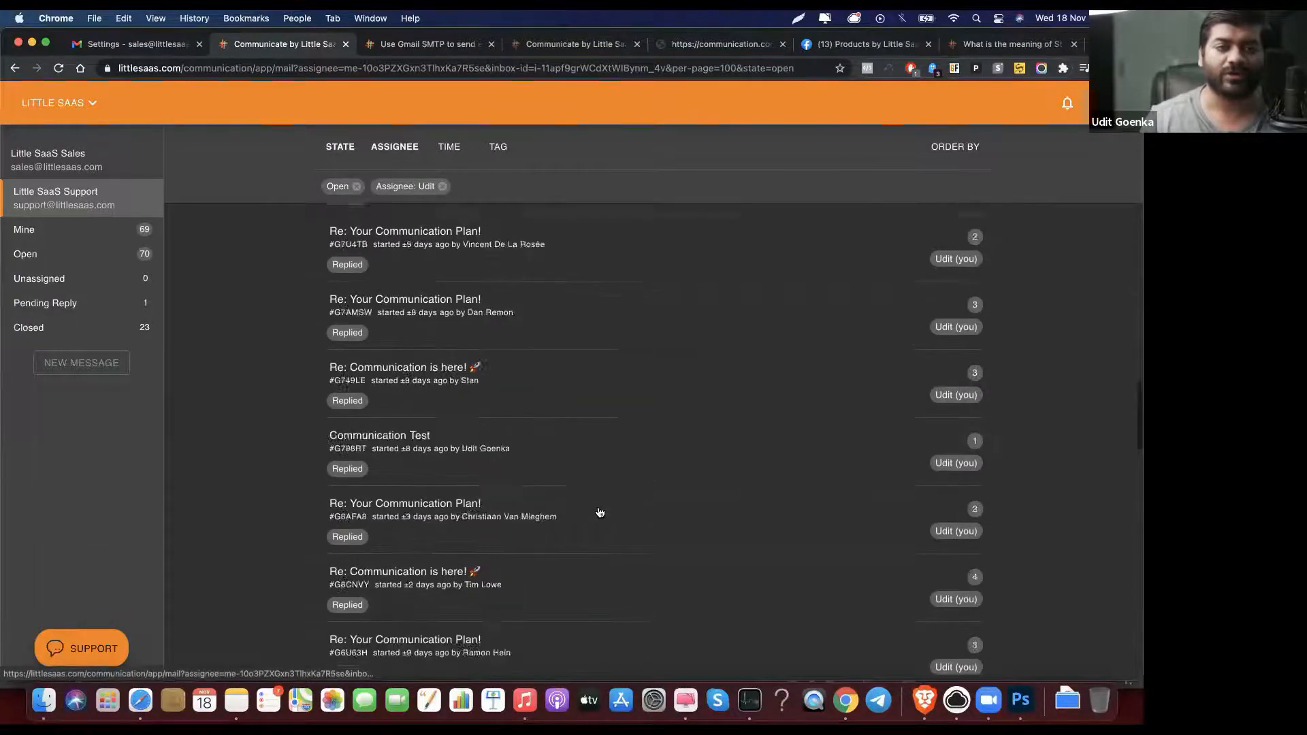
{"action": "scroll", "coordinate": [599, 511], "scroll_direction": "down", "scroll_amount": 3}
{"action": "key", "text": "super+f"}
{"action": "type", "text": "sale"}
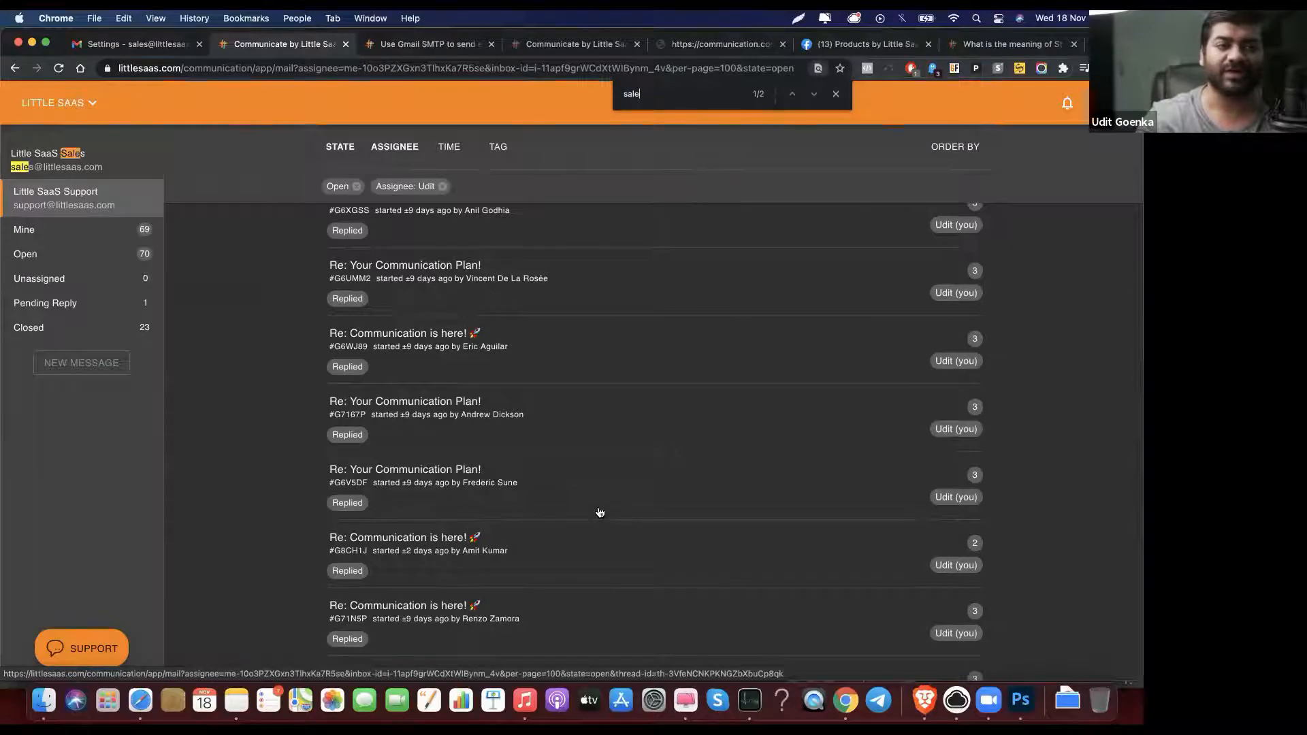
{"action": "key", "text": "Return"}
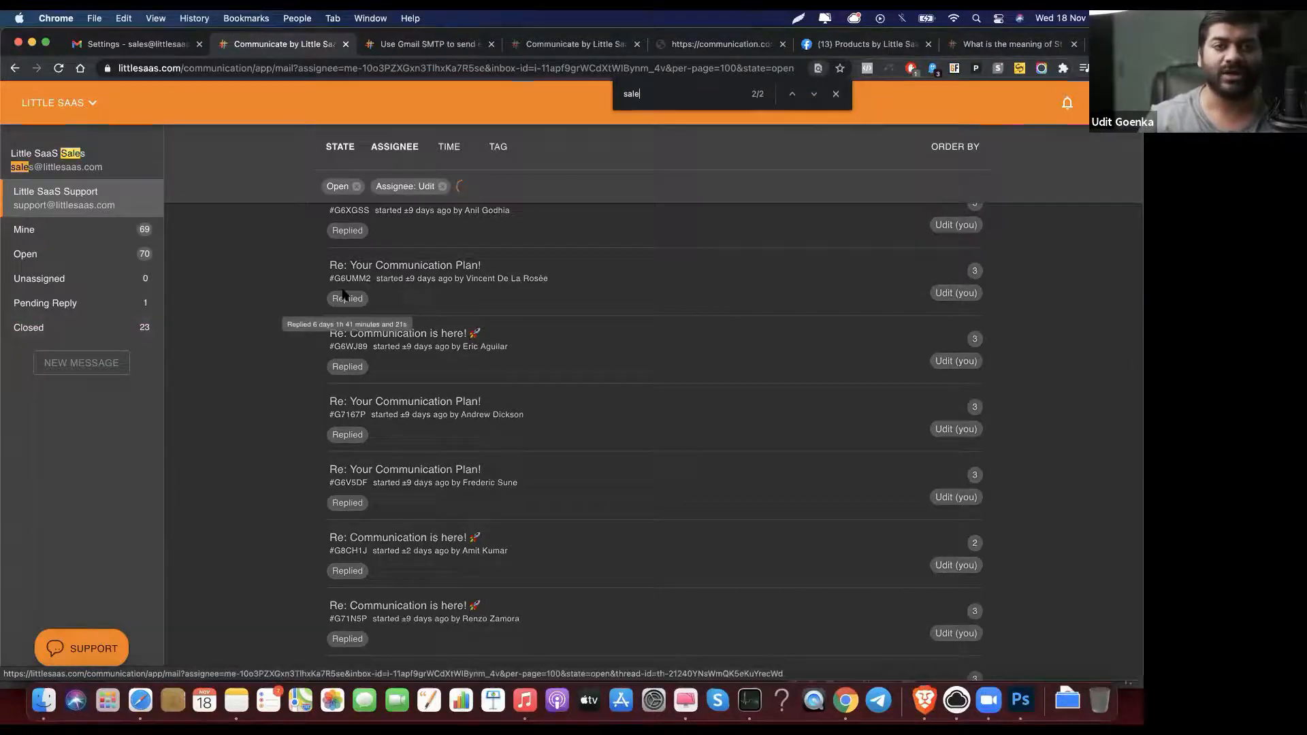
{"action": "key", "text": "Return"}
{"action": "key", "text": "BackSpace"}
{"action": "key", "text": "BackSpace"}
{"action": "key", "text": "BackSpace"}
{"action": "key", "text": "BackSpace"}
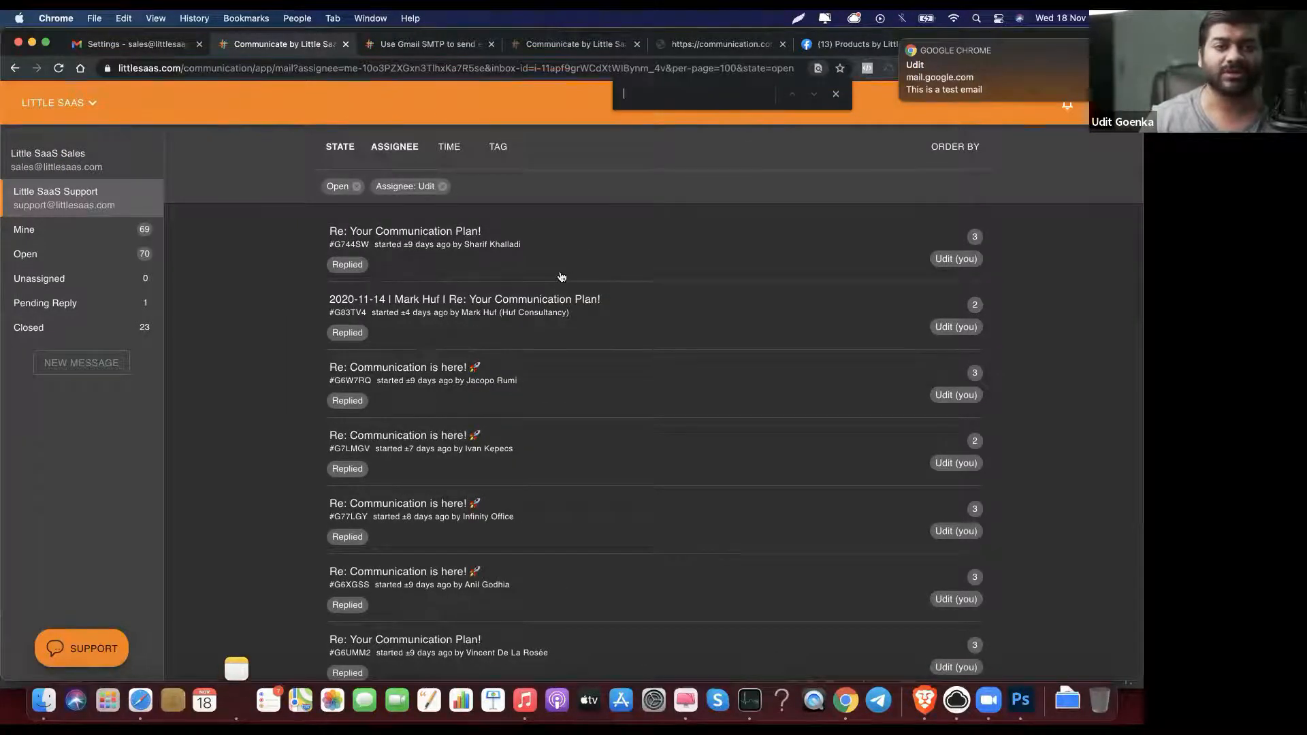
Step: Open the Sales inbox and check the Gmail inbox for the arrived test email
{"action": "left_click", "coordinate": [140, 163]}
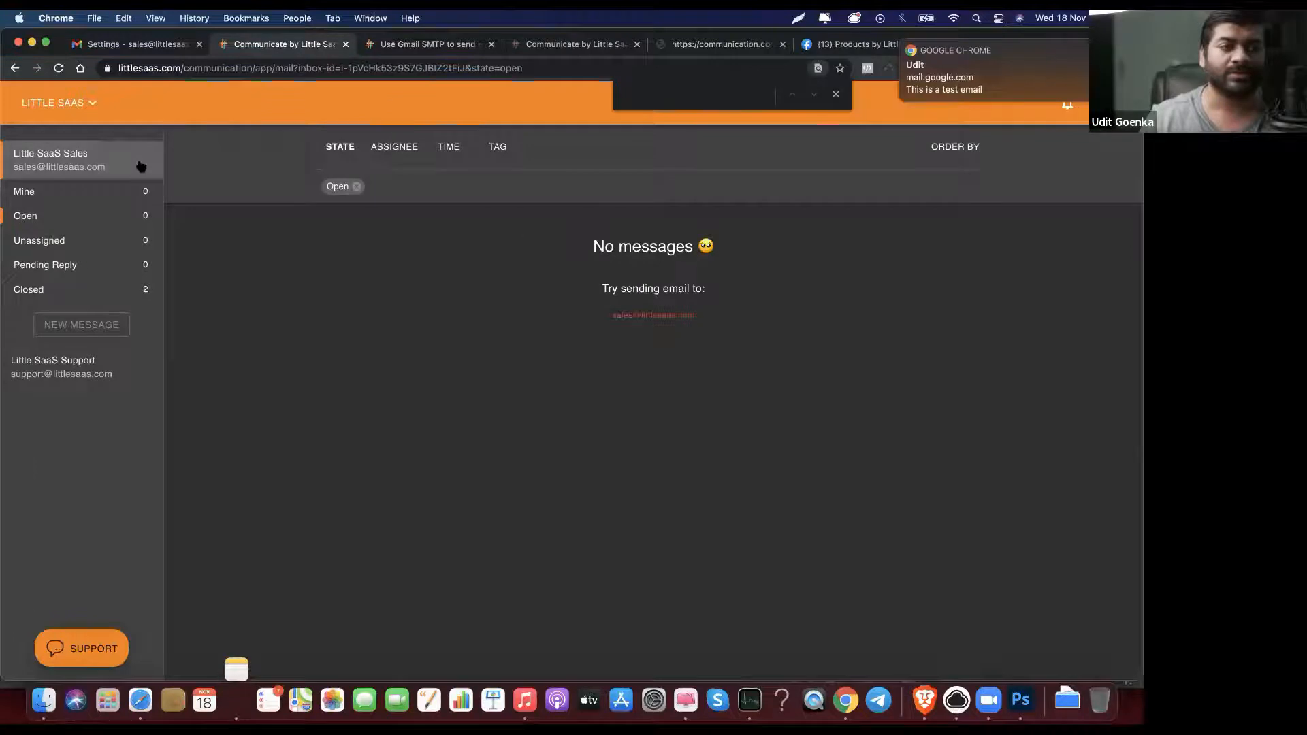
{"action": "left_click", "coordinate": [133, 44]}
{"action": "left_click", "coordinate": [139, 185]}
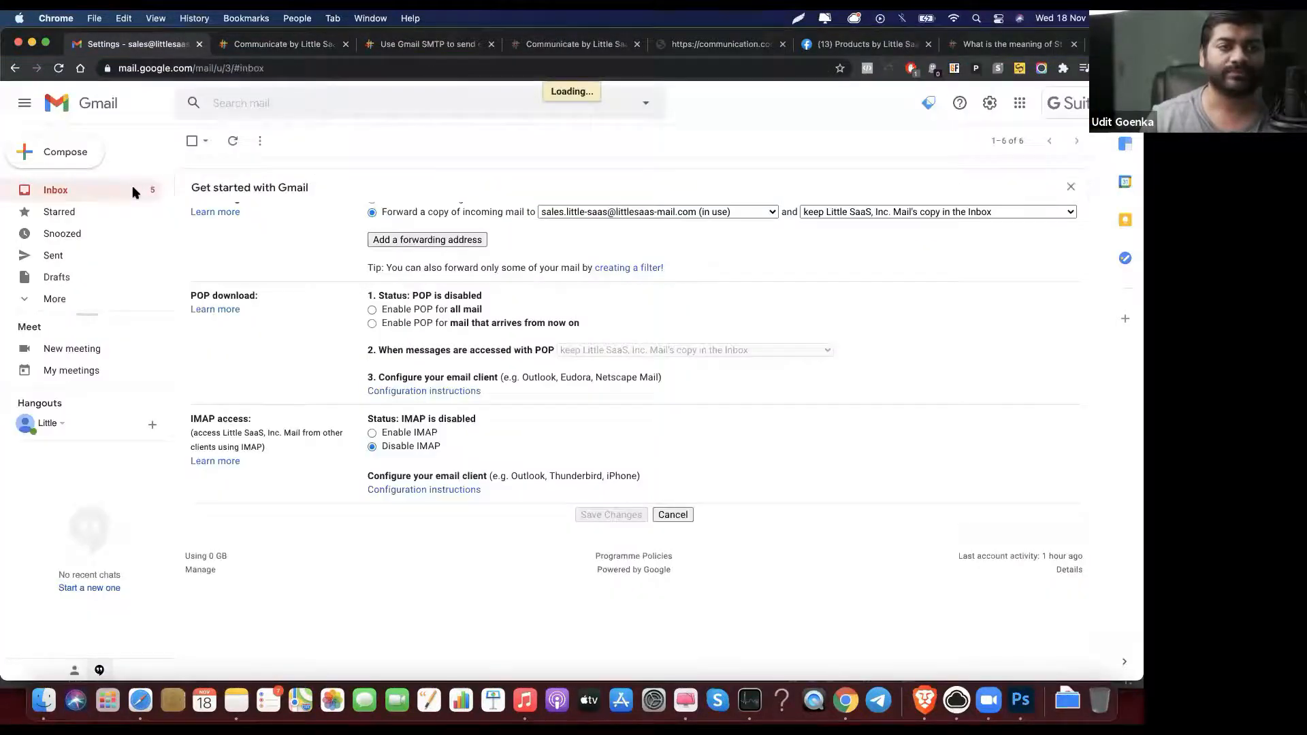
{"action": "left_click", "coordinate": [224, 46]}
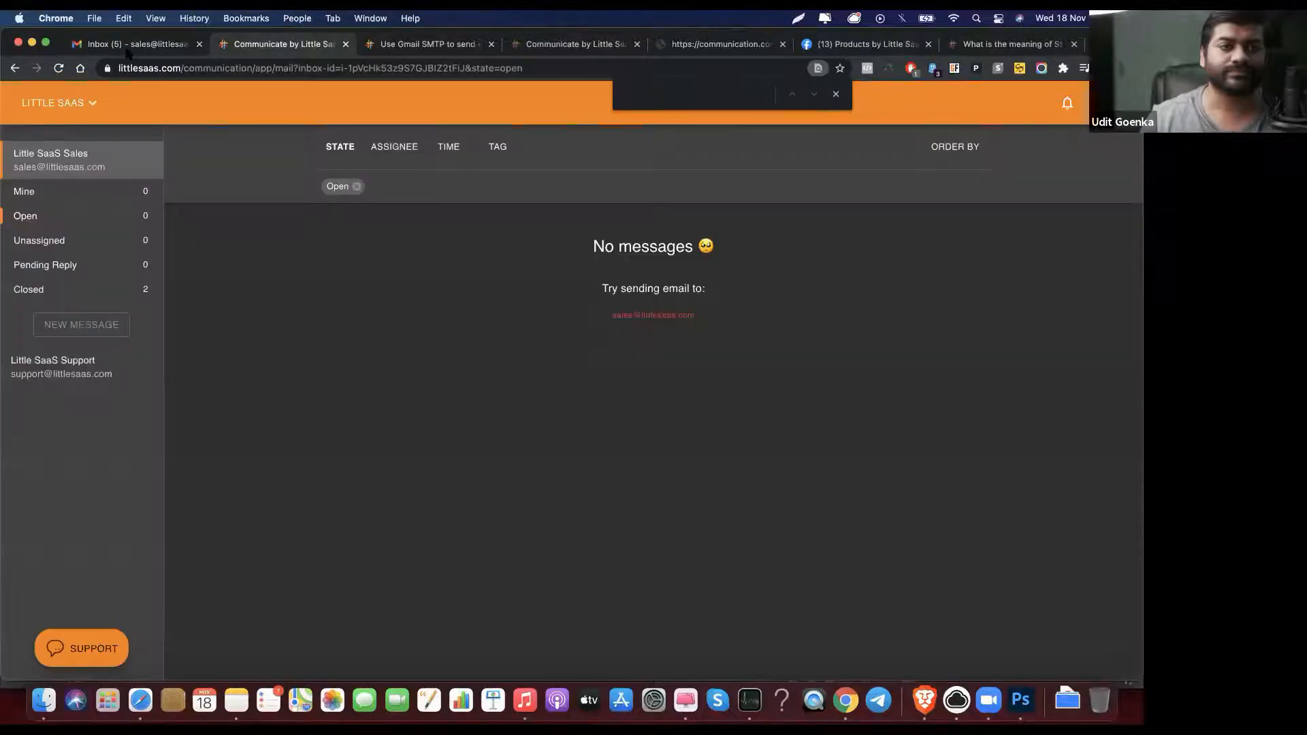
{"action": "left_click", "coordinate": [127, 46]}
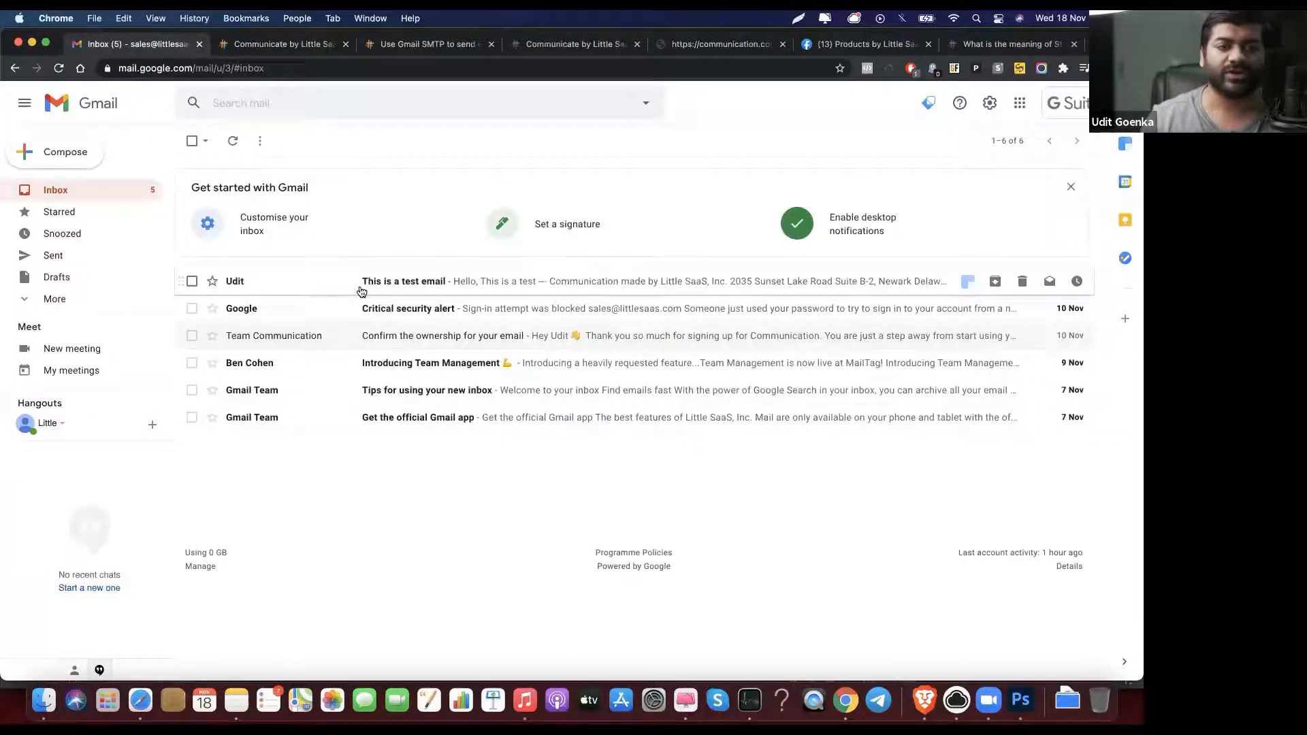
{"action": "left_click", "coordinate": [250, 47]}
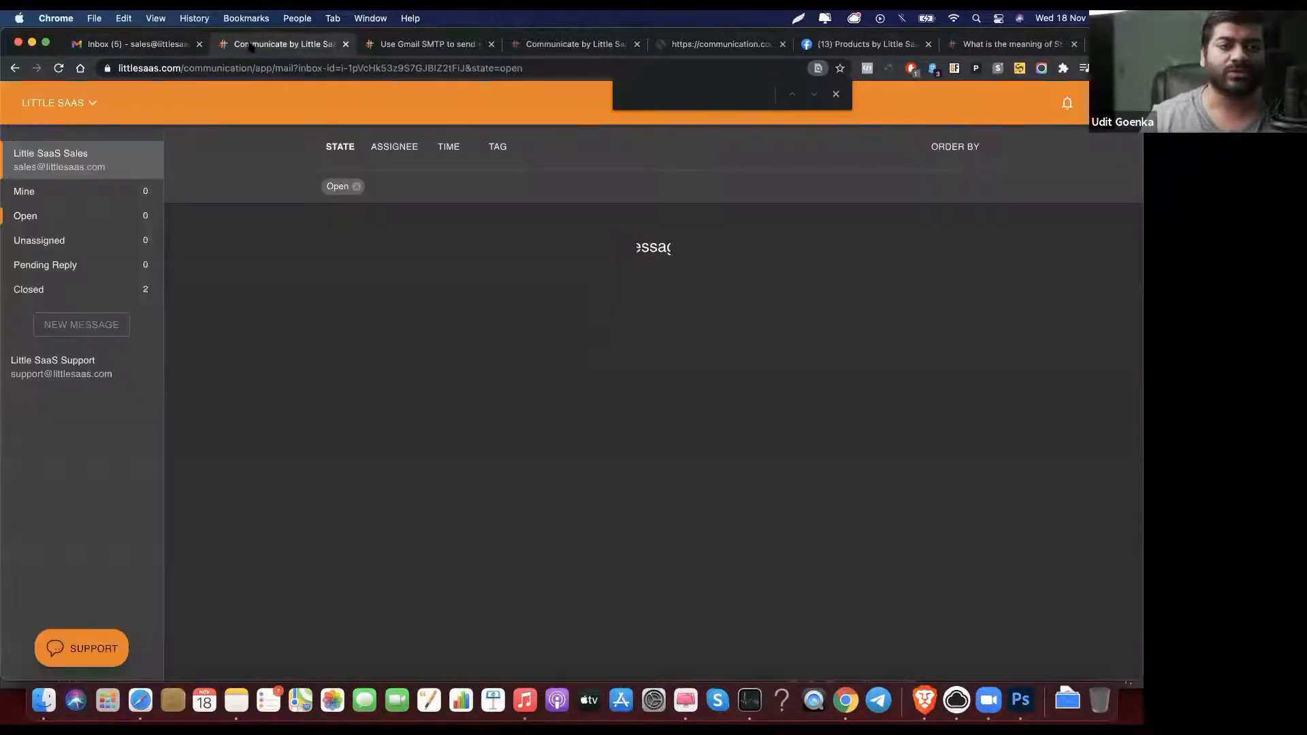
Step: Open the Support inbox, try the Mine filter and Sales inbox, then return to Support's conversations
{"action": "left_click", "coordinate": [106, 383]}
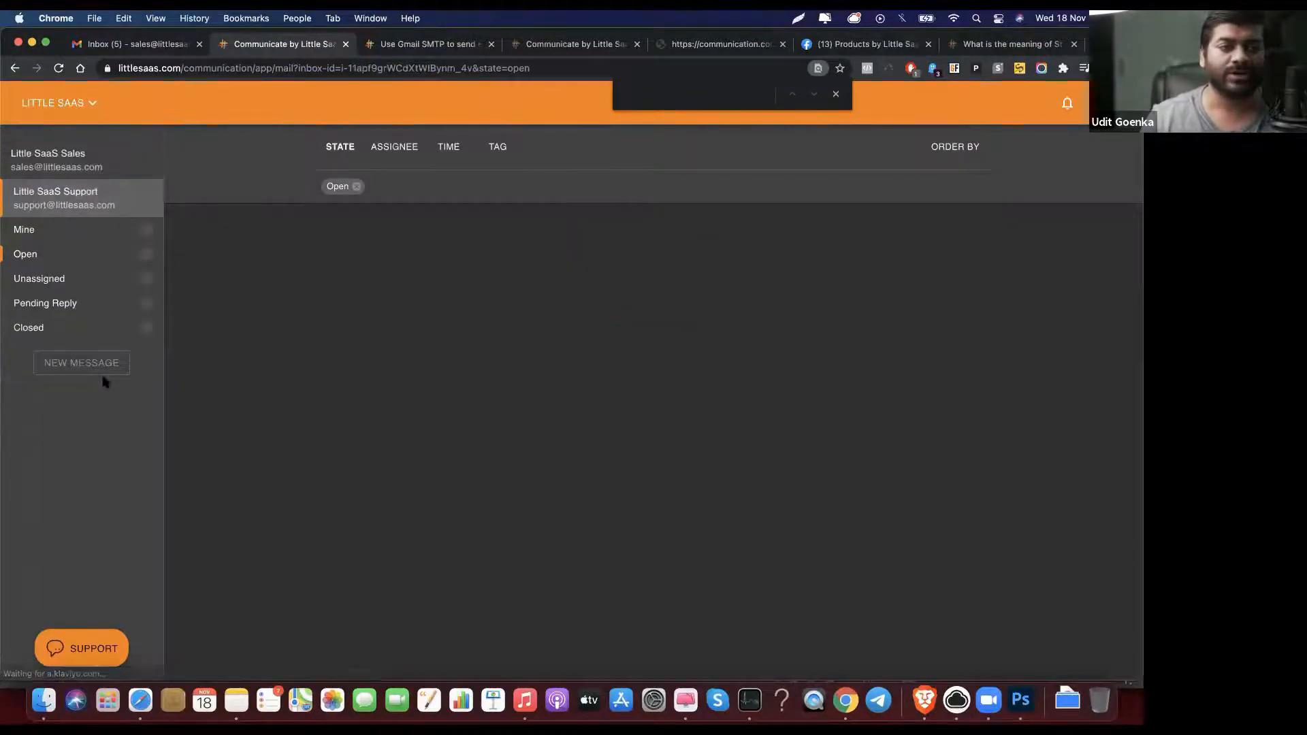
{"action": "left_click", "coordinate": [121, 238]}
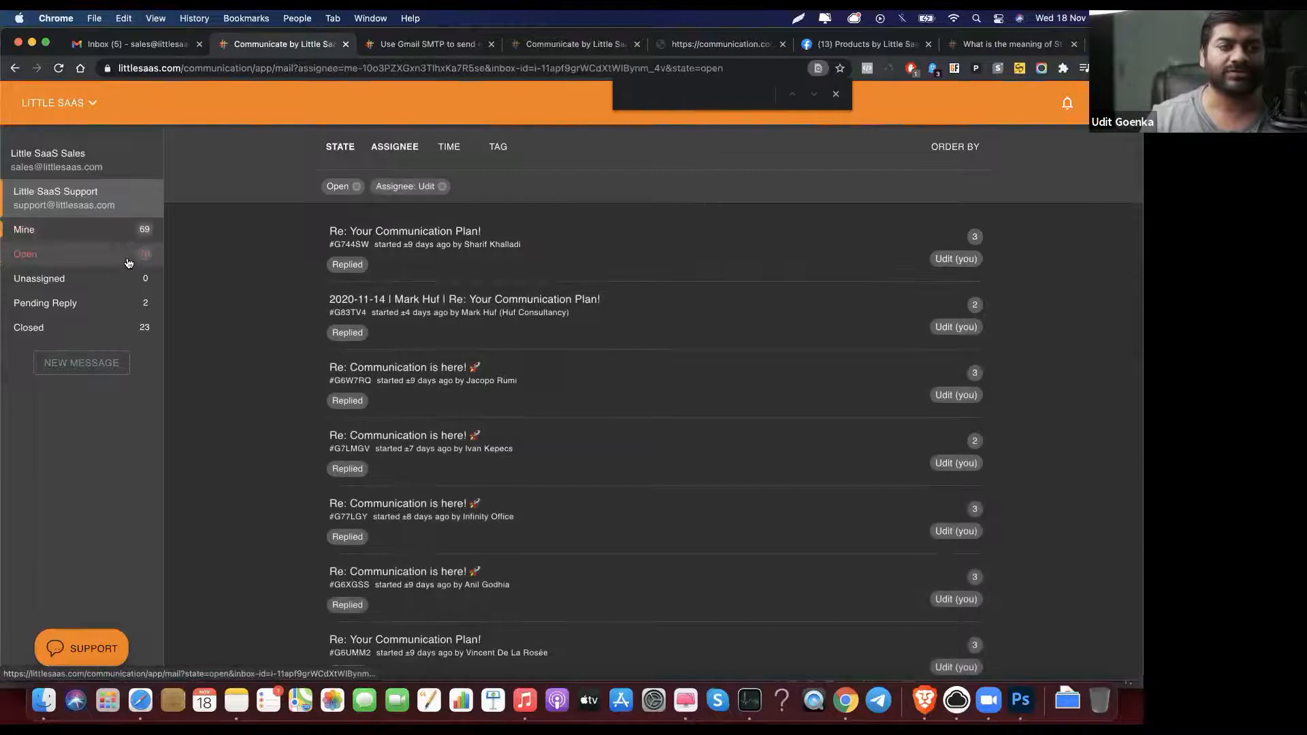
{"action": "type", "text": "This"}
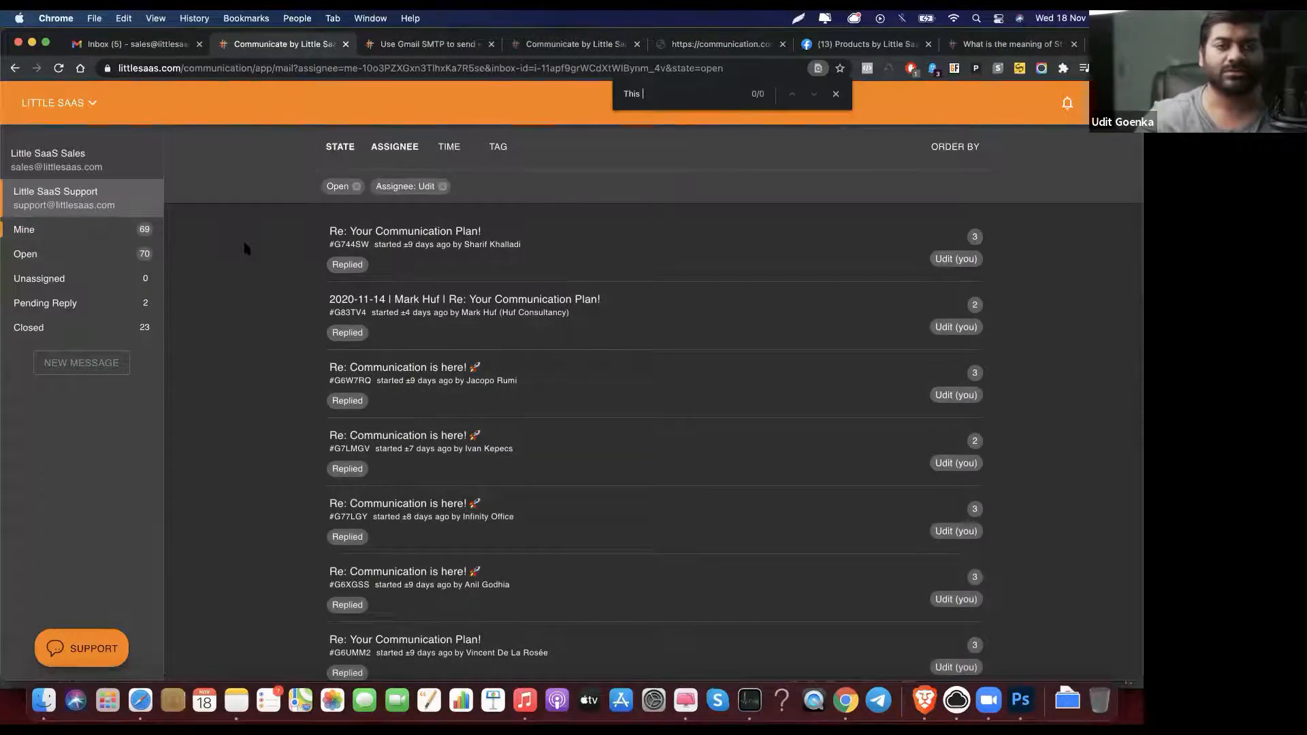
{"action": "key", "text": "BackSpace"}
{"action": "key", "text": "BackSpace"}
{"action": "key", "text": "BackSpace"}
{"action": "key", "text": "BackSpace"}
{"action": "key", "text": "BackSpace"}
{"action": "key", "text": "BackSpace"}
{"action": "key", "text": "BackSpace"}
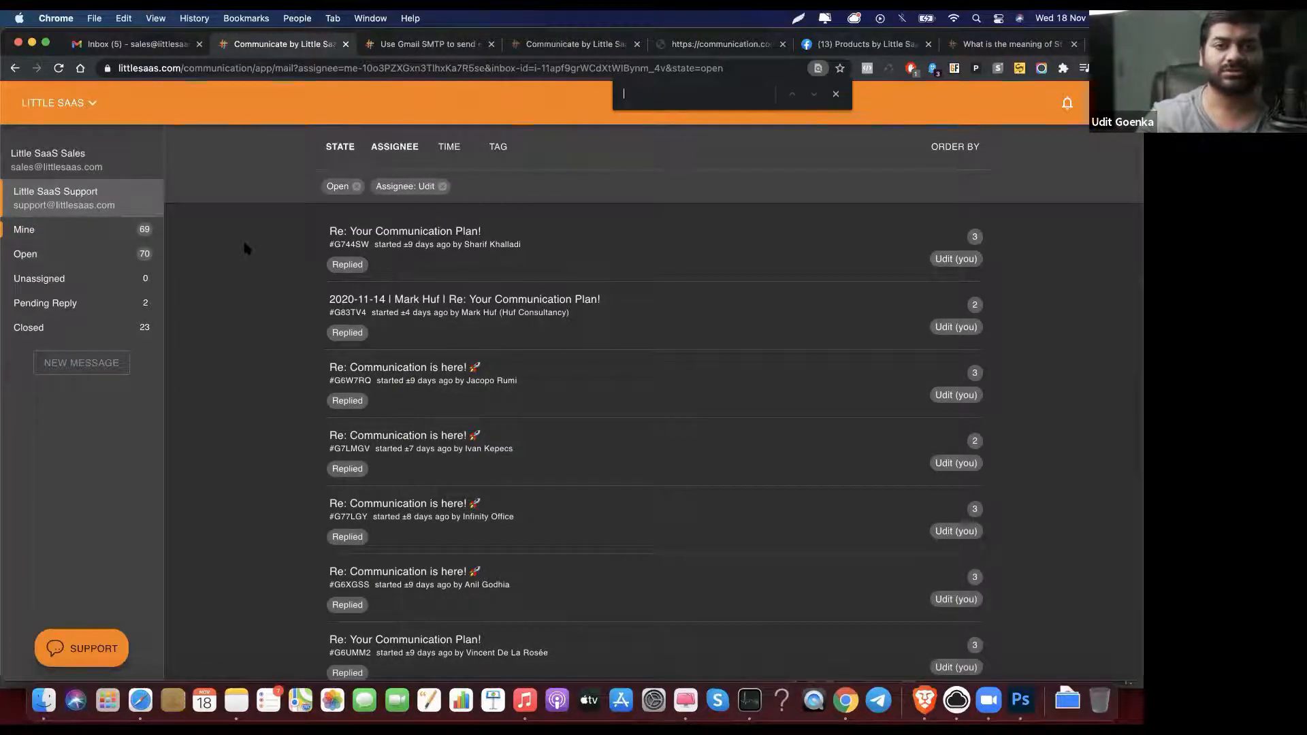
{"action": "left_click", "coordinate": [136, 44]}
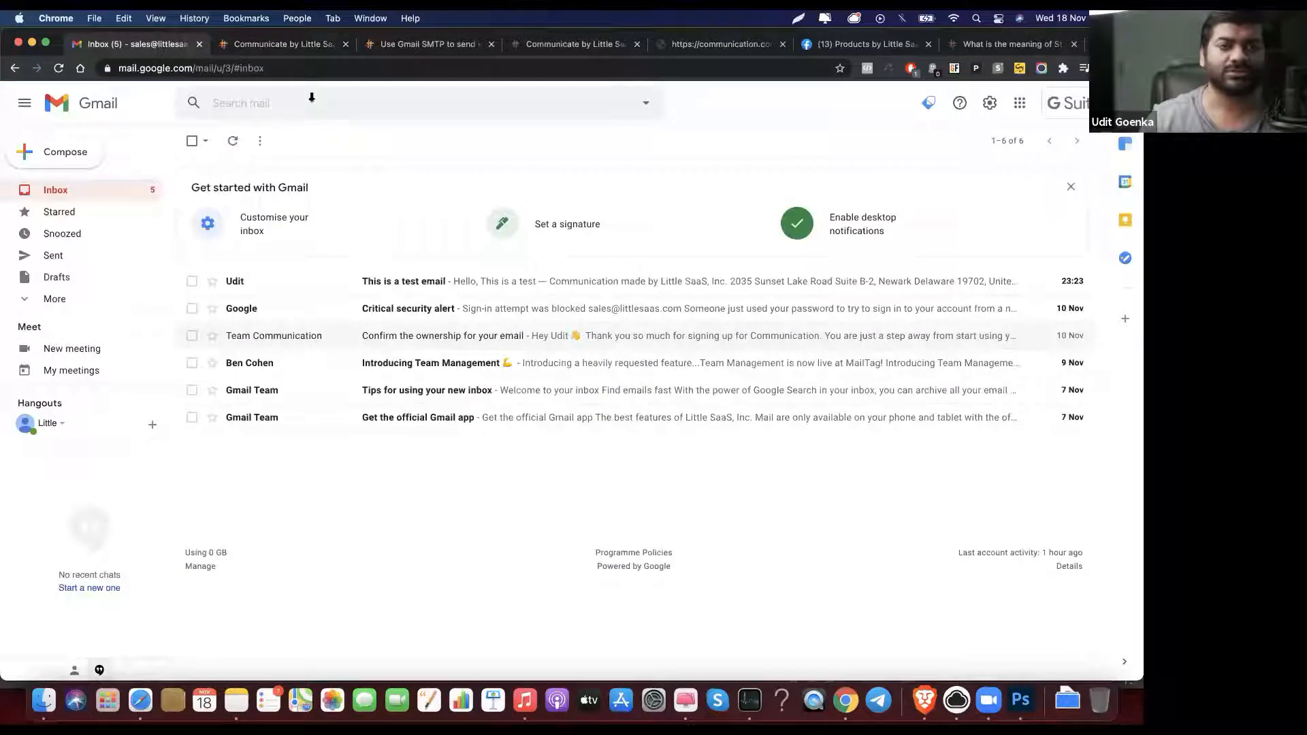
{"action": "left_click", "coordinate": [290, 42]}
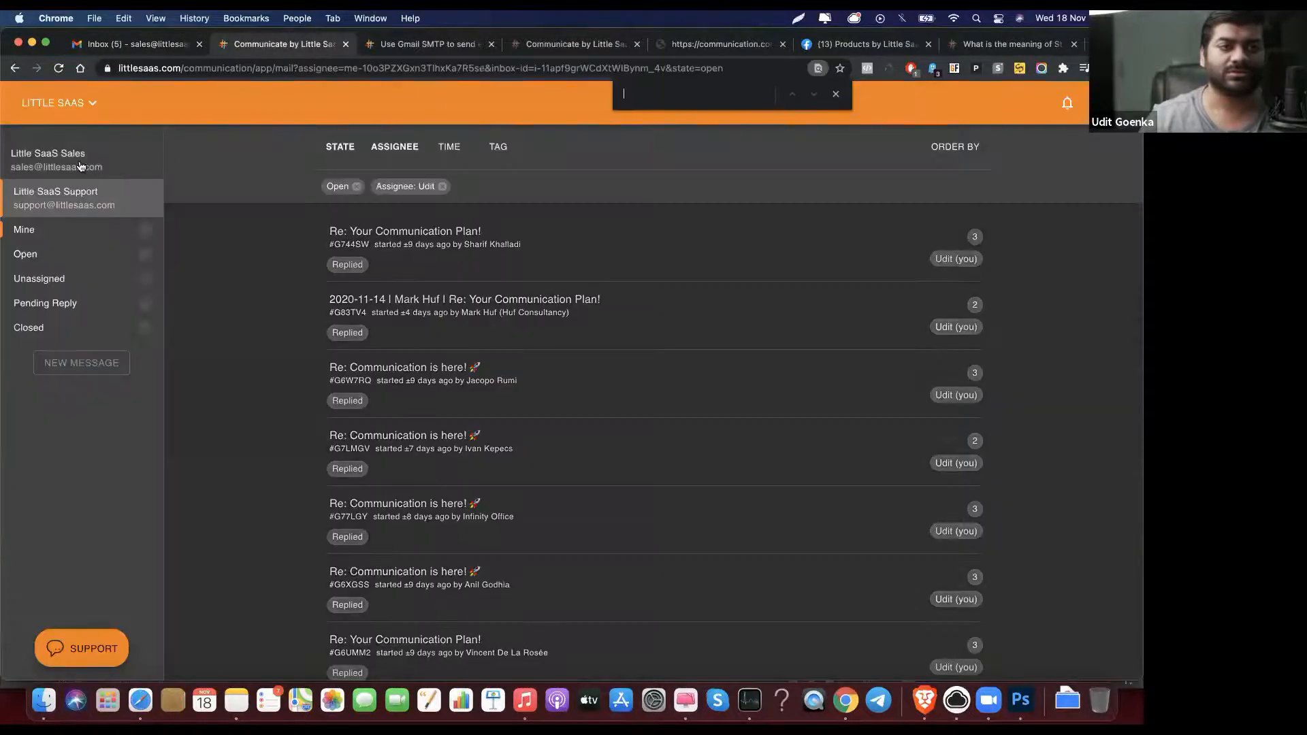
{"action": "left_click", "coordinate": [81, 166]}
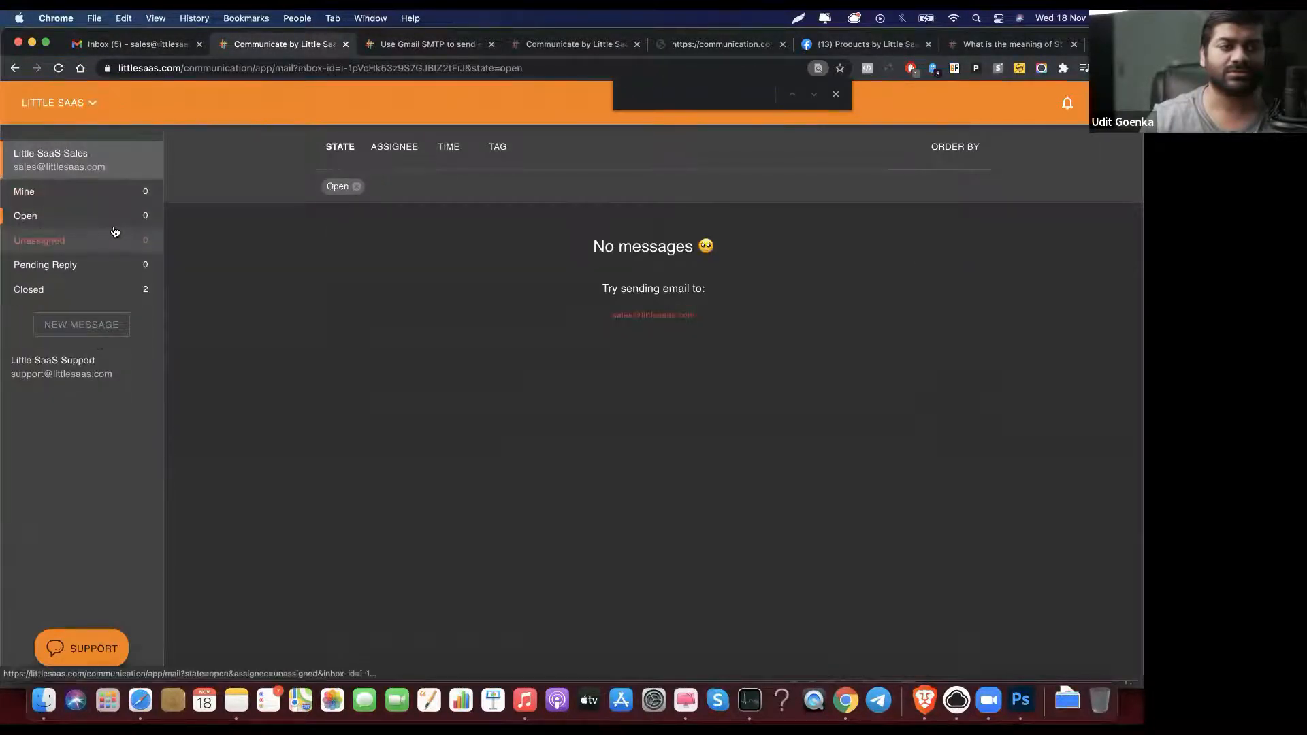
{"action": "left_click", "coordinate": [96, 376]}
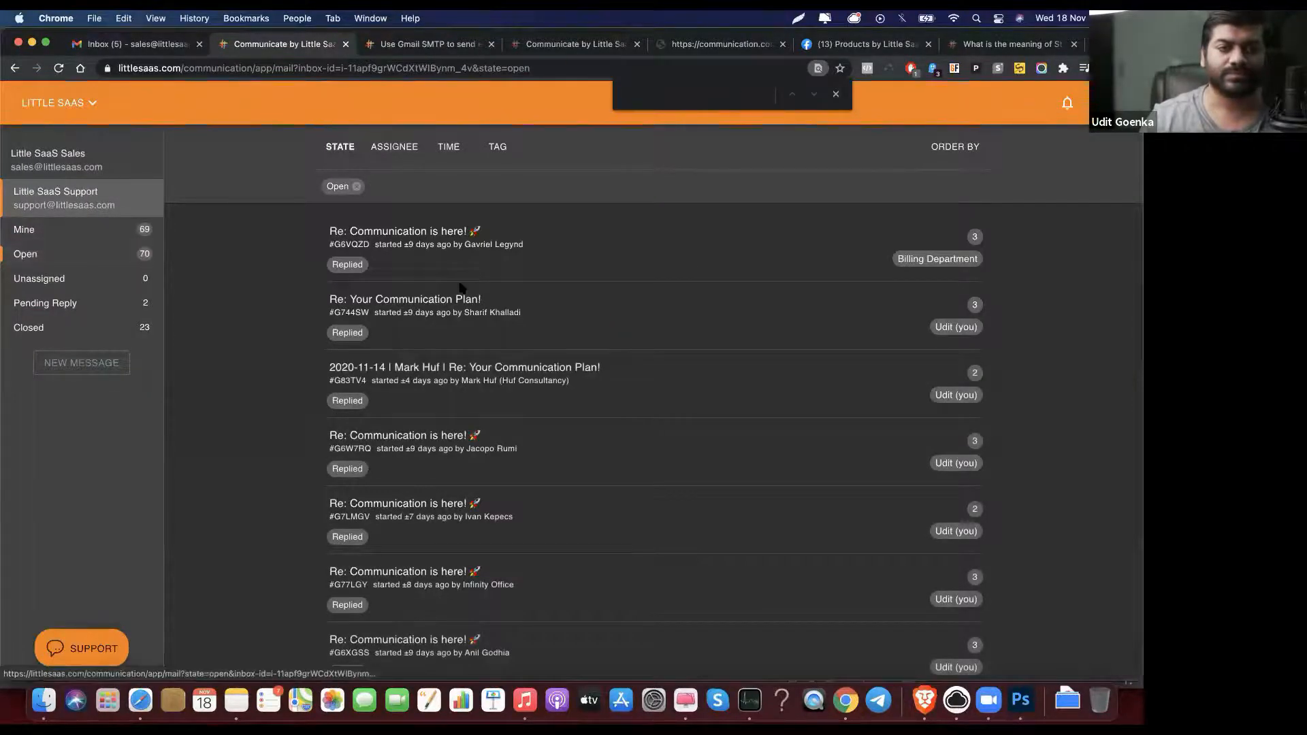
{"action": "scroll", "coordinate": [461, 289], "scroll_direction": "down", "scroll_amount": 5}
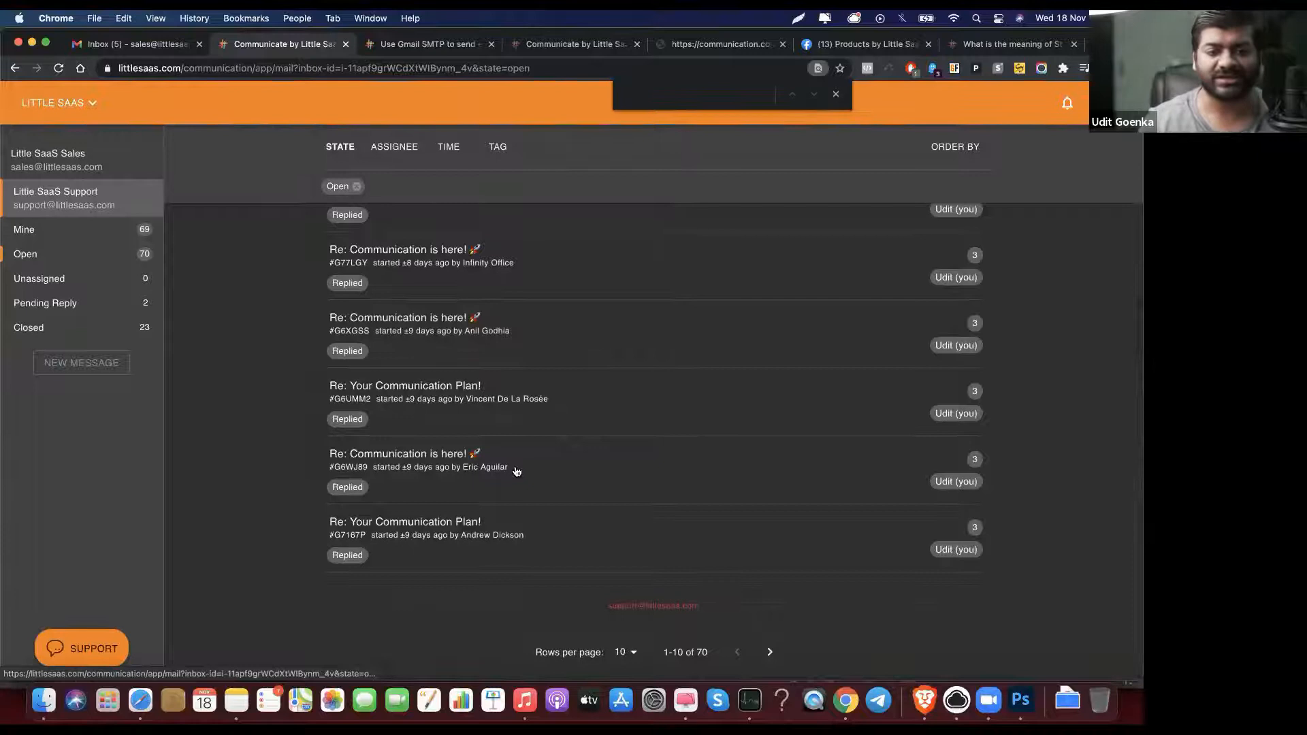
Step: Drop the Open filter, filter to Pending Reply, and open the 'This is a test email' thread
{"action": "scroll", "coordinate": [517, 471], "scroll_direction": "up", "scroll_amount": 5}
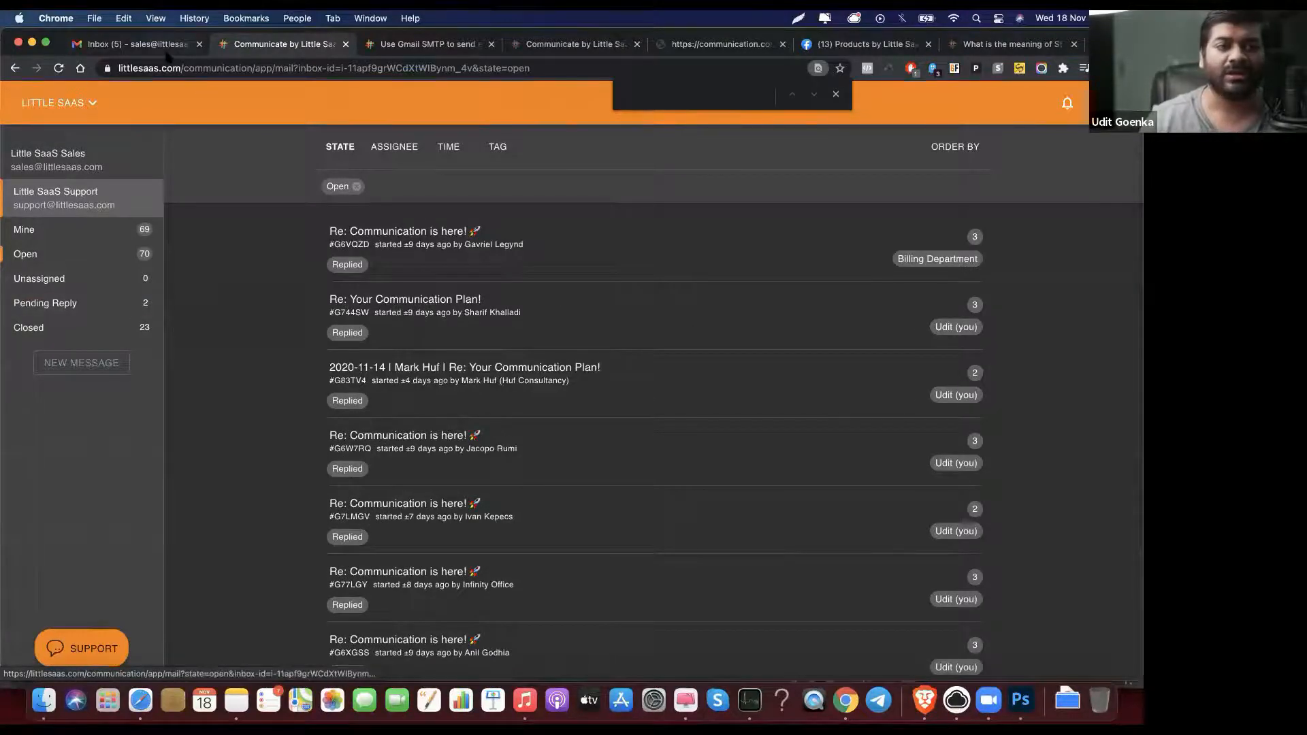
{"action": "left_click", "coordinate": [360, 189]}
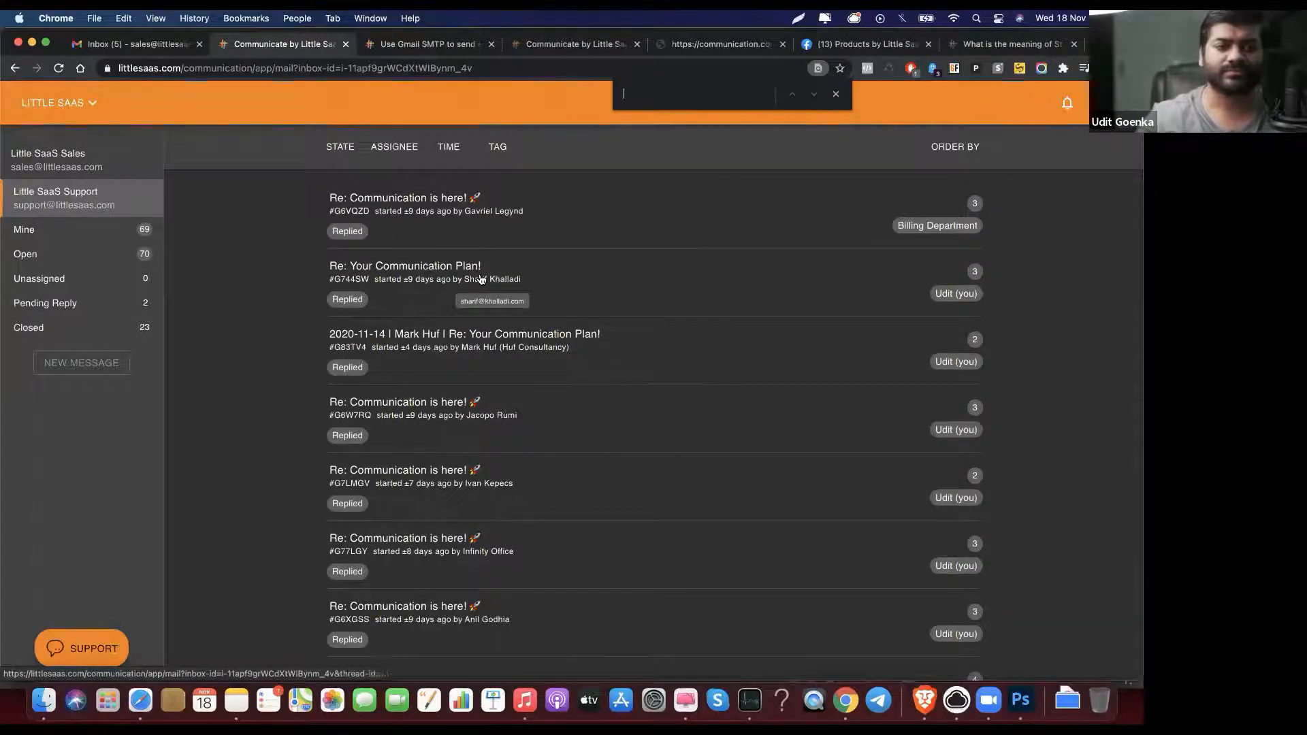
{"action": "scroll", "coordinate": [422, 320], "scroll_direction": "down", "scroll_amount": 5}
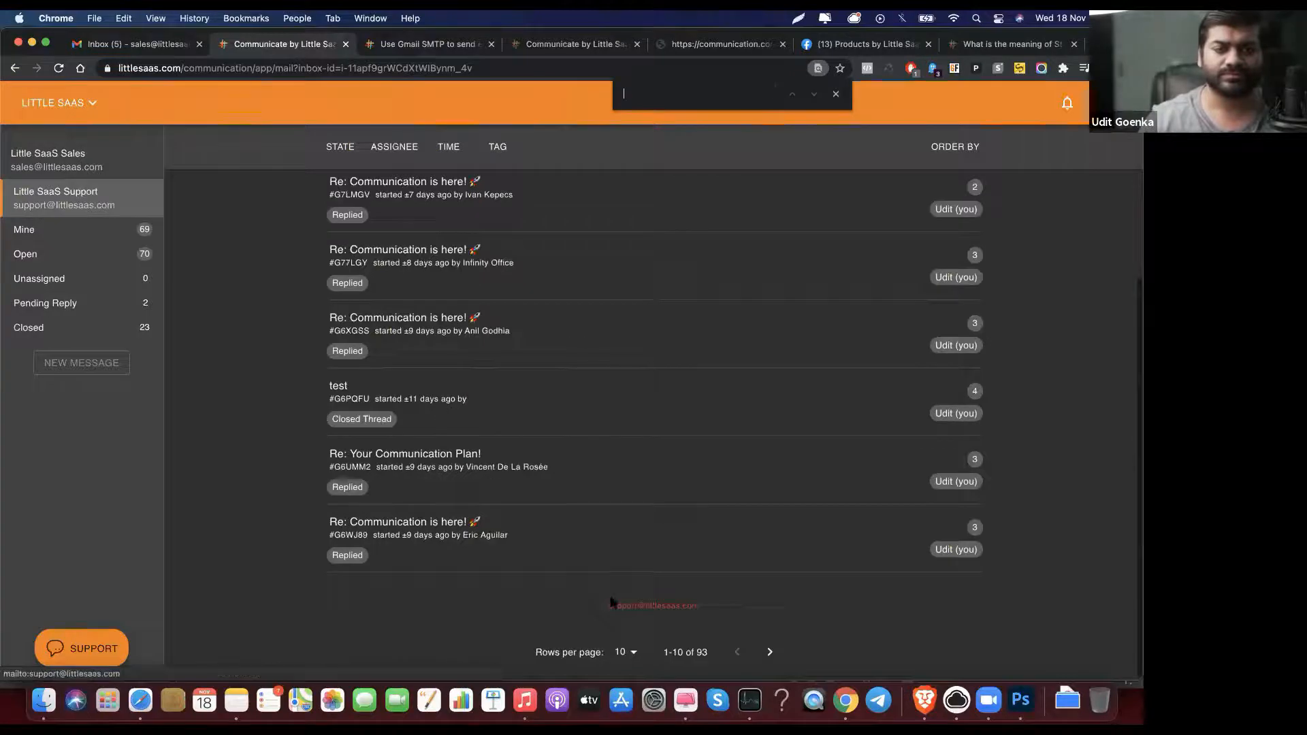
{"action": "left_click", "coordinate": [117, 304]}
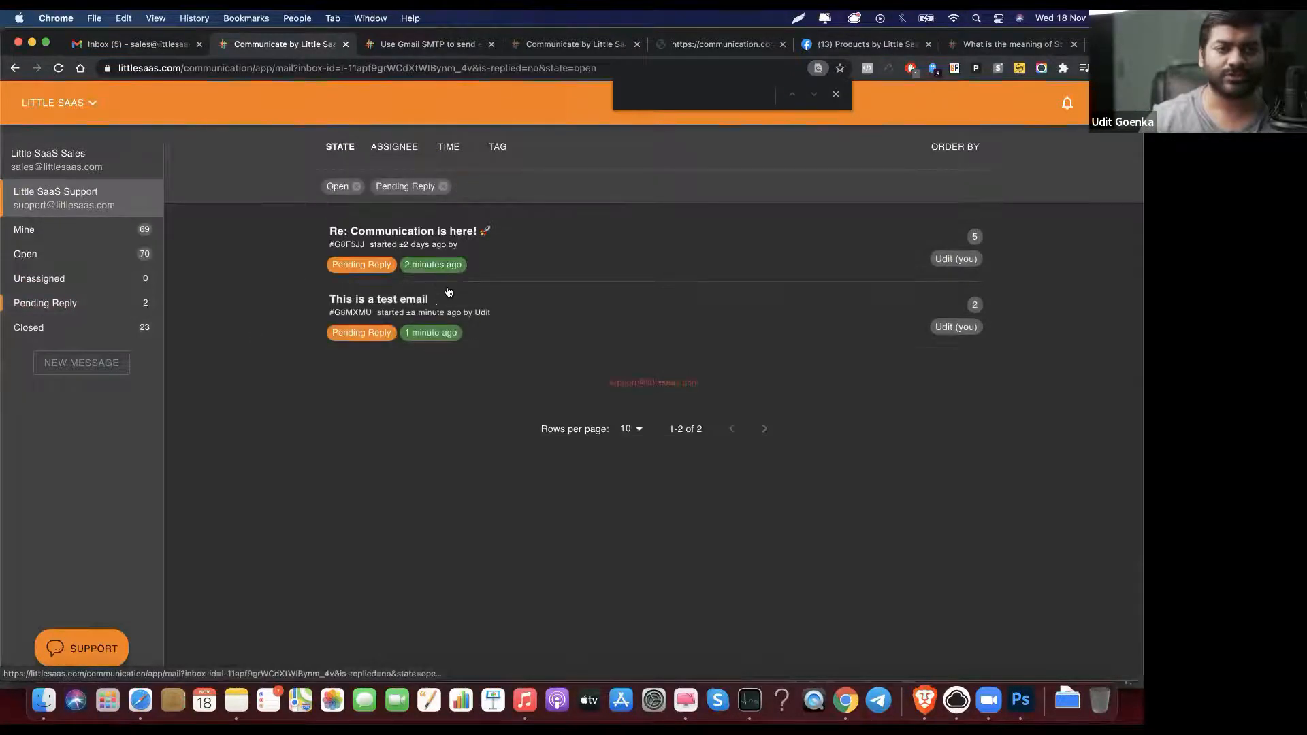
{"action": "left_click", "coordinate": [414, 298]}
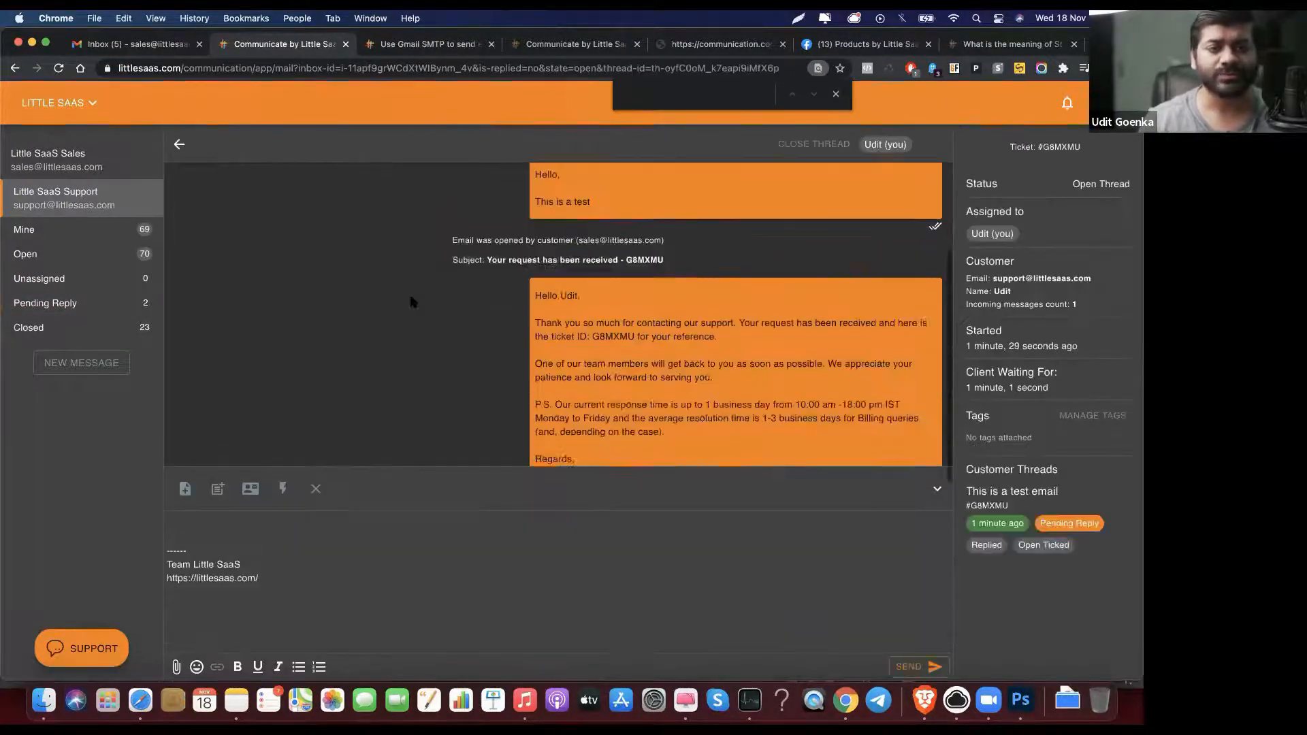
{"action": "scroll", "coordinate": [412, 260], "scroll_direction": "up", "scroll_amount": 2}
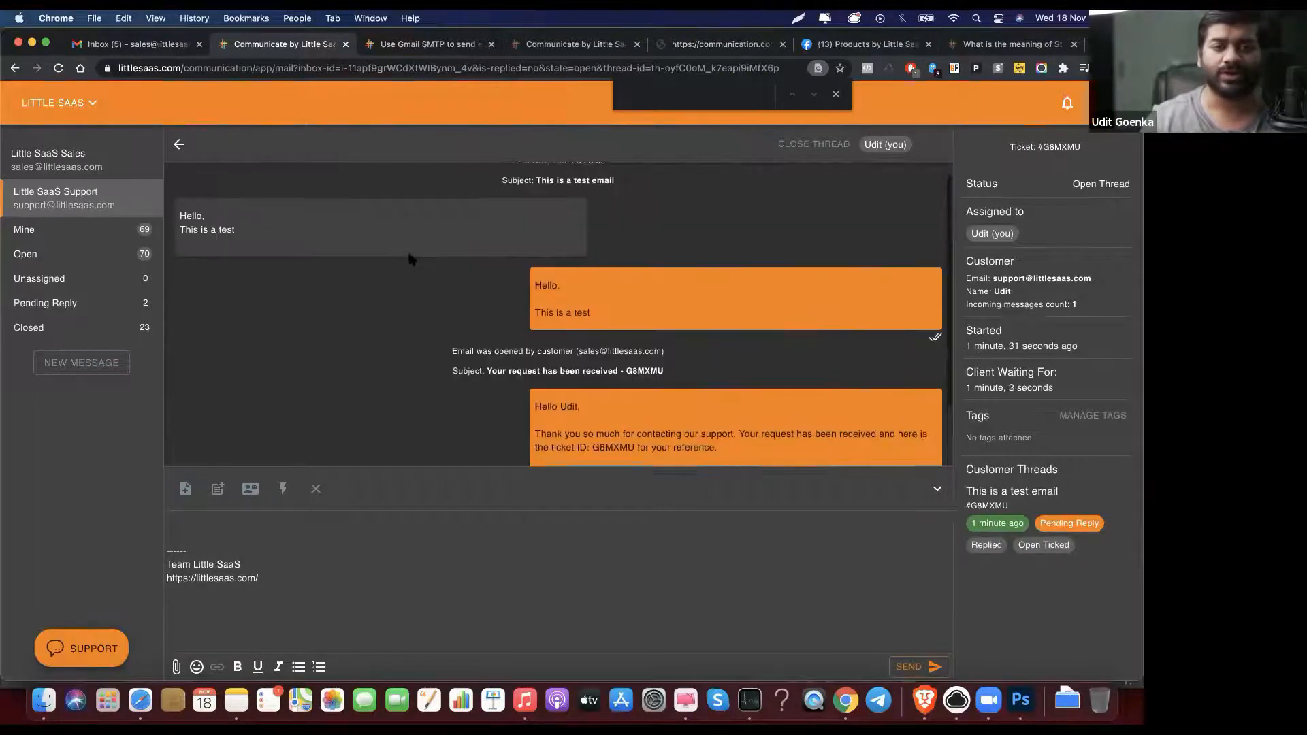
{"action": "scroll", "coordinate": [412, 260], "scroll_direction": "down", "scroll_amount": 1}
{"action": "scroll", "coordinate": [412, 260], "scroll_direction": "up", "scroll_amount": 1}
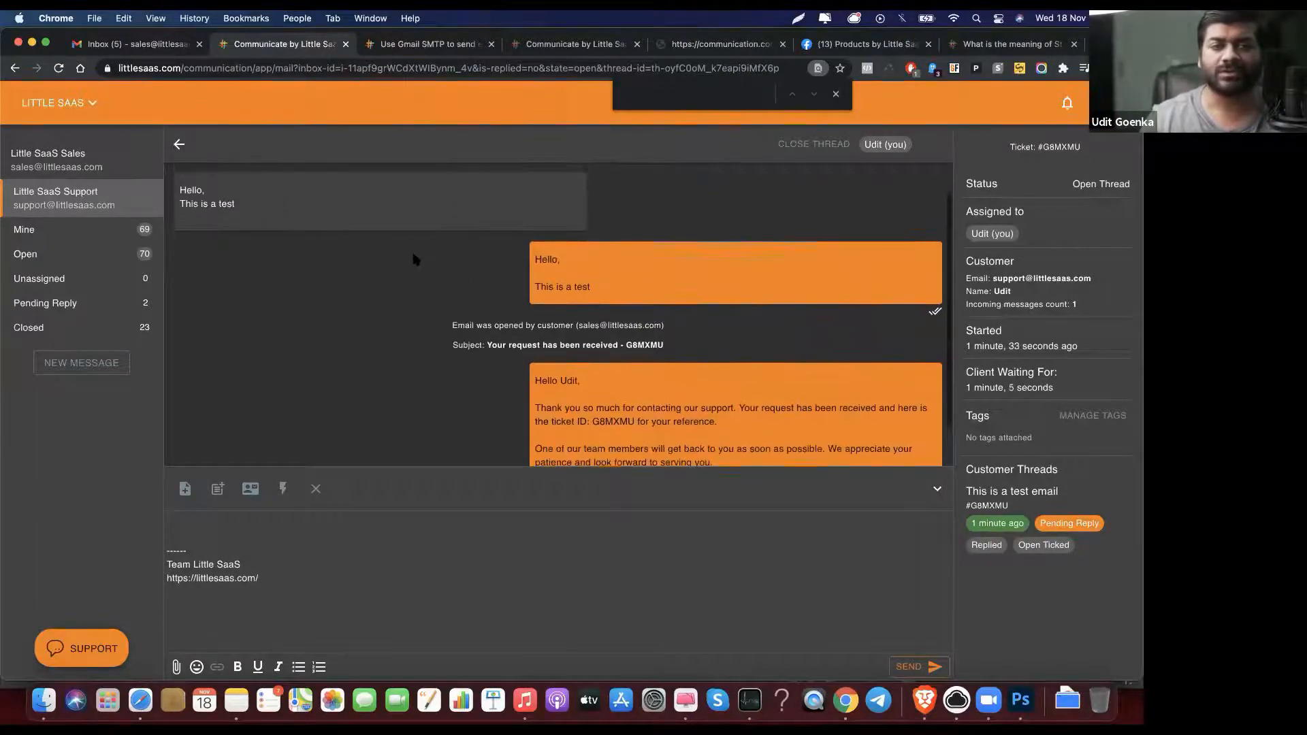
{"action": "scroll", "coordinate": [414, 260], "scroll_direction": "down", "scroll_amount": 3}
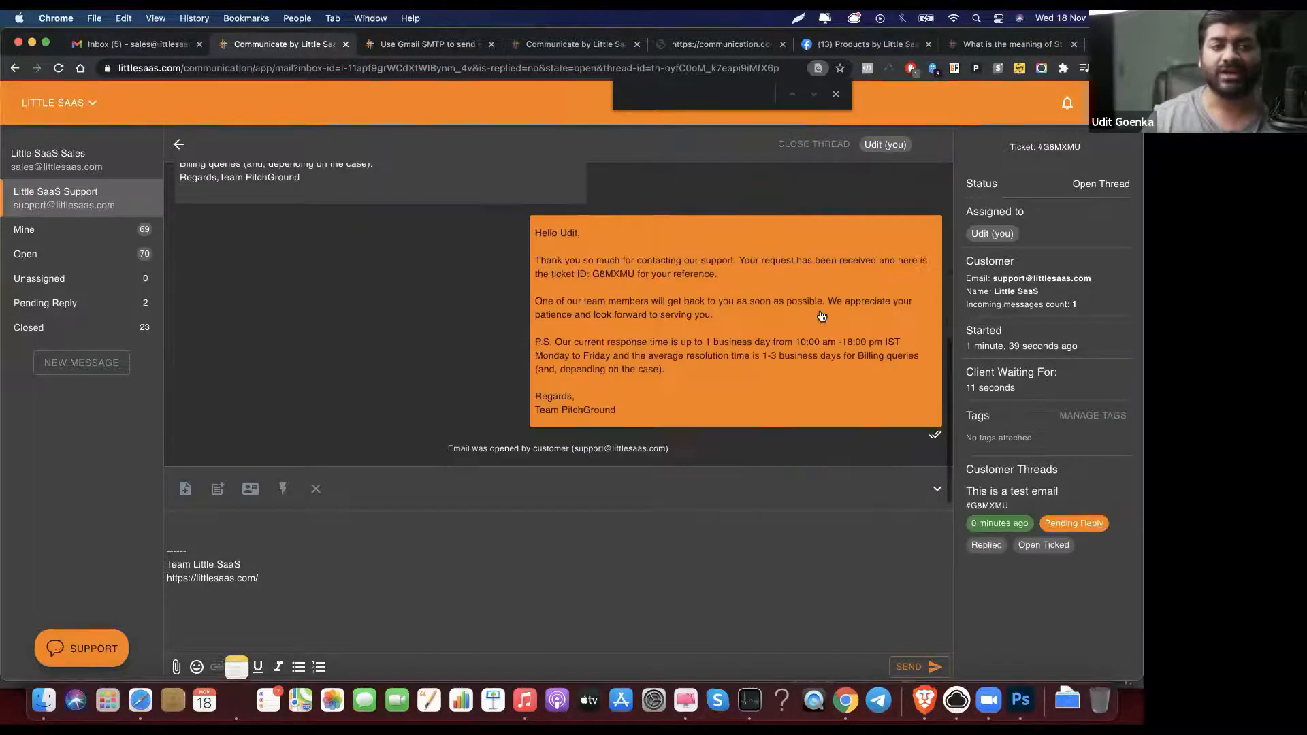
{"action": "scroll", "coordinate": [822, 315], "scroll_direction": "up", "scroll_amount": 4}
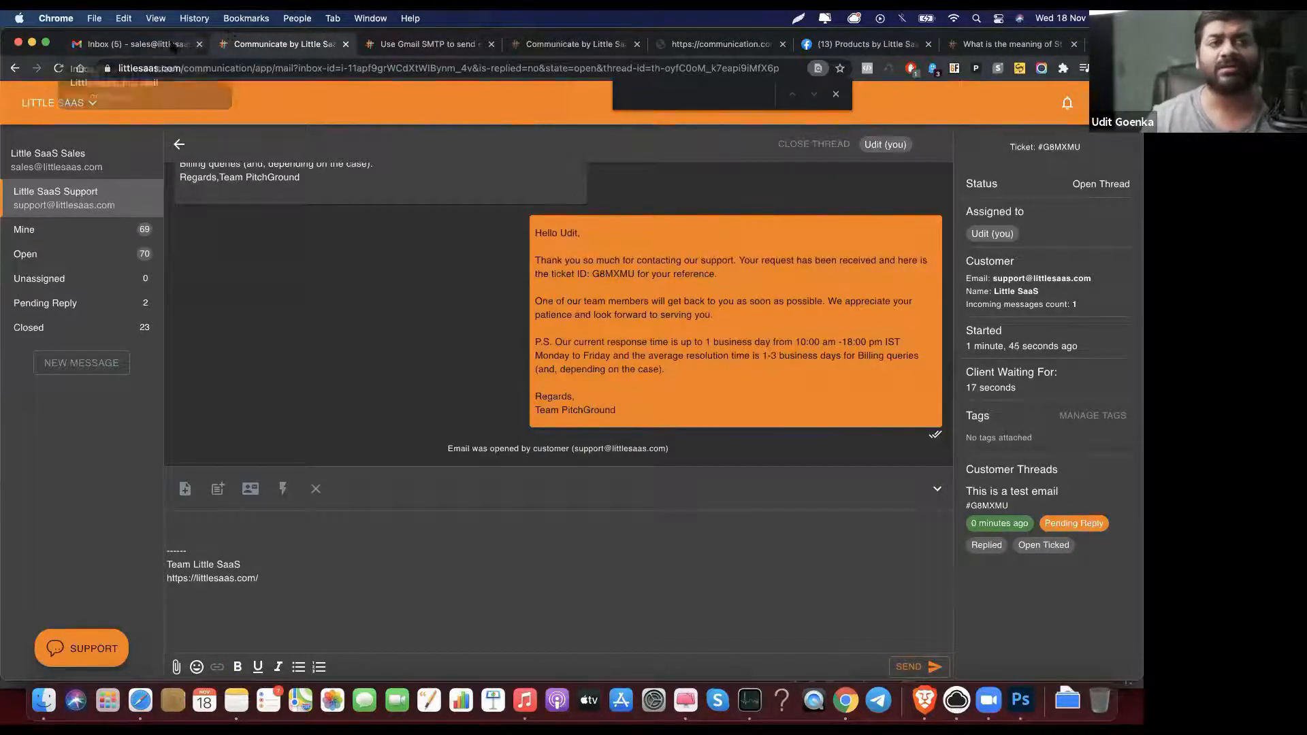
{"action": "left_click", "coordinate": [174, 45]}
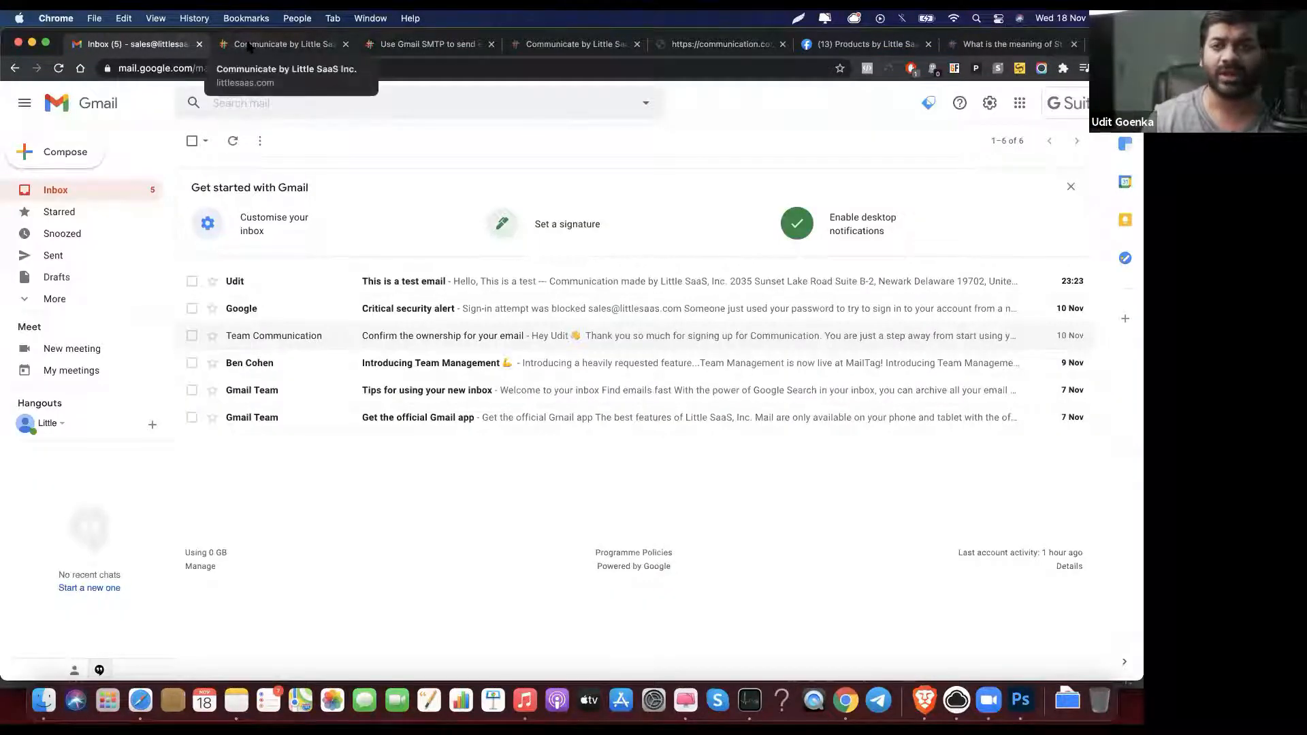
{"action": "left_click", "coordinate": [249, 47]}
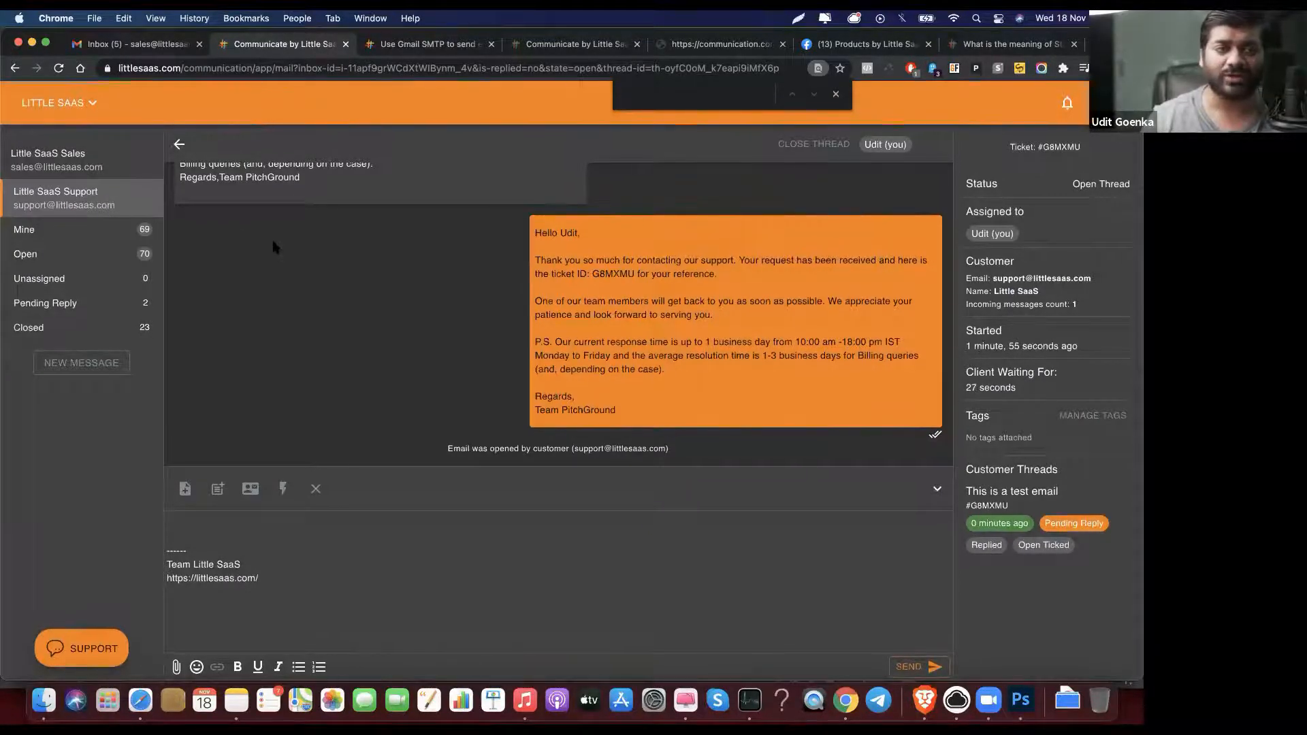
{"action": "scroll", "coordinate": [501, 340], "scroll_direction": "up", "scroll_amount": 10}
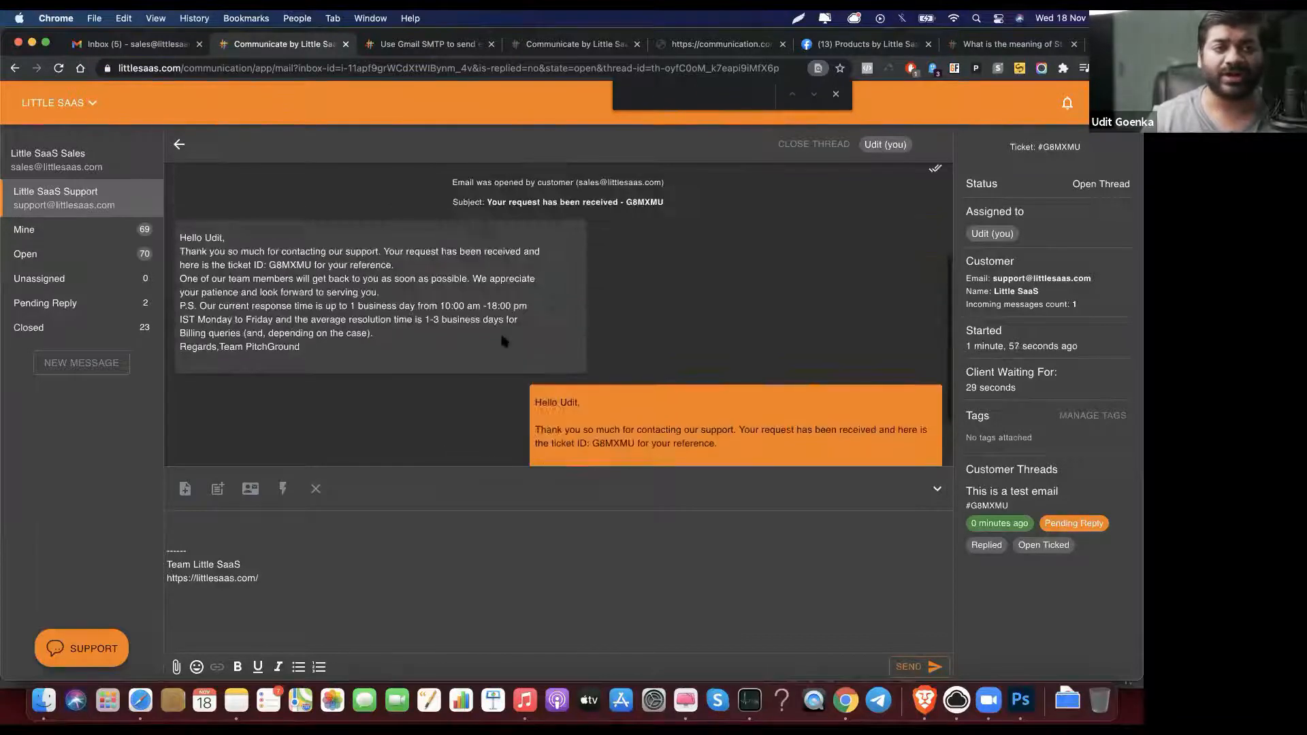
{"action": "scroll", "coordinate": [502, 340], "scroll_direction": "down", "scroll_amount": 5}
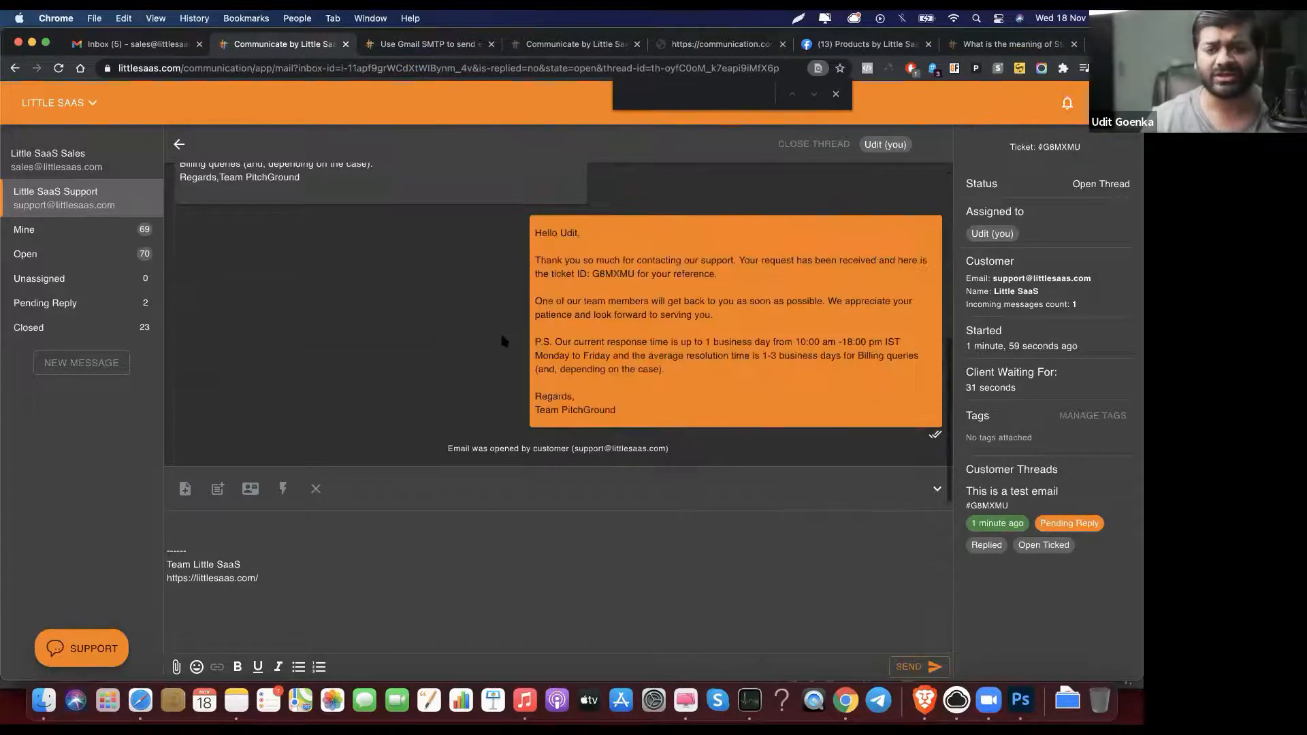
{"action": "scroll", "coordinate": [501, 341], "scroll_direction": "up", "scroll_amount": 2}
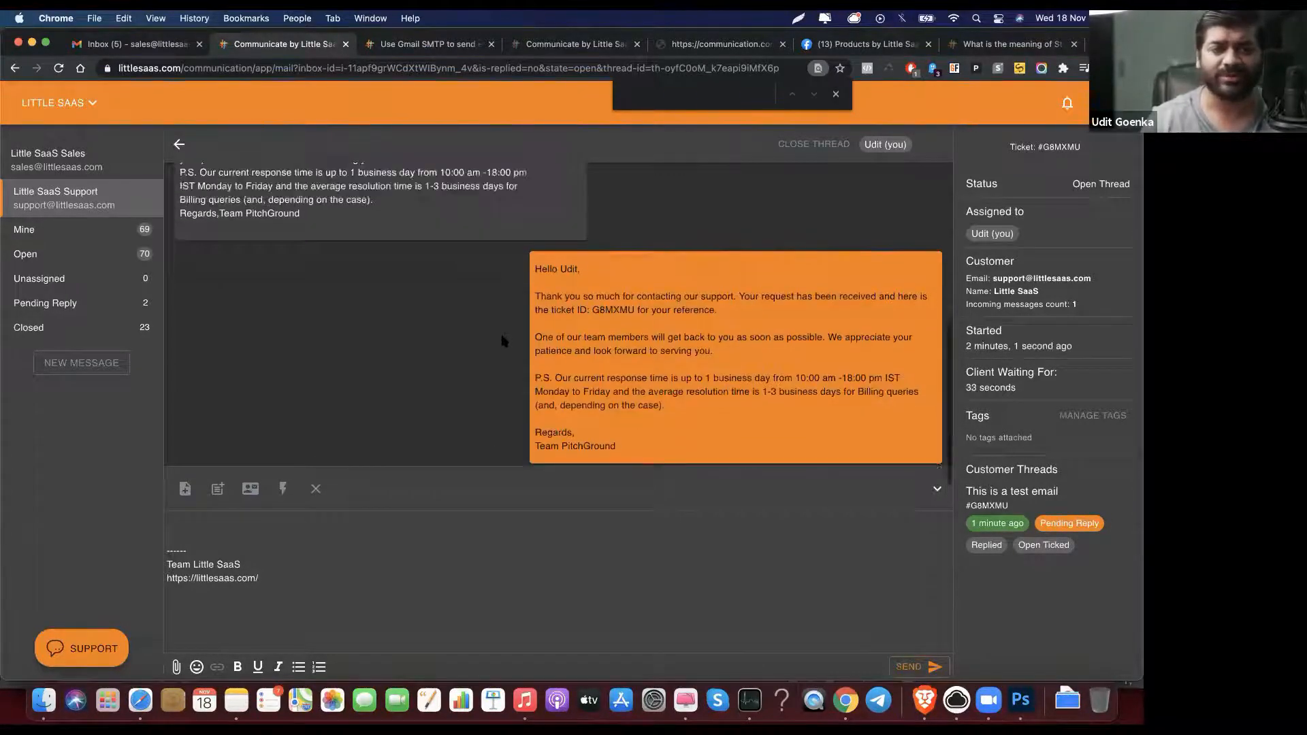
{"action": "scroll", "coordinate": [502, 341], "scroll_direction": "down", "scroll_amount": 2}
{"action": "scroll", "coordinate": [501, 341], "scroll_direction": "up", "scroll_amount": 1}
{"action": "scroll", "coordinate": [502, 340], "scroll_direction": "up", "scroll_amount": 4}
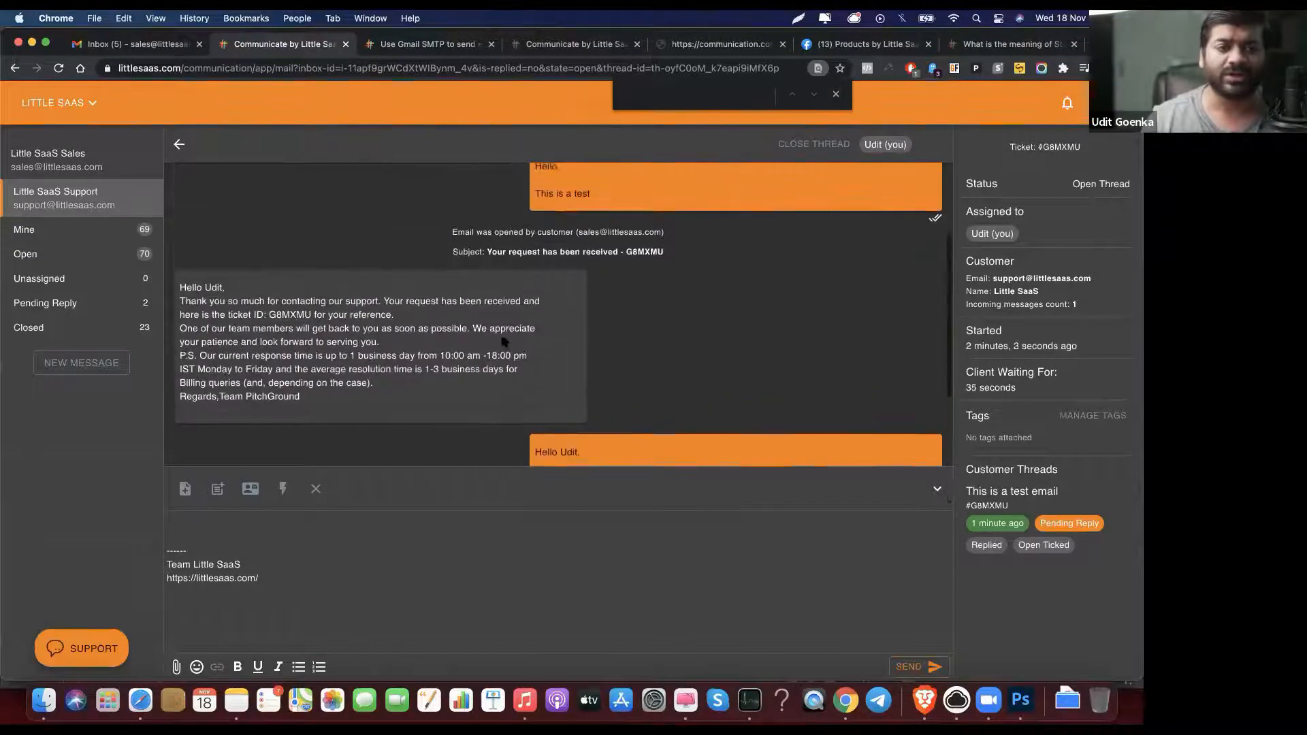
{"action": "scroll", "coordinate": [483, 304], "scroll_direction": "down", "scroll_amount": 5}
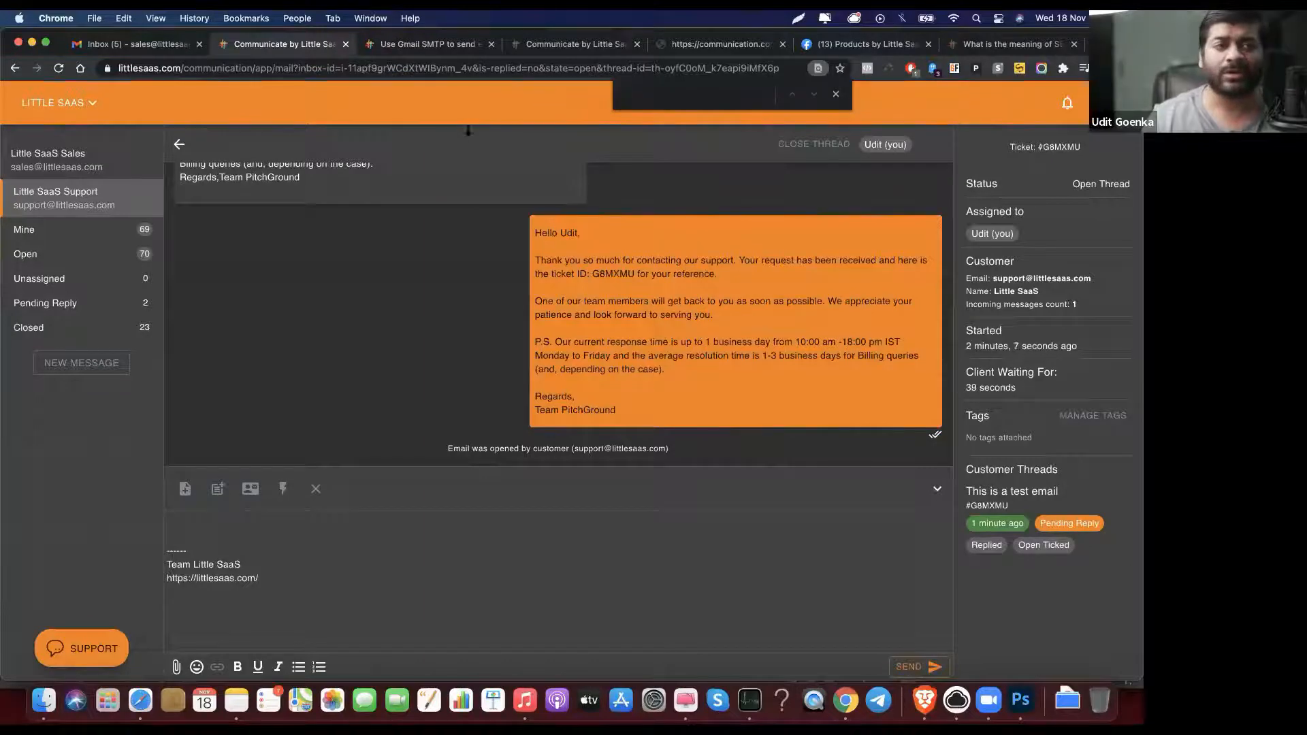
{"action": "left_click", "coordinate": [136, 43]}
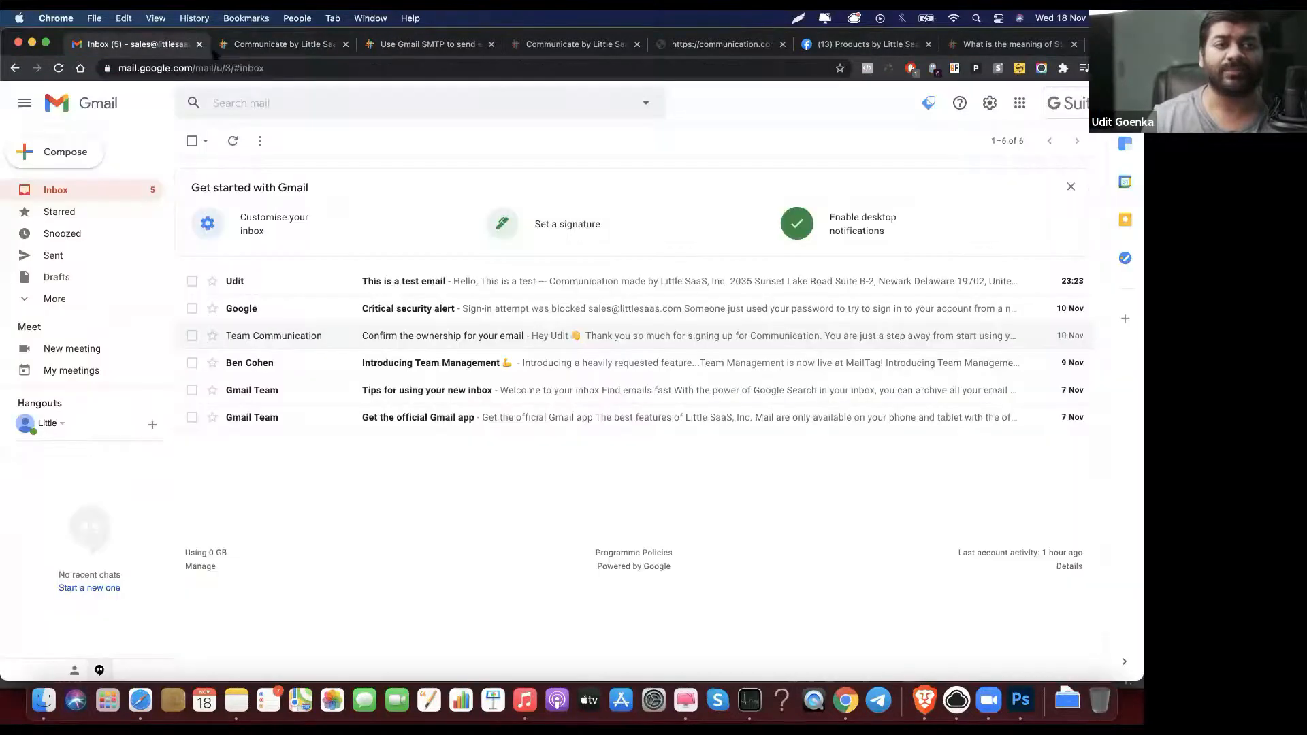
{"action": "left_click", "coordinate": [270, 45]}
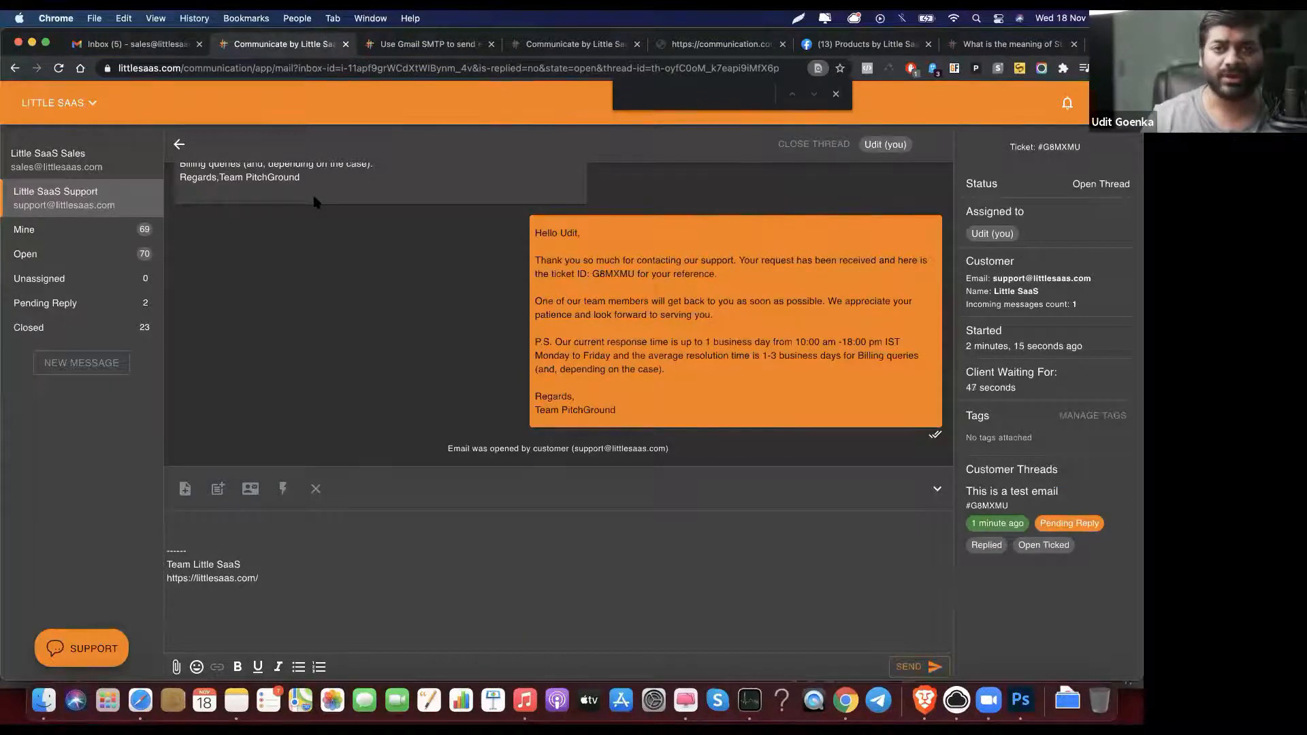
{"action": "left_click", "coordinate": [99, 366]}
Step: Title the new email 'This is another email' and address it to the HEY test address
{"action": "left_click", "coordinate": [474, 208]}
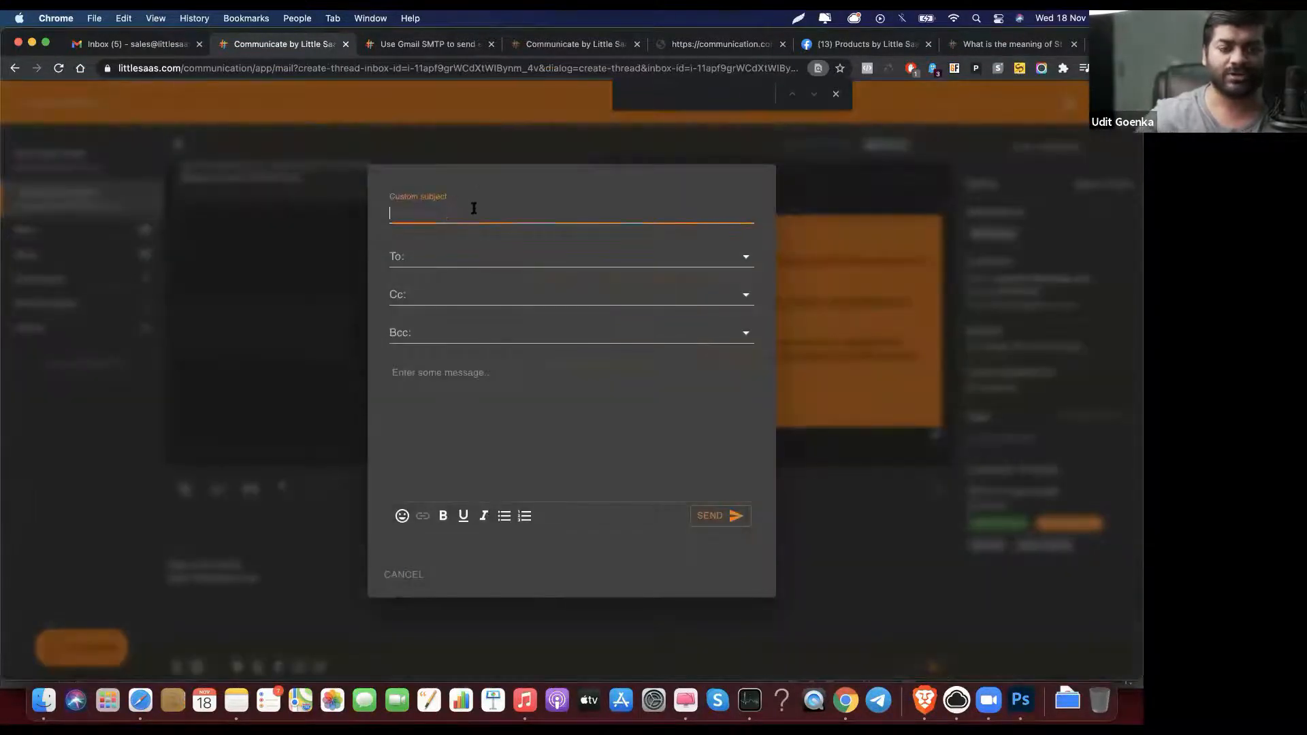
{"action": "type", "text": "This is another email"}
{"action": "key", "text": "Tab"}
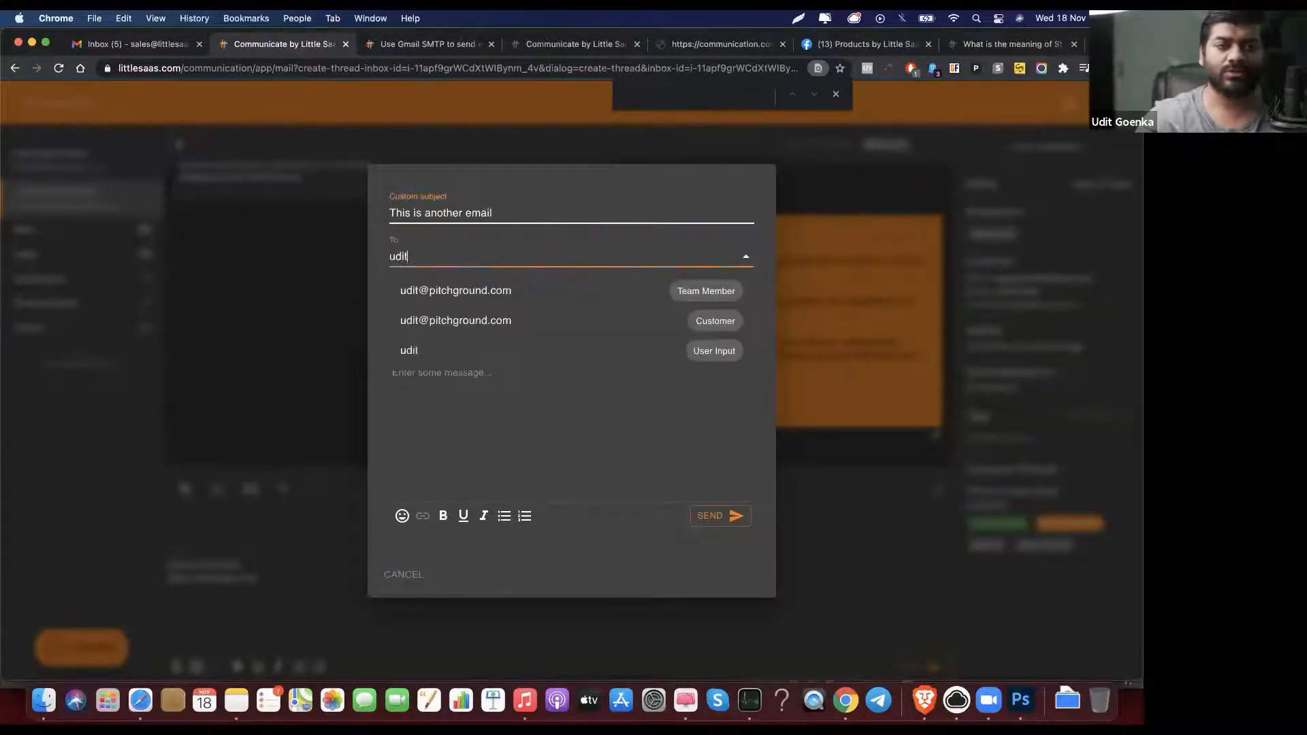
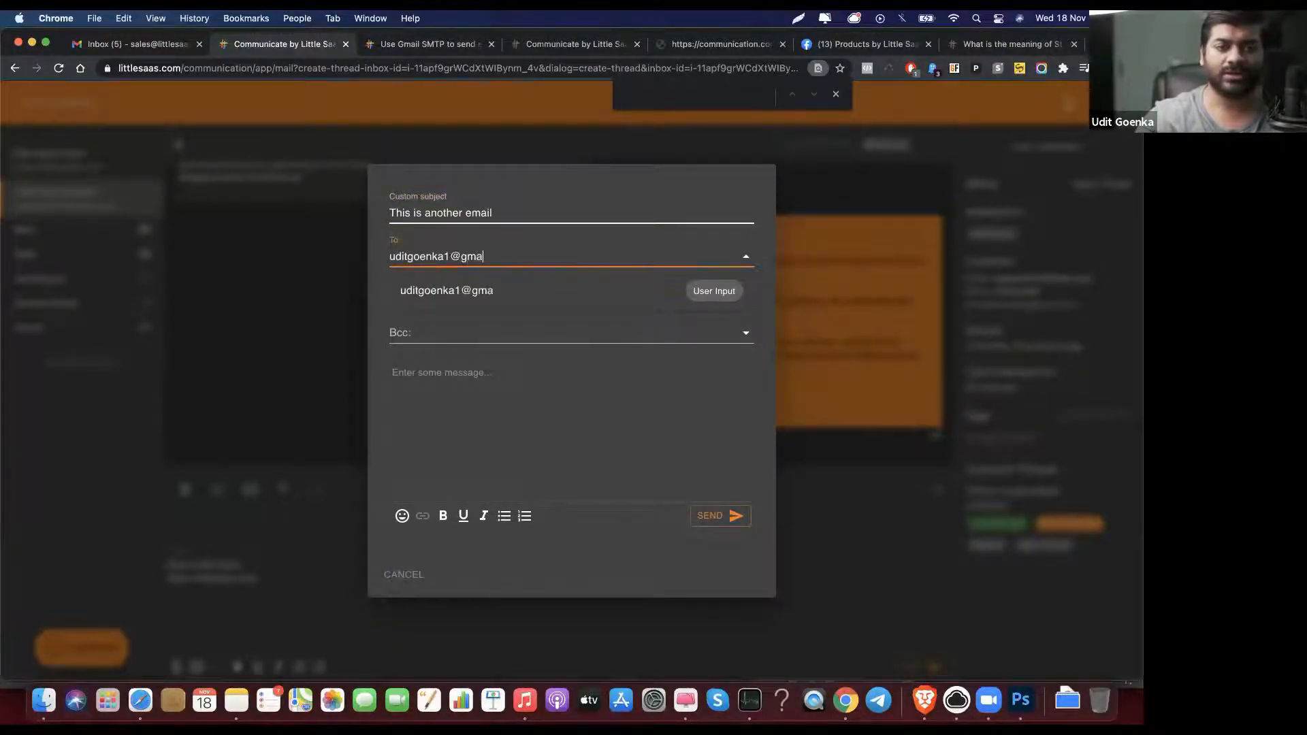
{"action": "type", "text": "@hey.com"}
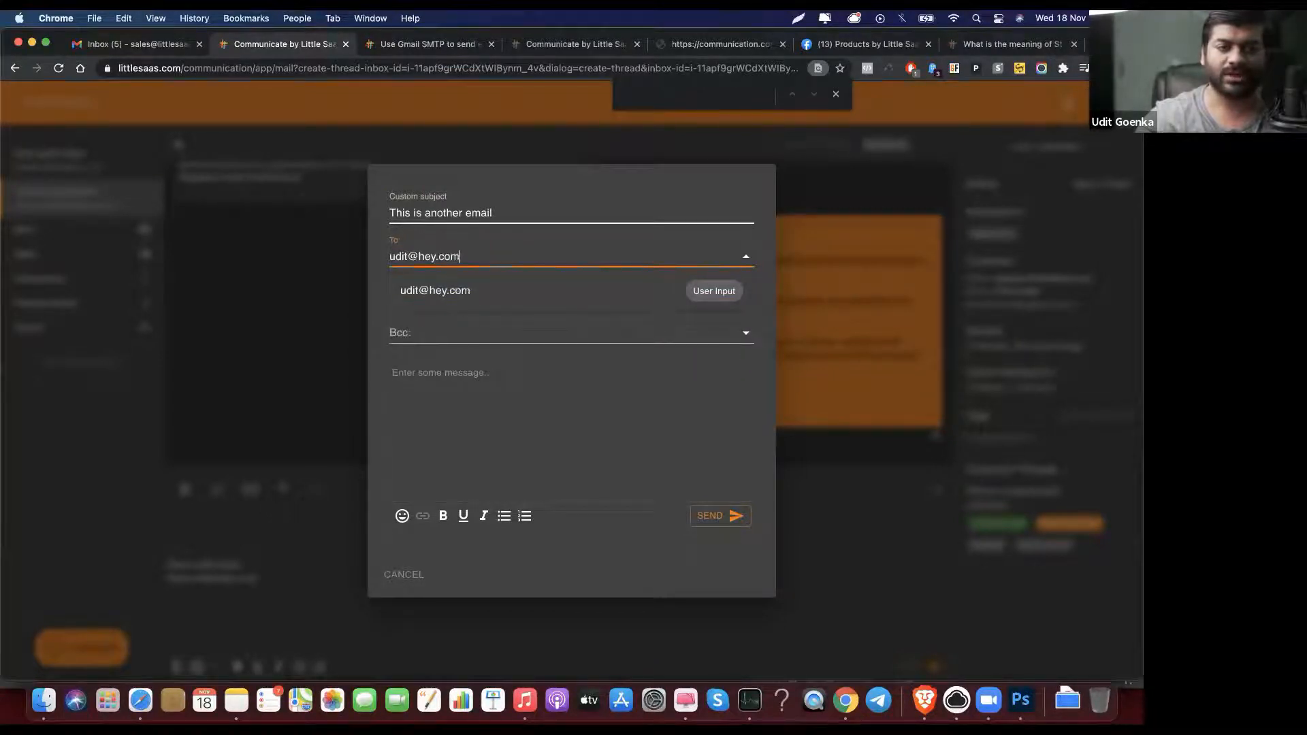
{"action": "left_click", "coordinate": [501, 283]}
Step: Write 'Hello!' in the message body and send the email
{"action": "left_click", "coordinate": [476, 379]}
{"action": "type", "text": "Hello!"}
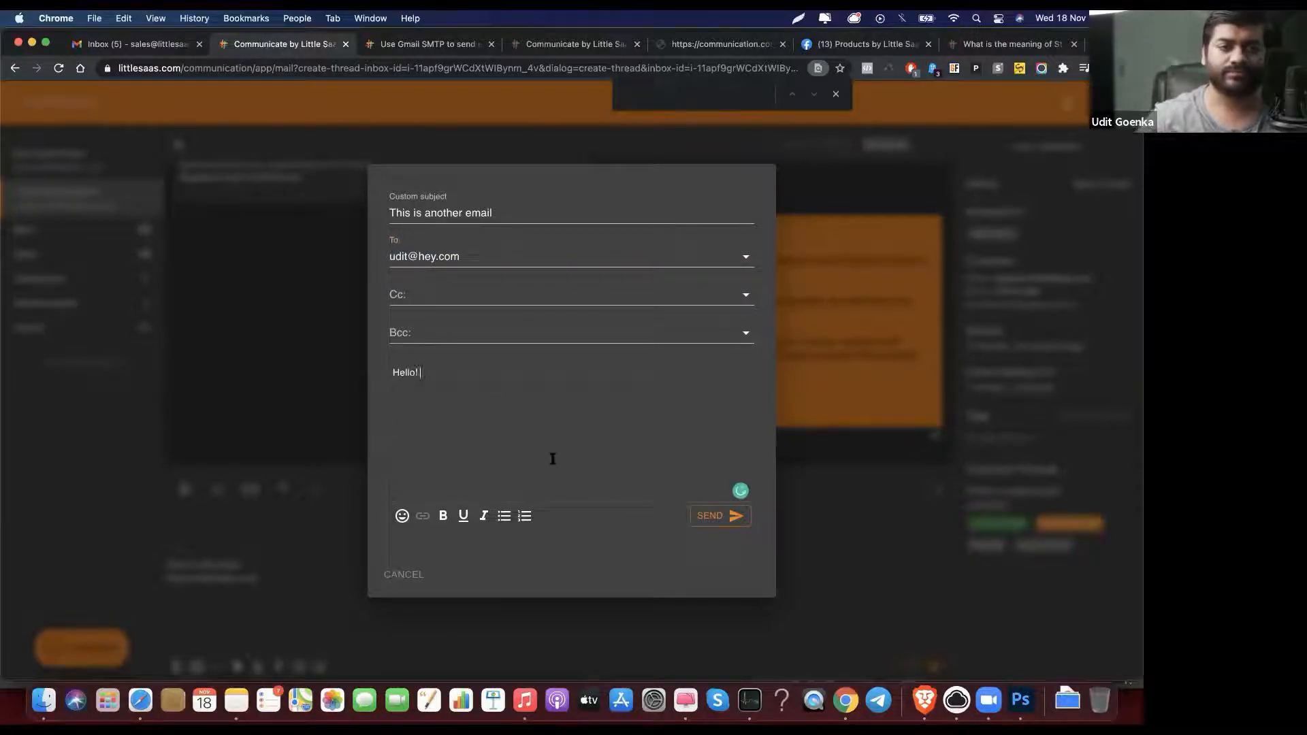
{"action": "left_click", "coordinate": [720, 521]}
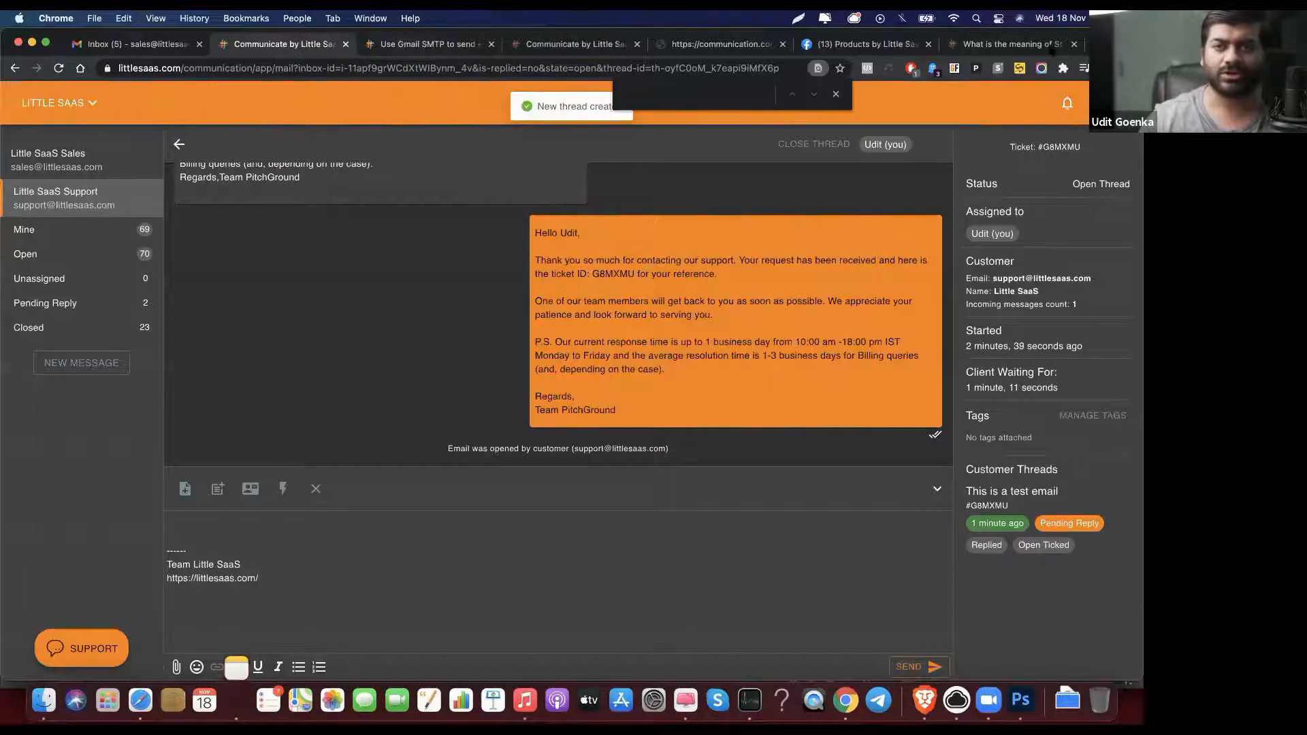
{"action": "key", "text": "super+t"}
Step: Sign in to HEY, find nothing new in the Imbox, and return to Little SaaS's pending-reply threads
{"action": "type", "text": "hey"}
{"action": "key", "text": "Return"}
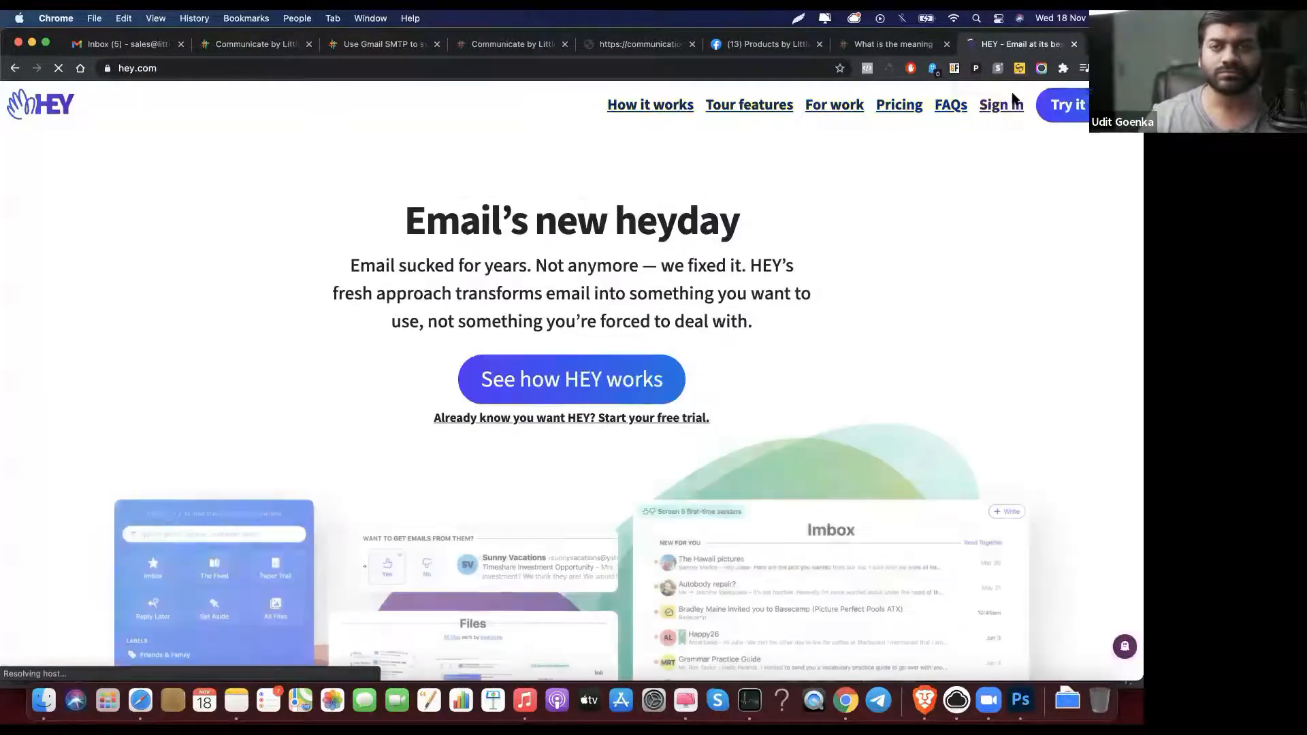
{"action": "left_click", "coordinate": [1023, 119]}
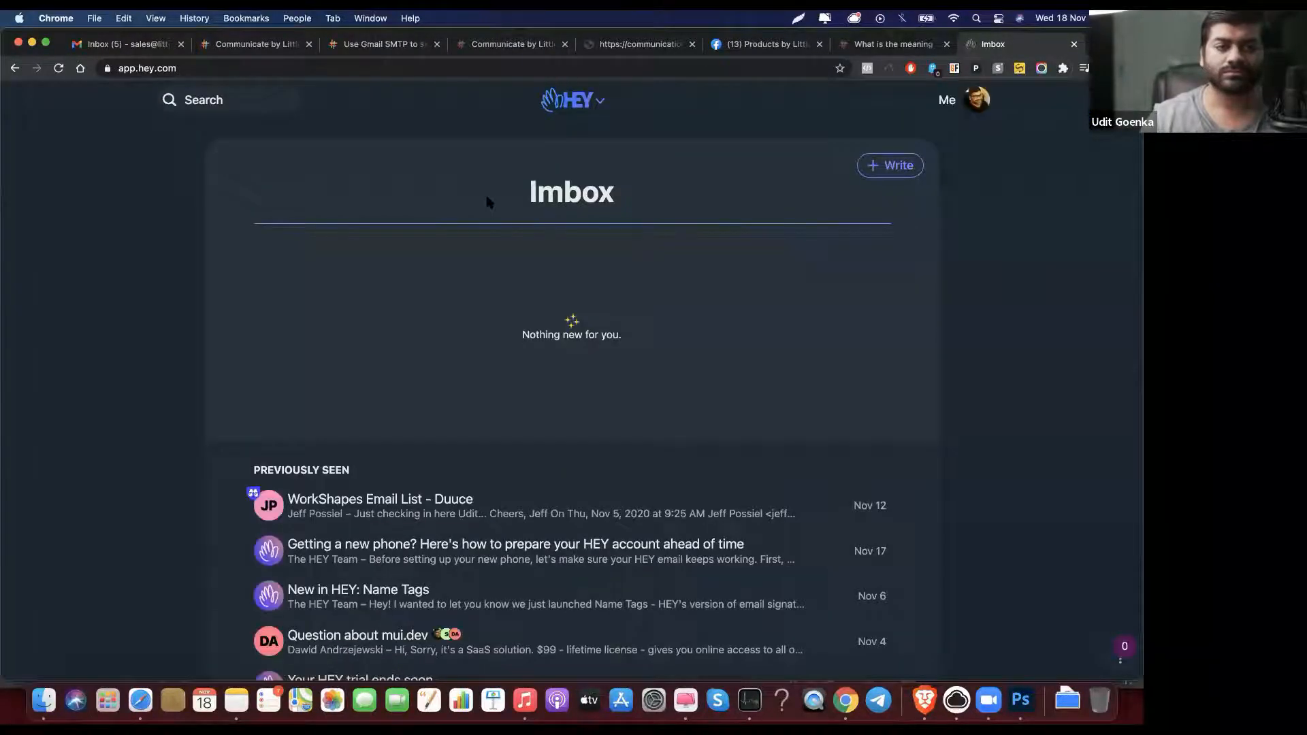
{"action": "scroll", "coordinate": [529, 312], "scroll_direction": "down", "scroll_amount": 3}
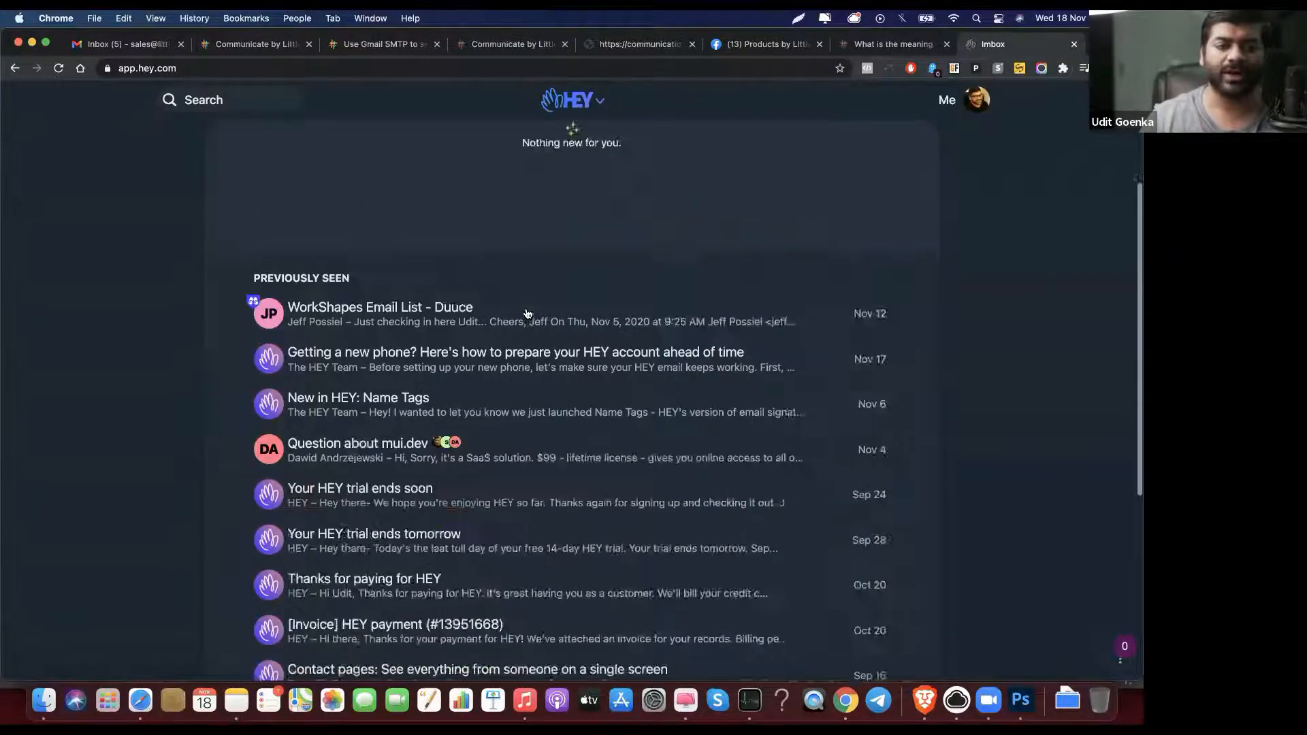
{"action": "scroll", "coordinate": [529, 312], "scroll_direction": "up", "scroll_amount": 3}
{"action": "left_click", "coordinate": [259, 45]}
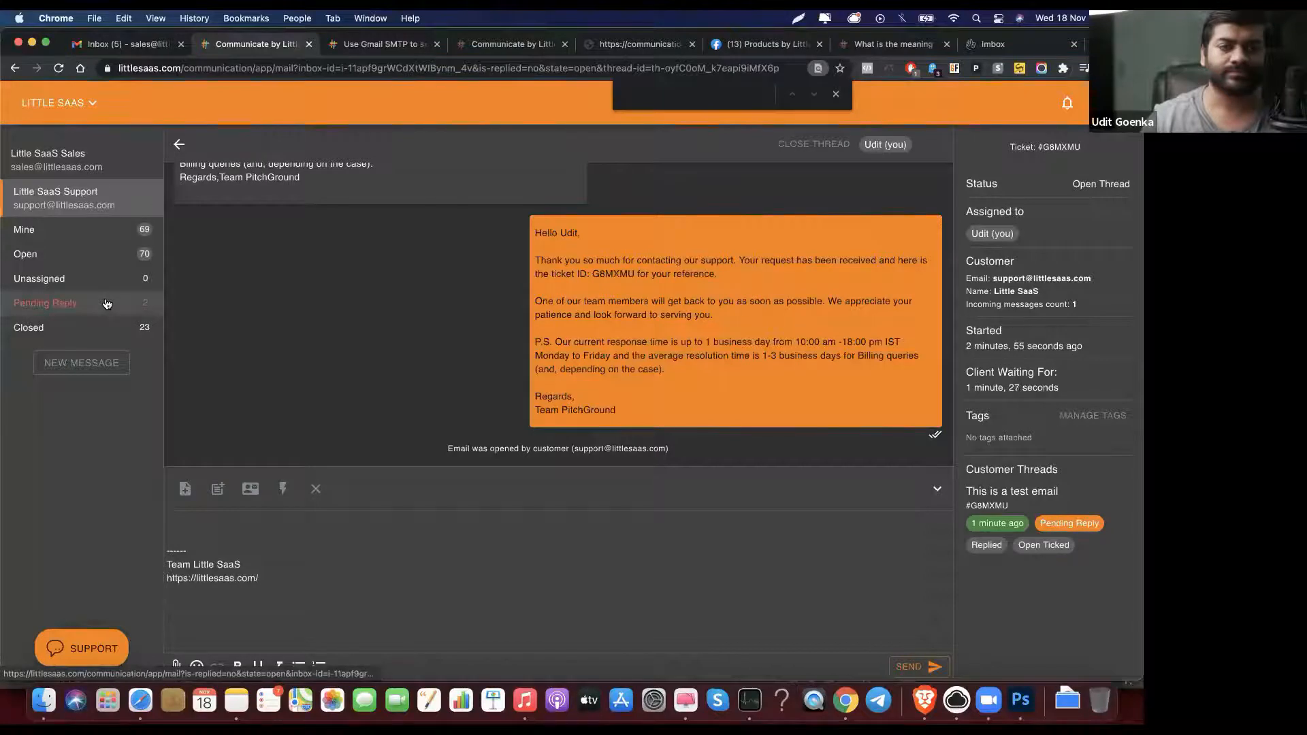
{"action": "left_click", "coordinate": [107, 303]}
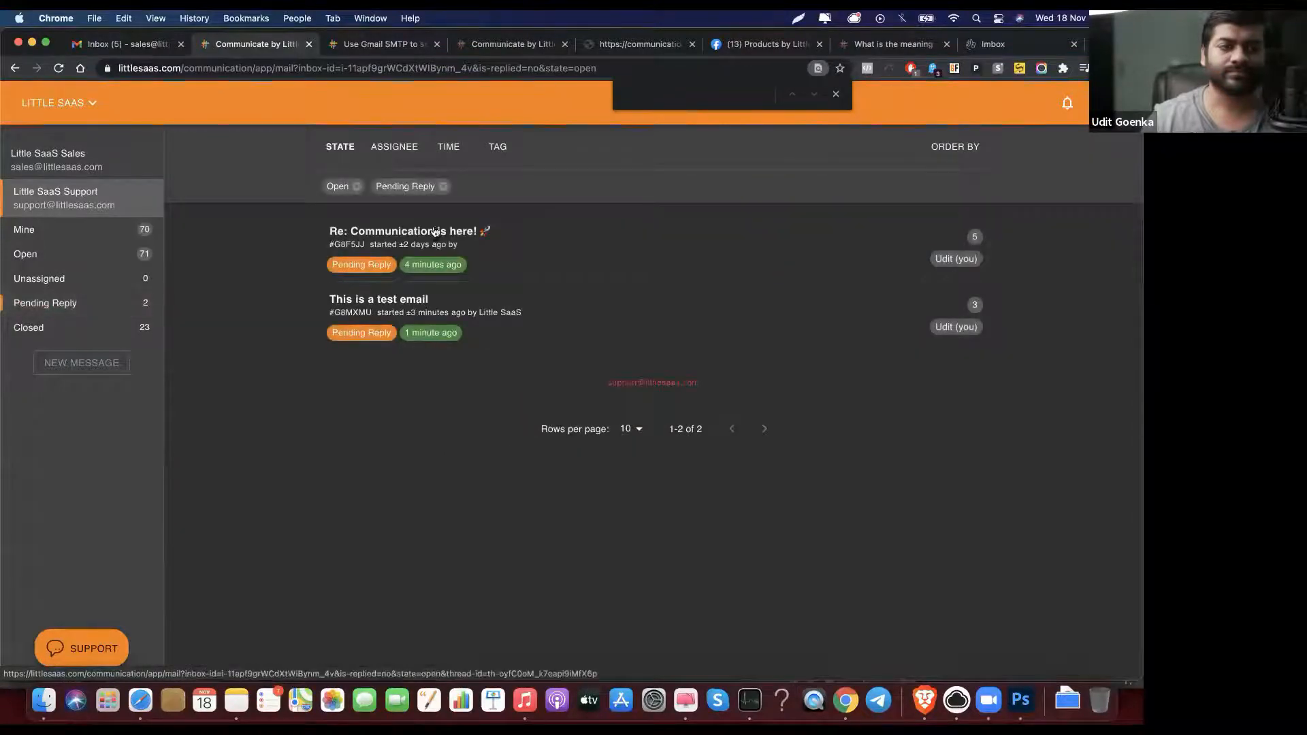
Step: Filter to my open threads at 100 rows per page and open 'This is another email'
{"action": "left_click", "coordinate": [109, 251]}
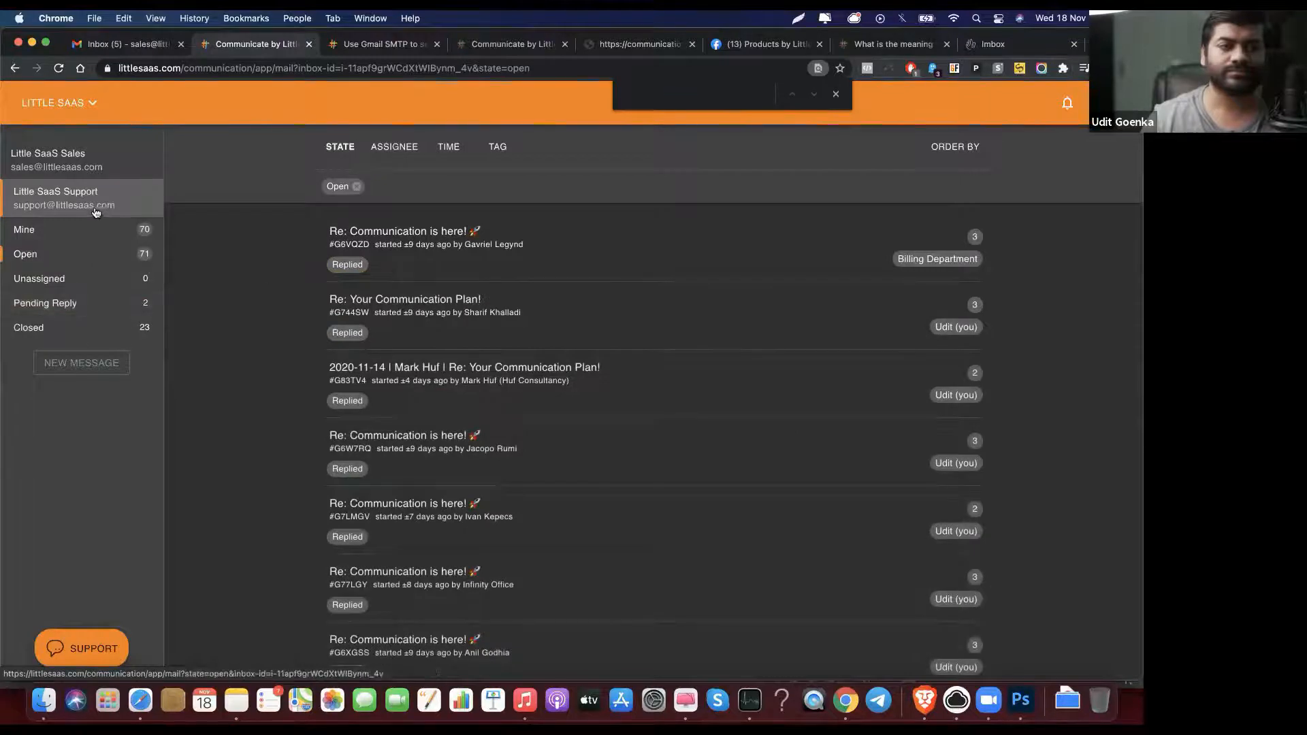
{"action": "left_click", "coordinate": [94, 231]}
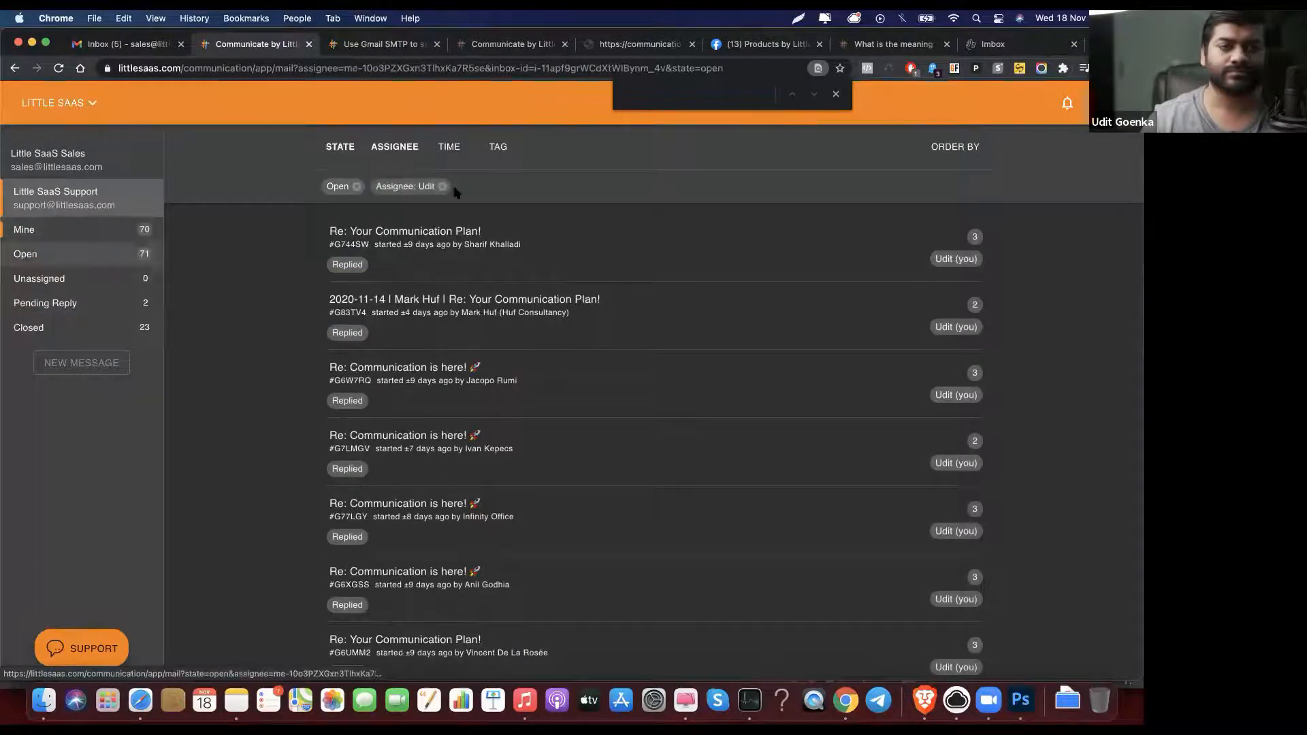
{"action": "scroll", "coordinate": [449, 228], "scroll_direction": "down", "scroll_amount": 5}
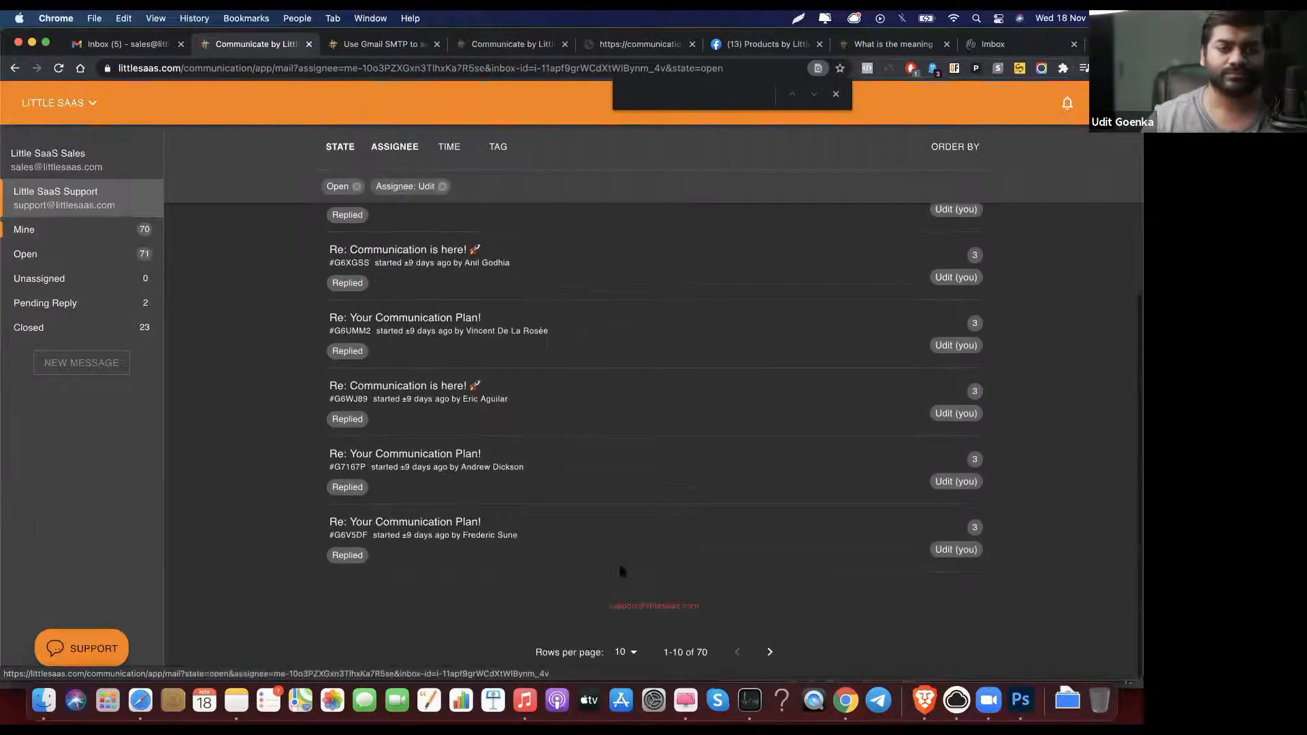
{"action": "left_click", "coordinate": [627, 652]}
{"action": "left_click", "coordinate": [629, 652]}
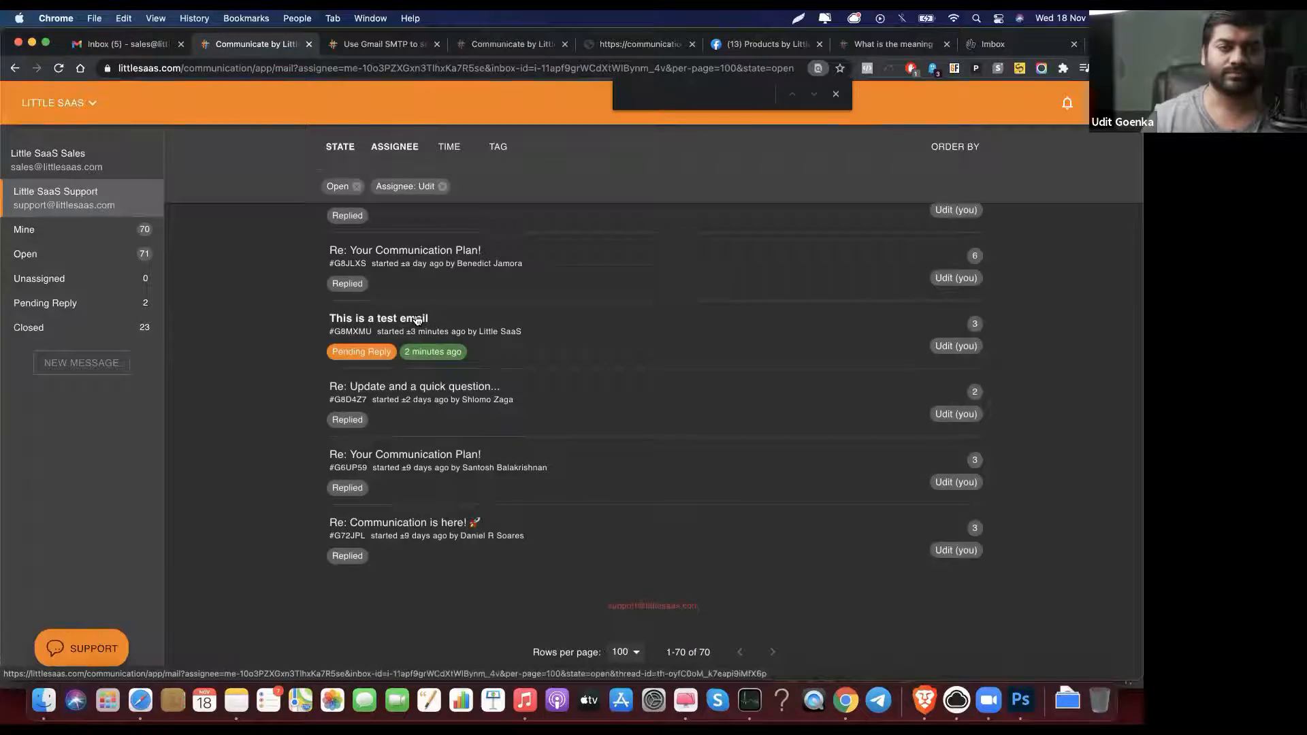
{"action": "type", "text": "his"}
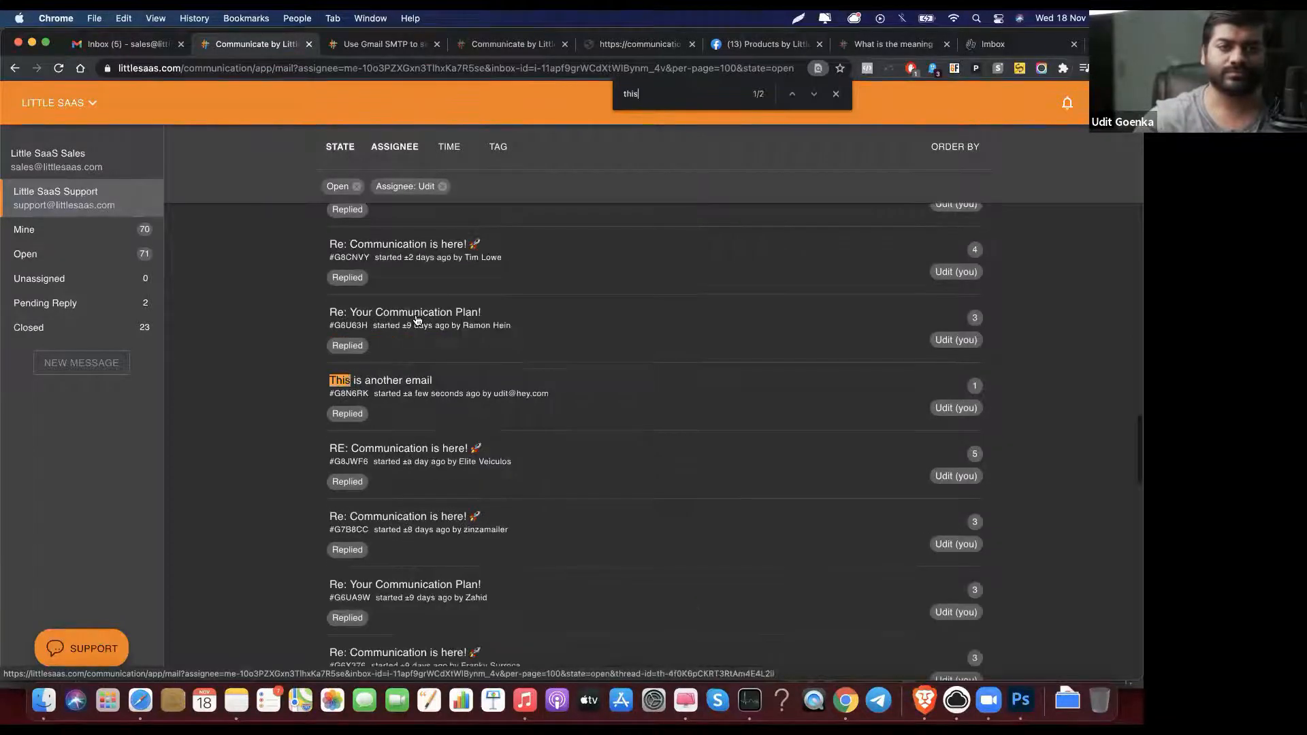
{"action": "left_click", "coordinate": [422, 386]}
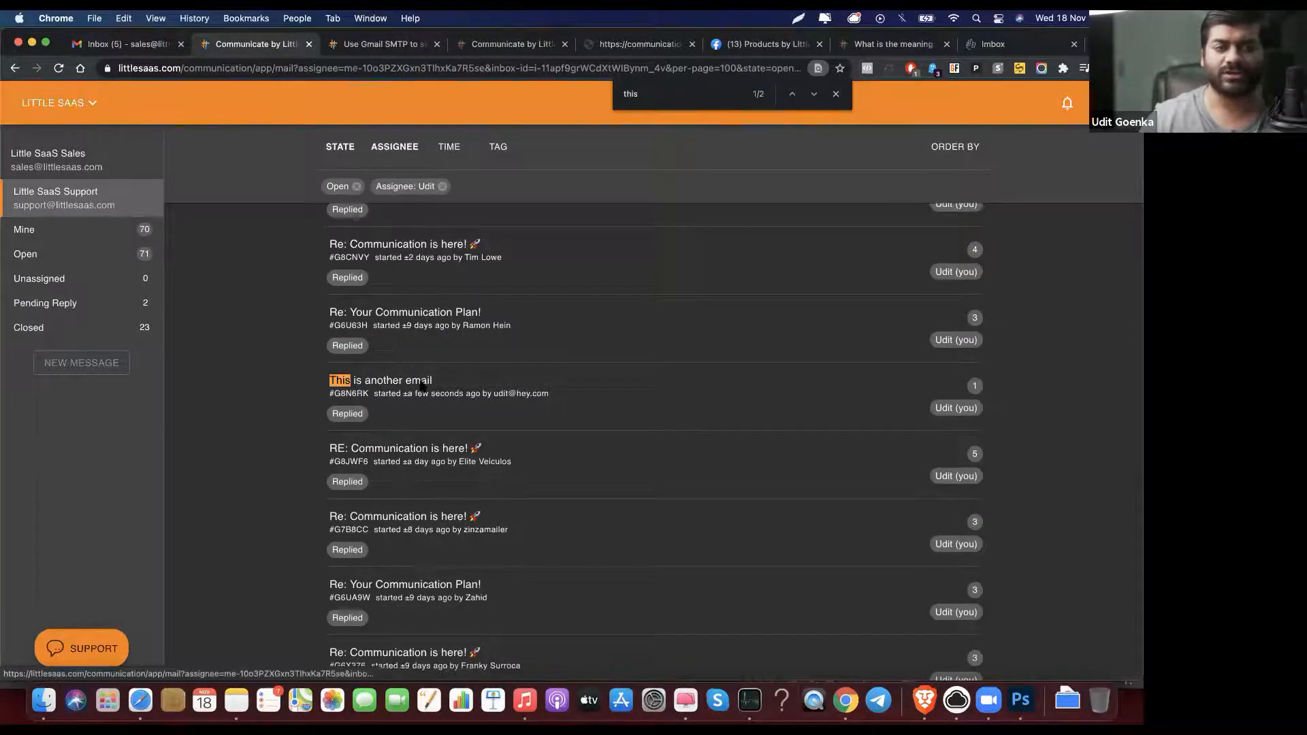
Step: Check the sending status of Hello!, glance at HEY, and come back to the thread
{"action": "left_click", "coordinate": [706, 234]}
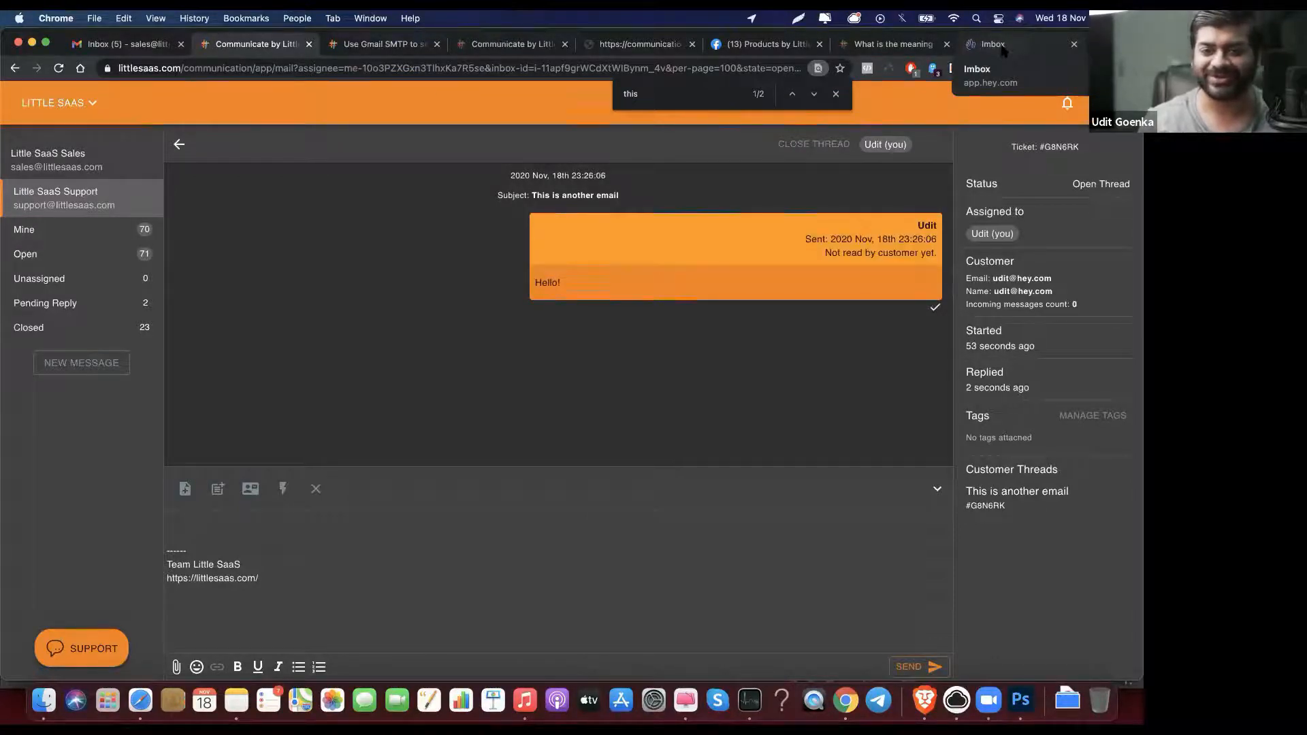
{"action": "left_click", "coordinate": [994, 45]}
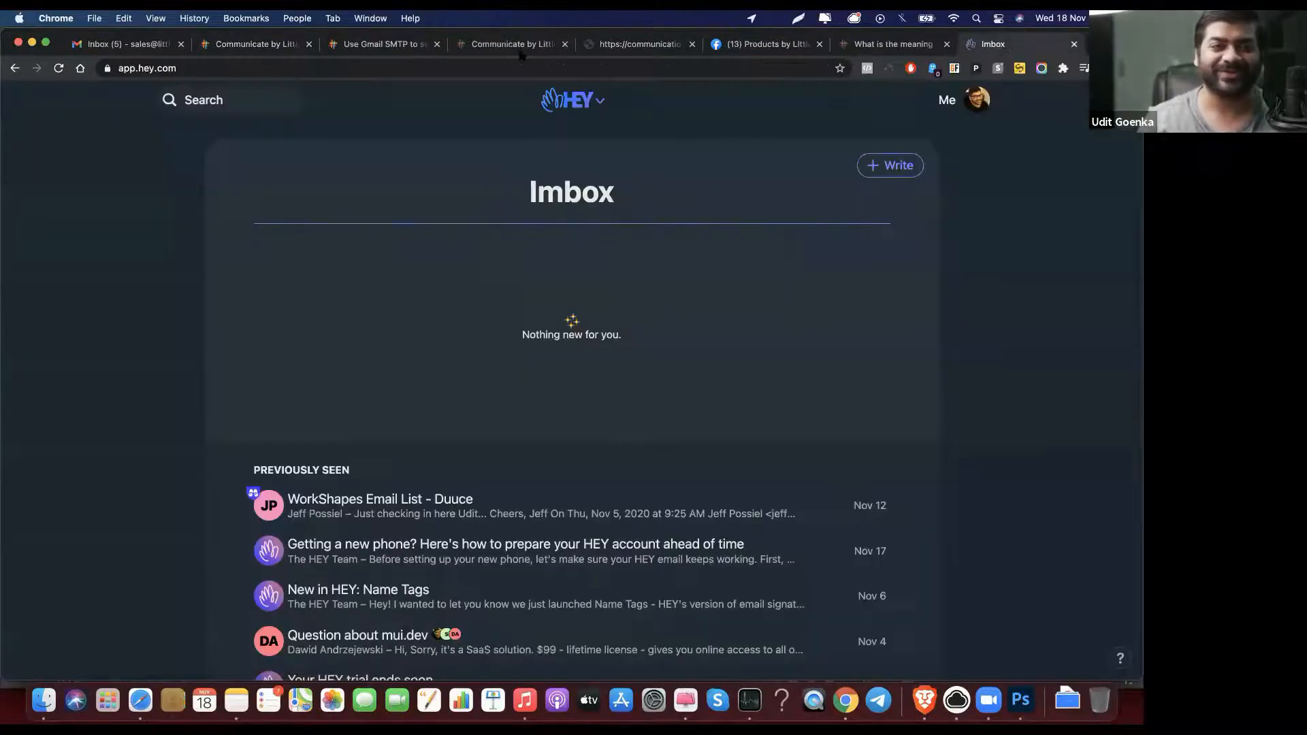
{"action": "left_click", "coordinate": [252, 49]}
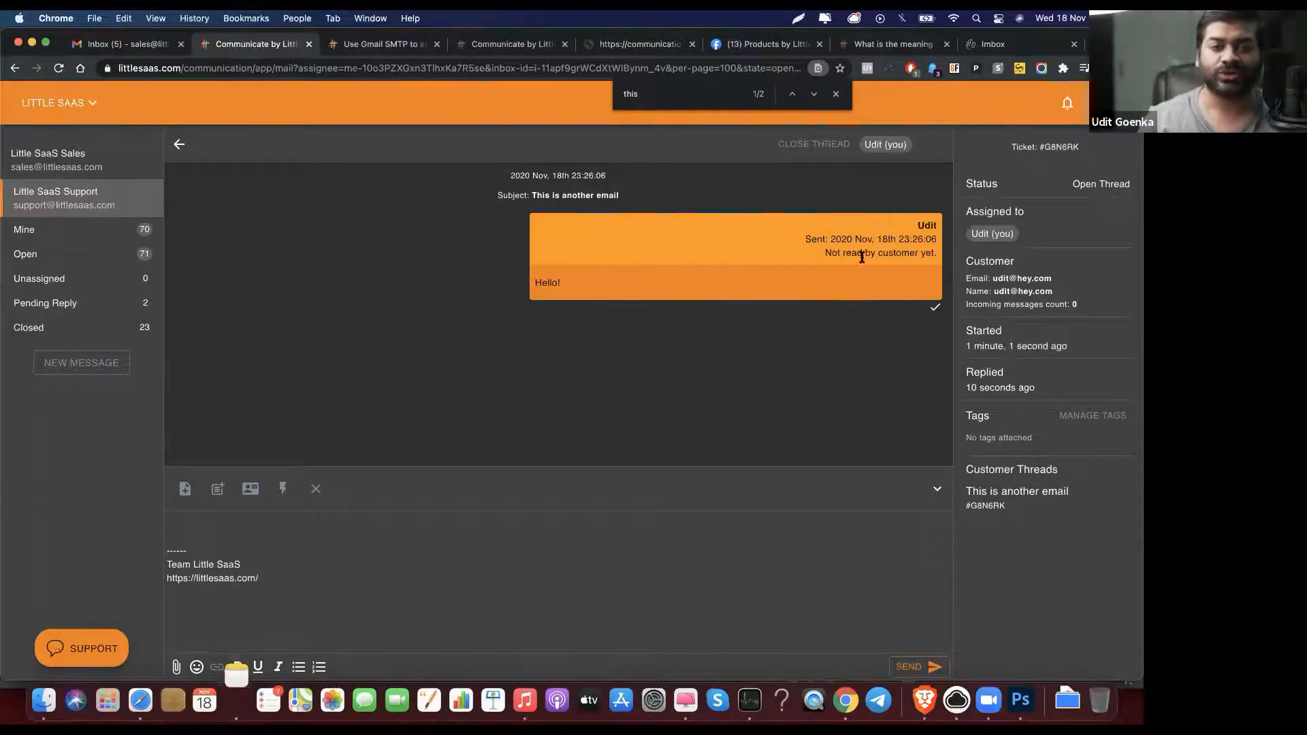
Step: Refresh the HEY inbox and accept the first-time Little SaaS sender
{"action": "left_click", "coordinate": [997, 45]}
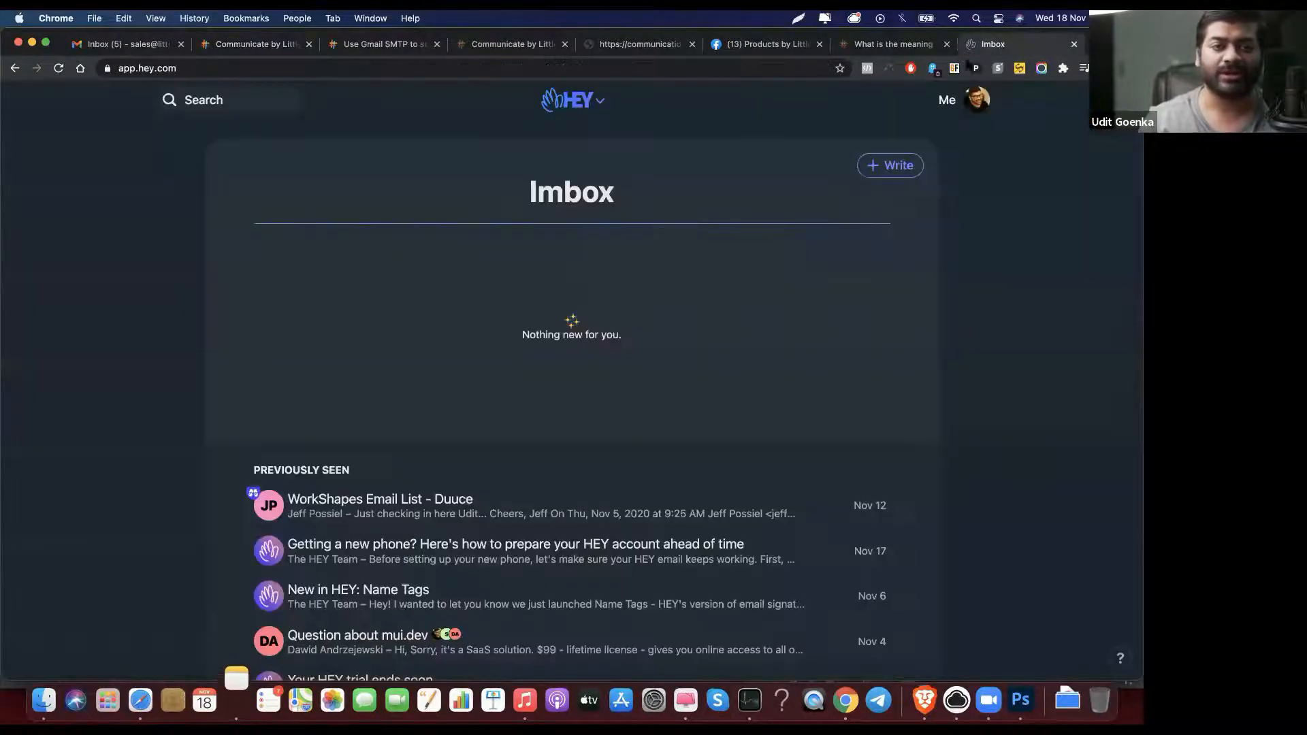
{"action": "scroll", "coordinate": [654, 266], "scroll_direction": "down", "scroll_amount": 10}
{"action": "scroll", "coordinate": [652, 267], "scroll_direction": "up", "scroll_amount": 10}
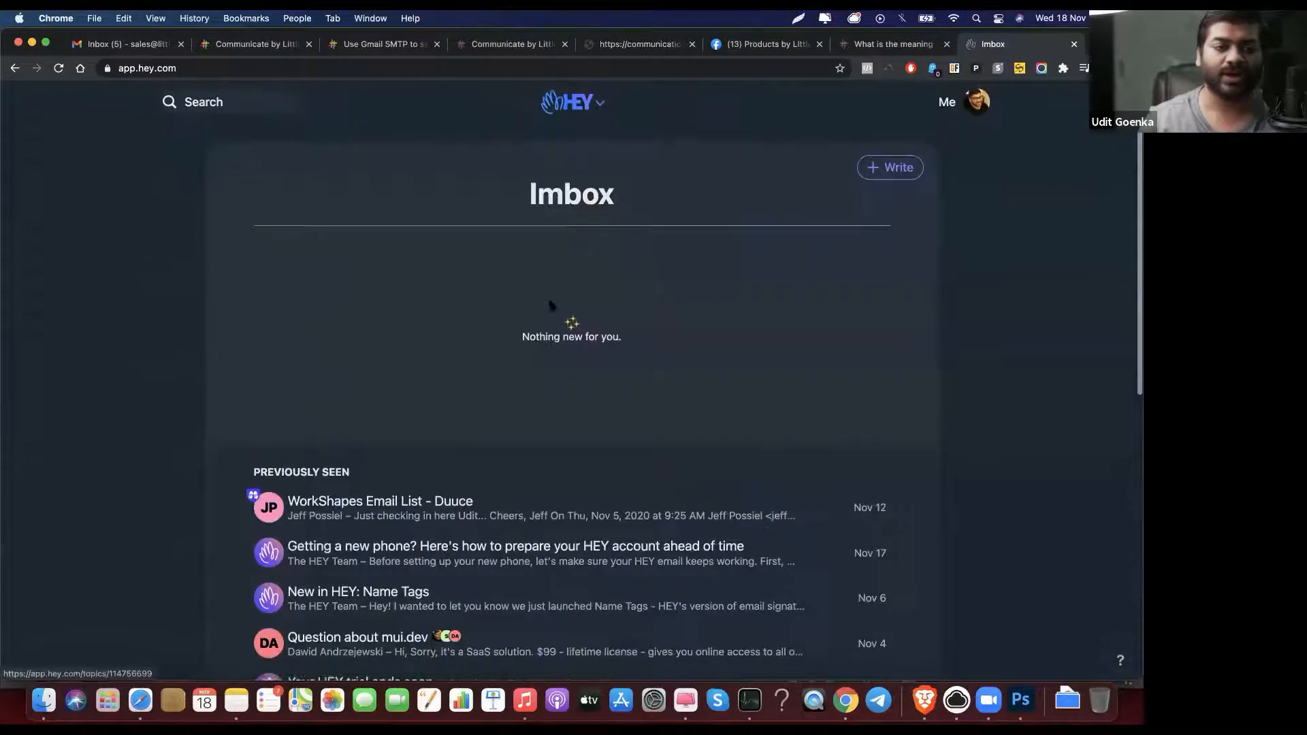
{"action": "scroll", "coordinate": [461, 272], "scroll_direction": "down", "scroll_amount": 10}
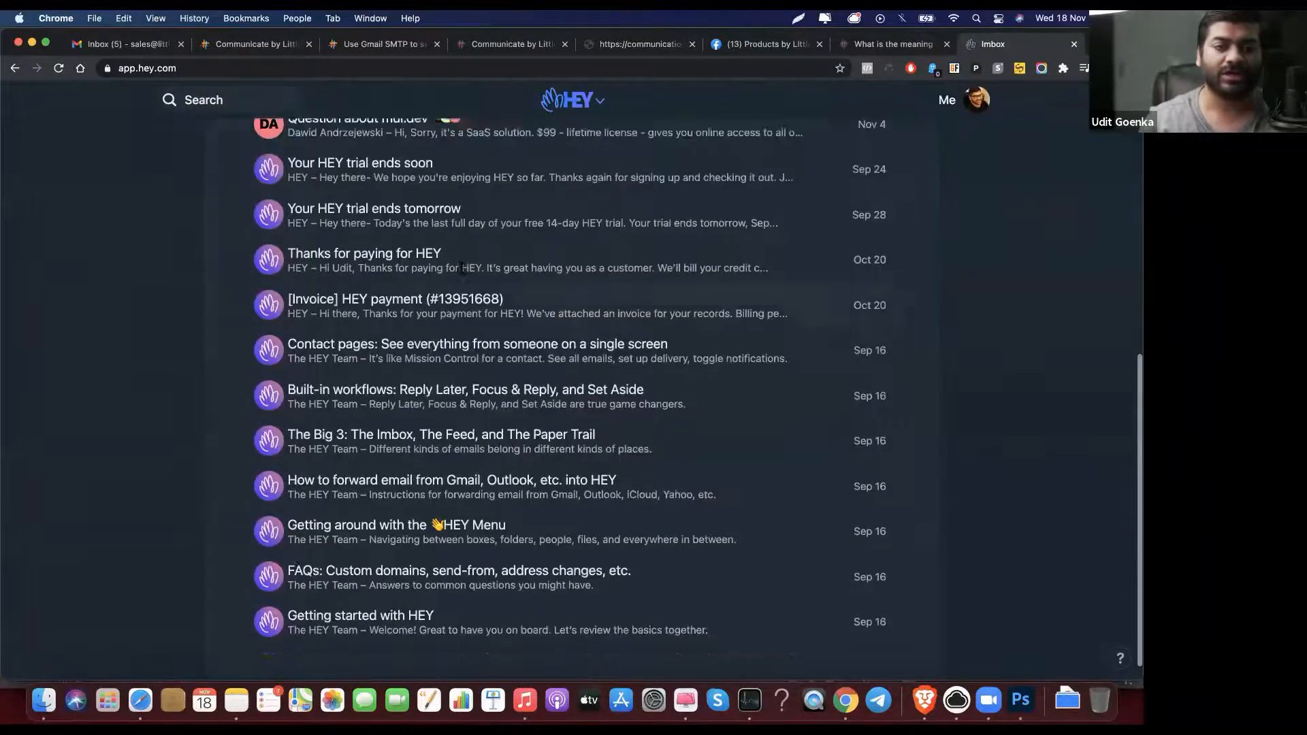
{"action": "scroll", "coordinate": [461, 272], "scroll_direction": "up", "scroll_amount": 9}
{"action": "left_click", "coordinate": [58, 71]}
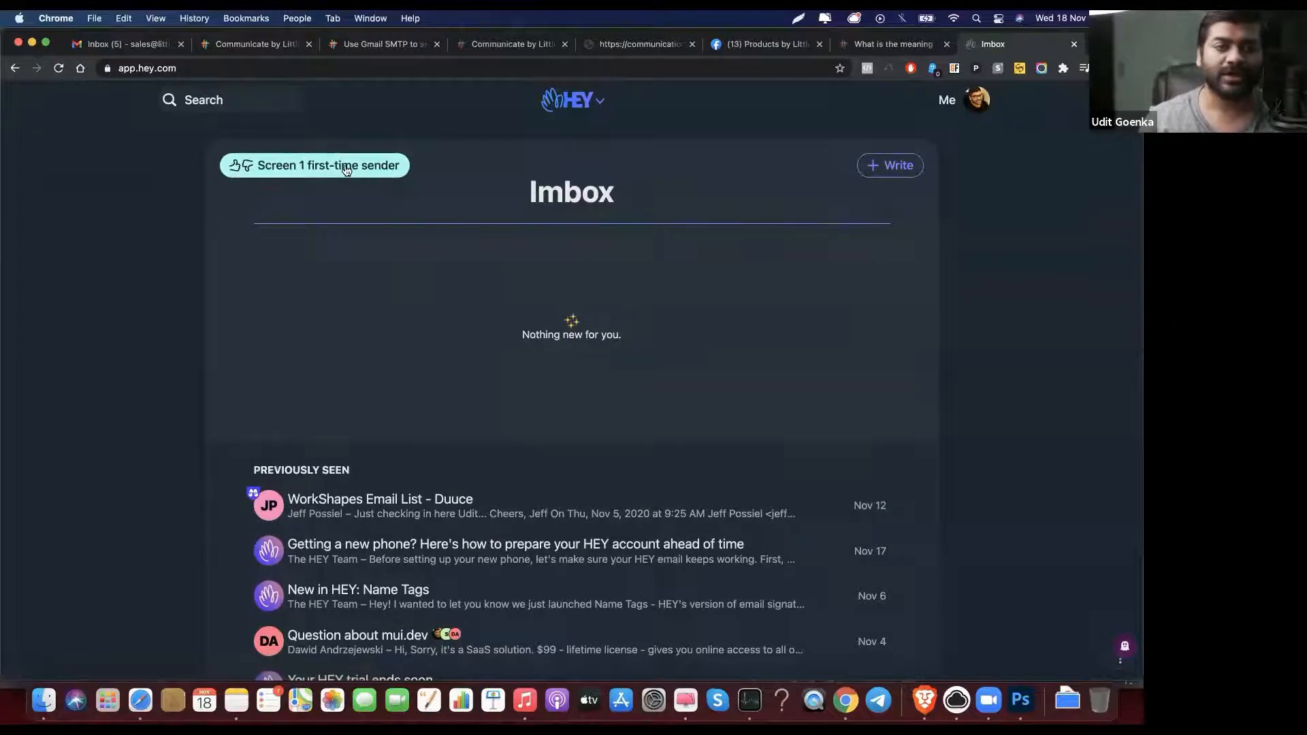
{"action": "left_click", "coordinate": [346, 170]}
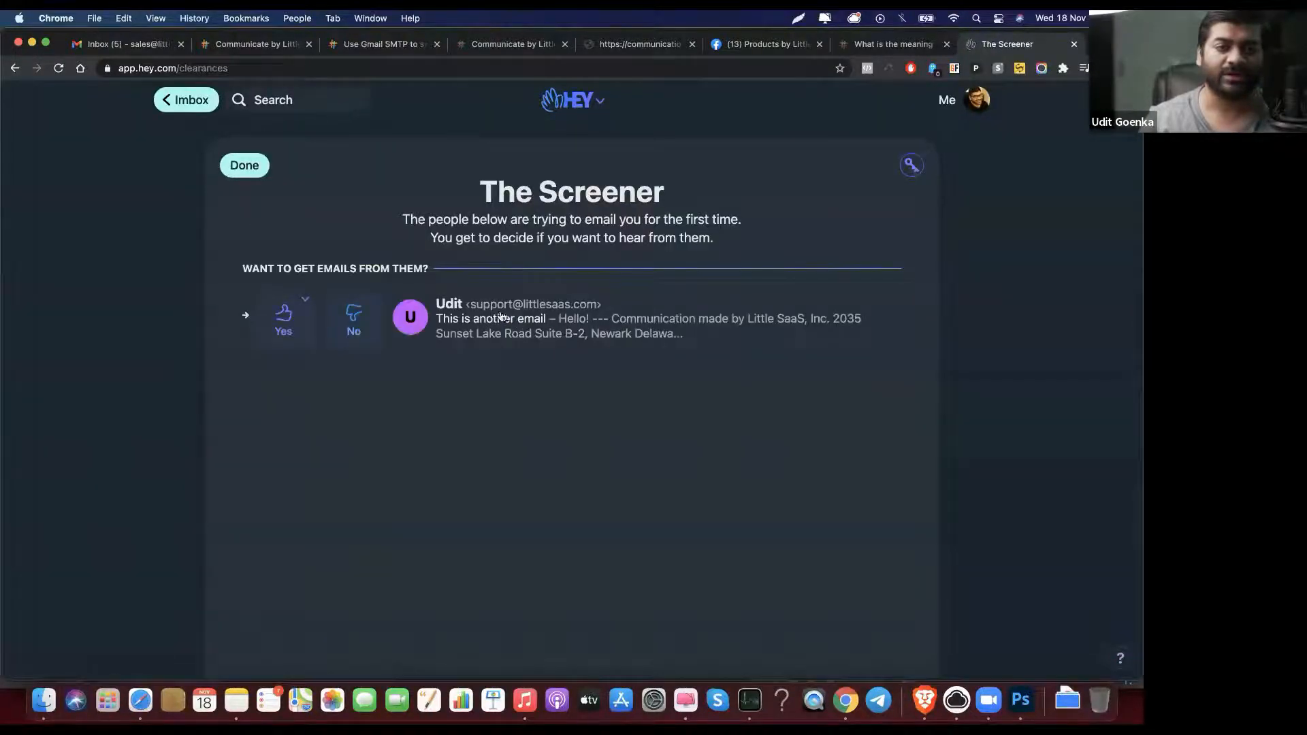
{"action": "left_click", "coordinate": [283, 320]}
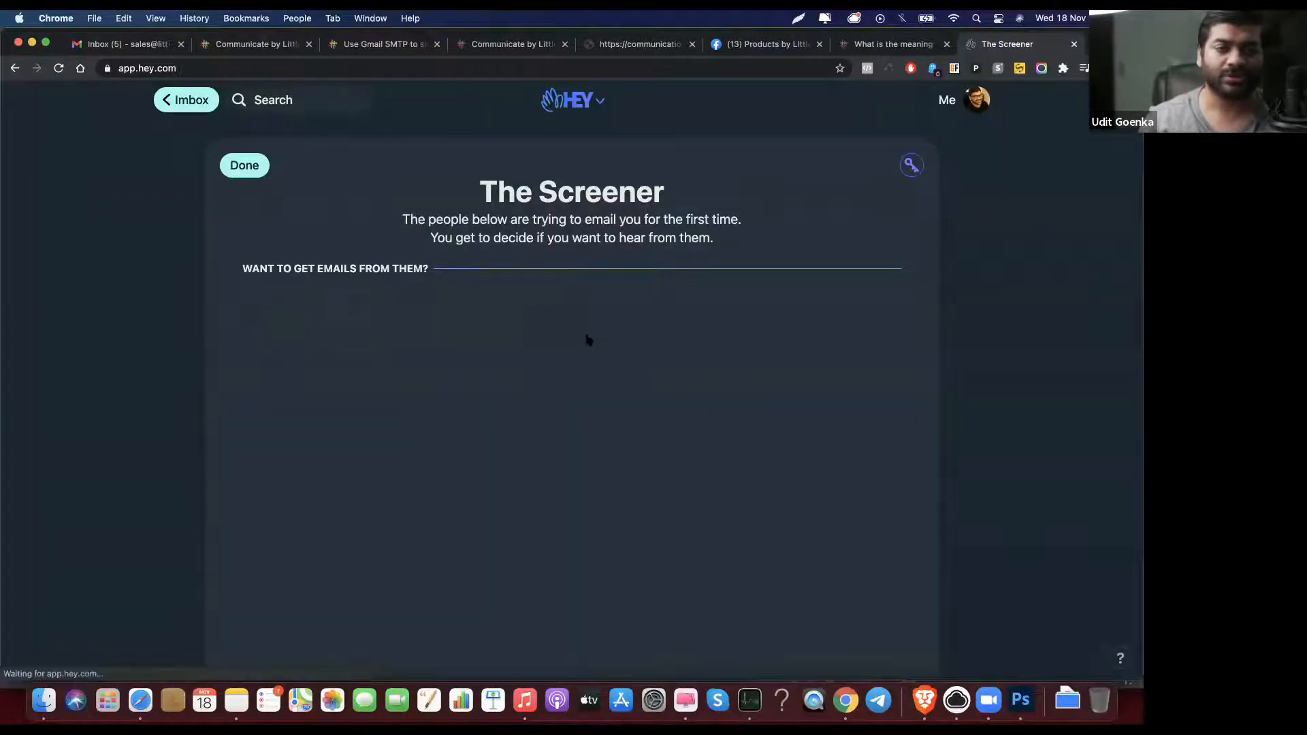
Step: Reply 'Perfect. Works like a charm.' to This is another email and send it
{"action": "left_click", "coordinate": [514, 278]}
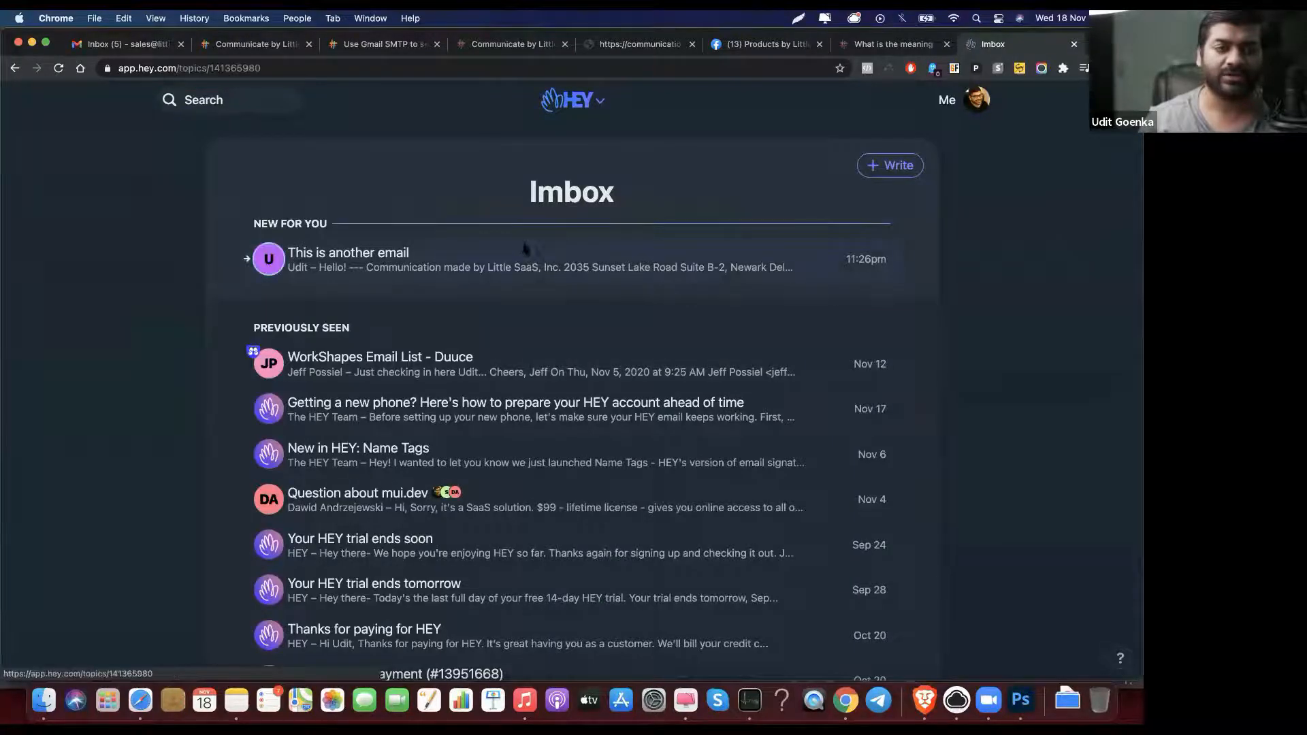
{"action": "scroll", "coordinate": [528, 381], "scroll_direction": "down", "scroll_amount": 3}
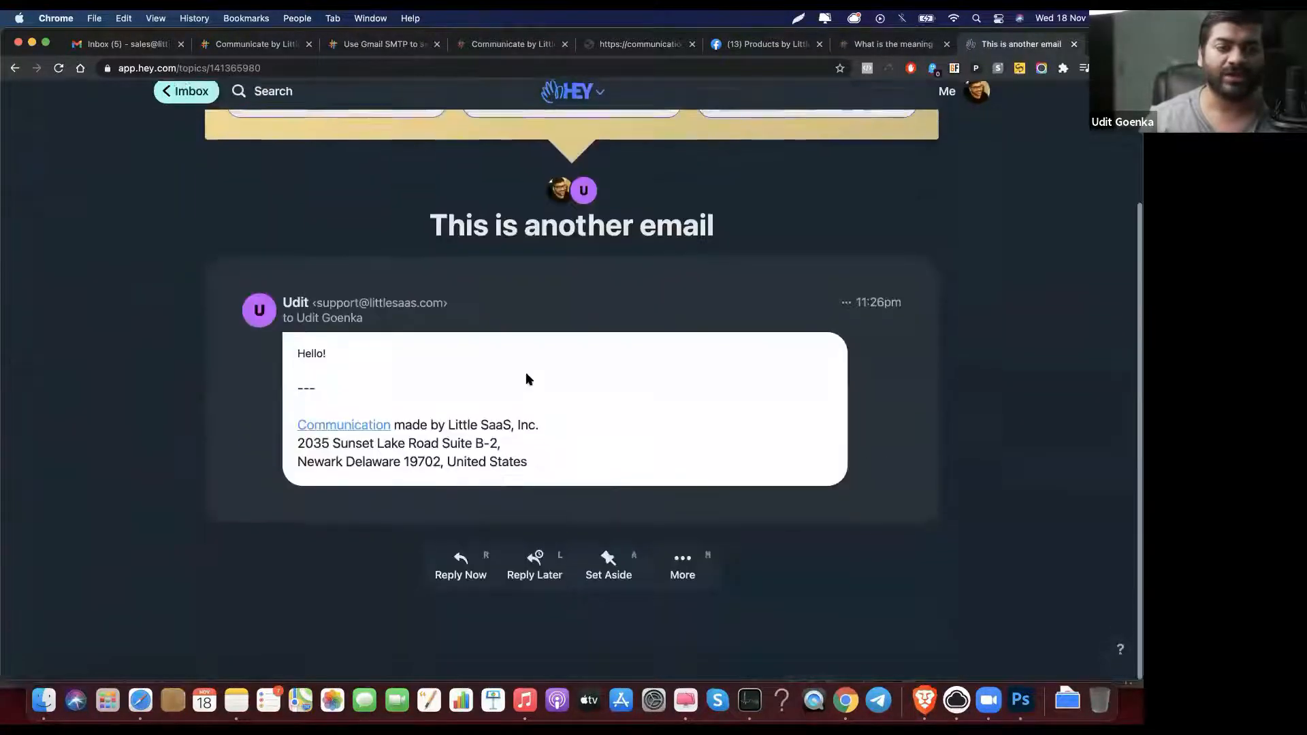
{"action": "left_click", "coordinate": [460, 575]}
{"action": "scroll", "coordinate": [447, 578], "scroll_direction": "down", "scroll_amount": 3}
{"action": "type", "text": "Perfect"}
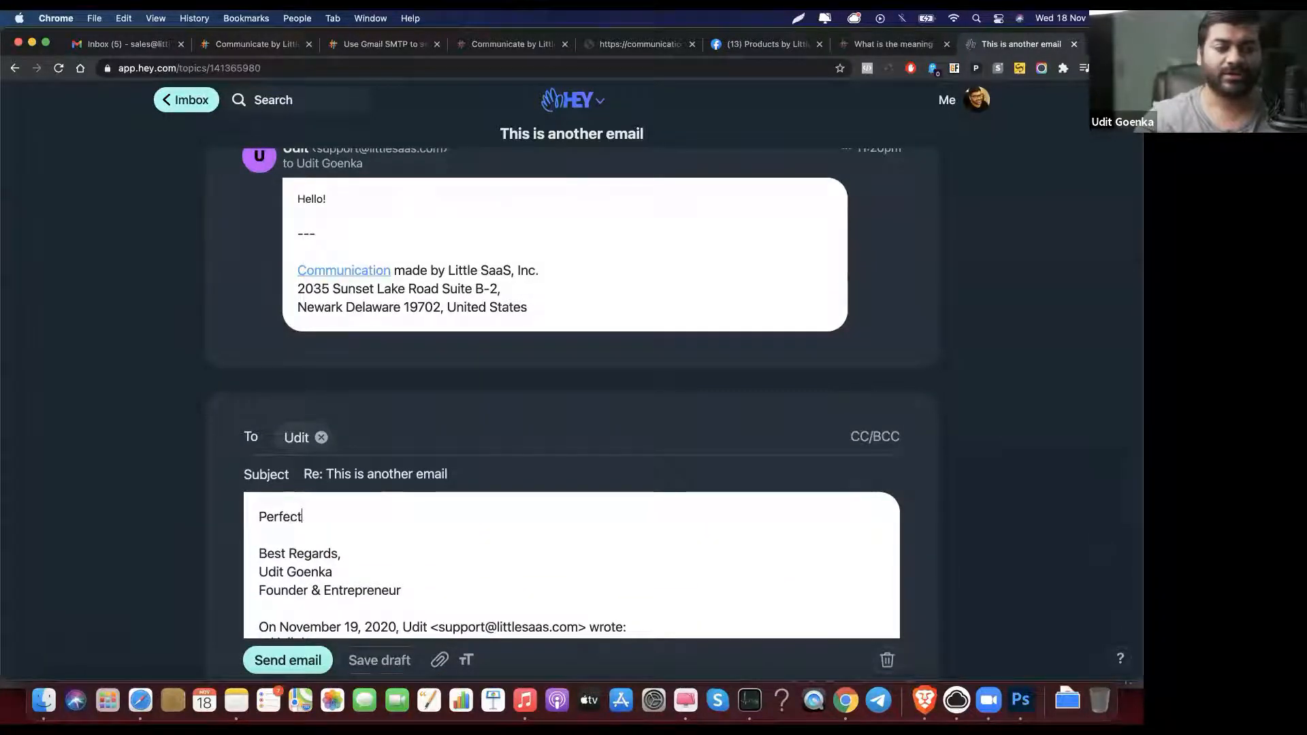
{"action": "type", "text": ". Works like a charm."}
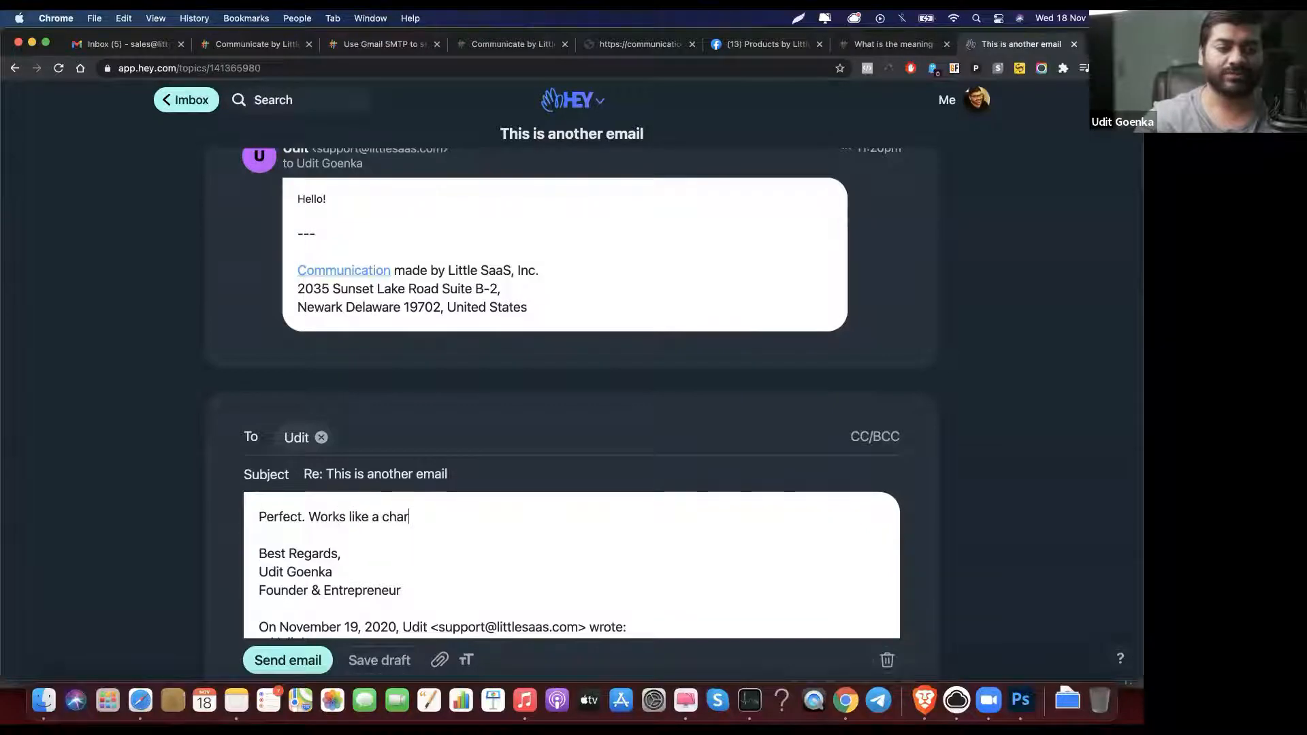
{"action": "left_click", "coordinate": [293, 661]}
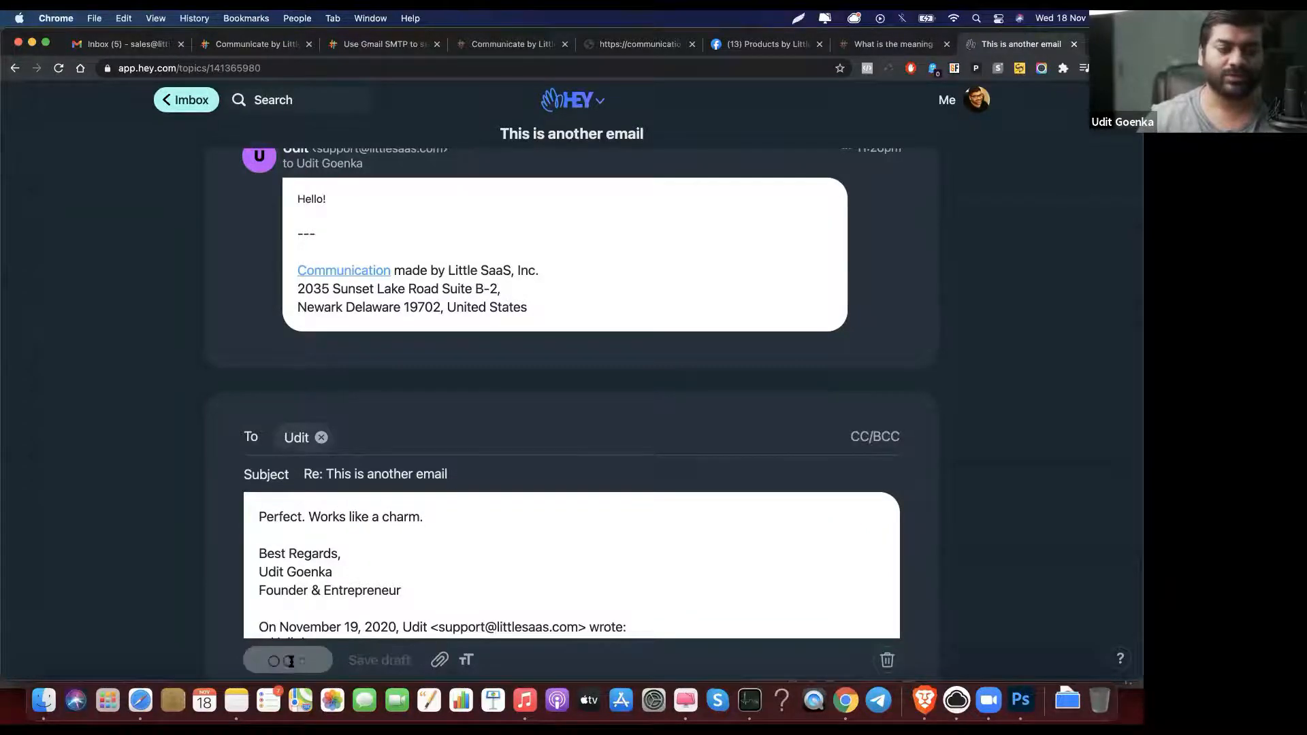
{"action": "left_click", "coordinate": [255, 45]}
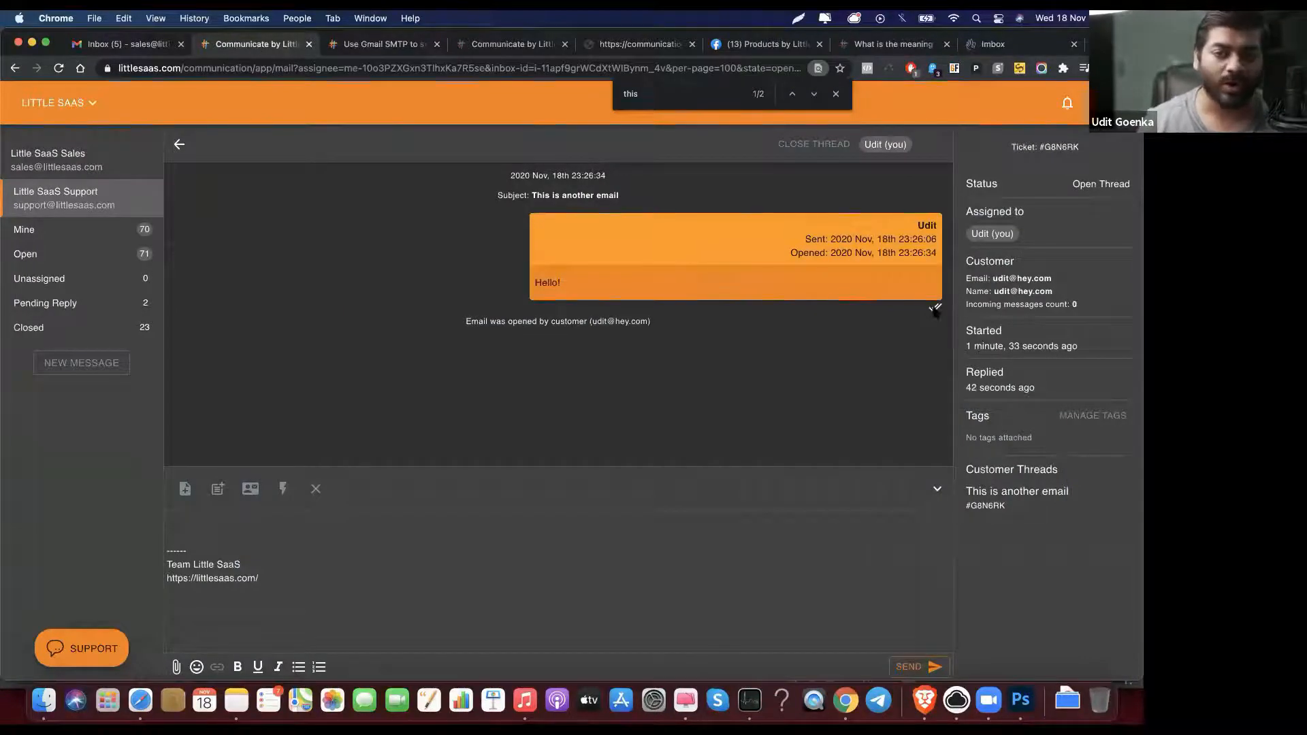
{"action": "mouse_move", "coordinate": [934, 310]}
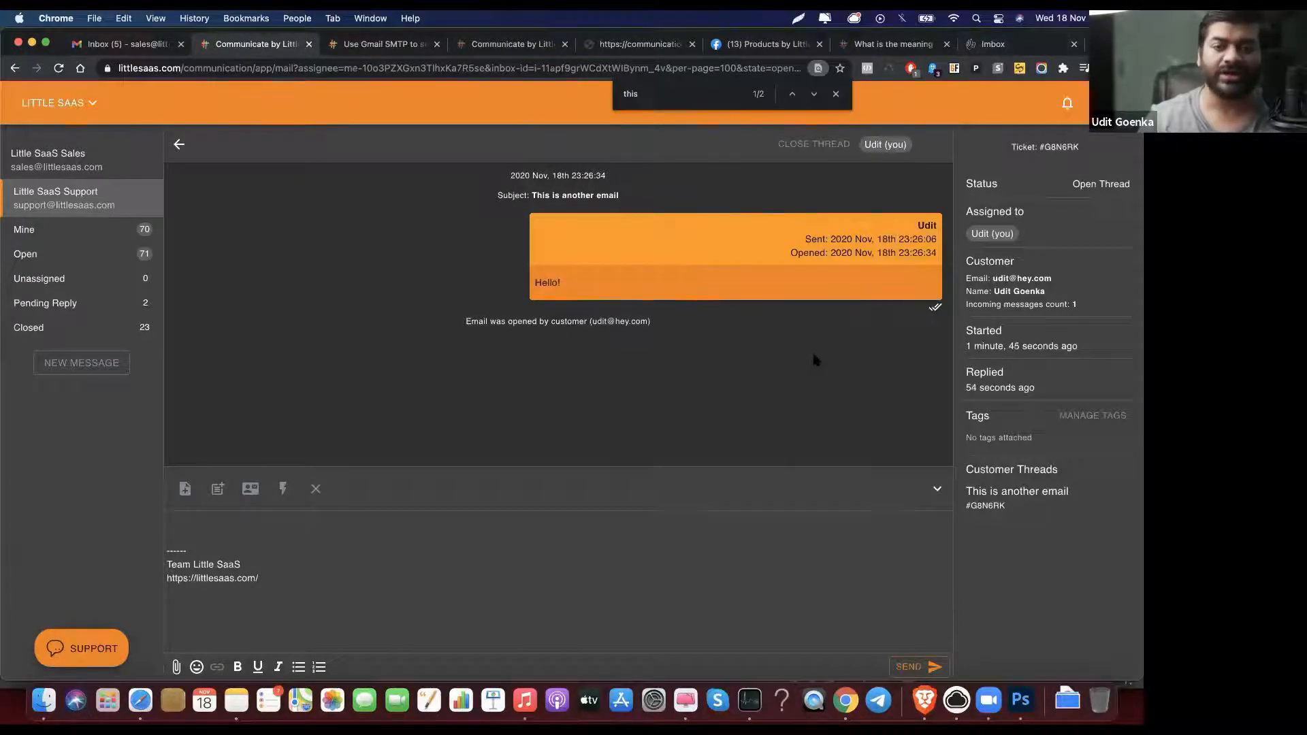
{"action": "left_click", "coordinate": [1002, 44]}
Step: Start a new HEY email to the Little SaaS support address with a subject saying support is needed
{"action": "left_click", "coordinate": [907, 169]}
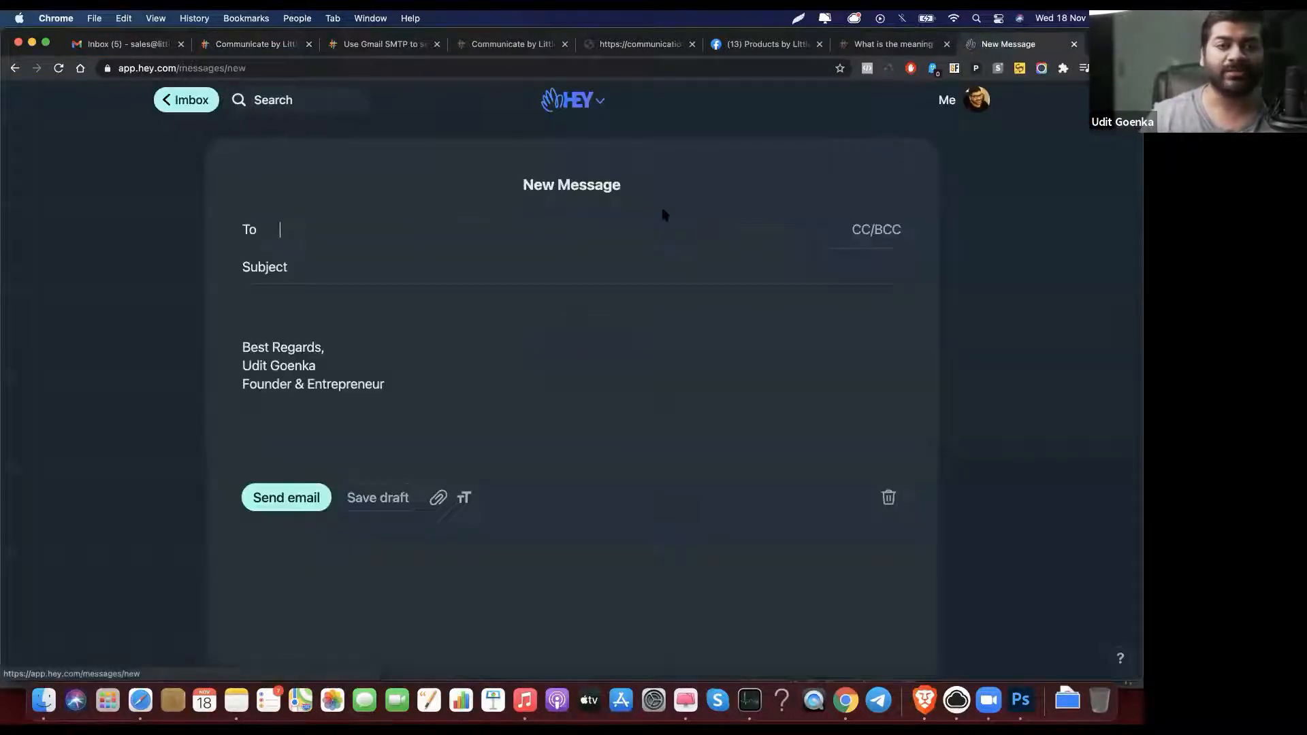
{"action": "key", "text": "Return"}
{"action": "key", "text": "Tab"}
{"action": "key", "text": "Tab"}
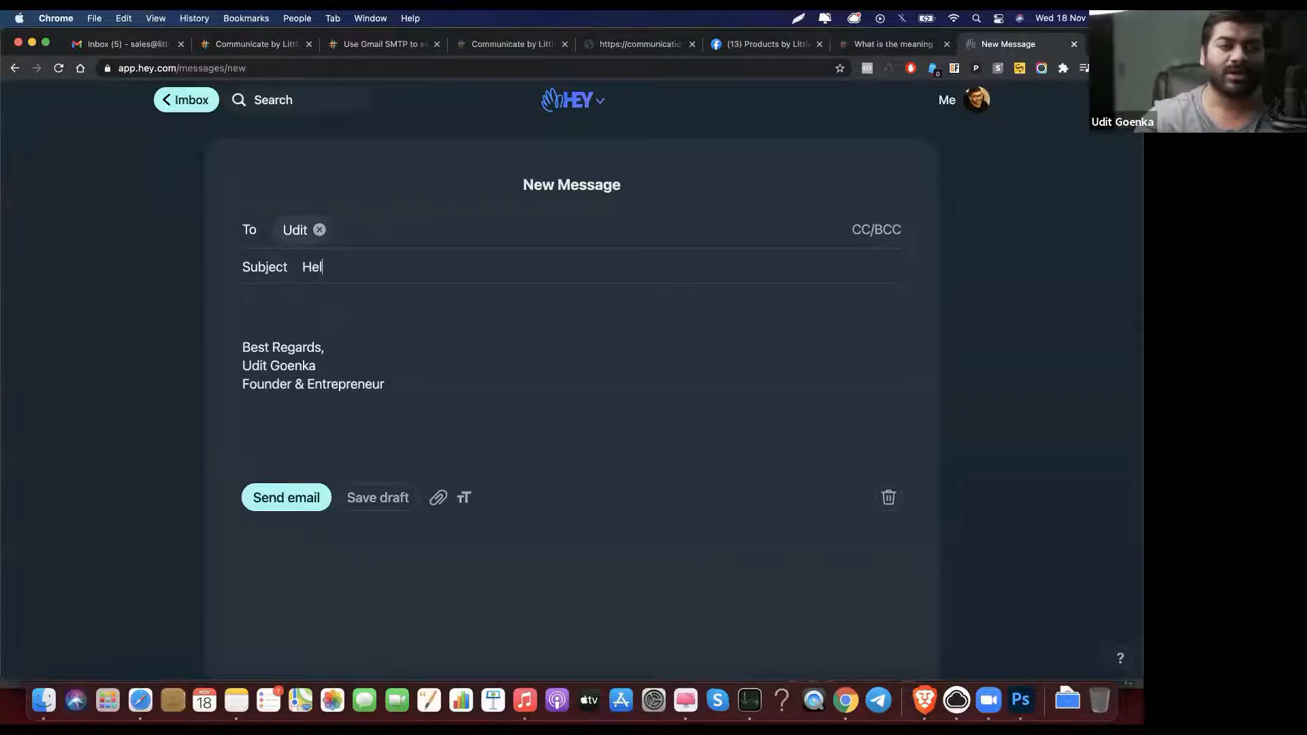
{"action": "type", "text": "Hello Udit "}
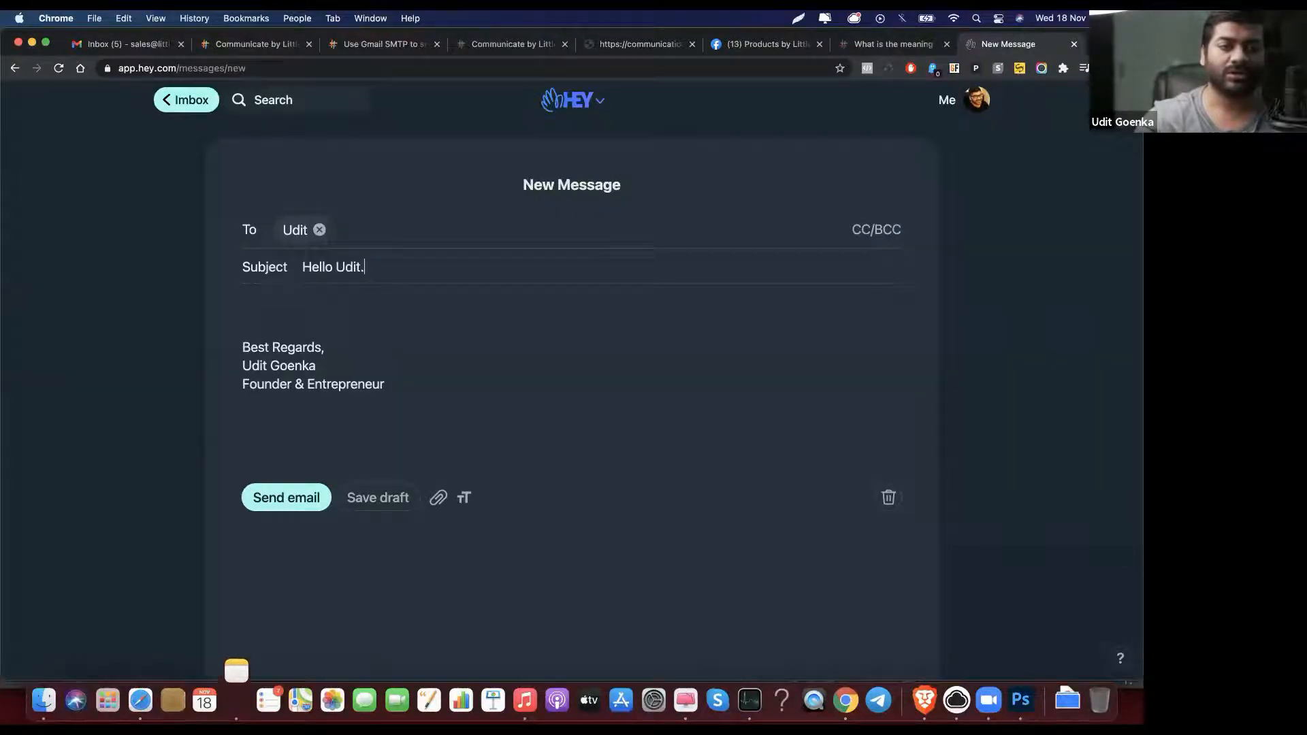
{"action": "type", "text": "- I need support"}
Step: Write 'Hello, Can you please help me out.' in the body and send the email
{"action": "key", "text": "Tab"}
{"action": "type", "text": "Hello,"}
{"action": "key", "text": "Return"}
{"action": "key", "text": "Return"}
{"action": "type", "text": "Can you ple"}
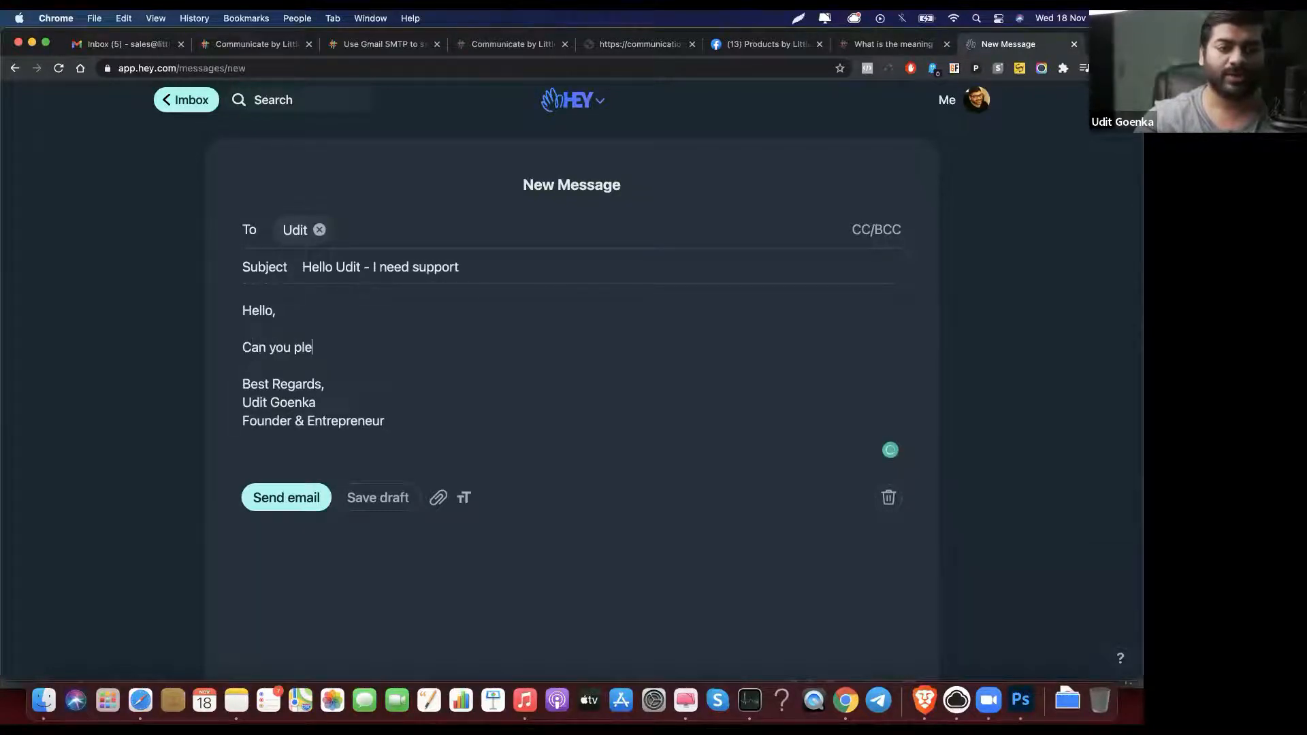
{"action": "type", "text": "ase help me out."}
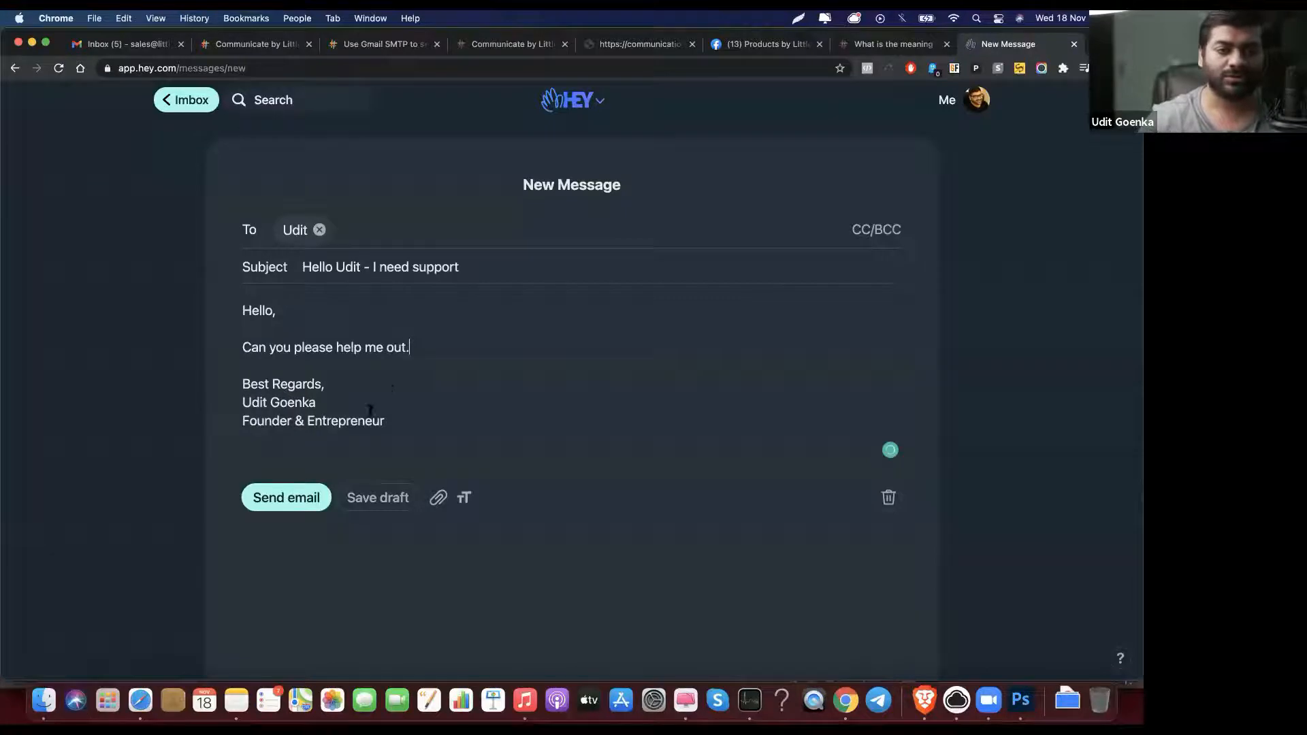
{"action": "left_click", "coordinate": [299, 497]}
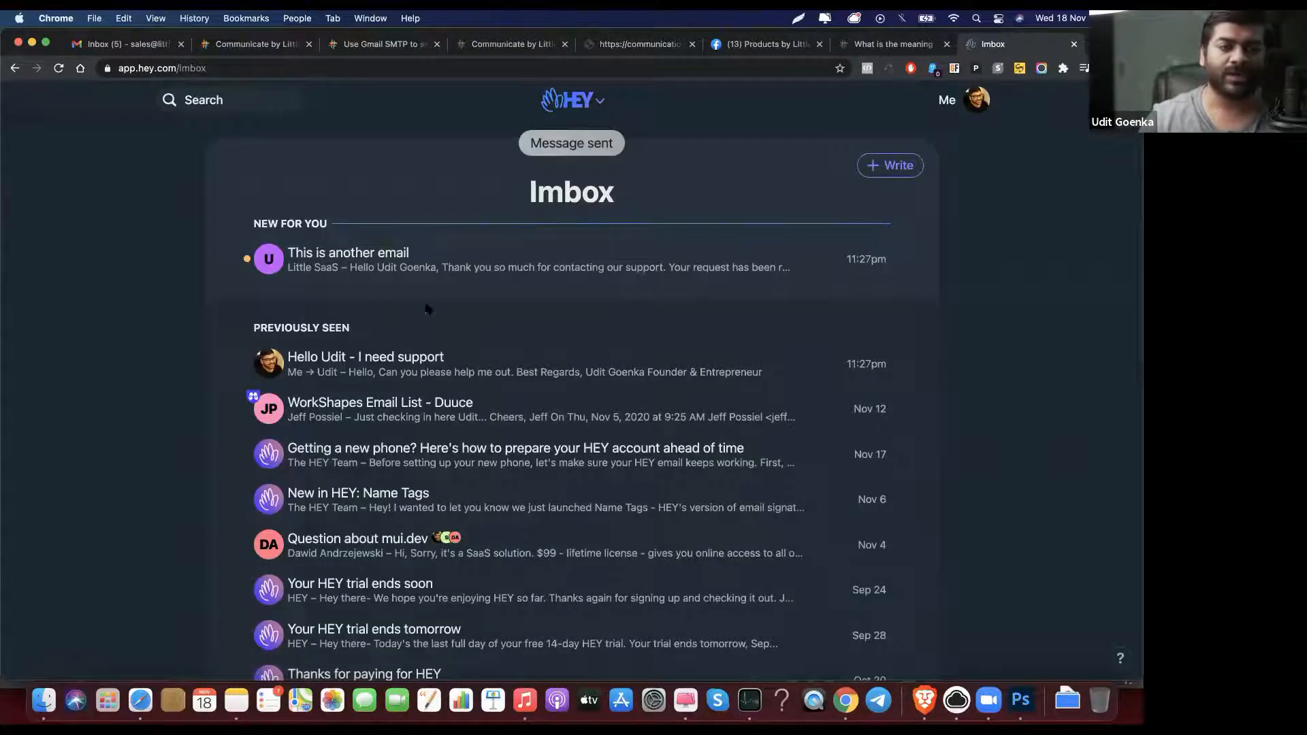
Step: Look over the This is another email conversation, then return to Little SaaS
{"action": "left_click", "coordinate": [440, 266]}
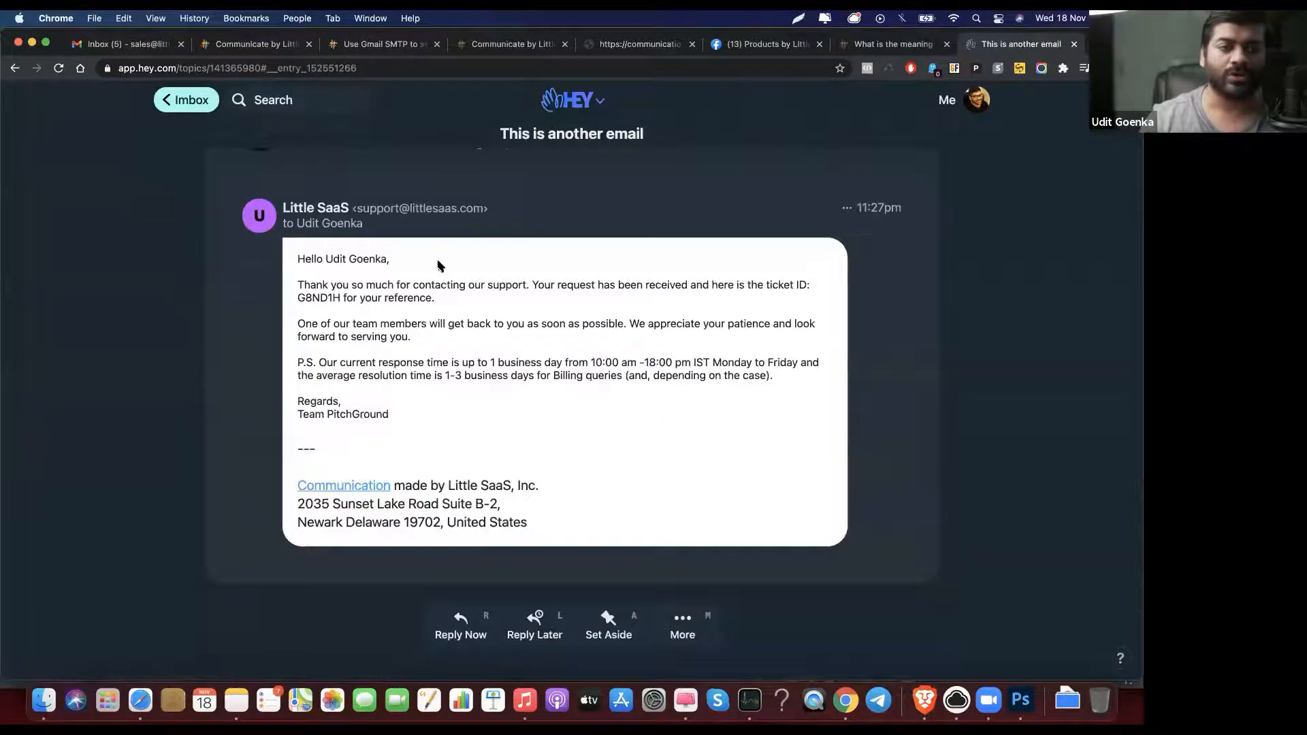
{"action": "scroll", "coordinate": [461, 368], "scroll_direction": "up", "scroll_amount": 3}
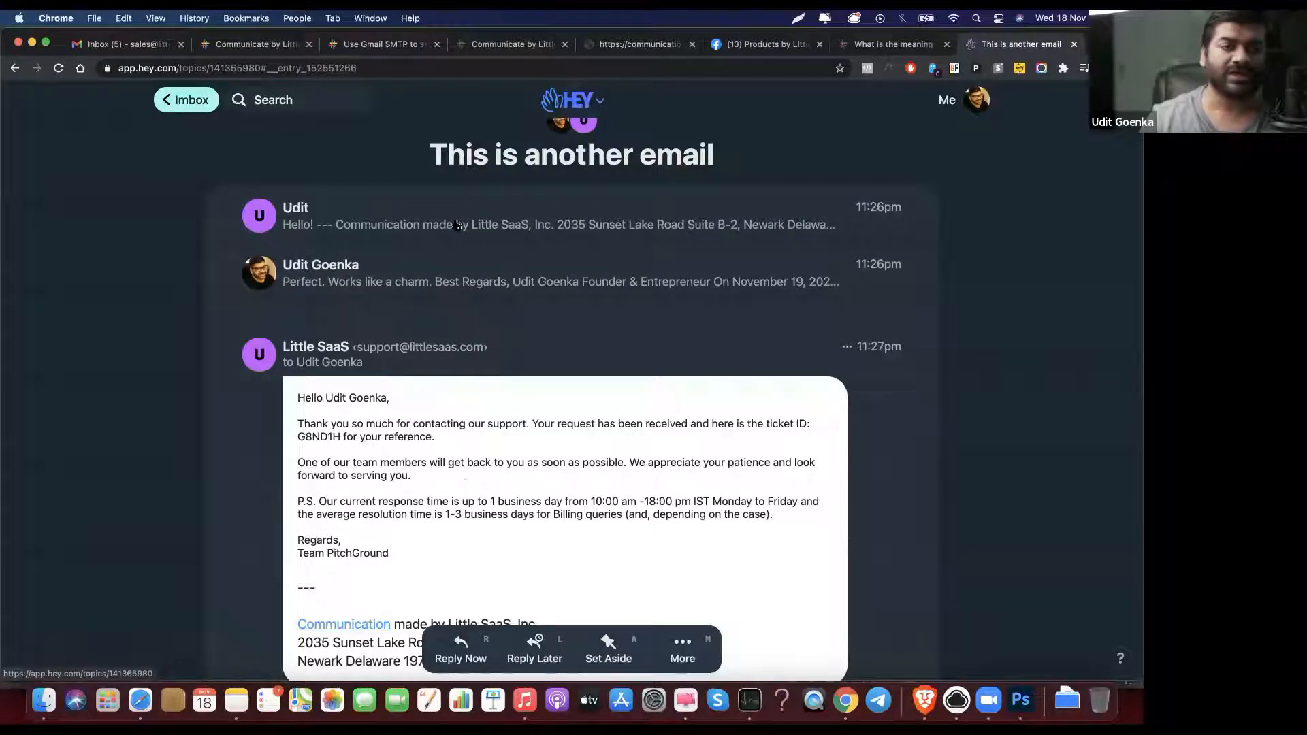
{"action": "left_click", "coordinate": [207, 104]}
{"action": "left_click", "coordinate": [245, 45]}
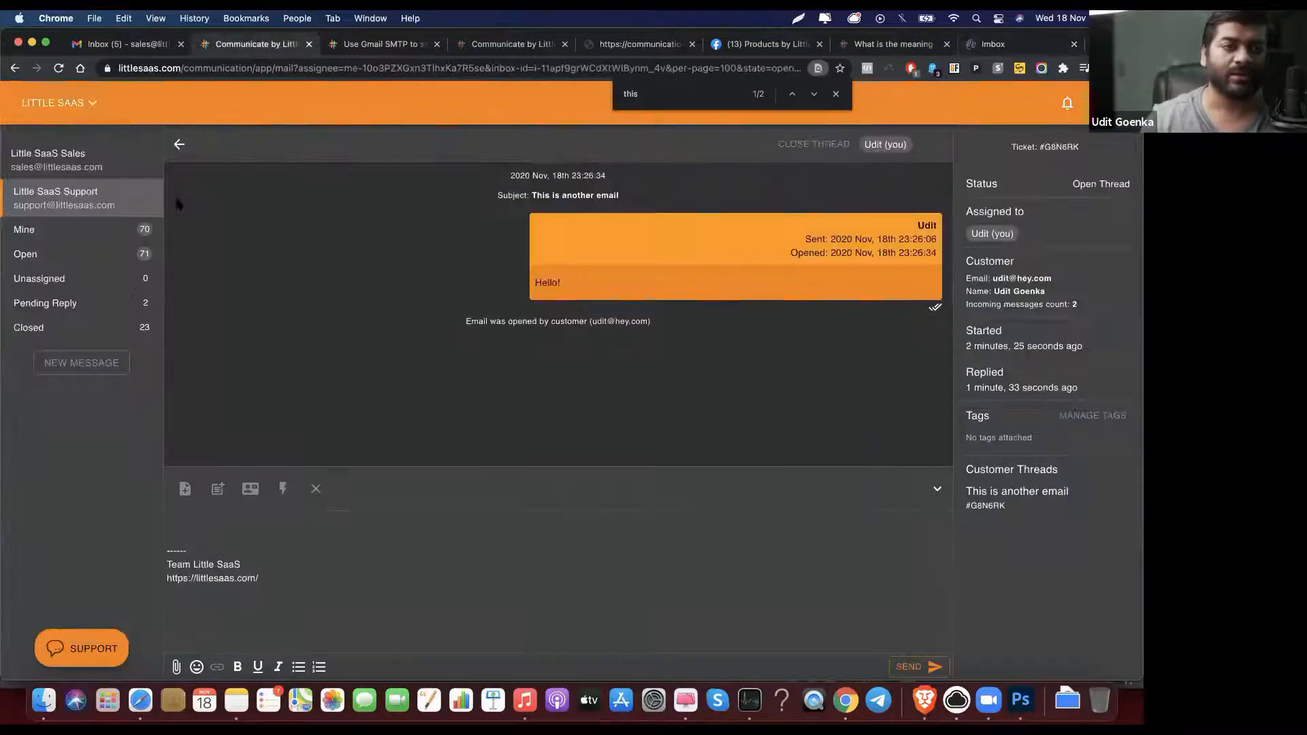
Step: Open the new support ticket #G8NF7Q from the Pending Reply list
{"action": "left_click", "coordinate": [89, 310]}
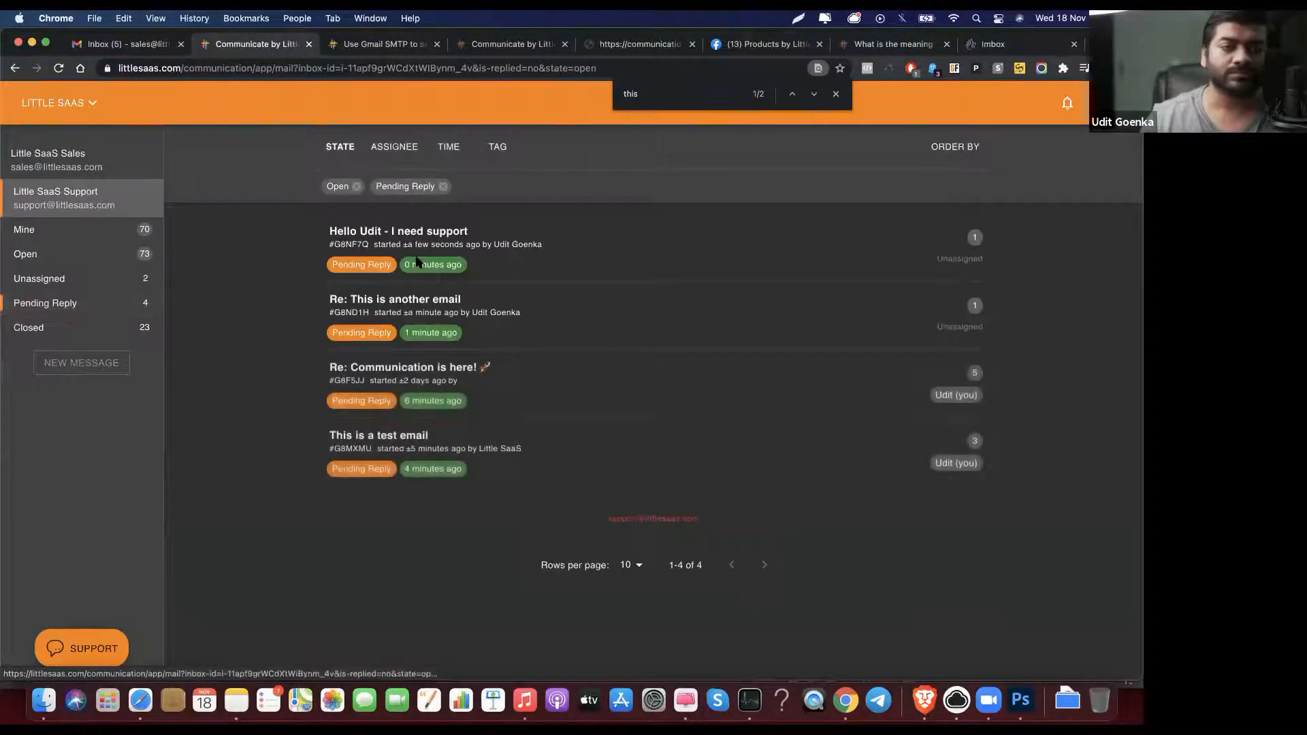
{"action": "left_click", "coordinate": [446, 236]}
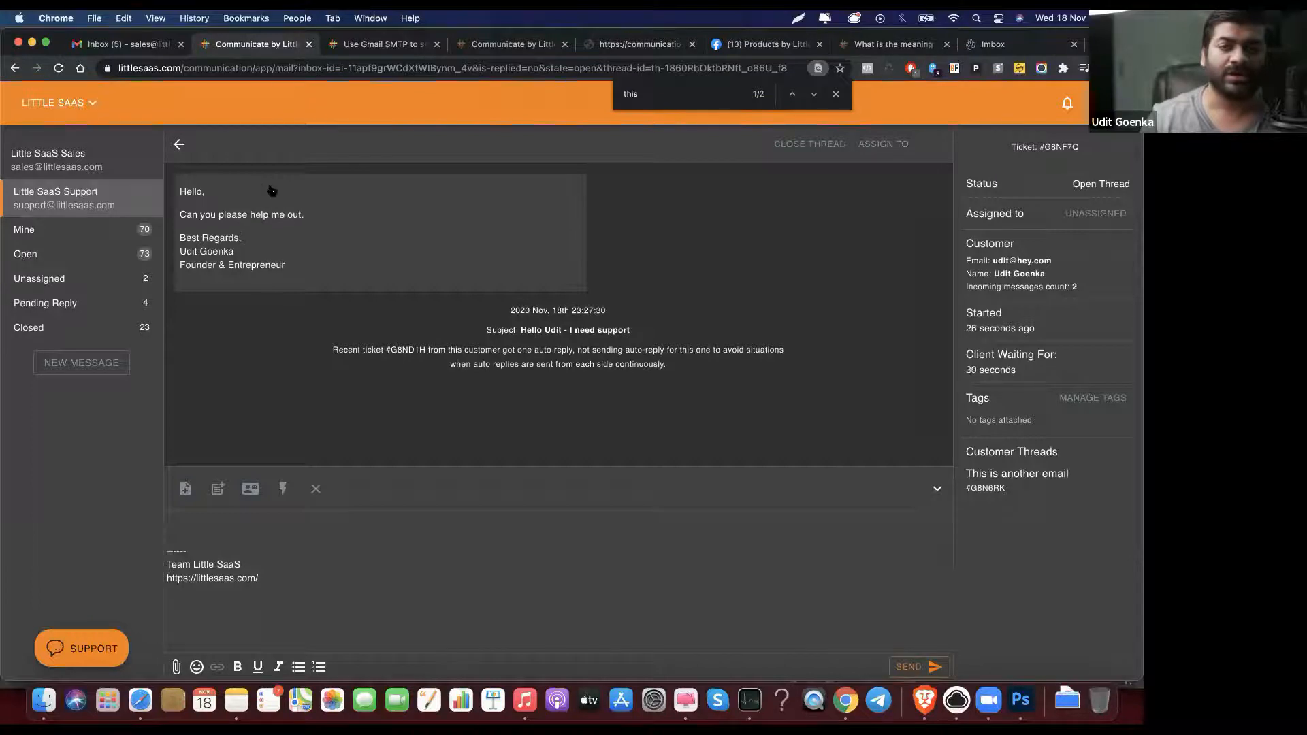
{"action": "left_click", "coordinate": [181, 146]}
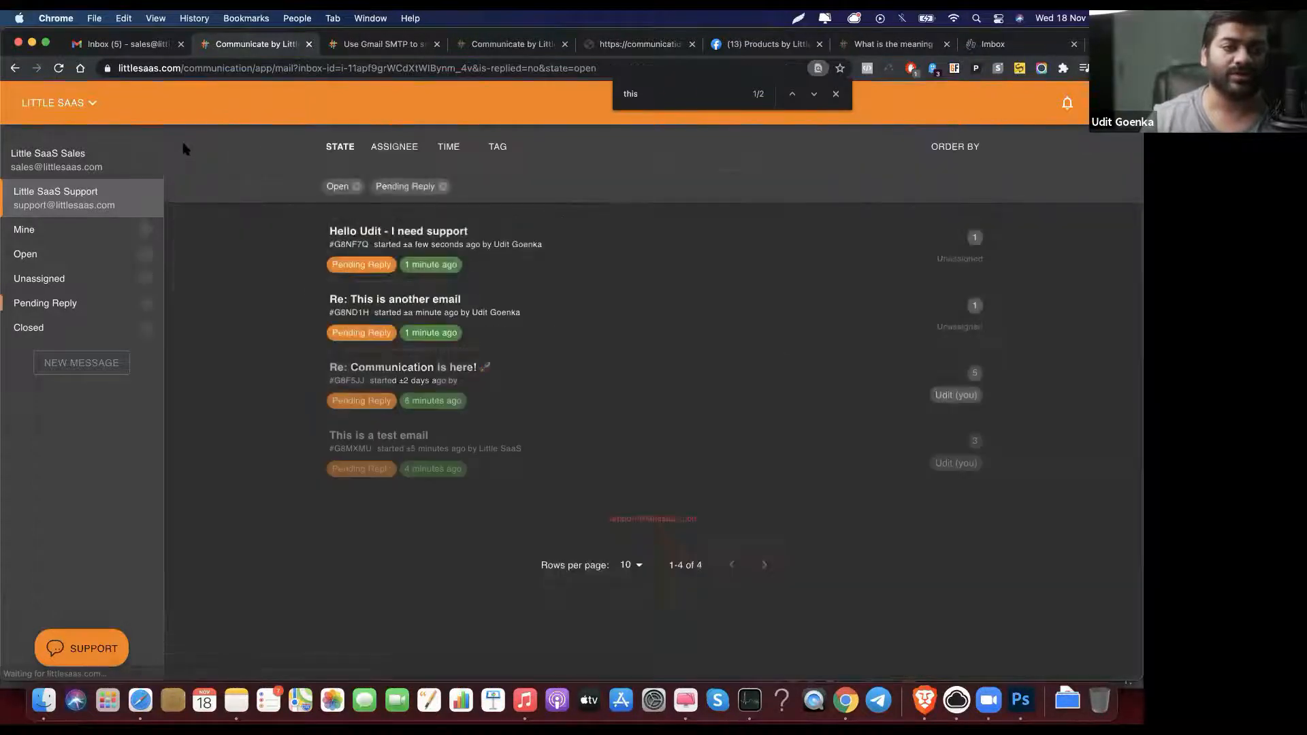
{"action": "left_click", "coordinate": [450, 238]}
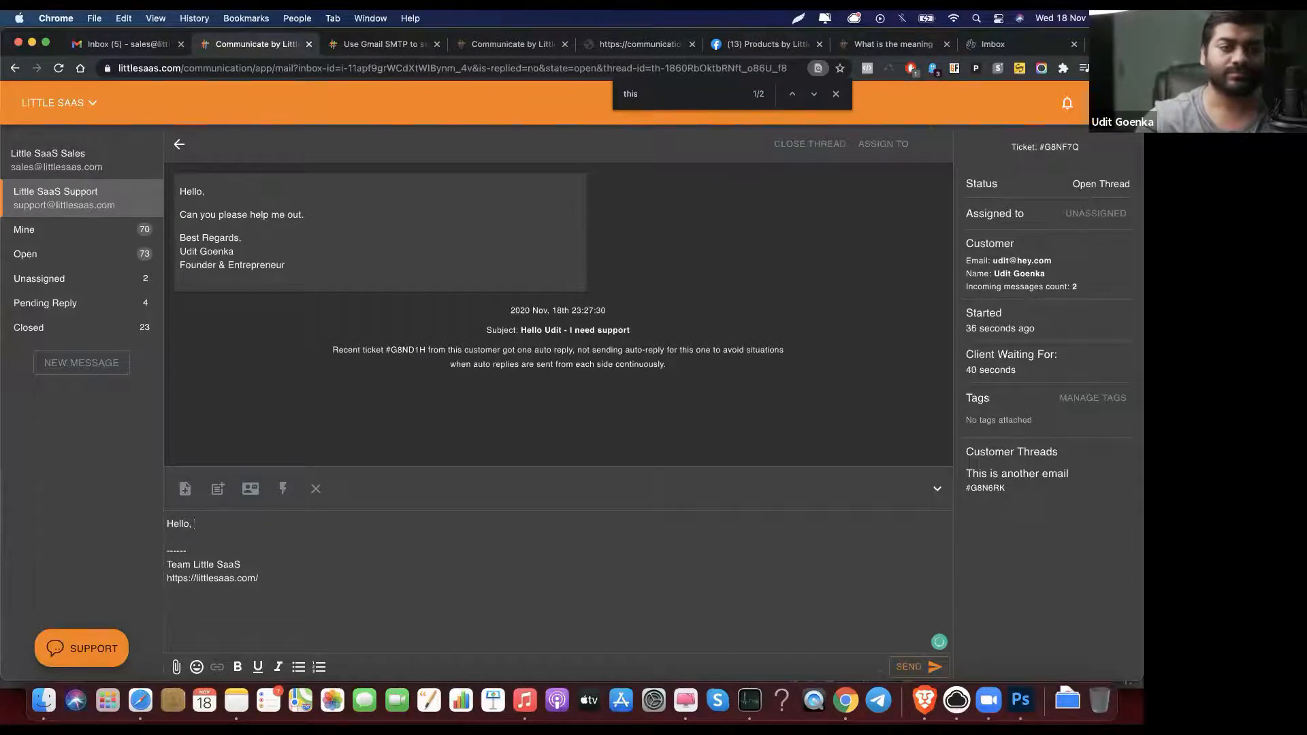
Step: Send the reply 'Testing testing' to the customer's ticket
{"action": "key", "text": "Return"}
{"action": "key", "text": "Return"}
{"action": "type", "text": "Testing testing"}
{"action": "left_click", "coordinate": [919, 667]}
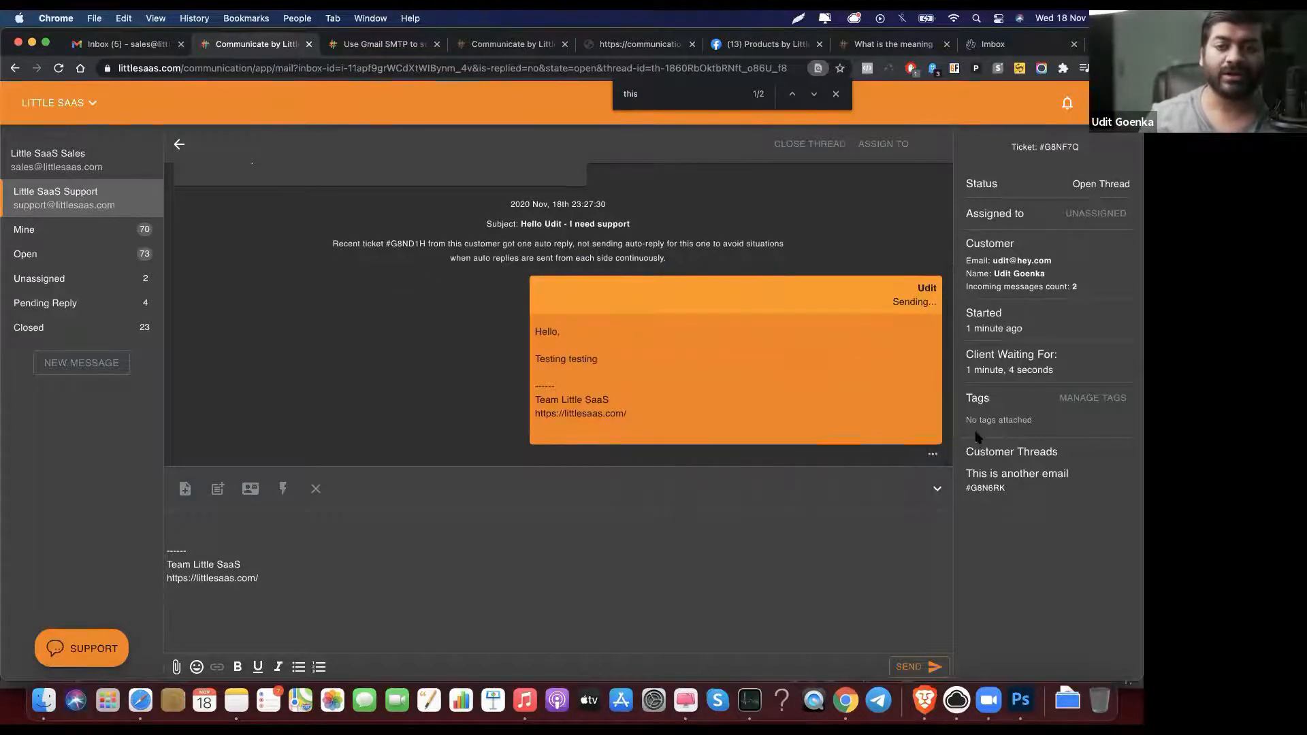
Step: Draft the follow-up 'This is another follow u', cancel its sending, then open the support email in HEY
{"action": "left_click", "coordinate": [810, 519]}
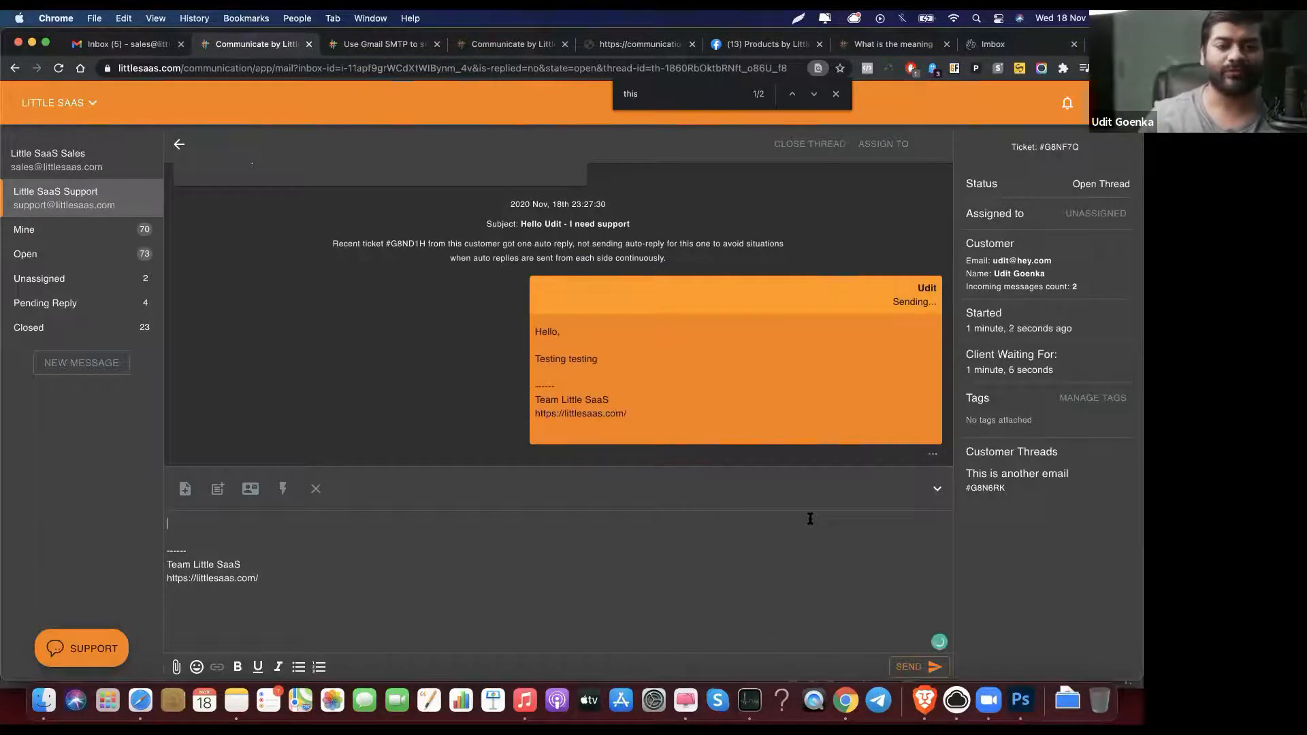
{"action": "type", "text": "H"}
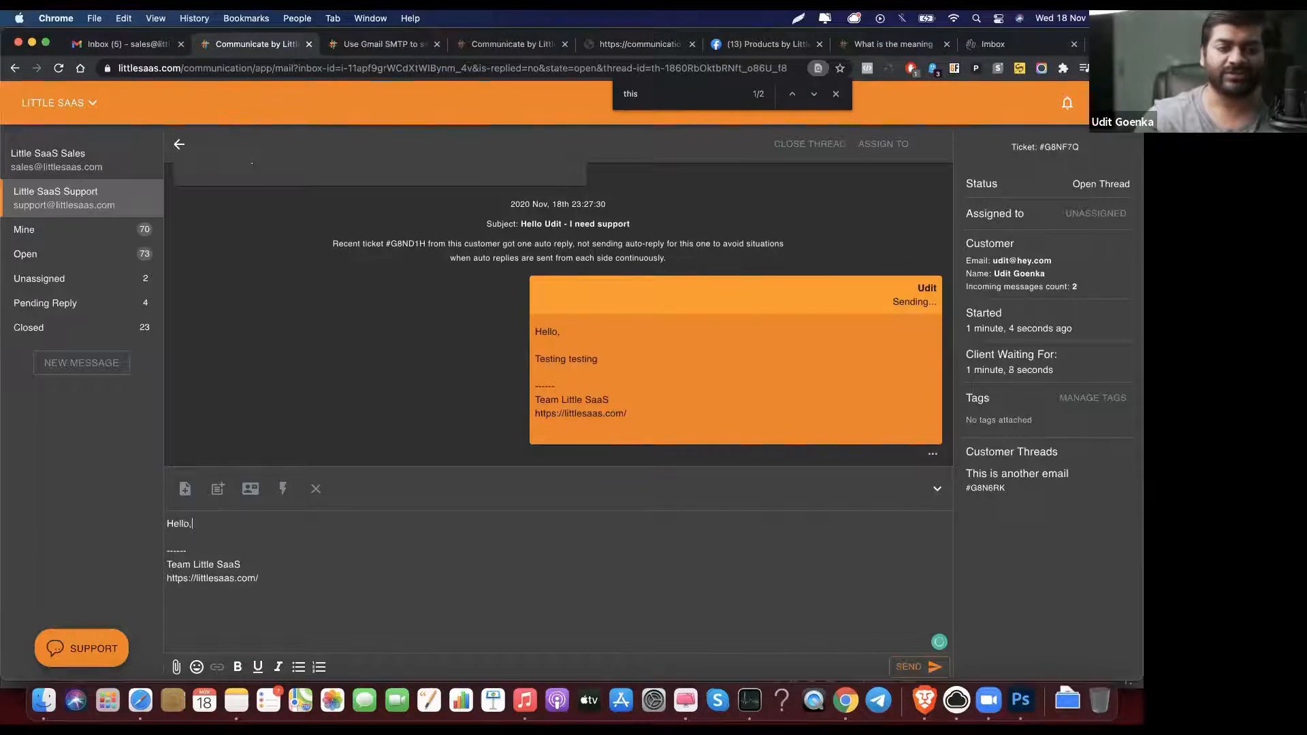
{"action": "type", "text": "ello,"}
{"action": "key", "text": "Return"}
{"action": "key", "text": "Return"}
{"action": "type", "text": "This is another follow up."}
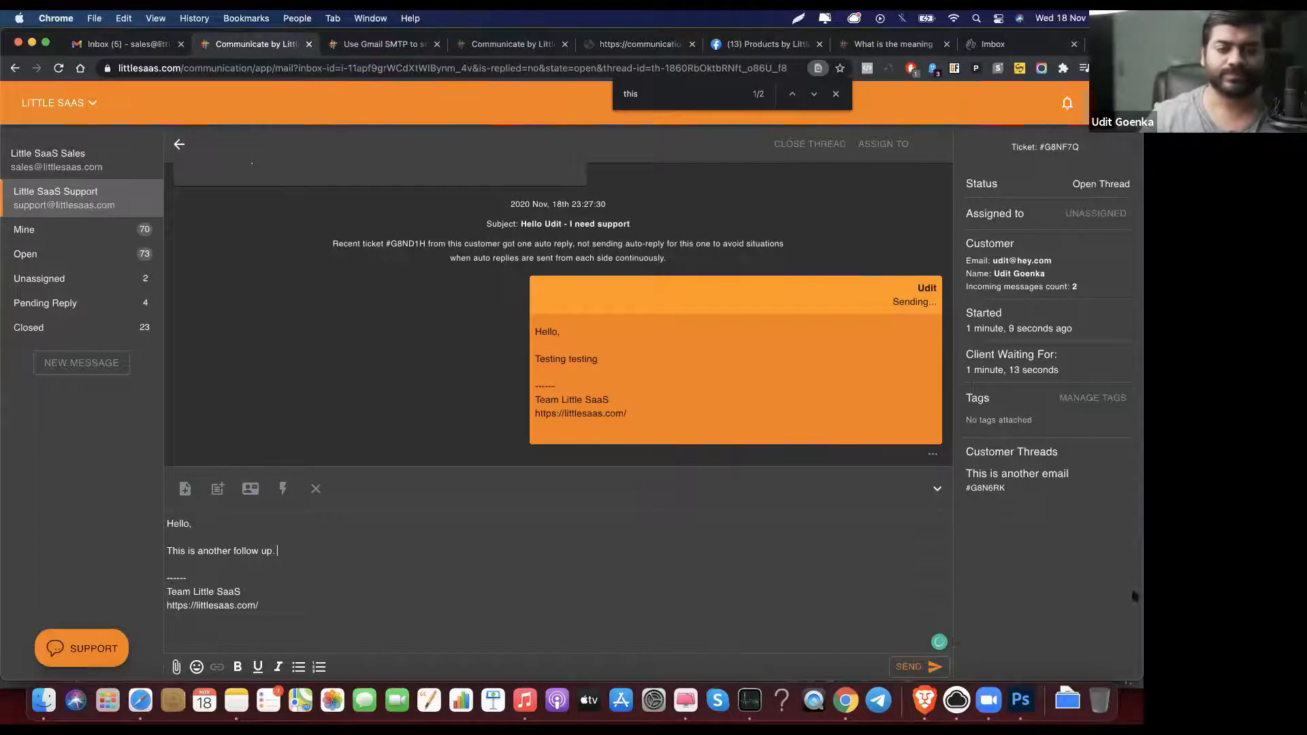
{"action": "left_click", "coordinate": [914, 668]}
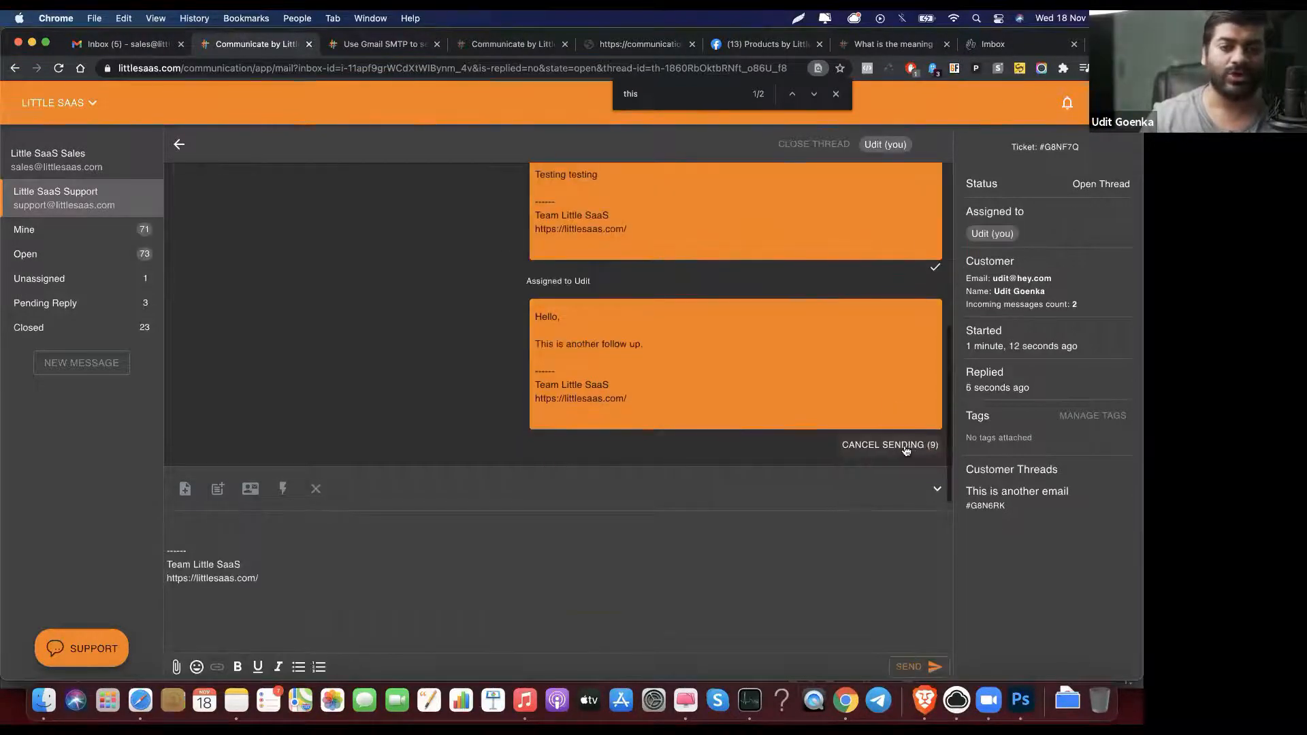
{"action": "left_click", "coordinate": [905, 449]}
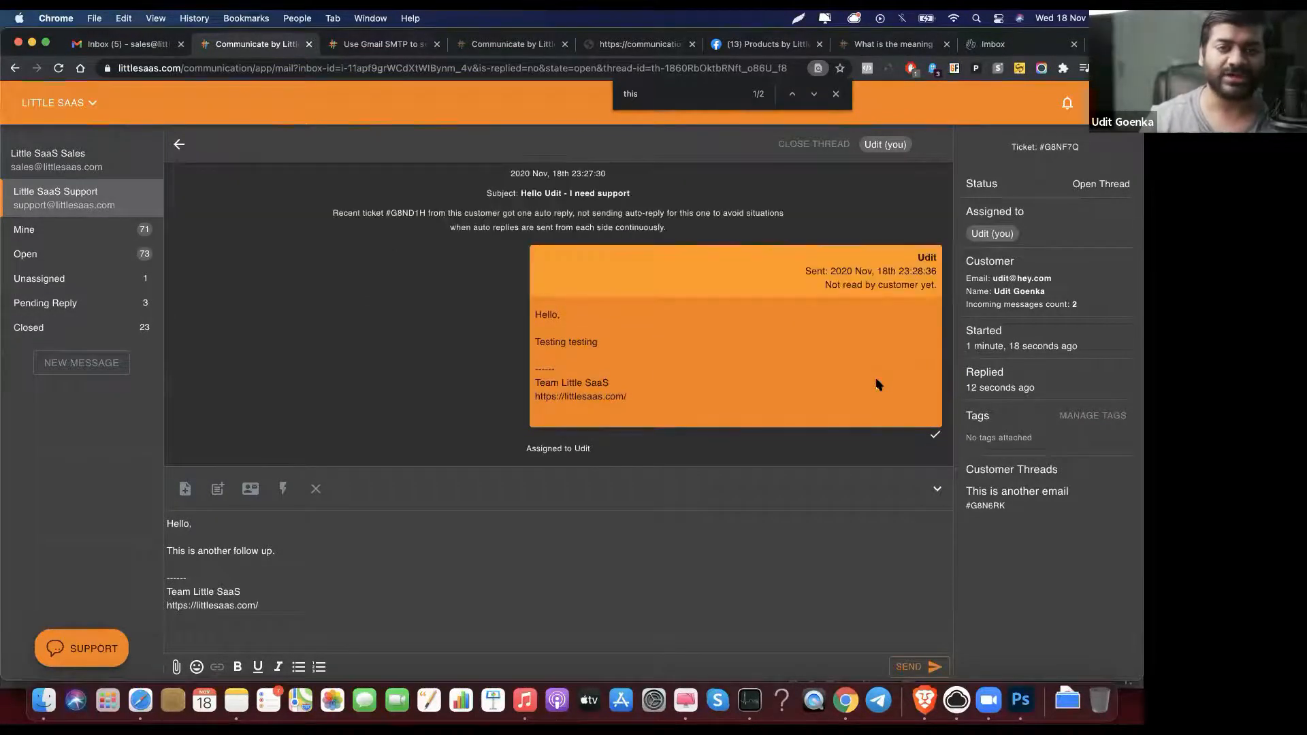
{"action": "left_click", "coordinate": [965, 47]}
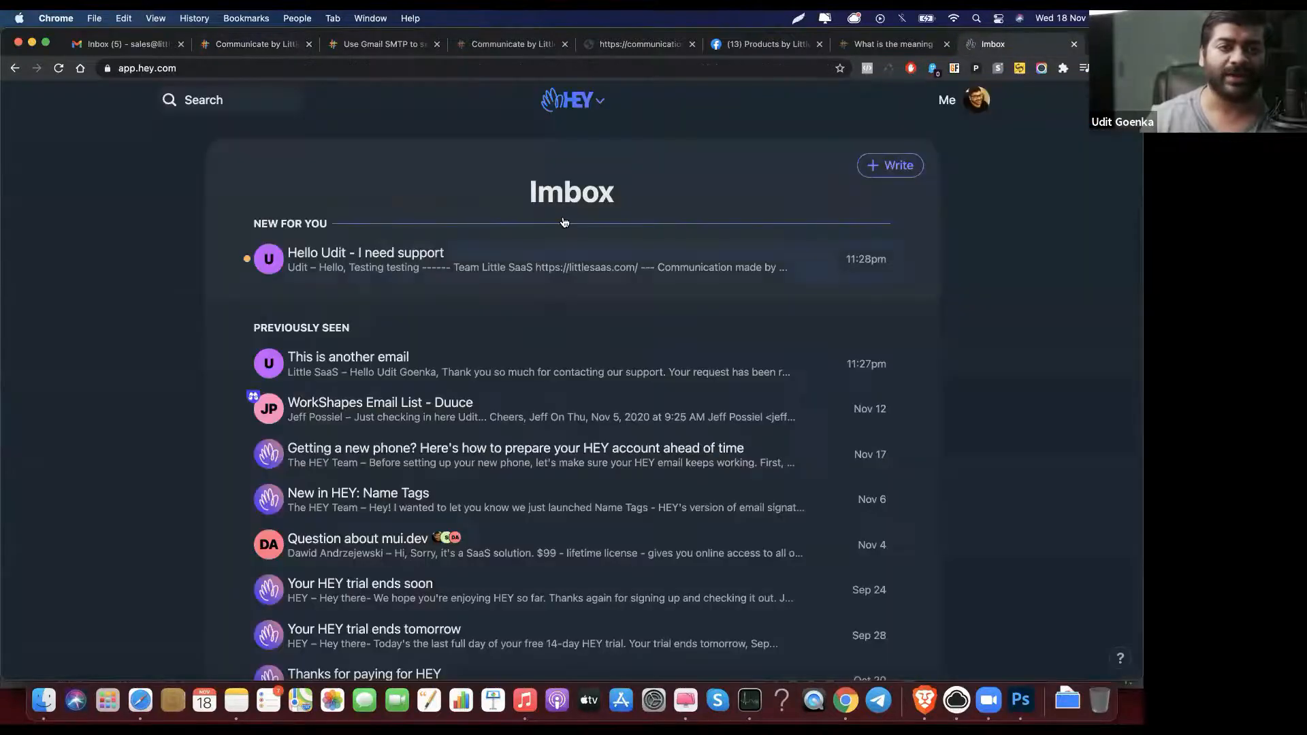
{"action": "left_click", "coordinate": [552, 259]}
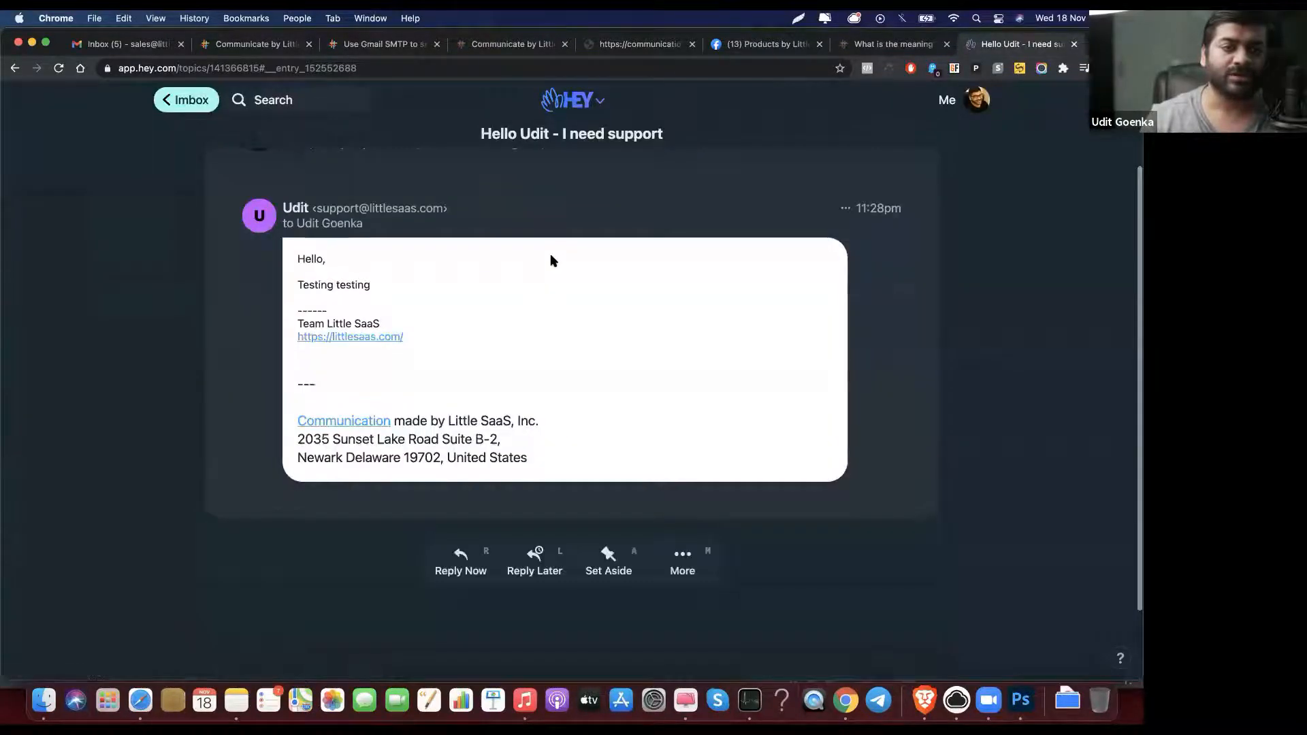
Step: Expand the original support request above the Testing testing reply in HEY, then return to Little SaaS
{"action": "scroll", "coordinate": [388, 262], "scroll_direction": "up", "scroll_amount": 3}
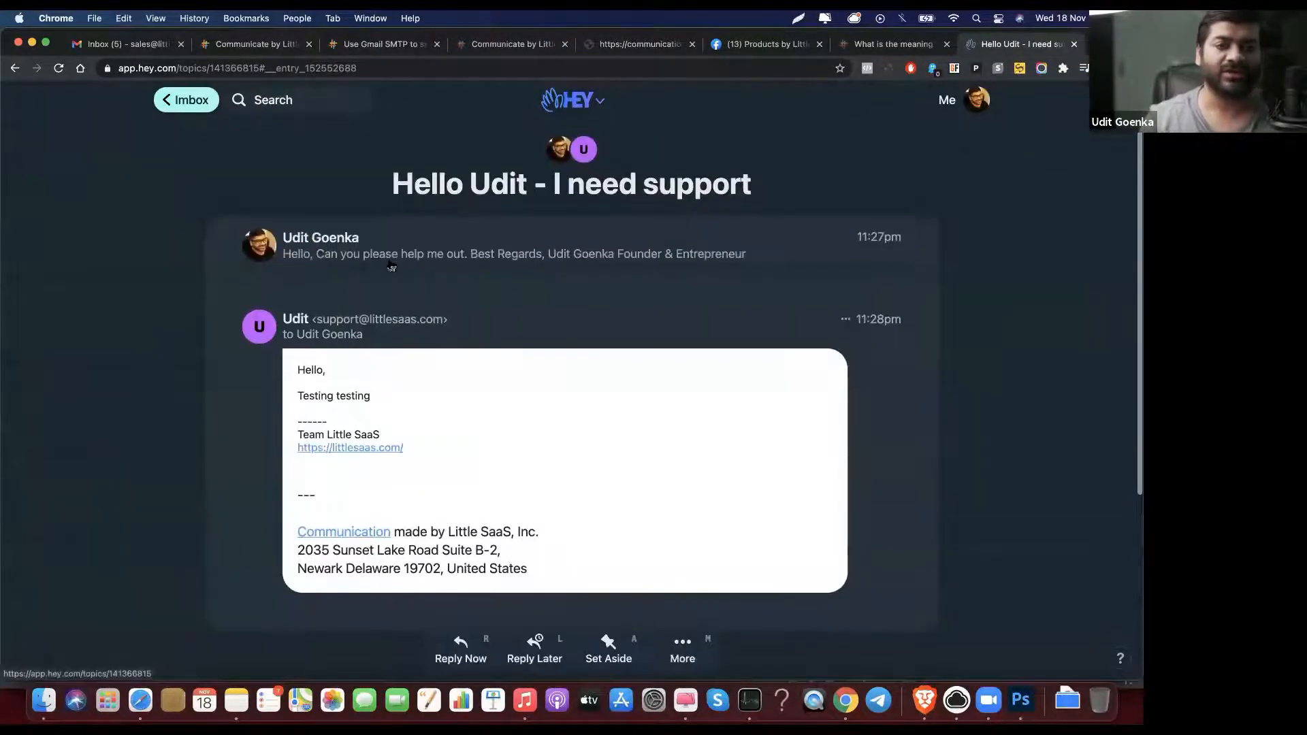
{"action": "left_click", "coordinate": [419, 251]}
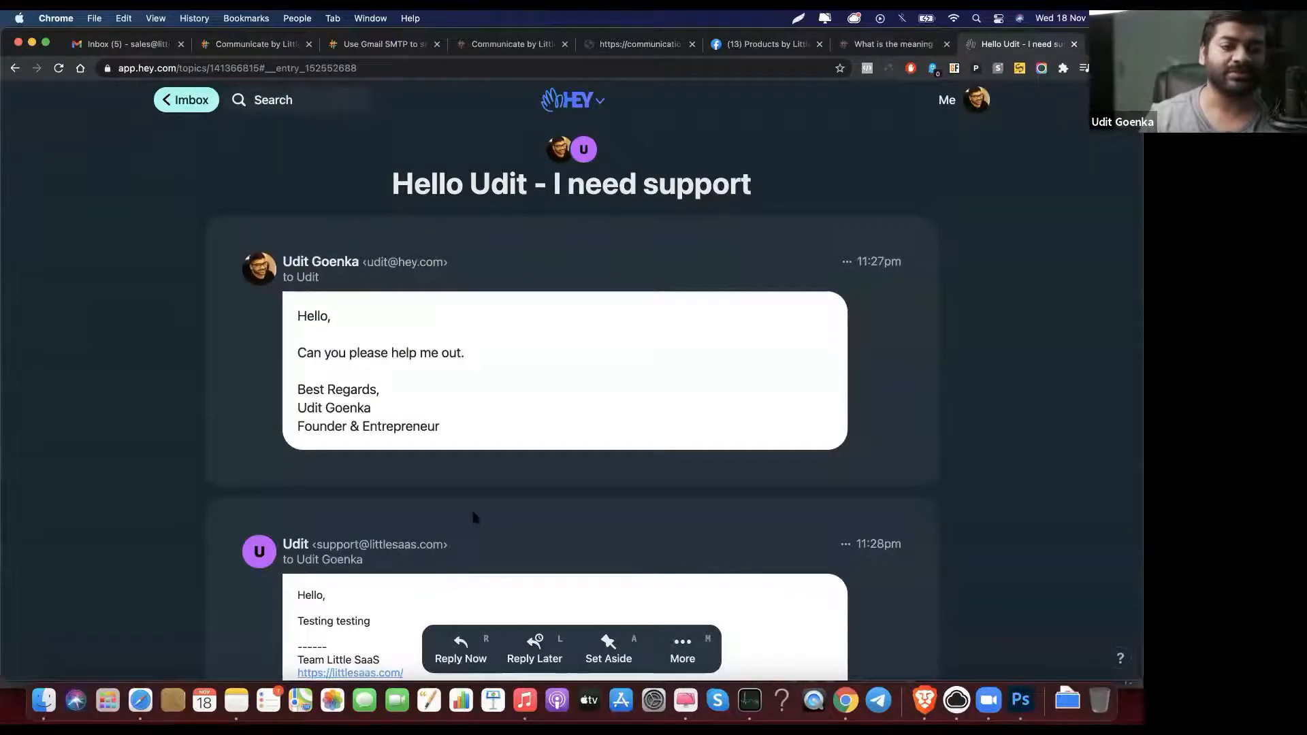
{"action": "left_click", "coordinate": [356, 48]}
{"action": "left_click", "coordinate": [262, 48]}
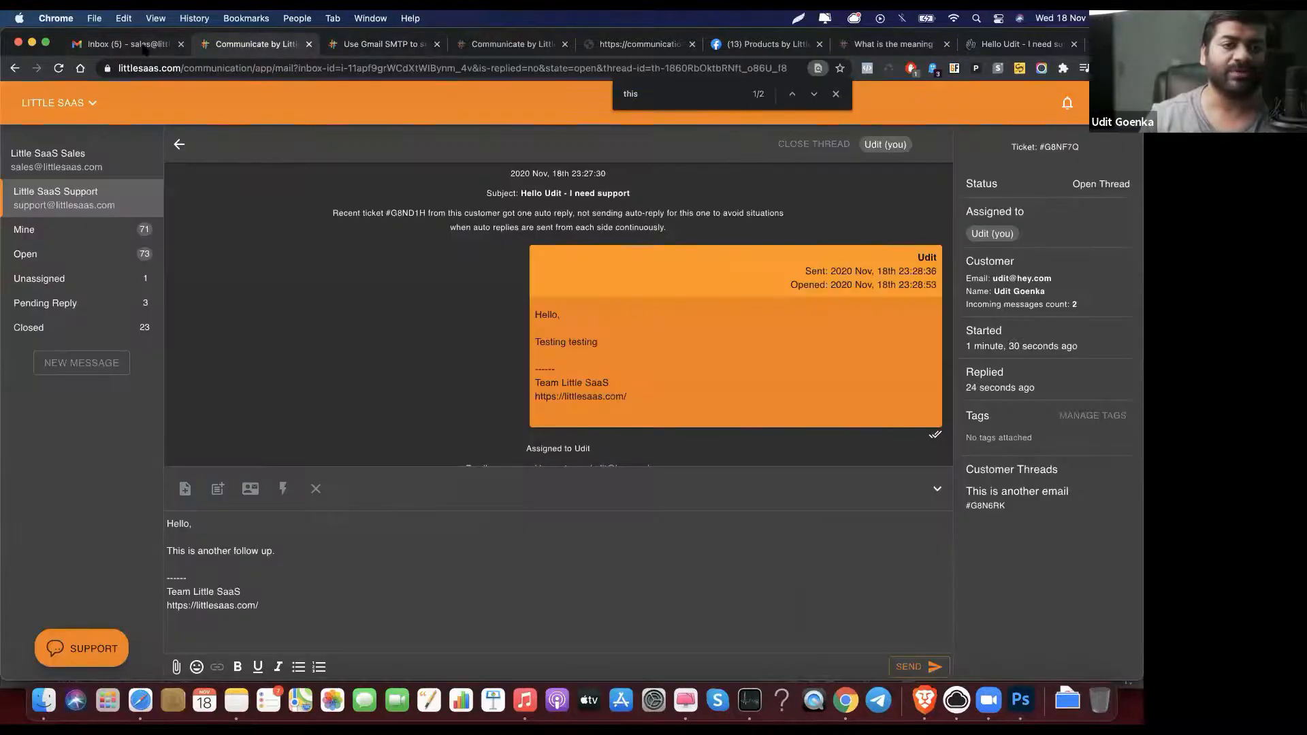
Step: Show the raw headers of the customer's first support message via View Original
{"action": "scroll", "coordinate": [482, 351], "scroll_direction": "down", "scroll_amount": 1}
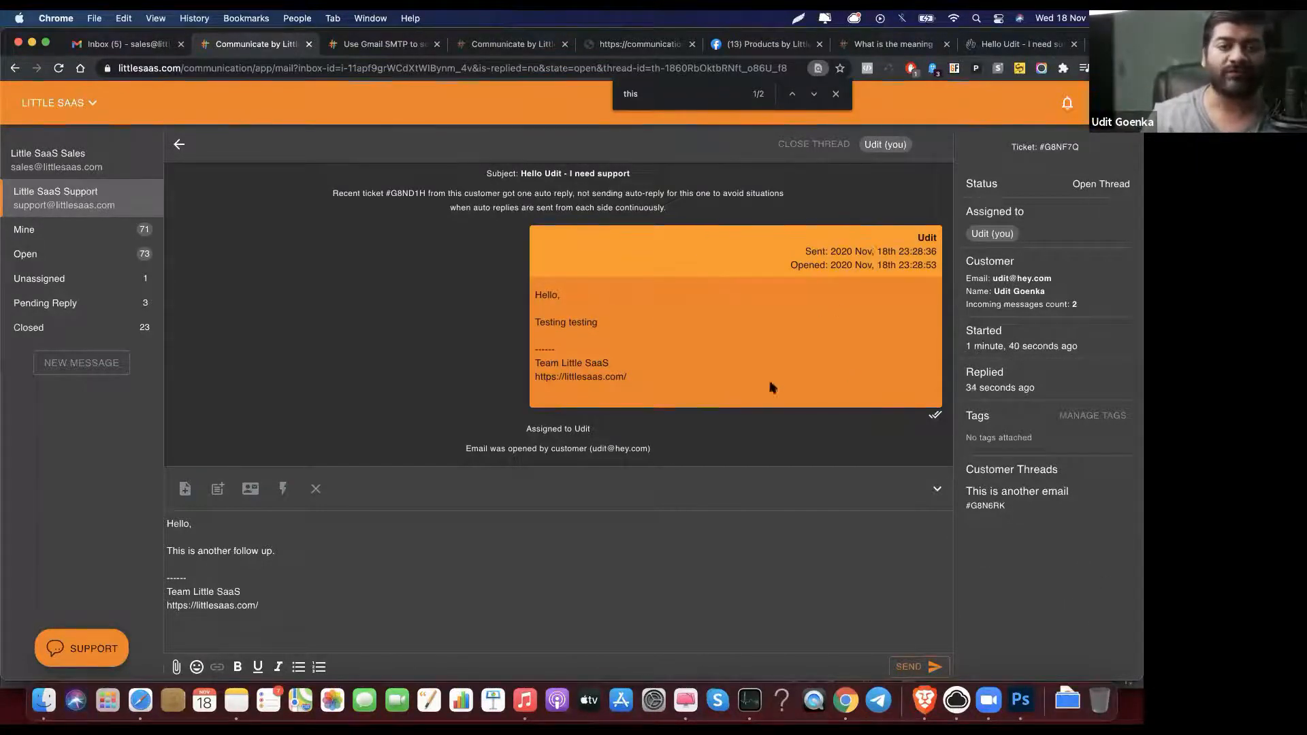
{"action": "scroll", "coordinate": [859, 277], "scroll_direction": "up", "scroll_amount": 3}
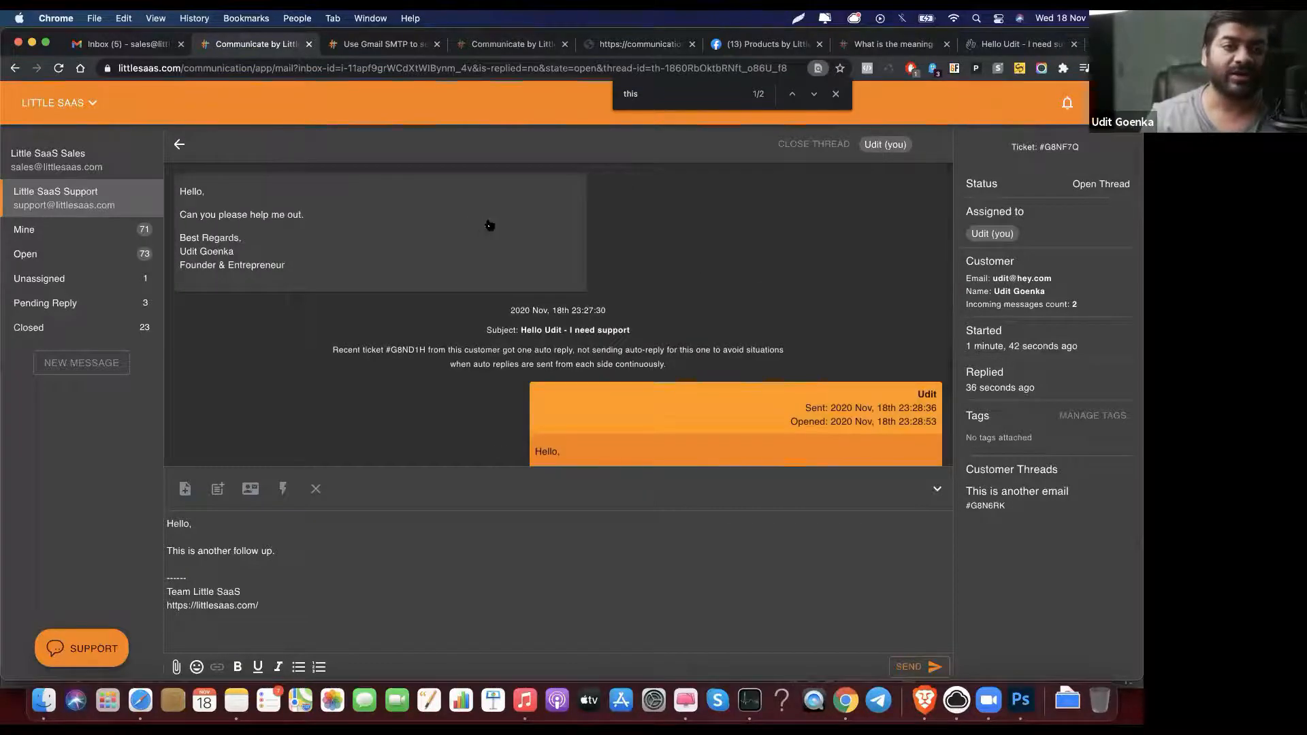
{"action": "scroll", "coordinate": [488, 224], "scroll_direction": "up", "scroll_amount": 1}
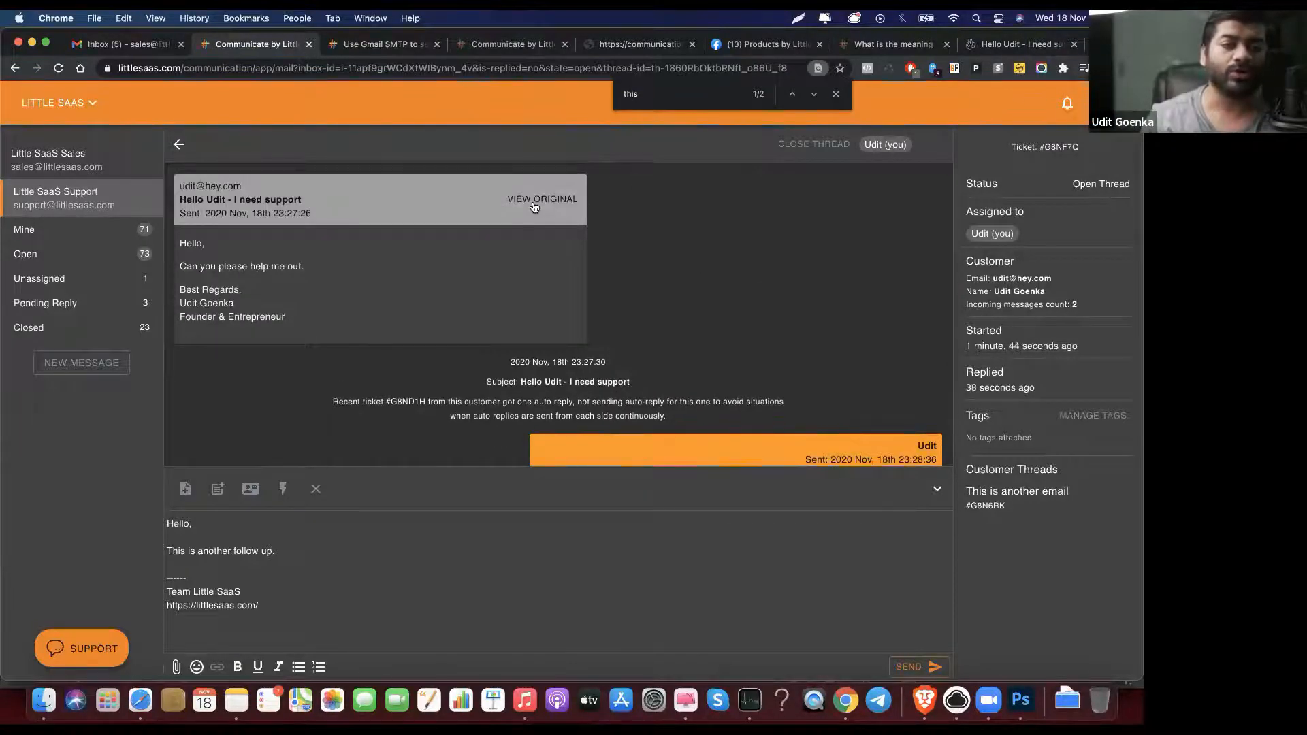
{"action": "left_click", "coordinate": [534, 199]}
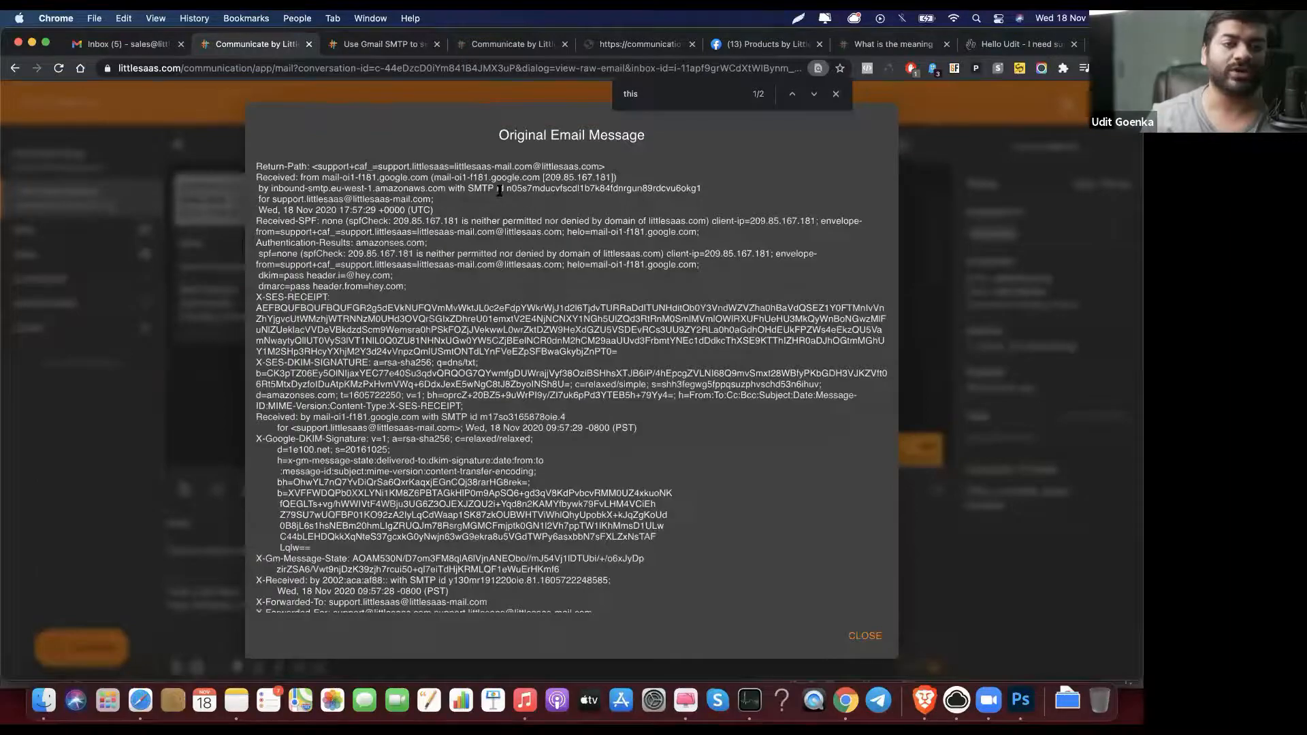
{"action": "scroll", "coordinate": [541, 239], "scroll_direction": "down", "scroll_amount": 6}
{"action": "scroll", "coordinate": [540, 237], "scroll_direction": "down", "scroll_amount": 20}
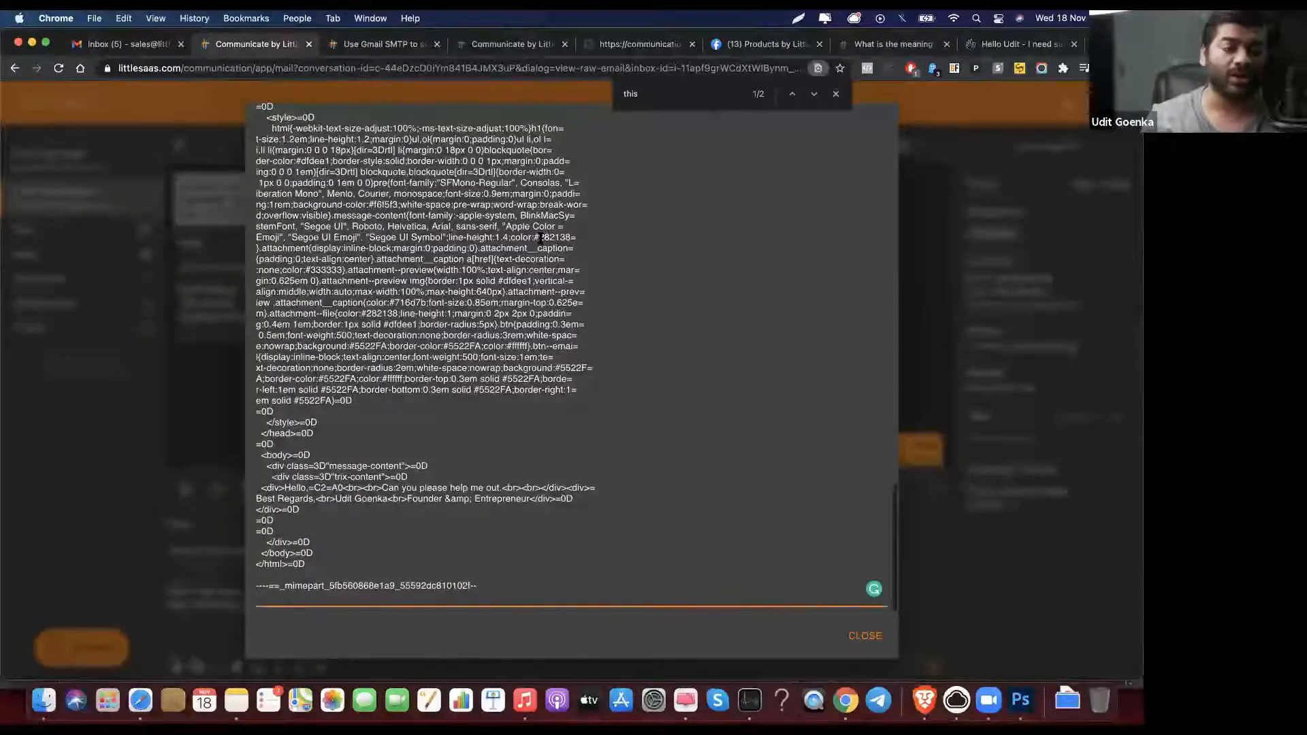
{"action": "scroll", "coordinate": [541, 237], "scroll_direction": "up", "scroll_amount": 20}
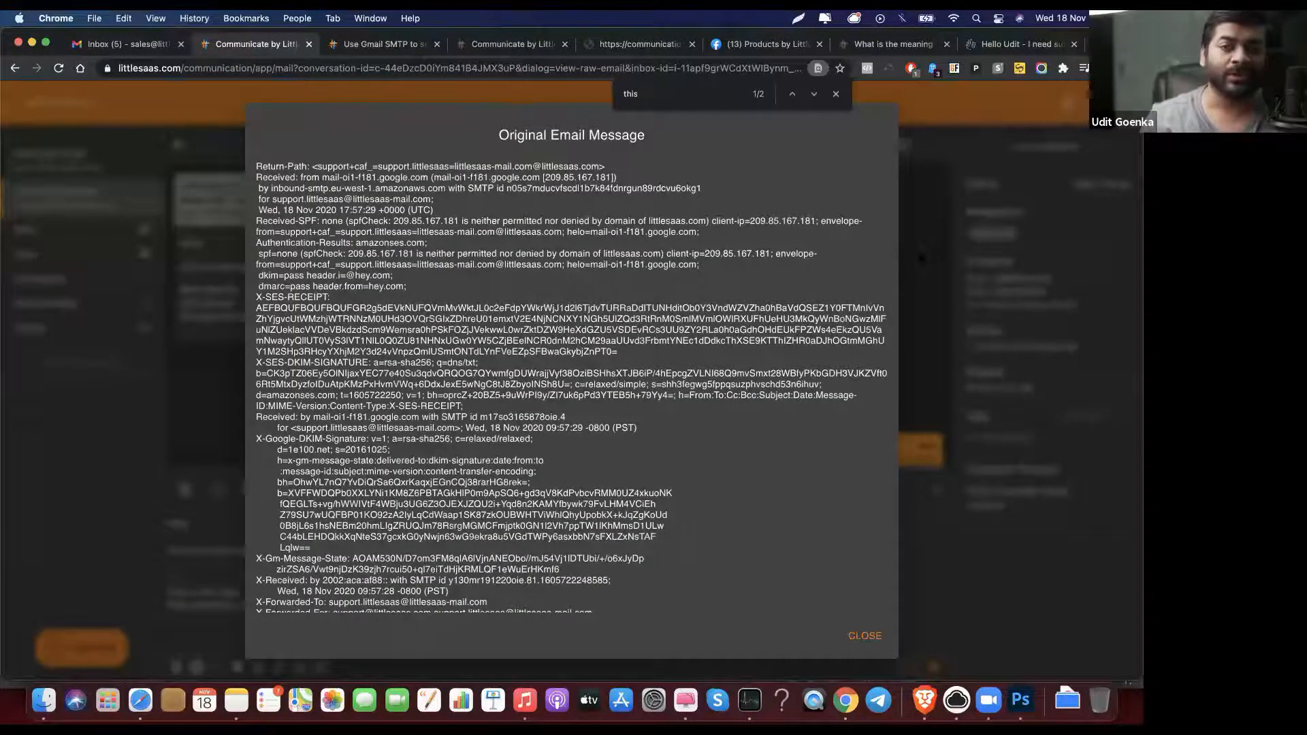
{"action": "key", "text": "Escape"}
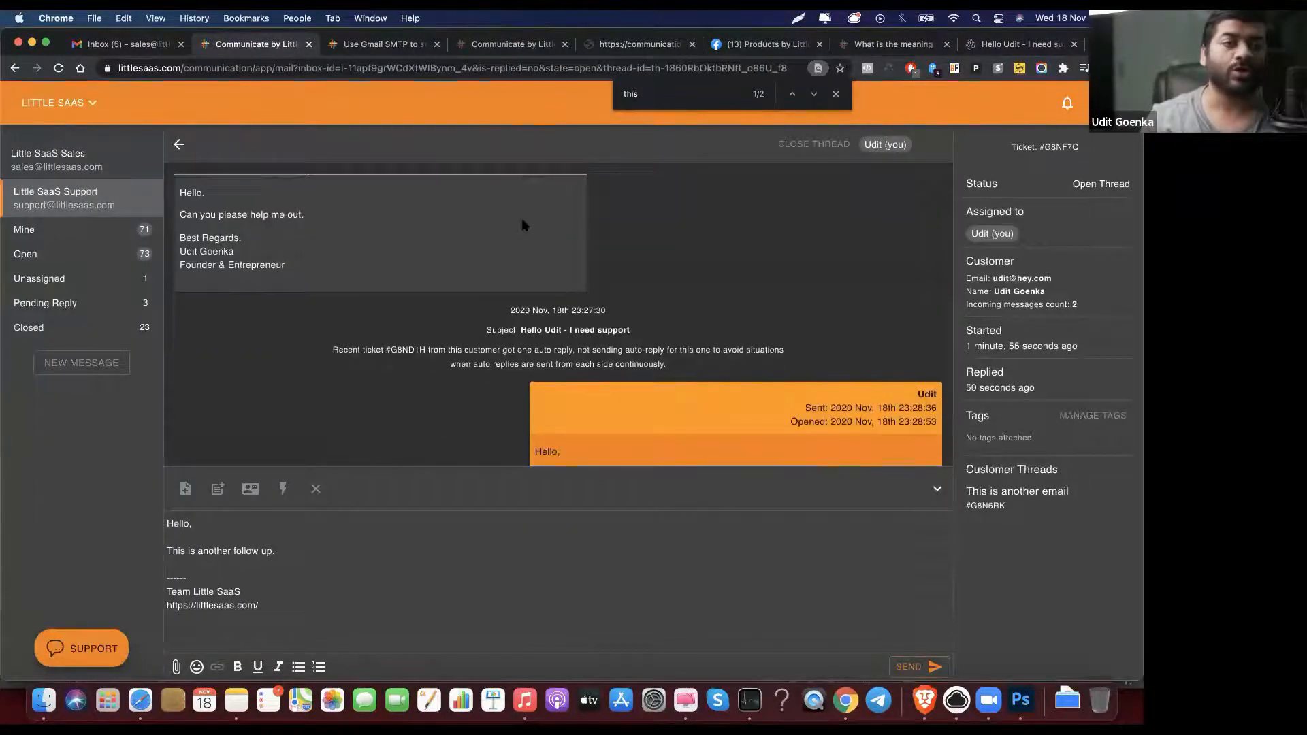
{"action": "scroll", "coordinate": [528, 211], "scroll_direction": "up", "scroll_amount": 2}
{"action": "left_click", "coordinate": [547, 196]}
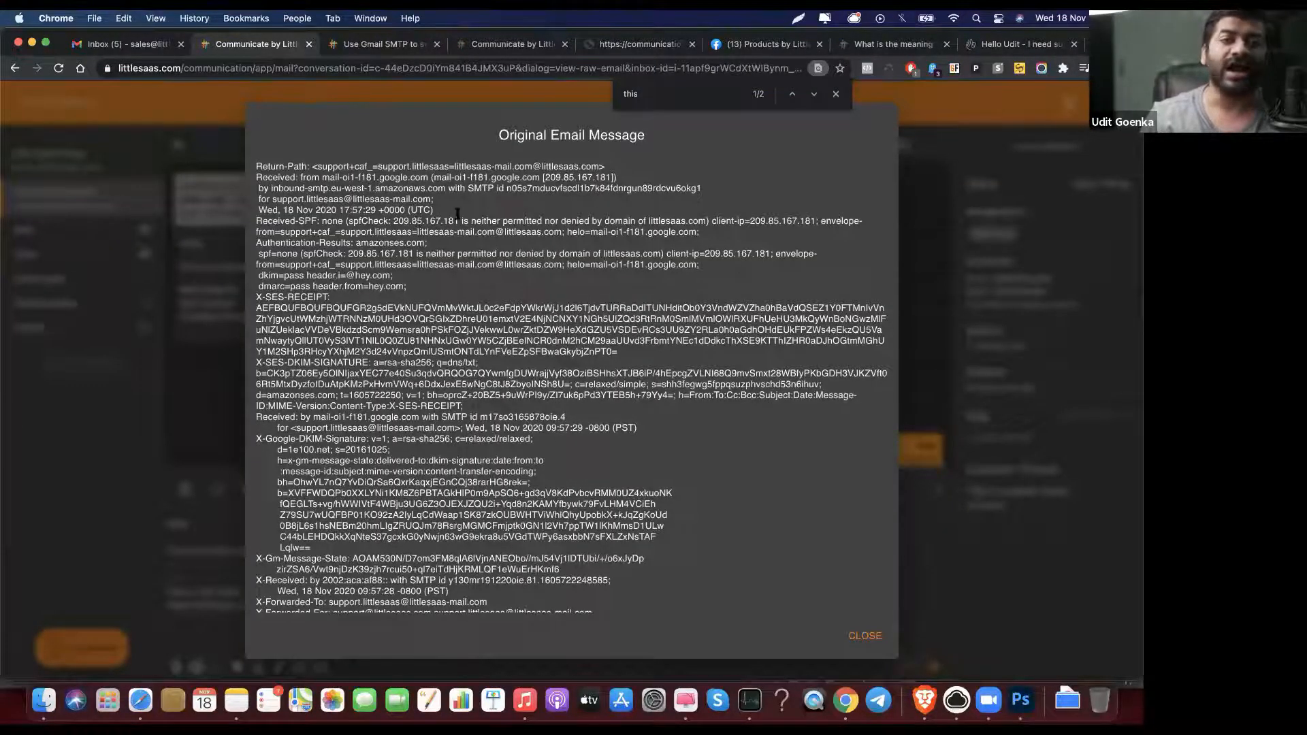
{"action": "scroll", "coordinate": [501, 252], "scroll_direction": "down", "scroll_amount": 1}
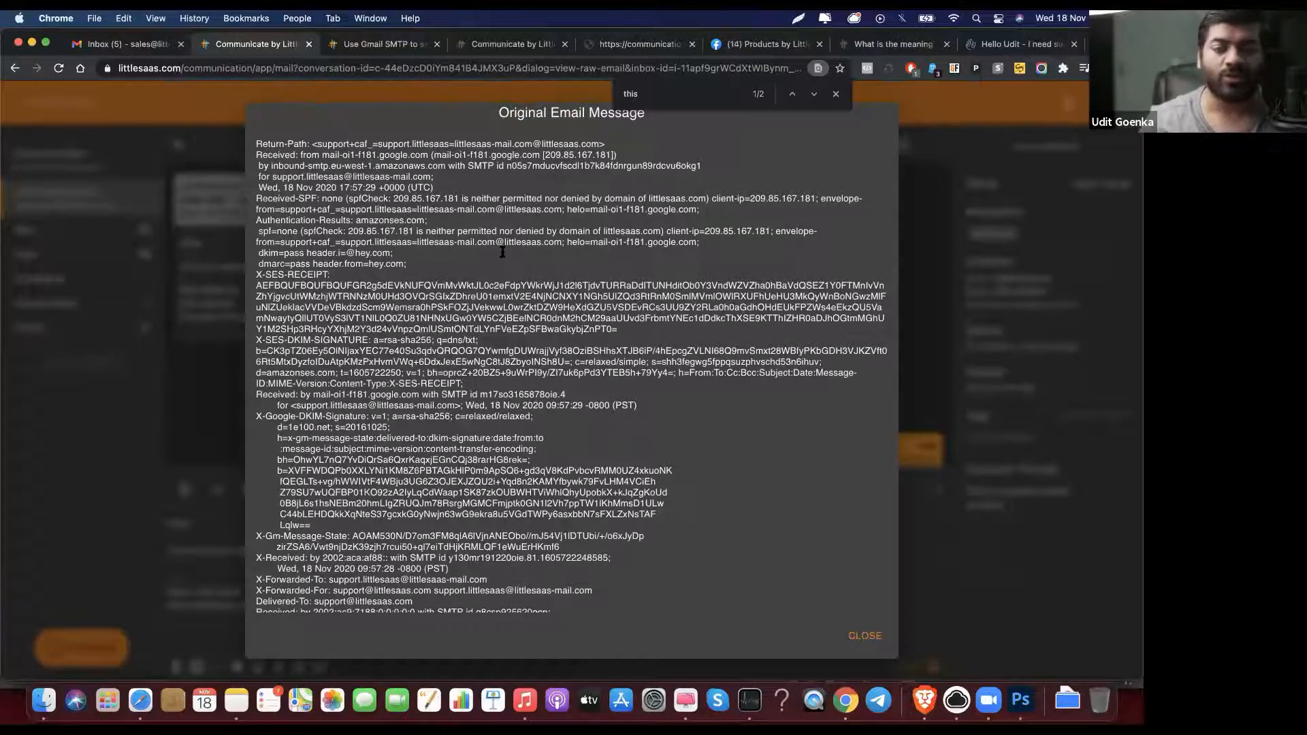
{"action": "left_click", "coordinate": [923, 235]}
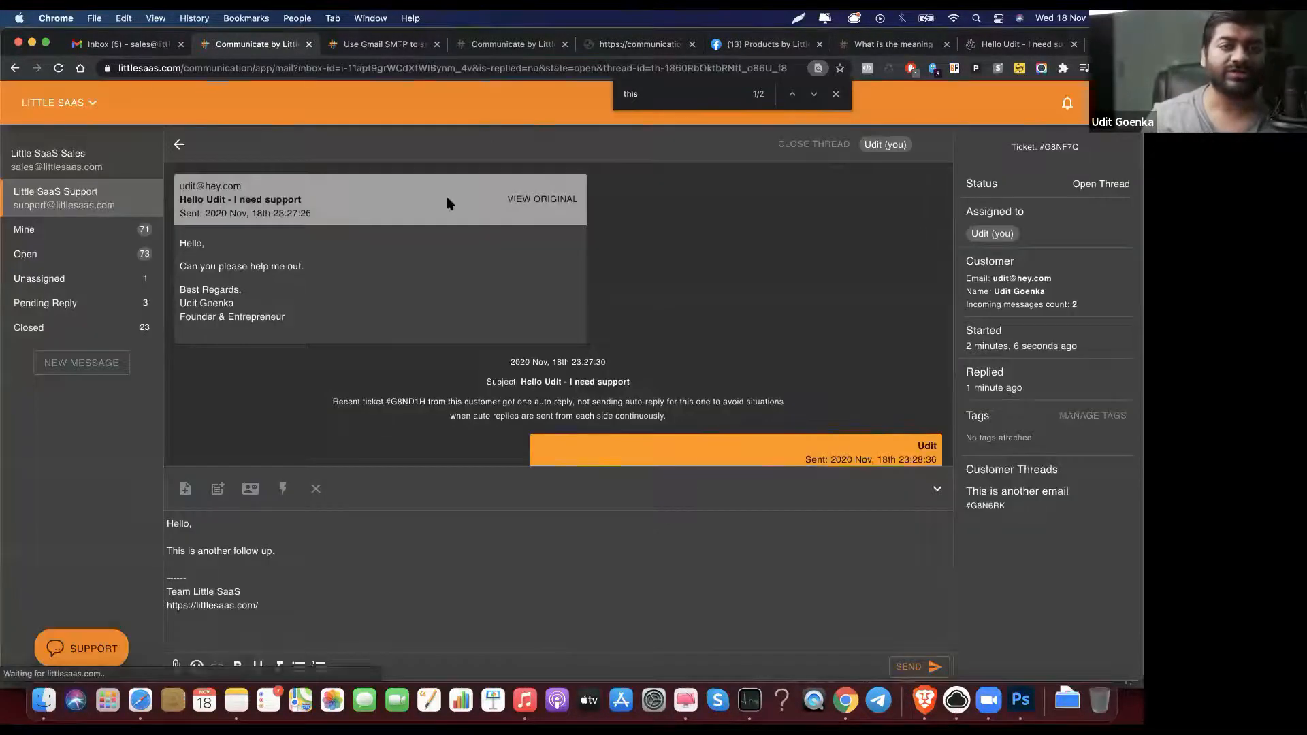
{"action": "scroll", "coordinate": [457, 256], "scroll_direction": "down", "scroll_amount": 2}
{"action": "left_click", "coordinate": [489, 203]}
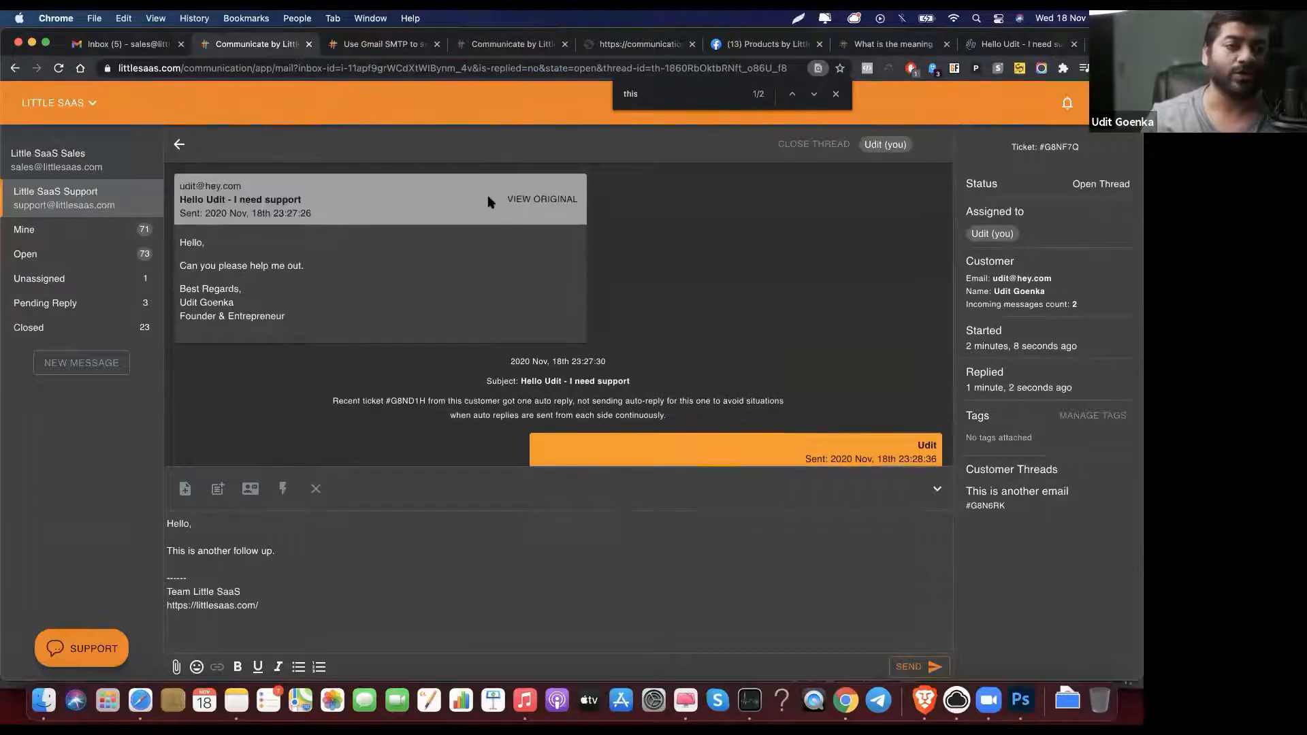
{"action": "left_click", "coordinate": [509, 248]}
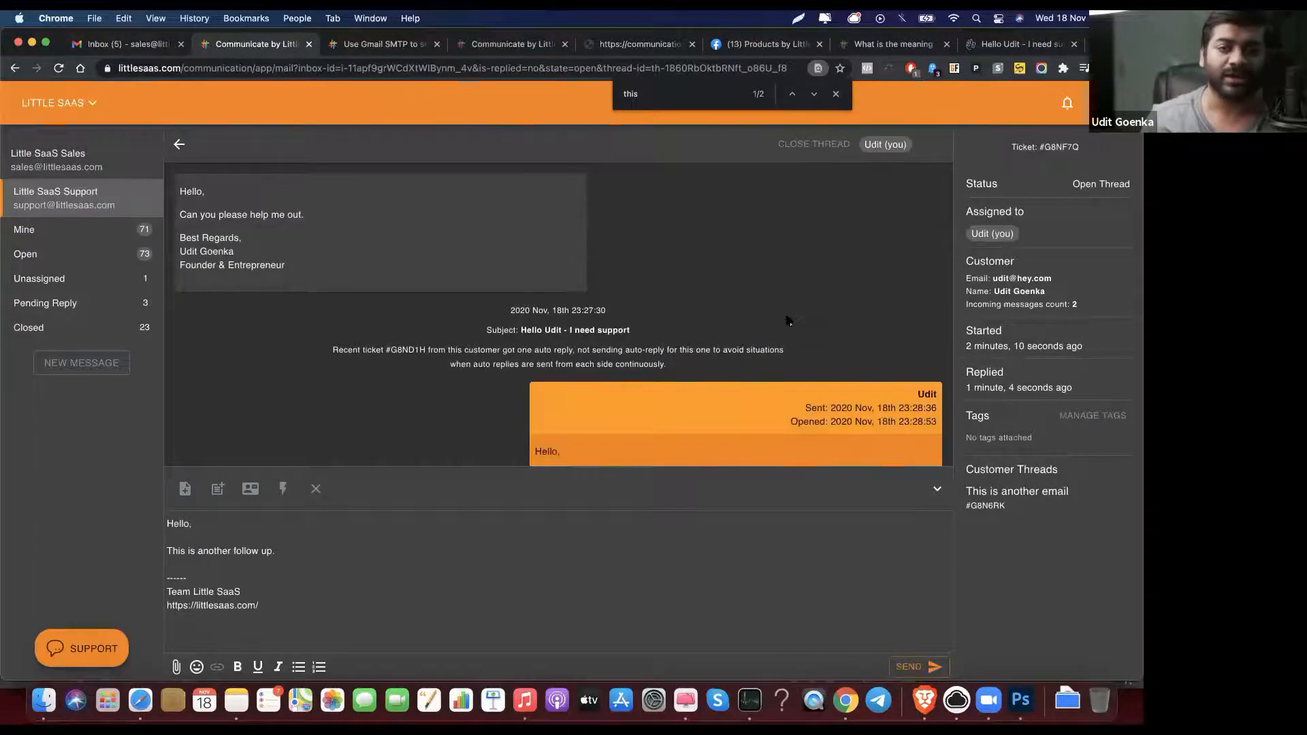
{"action": "scroll", "coordinate": [787, 316], "scroll_direction": "down", "scroll_amount": 5}
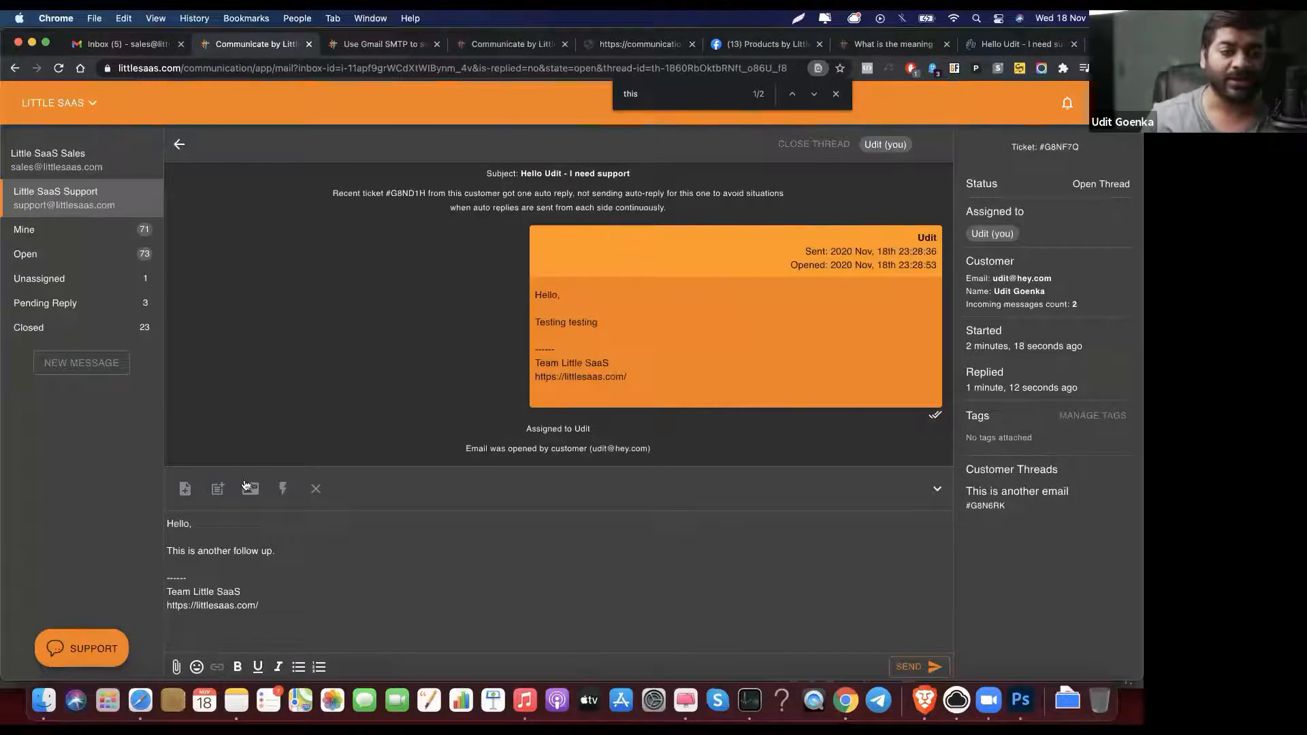
Step: Save the internal note 'Notes!' on ticket #G8NF7Q, then bring up the canned replies list
{"action": "left_click", "coordinate": [184, 489]}
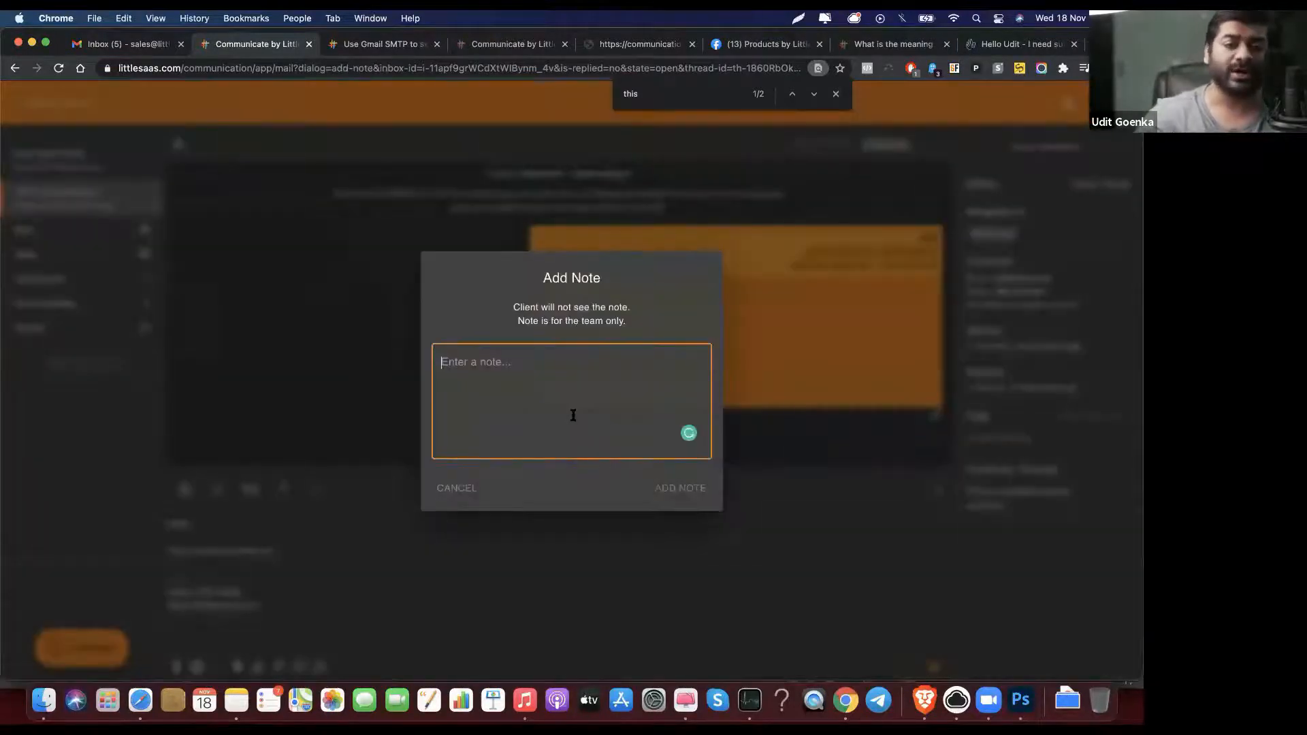
{"action": "type", "text": "Notes!"}
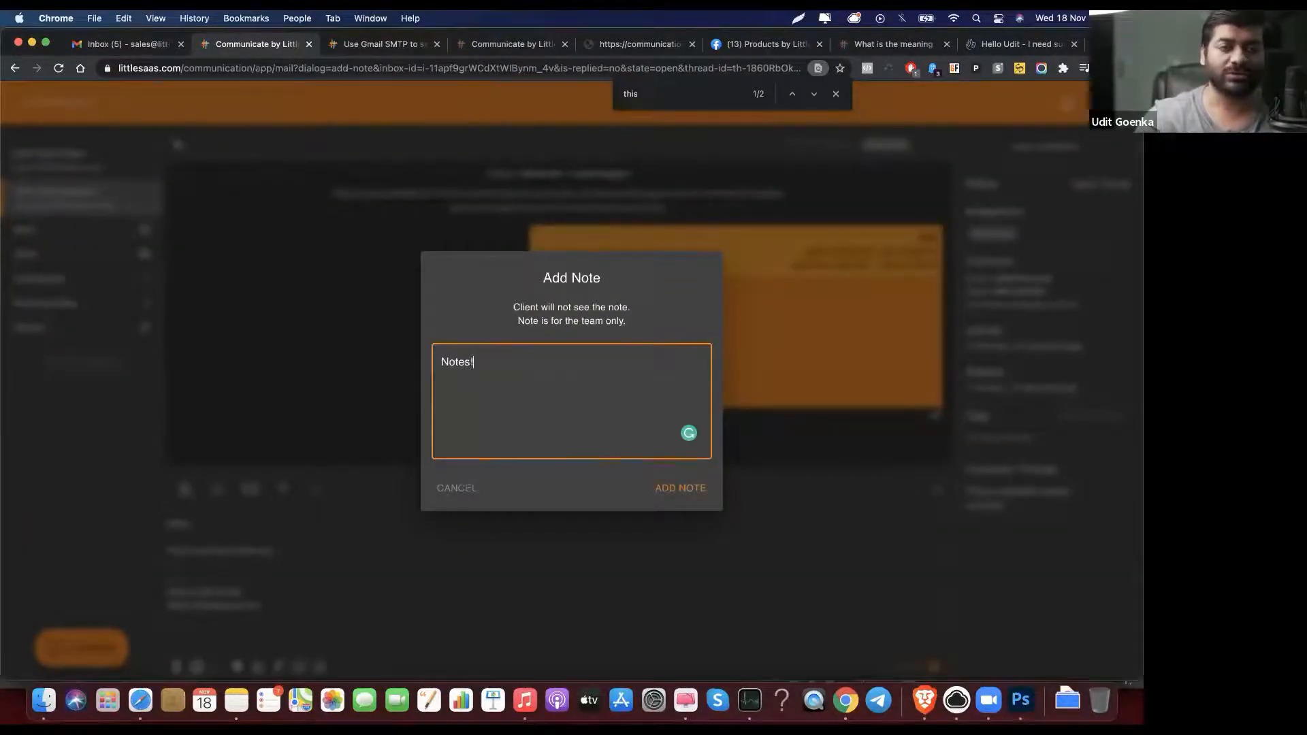
{"action": "left_click", "coordinate": [680, 489]}
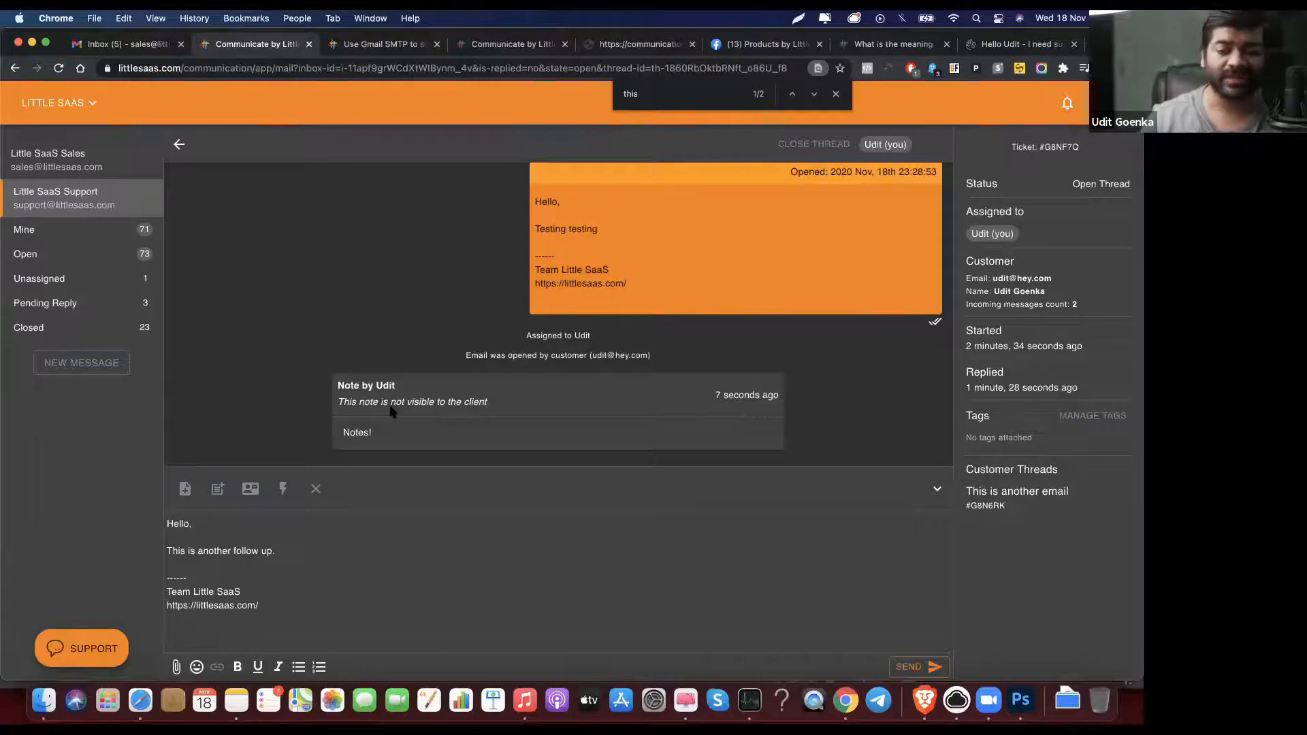
{"action": "left_click", "coordinate": [217, 489]}
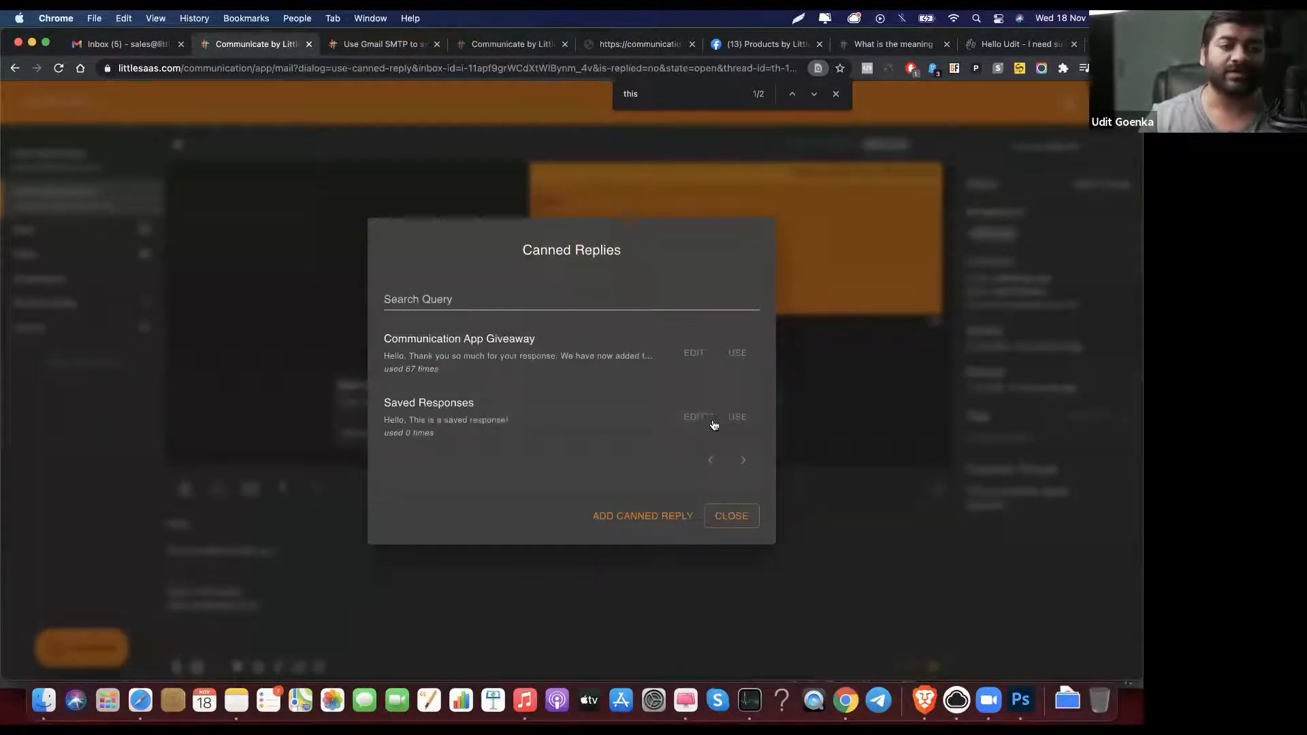
Step: Insert the saved response 'This is a saved response!' into the draft and check the Cc/Bcc settings unchanged
{"action": "left_click", "coordinate": [738, 420]}
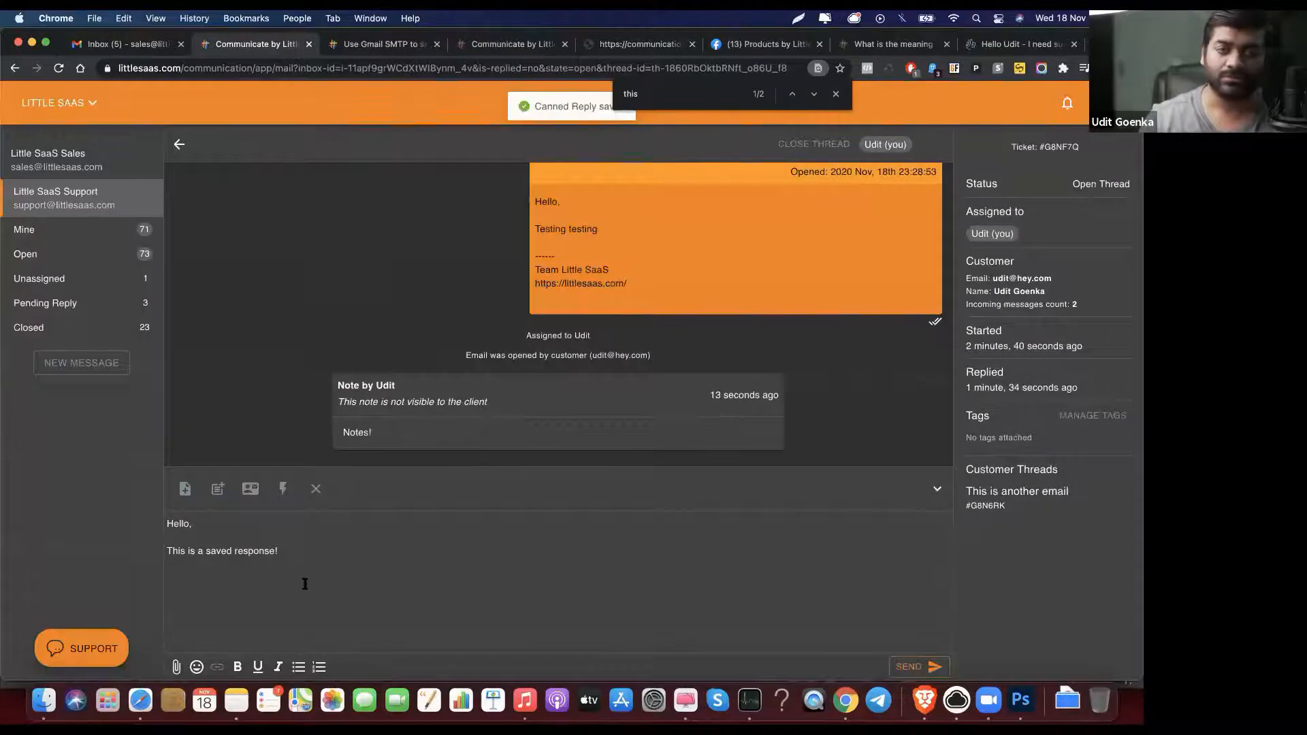
{"action": "left_click", "coordinate": [242, 494]}
{"action": "left_click", "coordinate": [504, 362]}
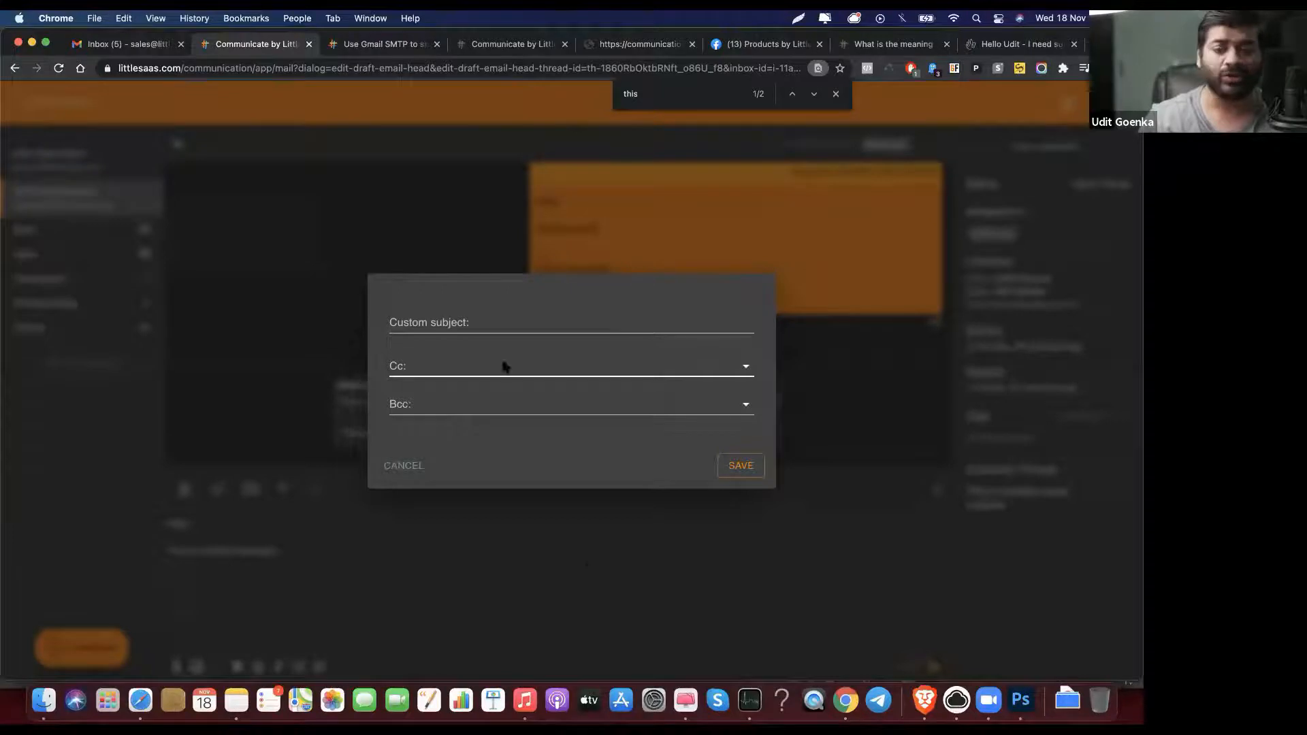
{"action": "left_click", "coordinate": [589, 573]}
Step: Check the empty workflows list, then open the LITTLE SAAS workspace menu
{"action": "left_click", "coordinate": [286, 492]}
{"action": "left_click", "coordinate": [684, 439]}
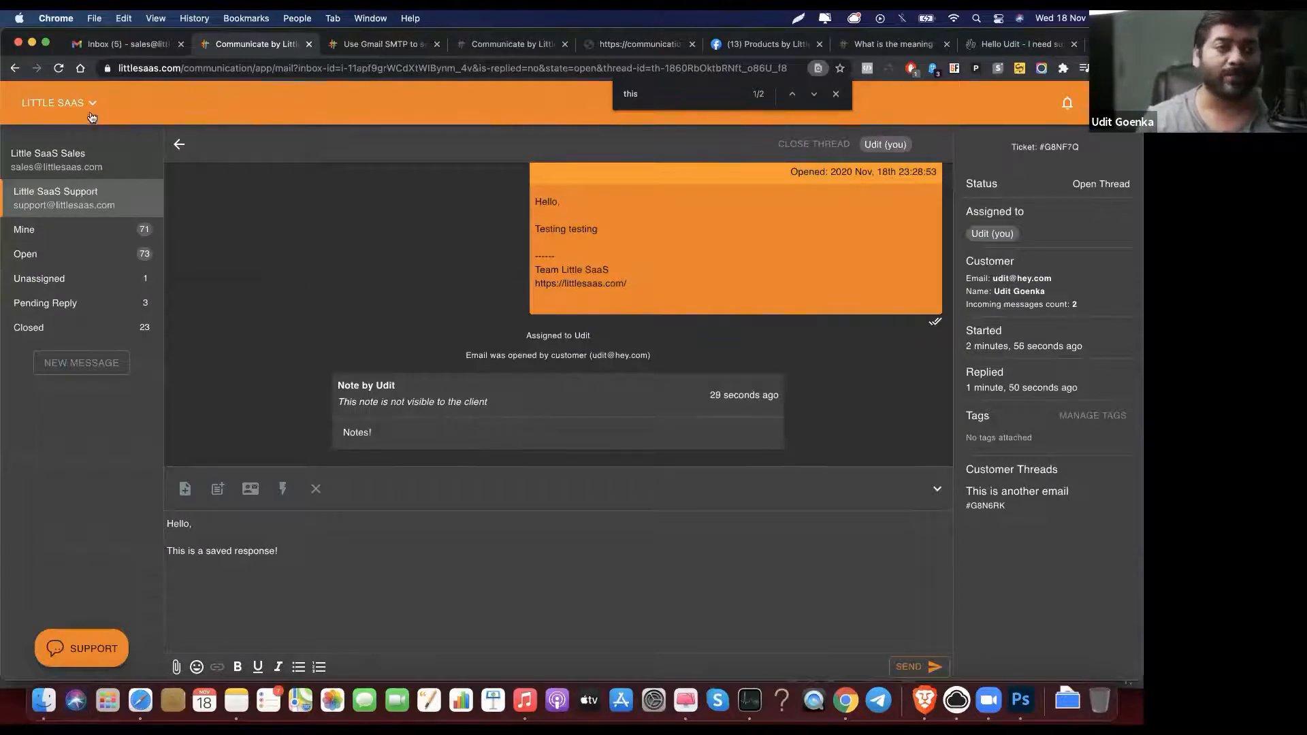
{"action": "left_click", "coordinate": [89, 109]}
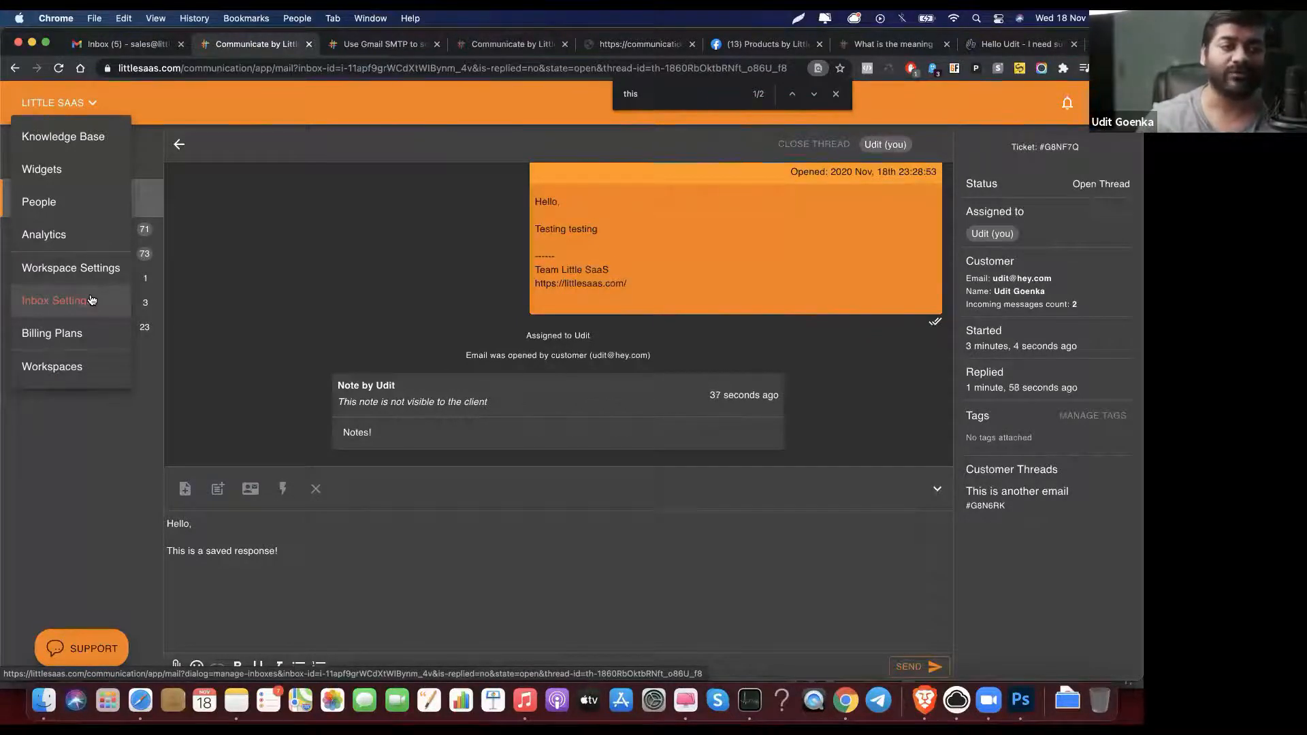
Step: Go to the Automation section of the workspace settings
{"action": "left_click", "coordinate": [92, 301]}
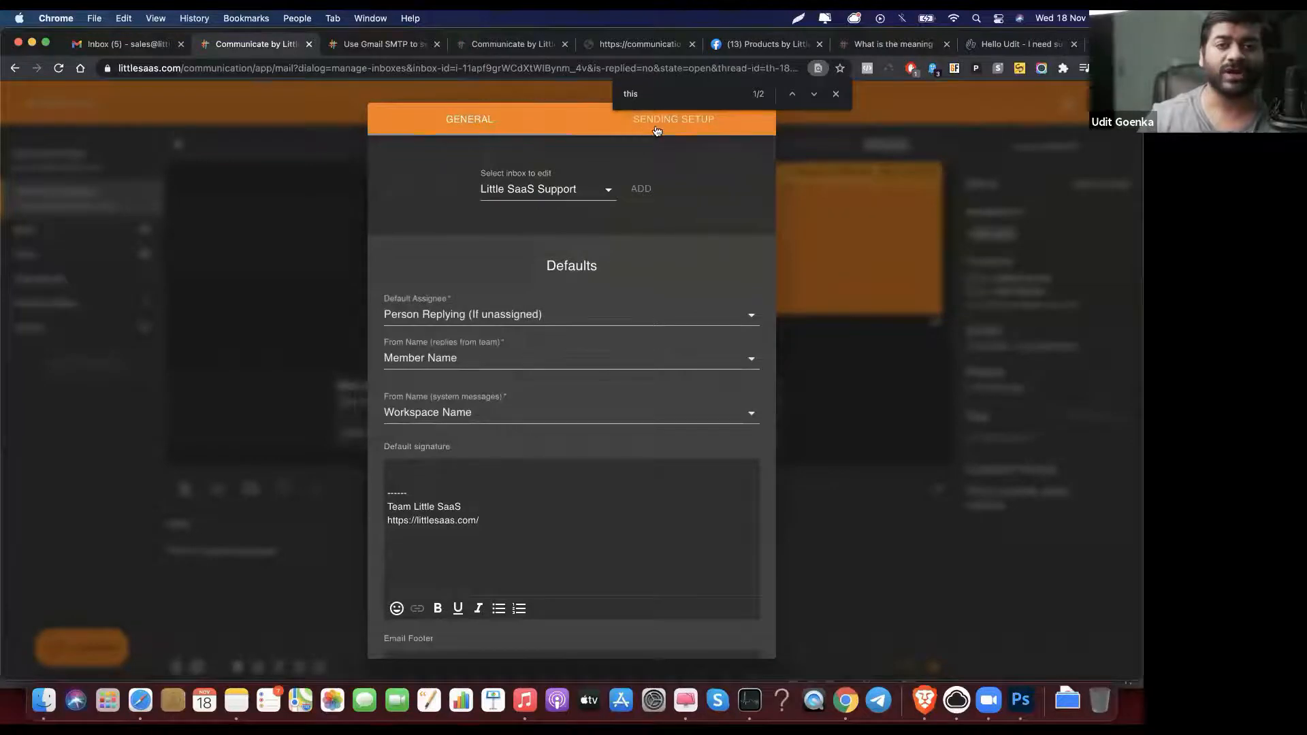
{"action": "left_click", "coordinate": [246, 234]}
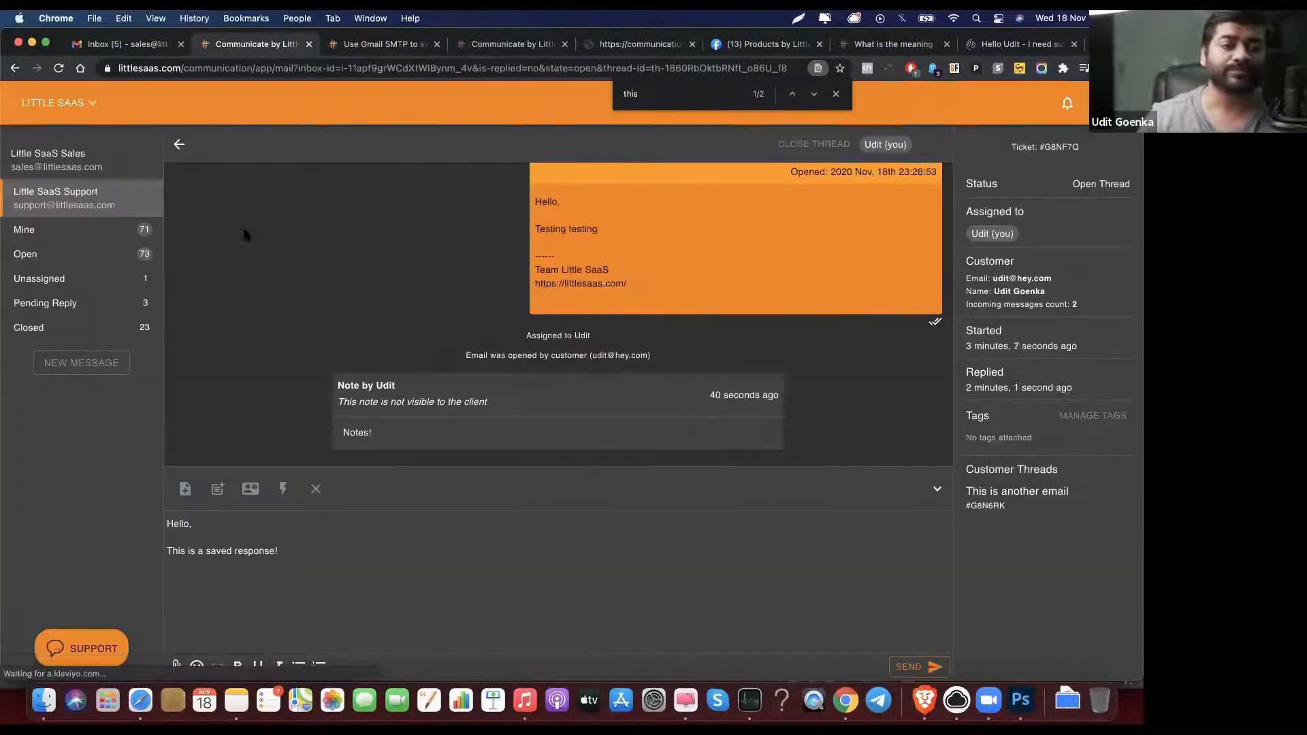
{"action": "left_click", "coordinate": [86, 104]}
{"action": "left_click", "coordinate": [116, 265]}
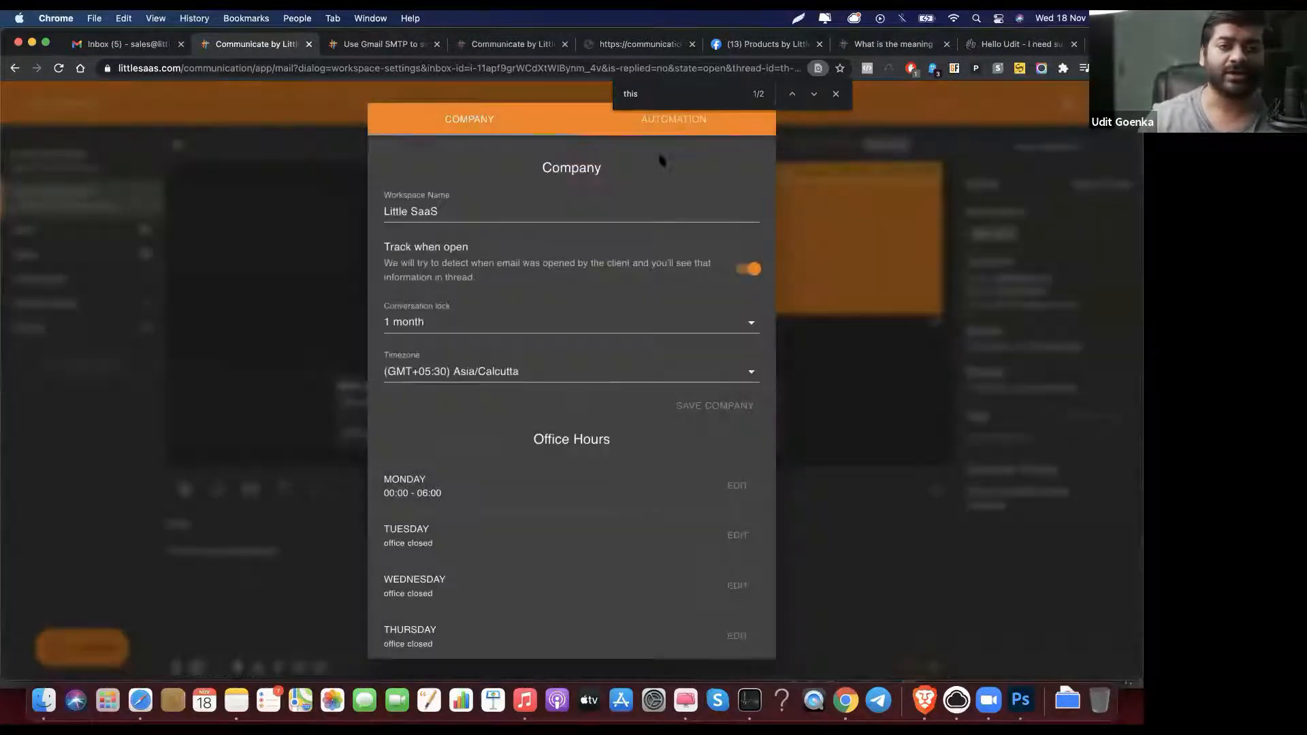
{"action": "left_click", "coordinate": [668, 129]}
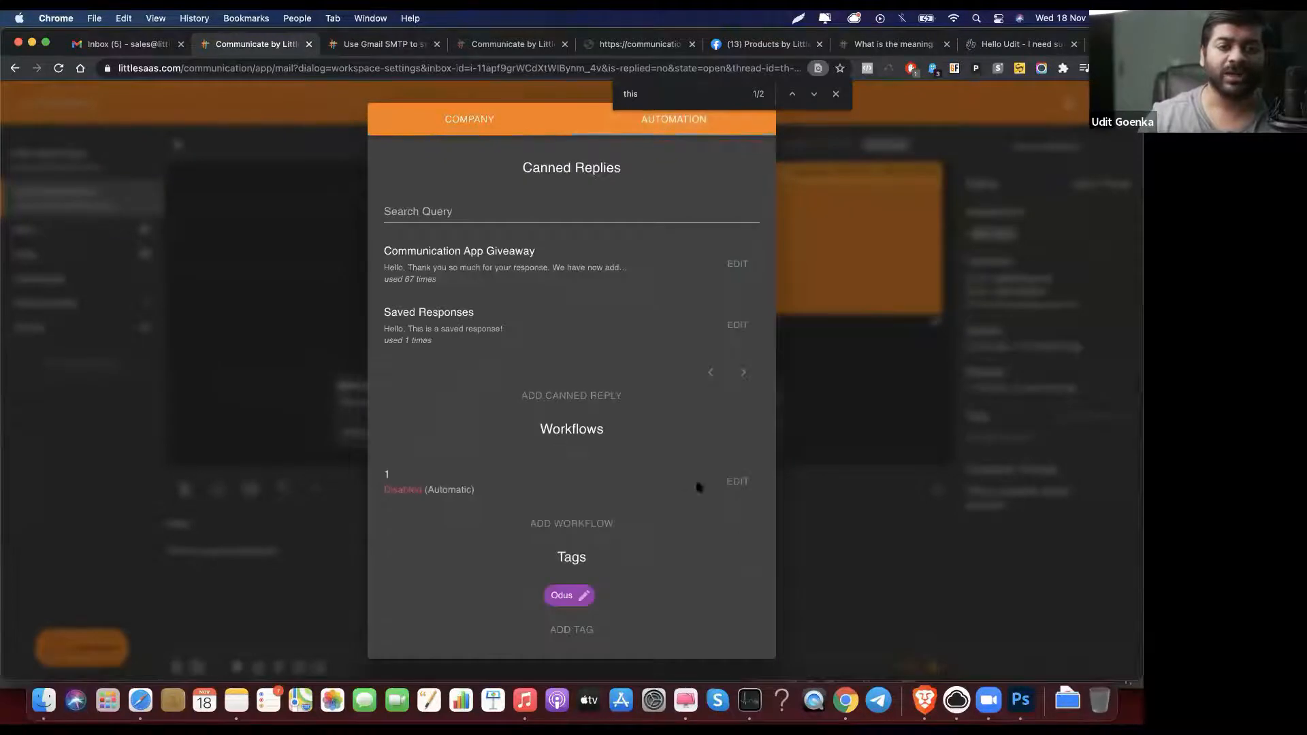
Step: Create a manual 'Move to Sales' workflow whose action moves threads to the Little SaaS Sales inbox
{"action": "left_click", "coordinate": [575, 524]}
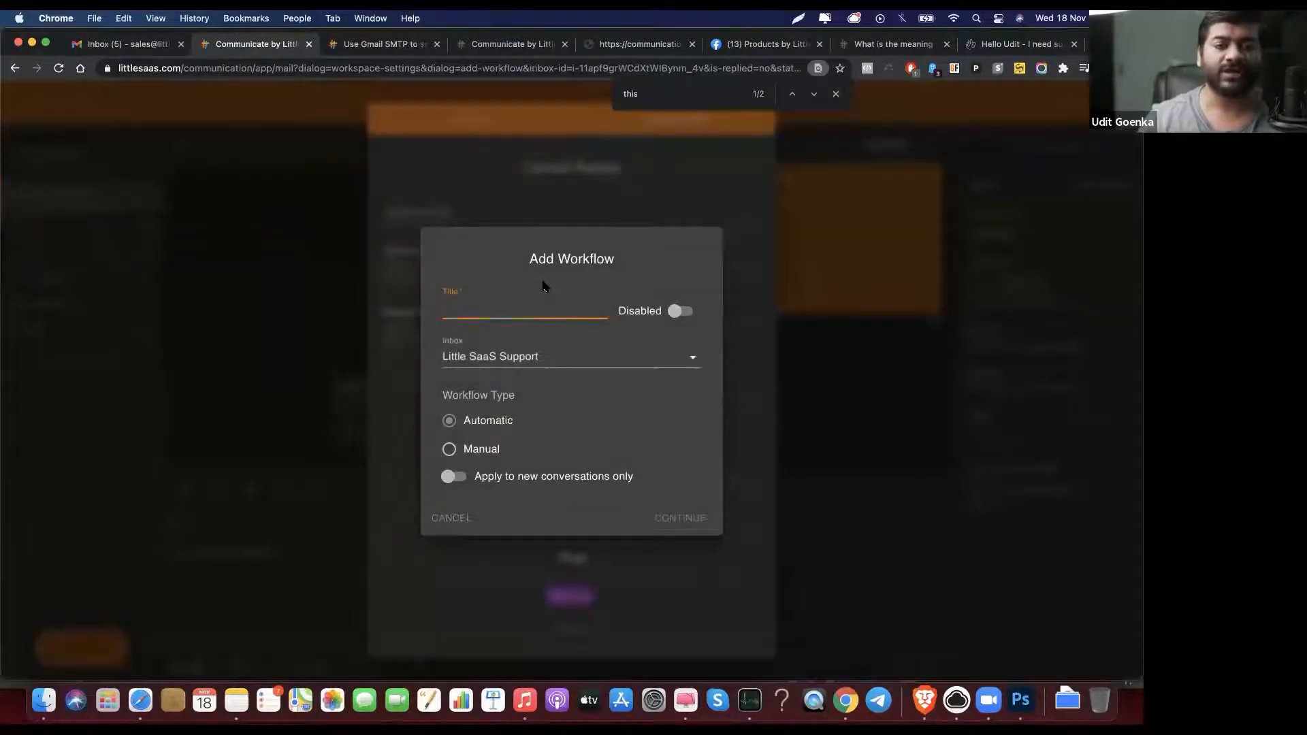
{"action": "type", "text": "Move to Sales"}
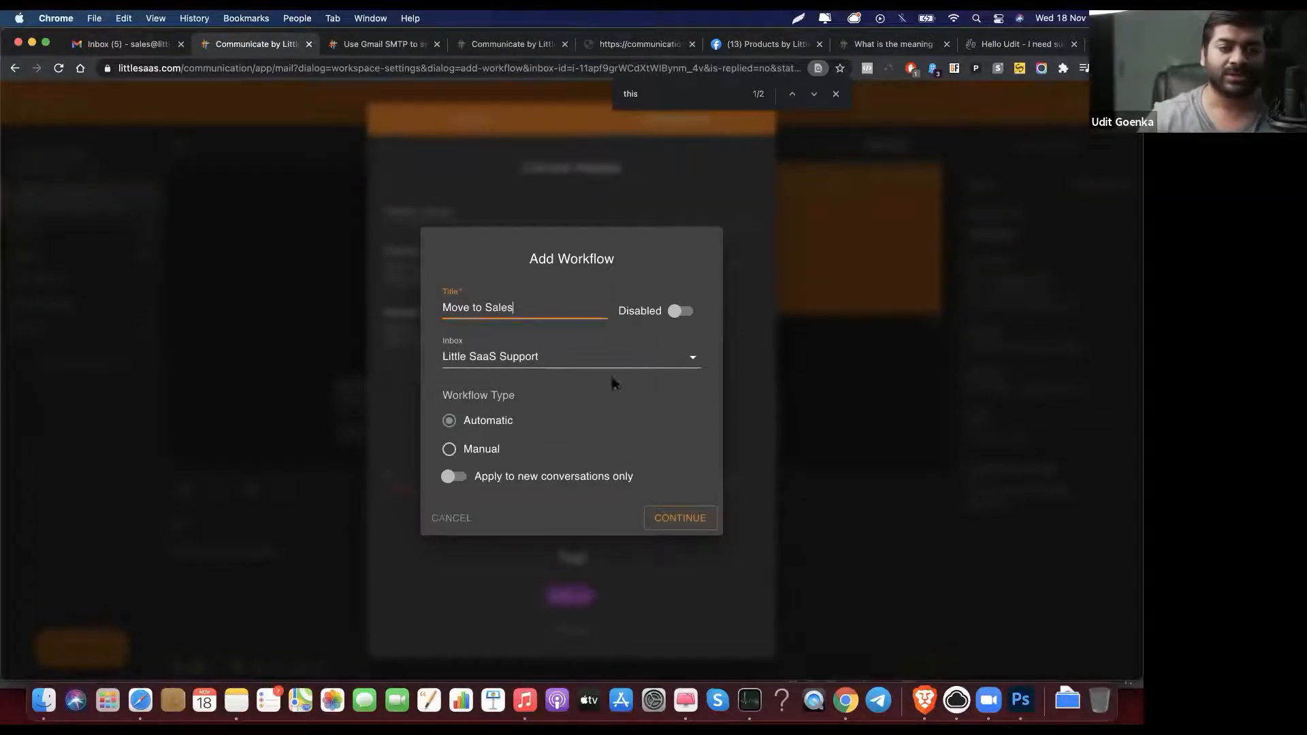
{"action": "left_click", "coordinate": [483, 450]}
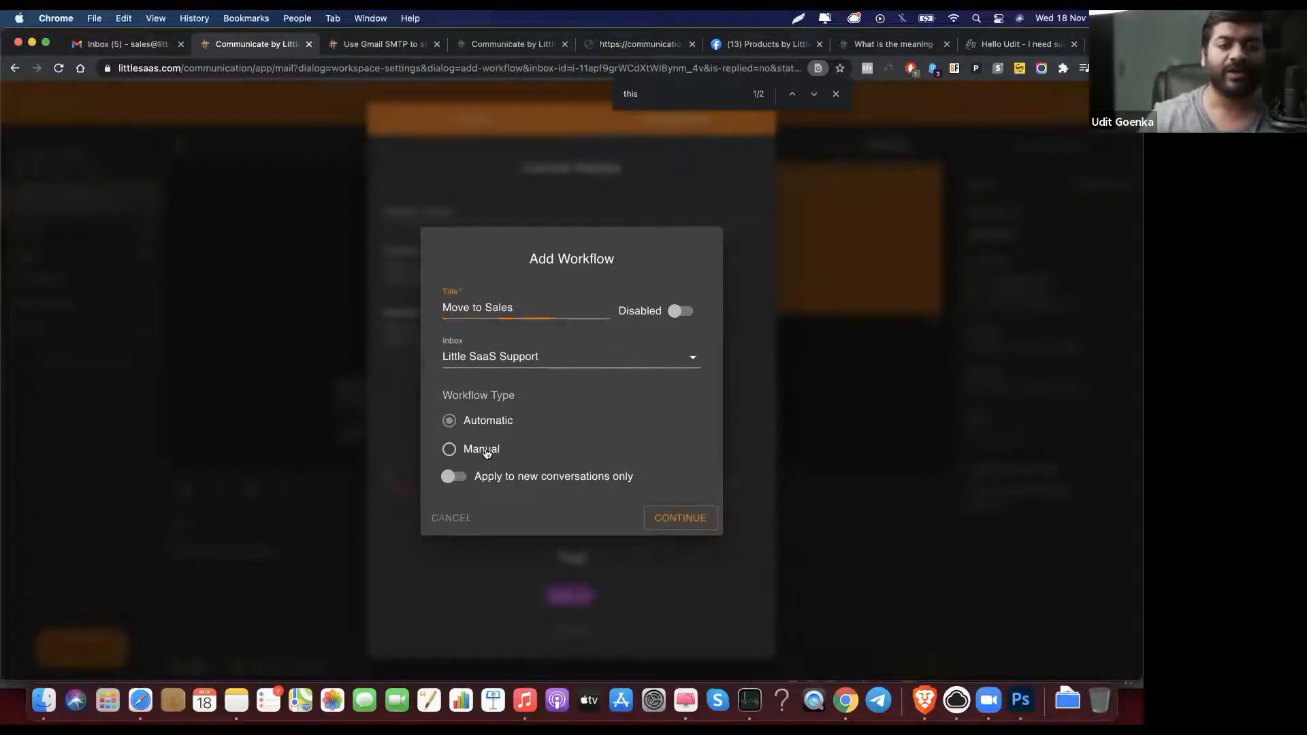
{"action": "left_click", "coordinate": [676, 506]}
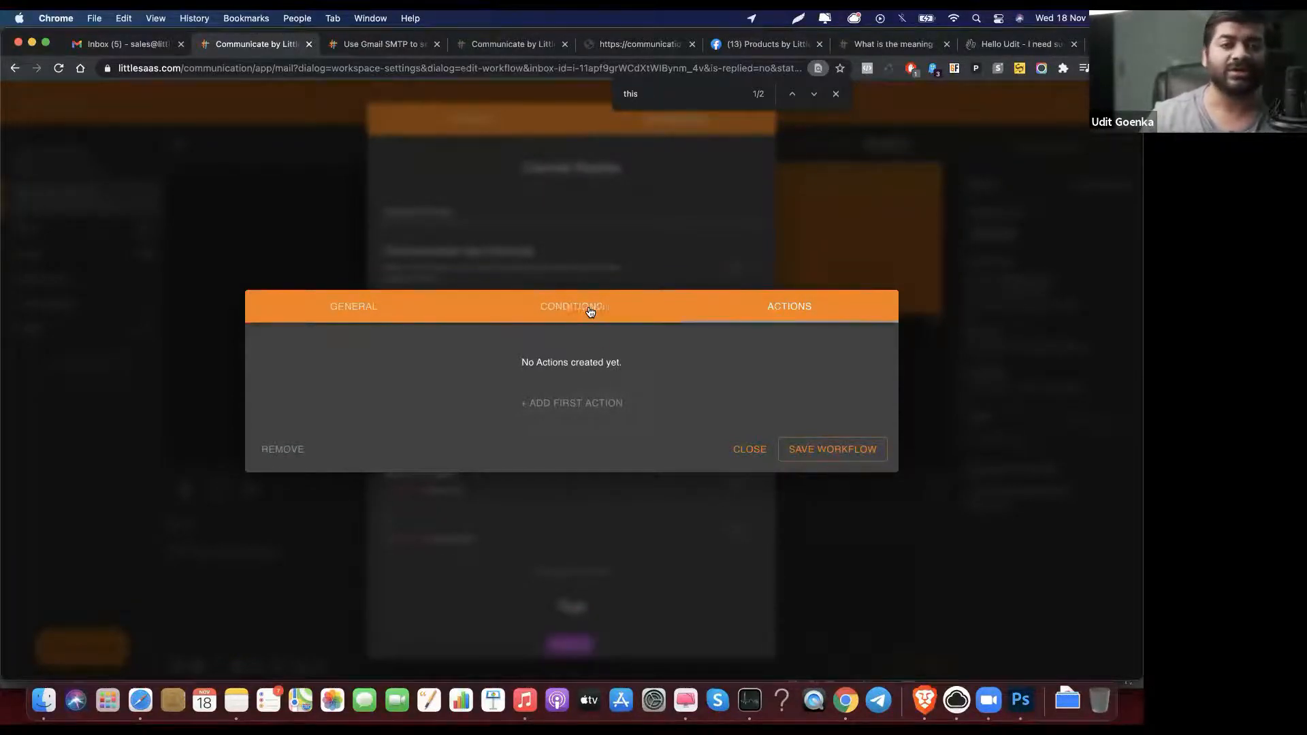
{"action": "left_click", "coordinate": [584, 407]}
{"action": "left_click", "coordinate": [371, 356]}
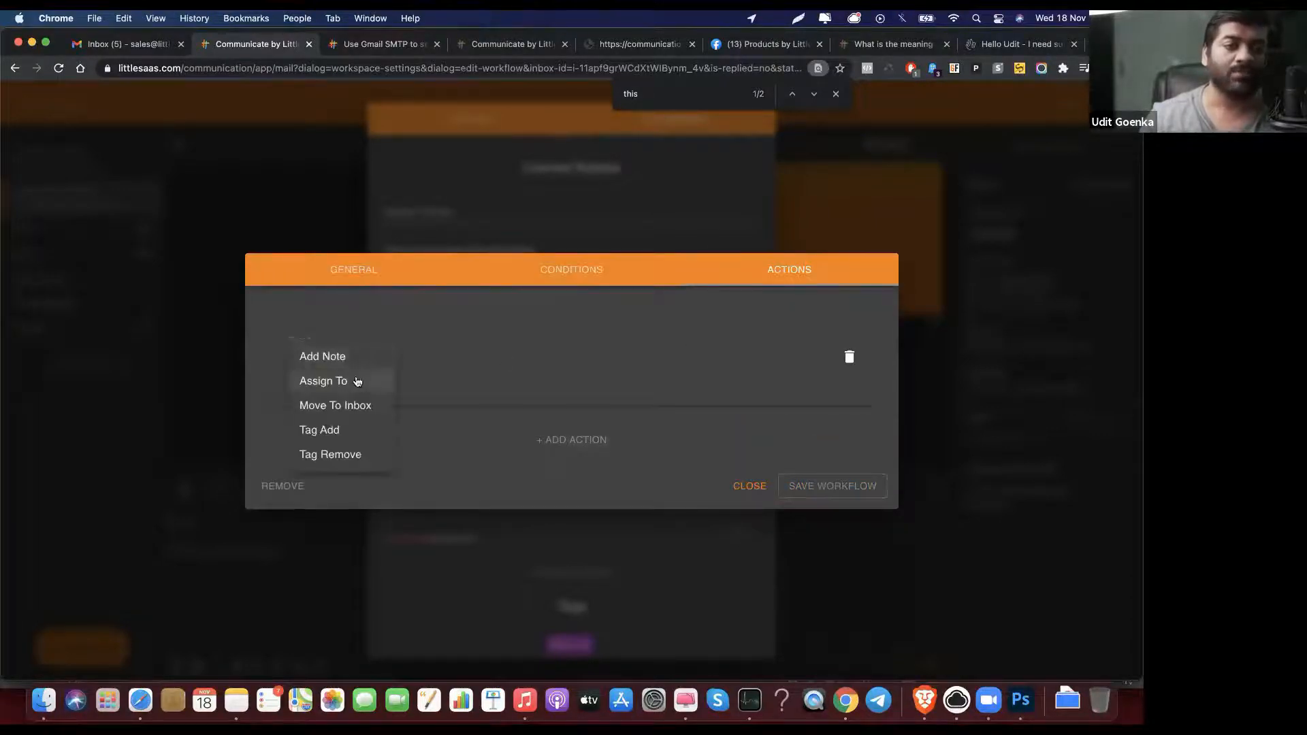
{"action": "left_click", "coordinate": [355, 407]}
{"action": "left_click", "coordinate": [475, 354]}
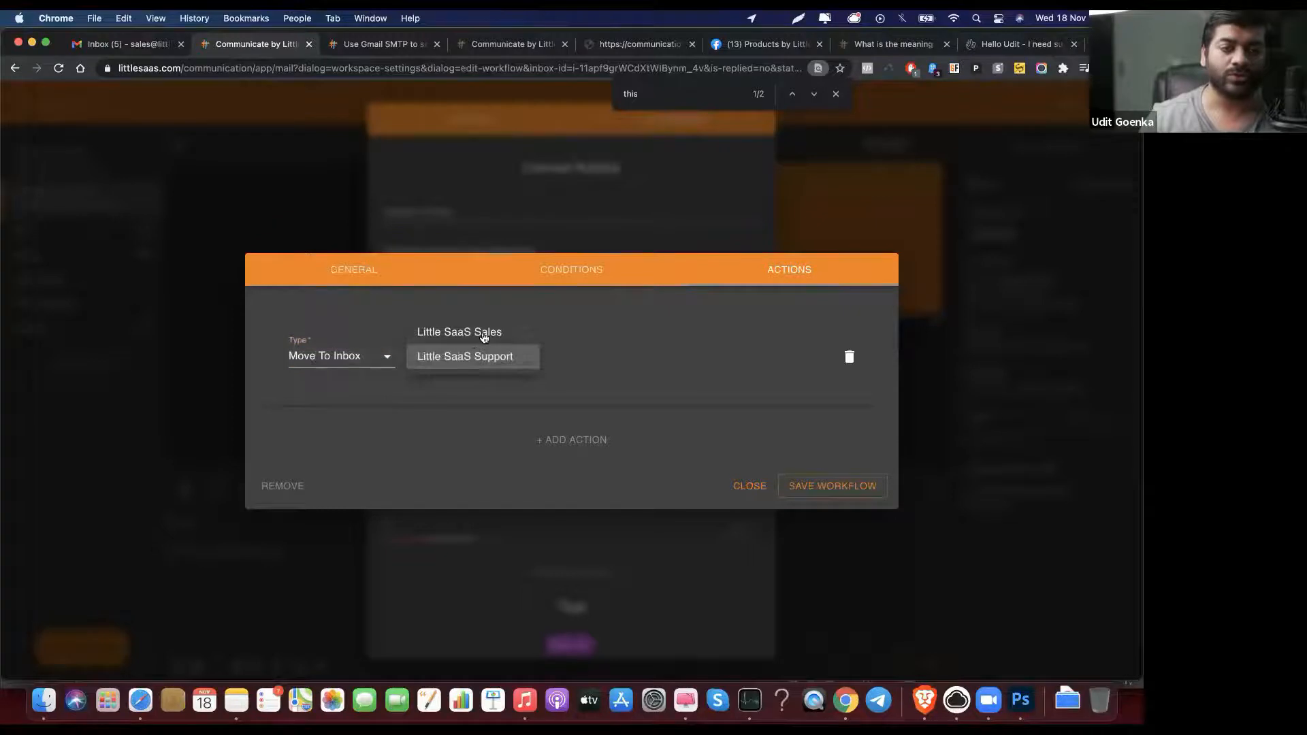
{"action": "left_click", "coordinate": [453, 330]}
Step: Save the Move to Sales workflow and return to the automation settings
{"action": "left_click", "coordinate": [830, 490]}
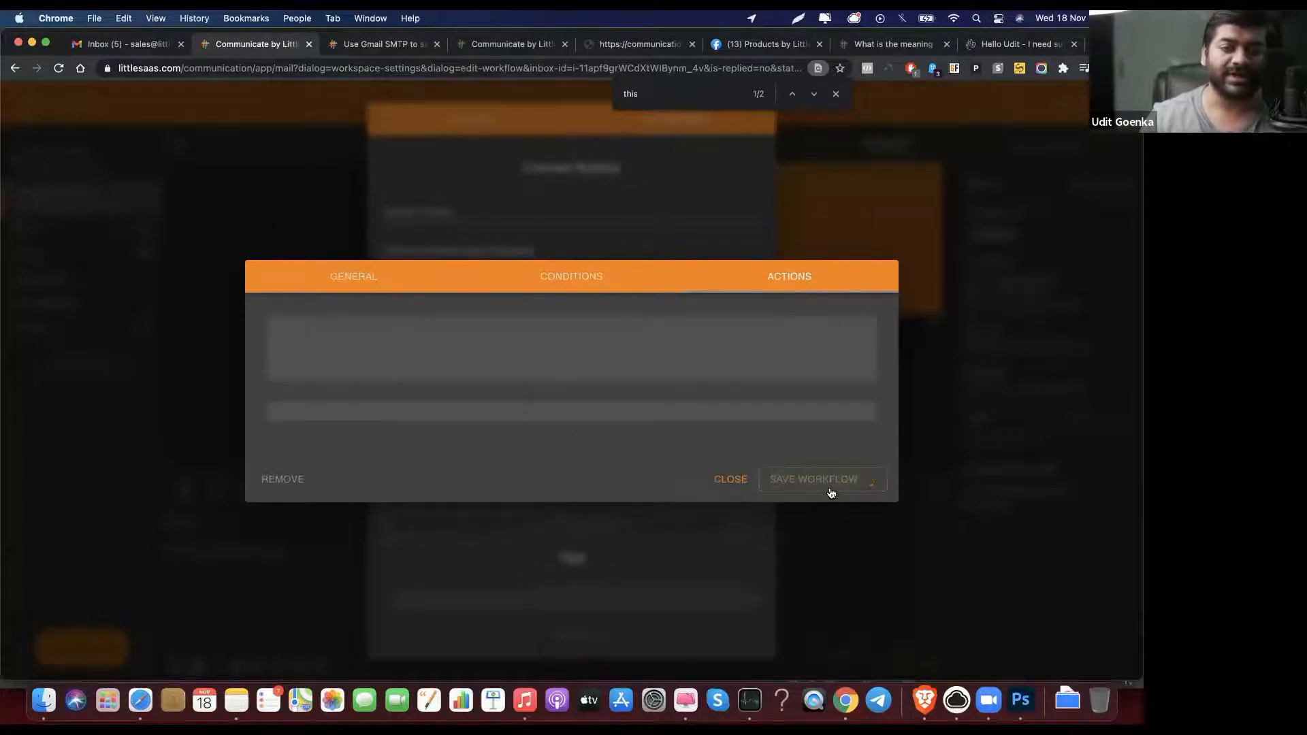
{"action": "left_click", "coordinate": [830, 490]}
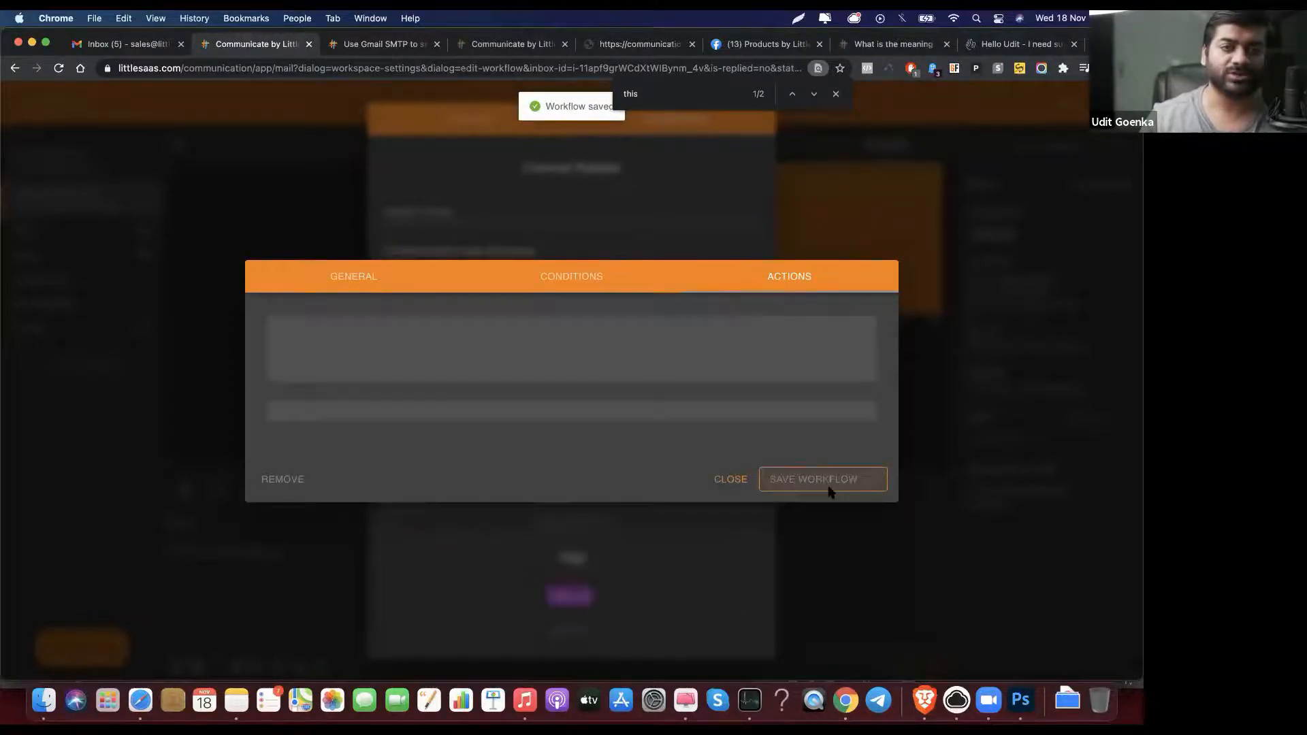
{"action": "left_click", "coordinate": [748, 488]}
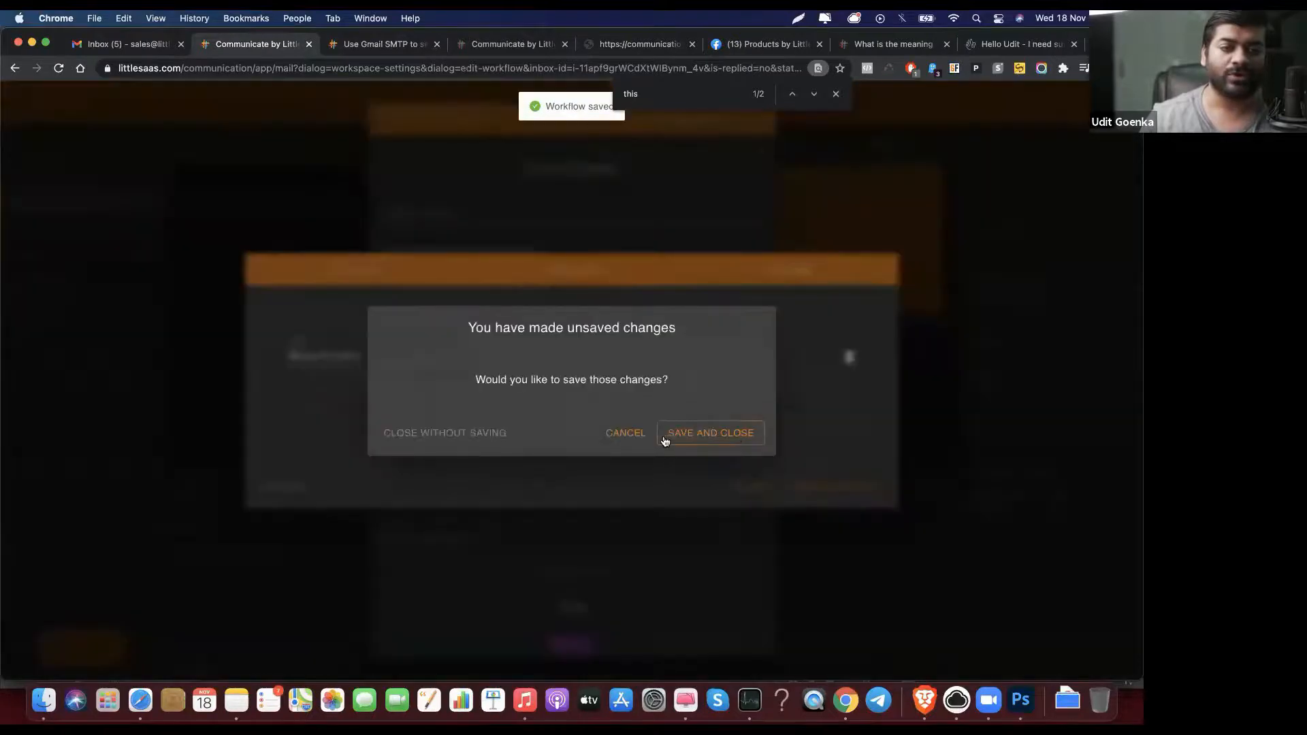
{"action": "left_click", "coordinate": [724, 433]}
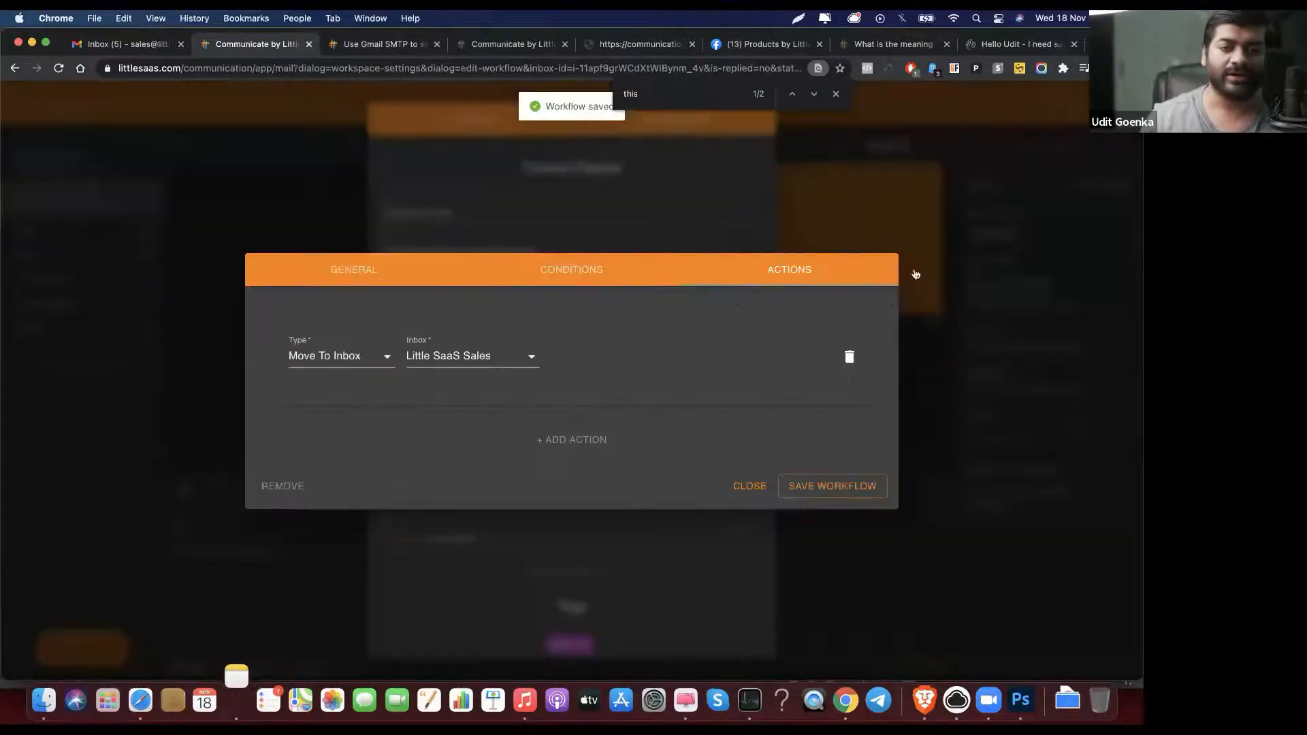
{"action": "left_click", "coordinate": [750, 485]}
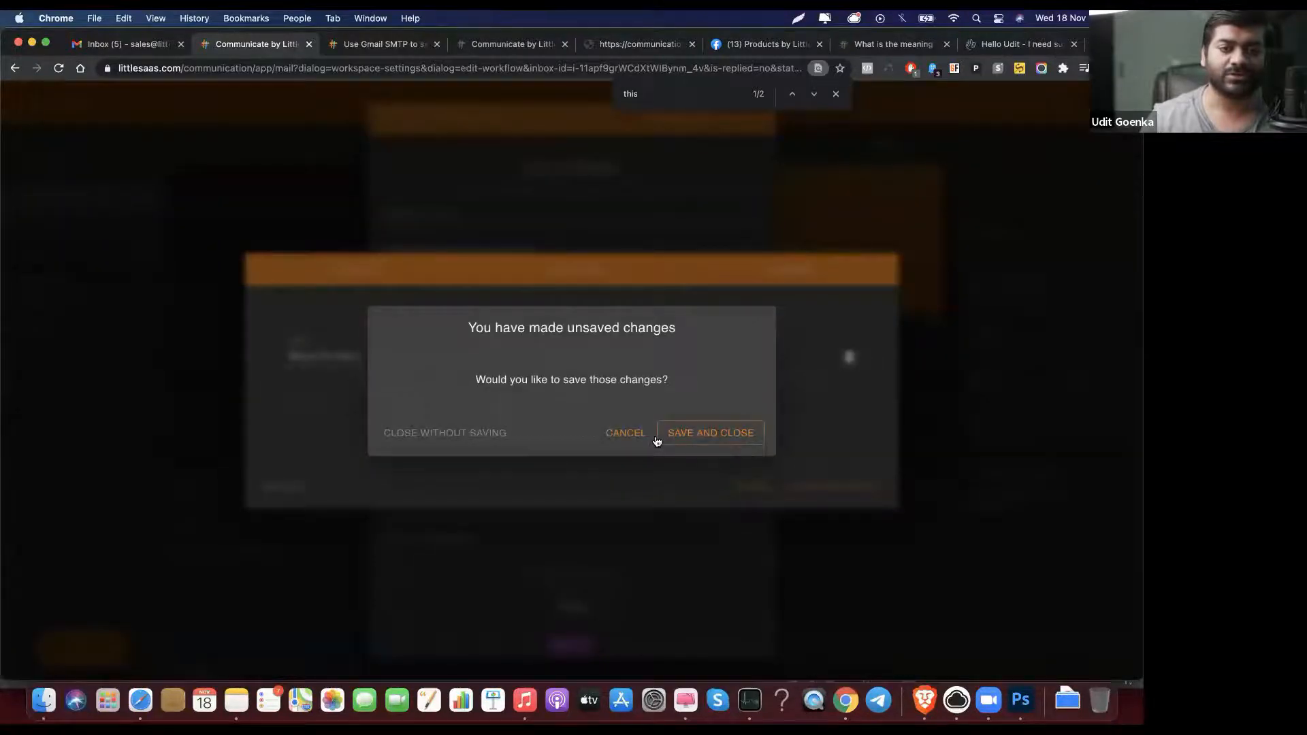
{"action": "left_click", "coordinate": [697, 431]}
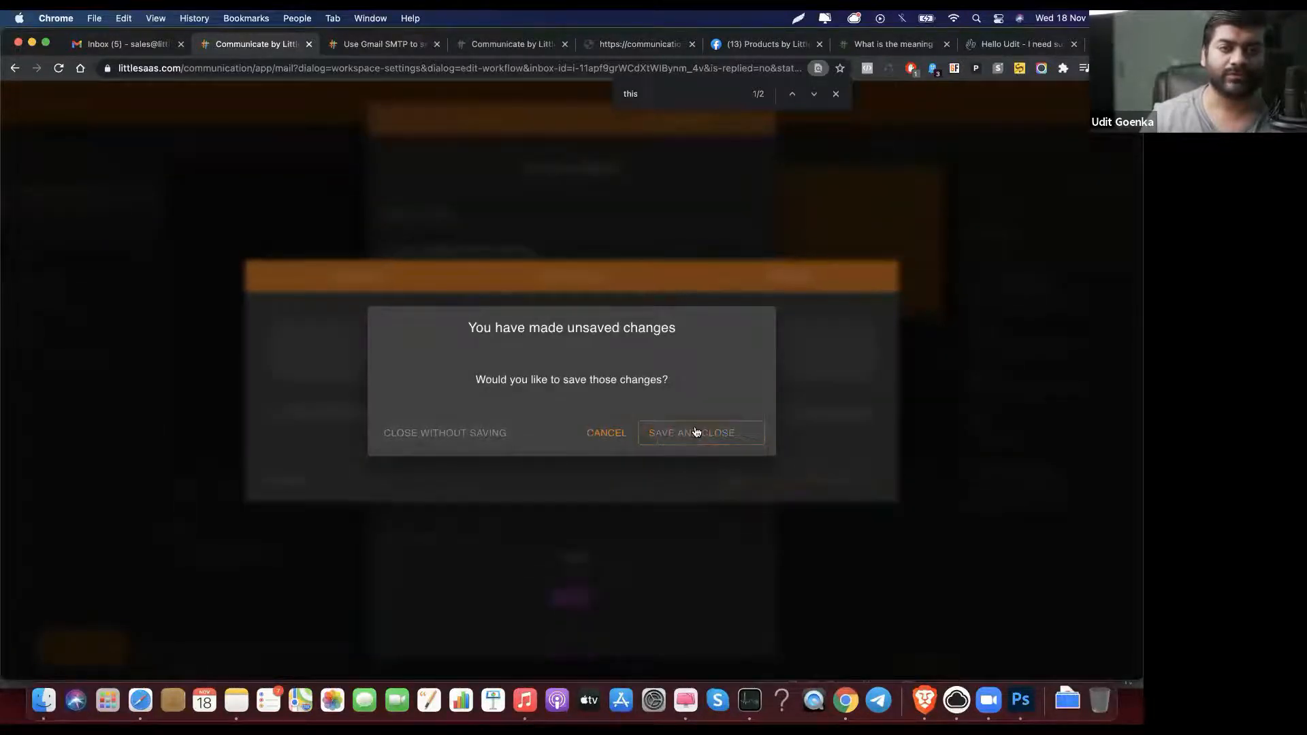
{"action": "left_click", "coordinate": [454, 433]}
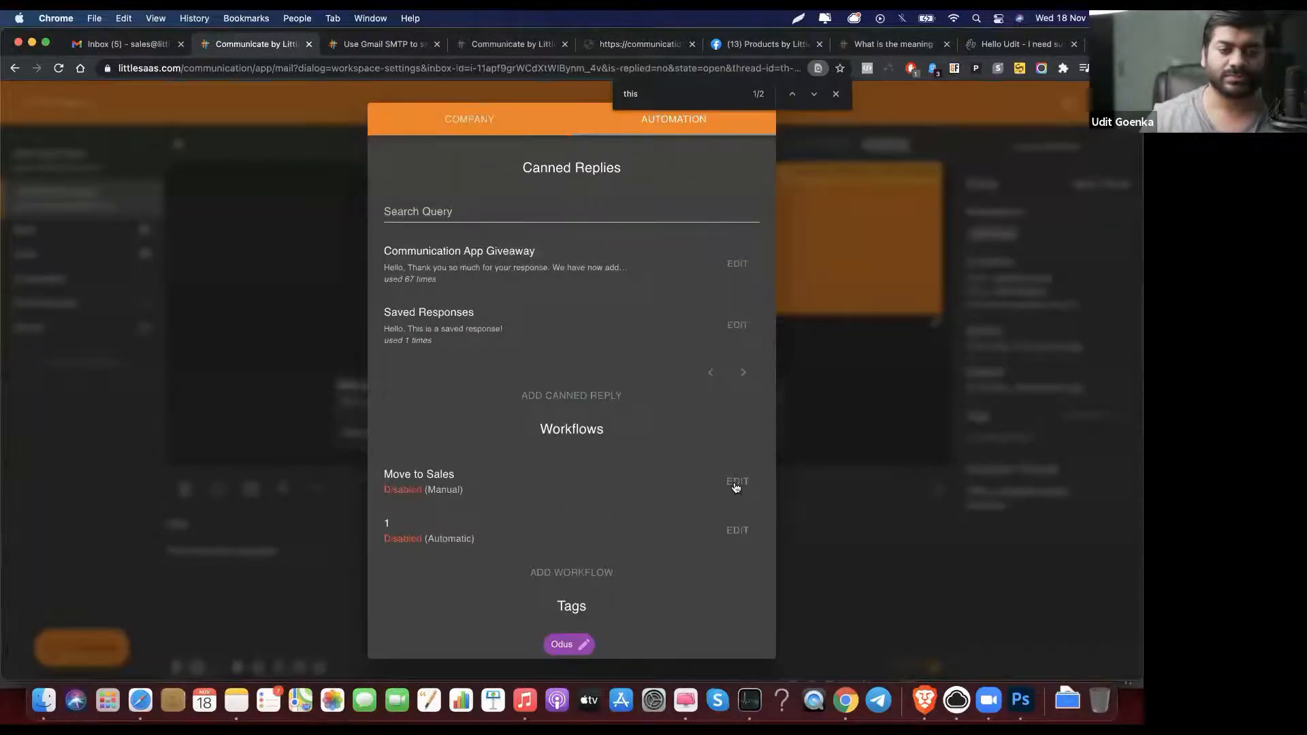
Step: Switch the Move to Sales workflow to Enabled and save it
{"action": "left_click", "coordinate": [736, 483]}
{"action": "left_click", "coordinate": [686, 319]}
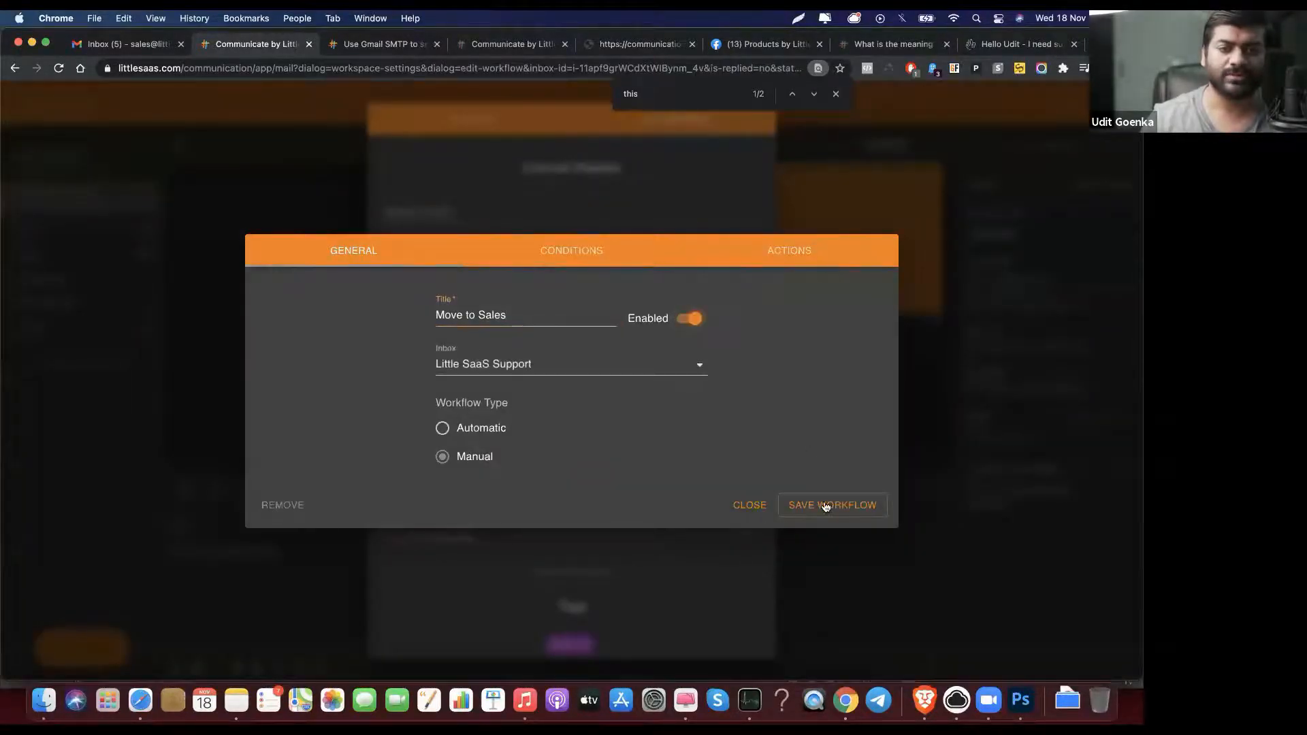
{"action": "left_click", "coordinate": [749, 505]}
{"action": "left_click", "coordinate": [708, 436]}
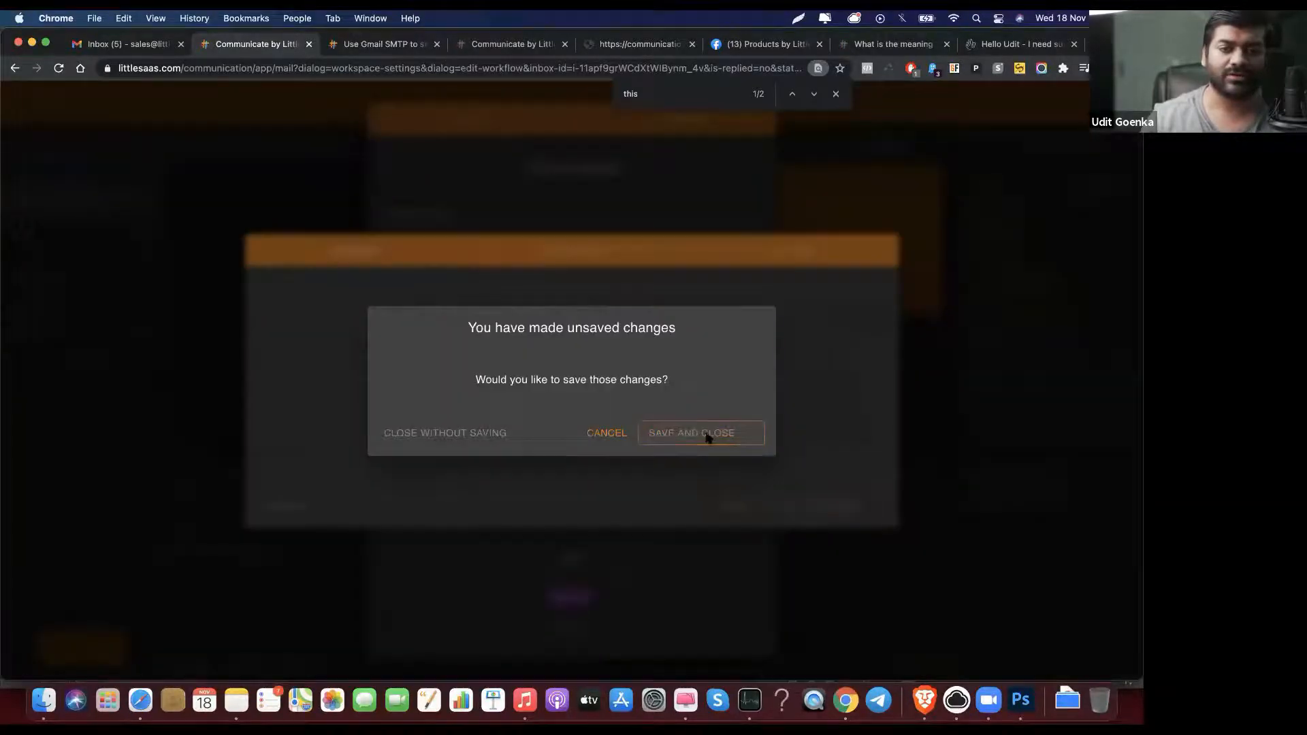
{"action": "left_click", "coordinate": [621, 433]}
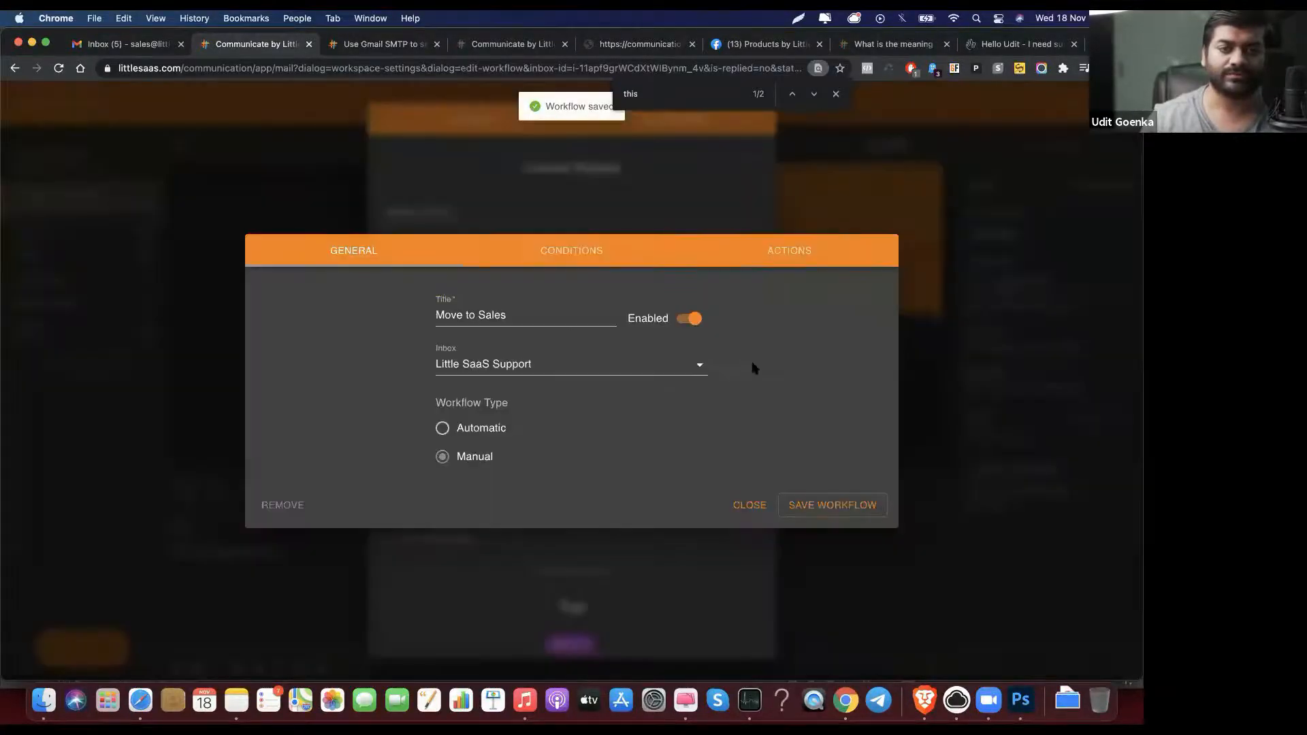
{"action": "left_click", "coordinate": [750, 505]}
{"action": "left_click", "coordinate": [444, 435]}
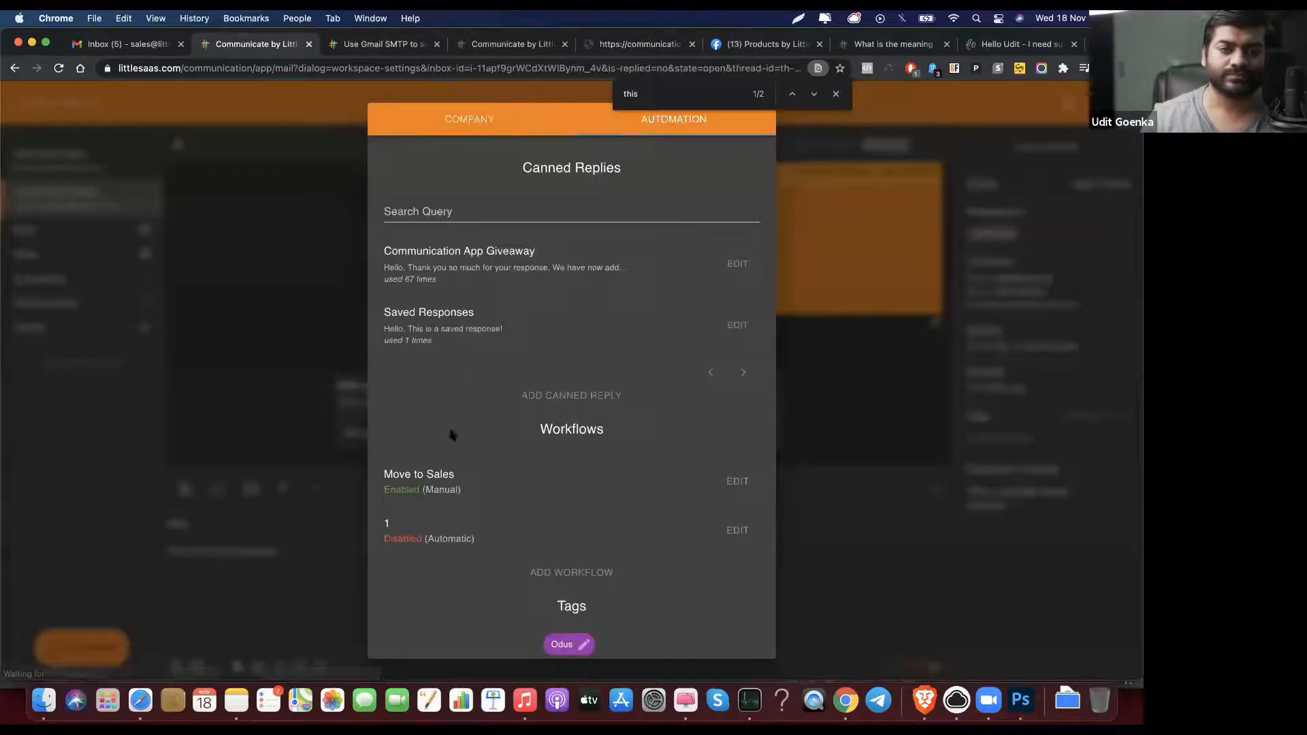
Step: Execute Move to Sales on ticket #G8NF7Q's thread, moving it from Little SaaS Support to Little SaaS Sales
{"action": "left_click", "coordinate": [274, 413]}
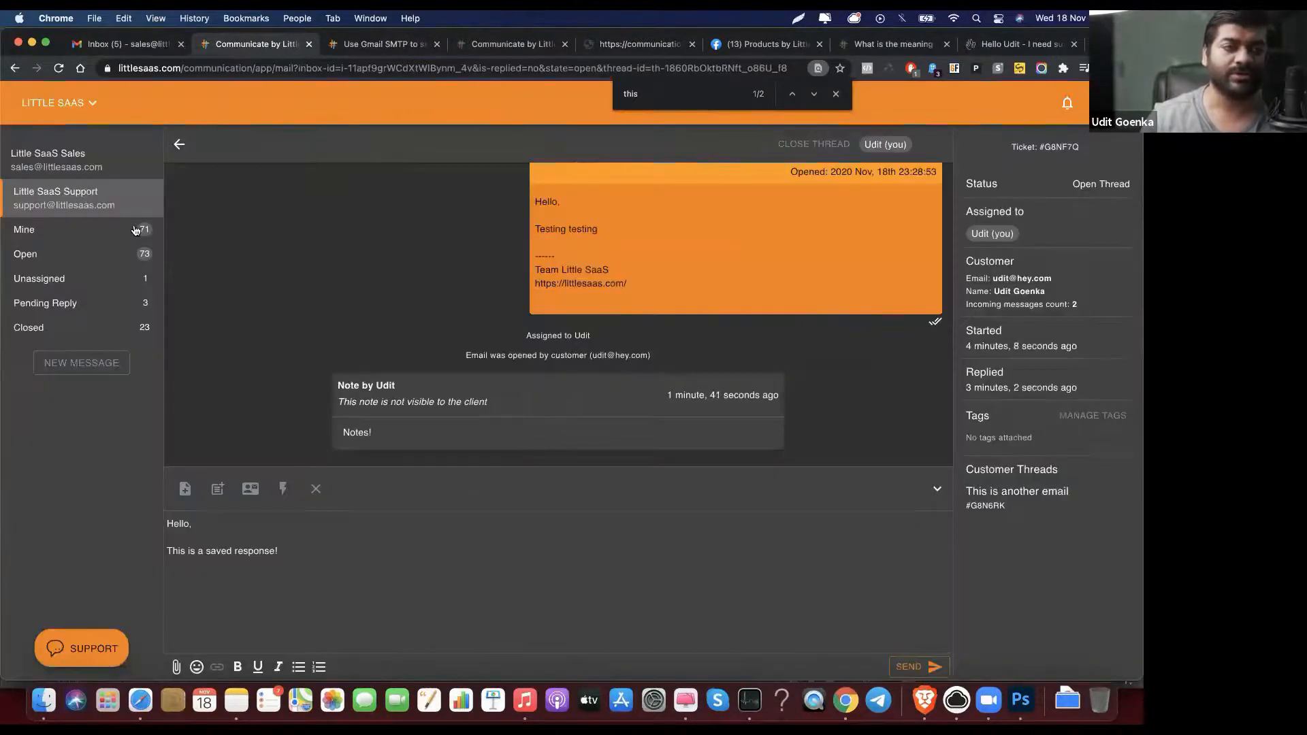
{"action": "left_click", "coordinate": [282, 490]}
{"action": "left_click", "coordinate": [672, 381]}
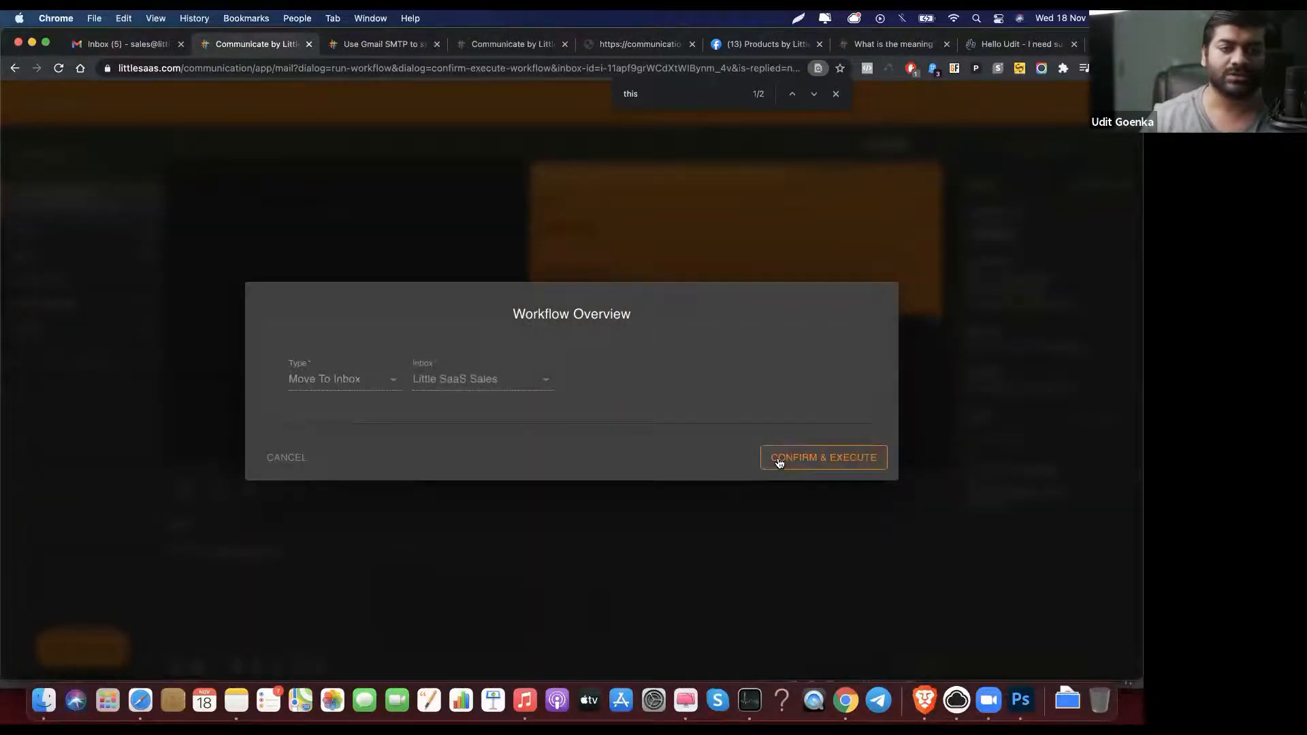
{"action": "left_click", "coordinate": [779, 462]}
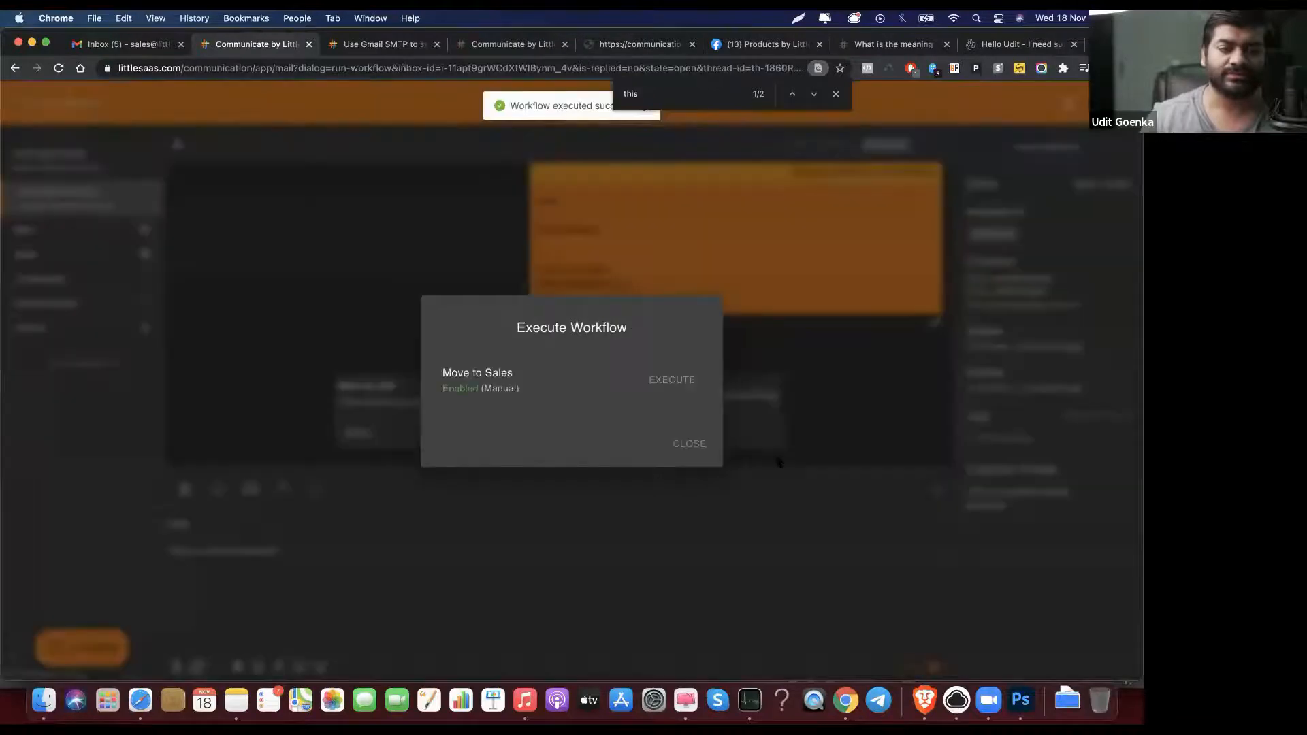
{"action": "left_click", "coordinate": [689, 445]}
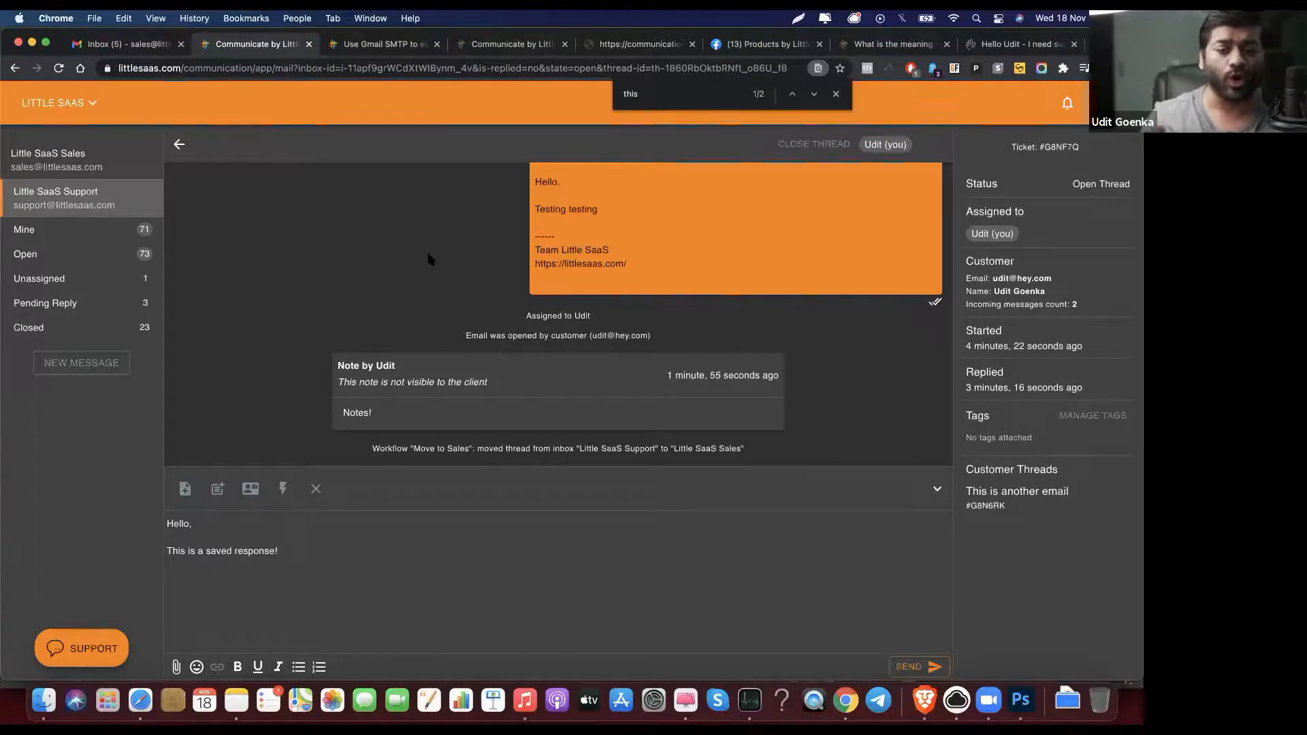
{"action": "left_click", "coordinate": [77, 152]}
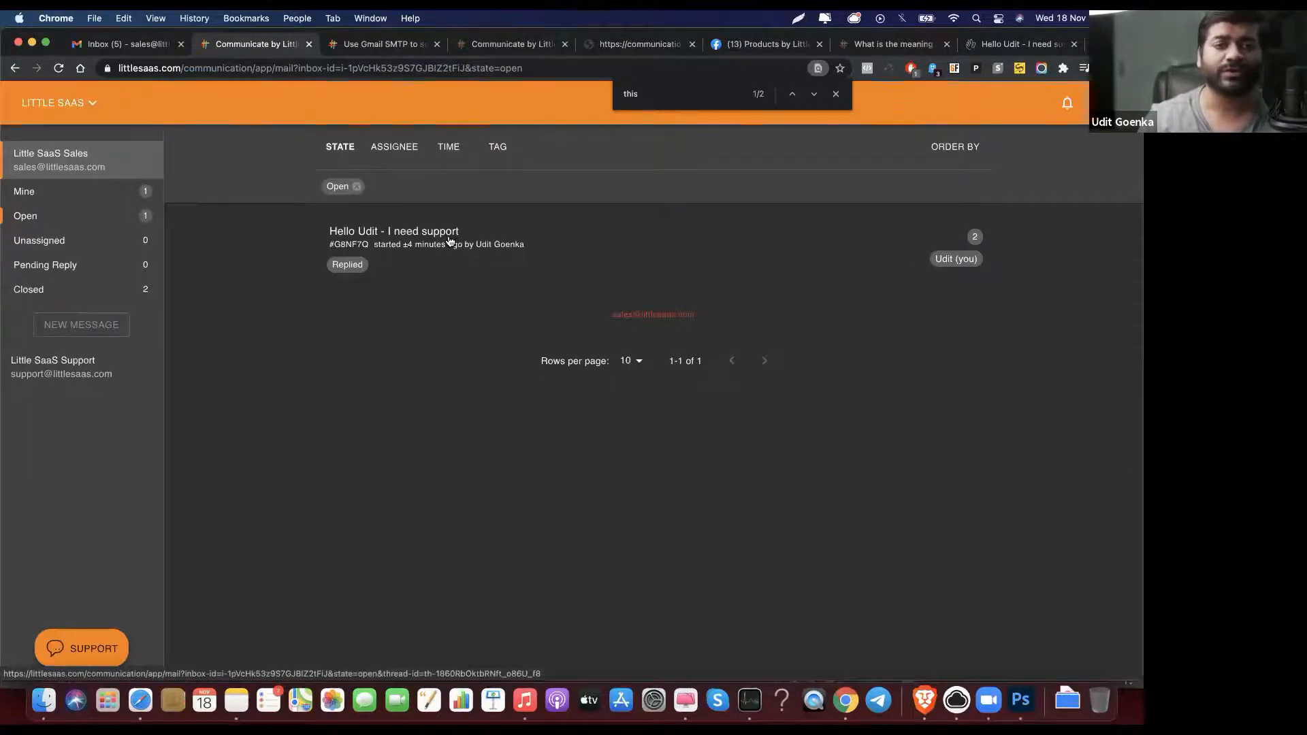
{"action": "left_click", "coordinate": [449, 241]}
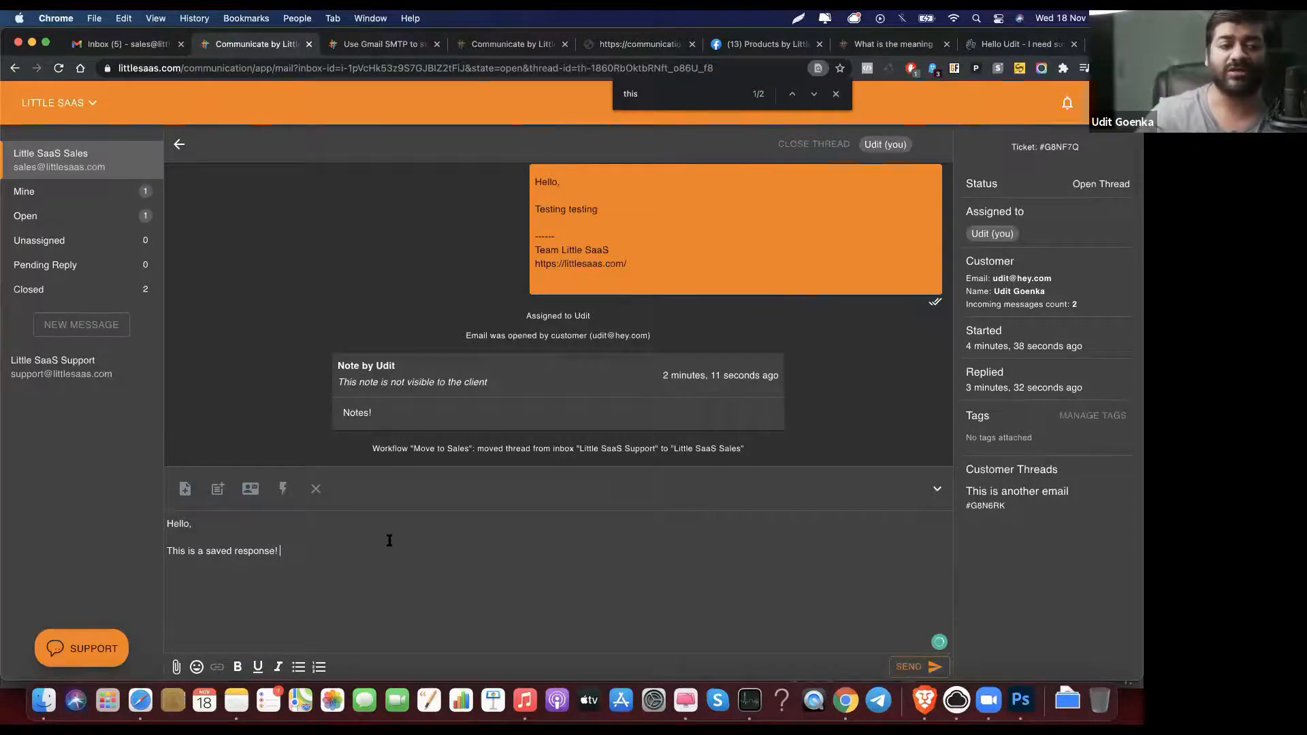
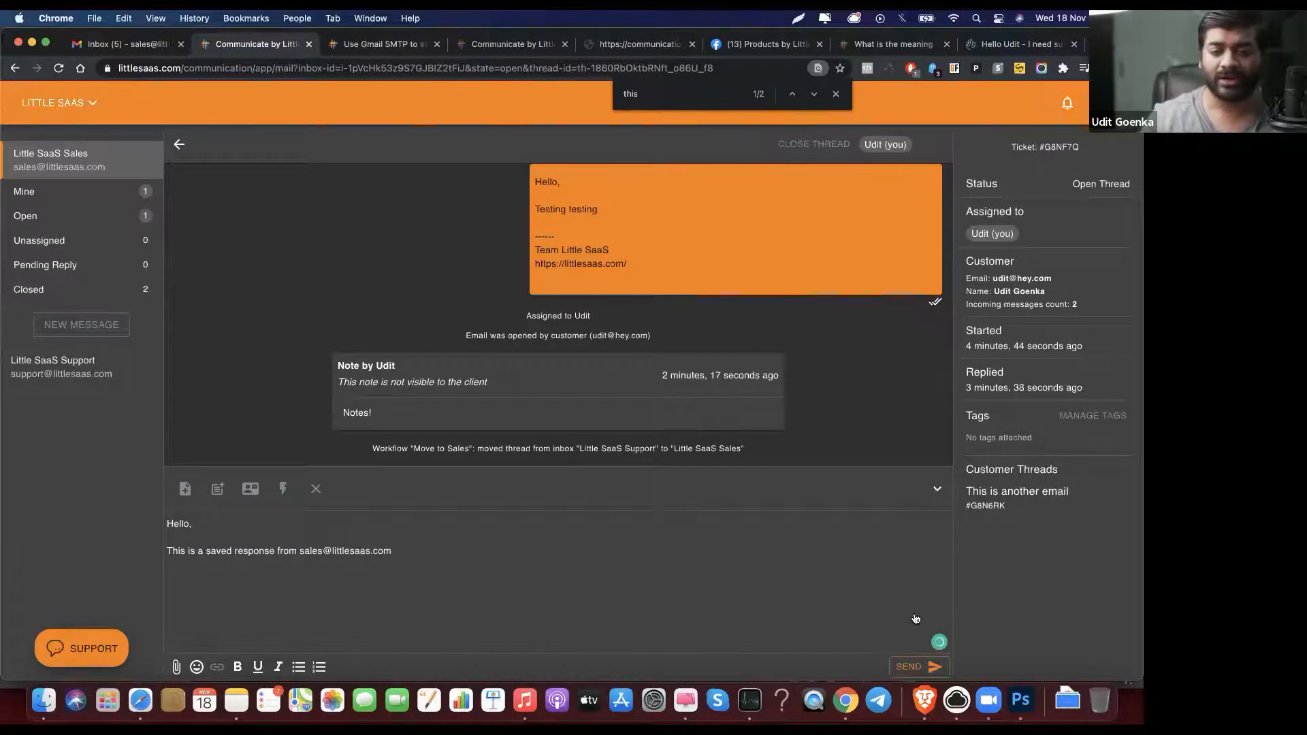
{"action": "left_click", "coordinate": [909, 668]}
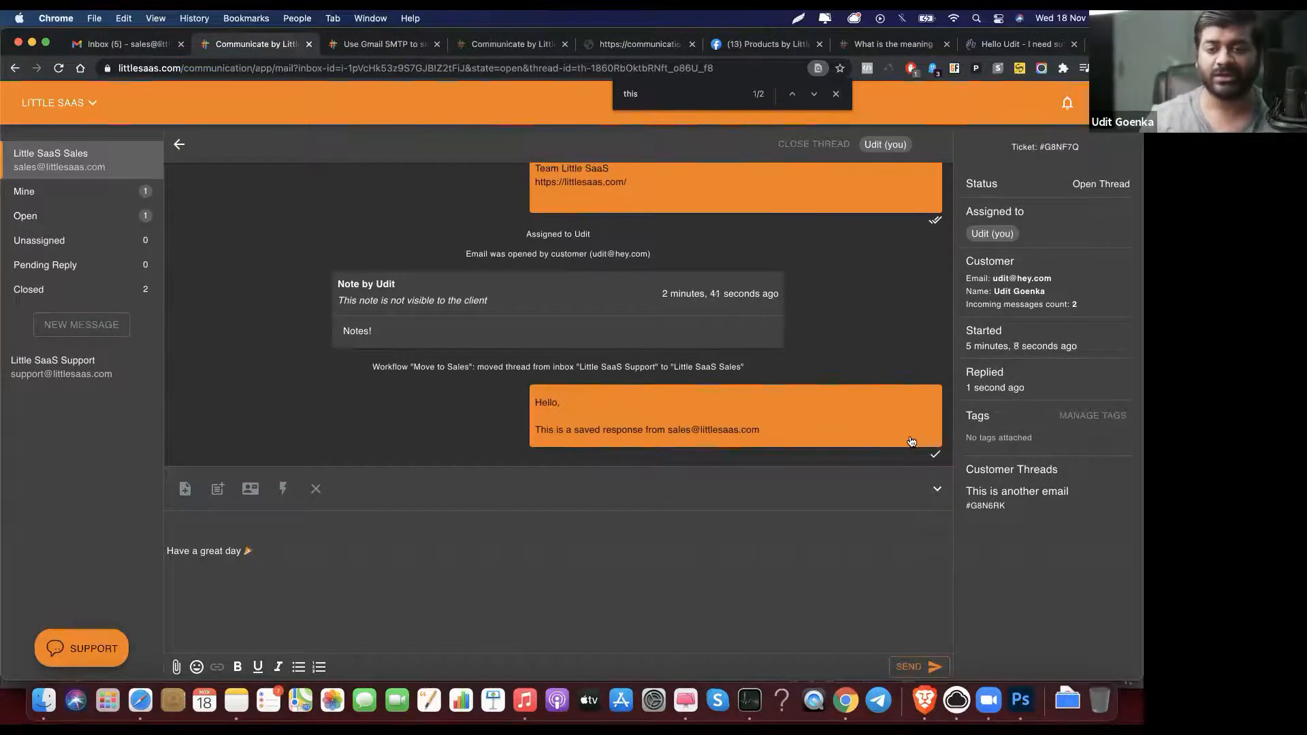
Step: Check the sent reply's status, then go to the customer's HEY Imbox
{"action": "left_click", "coordinate": [865, 412]}
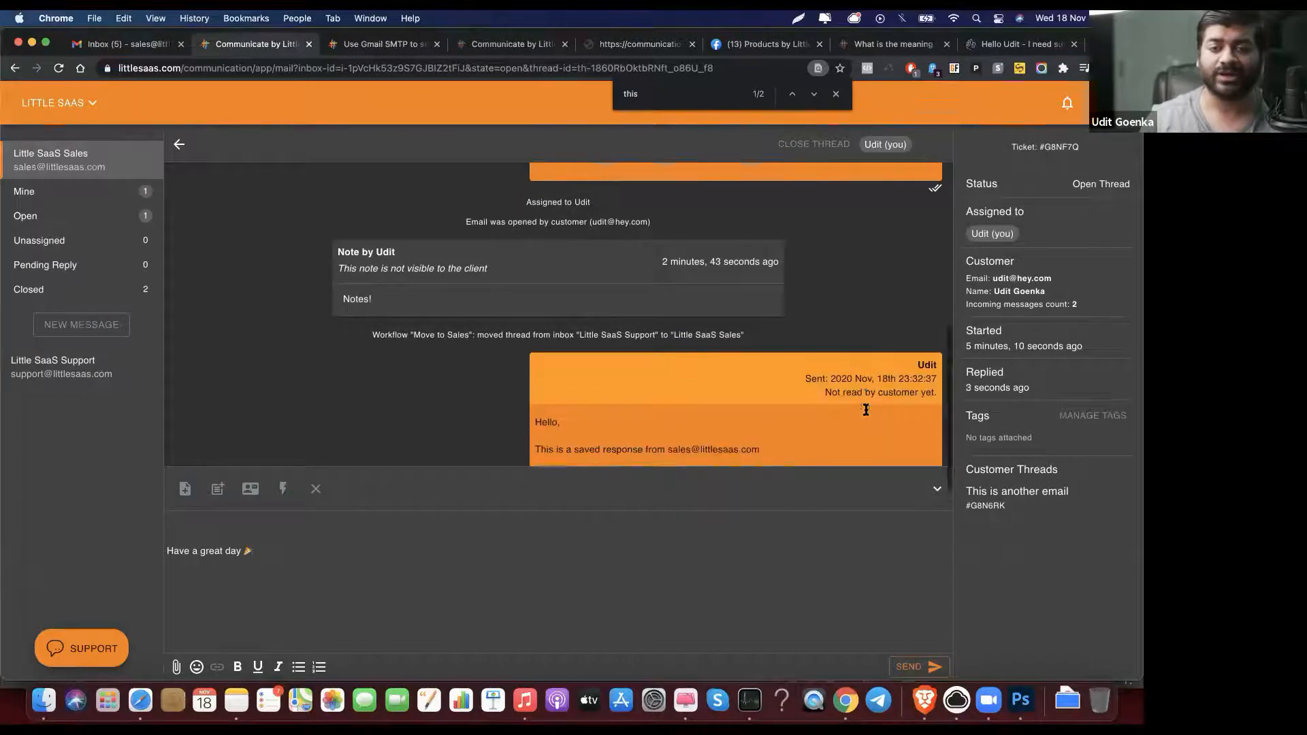
{"action": "left_click", "coordinate": [972, 46]}
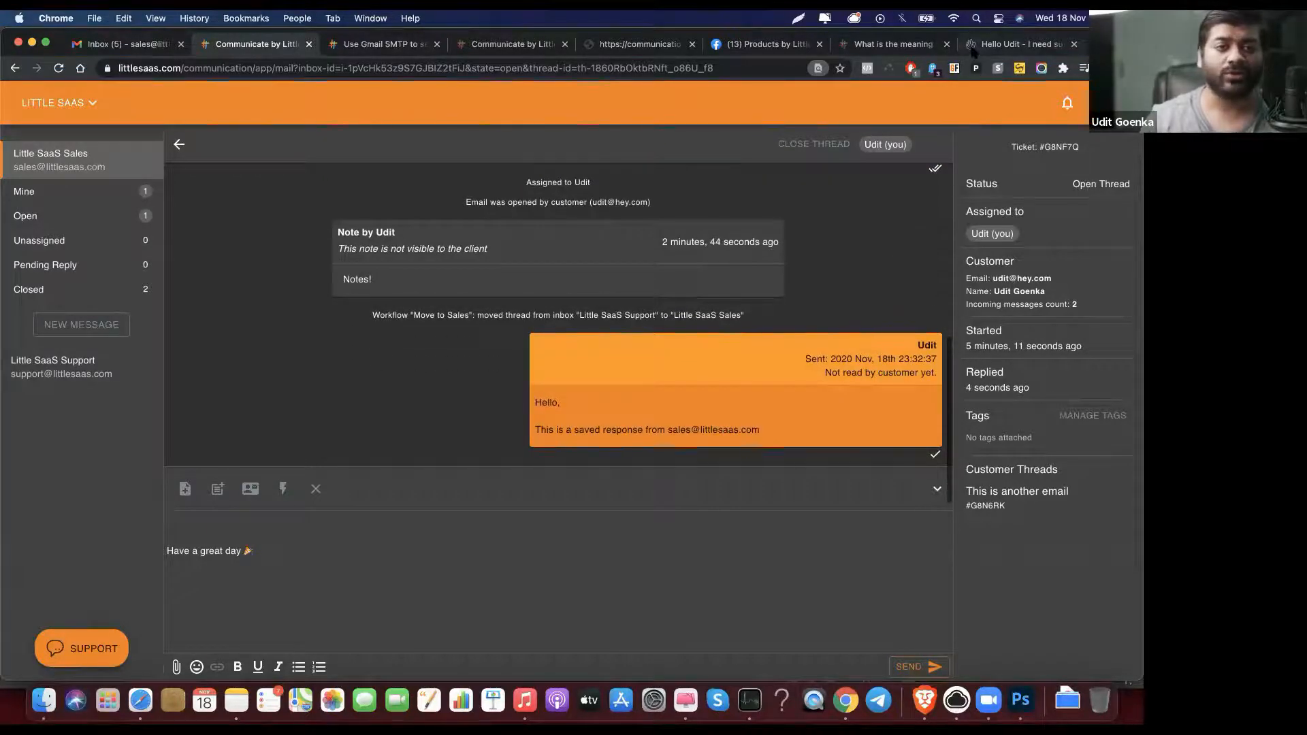
{"action": "left_click", "coordinate": [197, 102]}
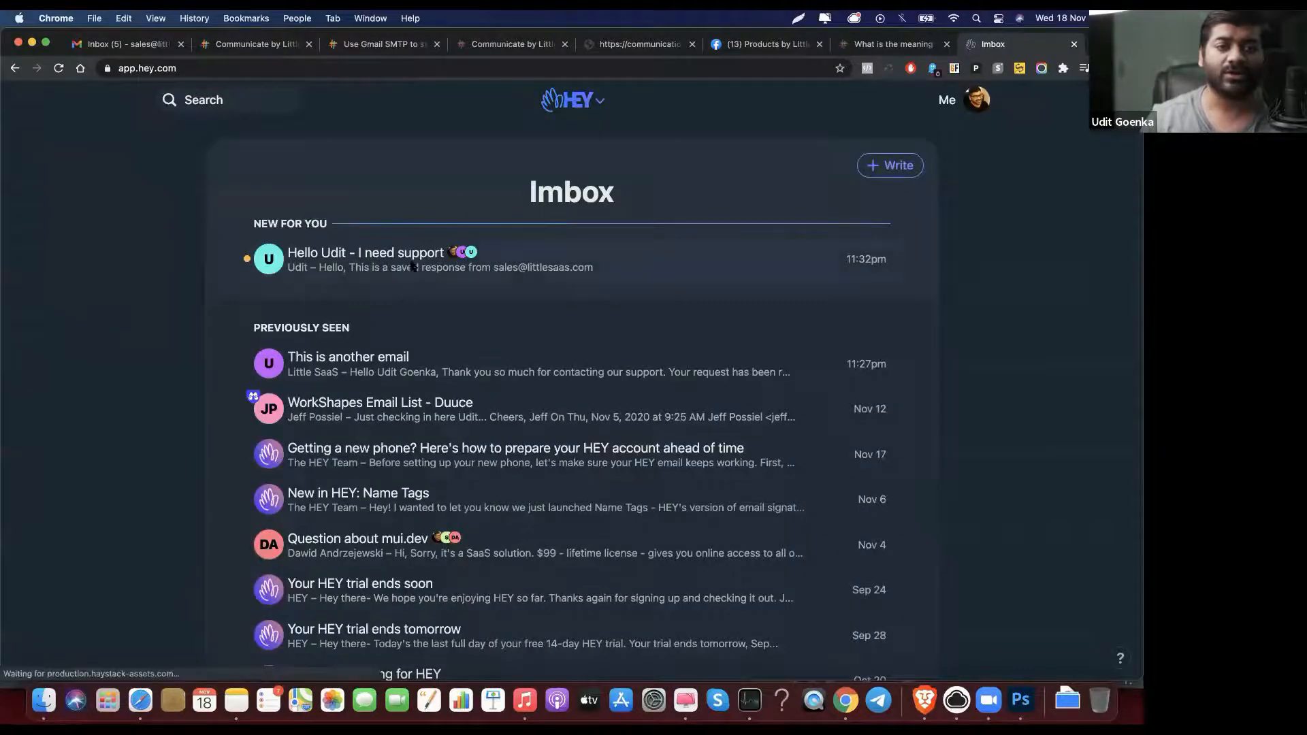
Step: Read the sales-address reply in HEY's I need support conversation, then go back to Little SaaS
{"action": "left_click", "coordinate": [408, 266]}
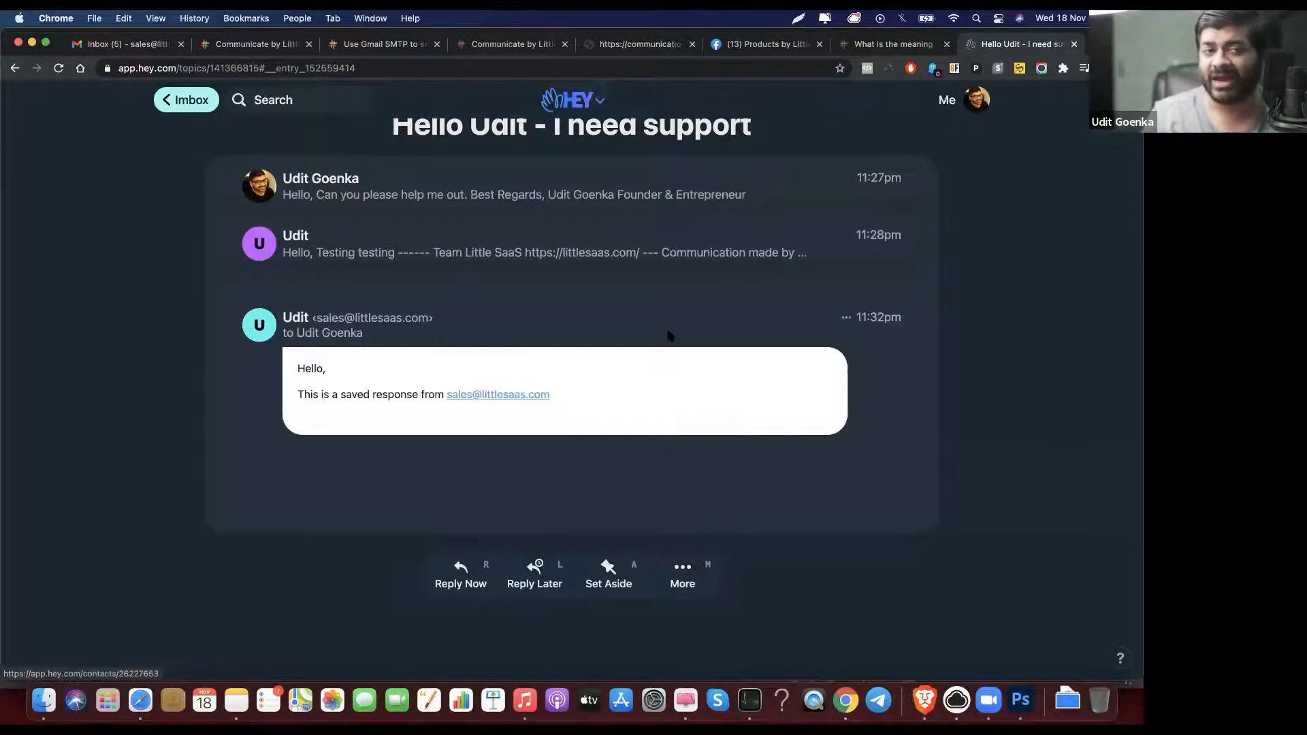
{"action": "left_click", "coordinate": [481, 396]}
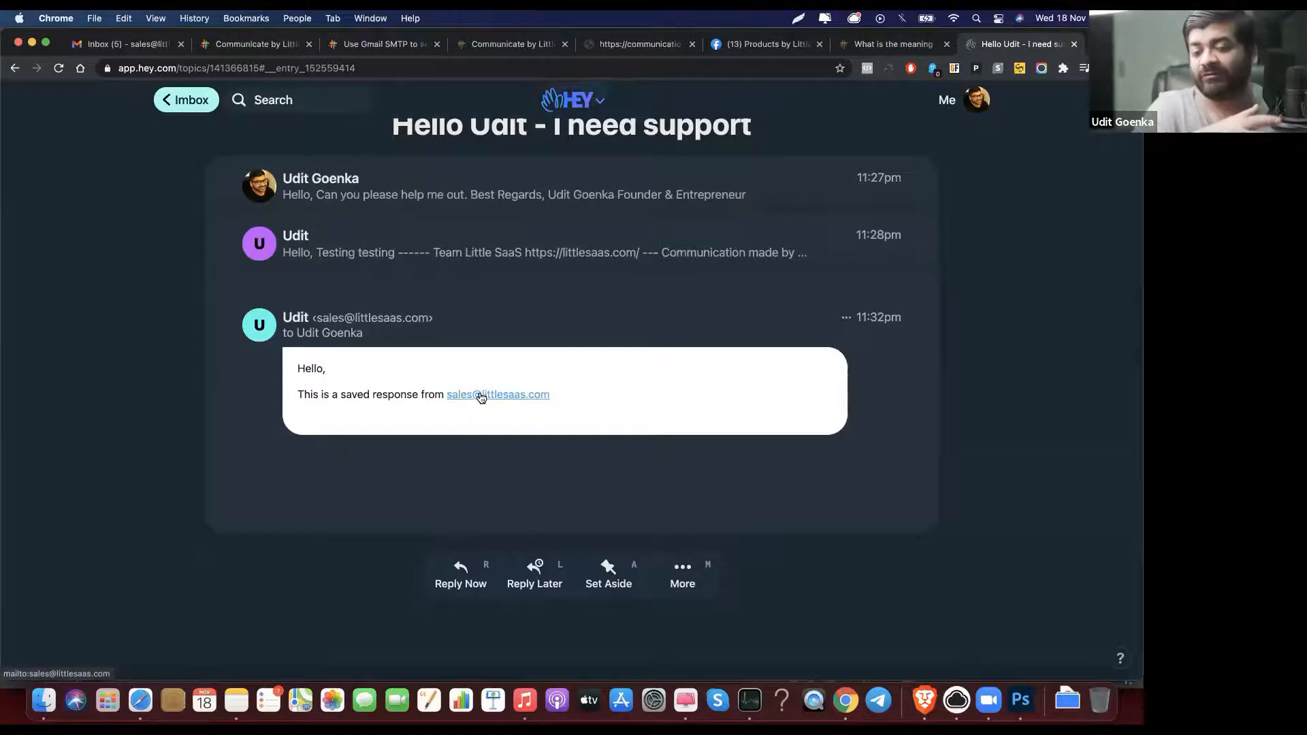
{"action": "left_click", "coordinate": [510, 192]}
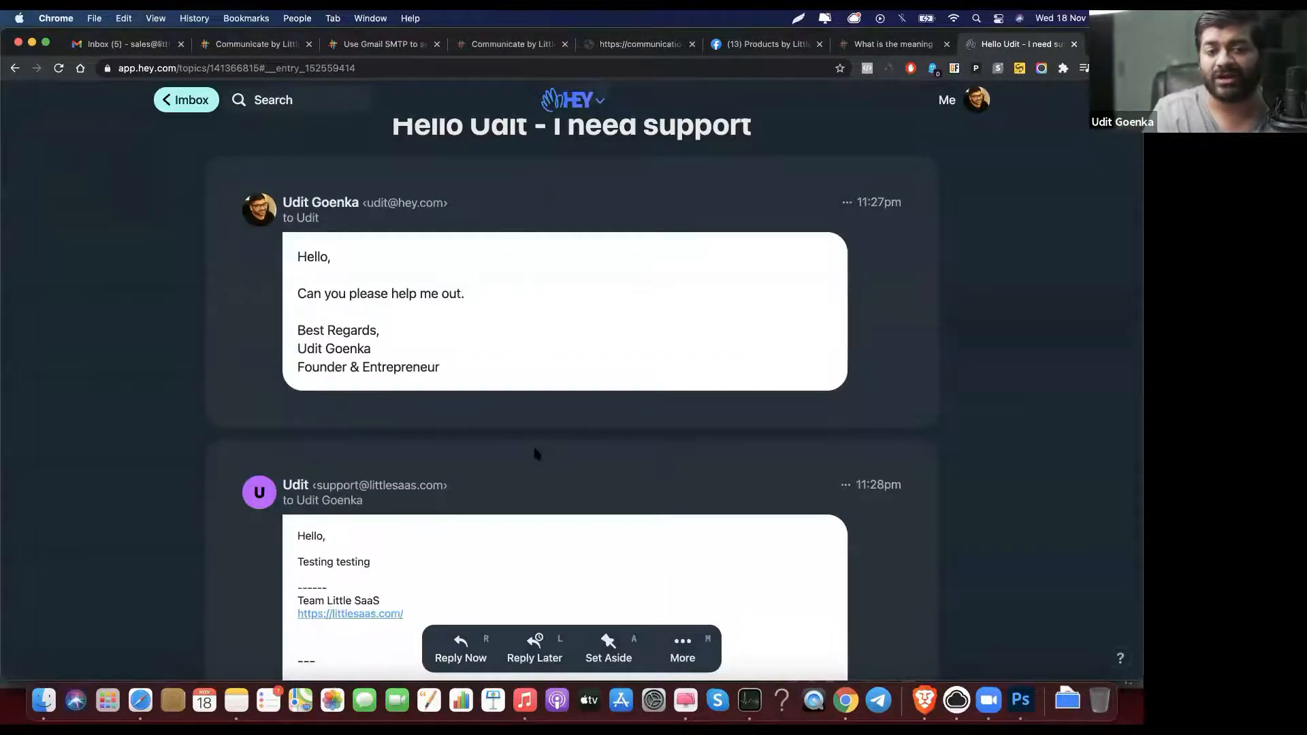
{"action": "scroll", "coordinate": [550, 216], "scroll_direction": "down", "scroll_amount": 5}
{"action": "scroll", "coordinate": [550, 215], "scroll_direction": "down", "scroll_amount": 3}
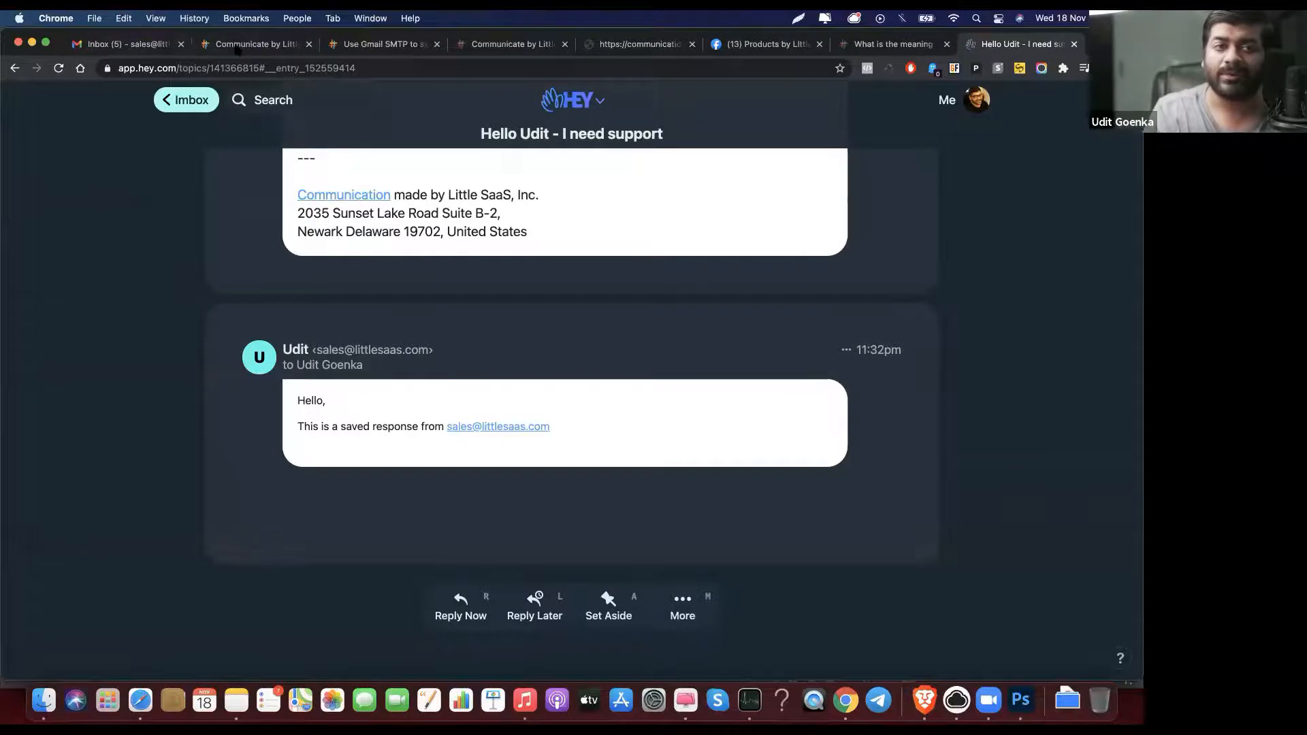
{"action": "left_click", "coordinate": [237, 45]}
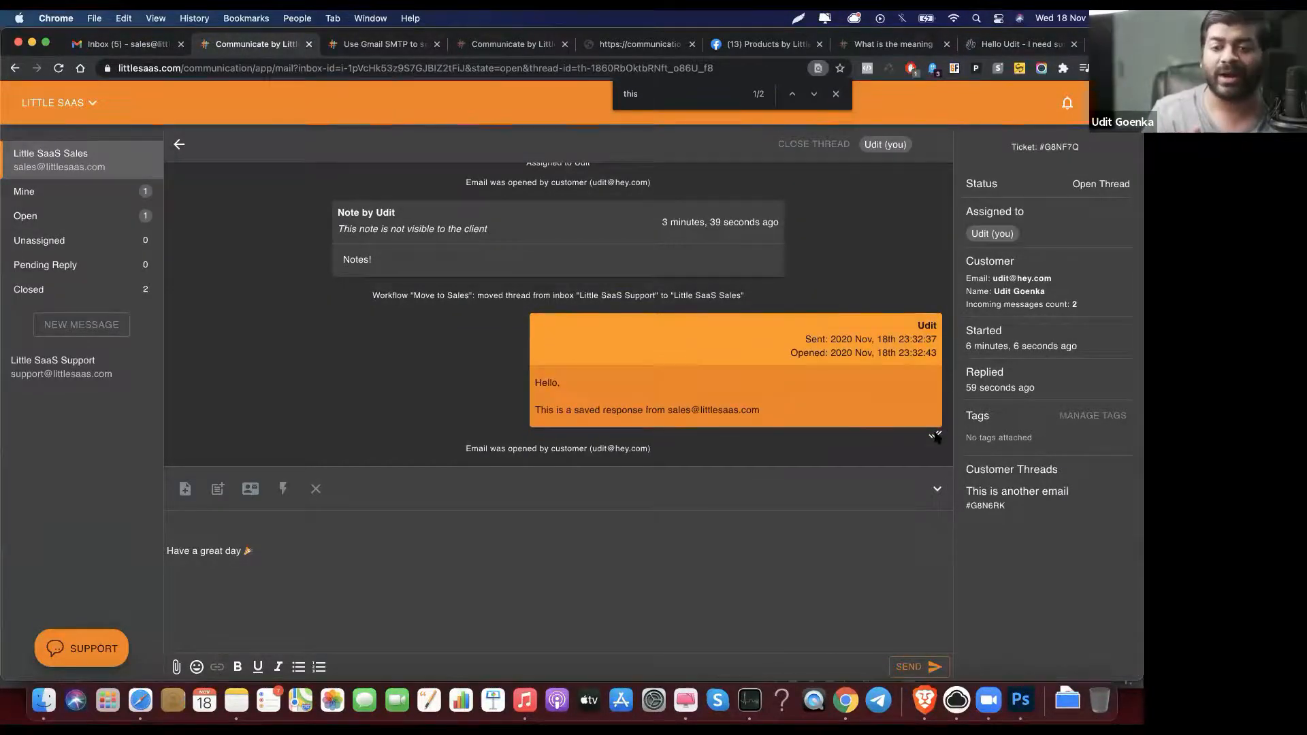
Step: Create a light-blue 'Awesome Customer' tag and apply it to ticket #G8NF7Q
{"action": "left_click", "coordinate": [1062, 417]}
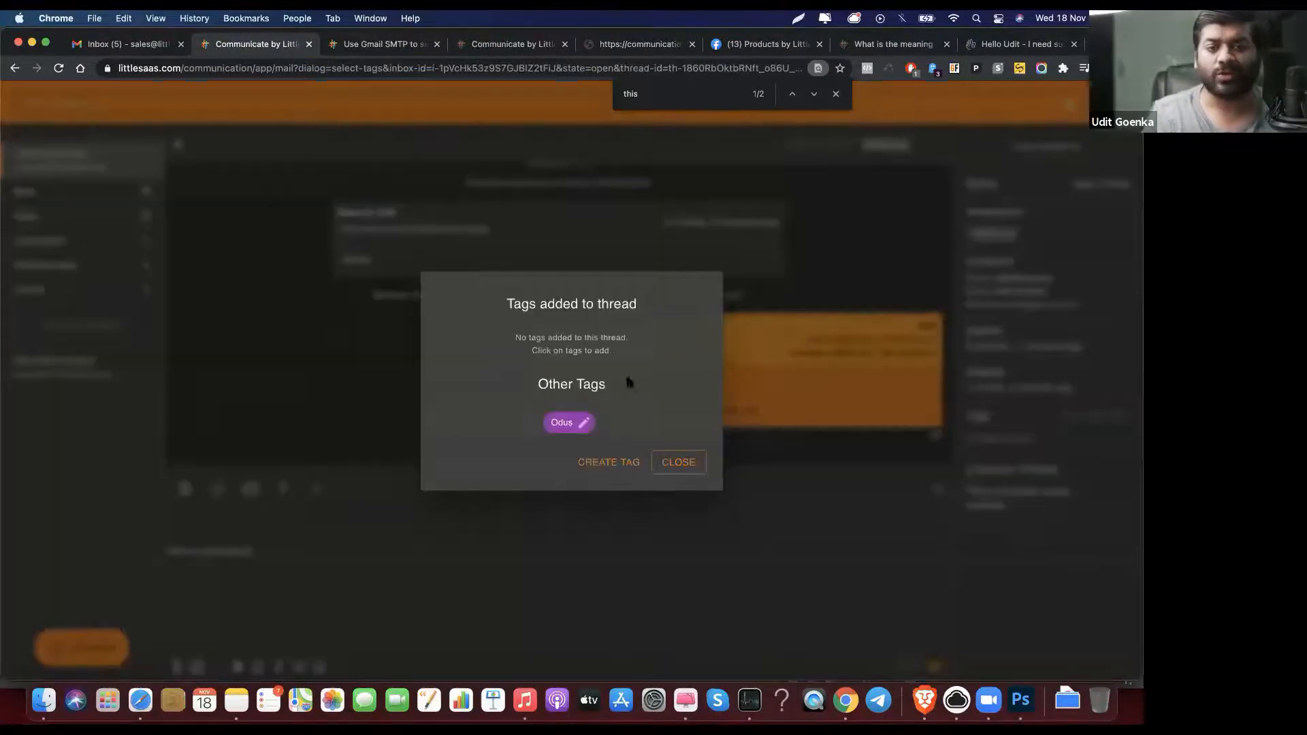
{"action": "left_click", "coordinate": [626, 462]}
{"action": "type", "text": "Awesome Customer"}
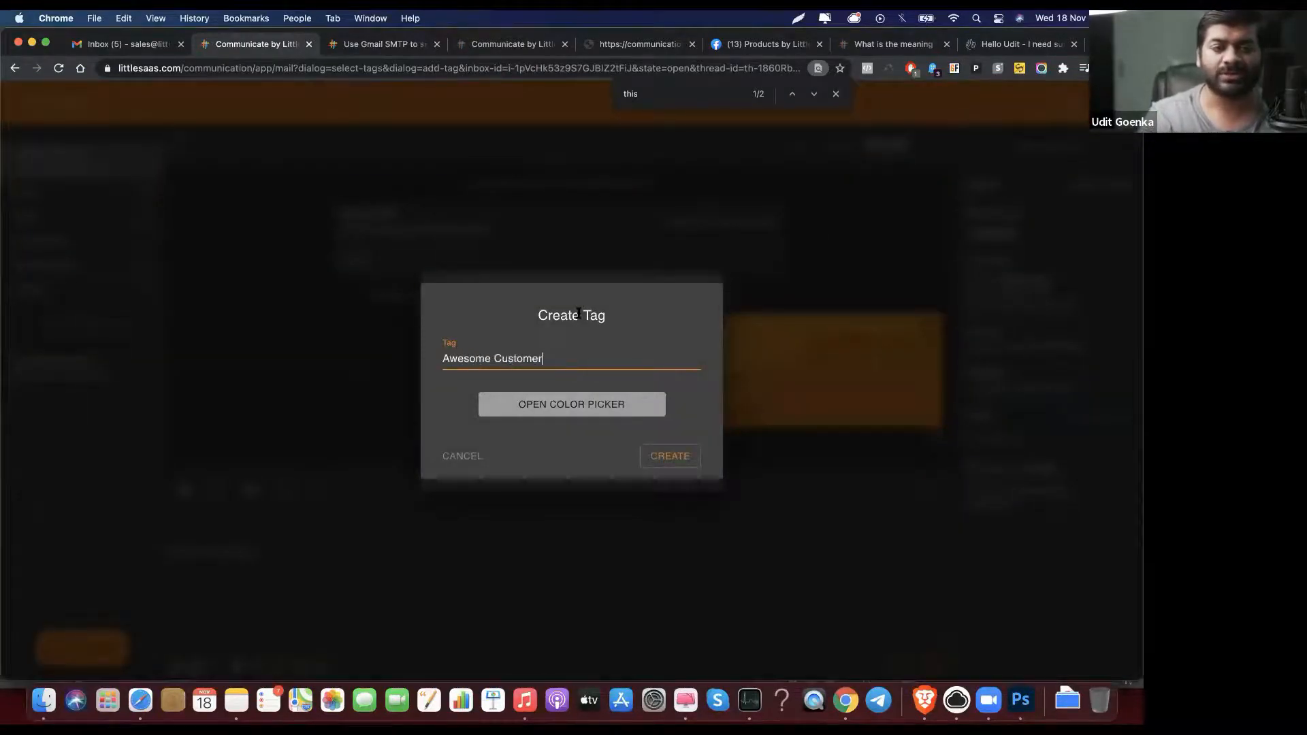
{"action": "left_click", "coordinate": [598, 411]}
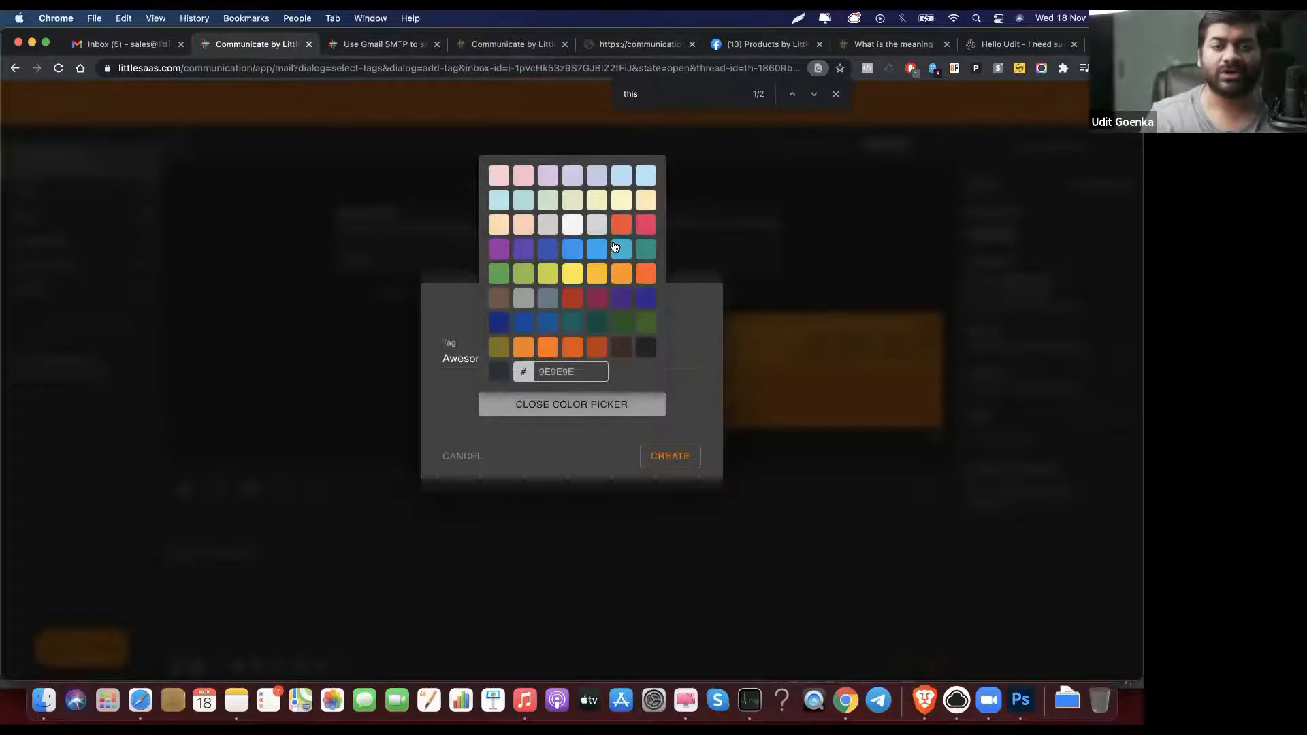
{"action": "left_click", "coordinate": [593, 252]}
{"action": "left_click", "coordinate": [664, 456]}
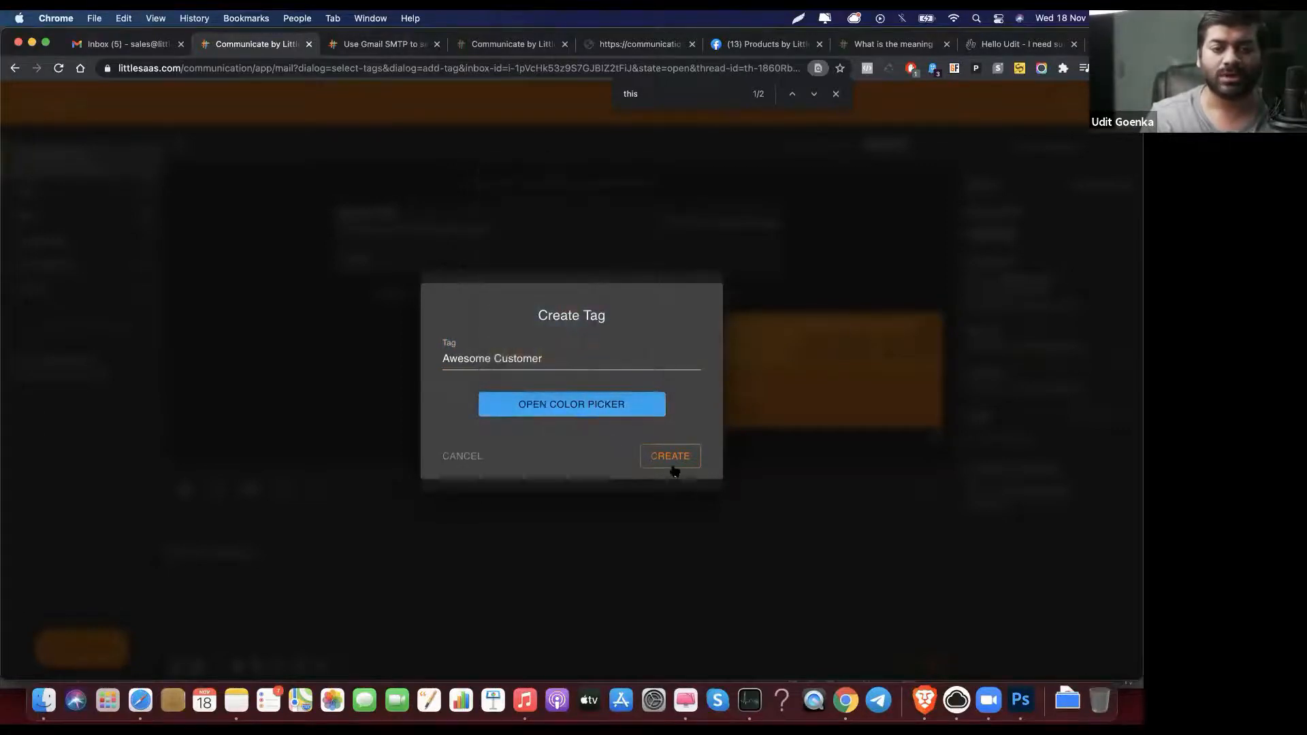
{"action": "left_click", "coordinate": [669, 457]}
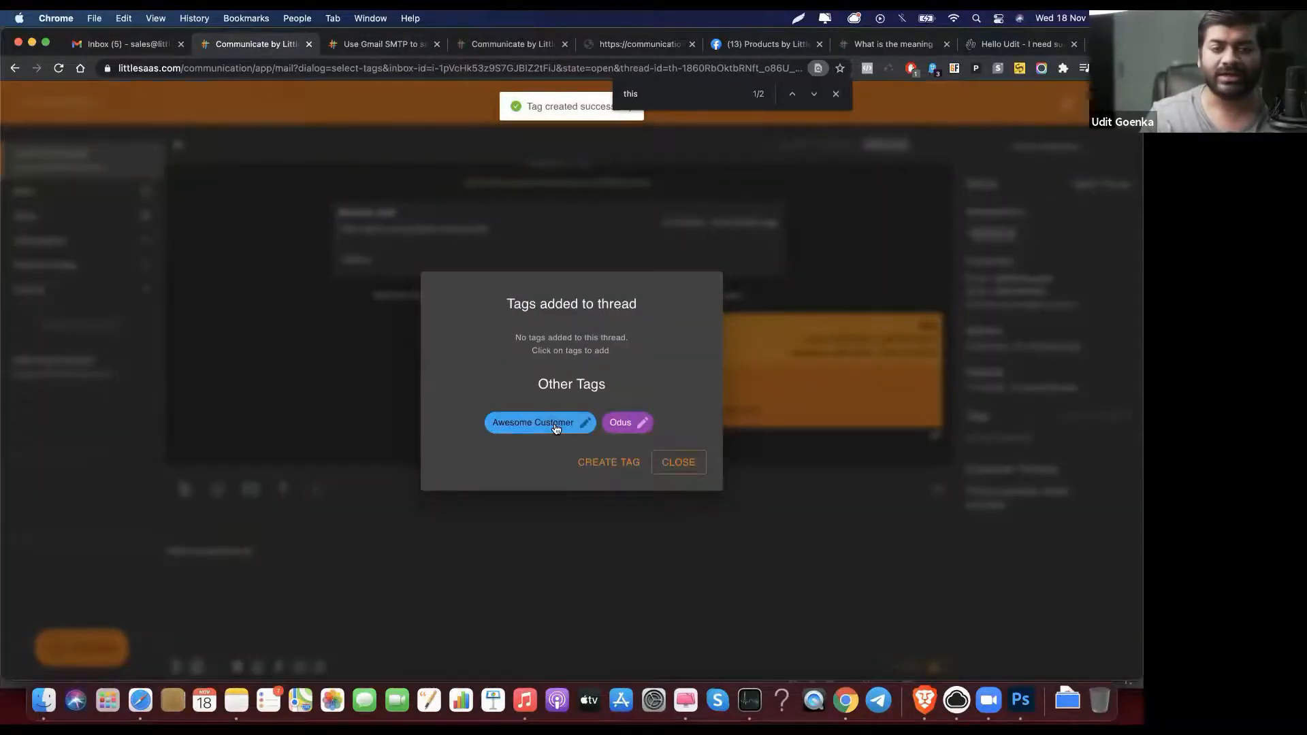
{"action": "left_click", "coordinate": [555, 426]}
{"action": "left_click", "coordinate": [684, 461]}
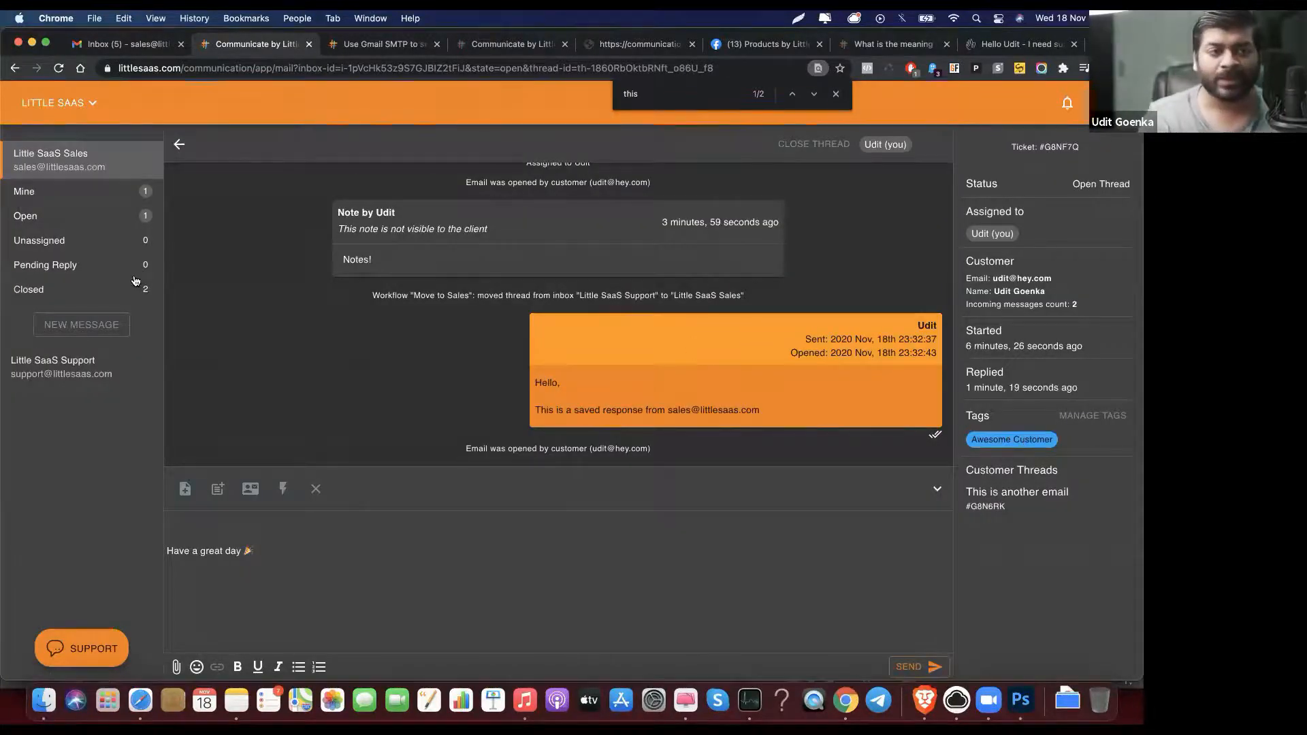
Step: Remove the Awesome Customer tag filter from the Sales list, leaving the Assignee and time filters unchanged
{"action": "left_click", "coordinate": [179, 145]}
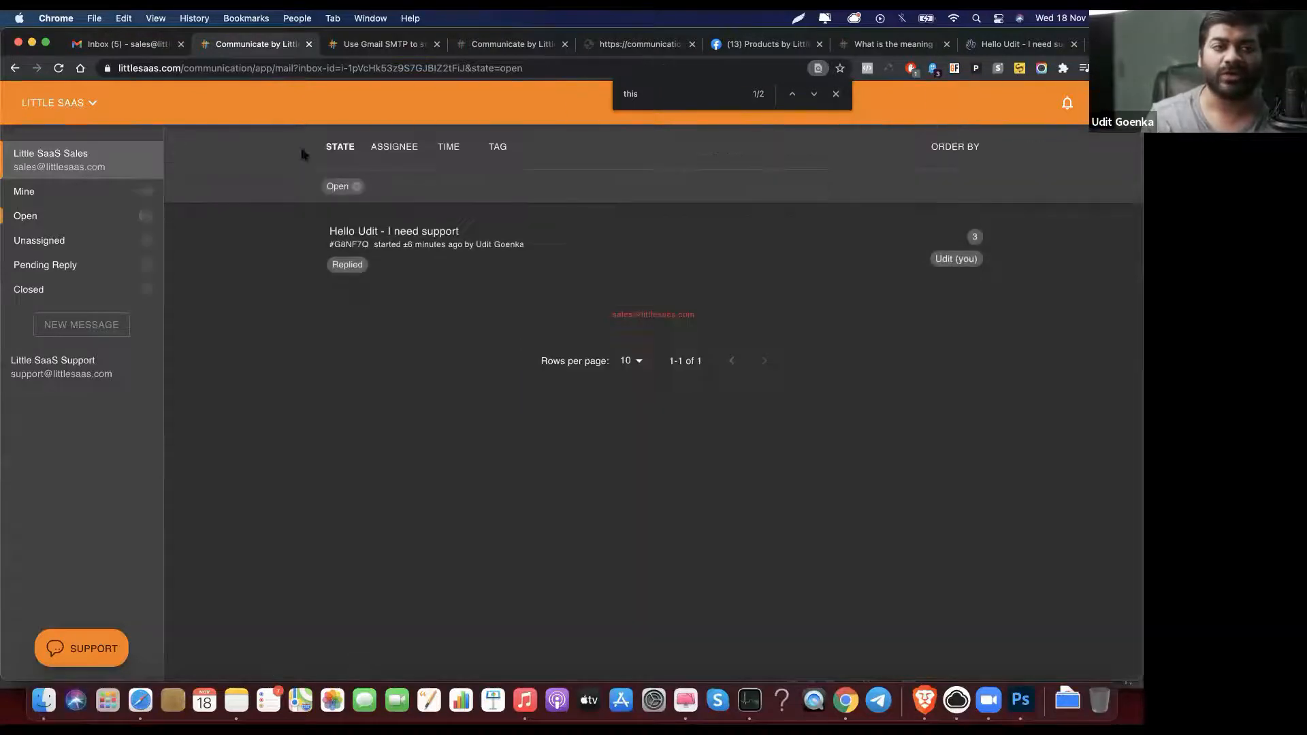
{"action": "left_click", "coordinate": [498, 149]}
{"action": "left_click", "coordinate": [547, 388]}
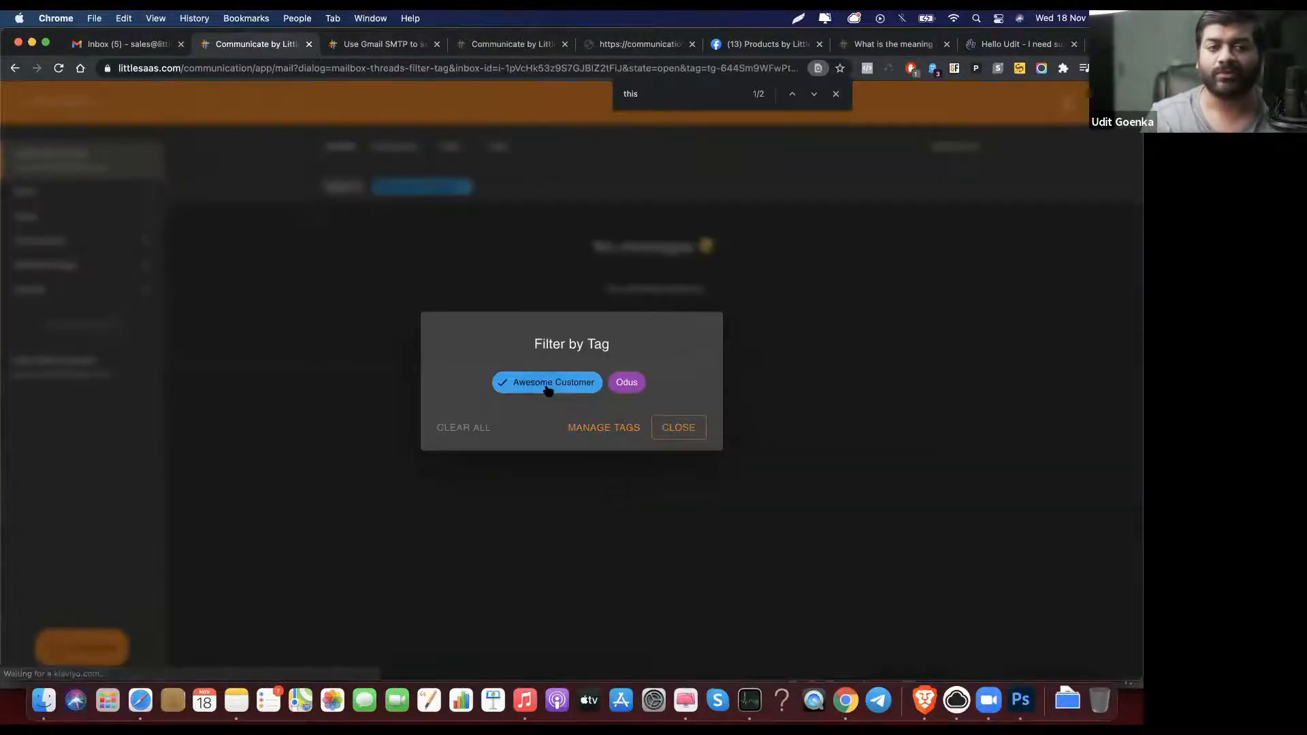
{"action": "left_click", "coordinate": [464, 433]}
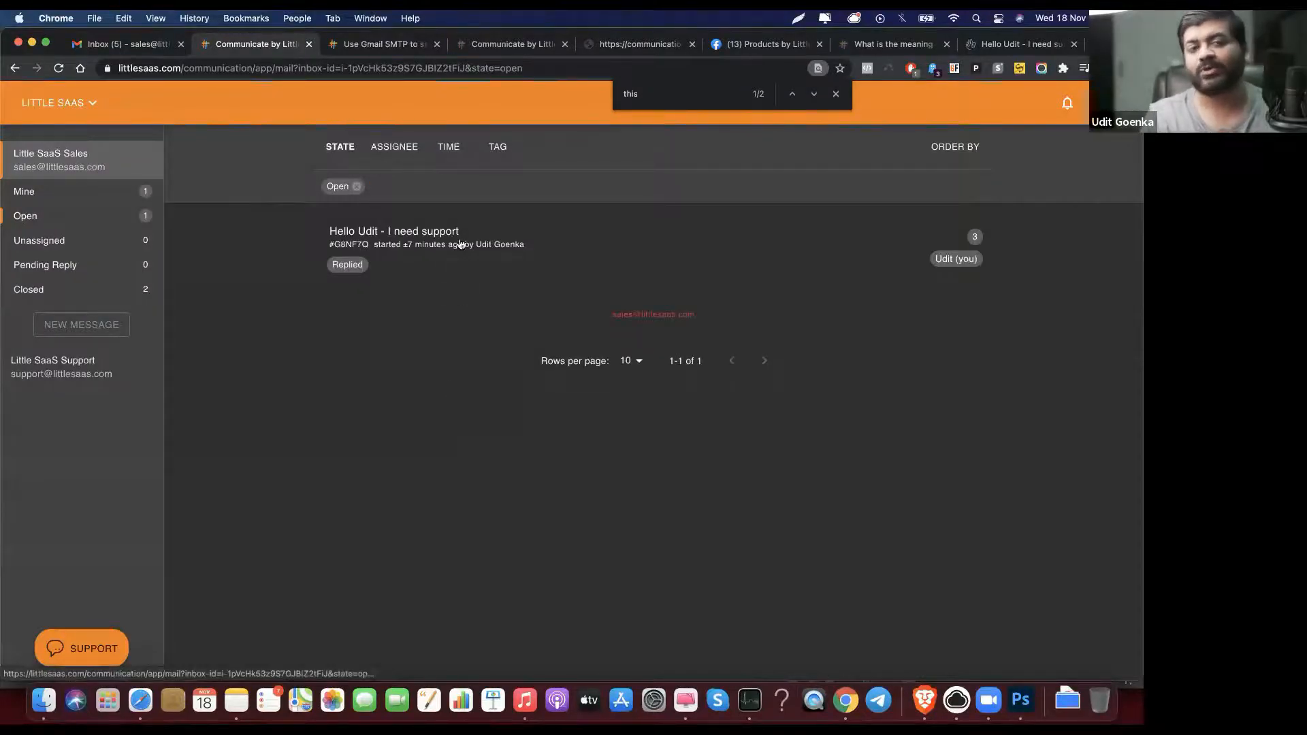
{"action": "left_click", "coordinate": [401, 147]}
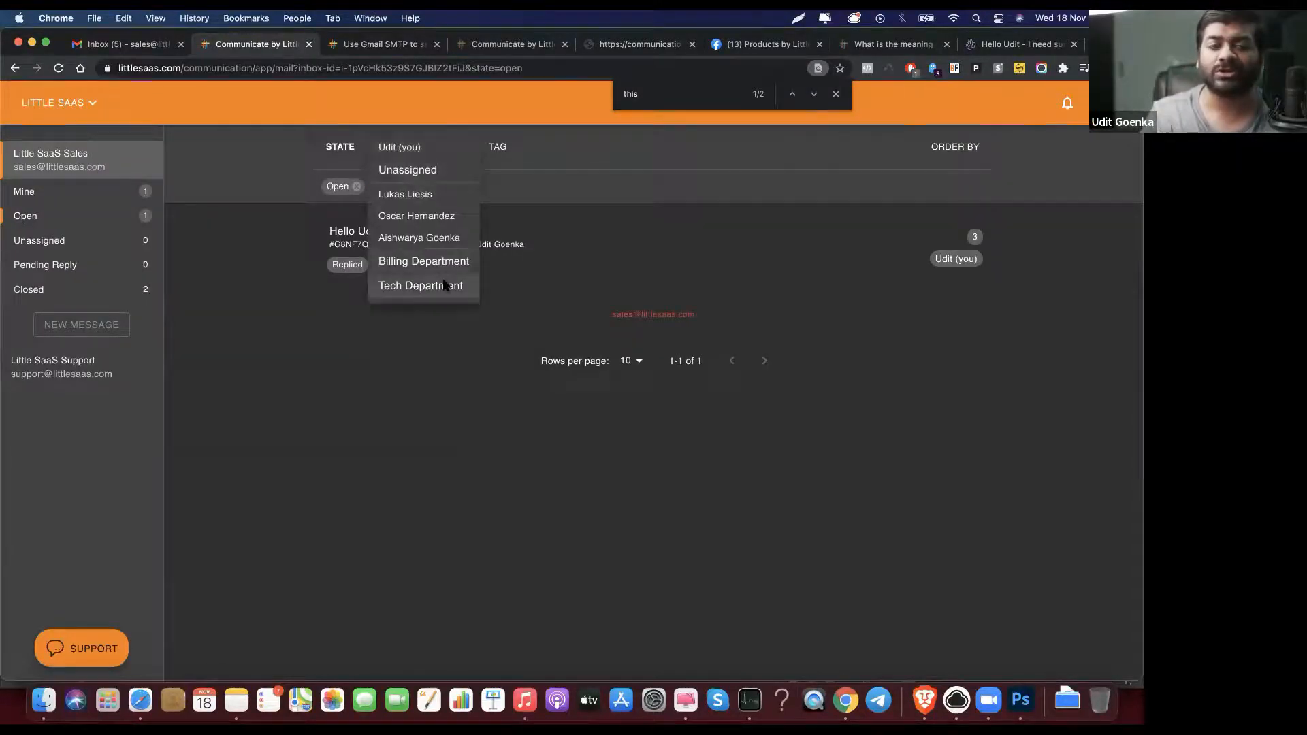
{"action": "left_click", "coordinate": [184, 362]}
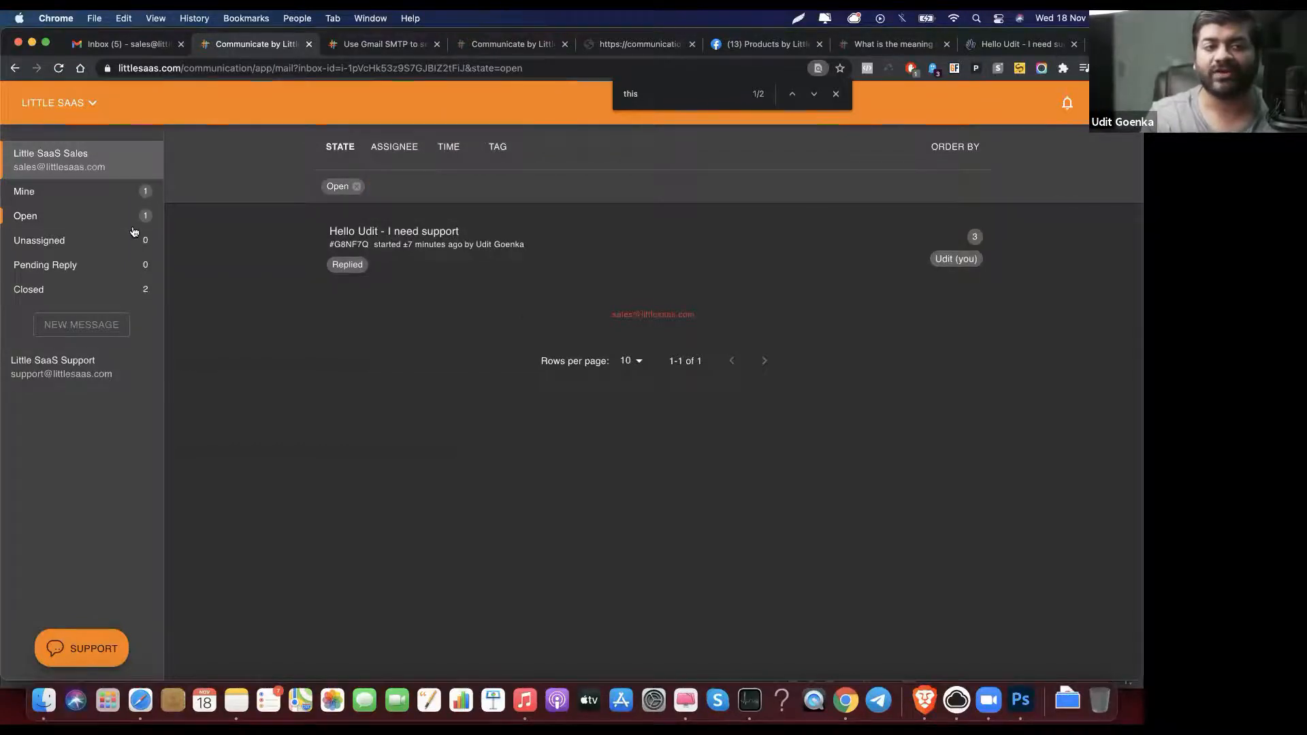
{"action": "left_click", "coordinate": [449, 146]}
{"action": "left_click", "coordinate": [500, 159]}
Step: Switch to Little SaaS Support and try the assignee filters before removing the Assignee chip
{"action": "left_click", "coordinate": [394, 147]}
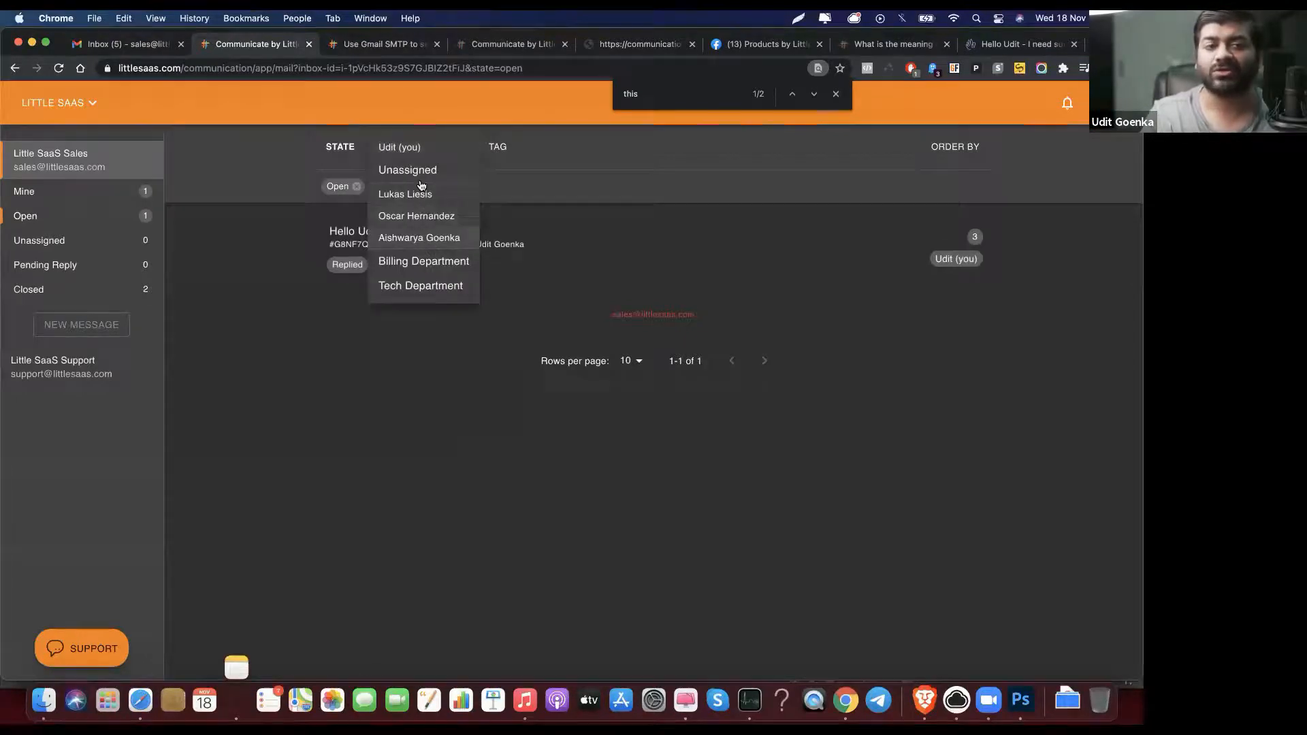
{"action": "left_click", "coordinate": [55, 366]}
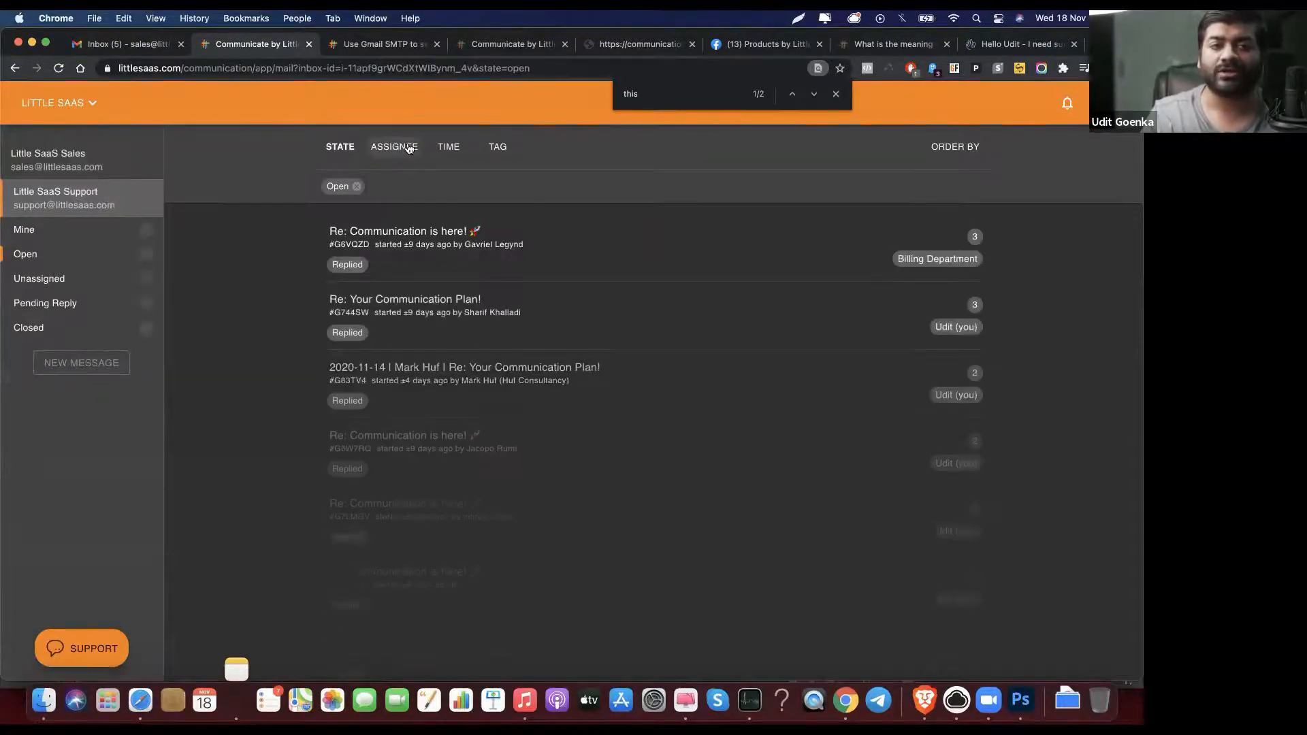
{"action": "left_click", "coordinate": [408, 149]}
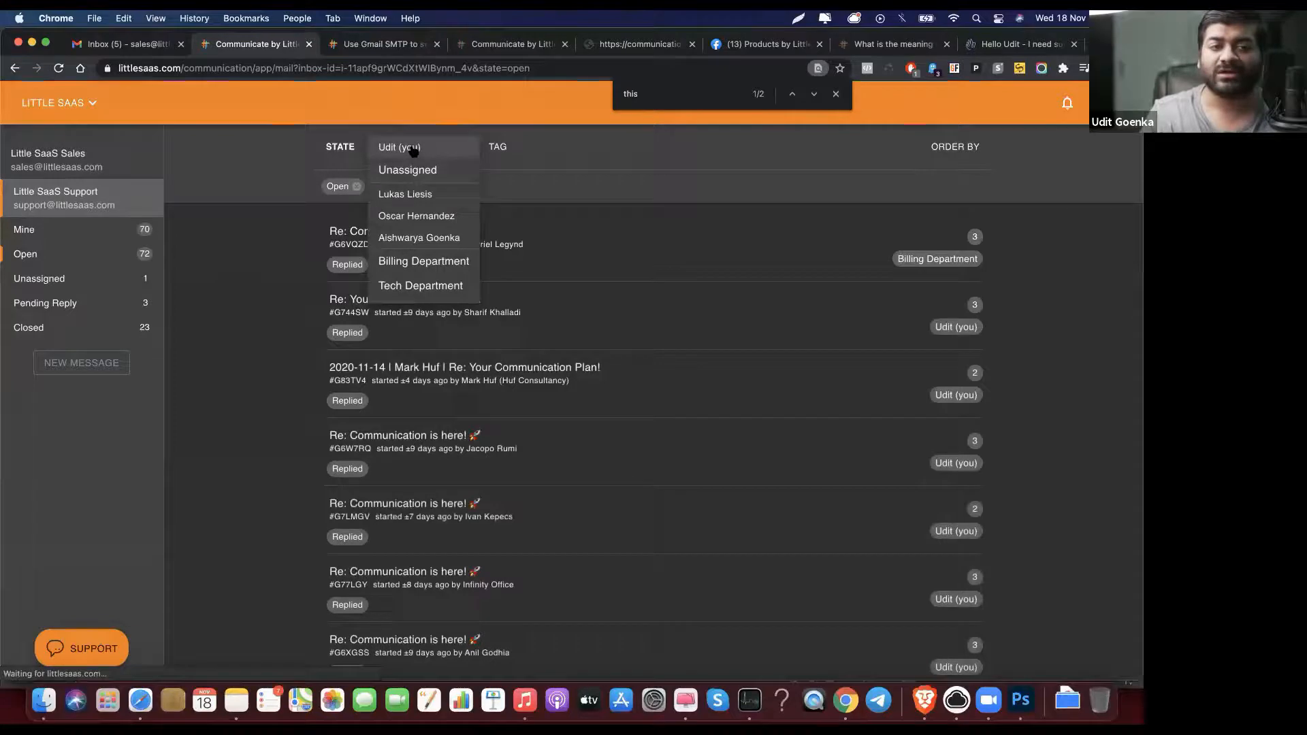
{"action": "left_click", "coordinate": [410, 148]}
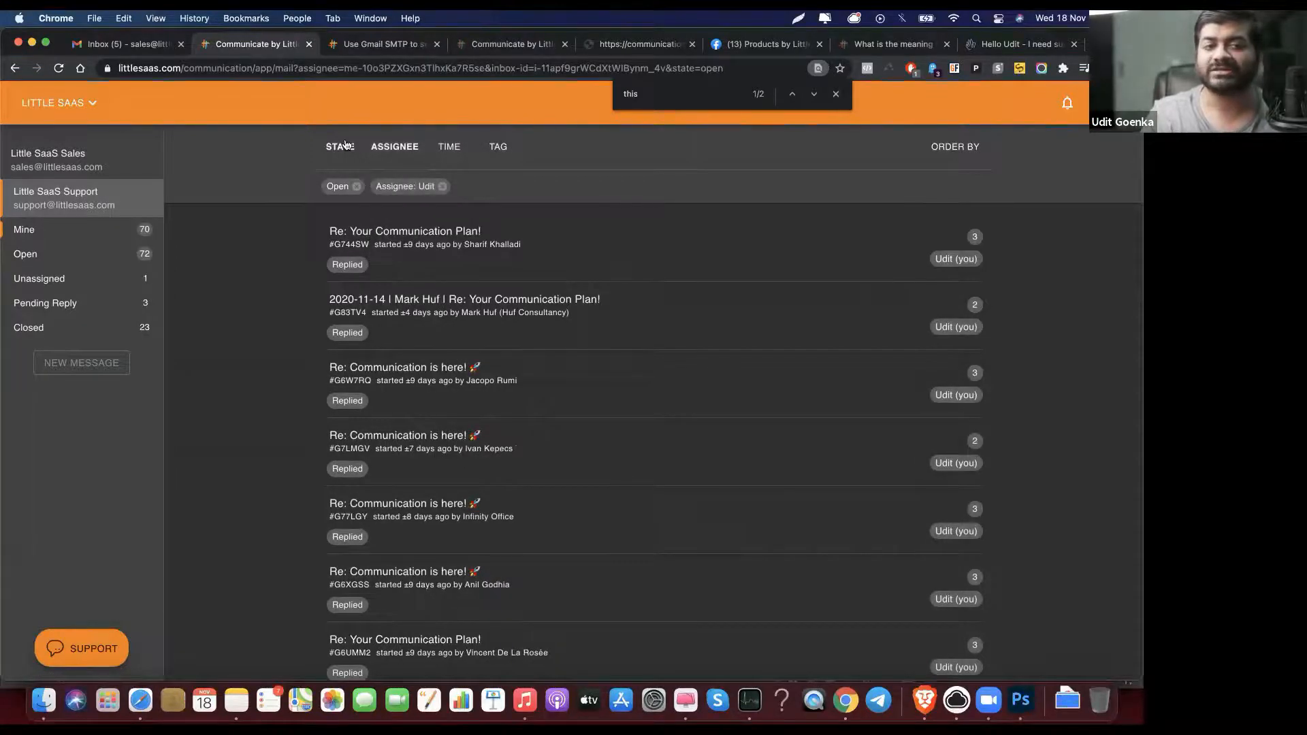
{"action": "left_click", "coordinate": [396, 148]}
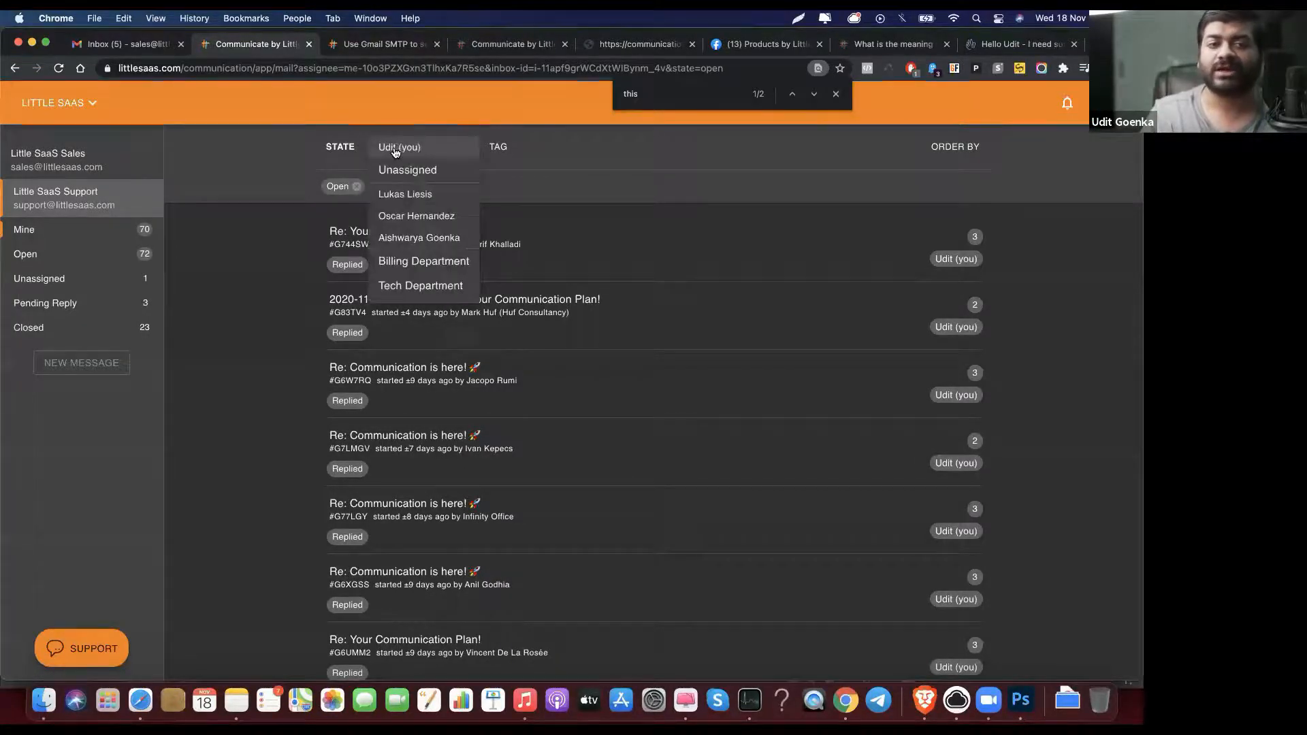
{"action": "left_click", "coordinate": [407, 196]}
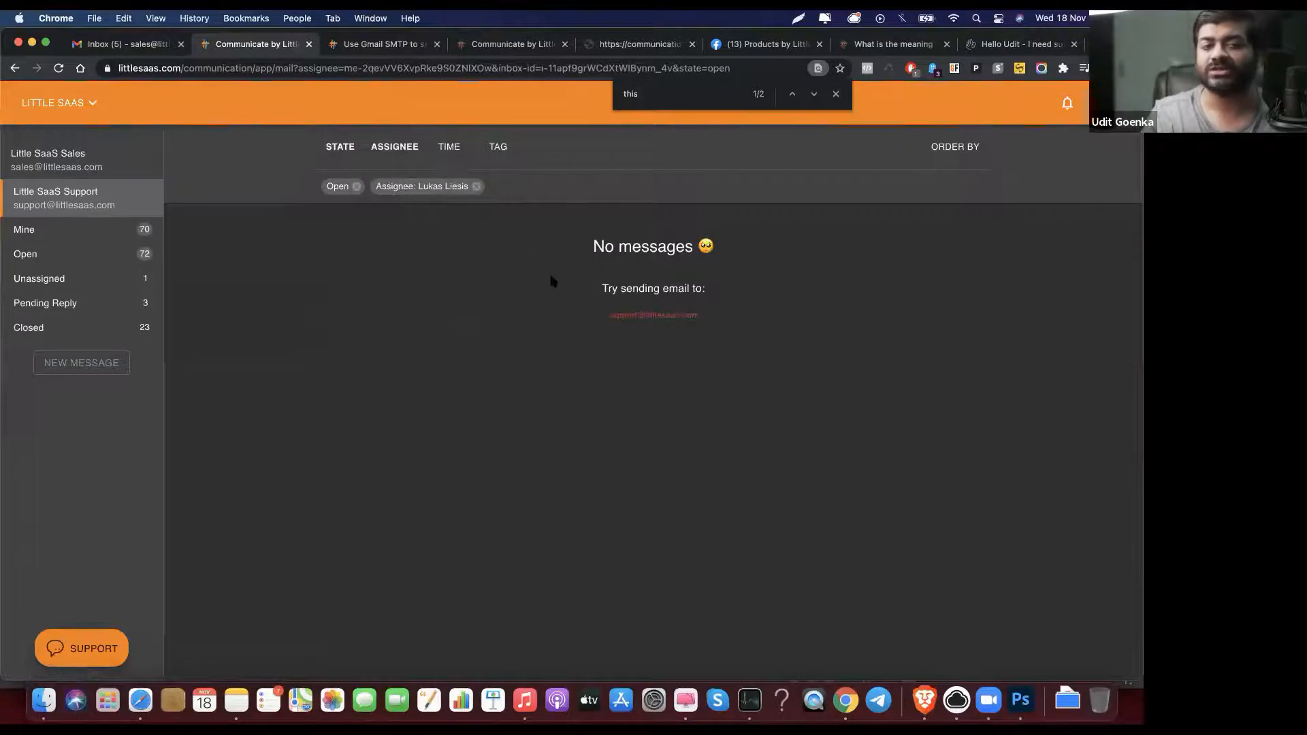
{"action": "left_click", "coordinate": [476, 187]}
{"action": "left_click", "coordinate": [962, 157]}
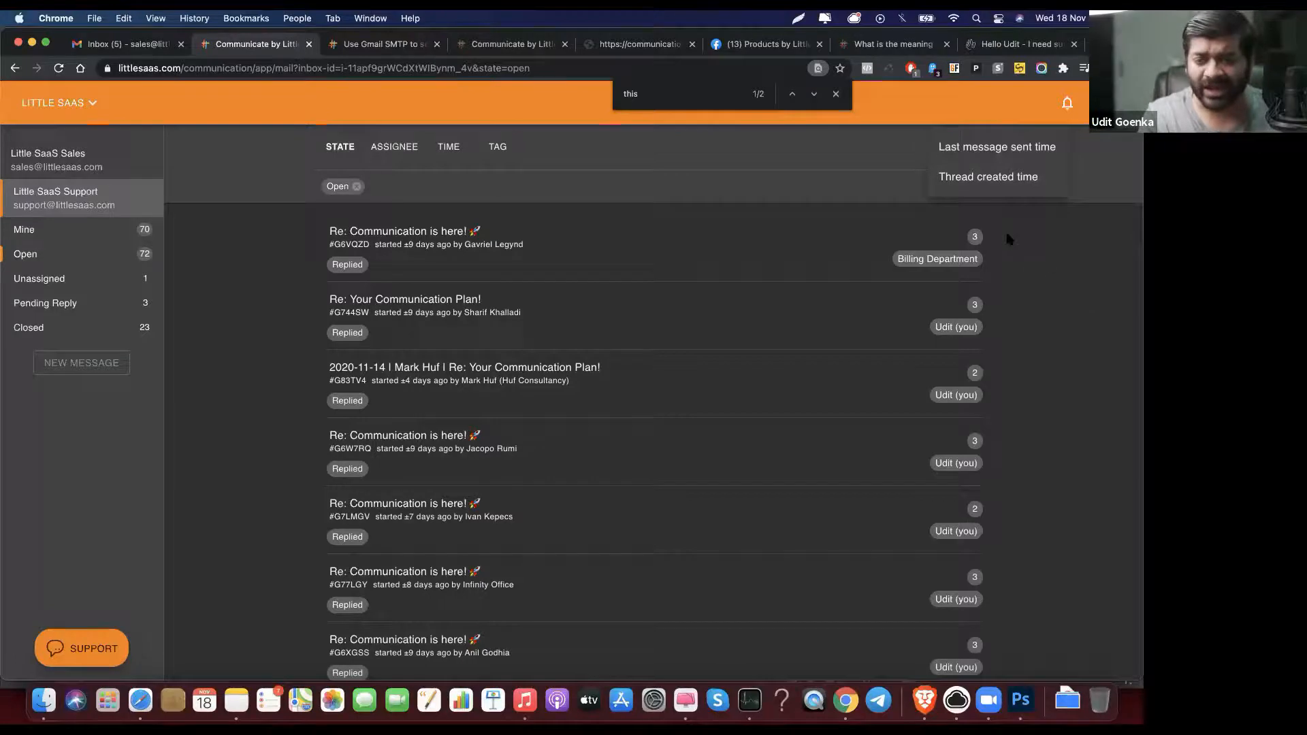
Step: Glance at notifications, then open ticket #G8NF7Q's support request in the Little SaaS Sales inbox
{"action": "left_click", "coordinate": [1076, 296]}
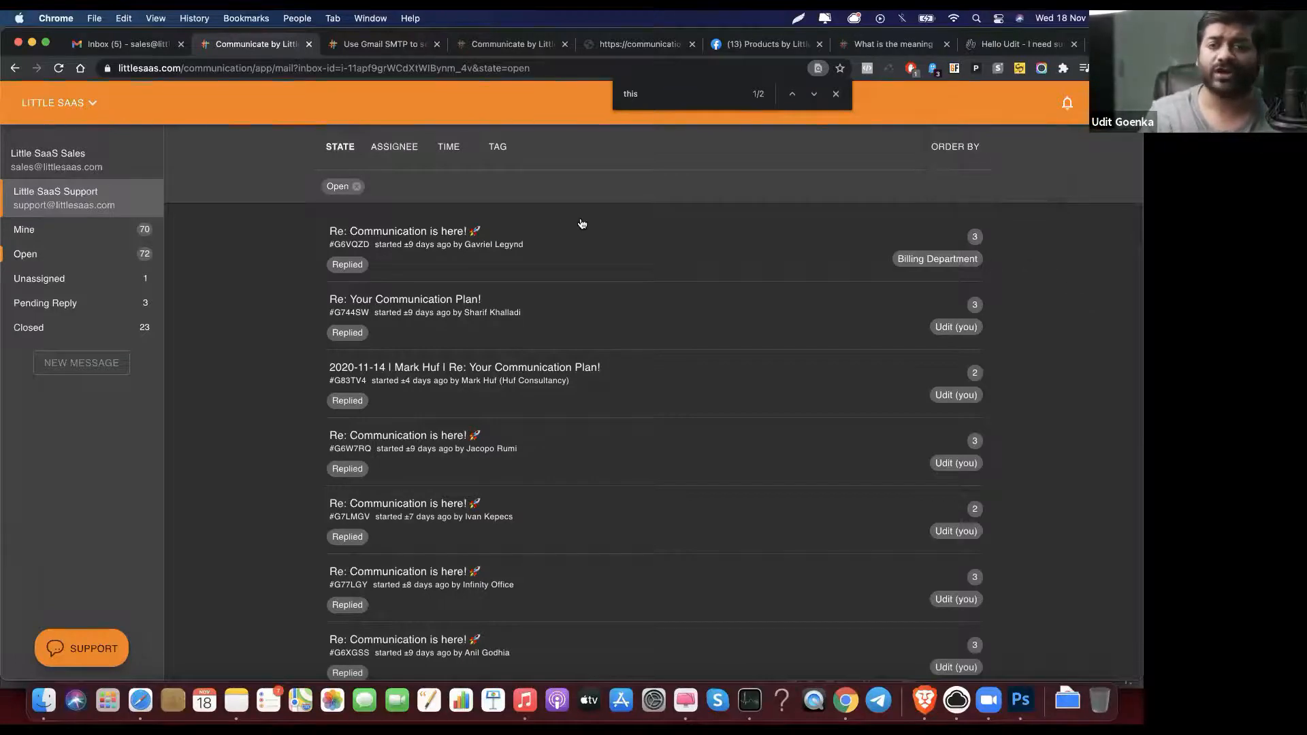
{"action": "left_click", "coordinate": [1067, 104]}
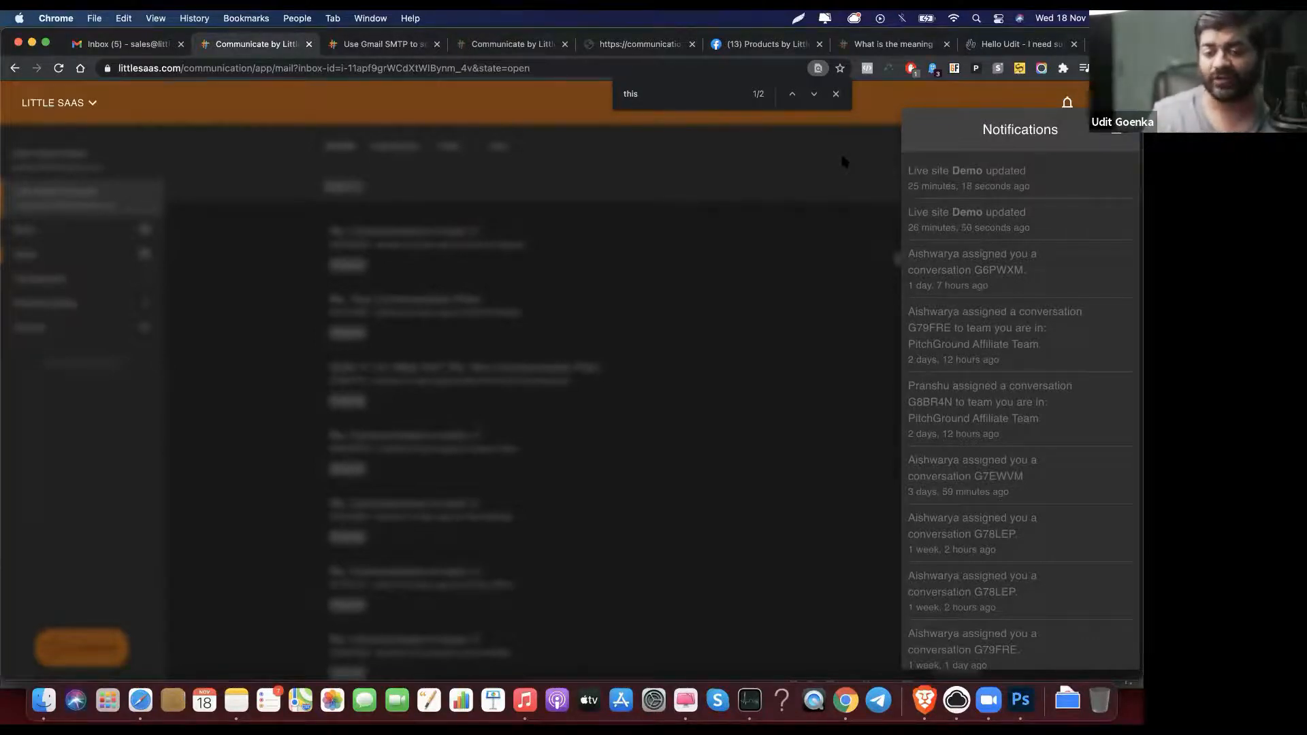
{"action": "left_click", "coordinate": [726, 158]}
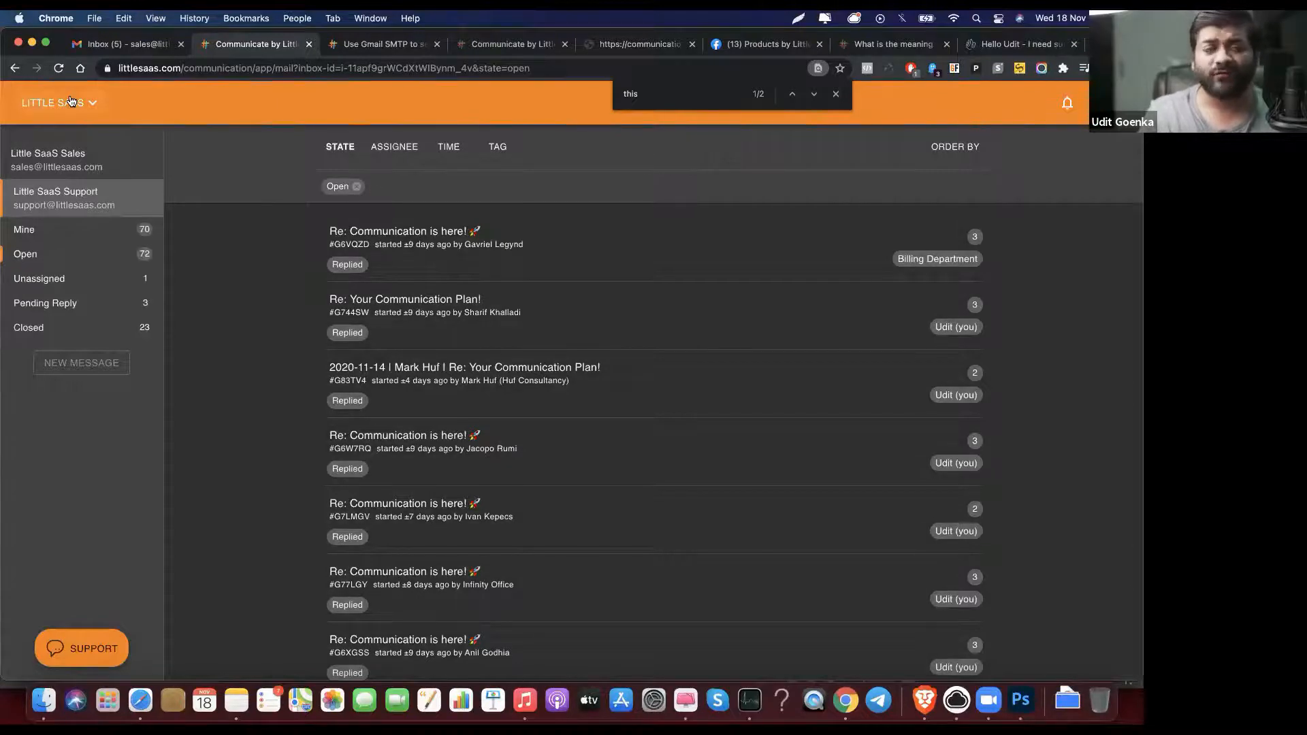
{"action": "left_click", "coordinate": [97, 157]}
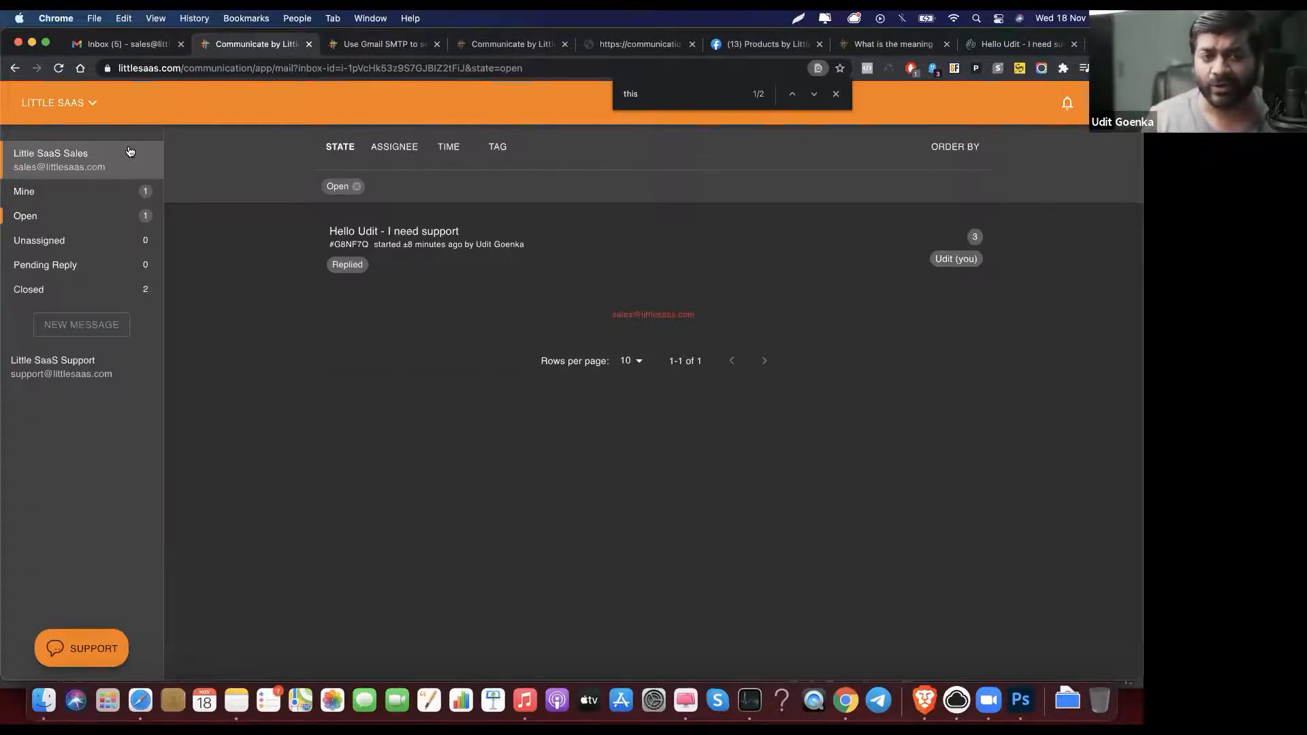
{"action": "left_click", "coordinate": [355, 251]}
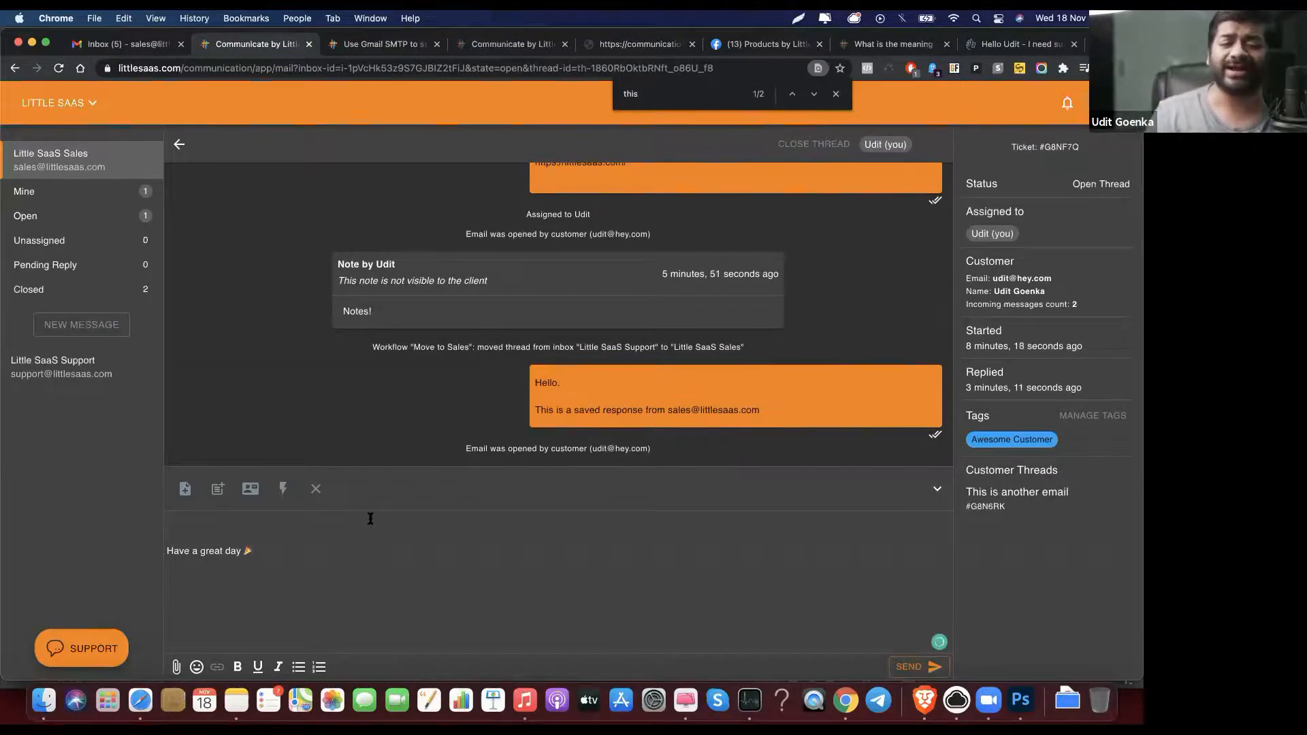
Step: Type and clear test text in the reply, then dismiss the reassignment options without changes
{"action": "type", "text": "as"}
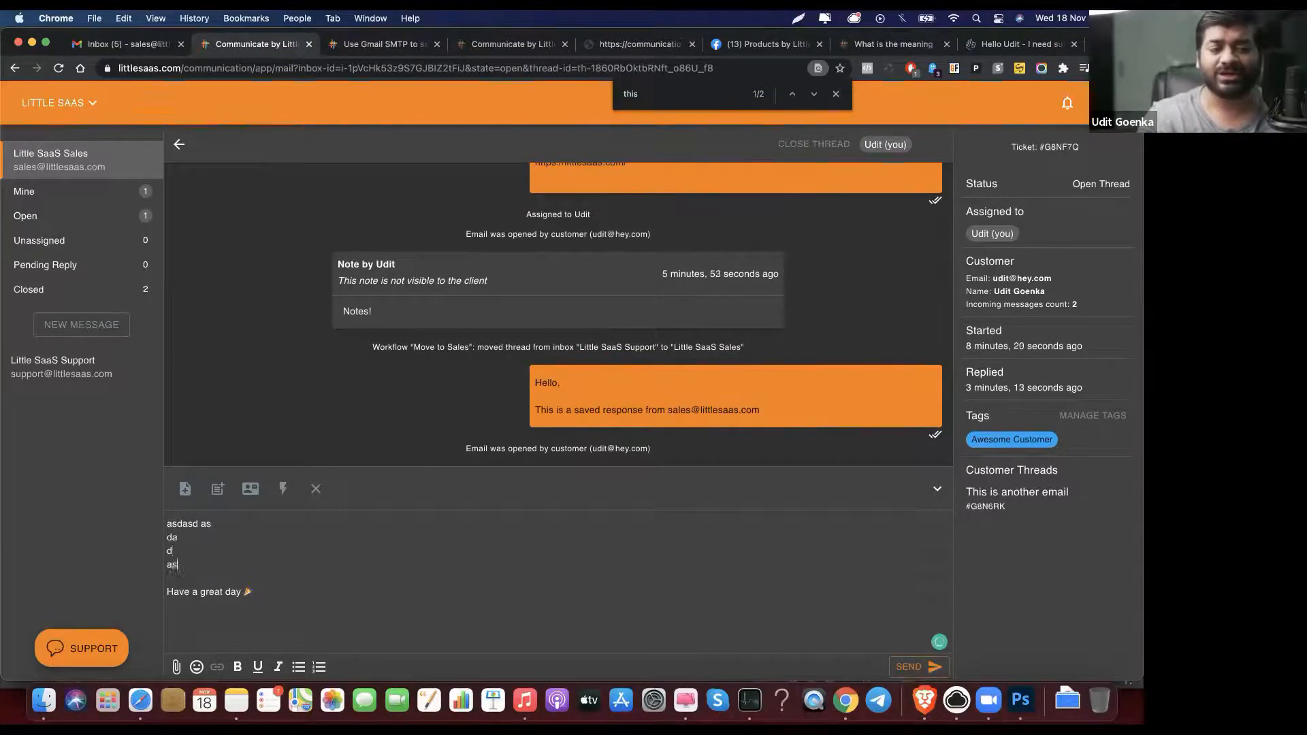
{"action": "type", "text": "dasd as da d asd as d asd as das d asd asd a sdas d as"}
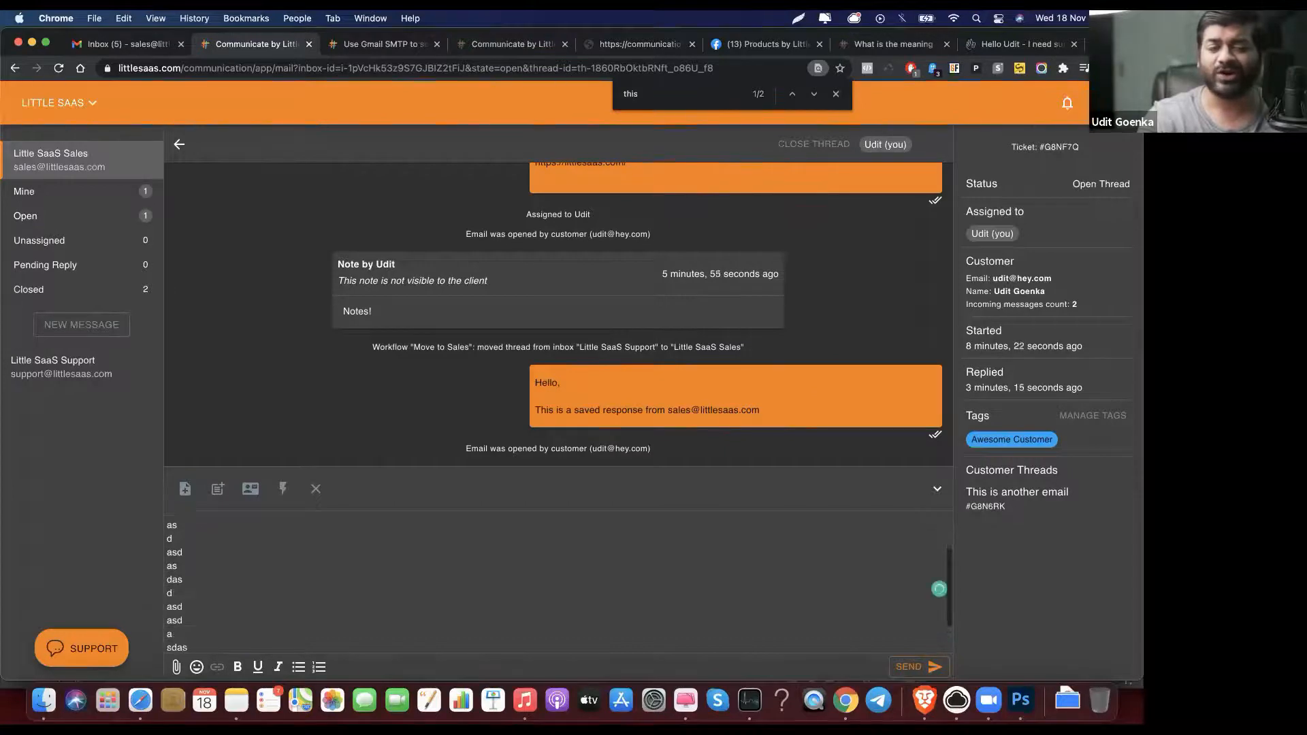
{"action": "type", "text": " d a sdas das dads"}
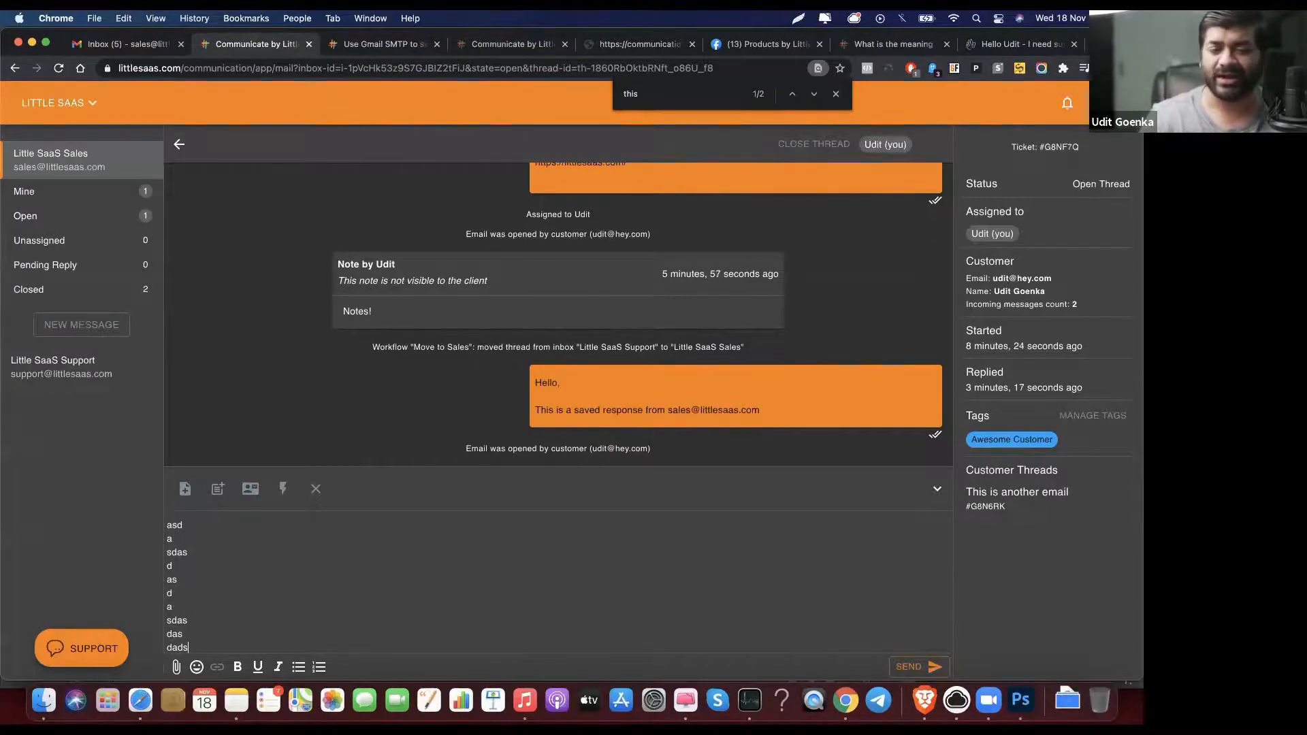
{"action": "left_click", "coordinate": [317, 492]}
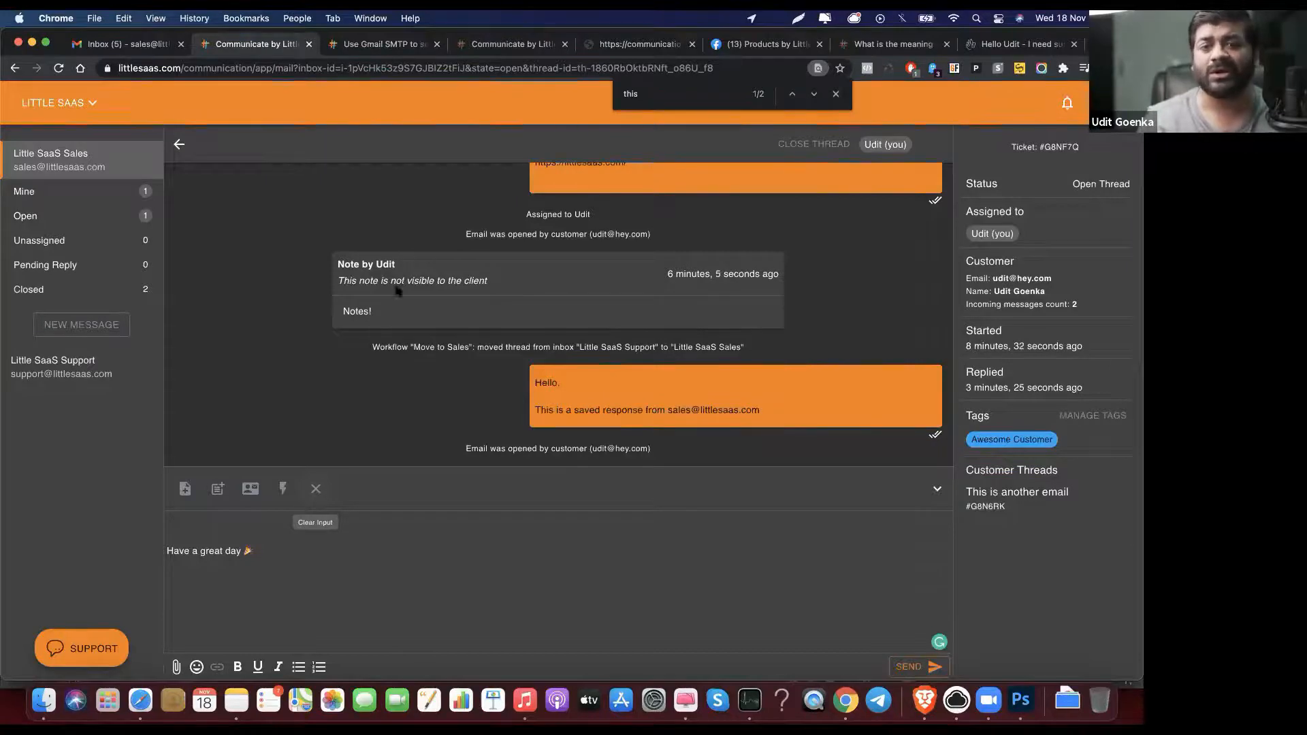
{"action": "left_click", "coordinate": [886, 145]}
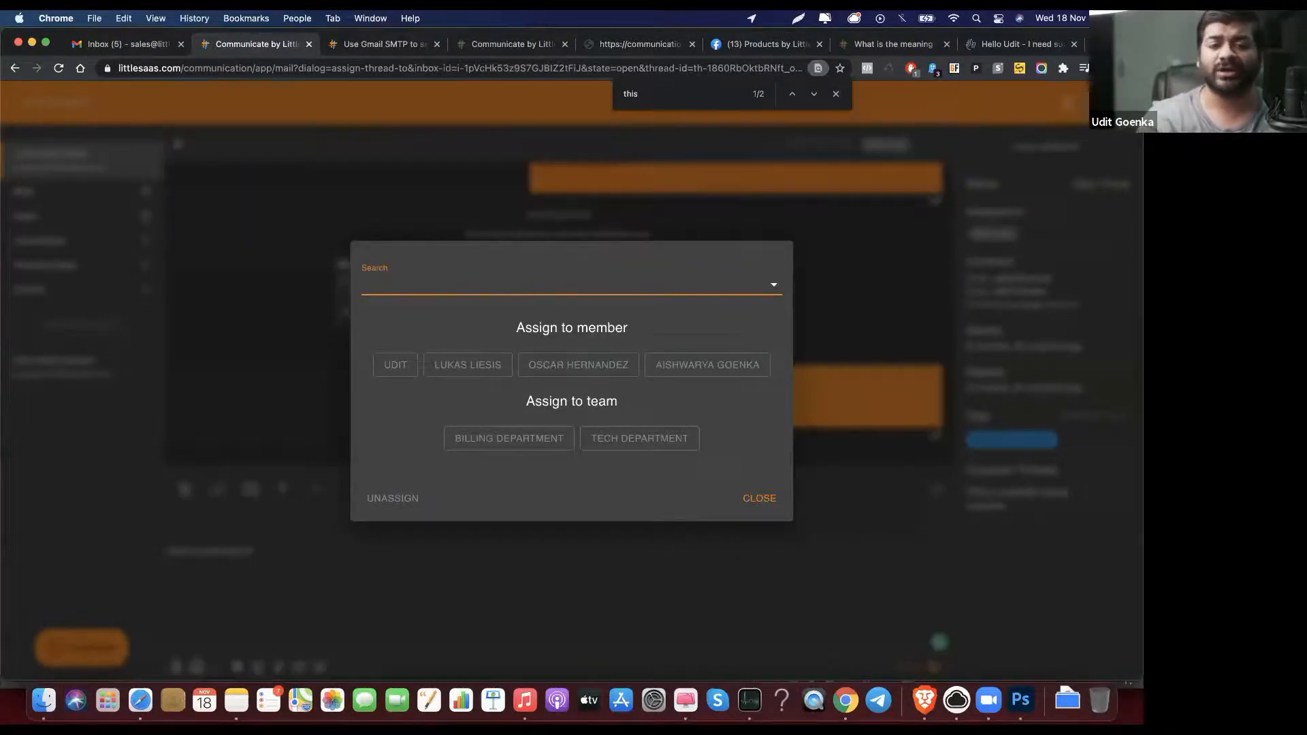
{"action": "type", "text": "os"}
{"action": "key", "text": "BackSpace"}
{"action": "key", "text": "BackSpace"}
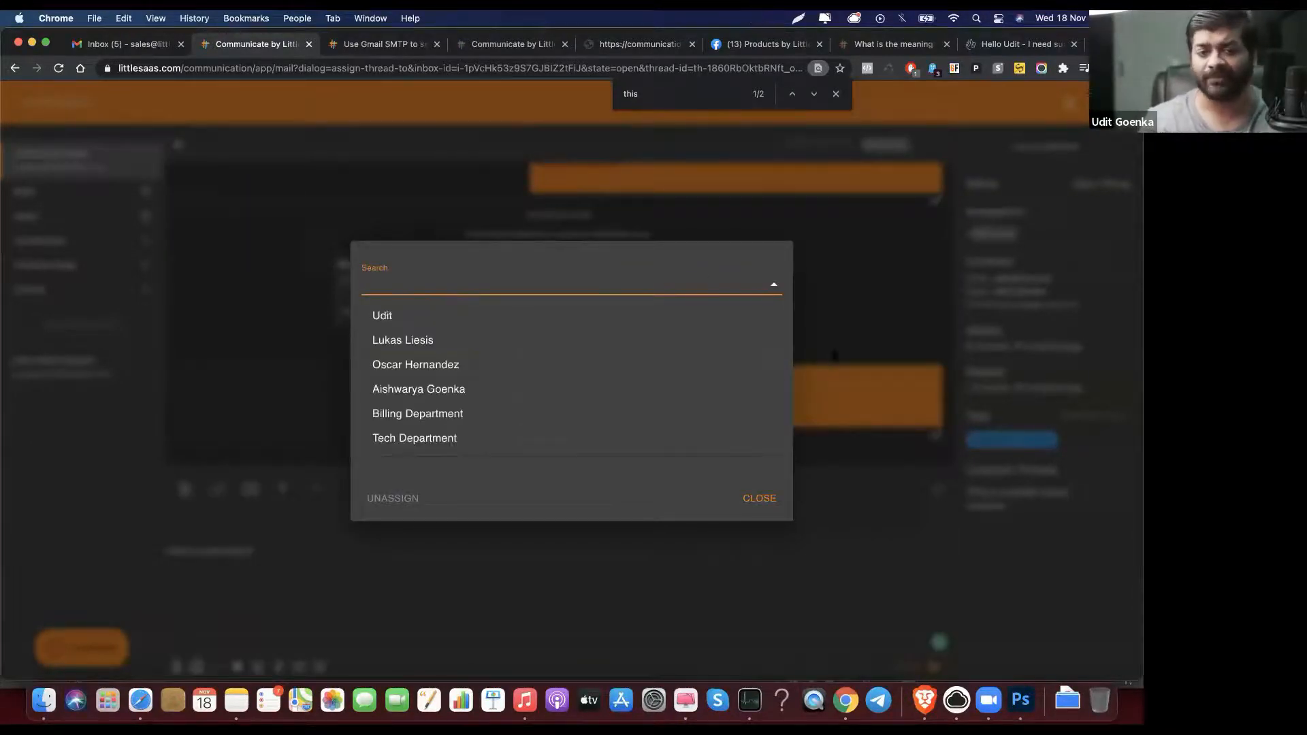
{"action": "left_click", "coordinate": [832, 343]}
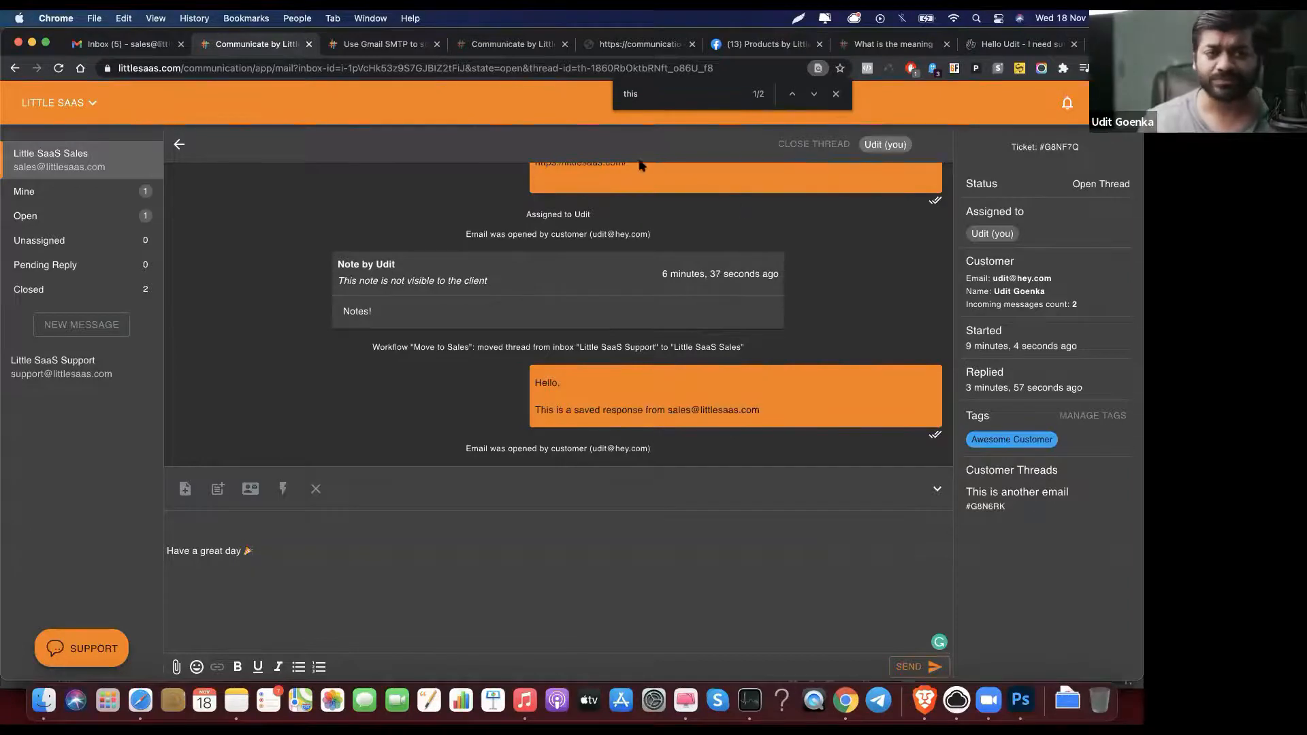
Step: Bring up and reload the demo website in Chrome
{"action": "left_click", "coordinate": [337, 47]}
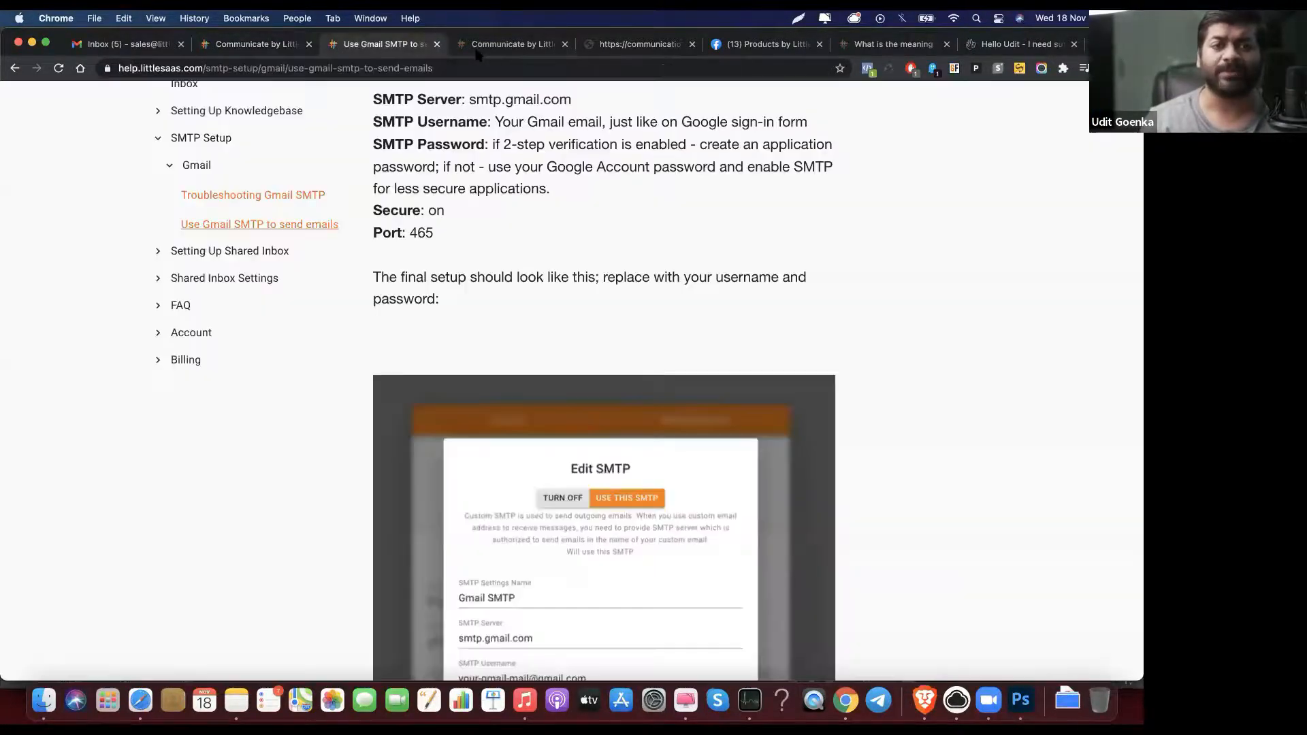
{"action": "left_click", "coordinate": [480, 49]}
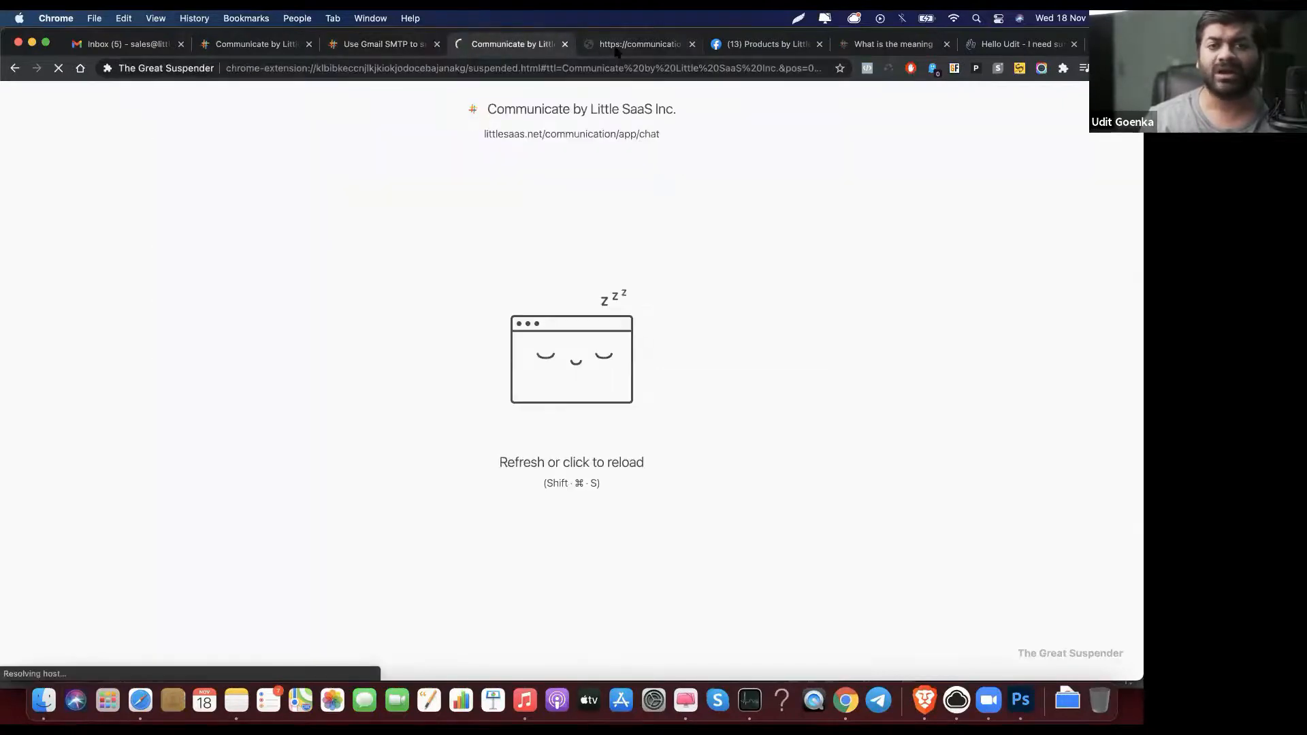
{"action": "left_click", "coordinate": [616, 48]}
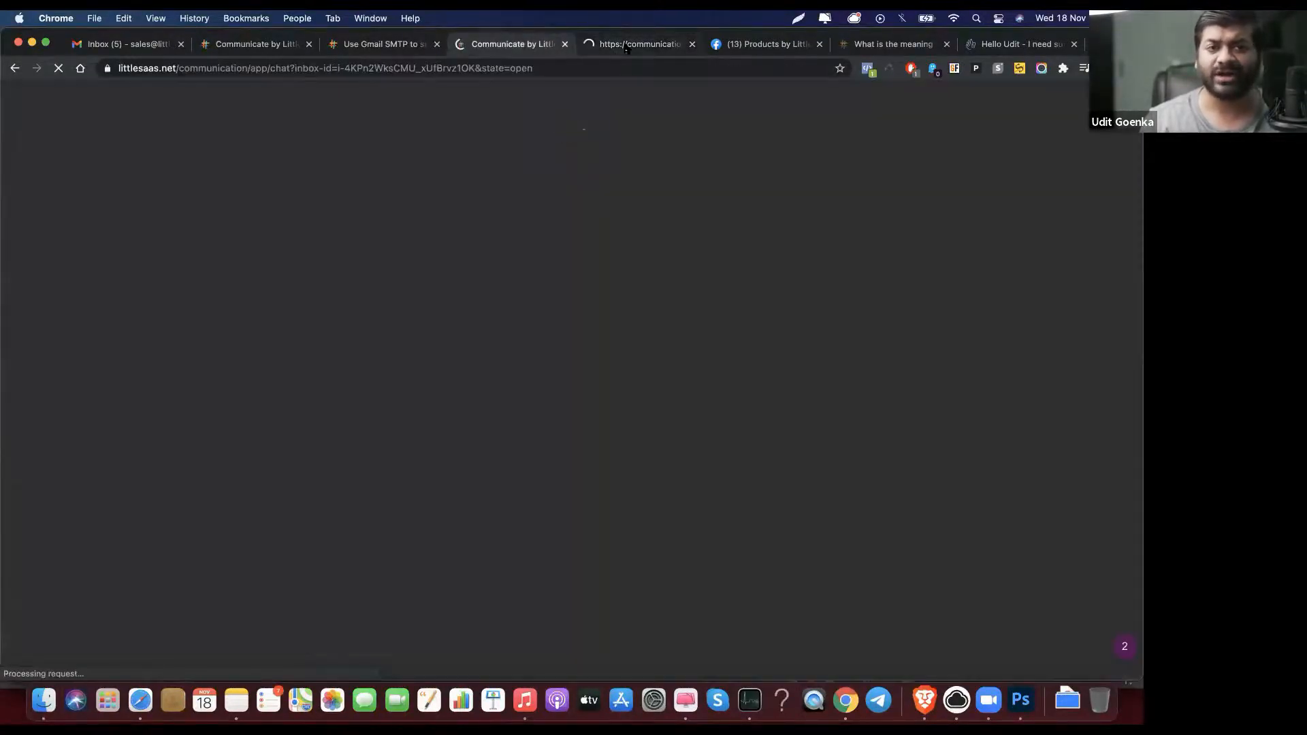
{"action": "left_click", "coordinate": [627, 47]}
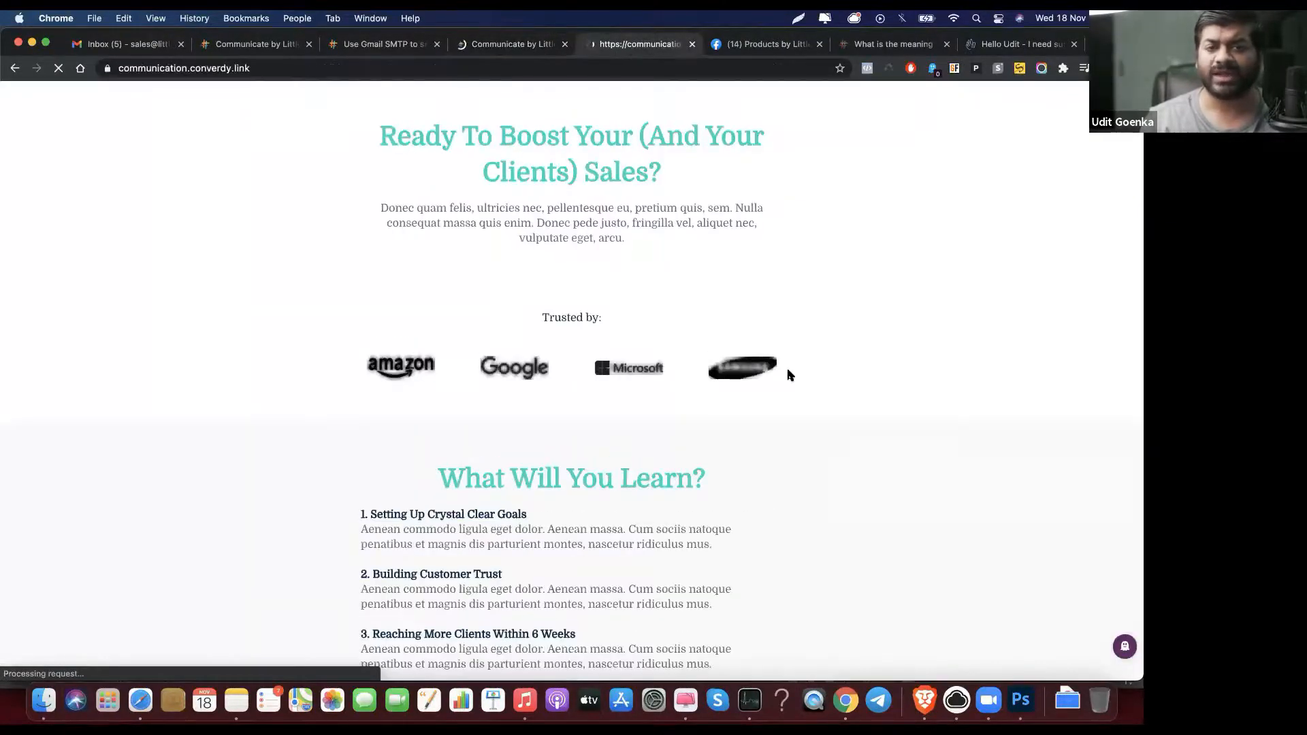
{"action": "scroll", "coordinate": [788, 374], "scroll_direction": "down", "scroll_amount": 10}
{"action": "scroll", "coordinate": [788, 374], "scroll_direction": "down", "scroll_amount": 10}
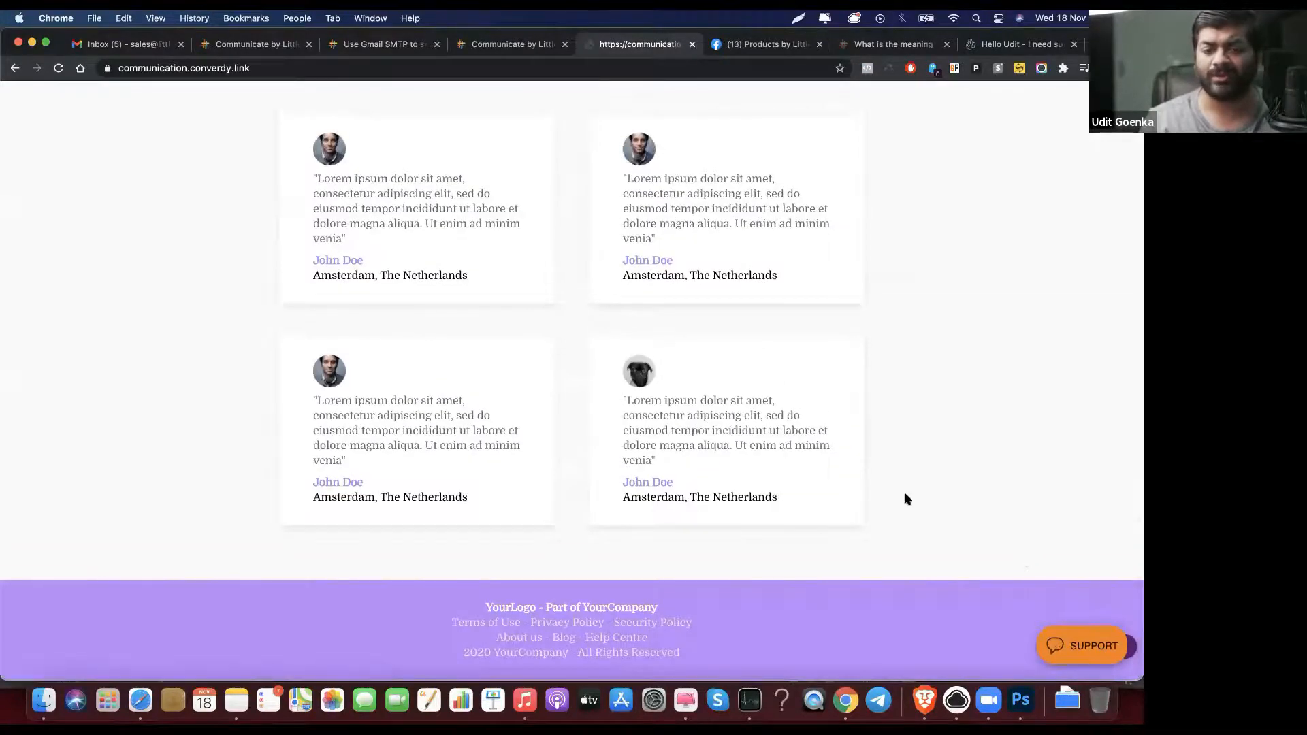
Step: Send 'Hi' from the website's chat widget and find the new live chat in the support inbox
{"action": "left_click", "coordinate": [1086, 648]}
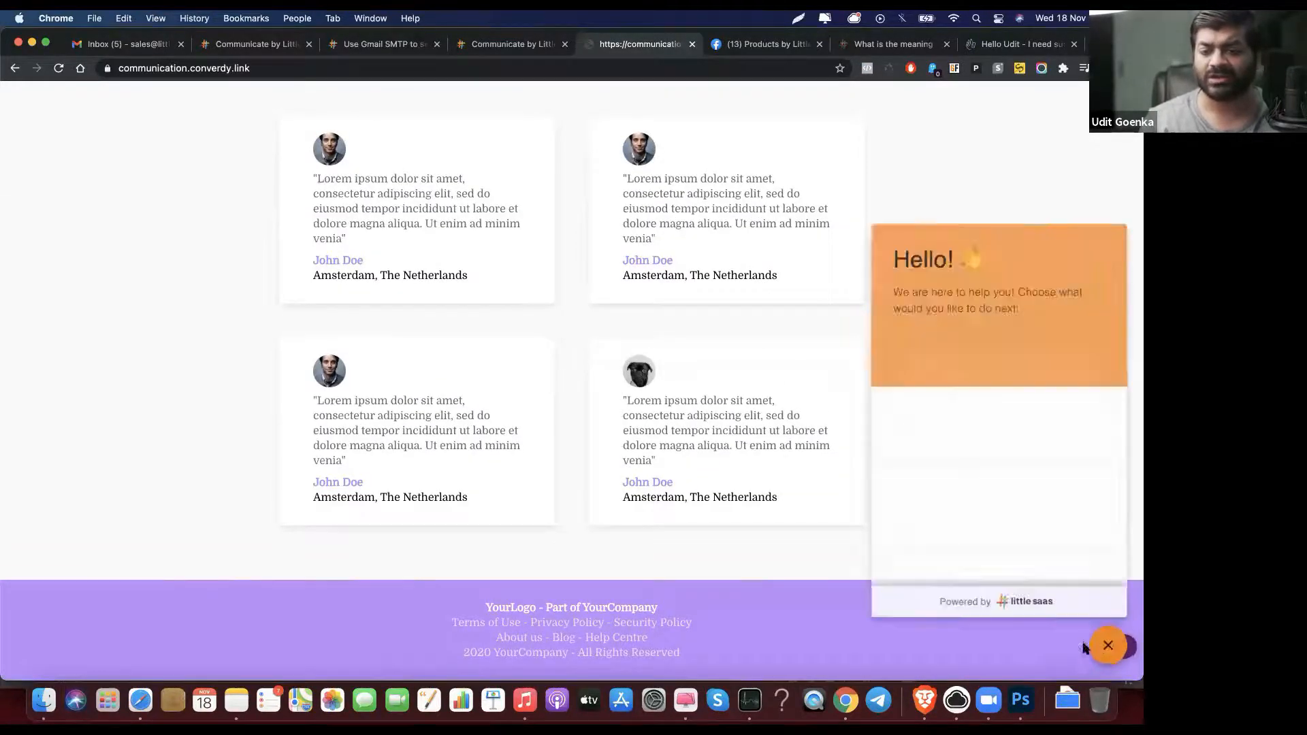
{"action": "scroll", "coordinate": [959, 347], "scroll_direction": "down", "scroll_amount": 2}
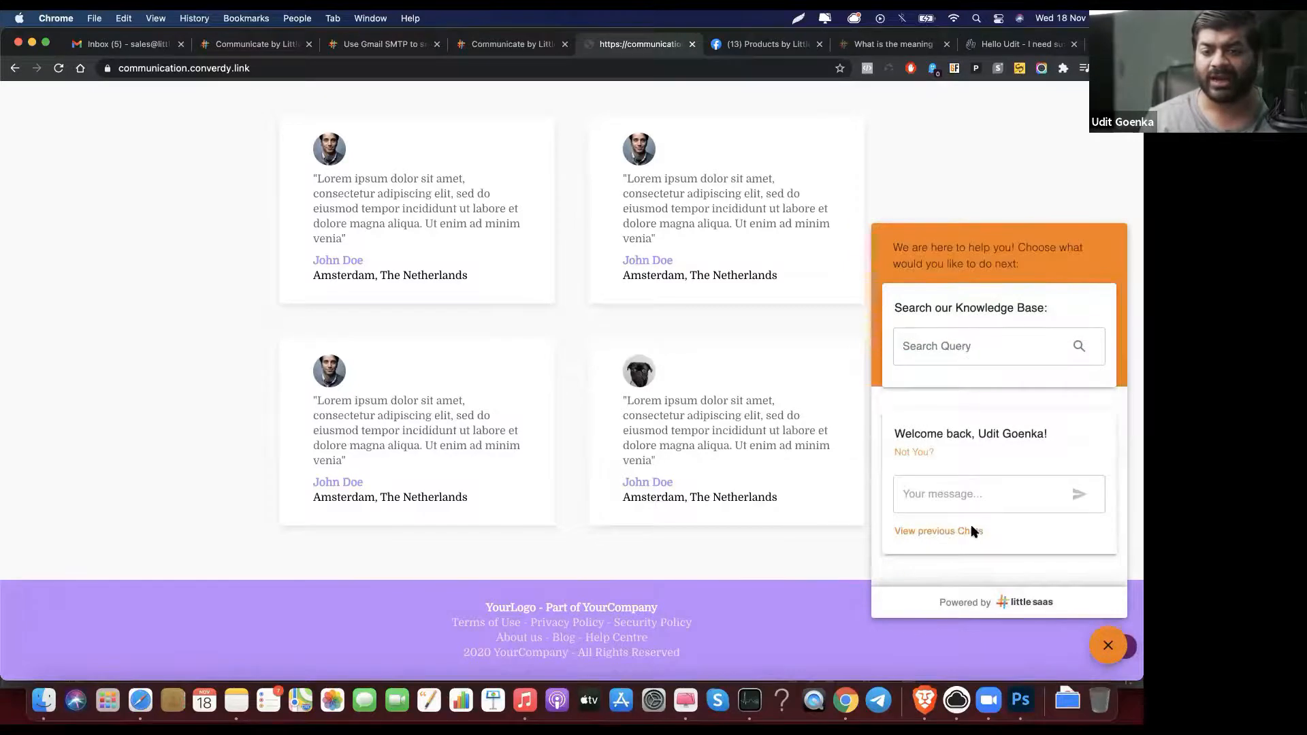
{"action": "left_click", "coordinate": [982, 488]}
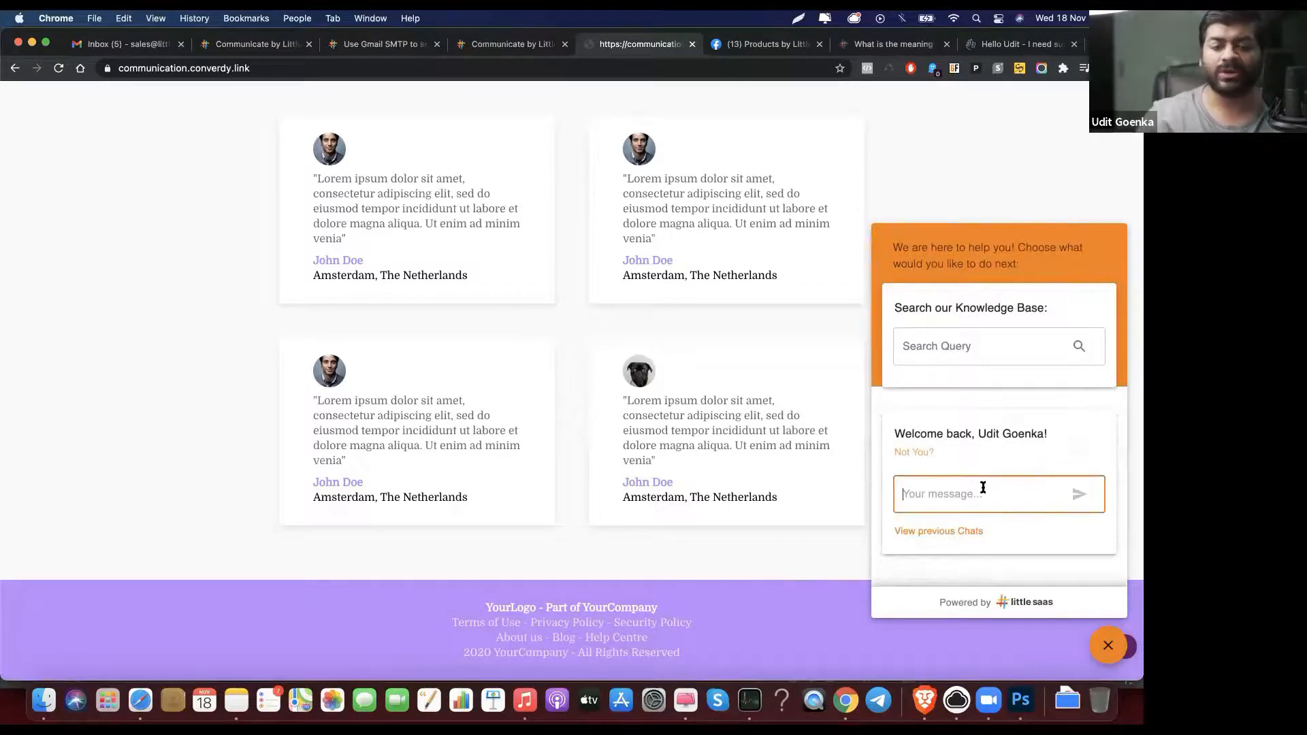
{"action": "type", "text": "Hi"}
{"action": "key", "text": "Return"}
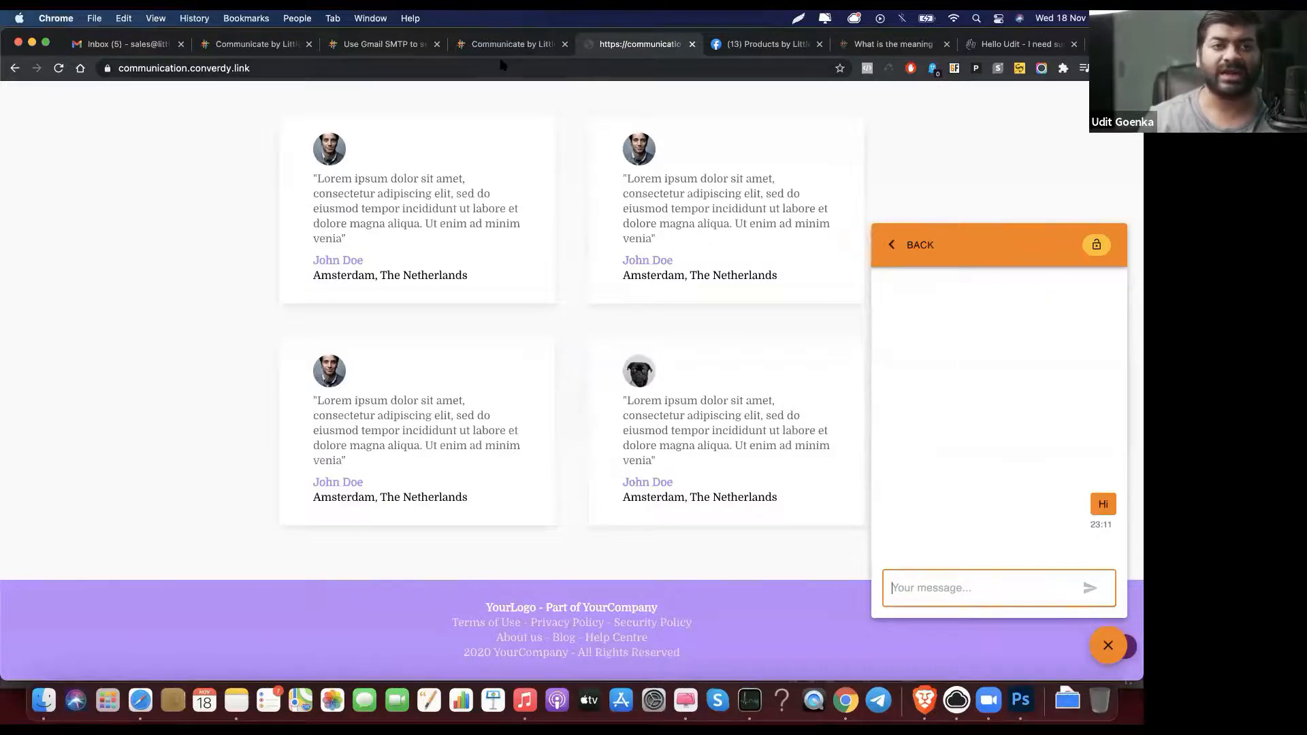
{"action": "left_click", "coordinate": [504, 46]}
{"action": "scroll", "coordinate": [477, 329], "scroll_direction": "down", "scroll_amount": 5}
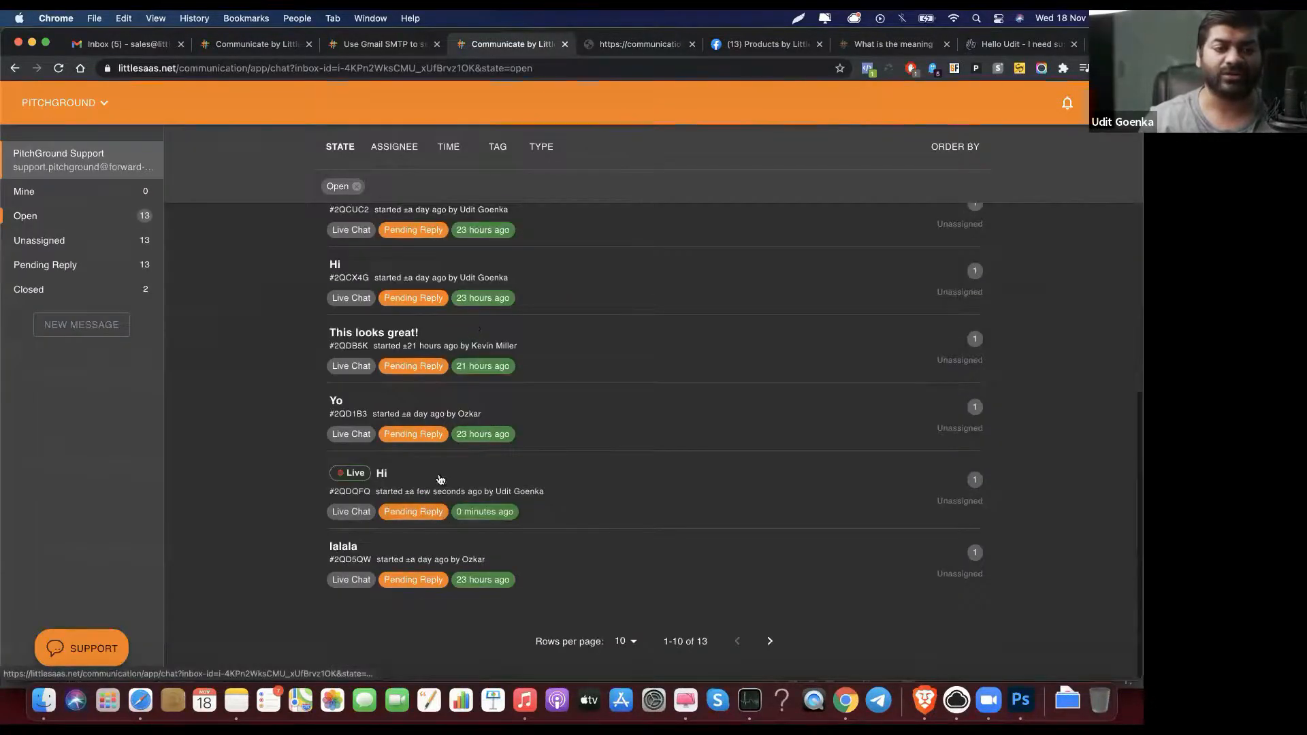
Step: Join the live Hi chat and reply "This is live chat and it's awesome."
{"action": "left_click", "coordinate": [378, 476]}
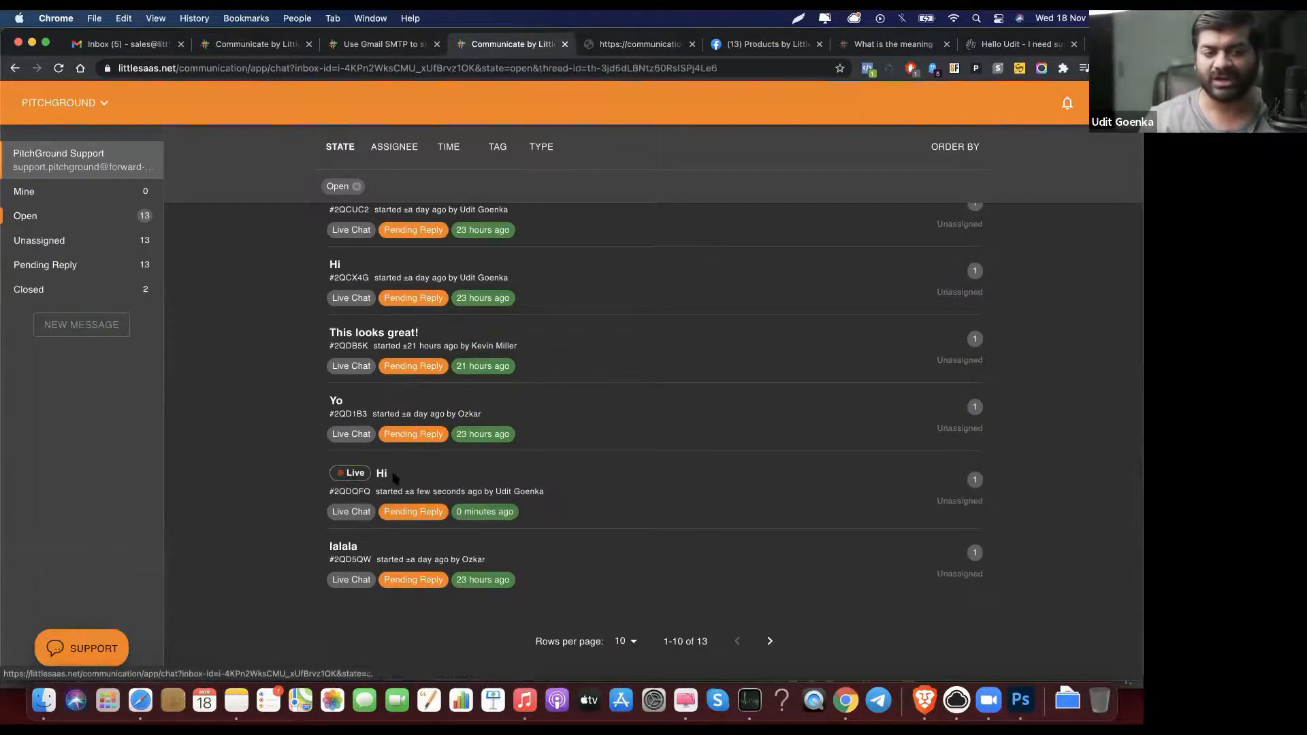
{"action": "left_click", "coordinate": [552, 654]}
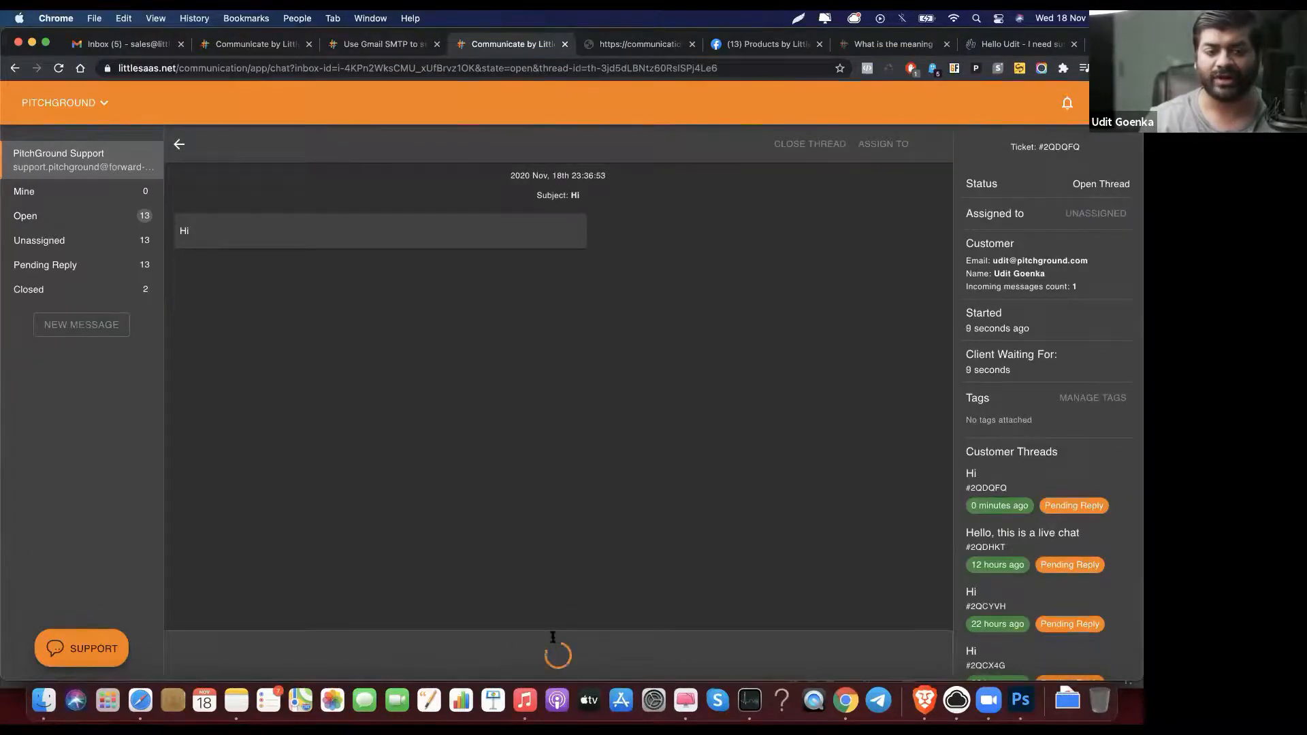
{"action": "left_click", "coordinate": [524, 603]}
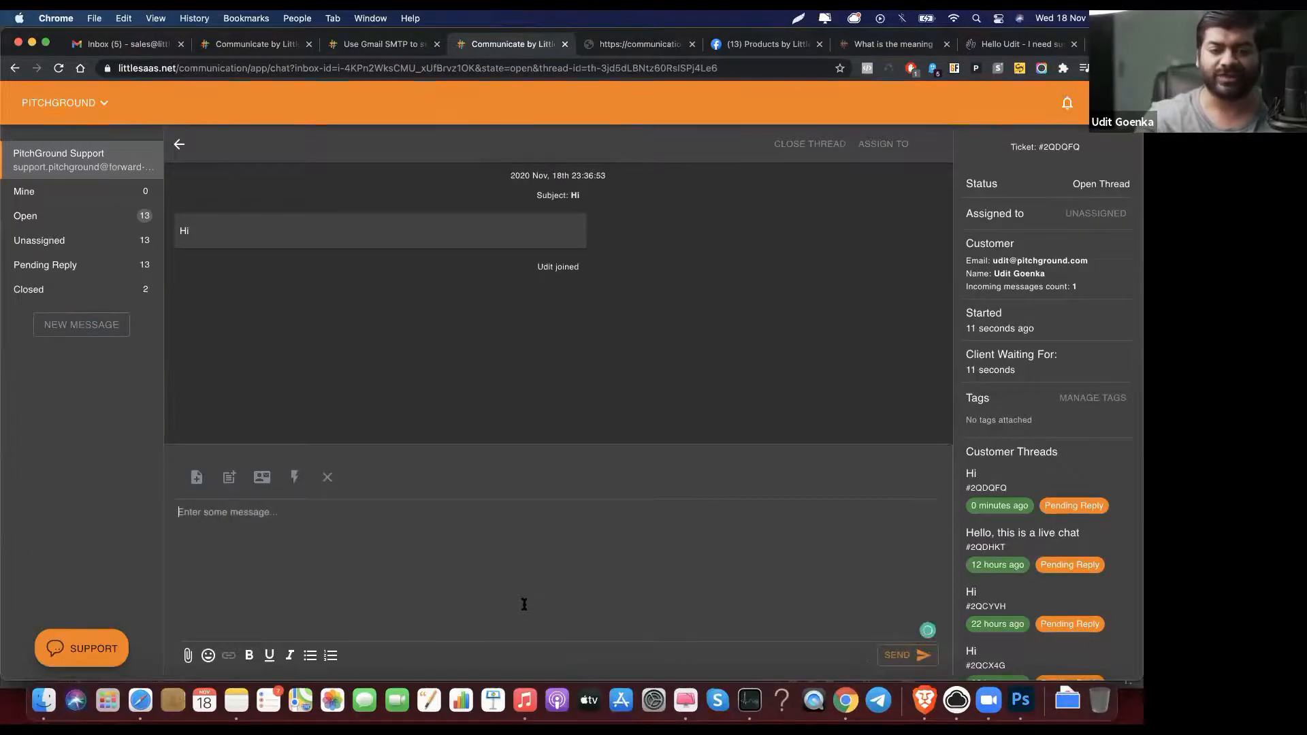
{"action": "type", "text": "This is live chat and it's awesome."}
{"action": "left_click", "coordinate": [907, 653]}
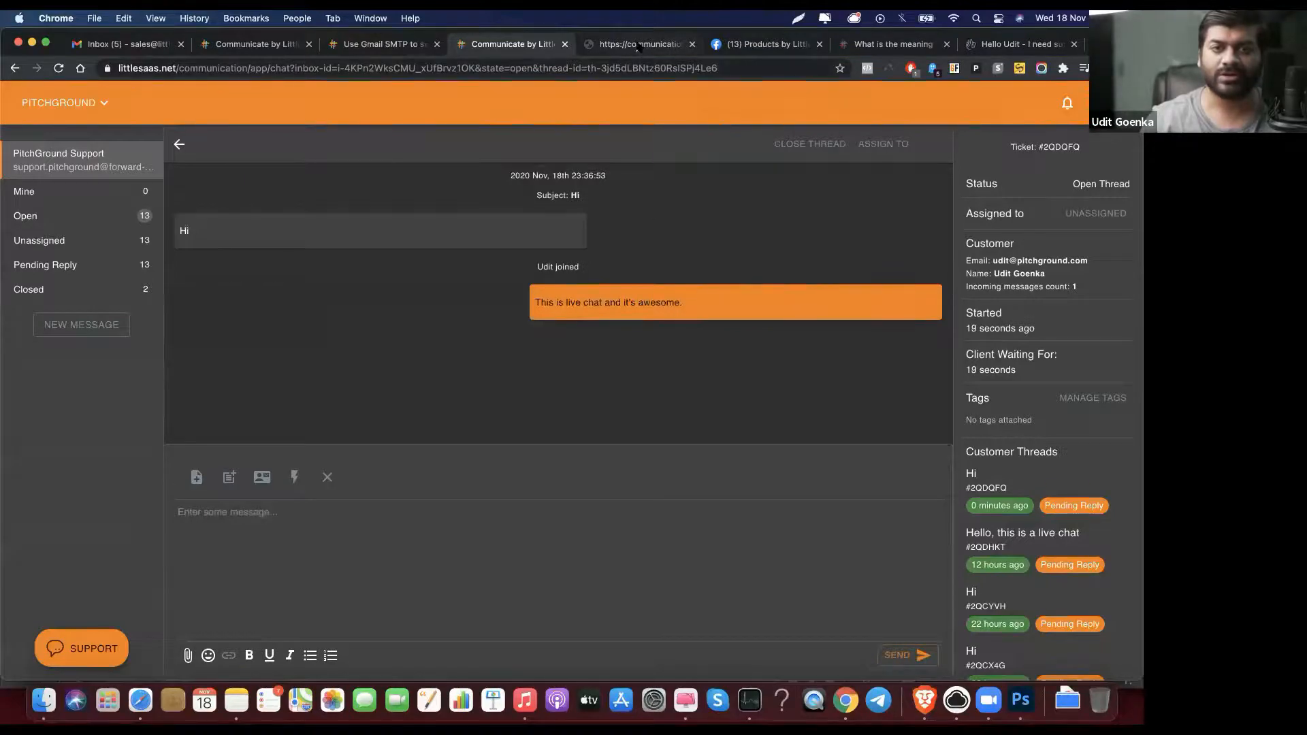
Step: Send a follow-up 'Hi' as the visitor from the demo website widget, then return to the inbox
{"action": "left_click", "coordinate": [638, 46]}
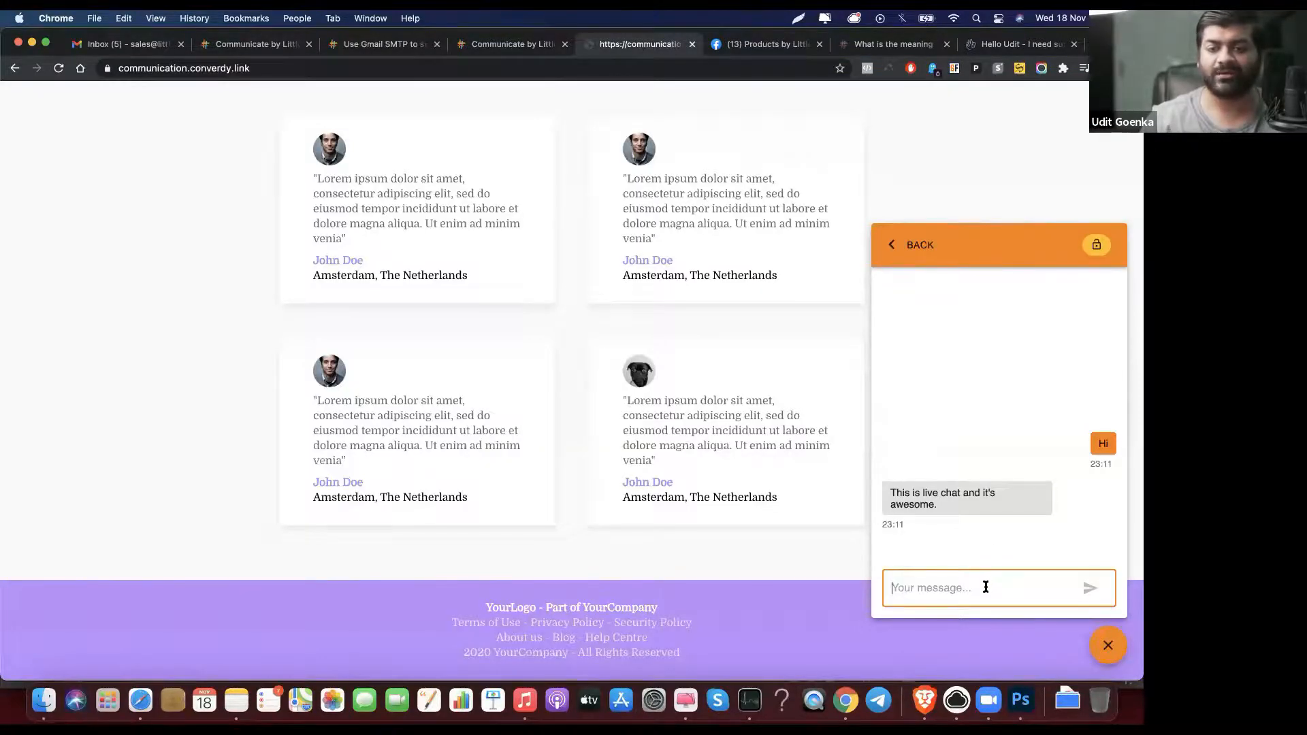
{"action": "type", "text": "Hi"}
{"action": "key", "text": "Return"}
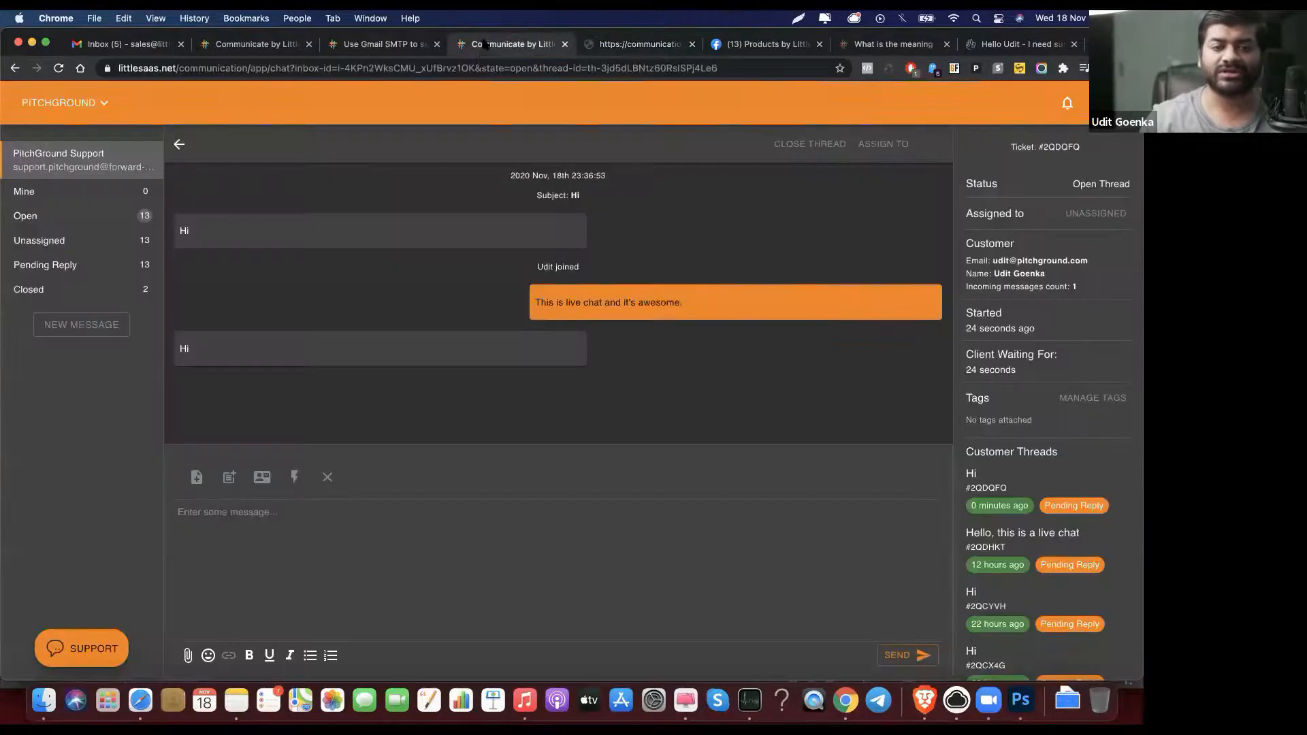
{"action": "left_click", "coordinate": [484, 44]}
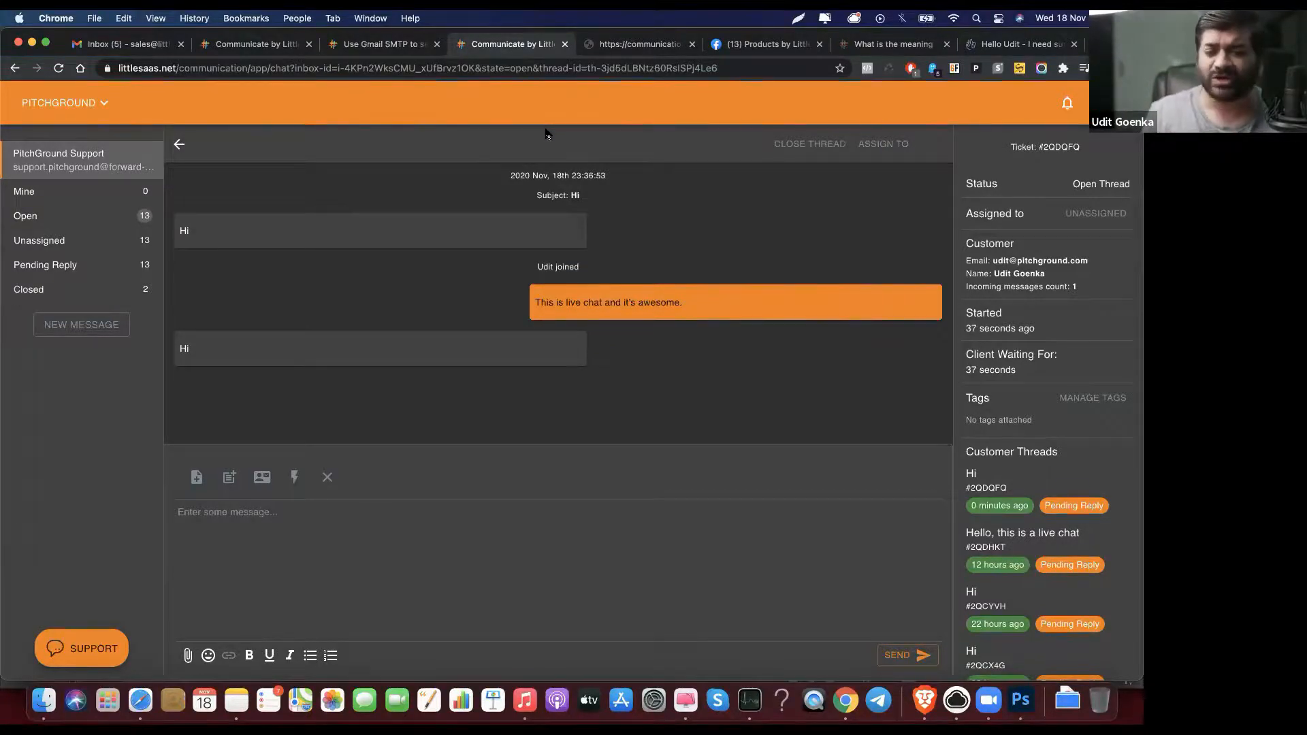
Step: Check the email verification status of the visitor's first Hi chat in the widget
{"action": "left_click", "coordinate": [614, 45]}
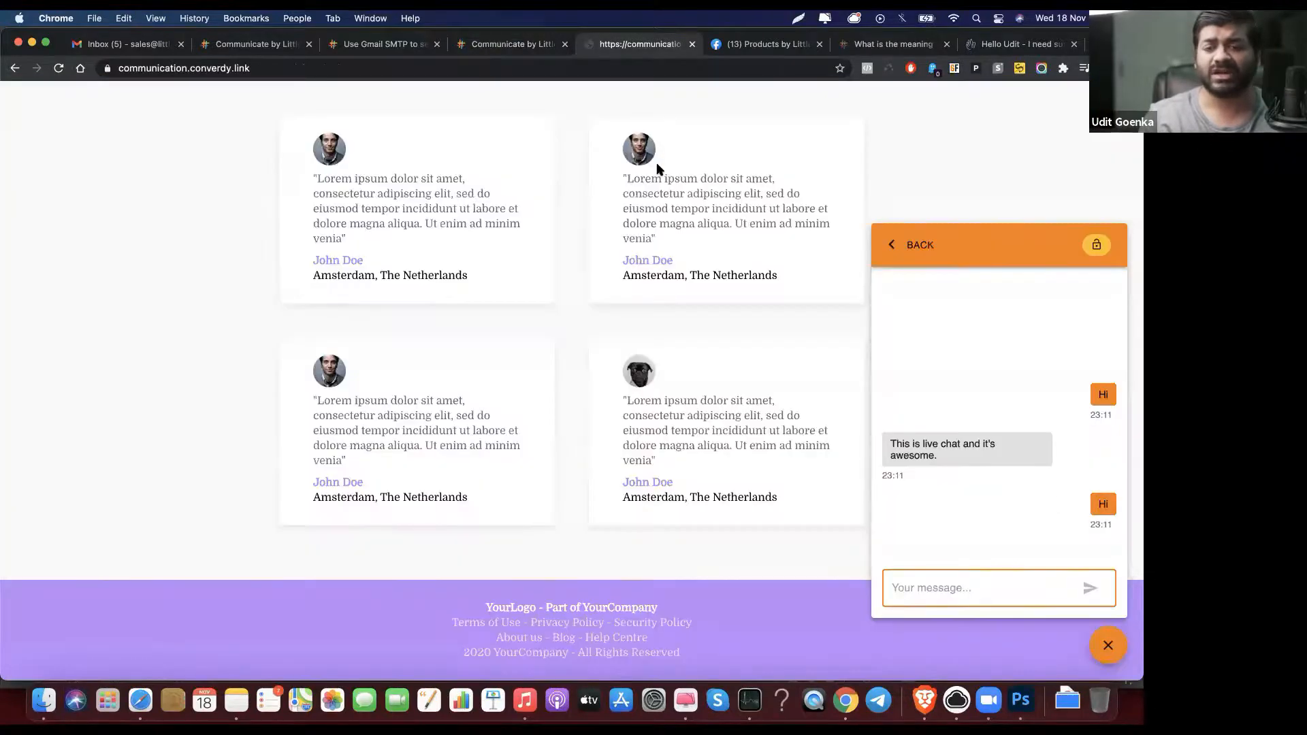
{"action": "left_click", "coordinate": [896, 247]}
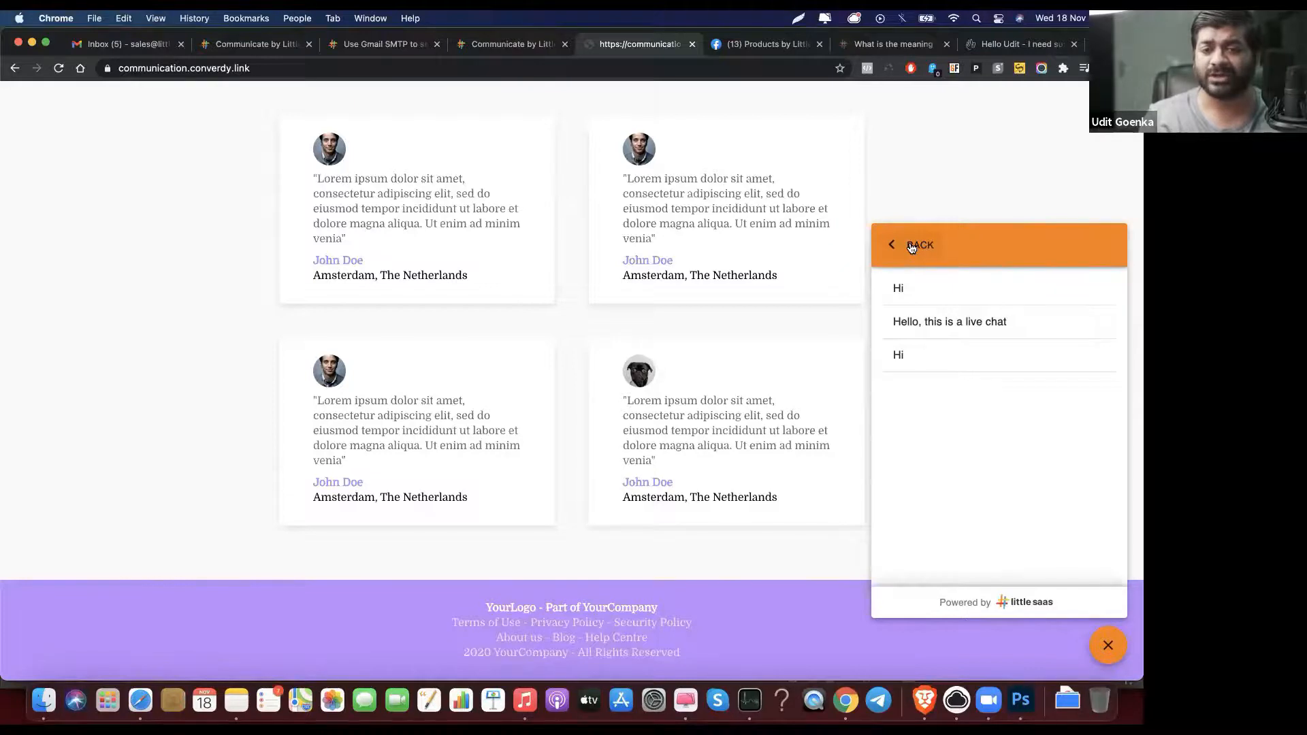
{"action": "left_click", "coordinate": [961, 301]}
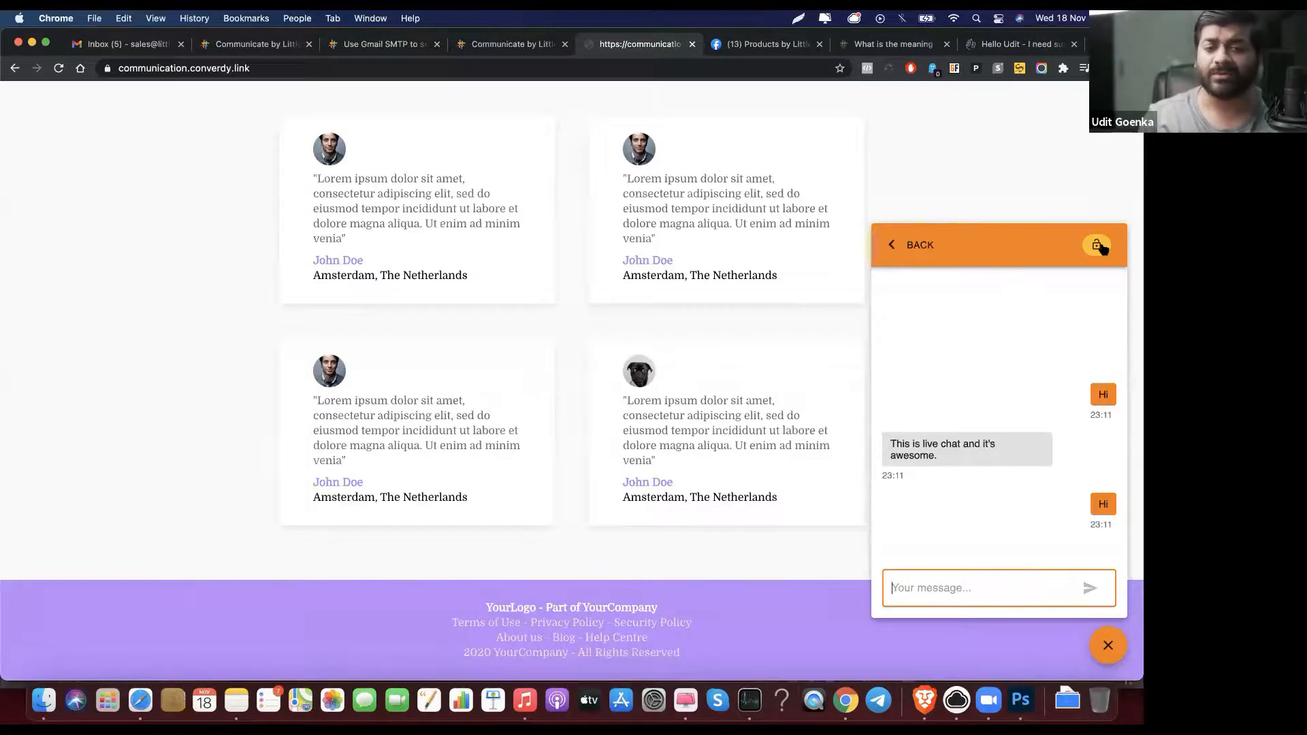
{"action": "left_click", "coordinate": [1101, 247]}
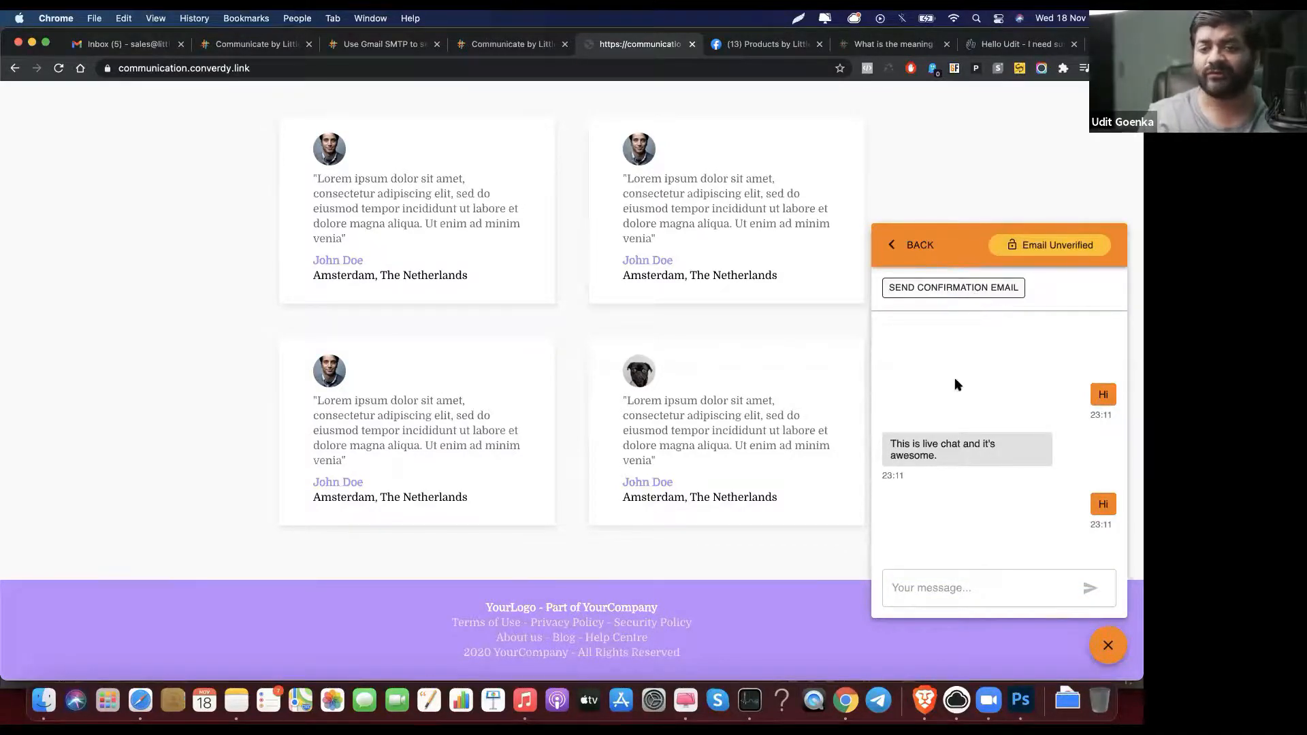
{"action": "left_click", "coordinate": [919, 244]}
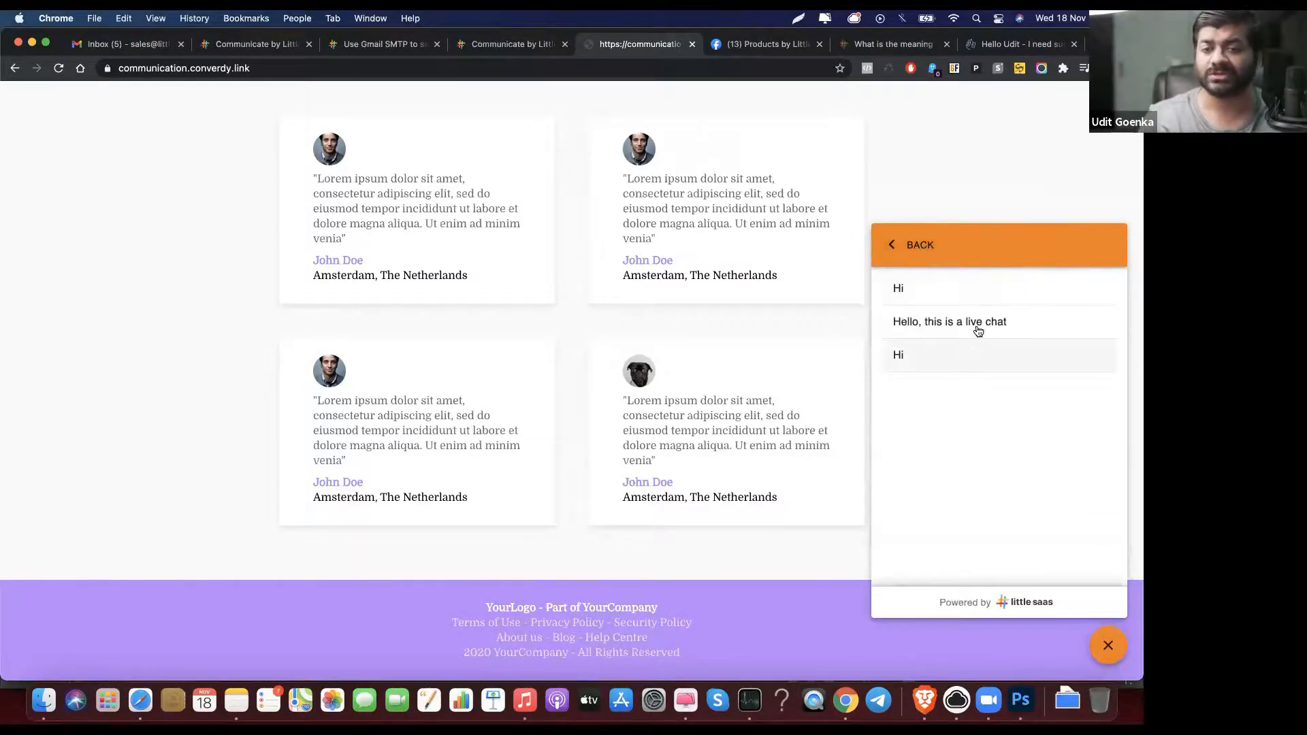
Step: Send the visitor a confirmation email, then return to the live chat thread in the inbox
{"action": "left_click", "coordinate": [1000, 287]}
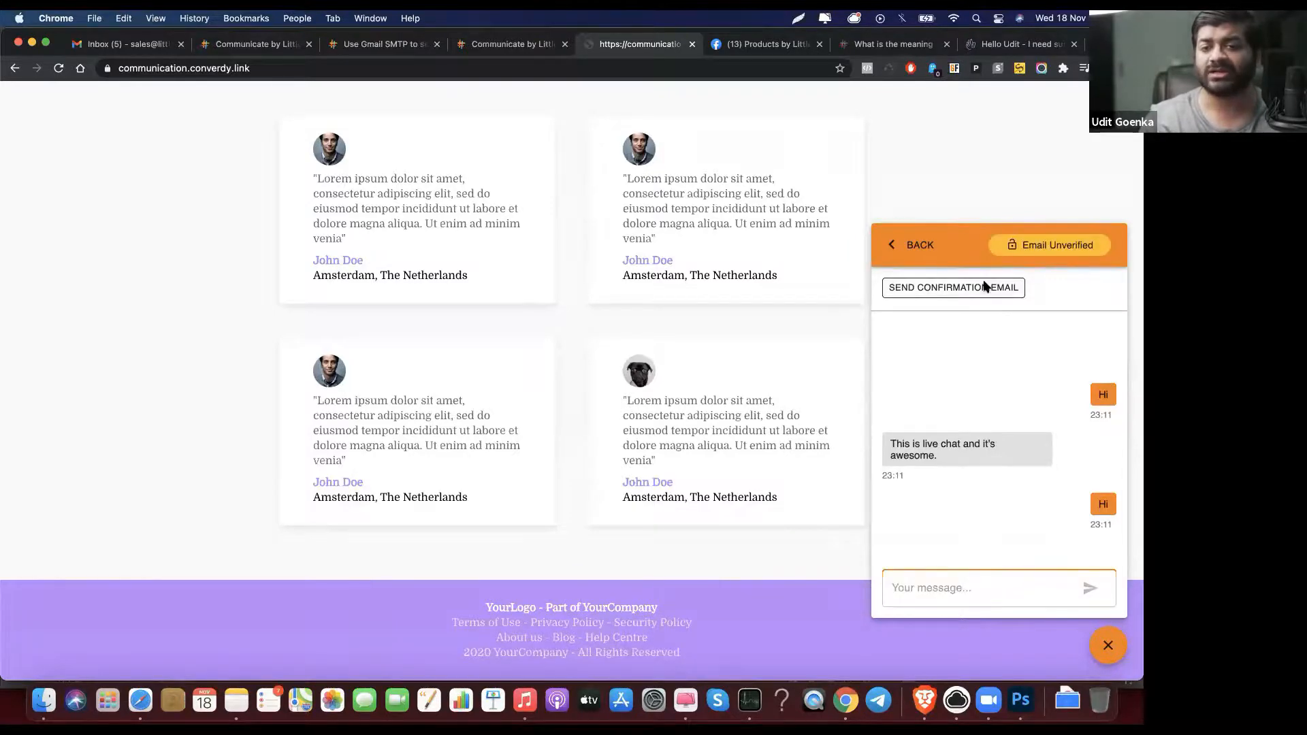
{"action": "left_click", "coordinate": [984, 286]}
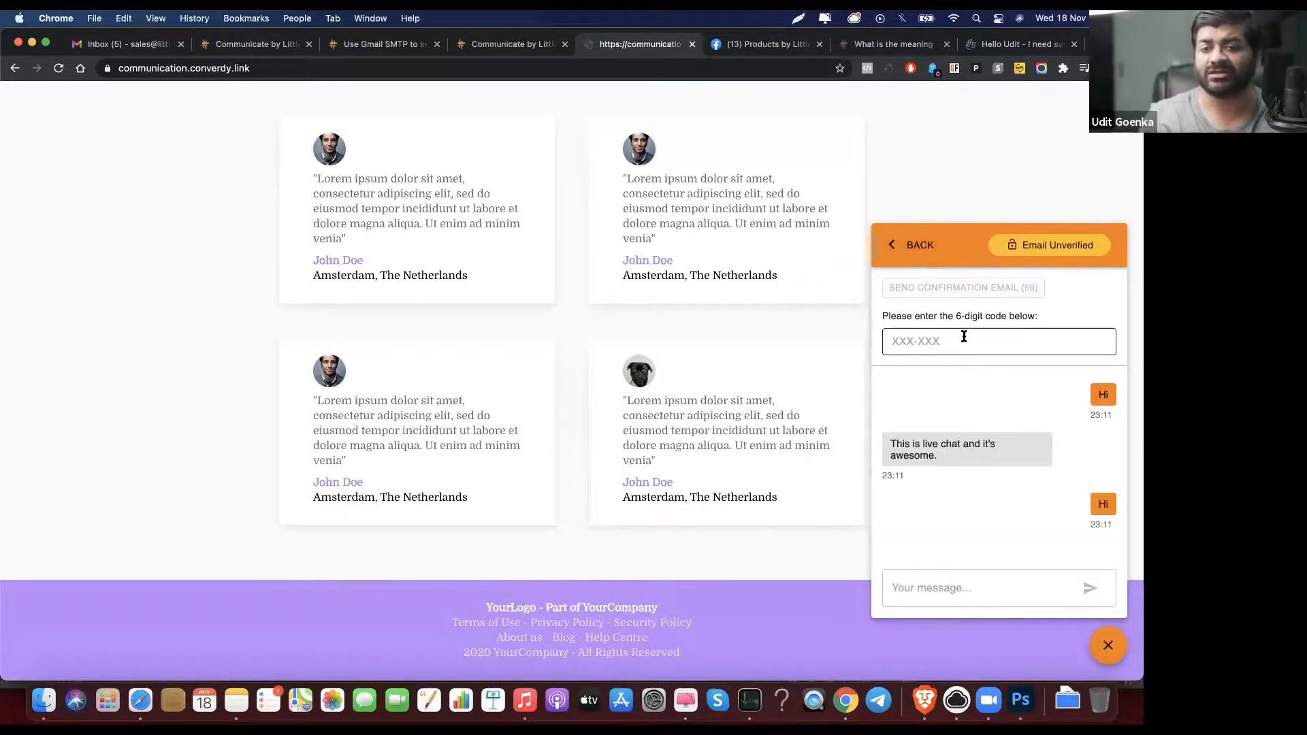
{"action": "left_click", "coordinate": [908, 246]}
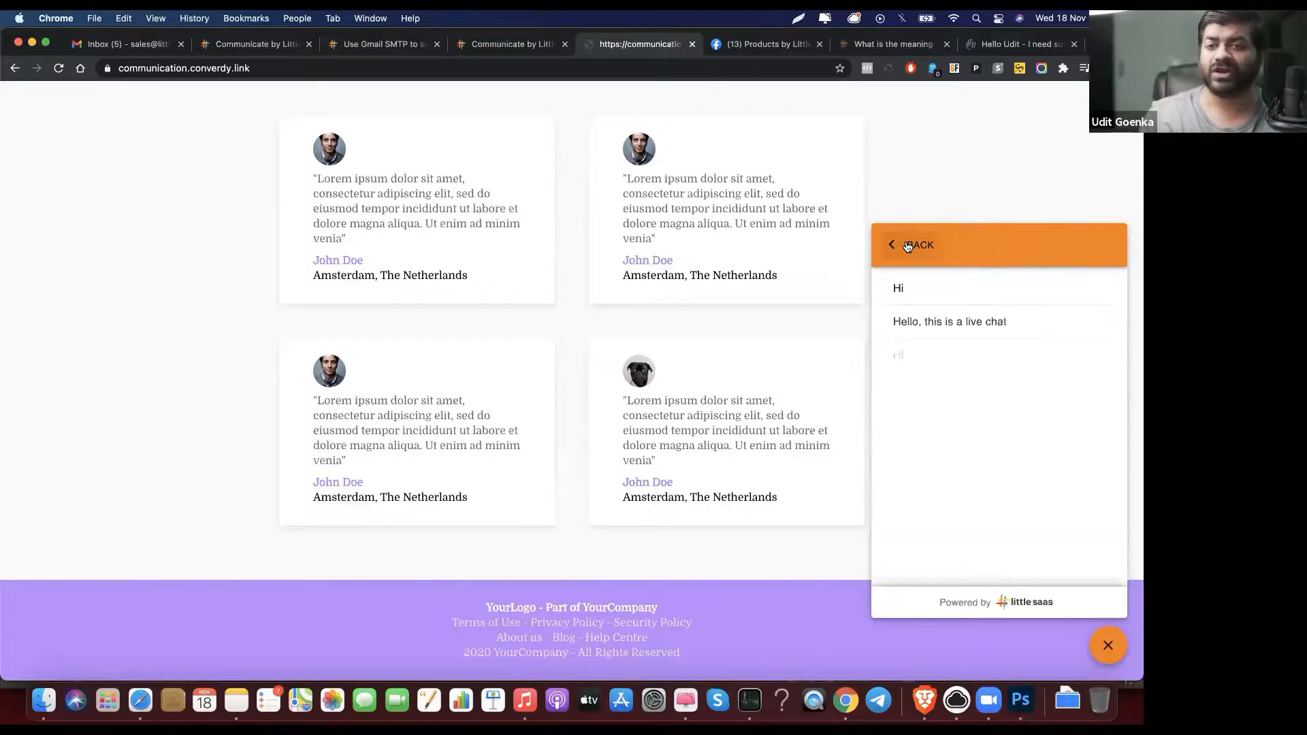
{"action": "left_click", "coordinate": [471, 46]}
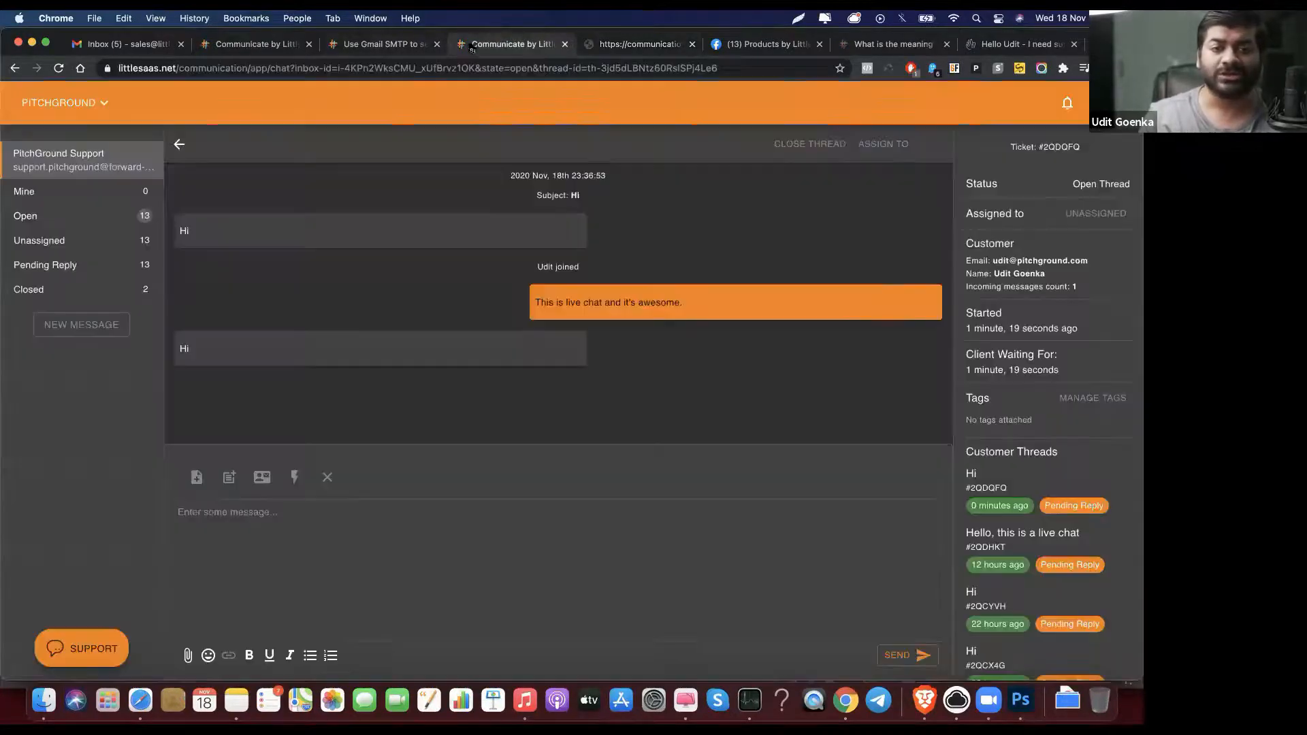
Step: View the assignment options on live chat #2QDQFQ without assigning, then return to sales ticket #G8NF7Q
{"action": "left_click", "coordinate": [595, 518]}
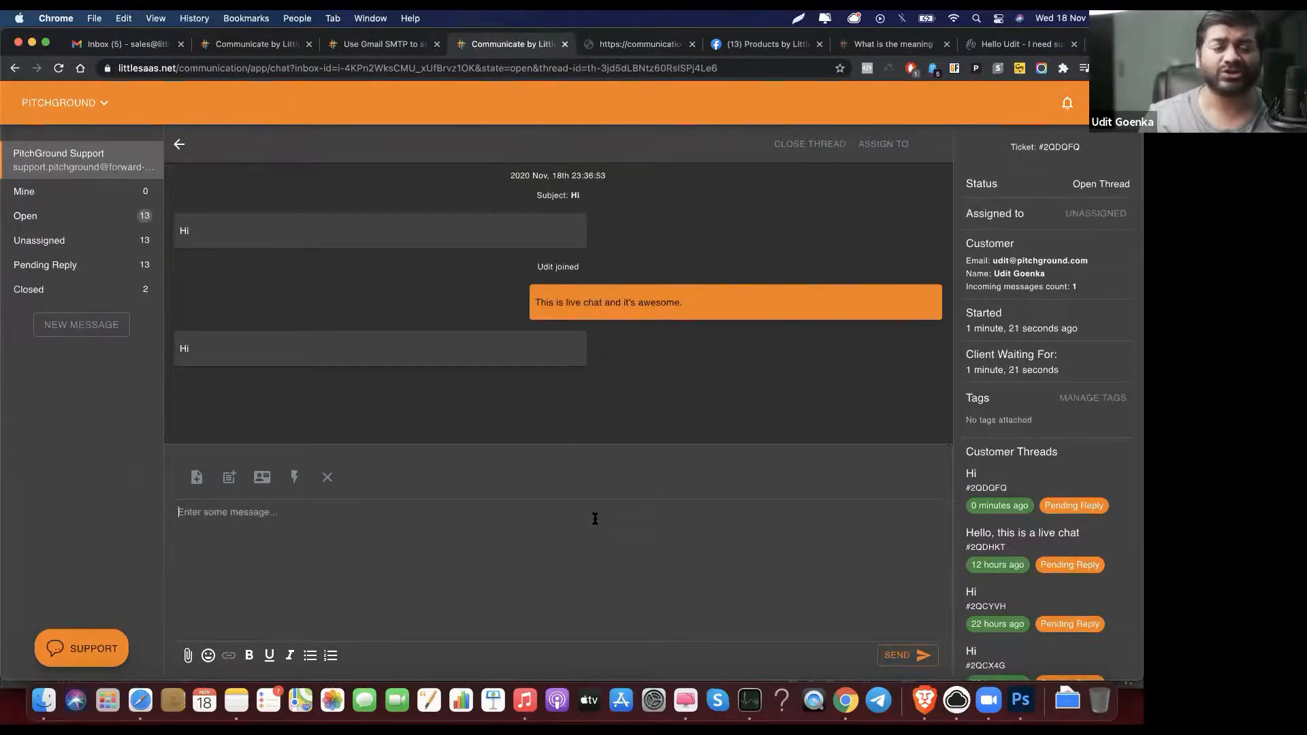
{"action": "left_click", "coordinate": [177, 143]}
{"action": "scroll", "coordinate": [428, 307], "scroll_direction": "down", "scroll_amount": 5}
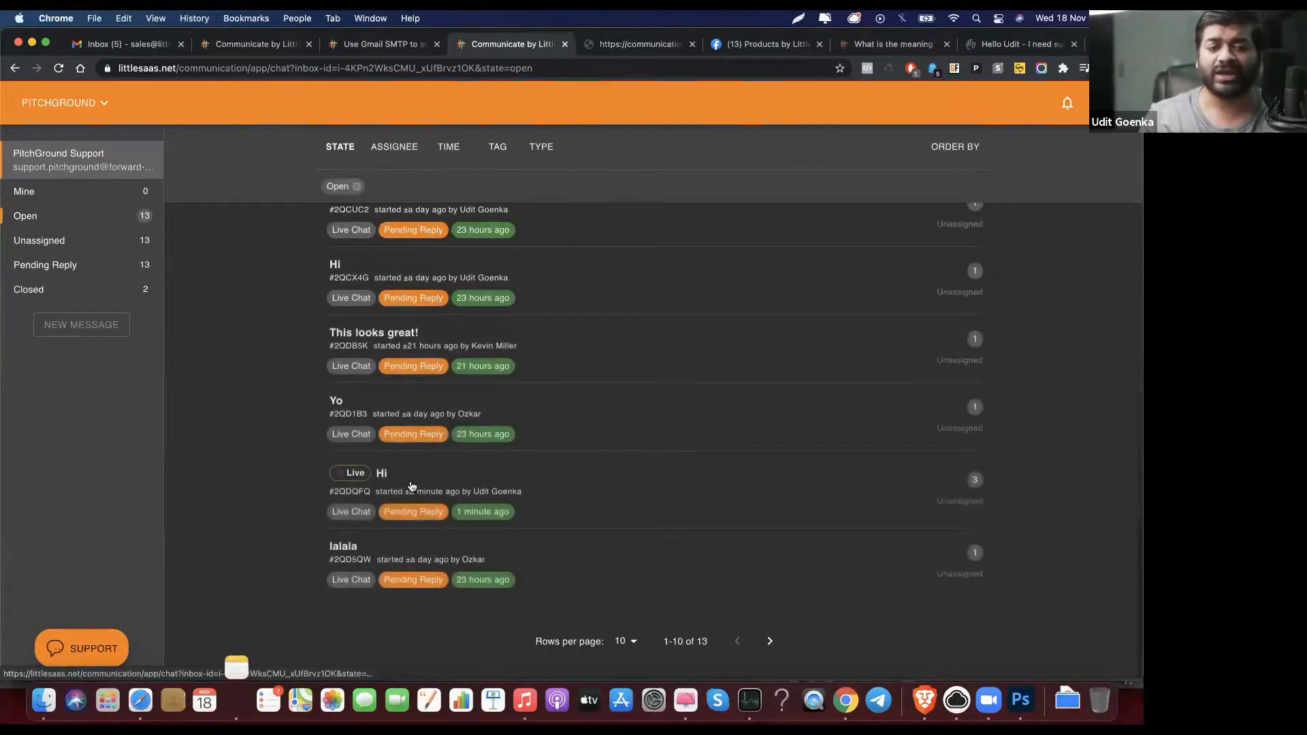
{"action": "left_click", "coordinate": [382, 480]}
{"action": "left_click", "coordinate": [896, 142]}
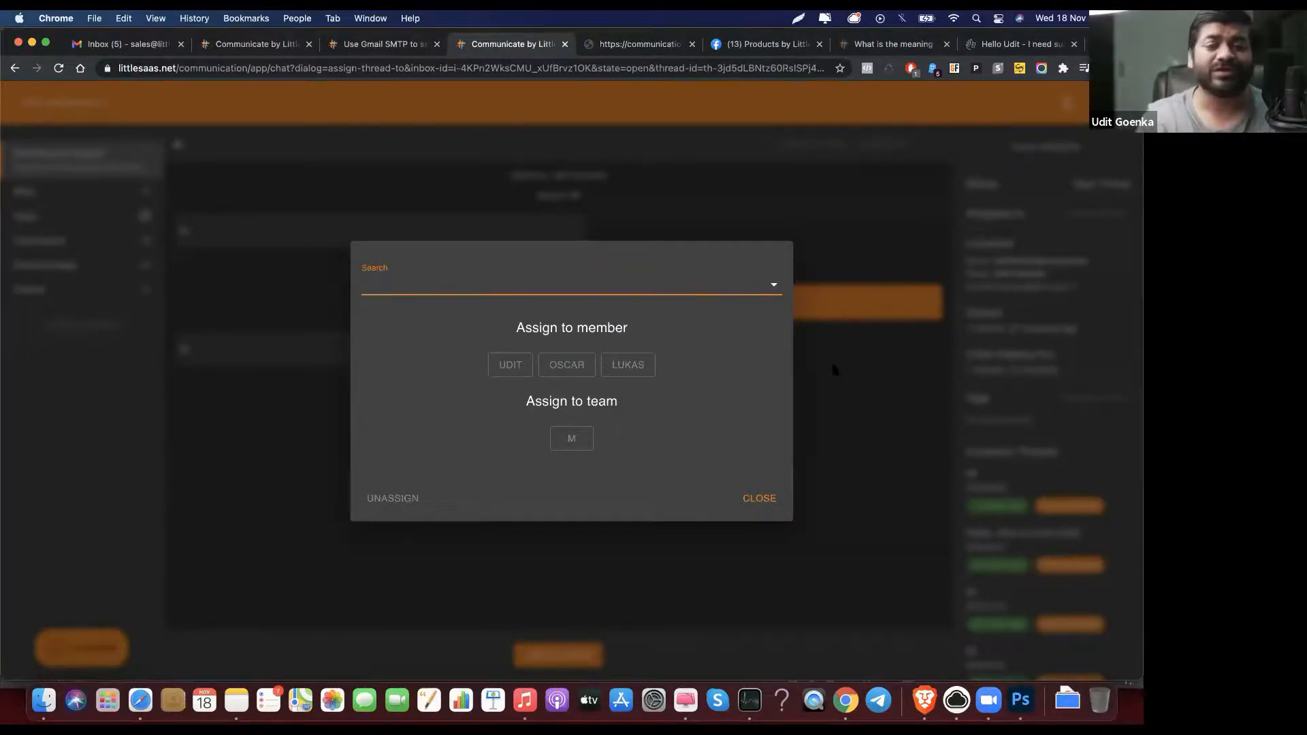
{"action": "left_click", "coordinate": [834, 369]}
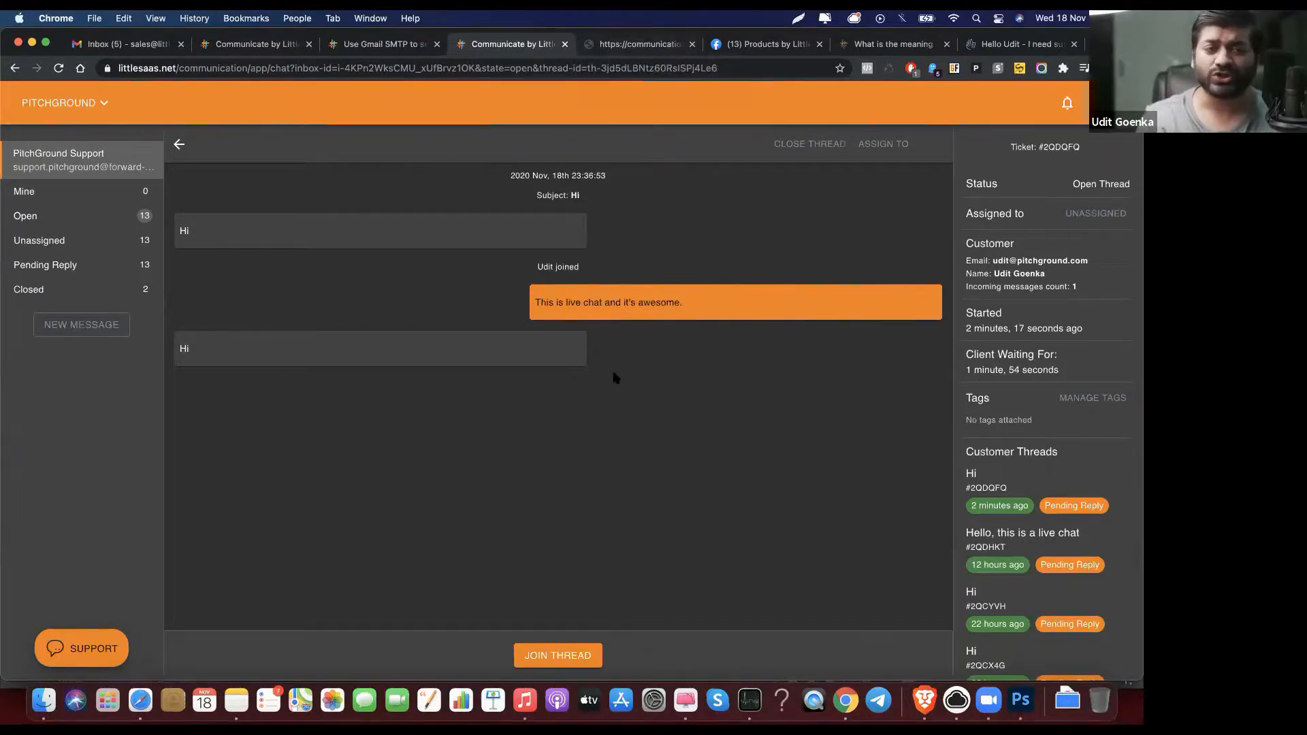
{"action": "left_click", "coordinate": [374, 48]}
{"action": "left_click", "coordinate": [258, 46]}
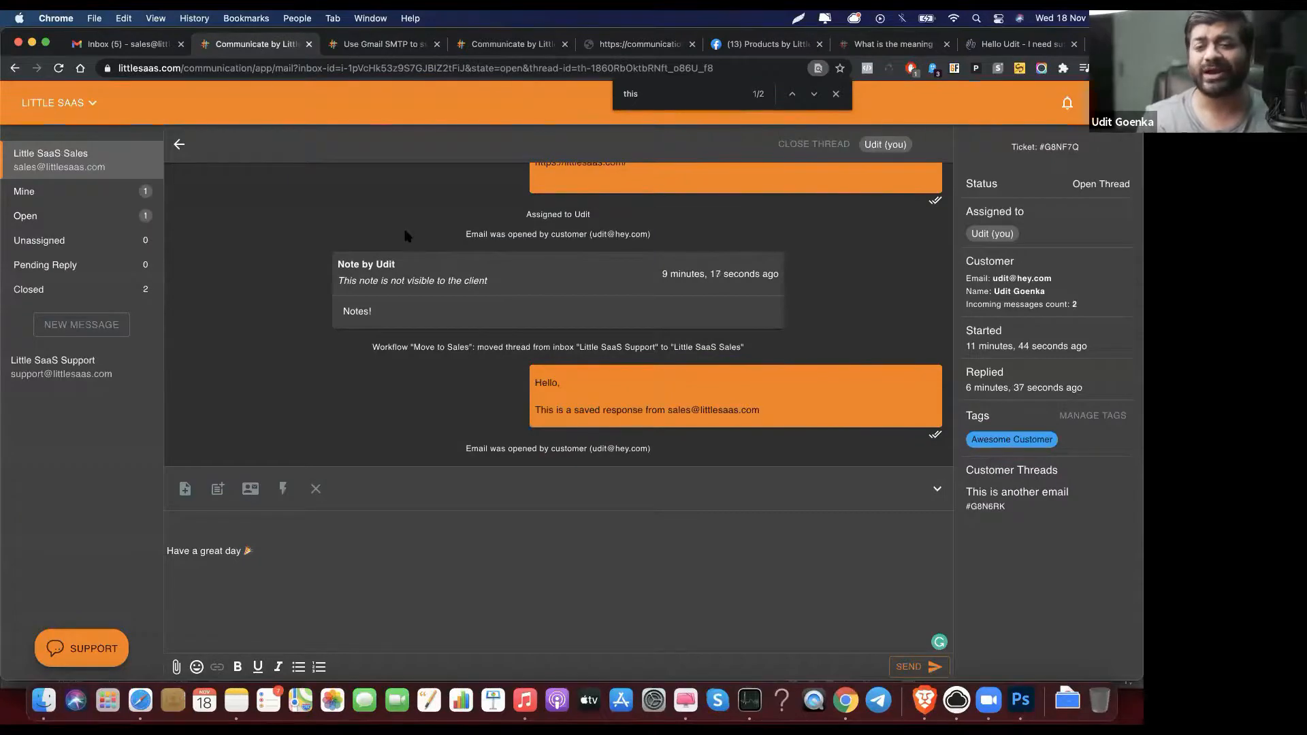